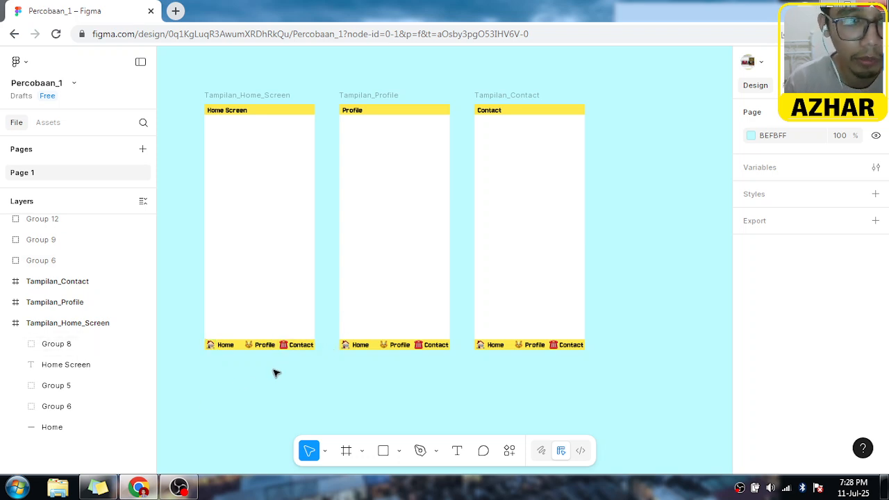
Step: Ungroup the Home button group in the bottom navigation bar of the Tampilan_Home_Screen frame
scroll(264, 372, up, 3)
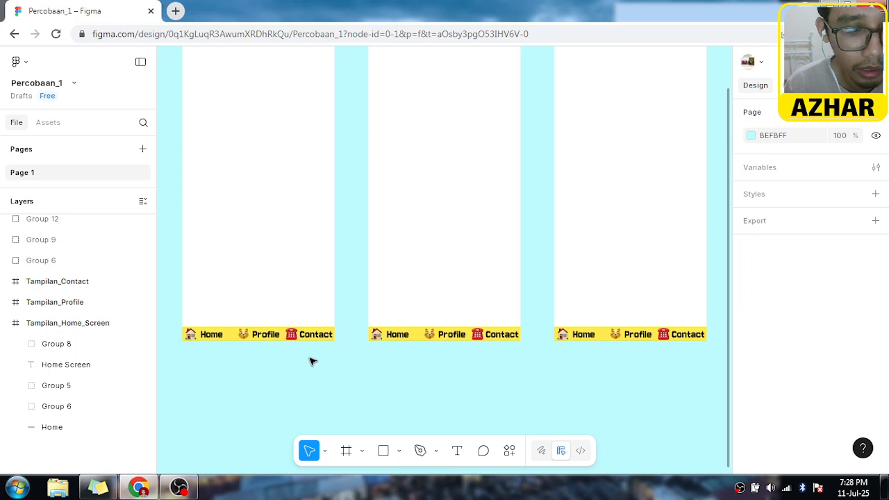
scroll(312, 358, left, 3)
click(266, 336)
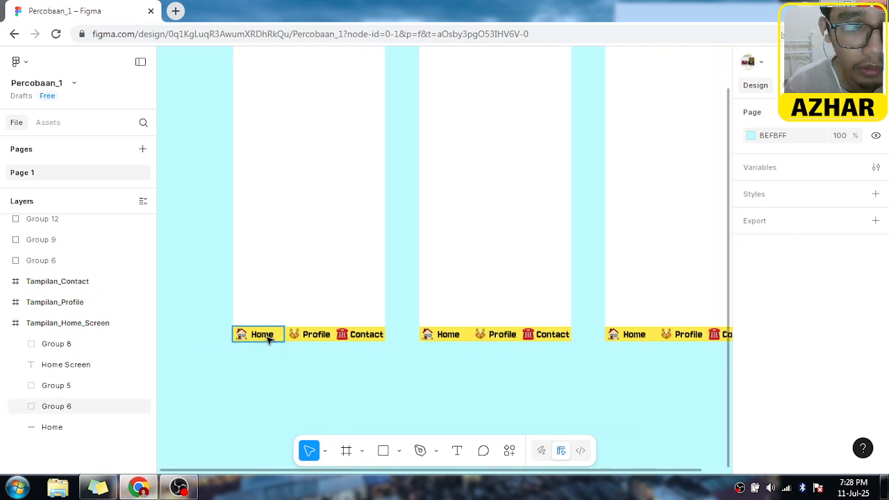
click(266, 338)
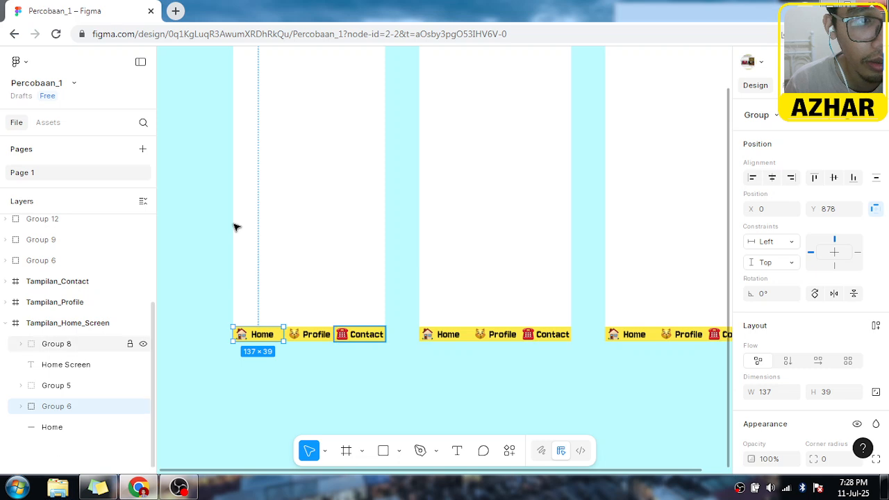
right_click(275, 339)
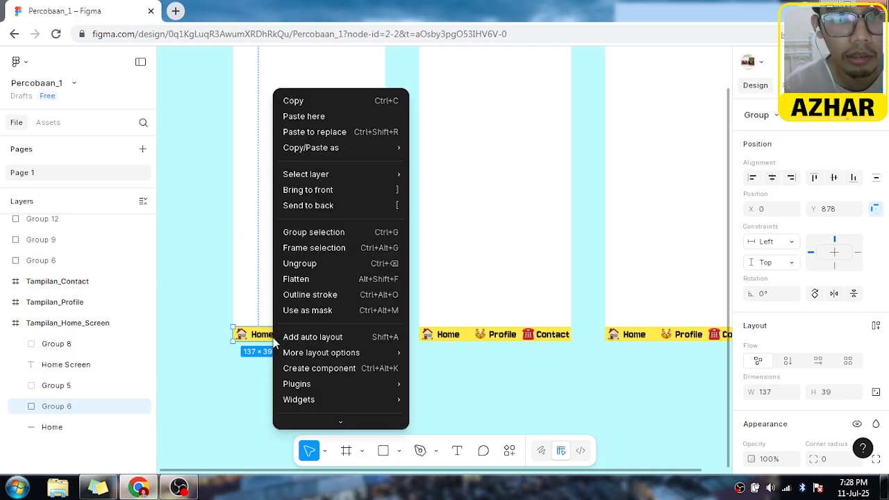
click(352, 264)
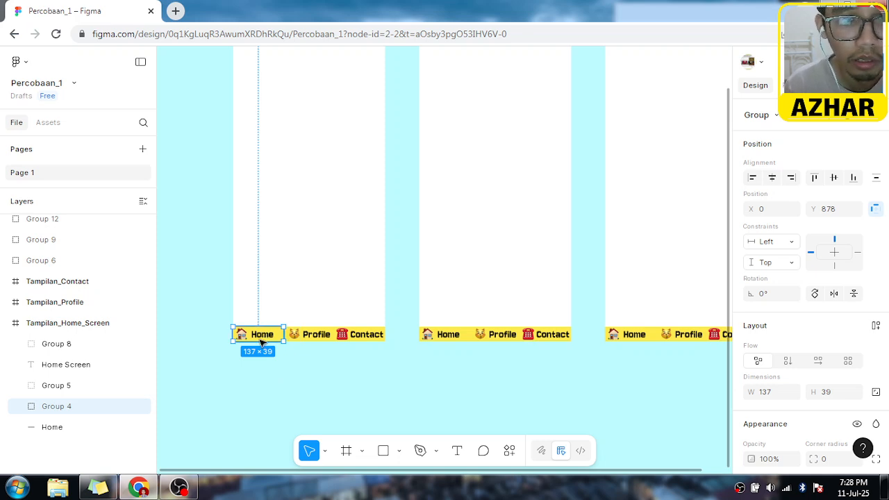
Step: Move the yellow Home label group up out of the navigation bar and delete its "Home" text
double_click(267, 338)
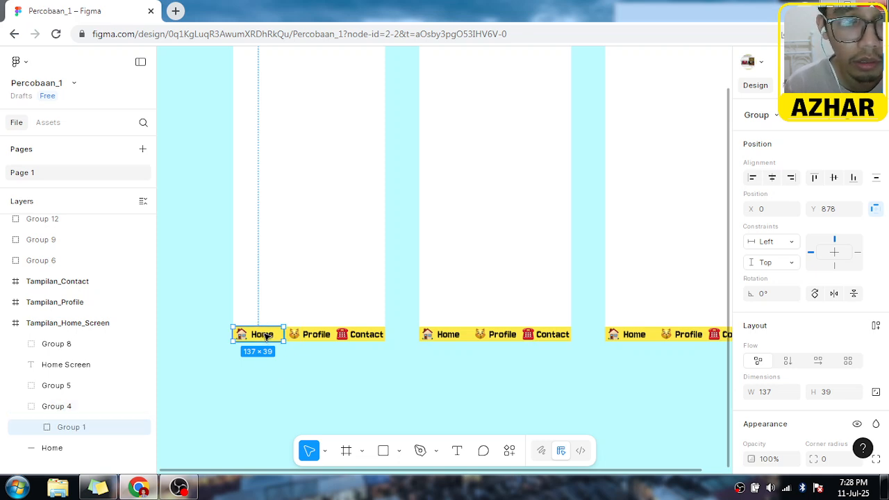
drag(265, 333, 308, 262)
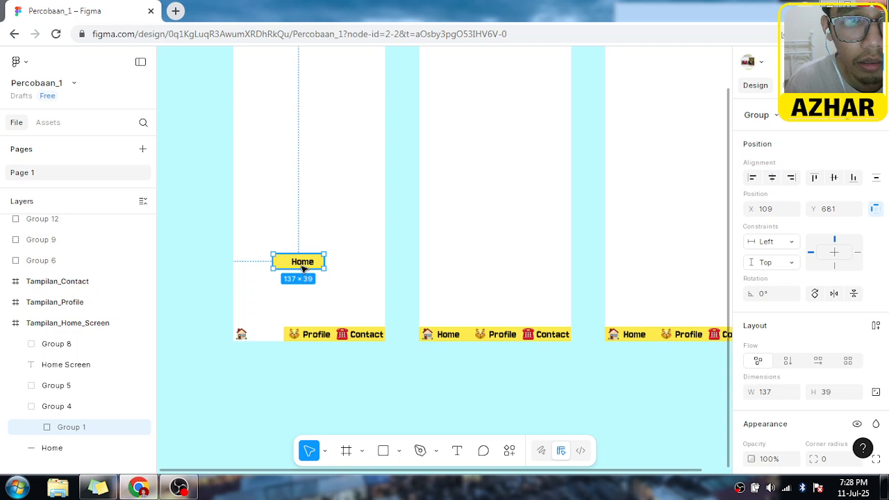
double_click(303, 263)
double_click(303, 262)
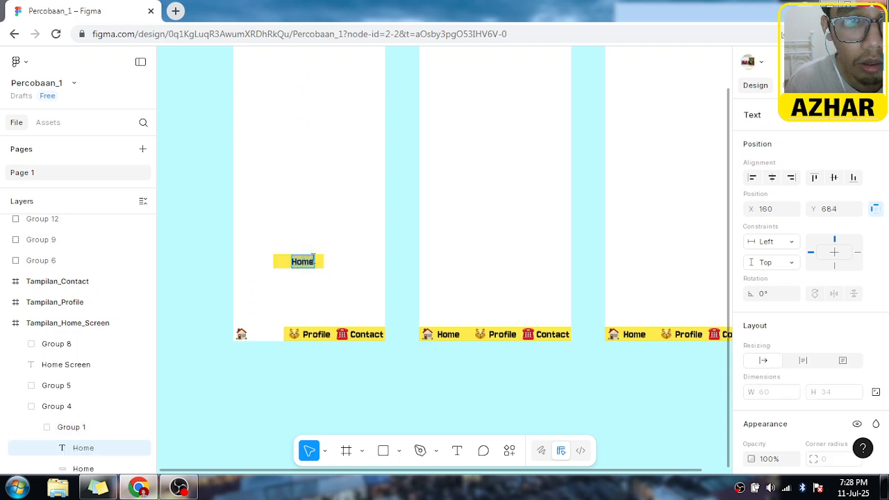
key(Escape)
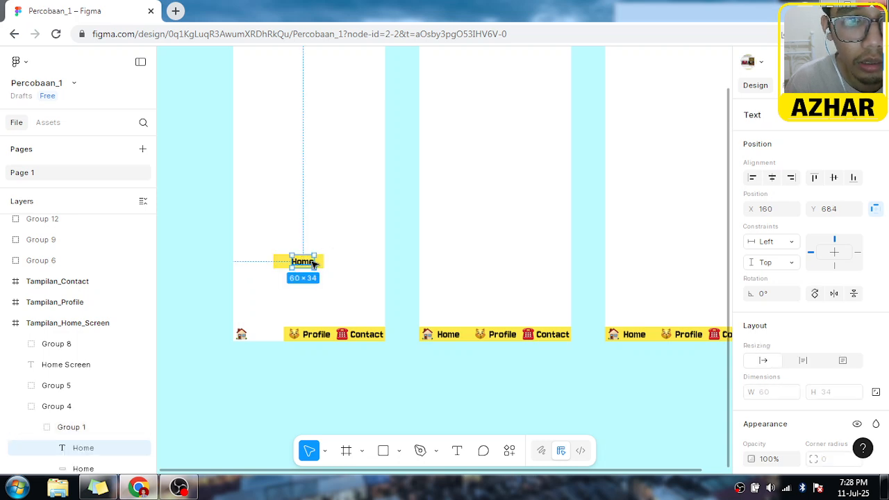
key(Delete)
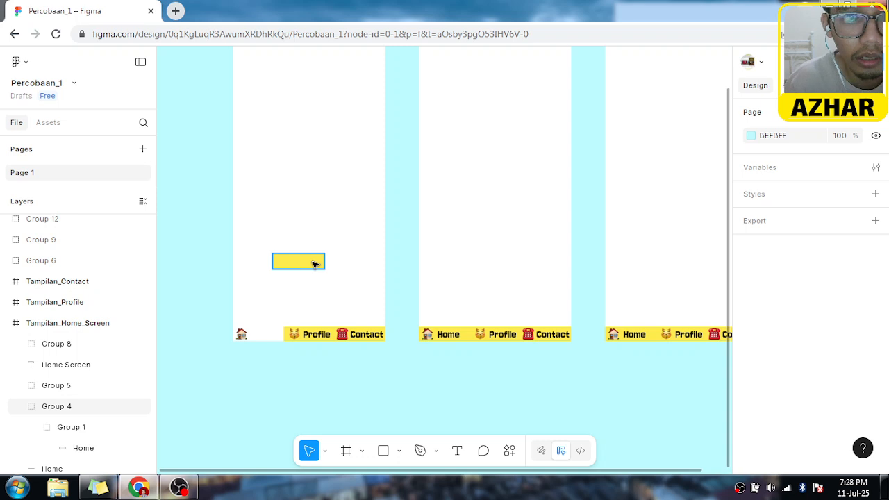
Step: Move the house icon up onto the blank screen area and return the yellow background to its navigation bar slot at X 0, Y 877
click(242, 335)
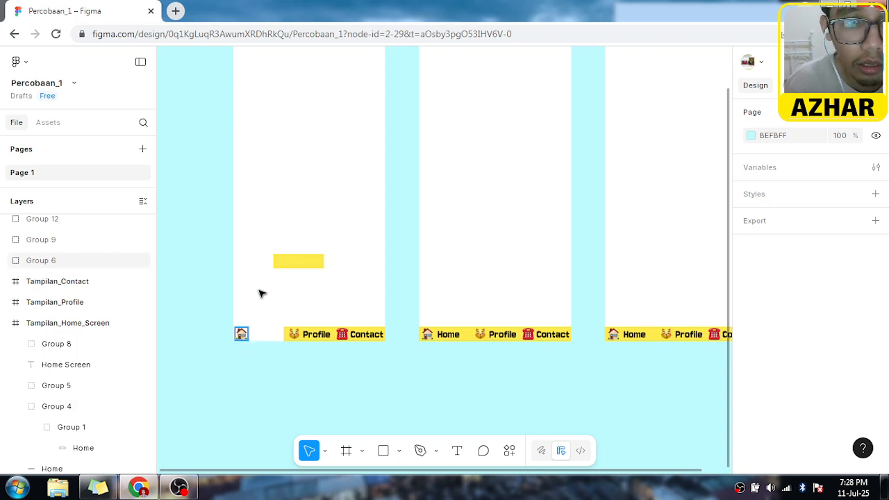
drag(261, 294, 280, 221)
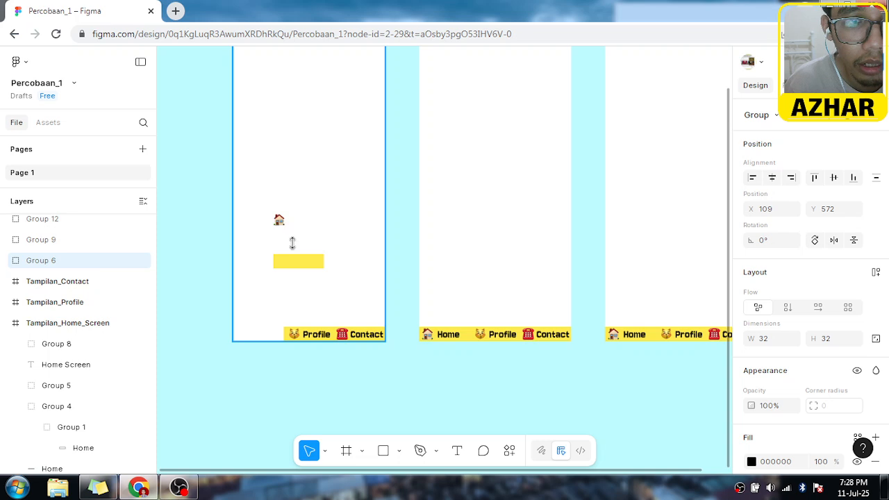
click(287, 261)
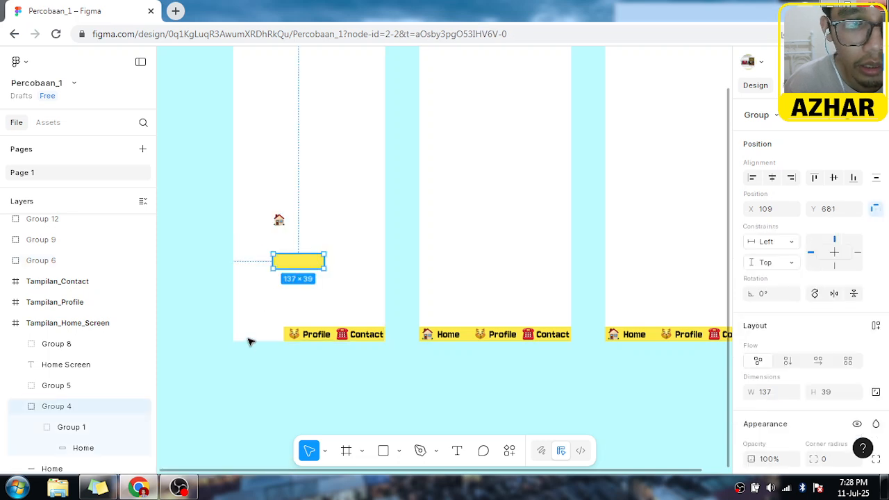
drag(288, 264, 252, 334)
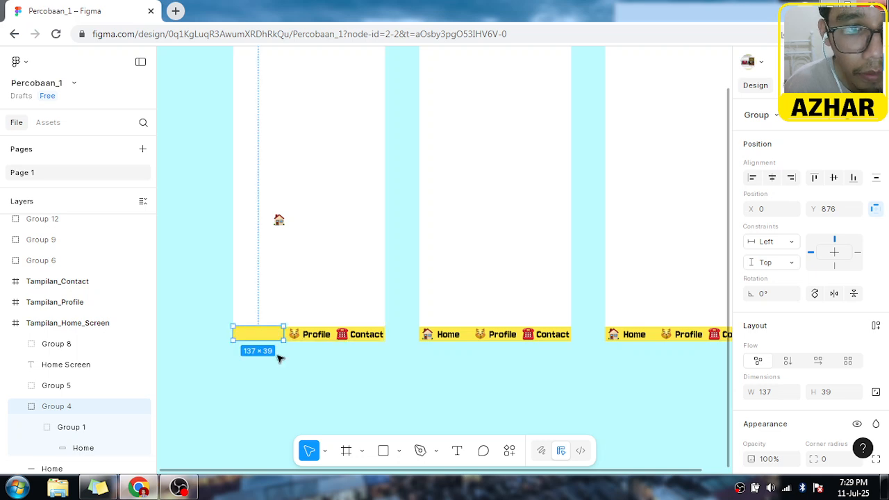
scroll(278, 368, up, 3)
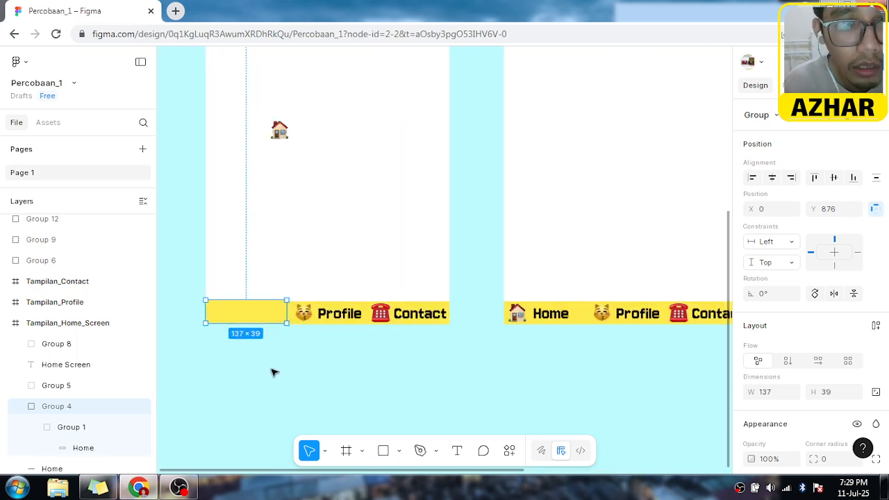
click(283, 360)
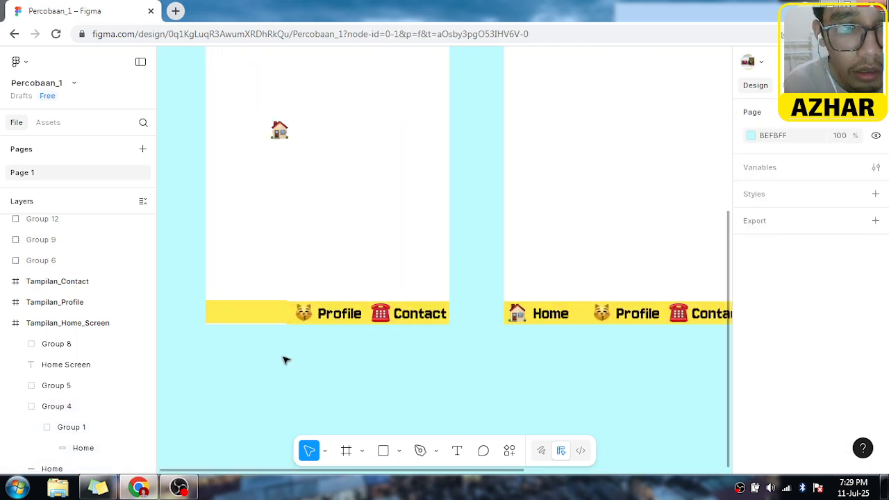
click(278, 319)
click(275, 318)
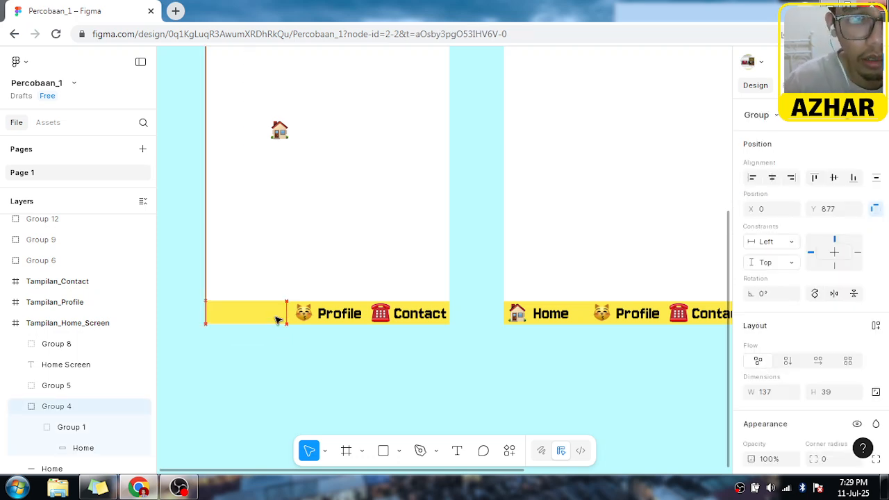
click(303, 353)
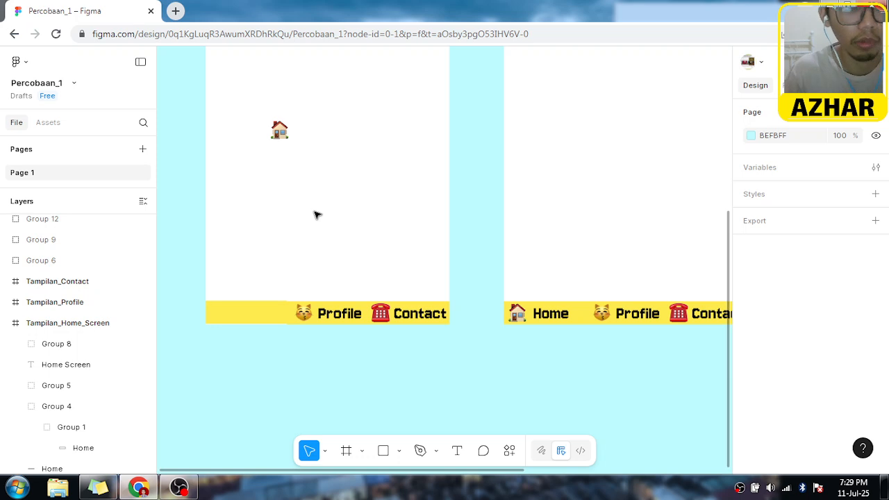
Step: Place the house icon in the middle of the yellow Home background, at about X 55, Y 881
click(290, 136)
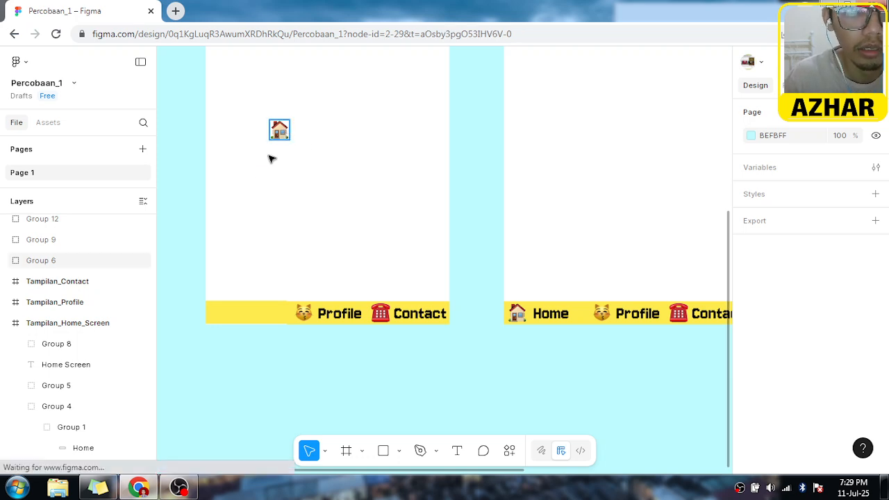
drag(237, 275, 261, 315)
scroll(261, 315, up, 5)
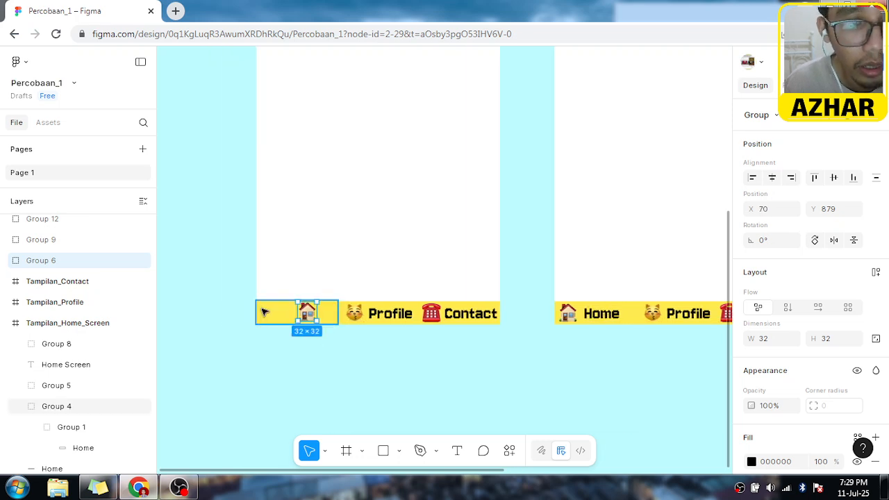
scroll(329, 316, up, 3)
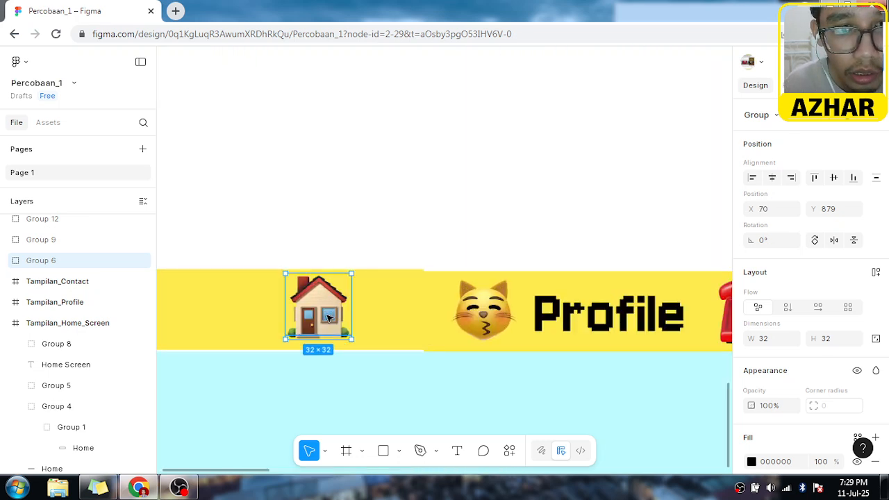
drag(350, 300, 291, 338)
click(289, 382)
scroll(291, 381, down, 2)
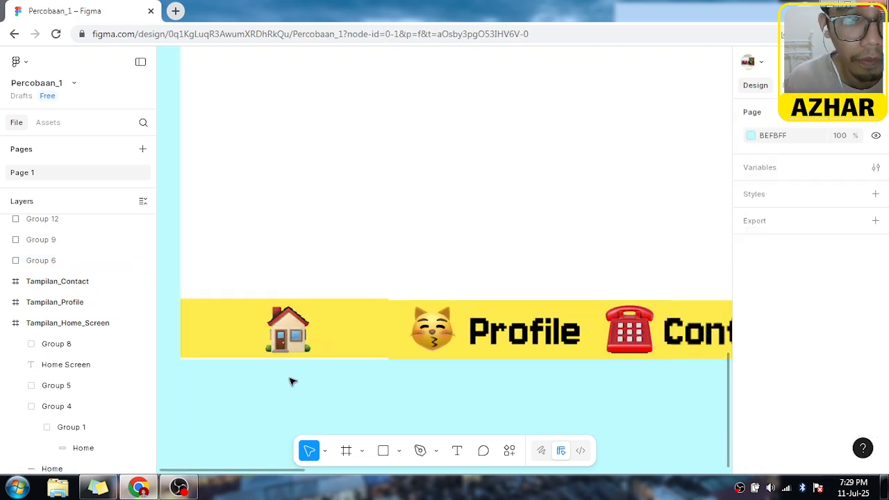
scroll(290, 382, down, 1)
Step: Try to align the yellow Home background to the frame's horizontal center, and undo that alignment
click(292, 341)
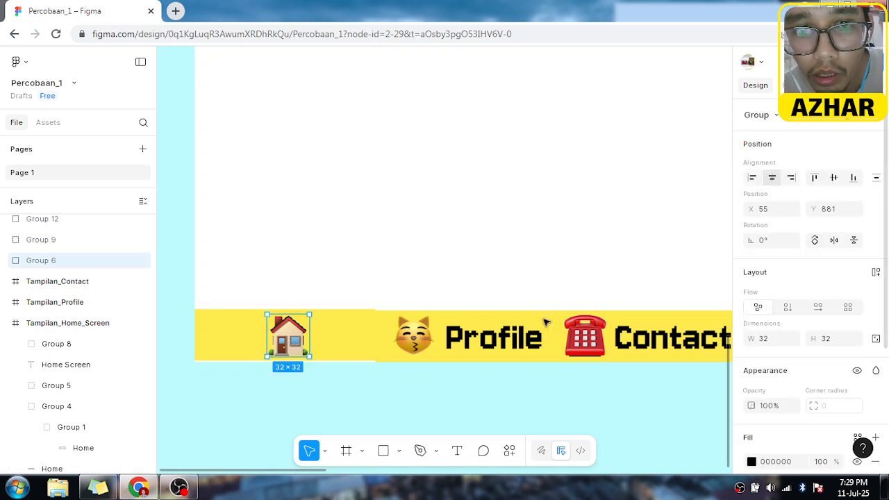
click(350, 336)
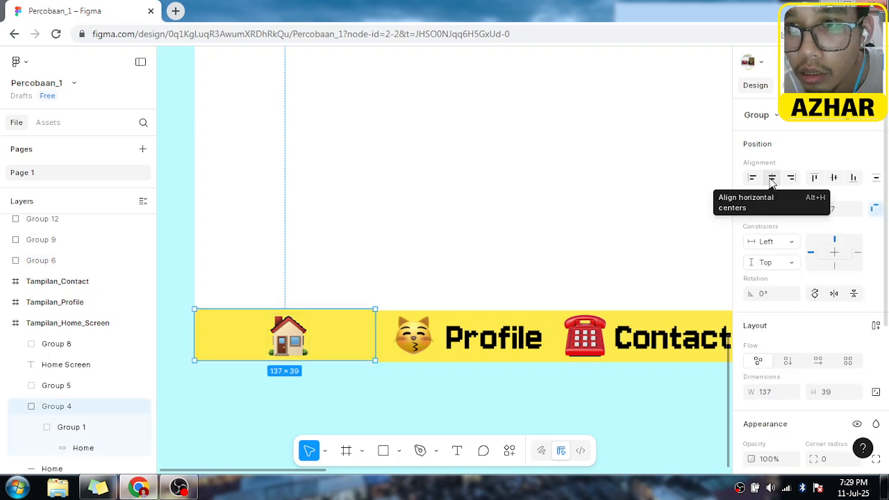
key(alt+h)
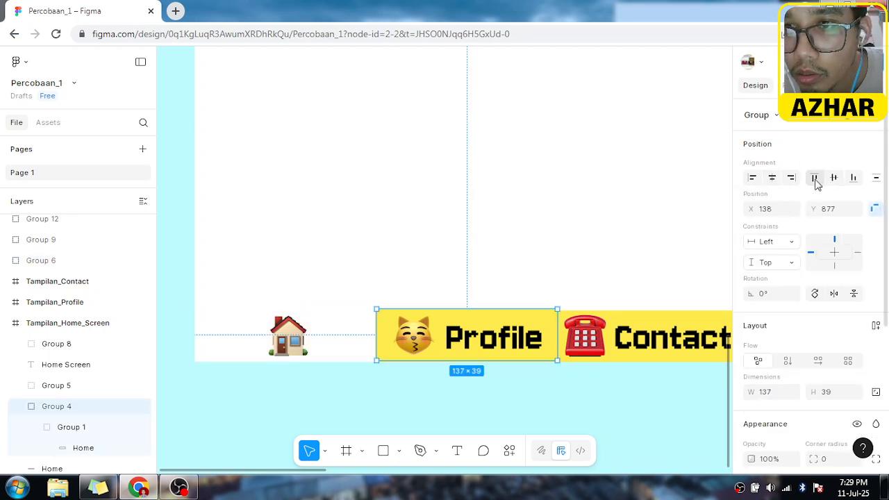
click(299, 332)
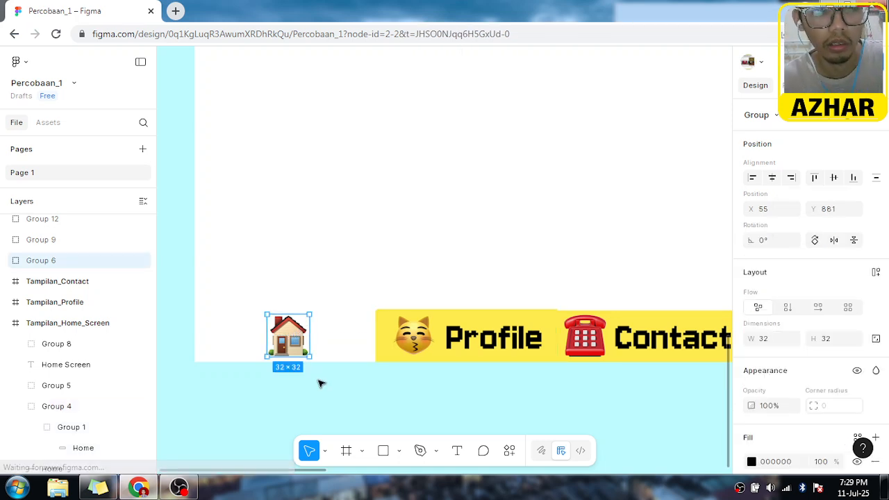
key(ctrl+z)
key(ctrl+z)
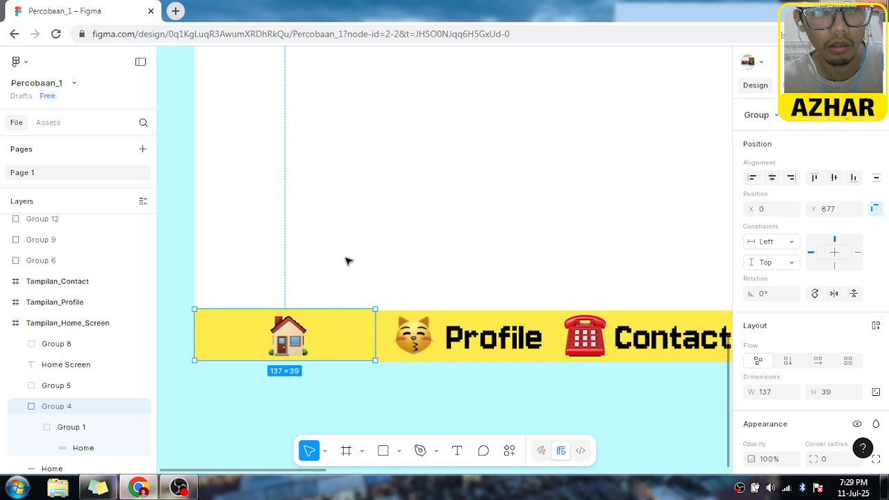
click(354, 248)
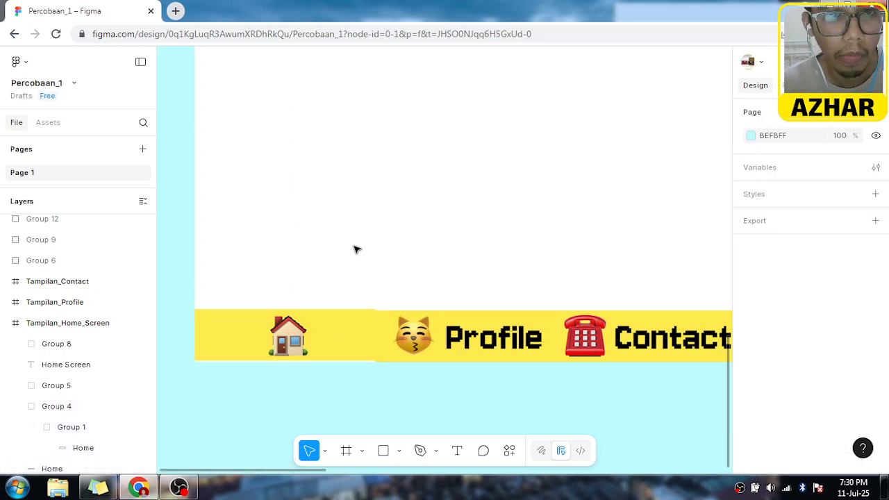
Step: Change the fill of the background behind the house icon to dark olive 796B00
click(341, 325)
scroll(775, 339, down, 3)
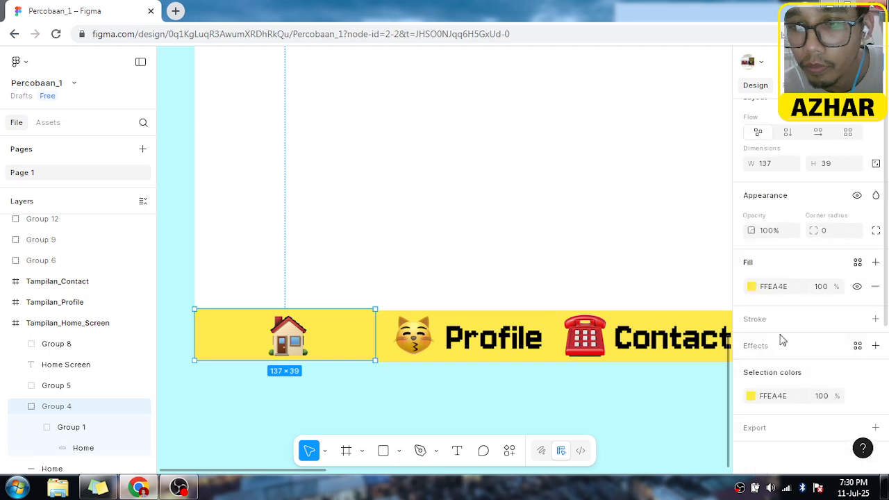
click(751, 287)
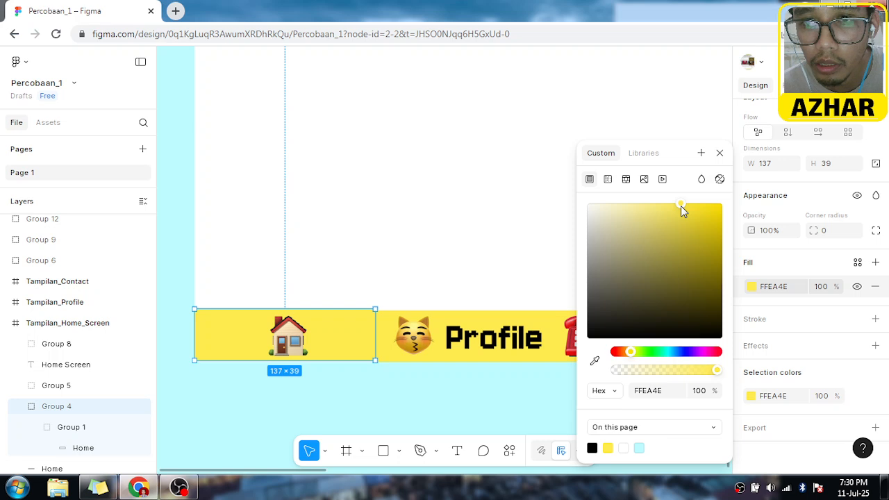
drag(687, 214, 730, 285)
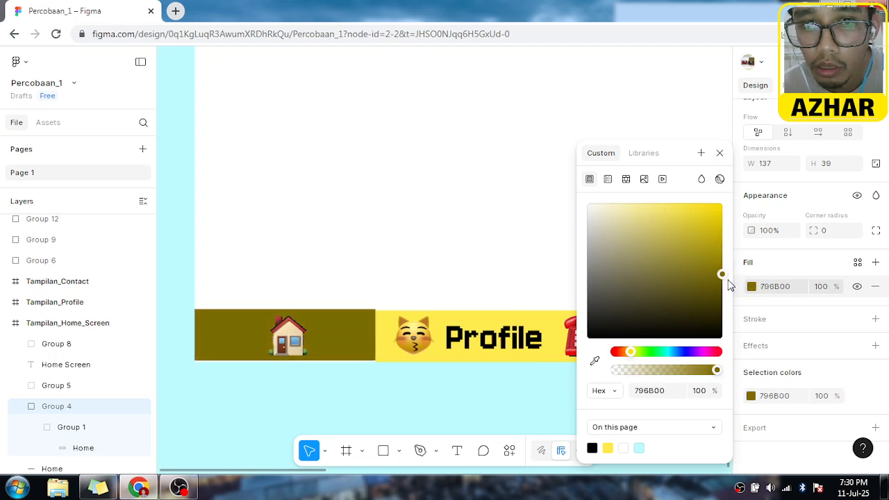
click(520, 267)
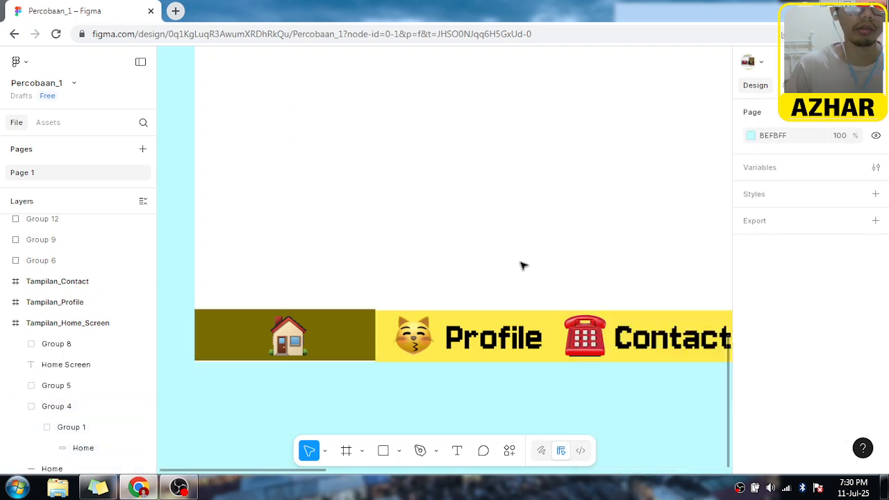
scroll(525, 219, down, 3)
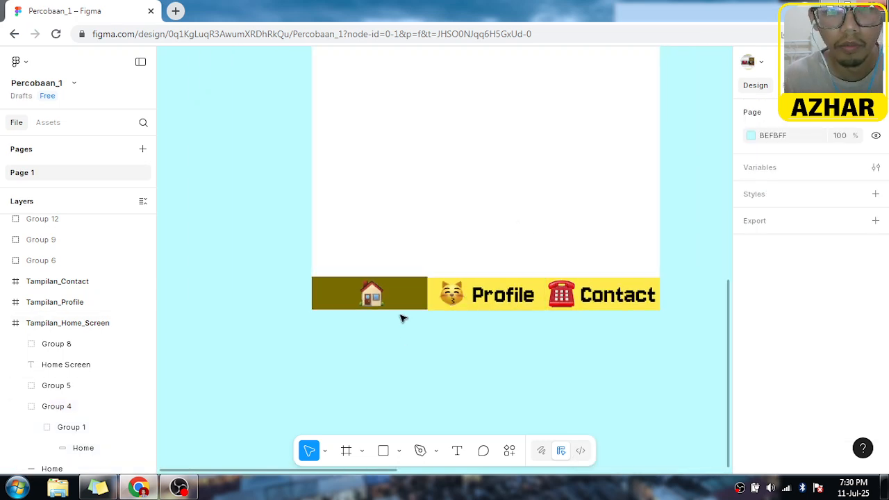
click(411, 295)
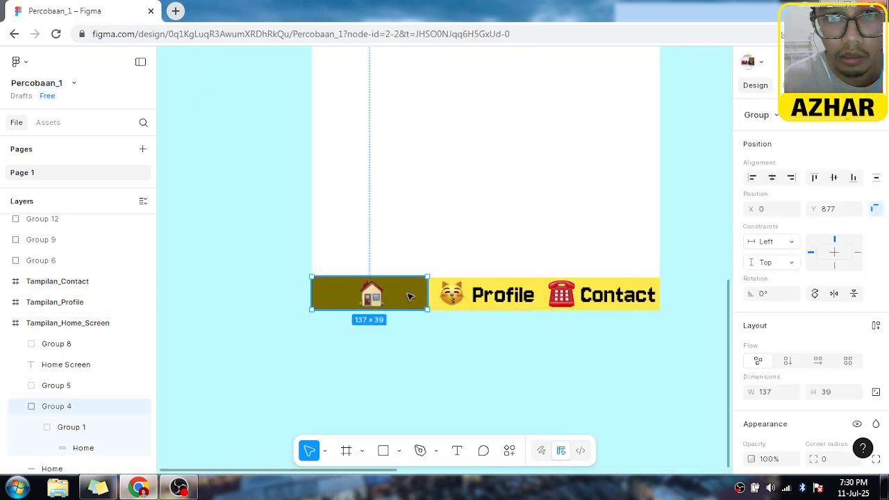
click(491, 255)
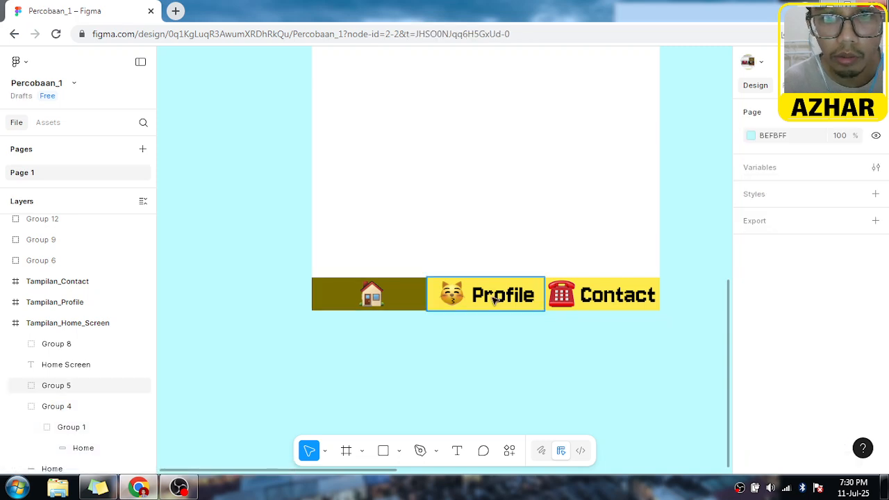
Step: Place a copy of the navigation bar's Profile text on the home screen's blank area, at about X 162, Y 704
click(494, 298)
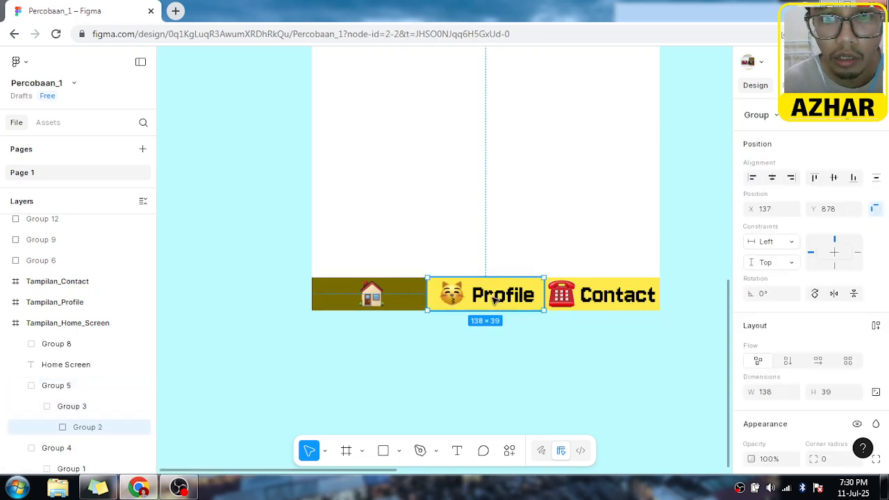
double_click(507, 299)
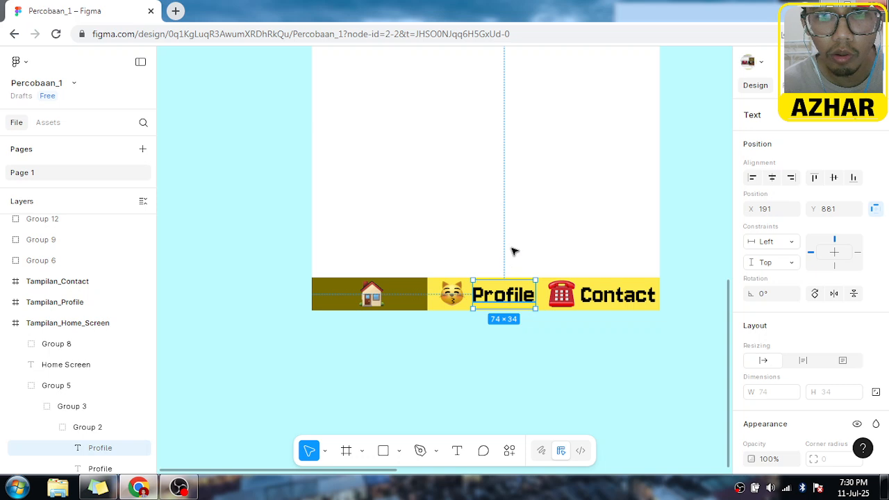
drag(510, 295, 486, 145)
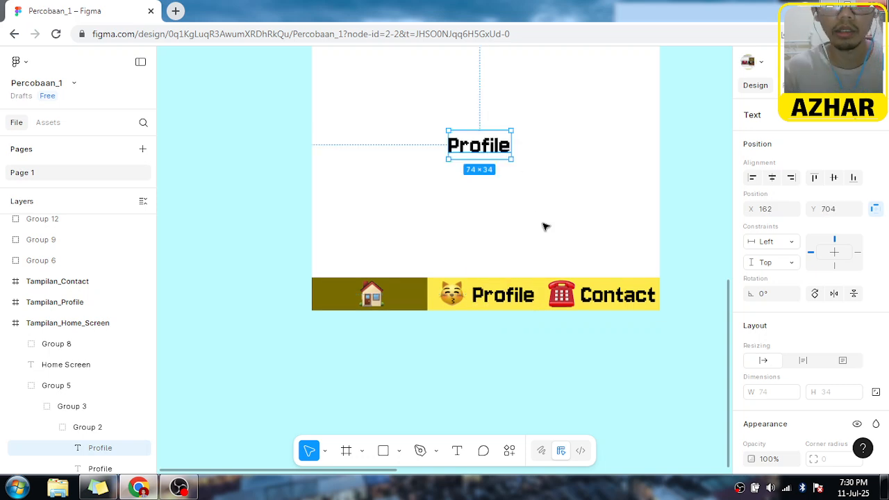
scroll(547, 233, up, 3)
ctrl+scroll(549, 240, down, 3)
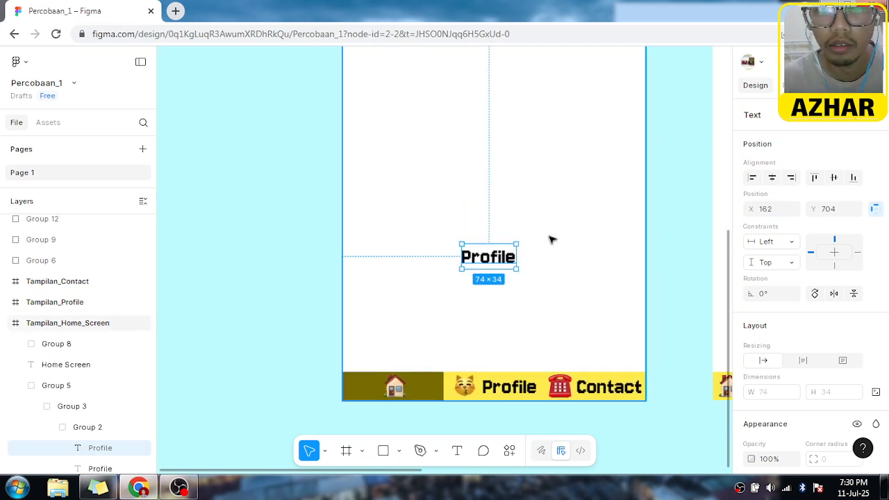
scroll(731, 185, up, 3)
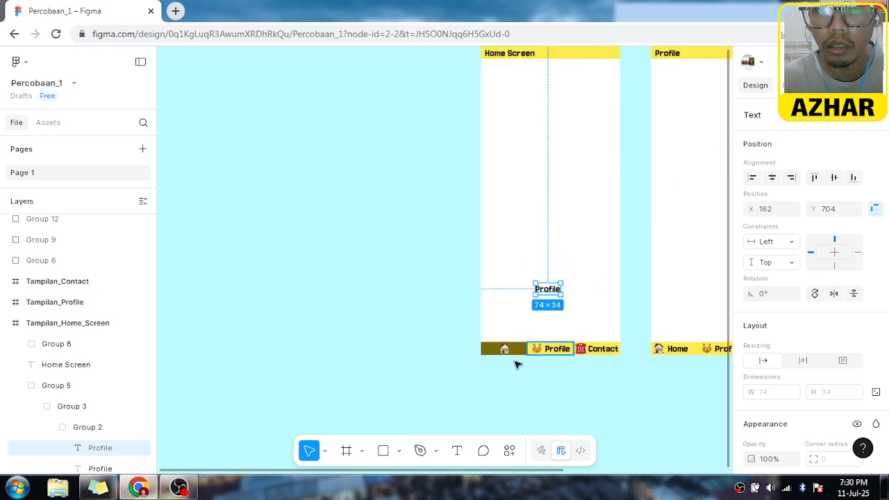
scroll(450, 474, right, 3)
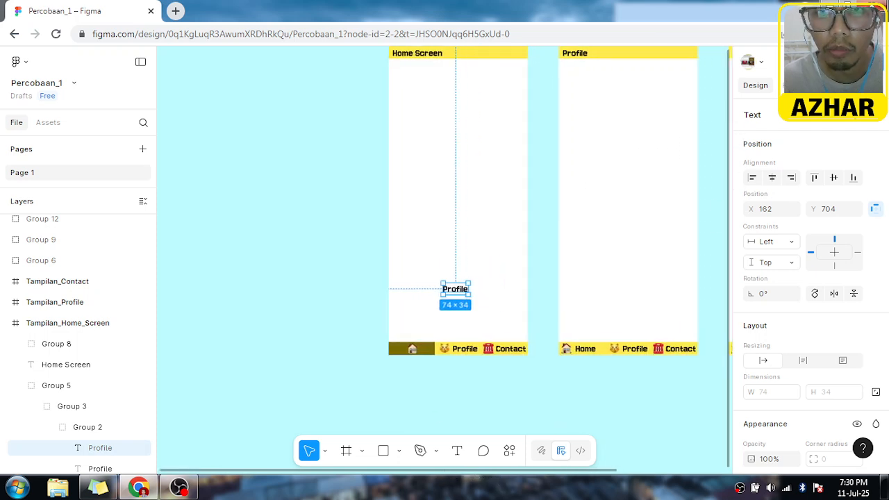
drag(728, 187, 724, 143)
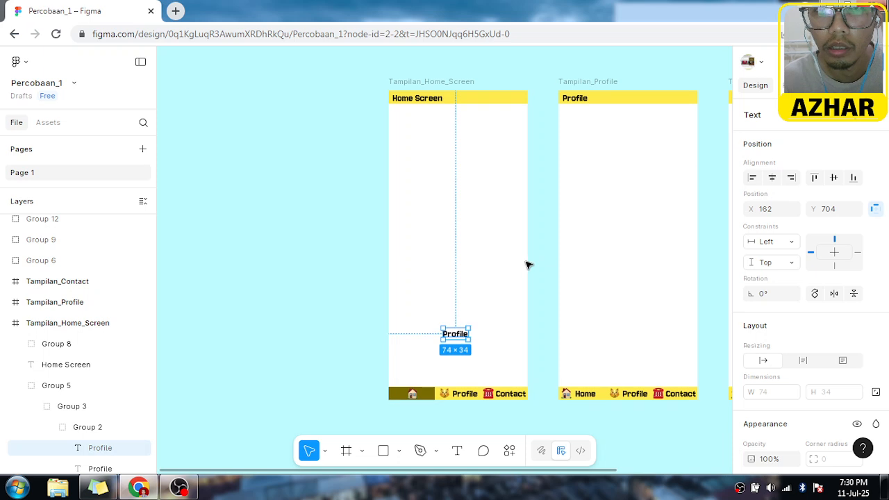
Step: Move the copied Profile text to the center of the home screen frame, at X 169, Y 442
drag(456, 336, 456, 248)
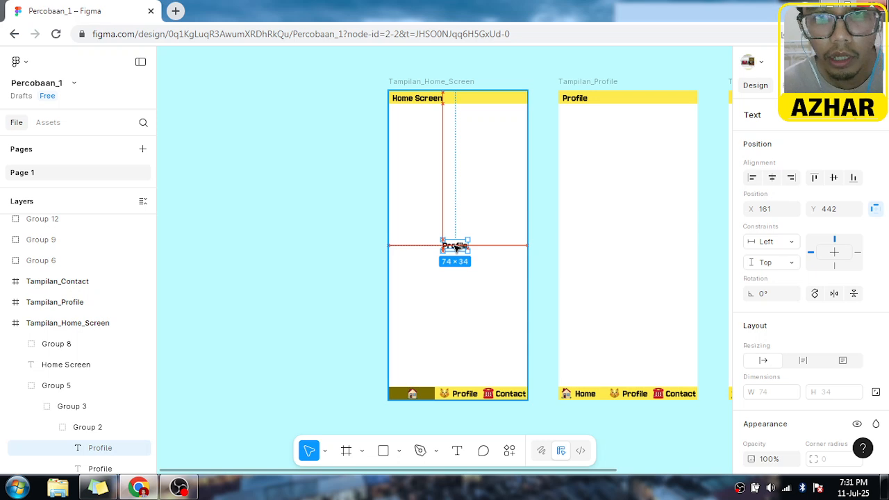
drag(457, 246, 461, 251)
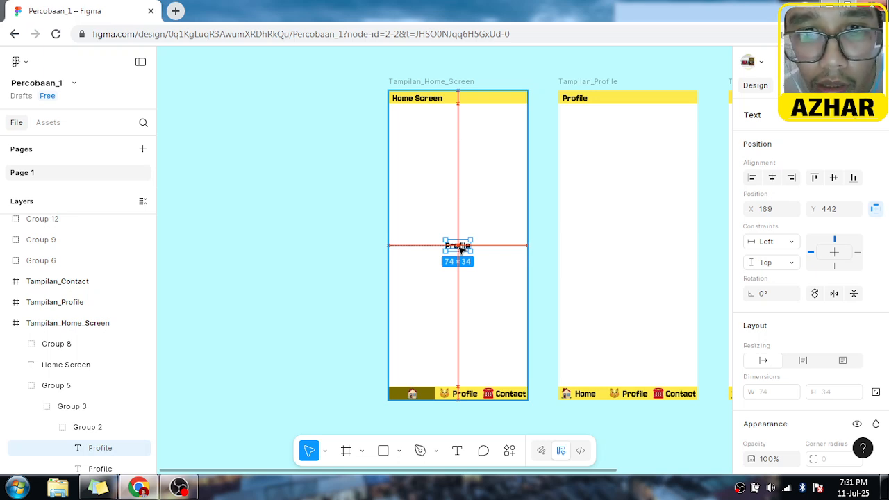
drag(461, 250, 461, 250)
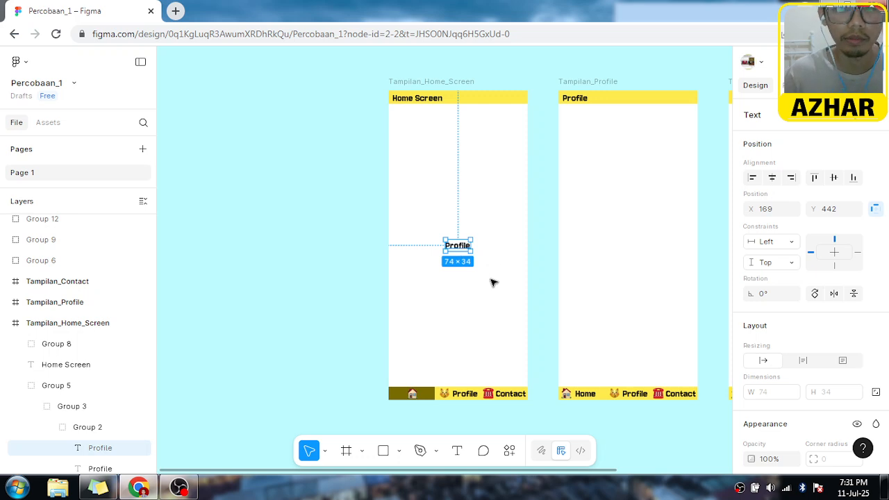
click(495, 213)
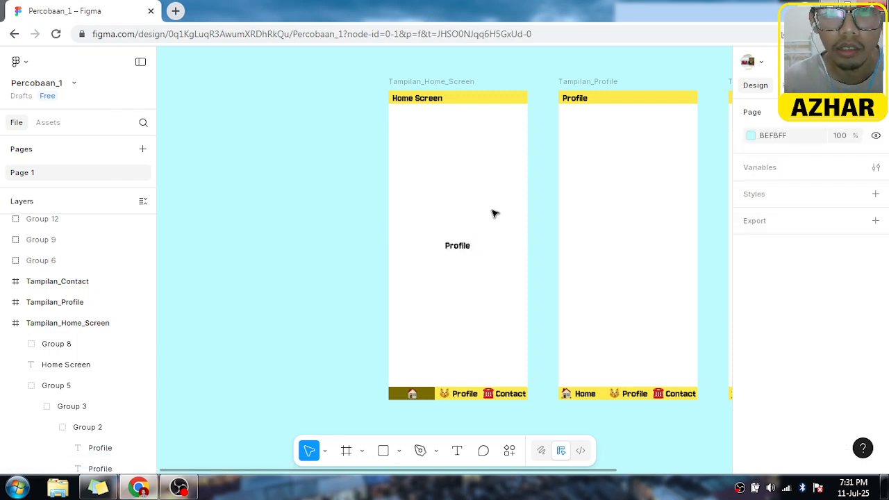
Step: Replace the wording of the centered Profile text on the home screen with HOMESCREEN
double_click(463, 249)
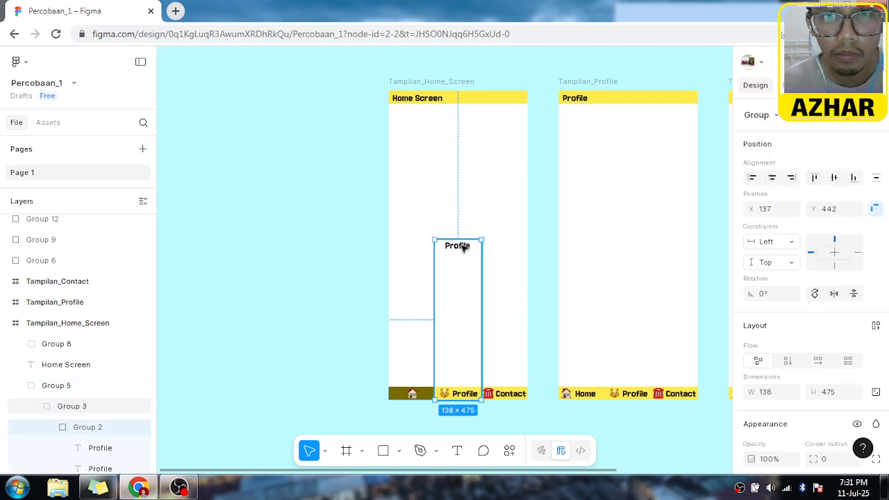
double_click(460, 248)
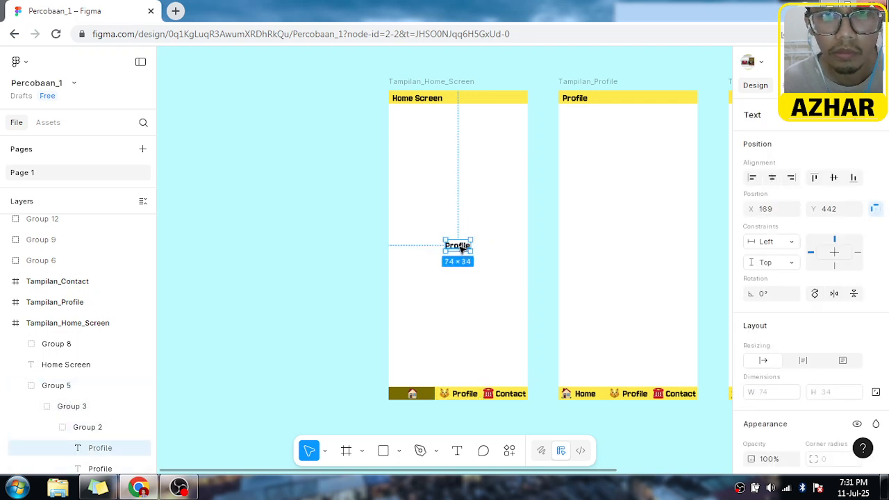
scroll(459, 252, up, 10)
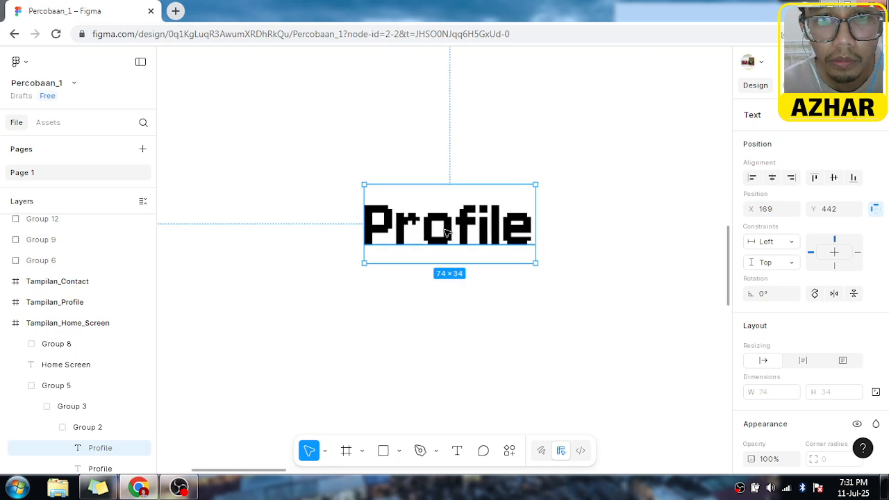
double_click(445, 232)
double_click(445, 231)
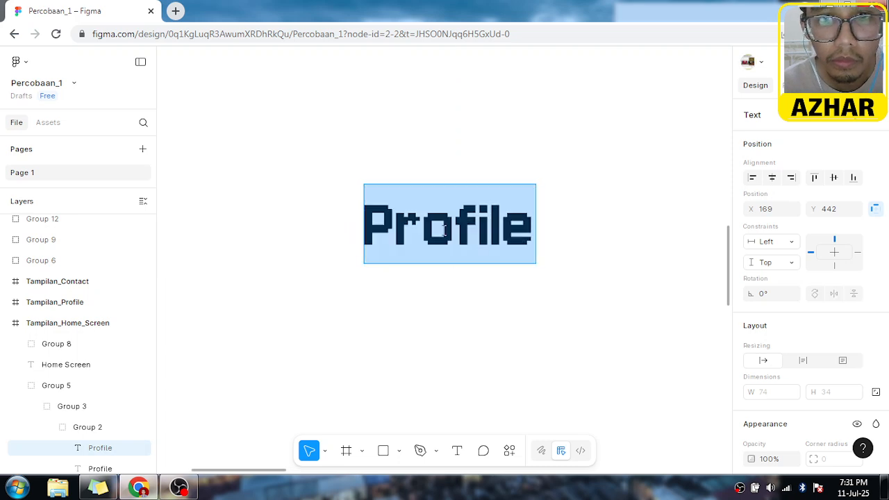
click(445, 230)
key(Right)
key(Right)
key(Right)
key(Right)
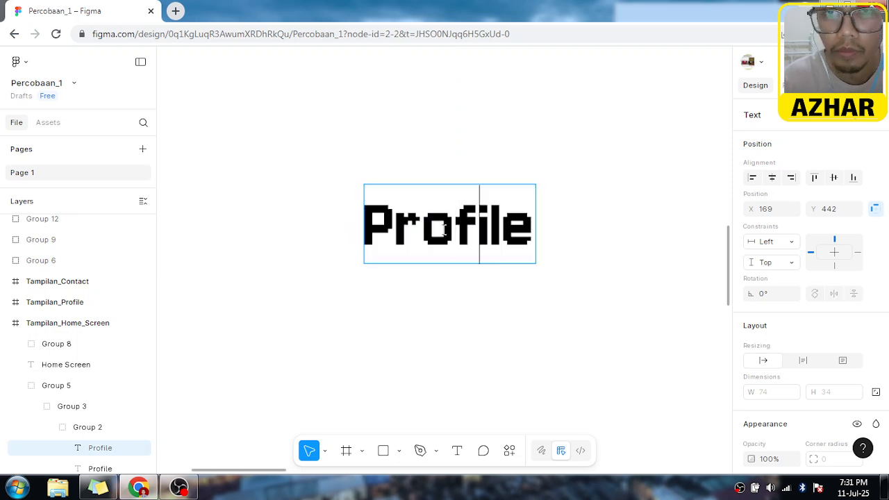
key(BackSpace)
key(BackSpace)
key(BackSpace)
key(BackSpace)
key(BackSpace)
key(BackSpace)
key(BackSpace)
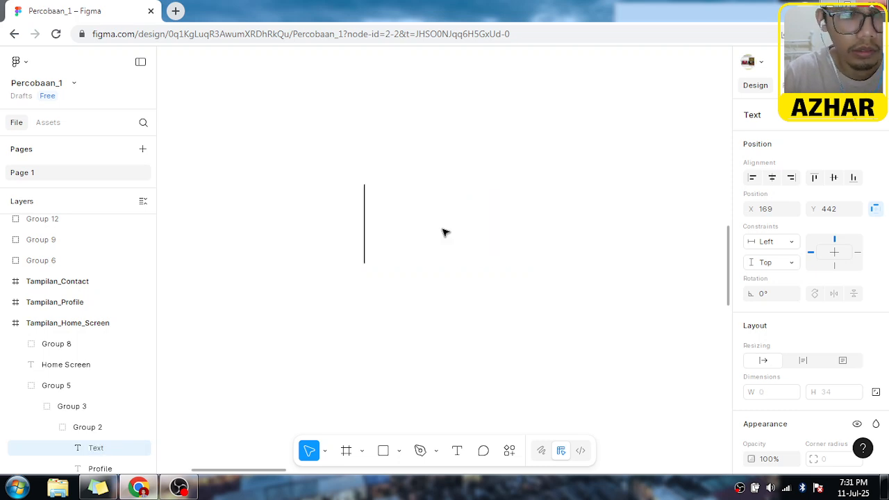
text(HOM)
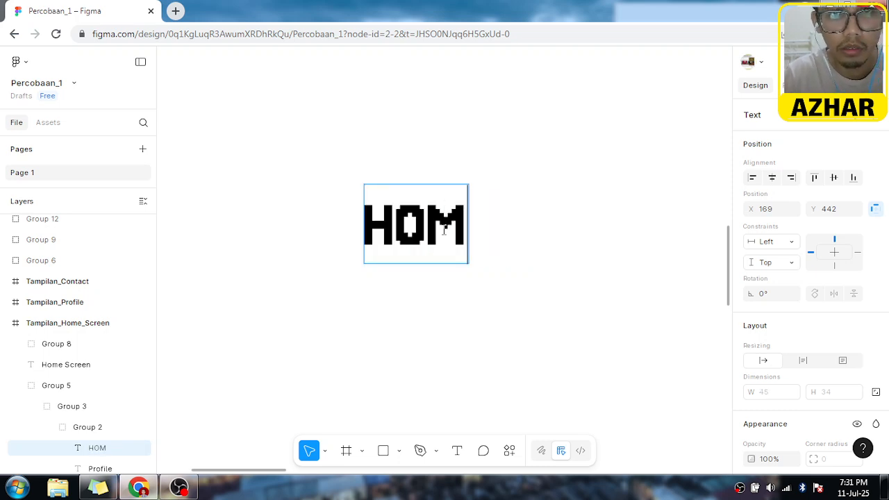
text(ESC)
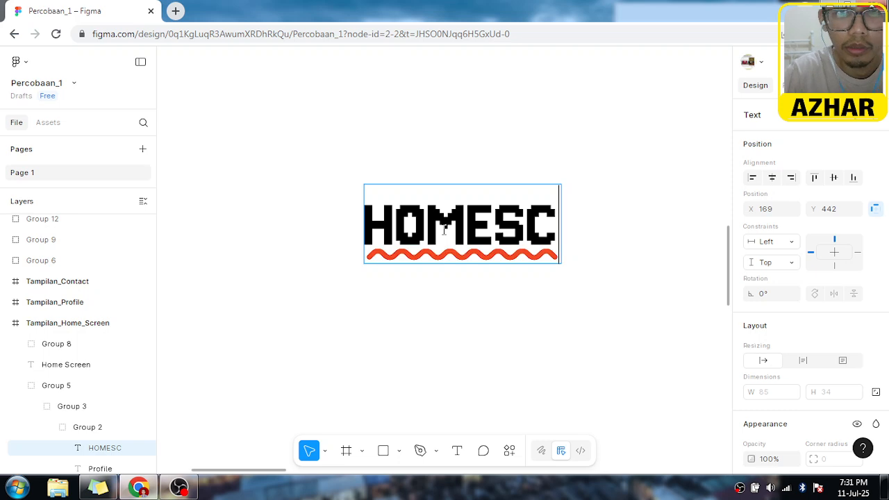
text(REE)
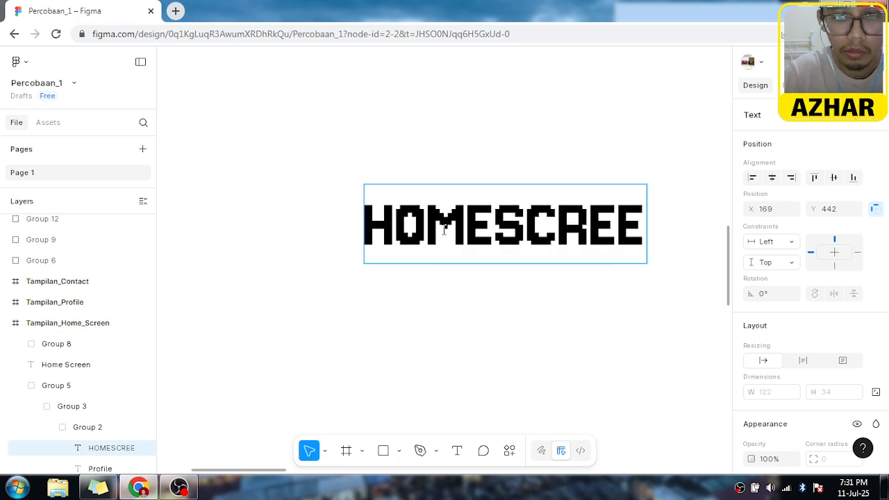
text(N)
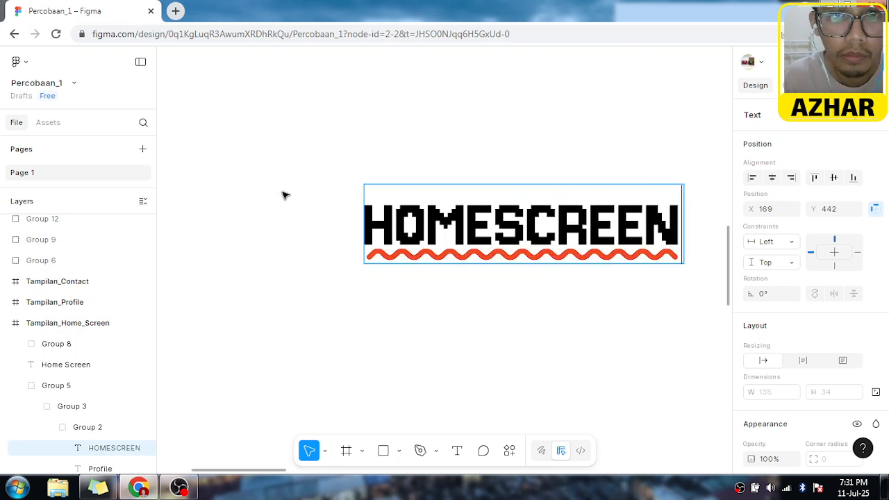
key(Escape)
Step: Recenter the HOMESCREEN text in the home screen frame, at X 137, Y 442
scroll(282, 196, down, 5)
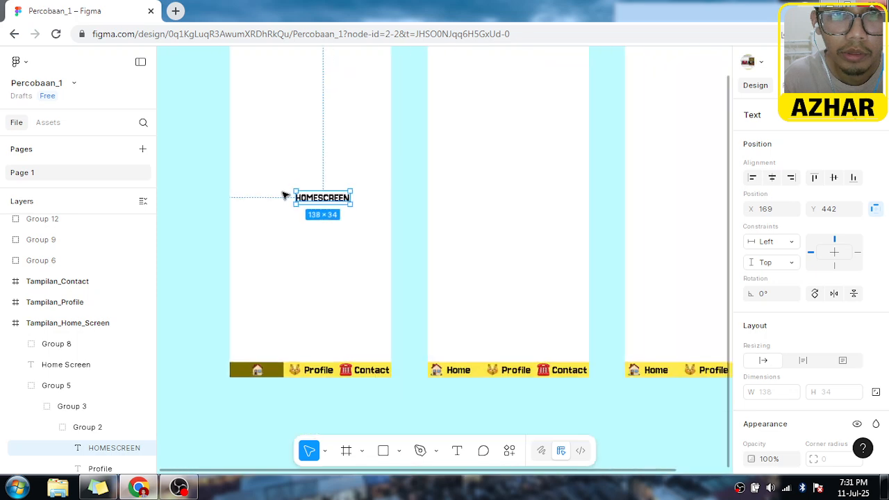
scroll(283, 195, down, 2)
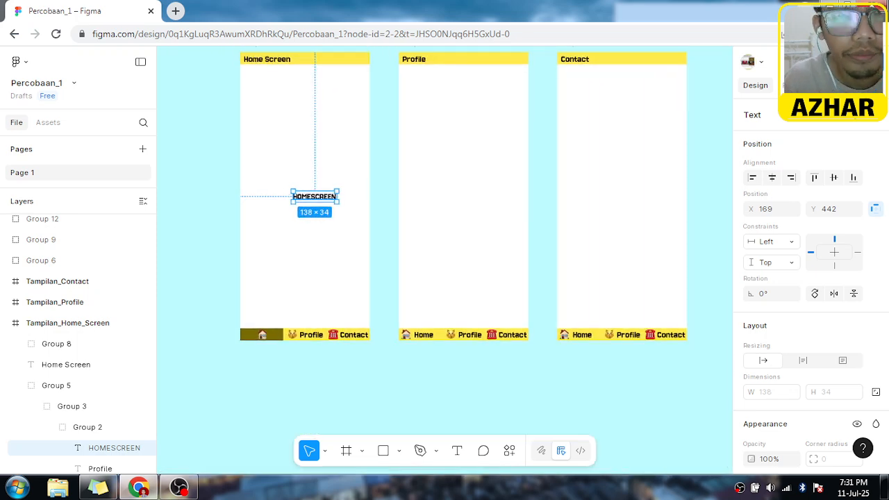
drag(315, 197, 309, 200)
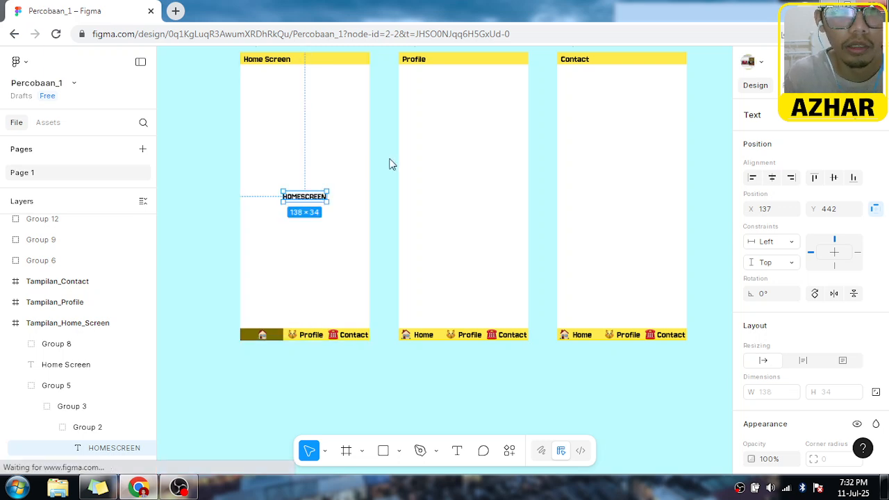
click(639, 115)
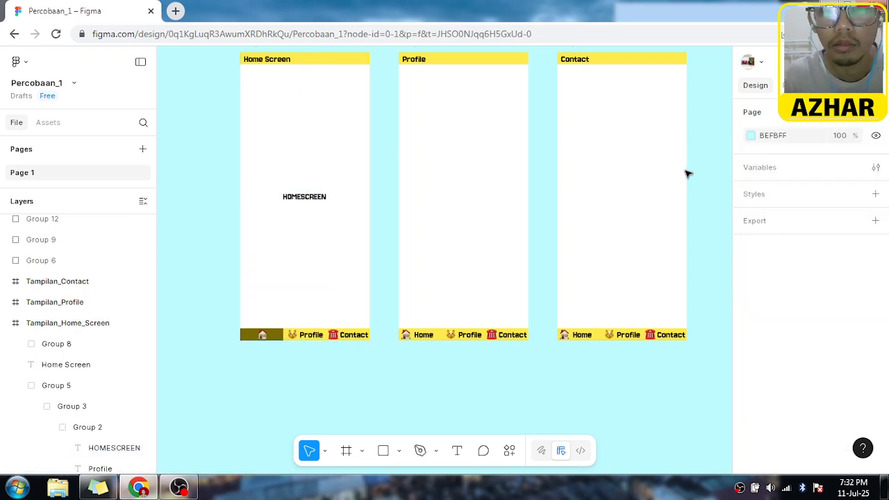
Step: Place a copy of the HOMESCREEN text in the Tampilan_Profile frame at the same height, at about X 52, Y 442
scroll(685, 174, up, 3)
scroll(686, 172, down, 2)
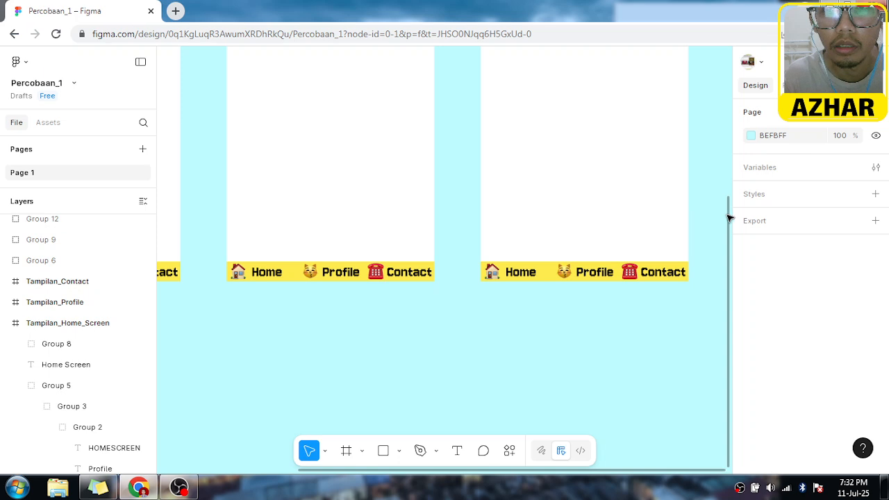
drag(728, 215, 723, 144)
scroll(680, 154, up, 2)
scroll(625, 152, down, 3)
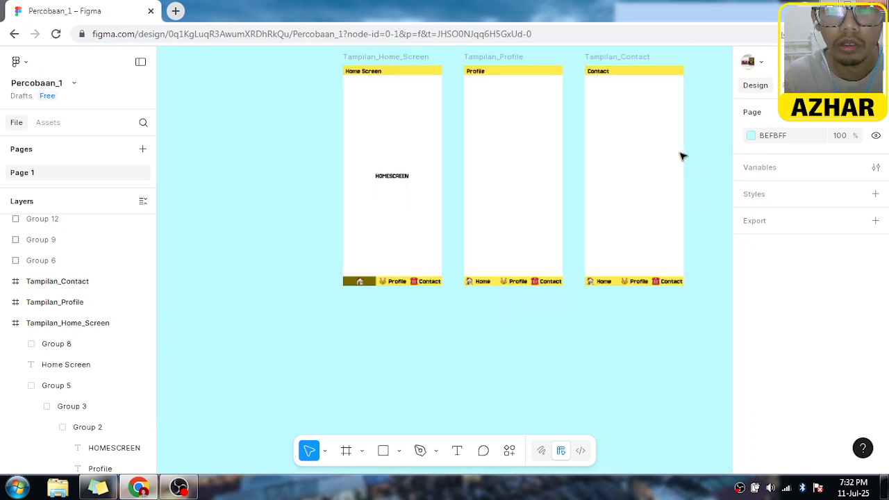
click(399, 179)
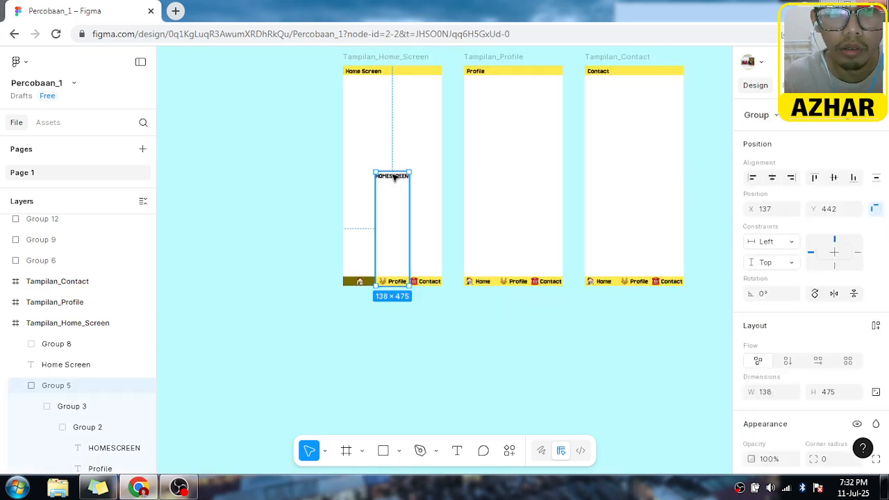
click(424, 153)
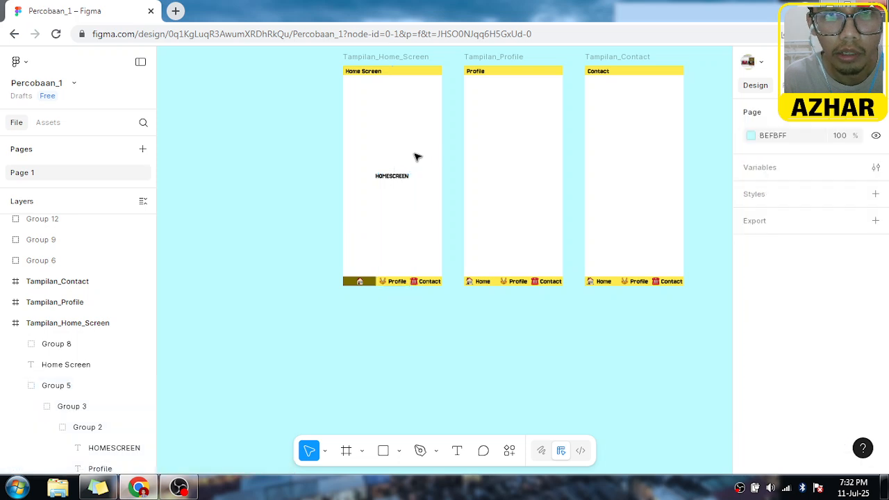
double_click(387, 180)
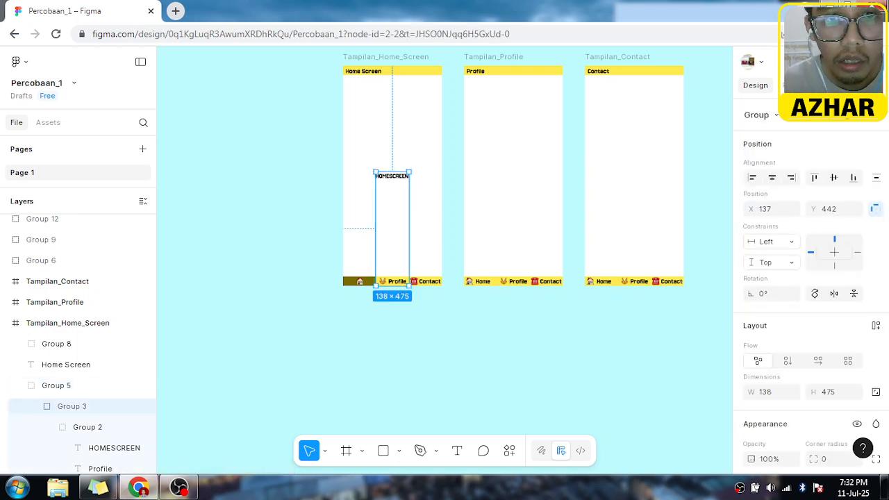
scroll(416, 167, up, 6)
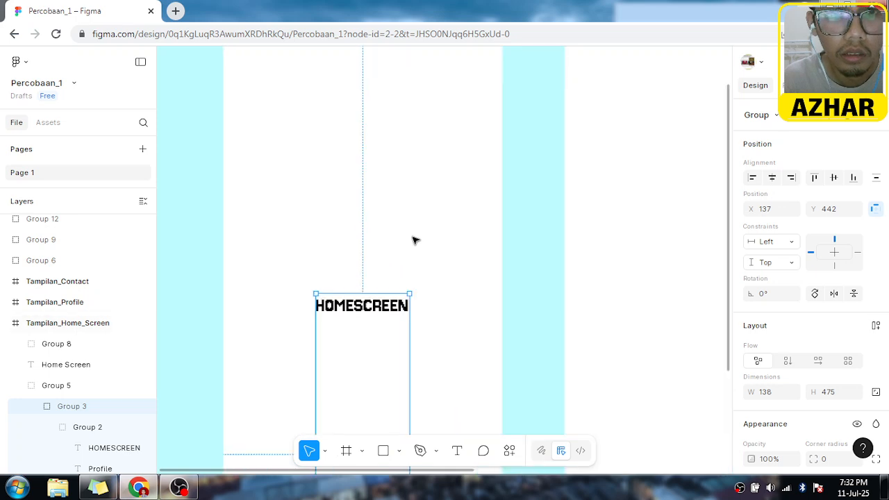
click(635, 239)
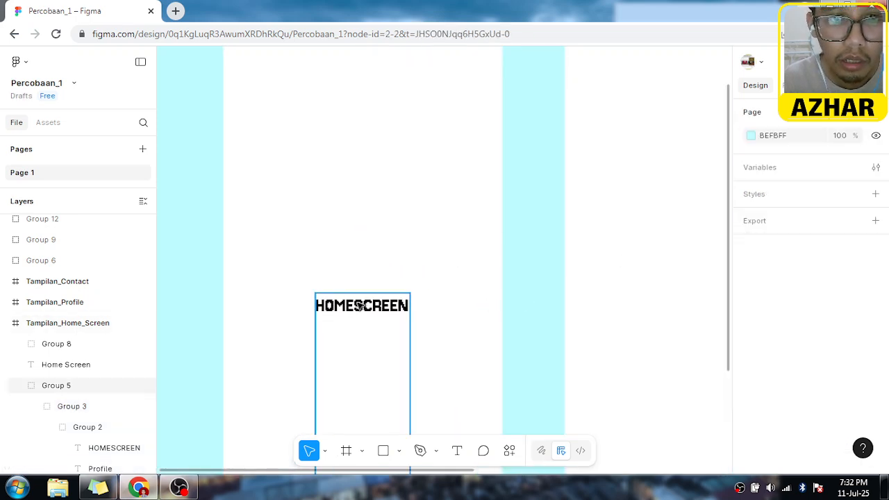
click(360, 307)
double_click(350, 310)
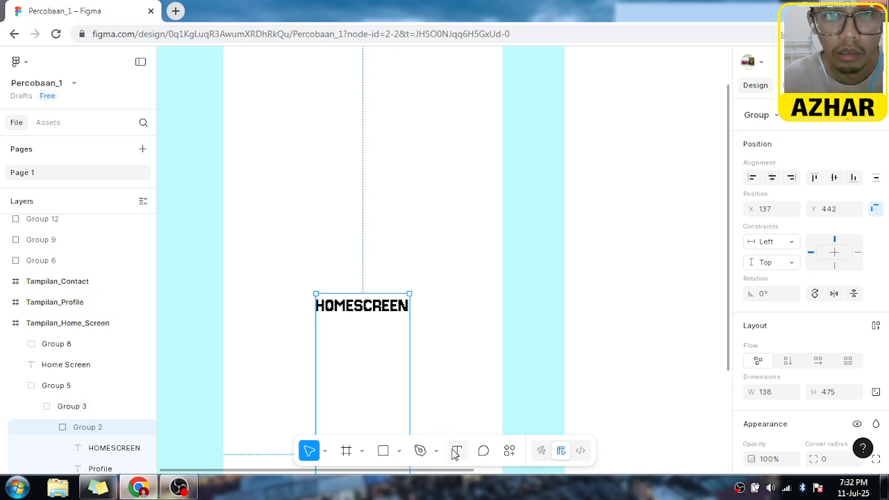
double_click(340, 311)
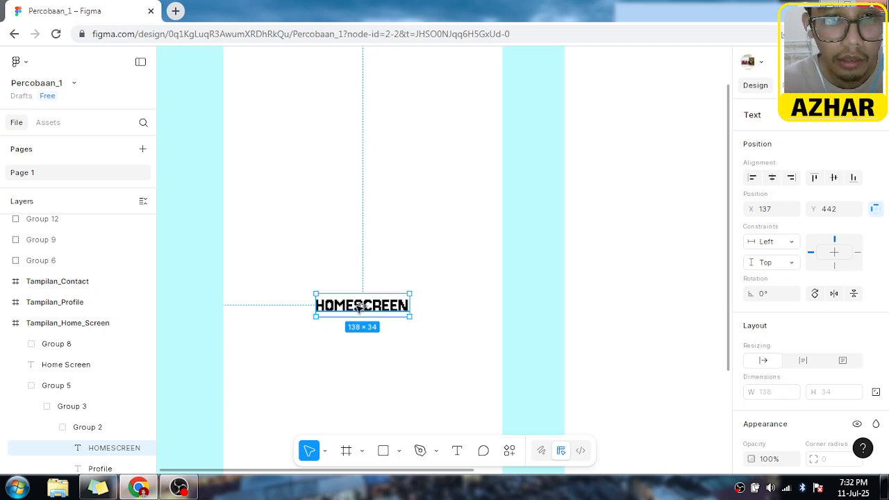
drag(360, 307, 644, 307)
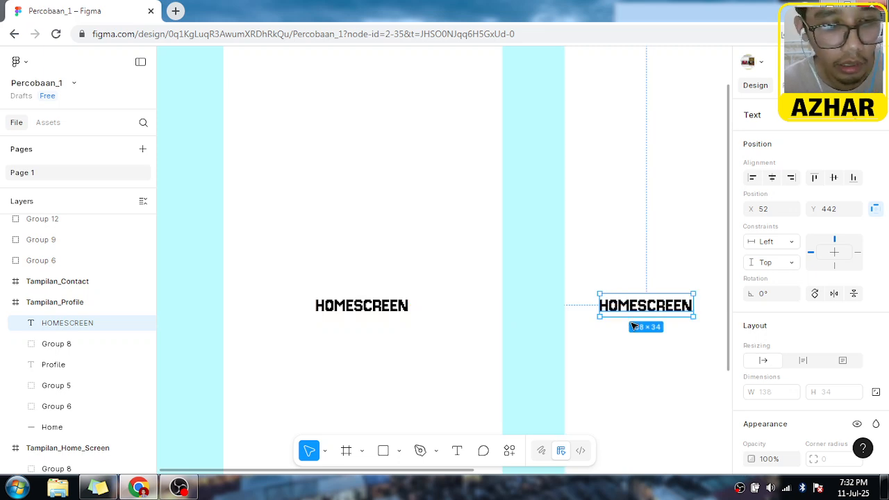
Step: Center the copied HOMESCREEN text in the Tampilan_Profile frame, at X 137, Y 442
scroll(633, 326, down, 10)
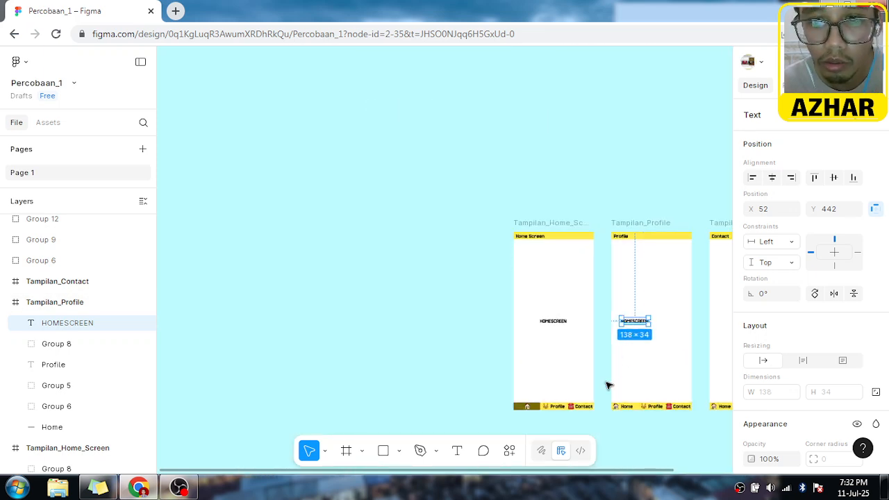
scroll(582, 404, left, 3)
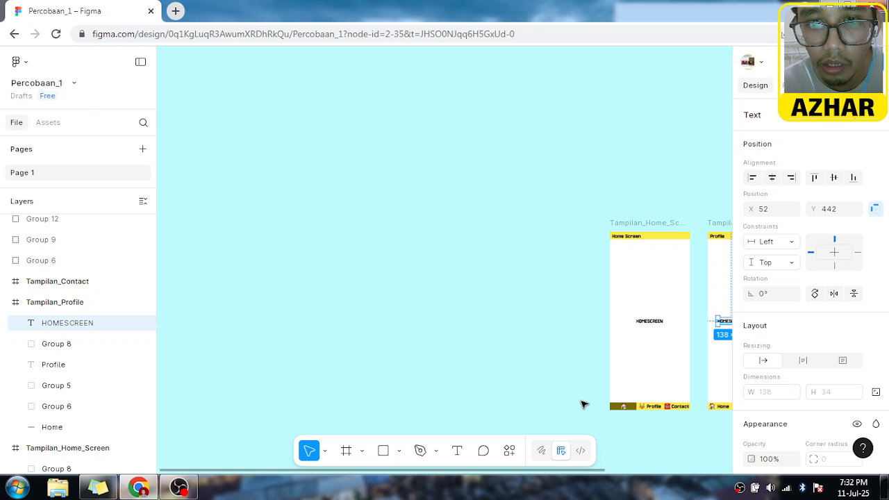
scroll(582, 404, left, 4)
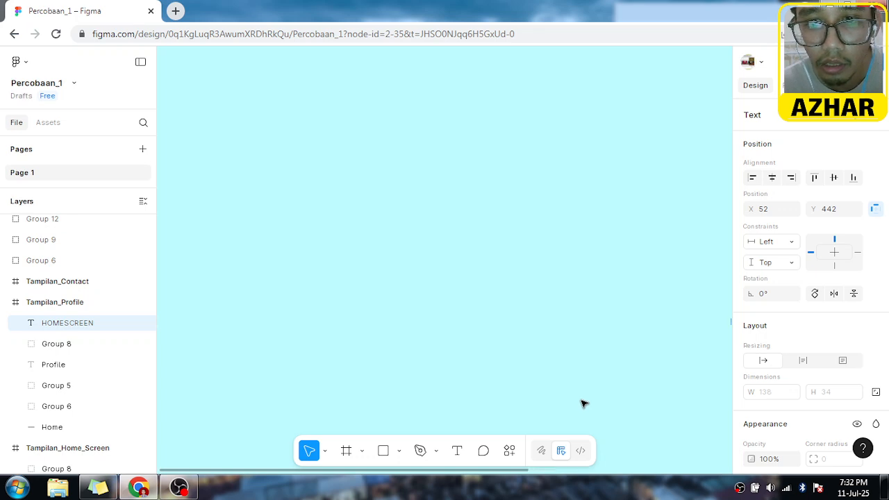
scroll(582, 400, right, 3)
scroll(582, 396, down, 2)
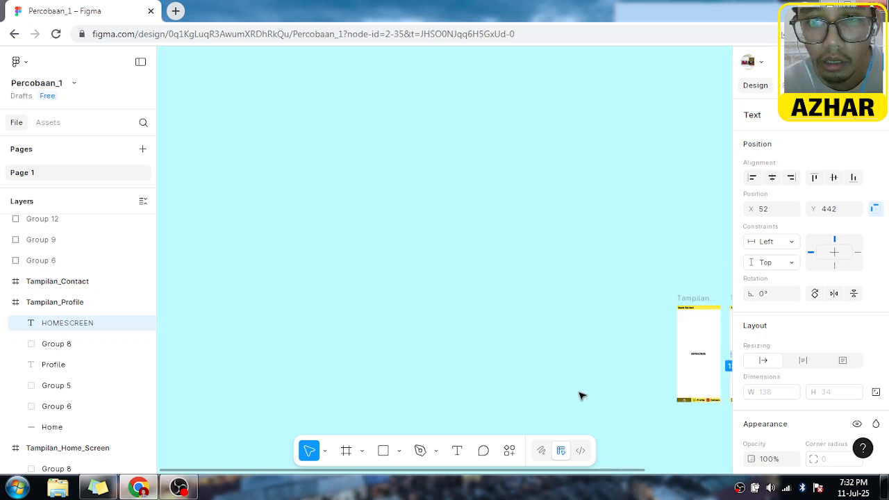
scroll(598, 390, right, 5)
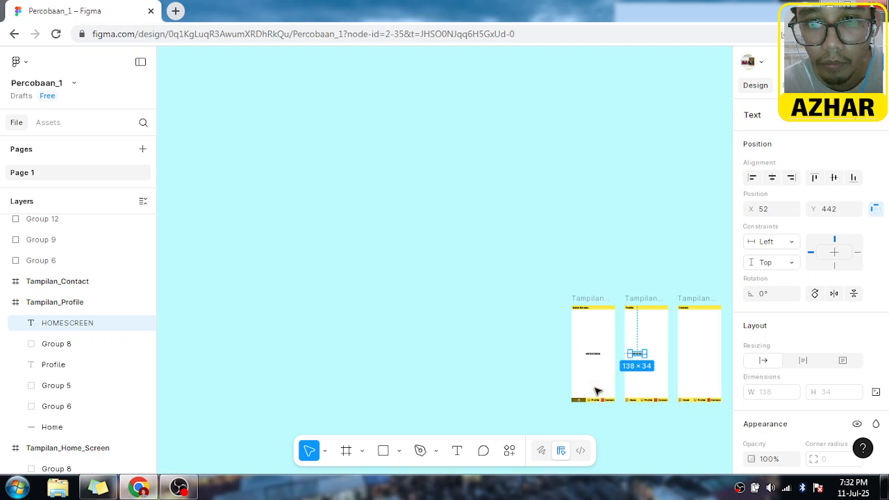
scroll(591, 393, right, 1)
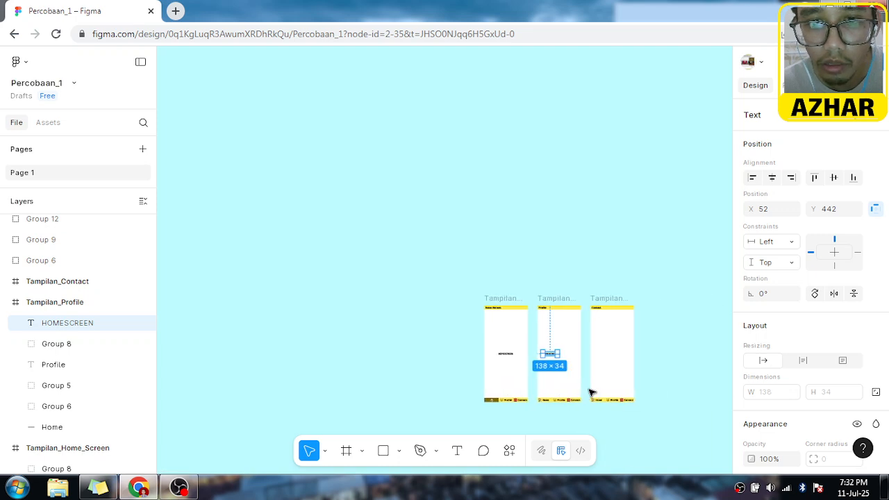
scroll(589, 391, up, 8)
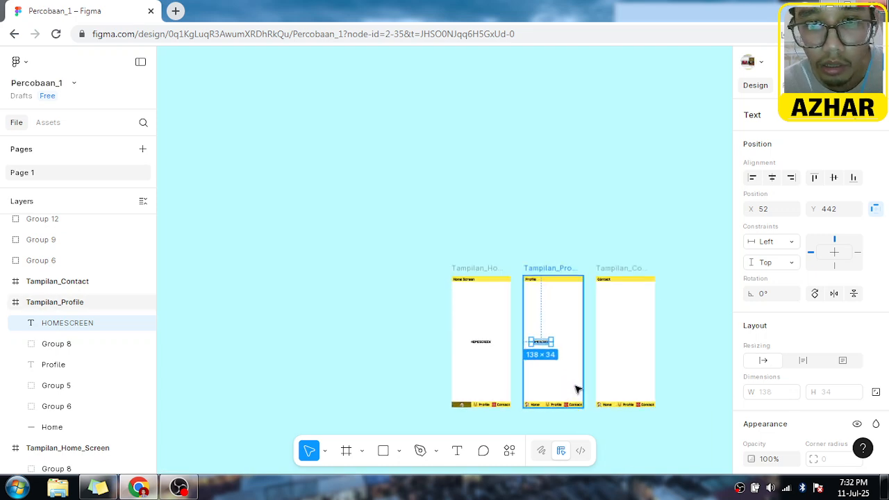
scroll(526, 304, up, 2)
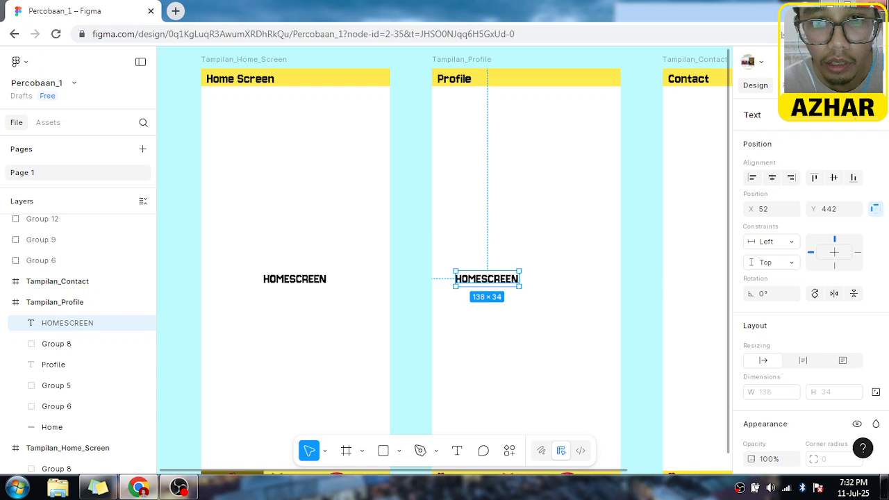
drag(491, 279, 527, 281)
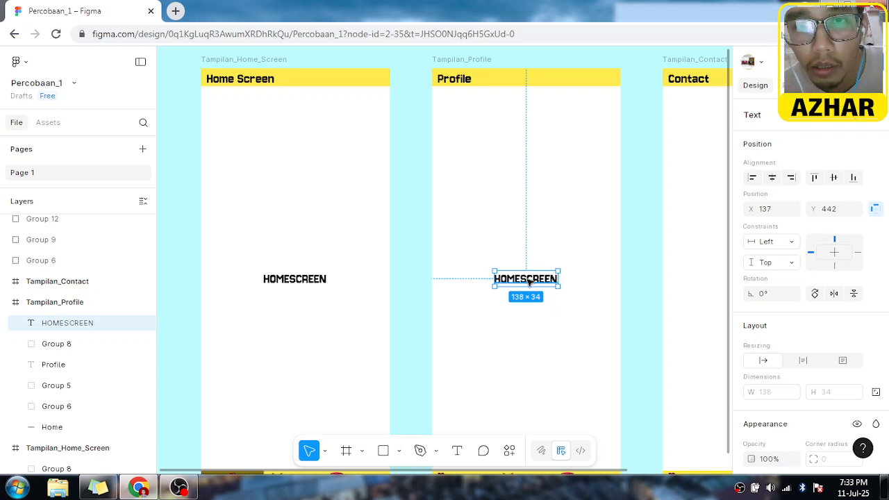
Step: Replace the centered text in the Tampilan_Profile frame with PROFILE and recenter it at X 165, Y 442
double_click(529, 280)
click(527, 278)
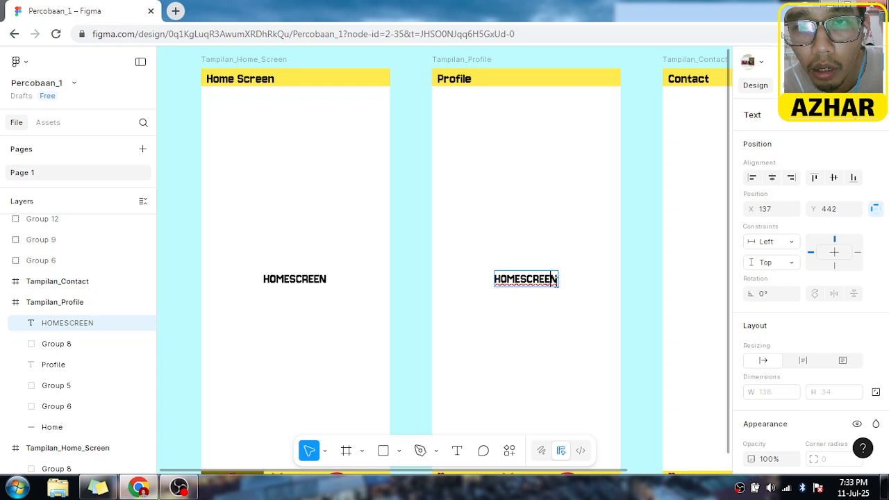
key(BackSpace)
key(BackSpace)
key(BackSpace)
key(BackSpace)
key(BackSpace)
key(BackSpace)
key(BackSpace)
key(BackSpace)
key(BackSpace)
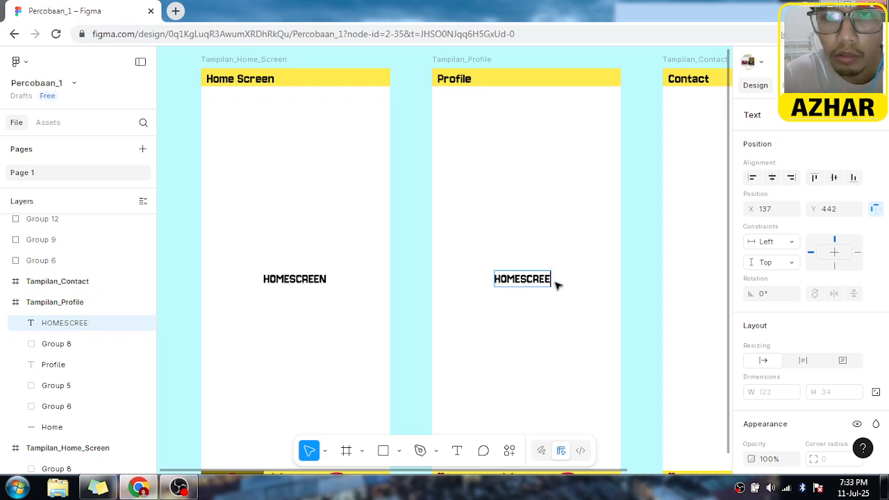
key(BackSpace)
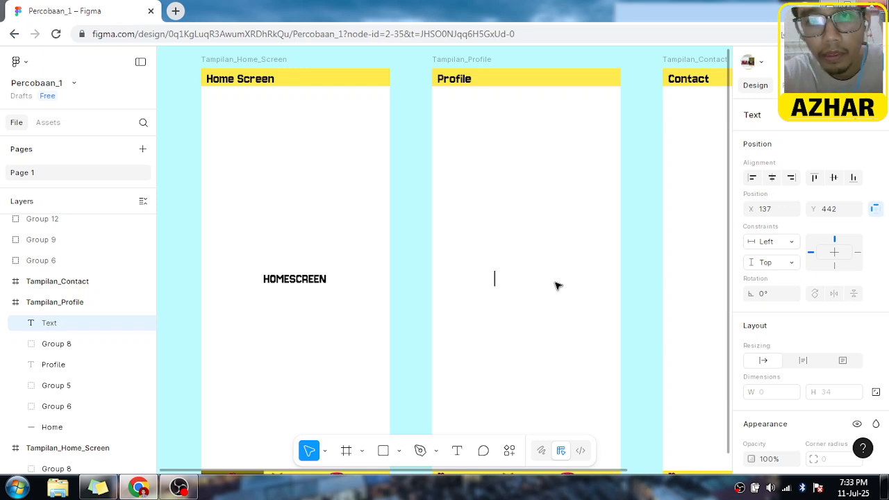
text(PROF)
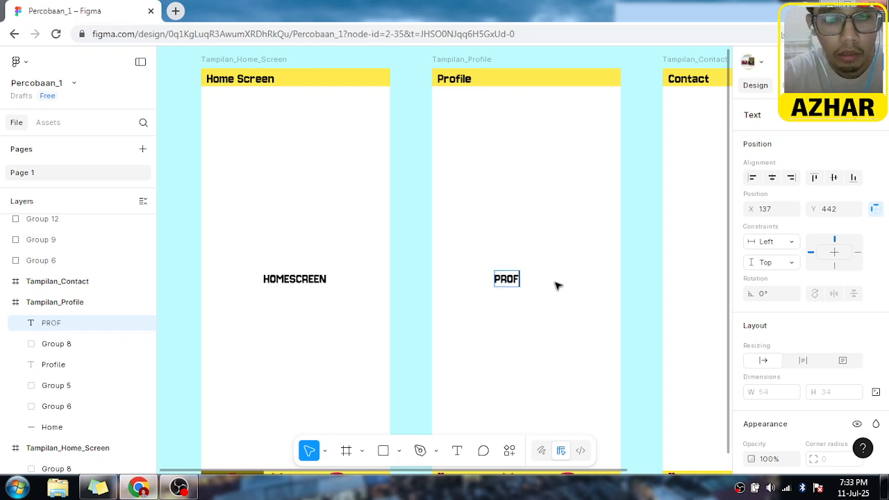
text(ILE)
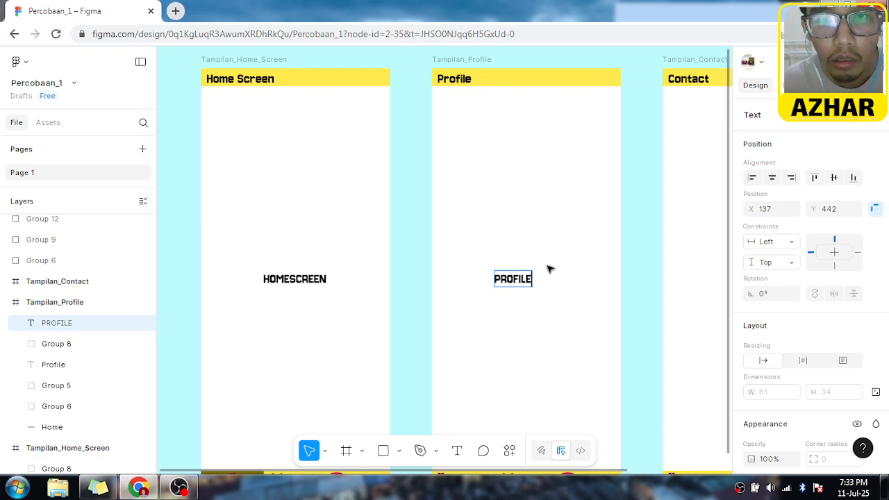
key(Escape)
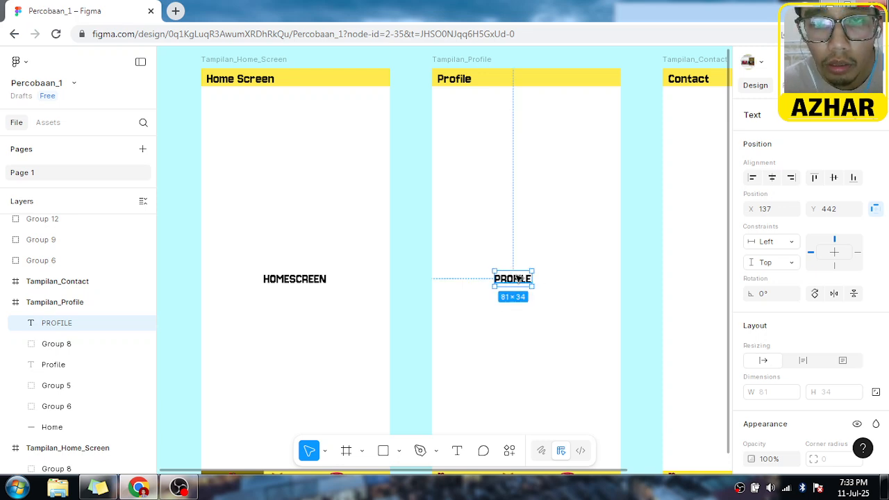
mouse_move(512, 279)
mouse_down()
mouse_move(528, 275)
mouse_move(525, 282)
mouse_up()
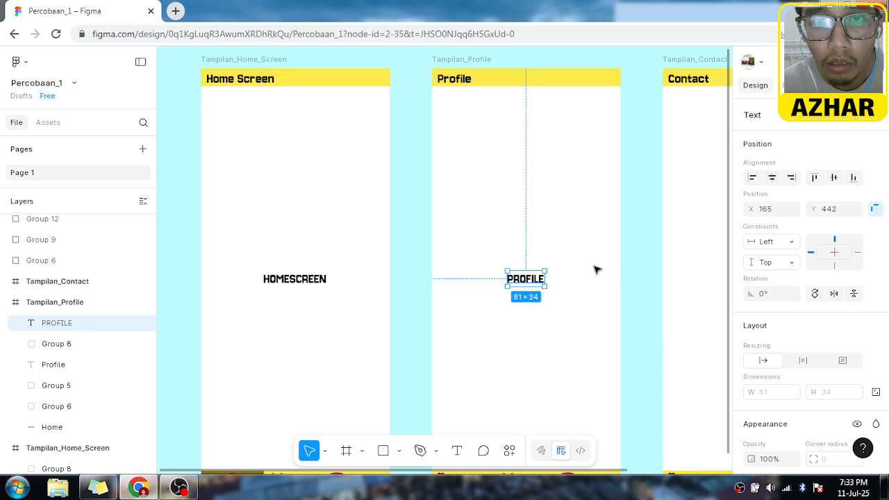
click(631, 237)
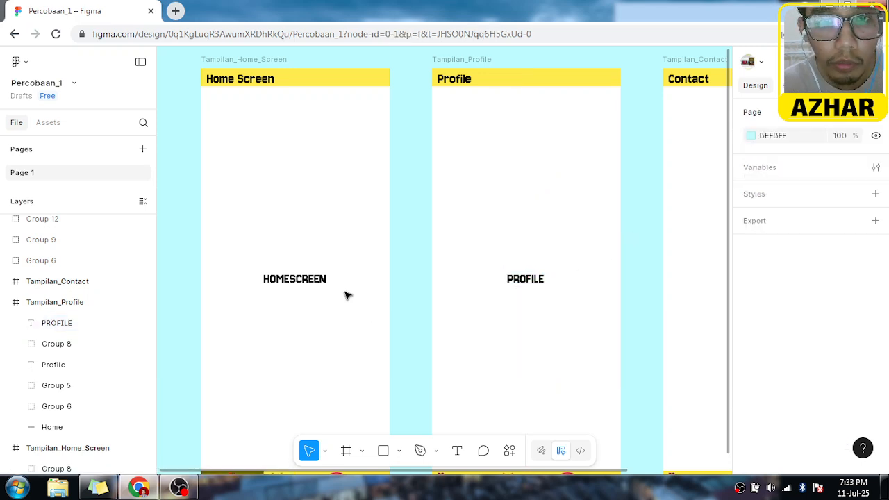
click(317, 280)
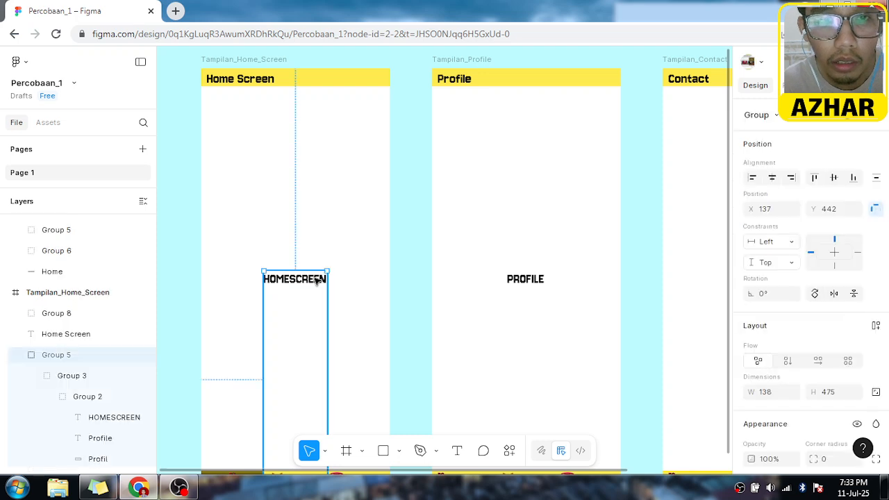
double_click(317, 280)
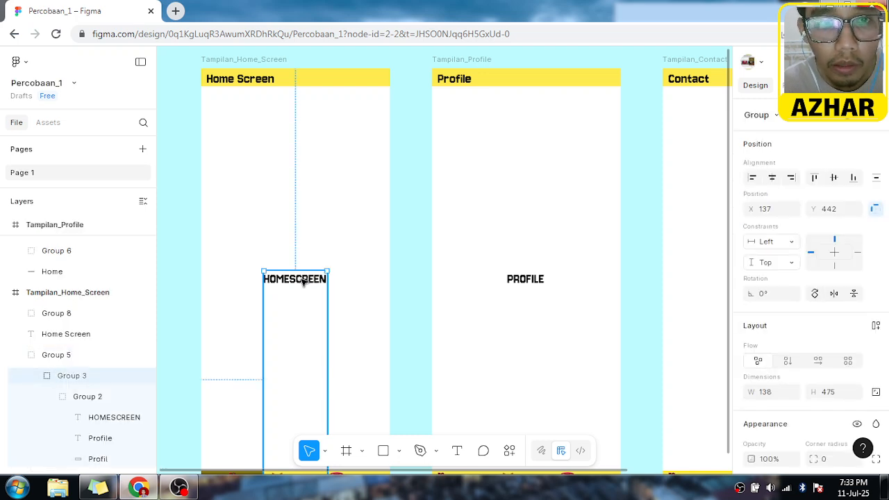
double_click(304, 281)
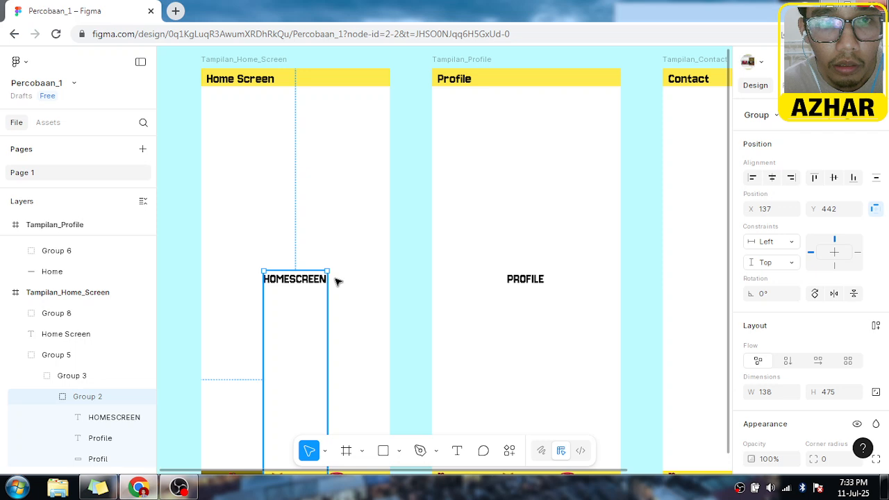
scroll(789, 263, down, 1)
scroll(790, 263, down, 4)
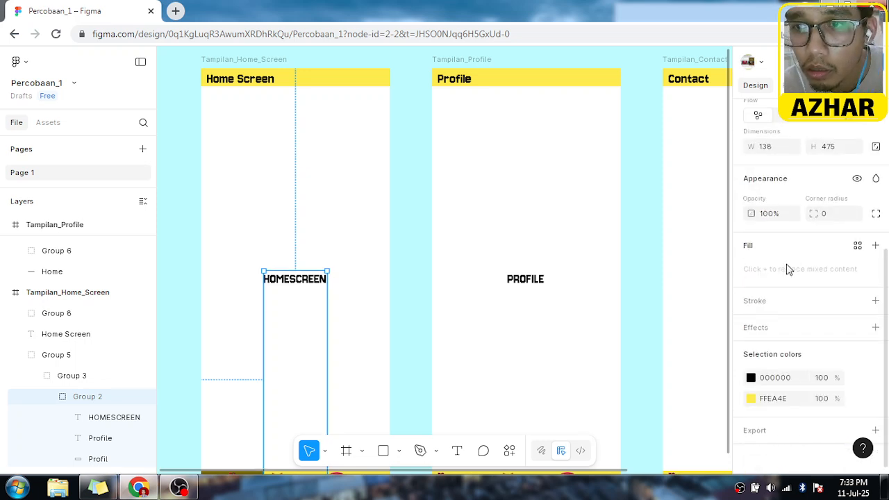
scroll(785, 266, up, 5)
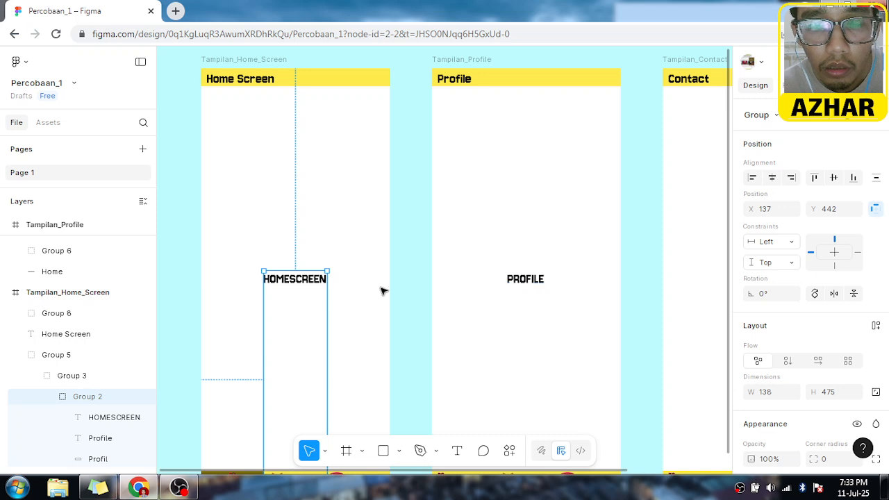
click(363, 263)
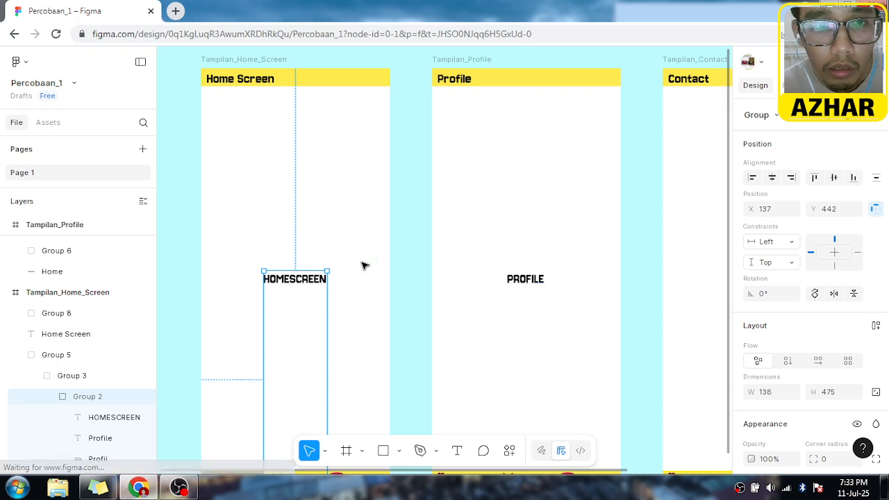
Step: Set the font size of the nested HOMESCREEN text in the home screen frame to 48
click(320, 280)
double_click(319, 281)
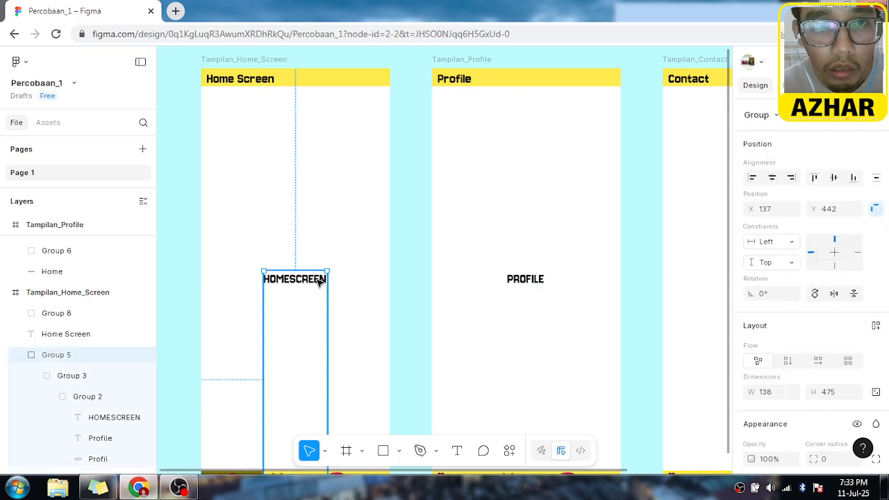
scroll(292, 294, up, 2)
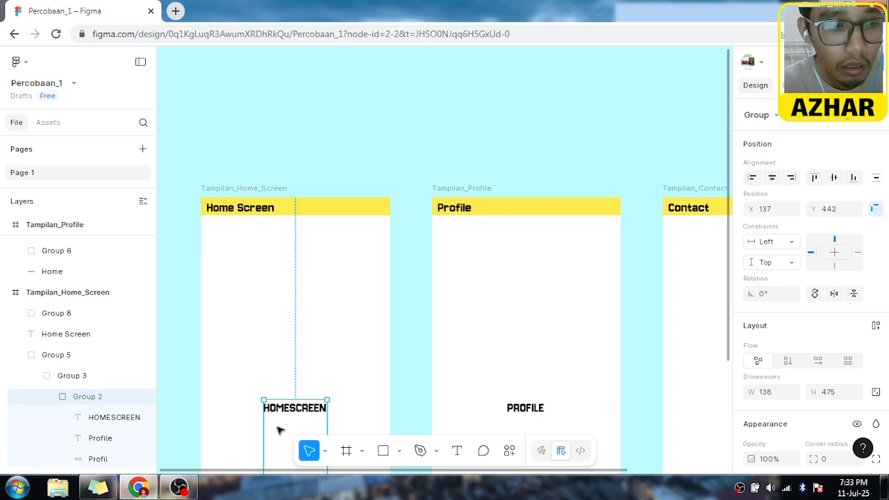
scroll(389, 415, down, 1)
scroll(379, 407, down, 2)
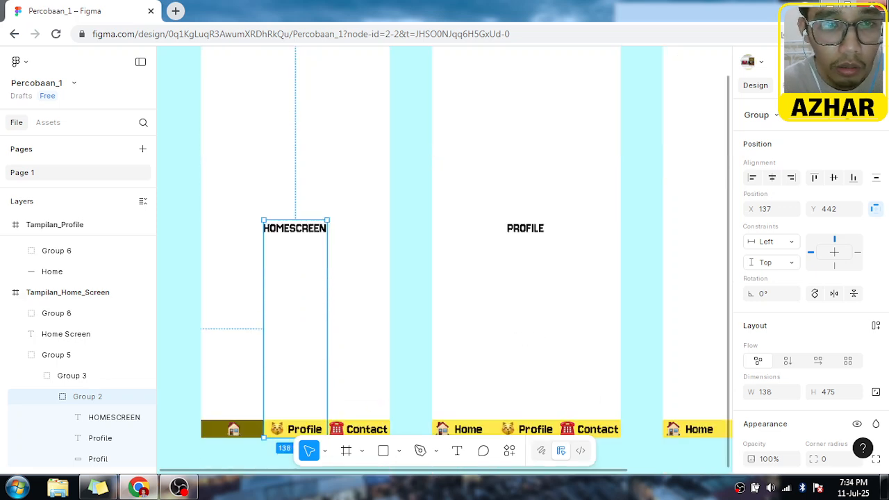
ctrl+scroll(296, 232, up, 2)
ctrl+scroll(293, 235, up, 2)
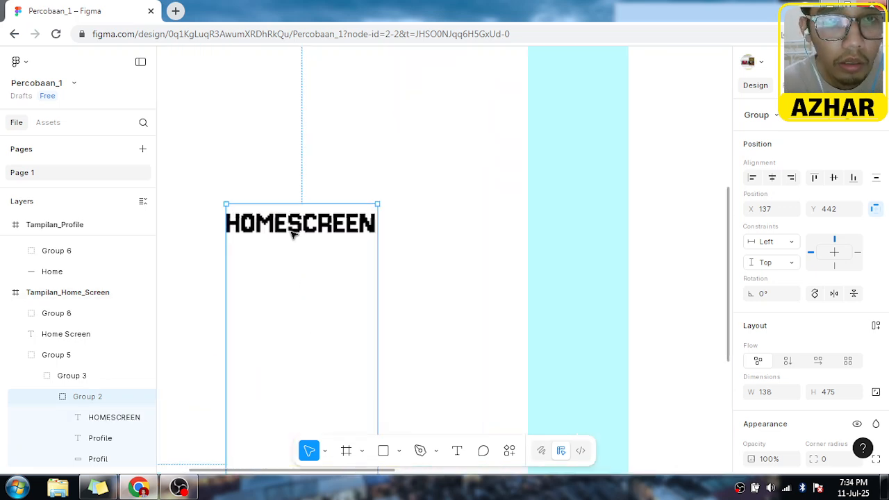
double_click(245, 222)
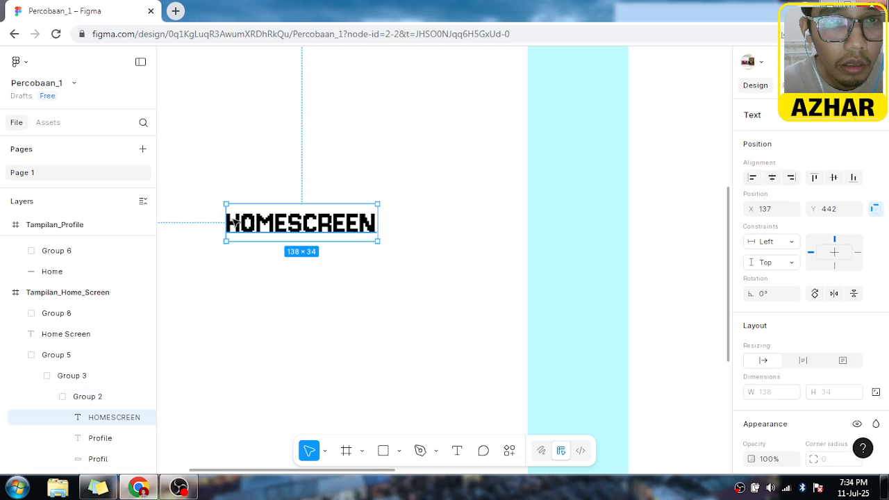
scroll(799, 259, down, 5)
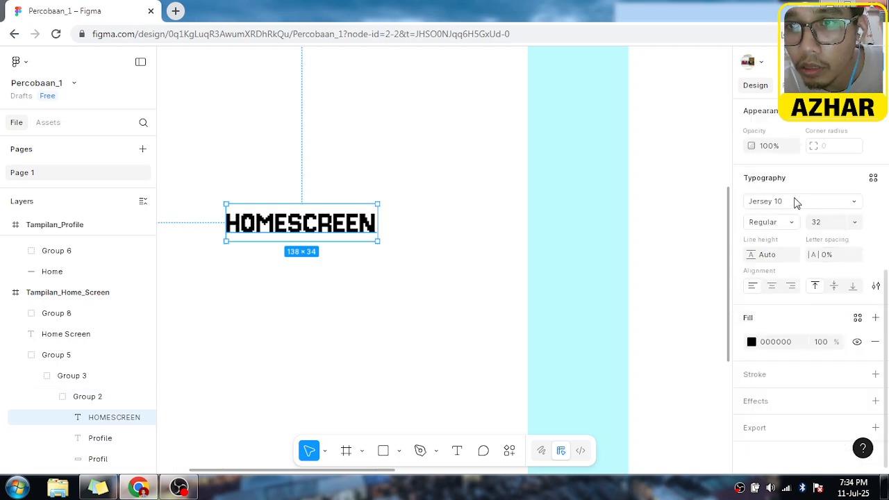
click(856, 224)
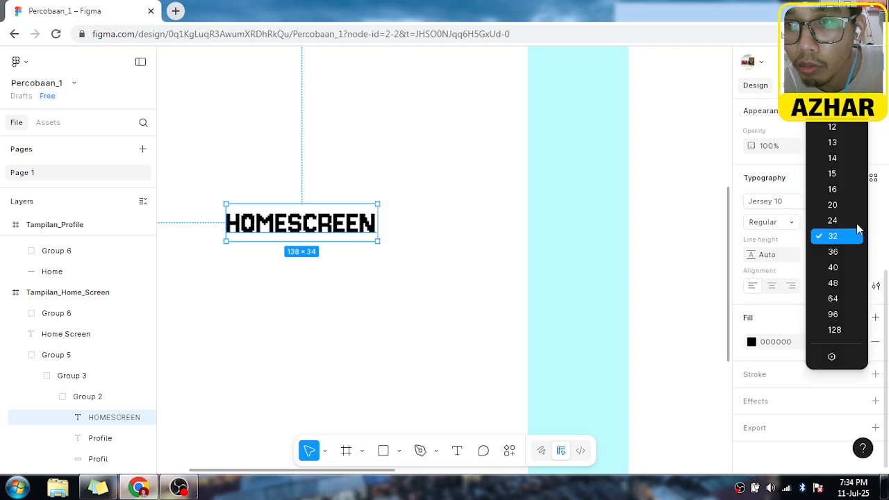
click(833, 283)
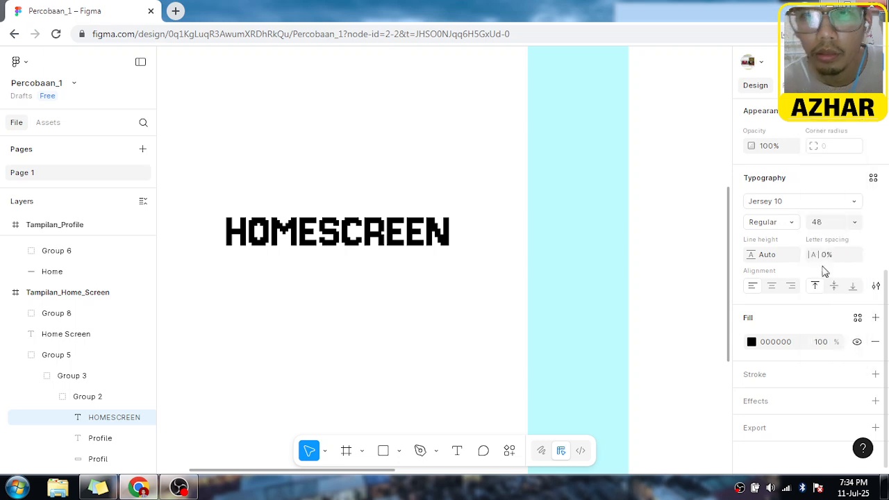
ctrl+scroll(614, 238, down, 3)
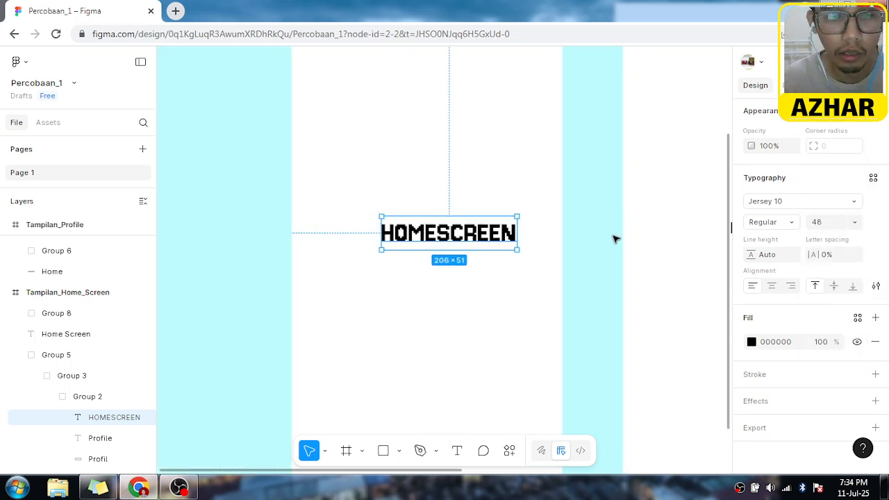
scroll(614, 240, left, 2)
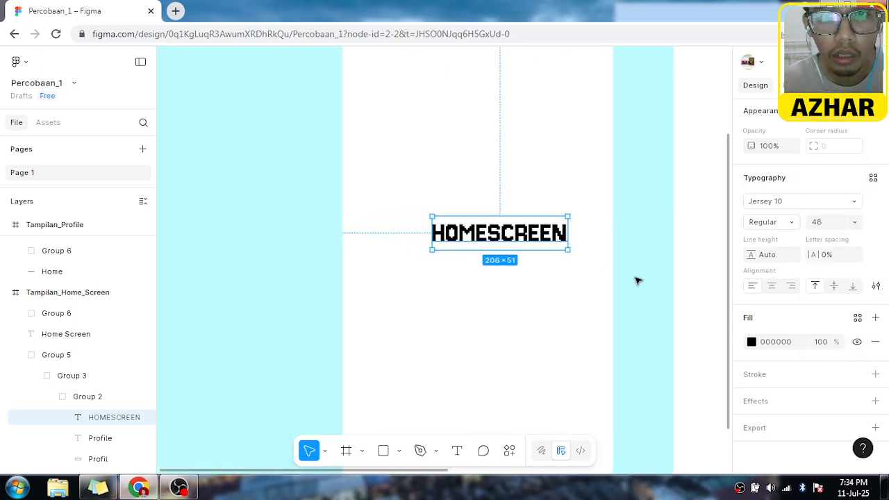
scroll(637, 278, left, 1)
ctrl+scroll(637, 278, down, 2)
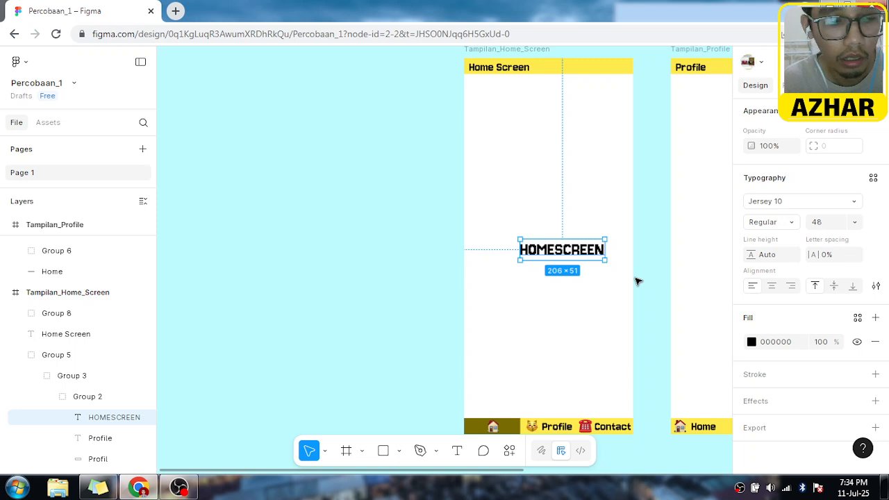
scroll(639, 296, left, 1)
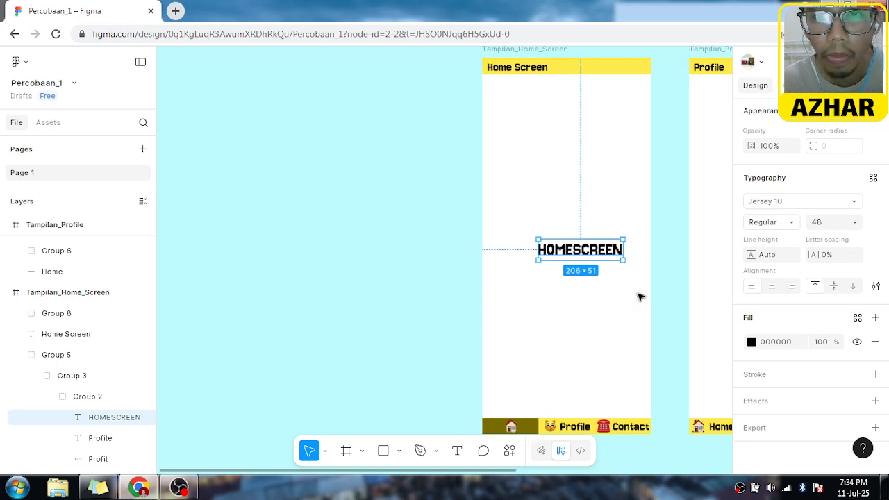
Step: Recenter the enlarged HOMESCREEN text in the Tampilan_Home_Screen frame, at X 103, Y 433
scroll(639, 296, right, 3)
scroll(639, 296, right, 4)
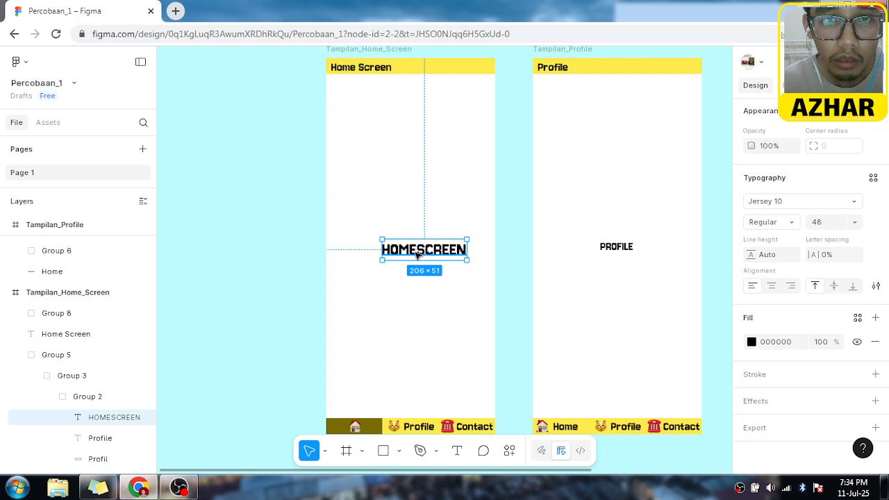
drag(412, 255, 413, 254)
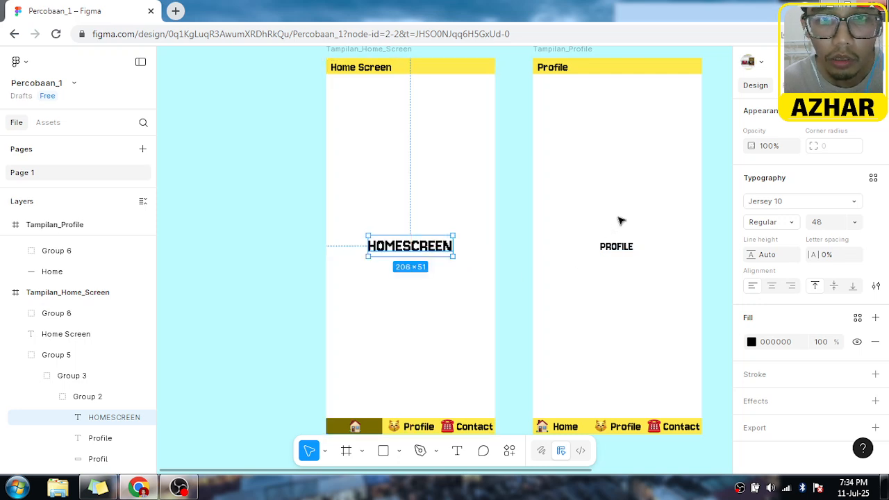
Step: Set the font size of the PROFILE text in the Tampilan_Profile frame to 48 and recenter it at X 144, Y 433
click(615, 249)
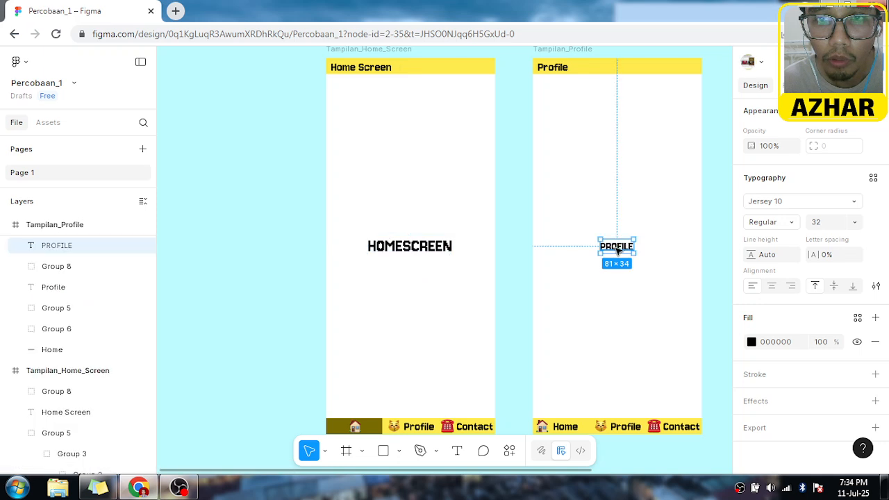
click(856, 223)
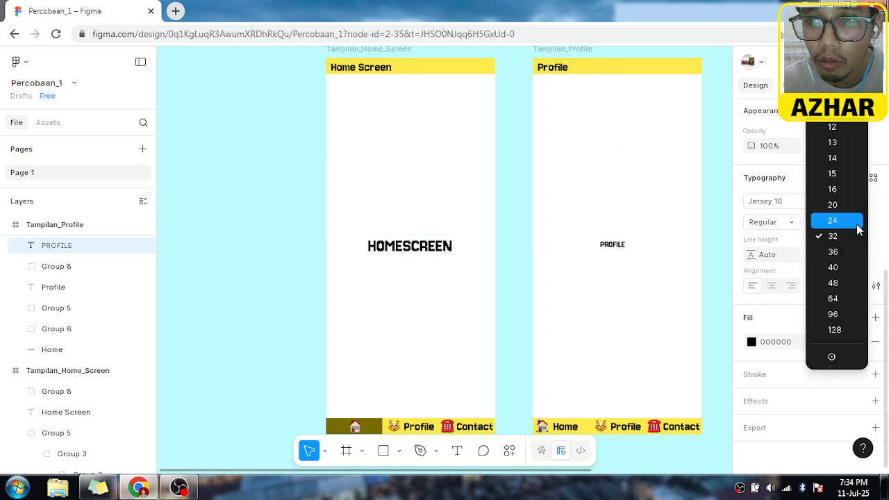
click(839, 283)
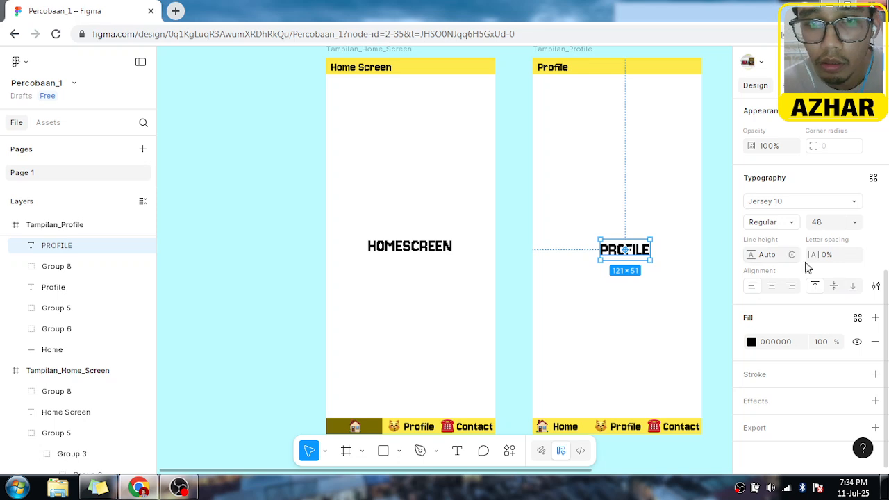
mouse_move(645, 255)
mouse_down()
mouse_move(663, 255)
mouse_move(635, 253)
mouse_up()
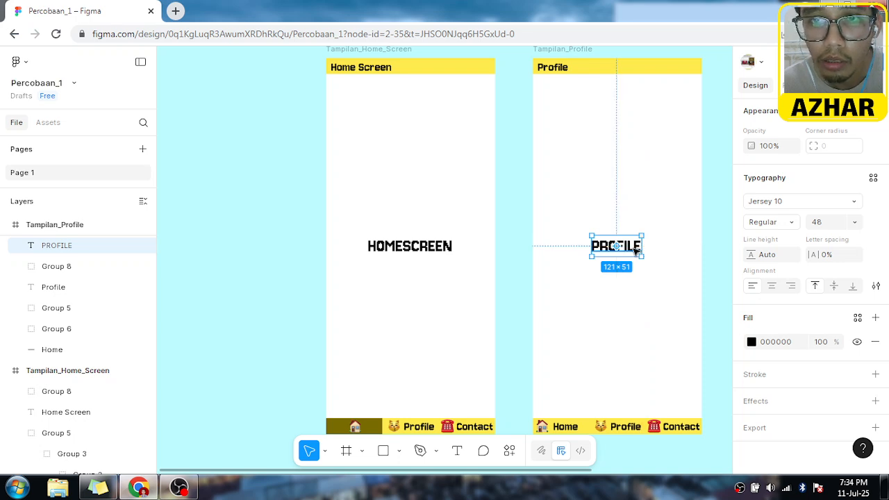
click(691, 187)
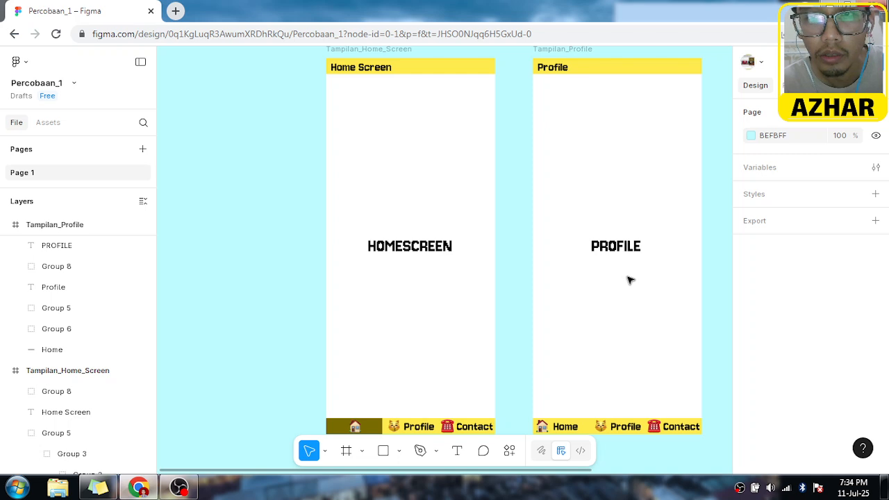
Step: Place a copy of the large PROFILE text in the Tampilan_Contact frame at the same height, at about X 111, Y 433
scroll(629, 280, right, 5)
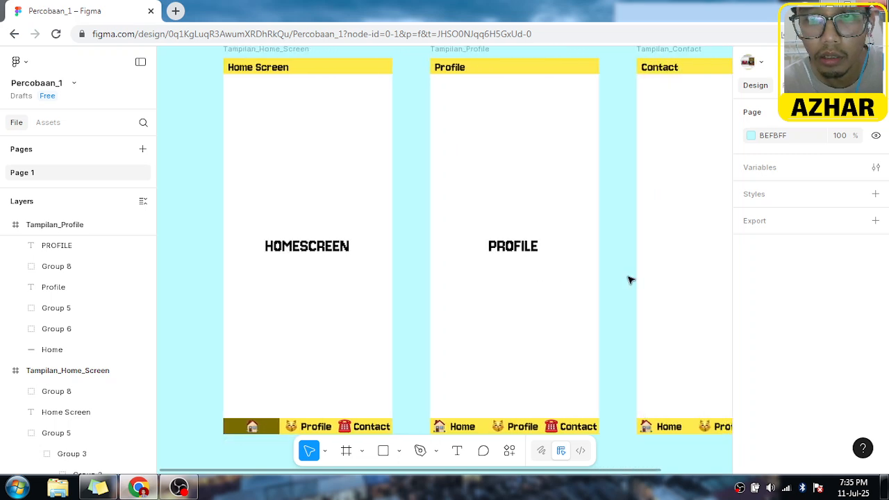
scroll(629, 280, right, 2)
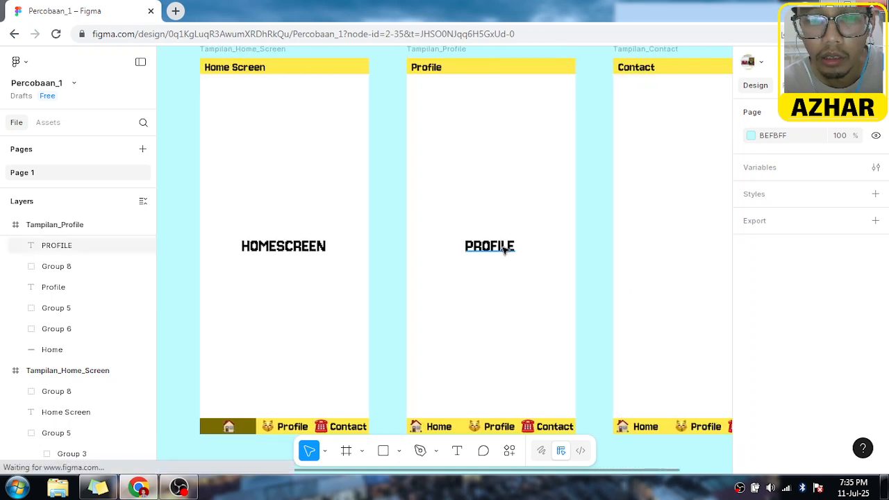
click(510, 247)
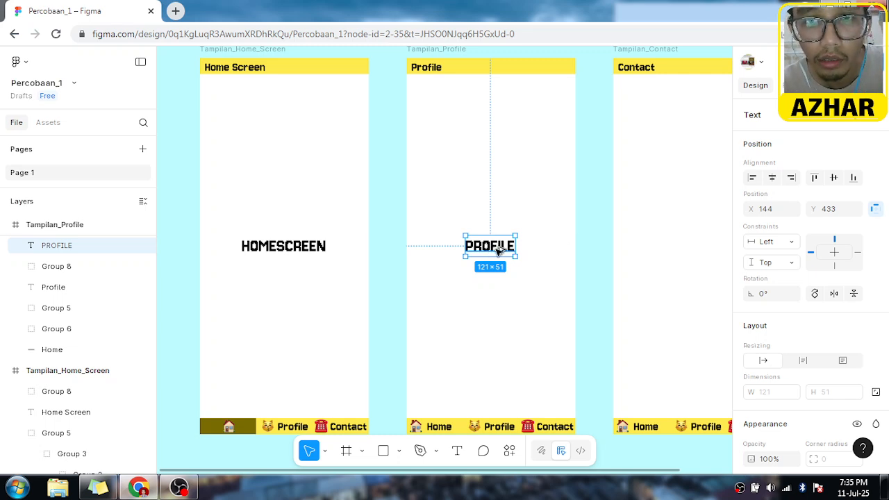
drag(550, 251, 683, 249)
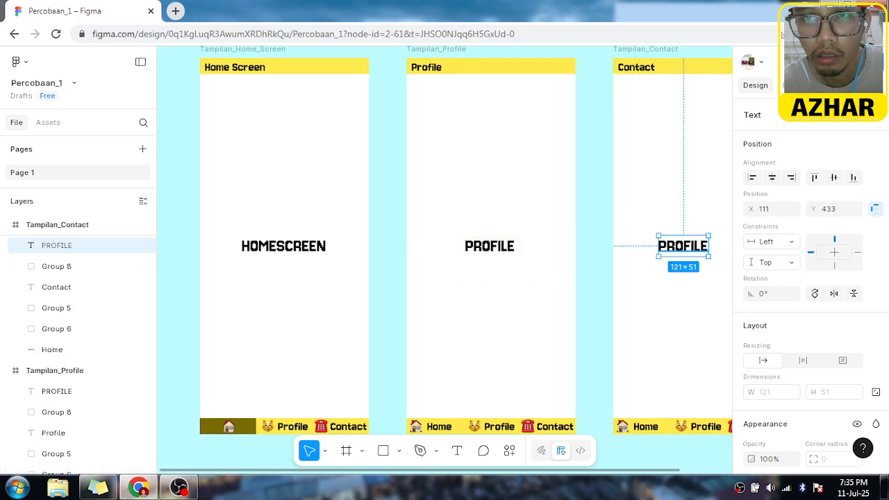
Step: Replace the copied PROFILE text in the Tampilan_Contact frame with CONTACT and center it at X 137, Y 433
scroll(680, 301, left, 1)
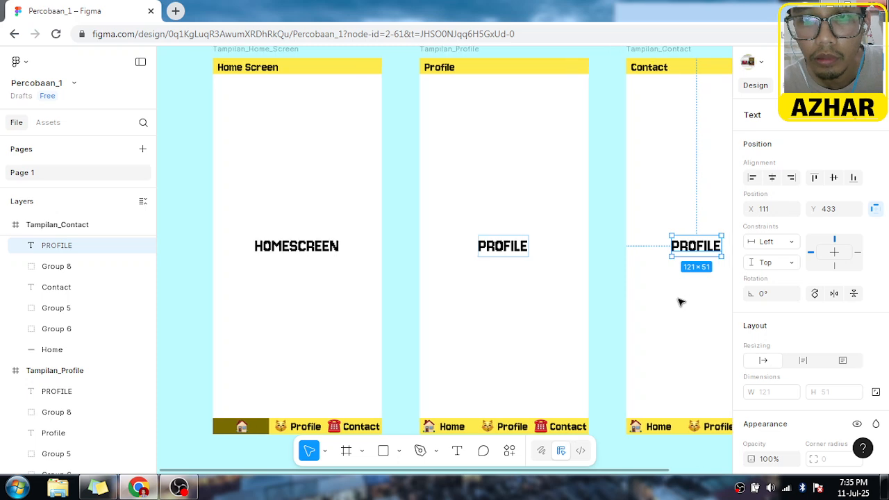
scroll(680, 300, left, 4)
scroll(678, 301, right, 10)
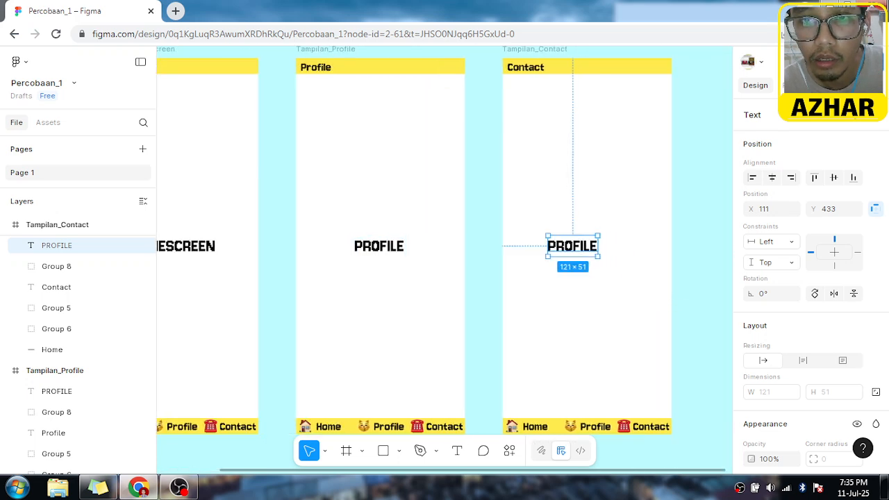
double_click(580, 250)
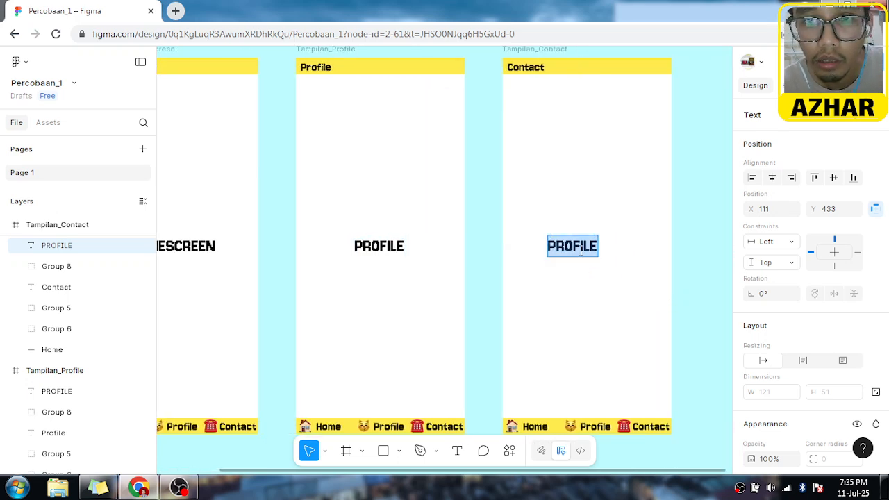
click(581, 252)
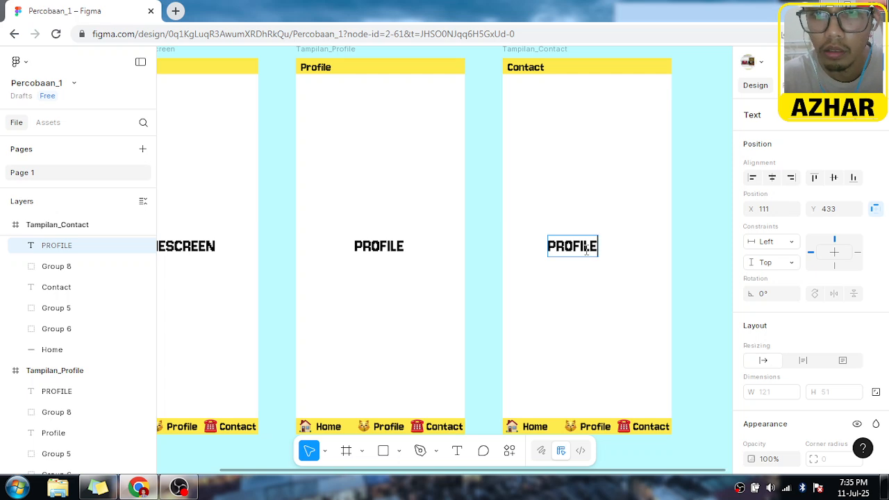
key(BackSpace)
key(BackSpace)
key(BackSpace)
key(BackSpace)
key(BackSpace)
key(BackSpace)
key(BackSpace)
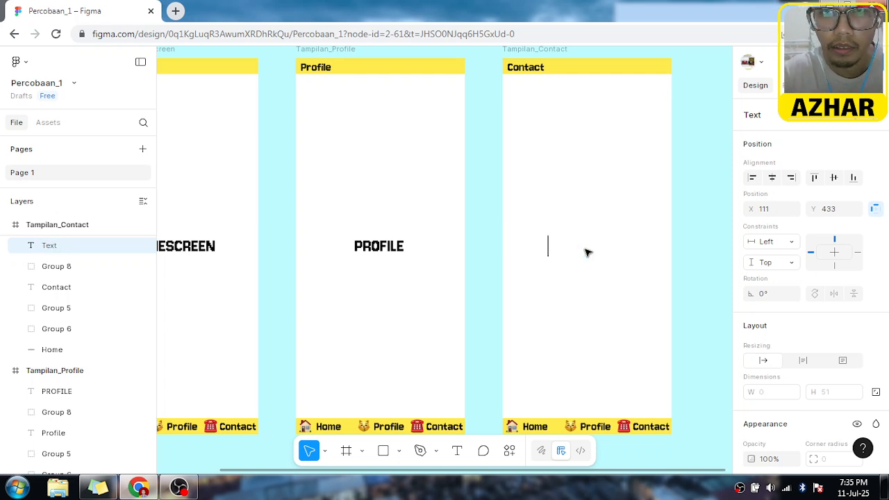
text(CO)
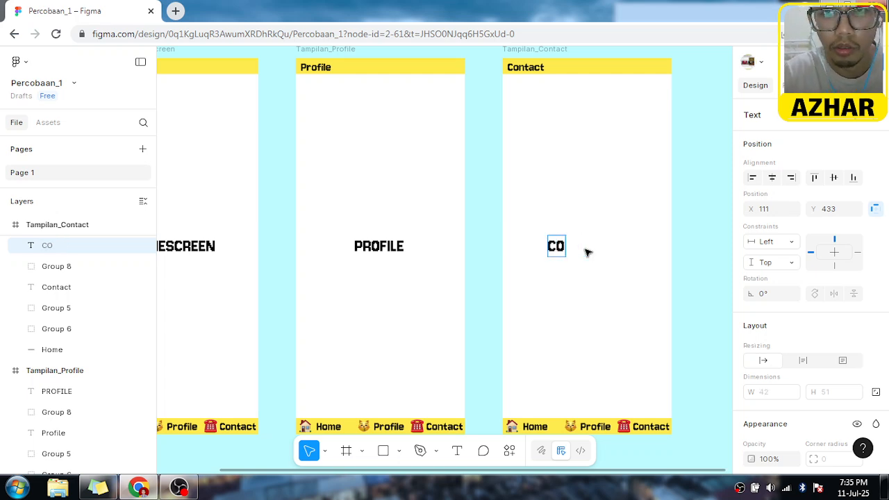
text(NTAC)
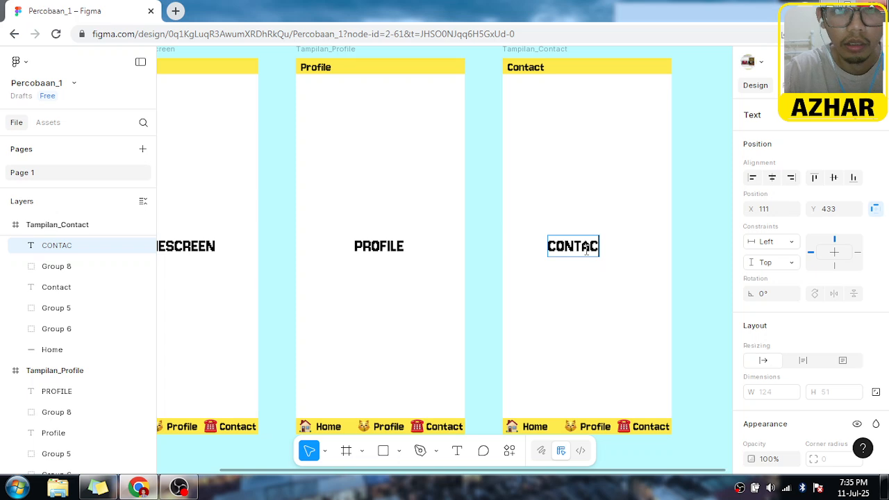
text(T)
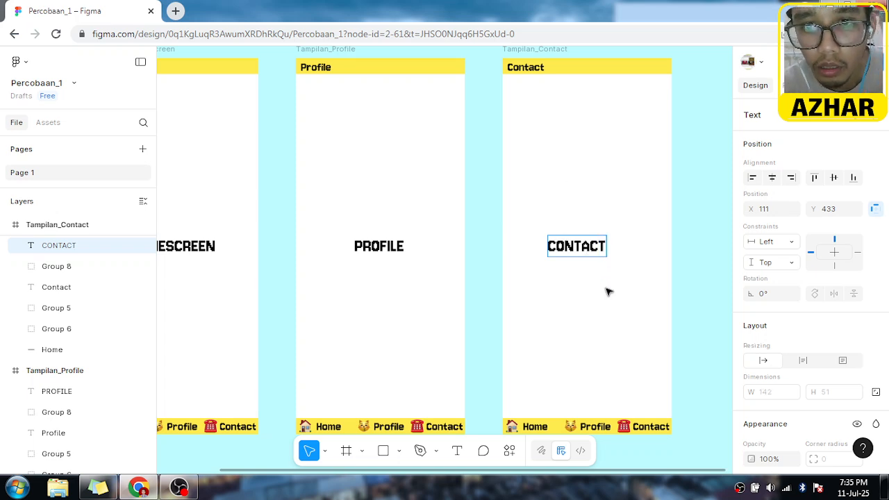
key(Escape)
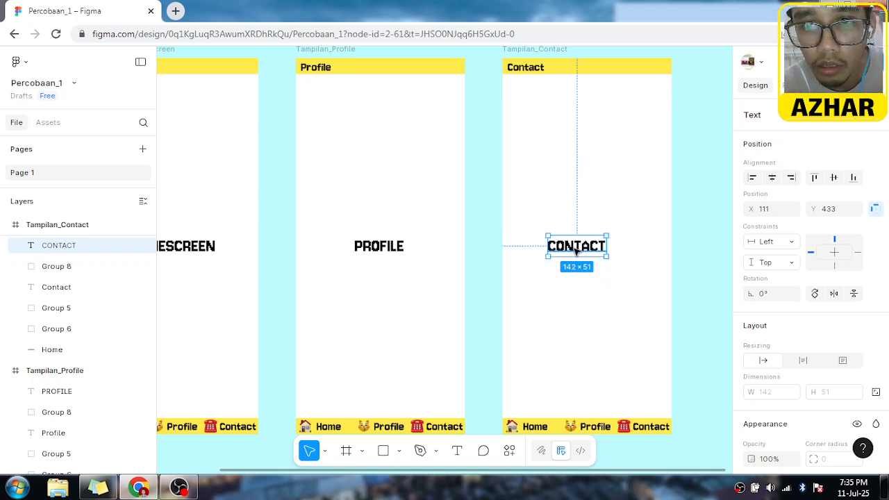
drag(582, 251, 589, 251)
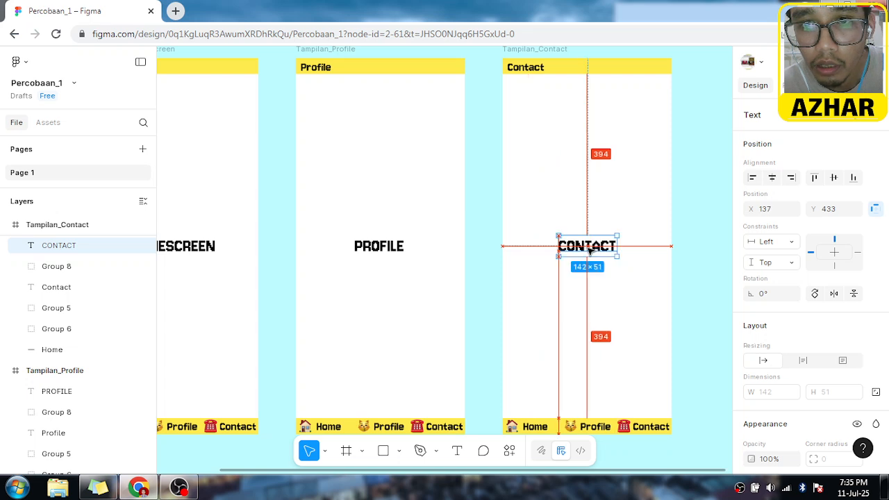
click(691, 201)
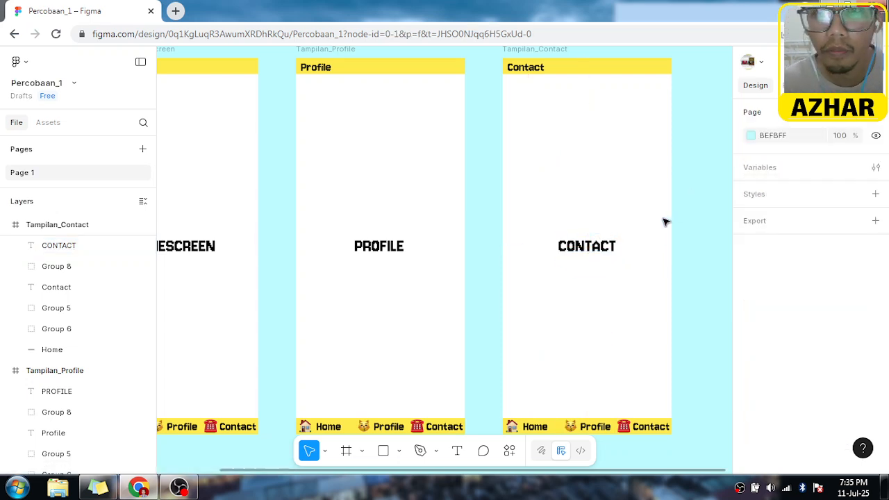
Step: Examine the Profile and Contact buttons in the home screen's navigation bar and how their layers are grouped
scroll(612, 285, down, 2)
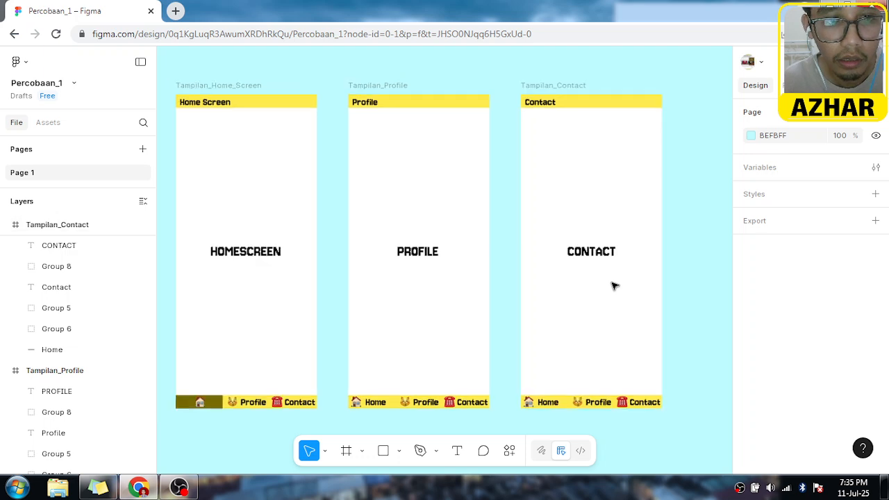
scroll(611, 285, down, 1)
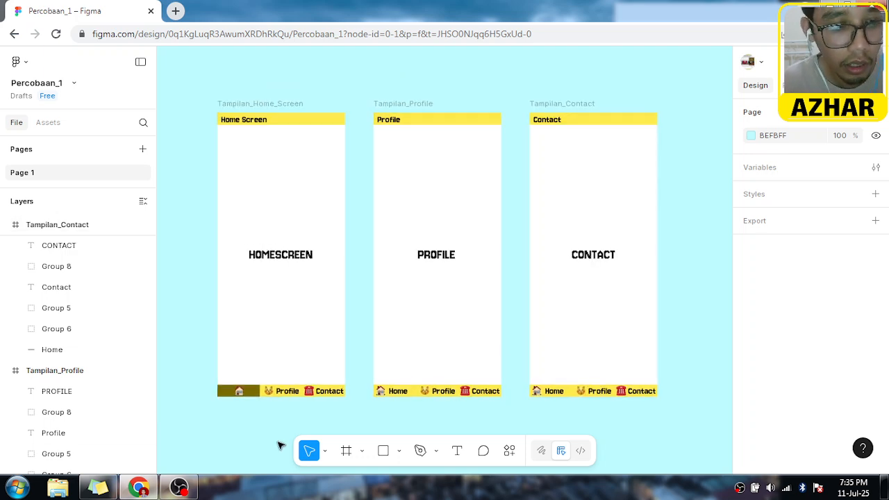
scroll(268, 439, up, 2)
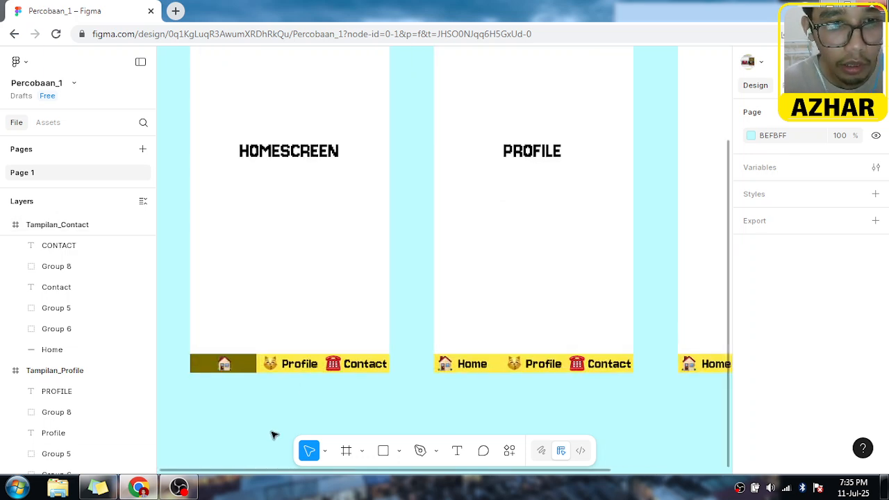
click(297, 370)
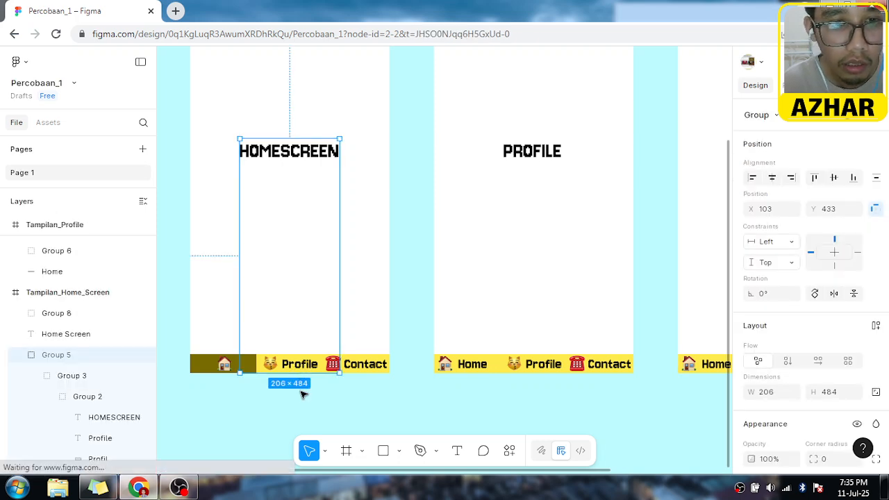
scroll(303, 393, up, 3)
scroll(374, 395, up, 3)
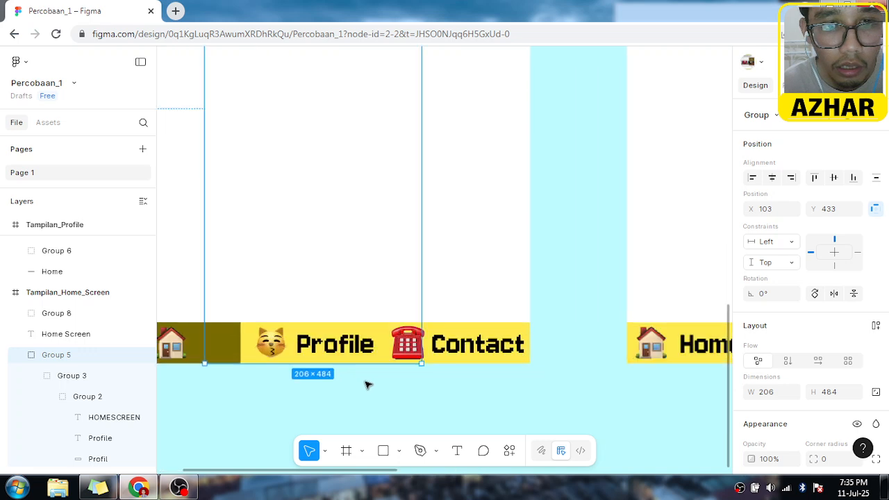
click(454, 349)
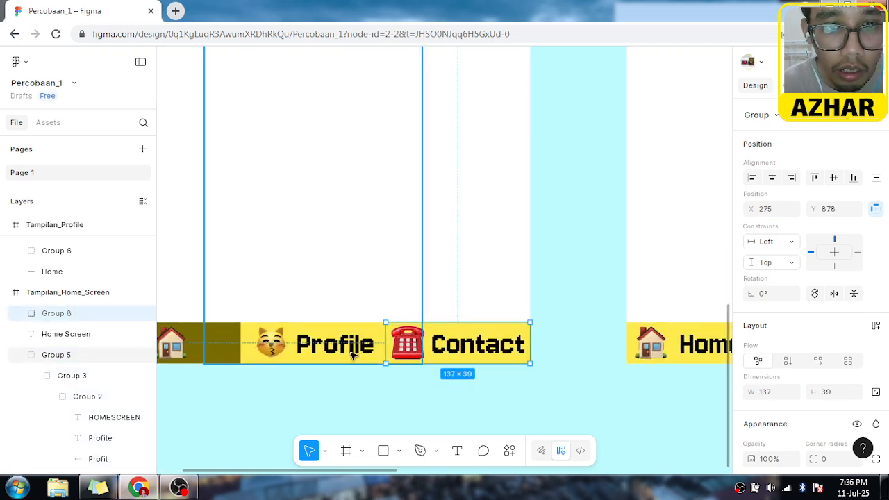
click(352, 355)
click(352, 354)
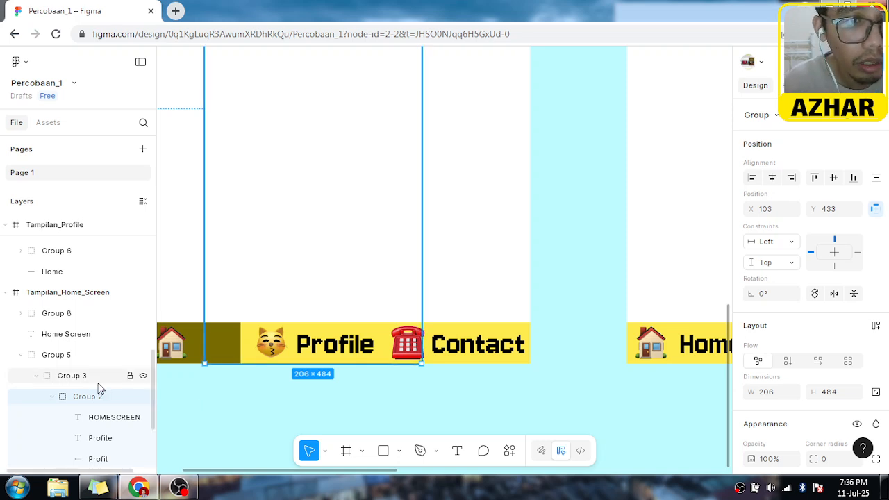
scroll(94, 393, down, 4)
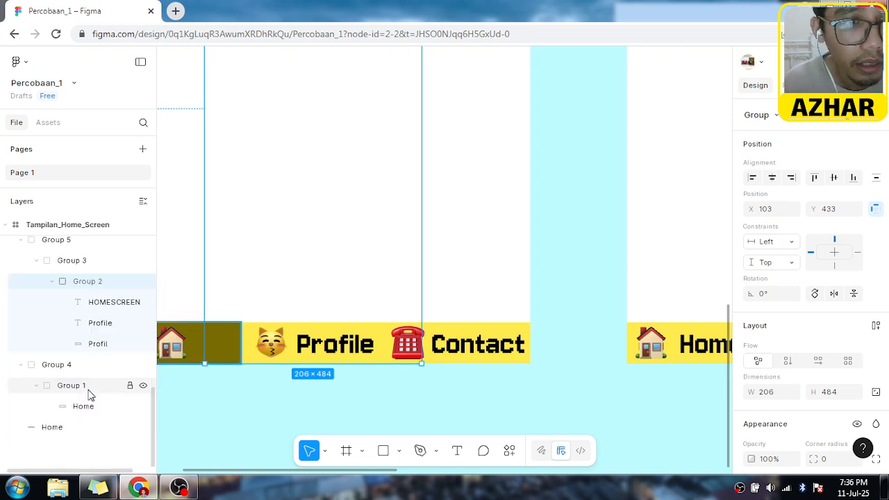
scroll(89, 396, up, 4)
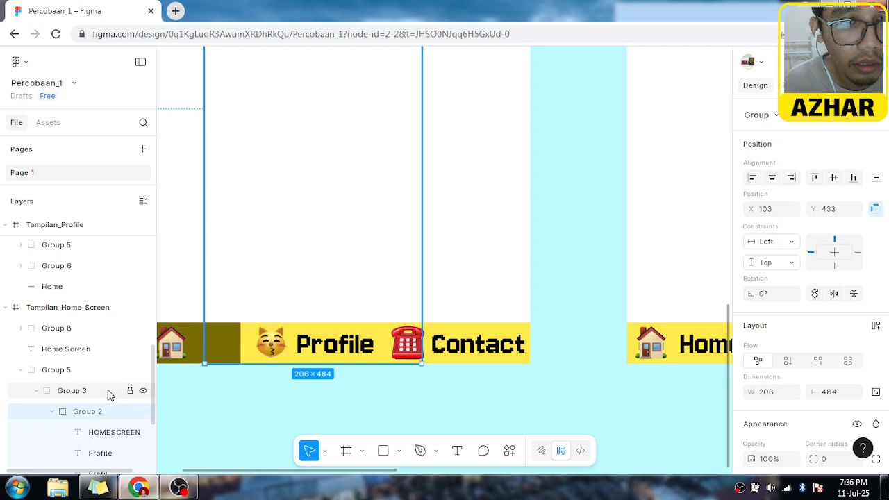
scroll(114, 412, down, 1)
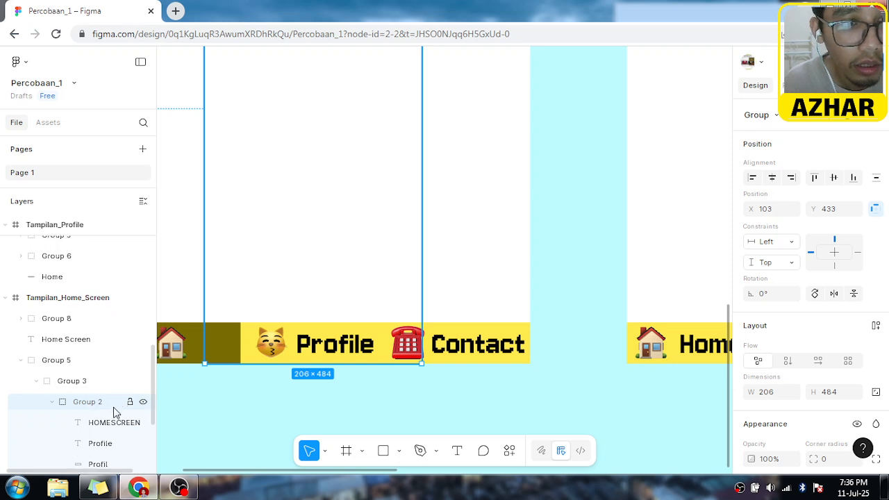
scroll(115, 417, down, 3)
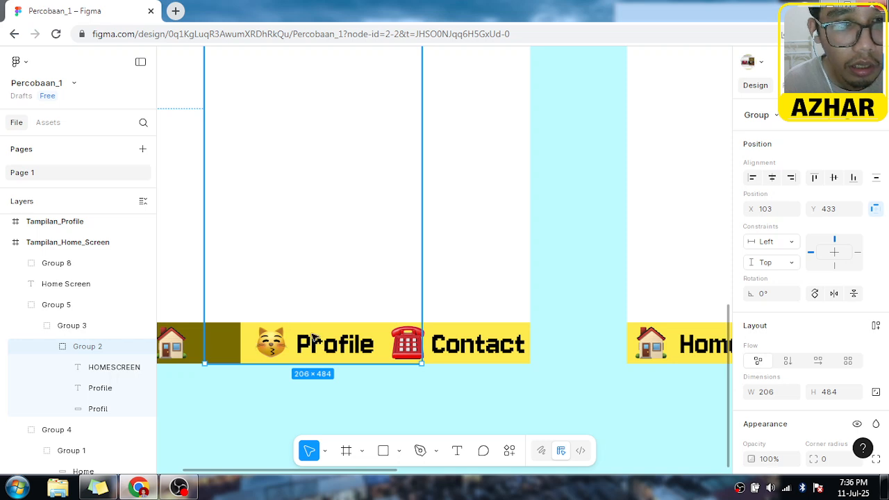
click(571, 217)
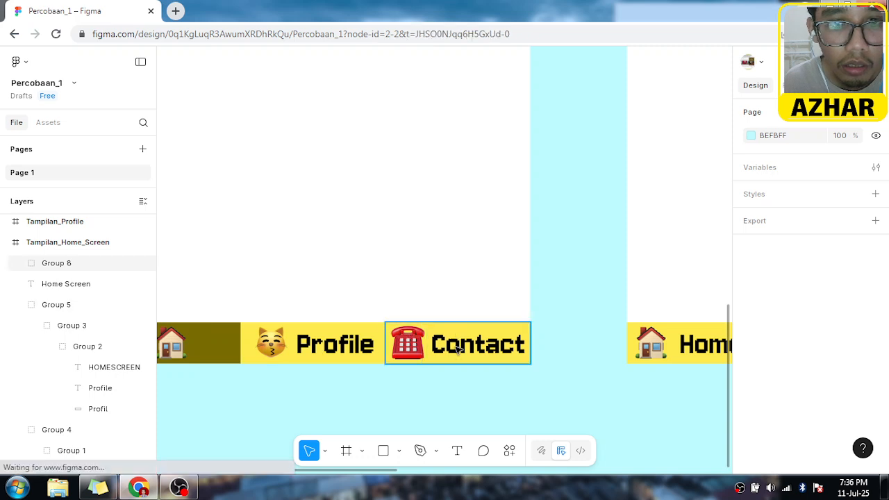
click(456, 352)
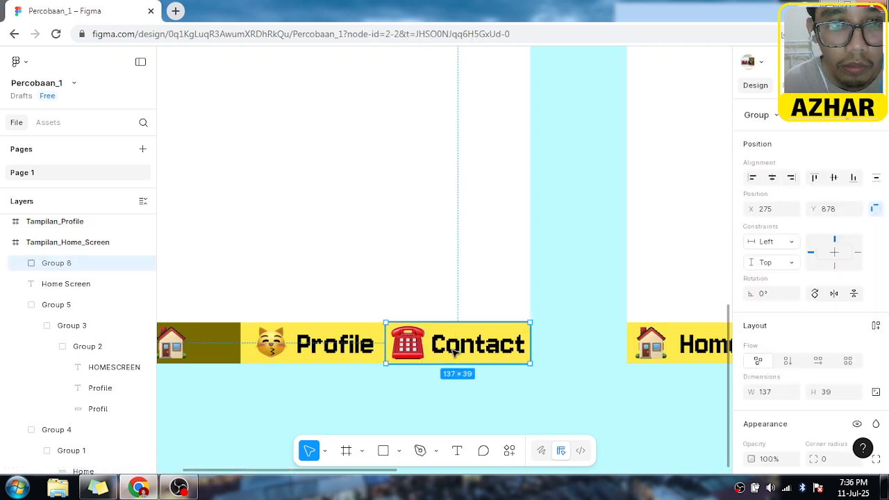
Step: Delete the Contact label text from the contact button in the home screen's navigation bar
double_click(451, 352)
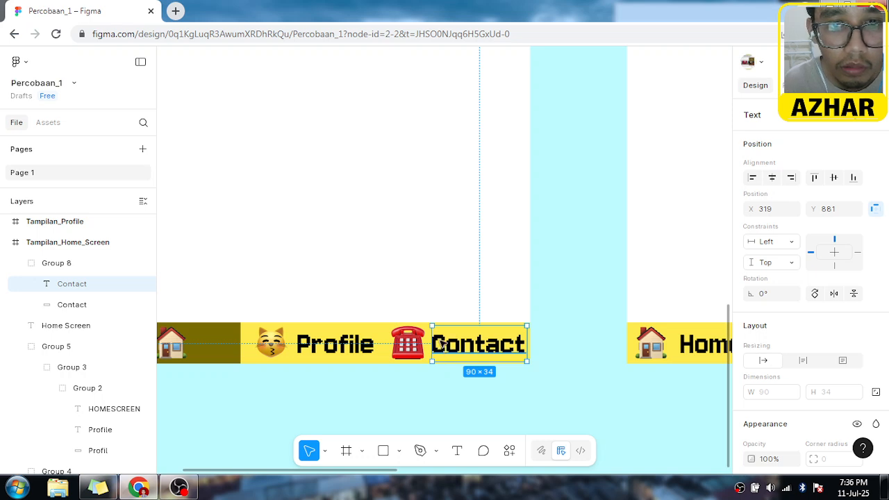
double_click(441, 343)
click(452, 347)
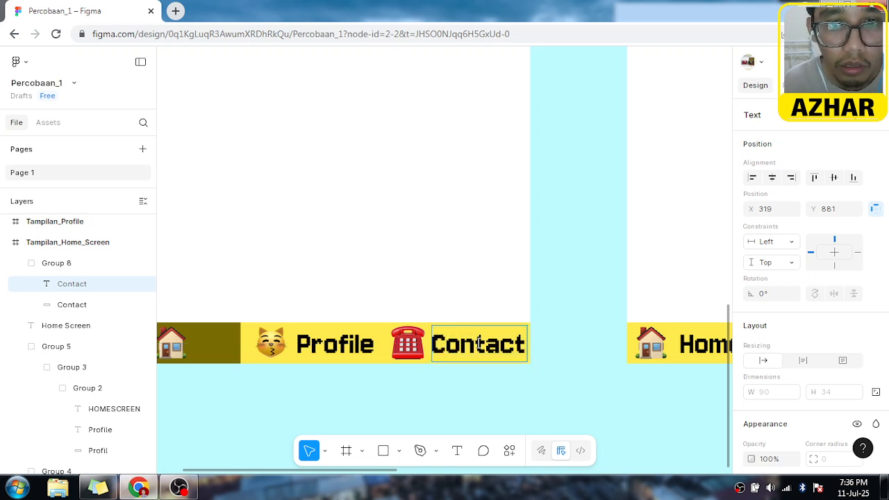
key(Right)
key(End)
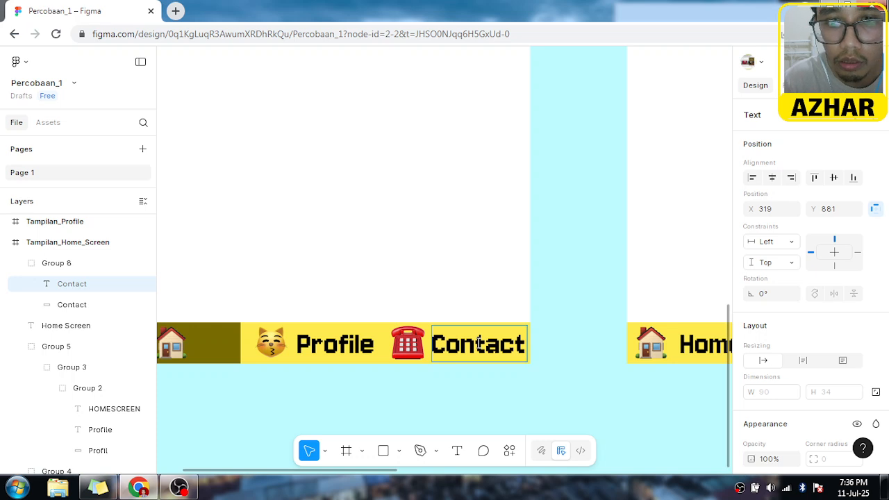
key(BackSpace)
key(BackSpace)
key(BackSpace)
key(BackSpace)
key(BackSpace)
key(BackSpace)
key(BackSpace)
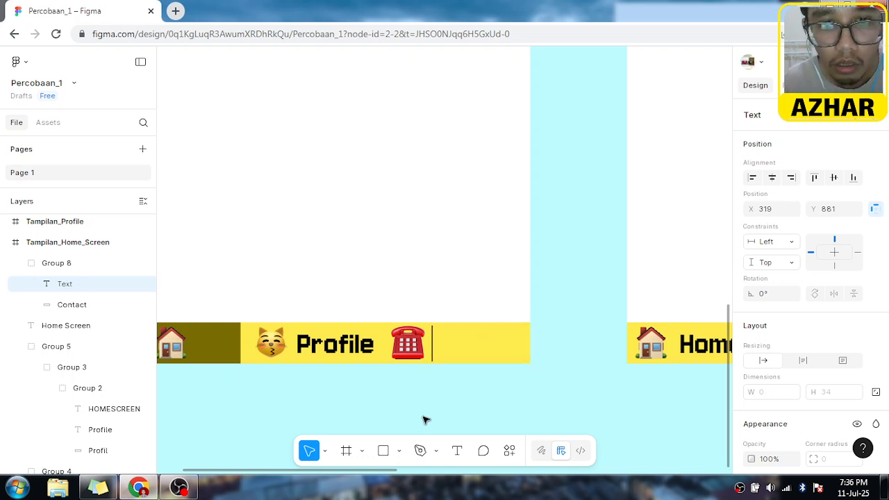
Step: Move the telephone emoji to the middle of the home screen's yellow contact button, at X 325, Y 881
click(412, 346)
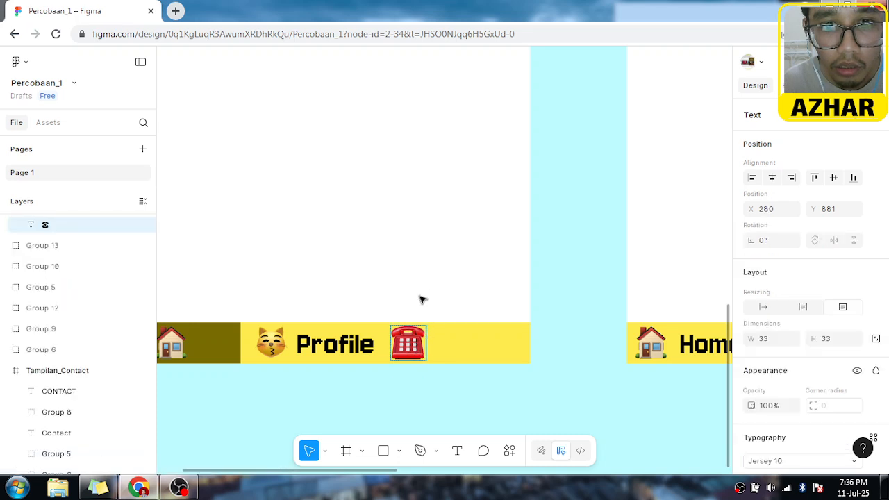
click(408, 339)
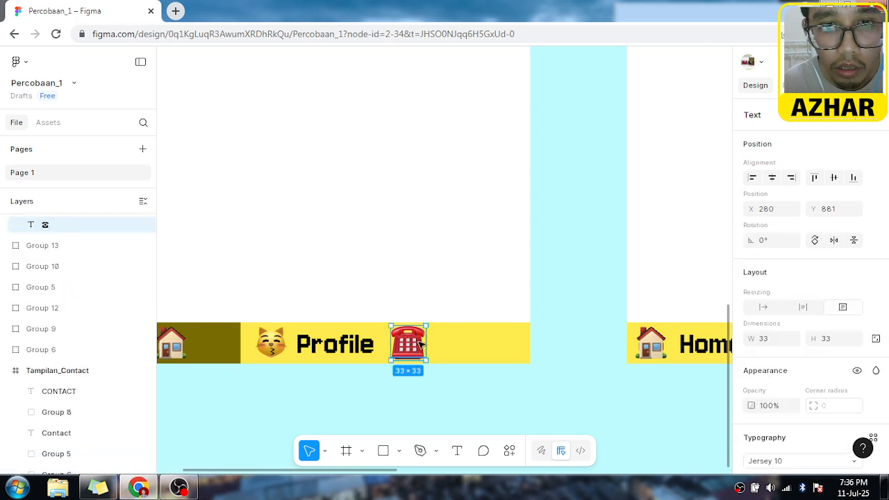
drag(422, 346, 457, 345)
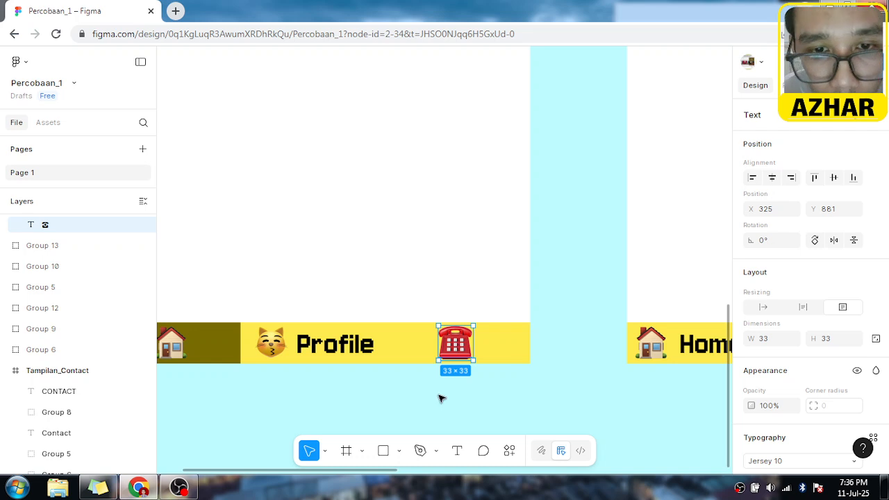
click(436, 406)
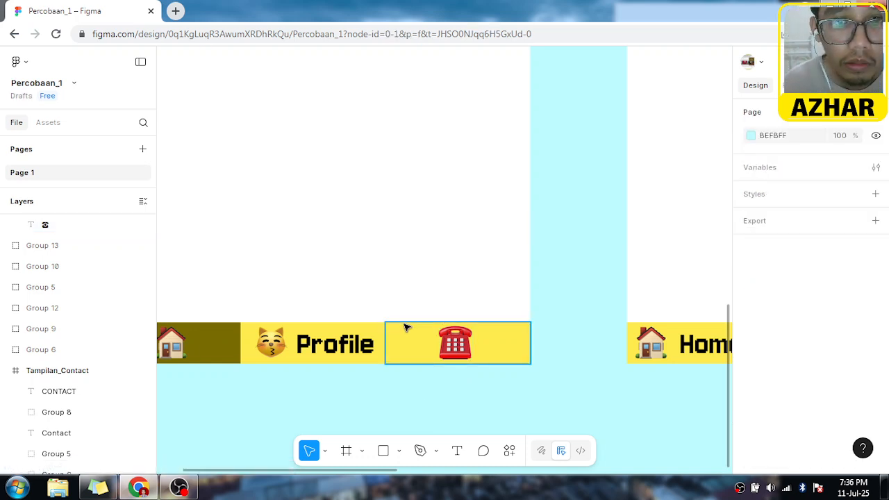
Step: Move the group holding the home screen's Profile button away from its cat emoji, to X 236, Y 366
click(339, 350)
double_click(339, 350)
double_click(340, 350)
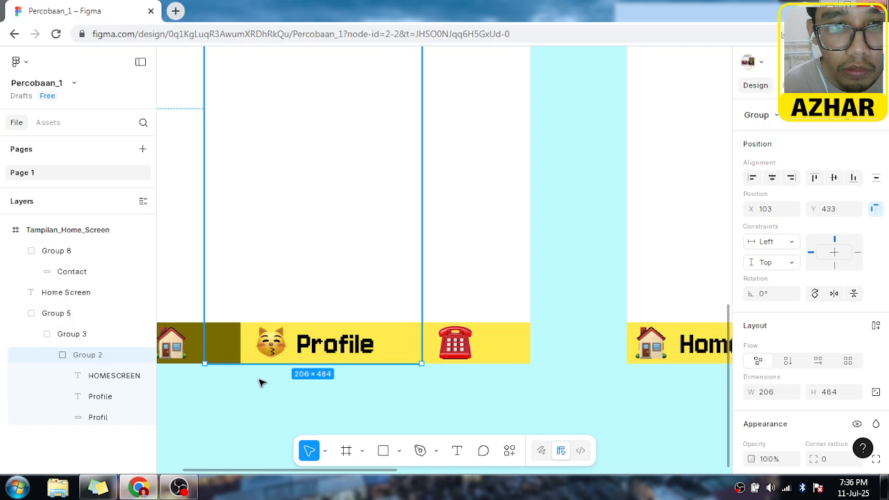
double_click(271, 352)
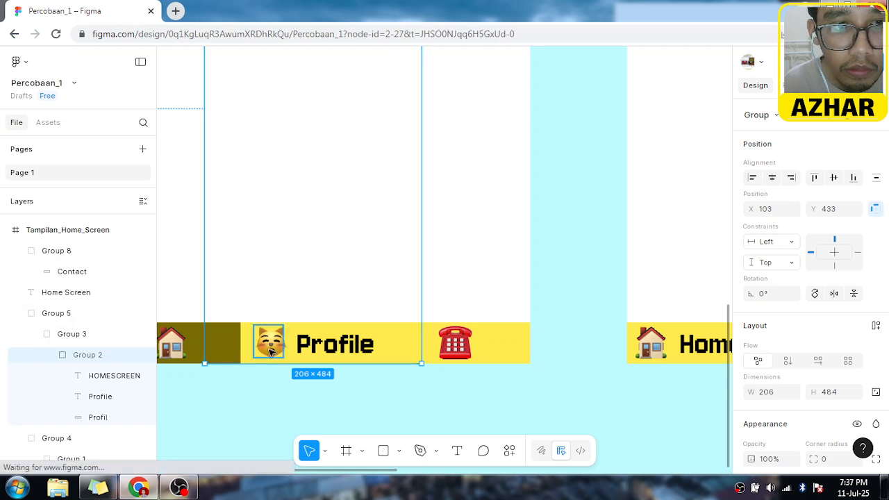
click(309, 343)
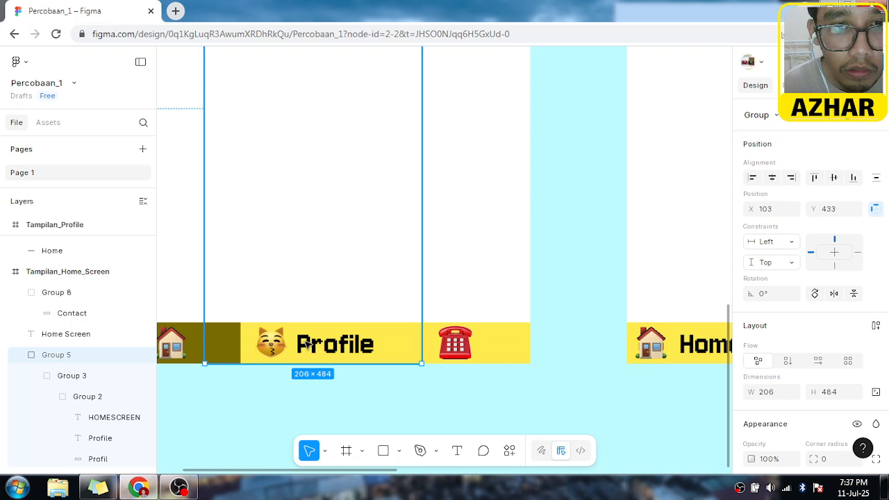
drag(308, 345, 453, 276)
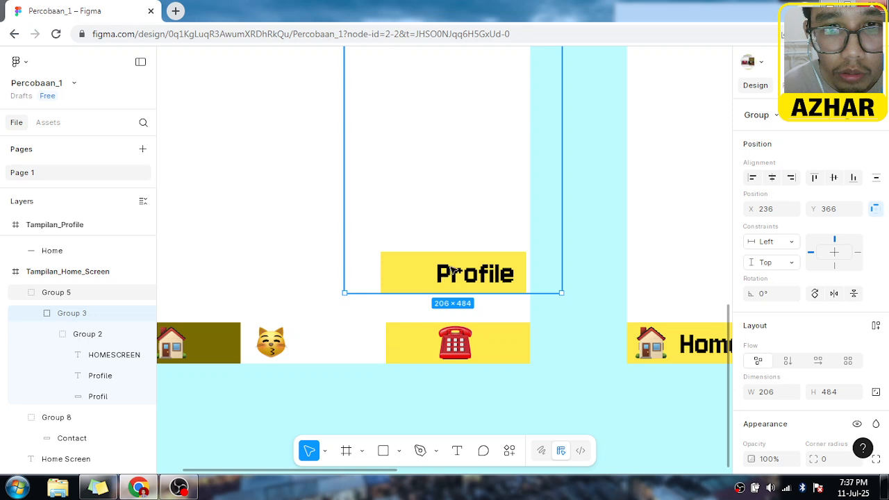
Step: Delete the Profile label text from the displaced Profile button of the home screen
double_click(453, 271)
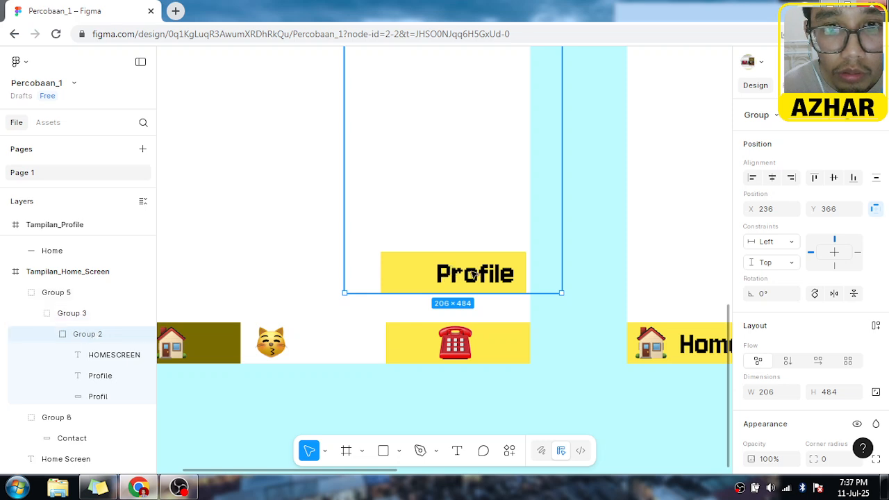
double_click(472, 275)
double_click(464, 279)
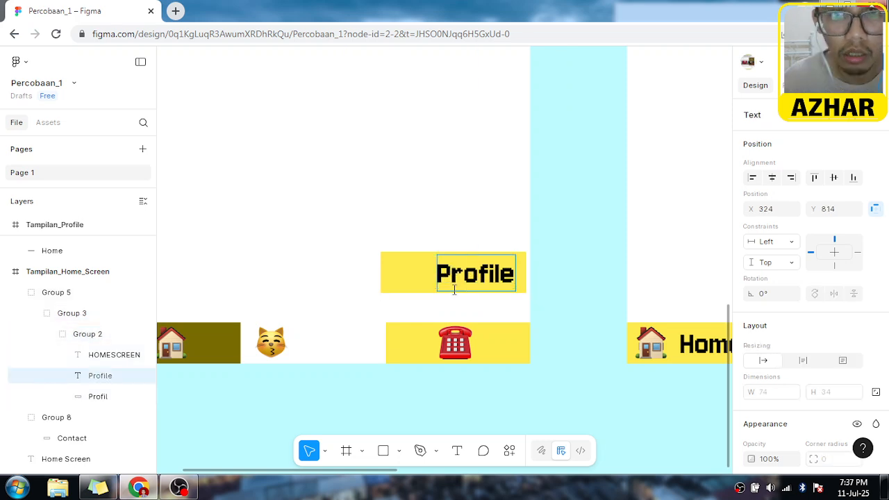
key(Right)
key(Right)
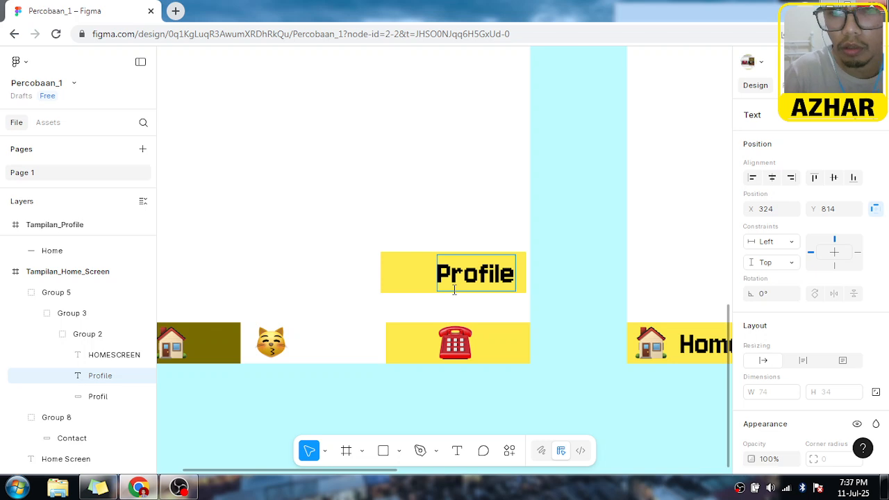
key(BackSpace)
key(BackSpace)
key(BackSpace)
key(BackSpace)
key(BackSpace)
key(BackSpace)
key(BackSpace)
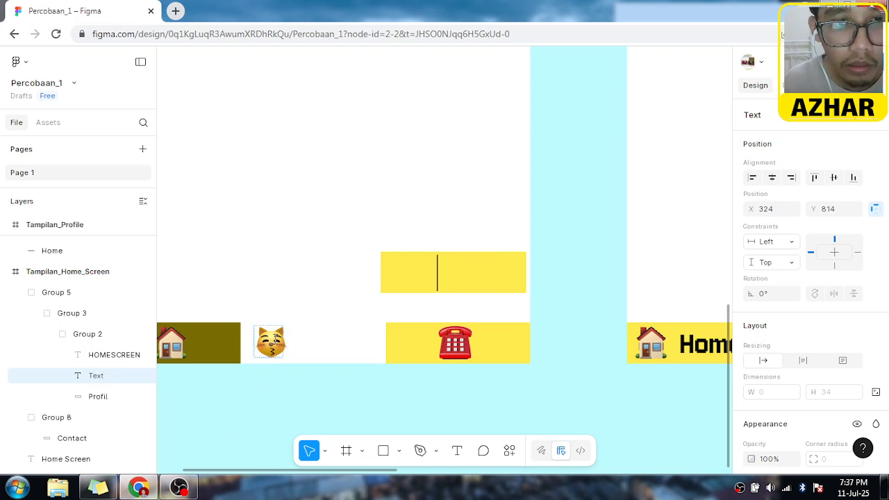
click(328, 381)
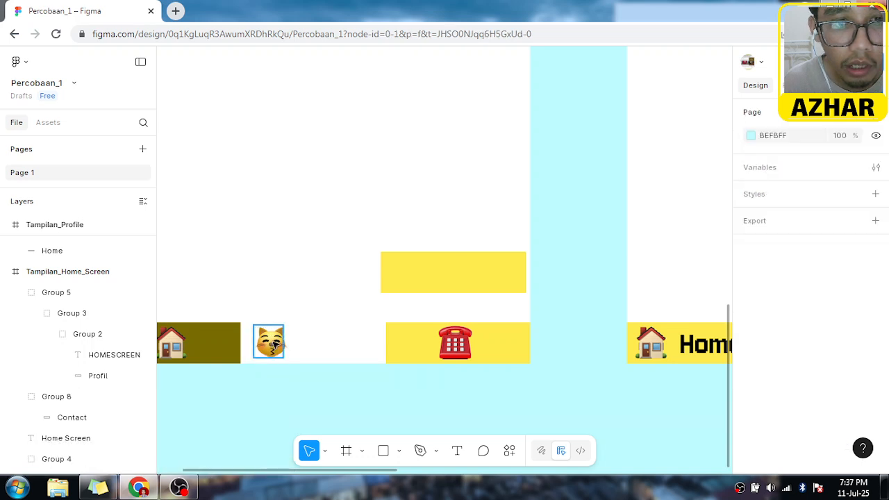
Step: Place the cat emoji in the middle of the displaced yellow Profile button, at X 328, Y 814
drag(275, 343, 453, 275)
drag(455, 276, 463, 273)
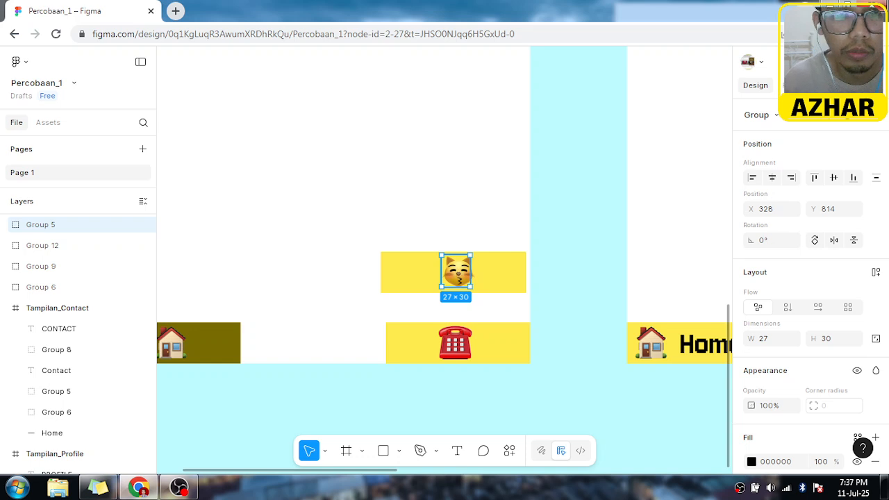
click(372, 311)
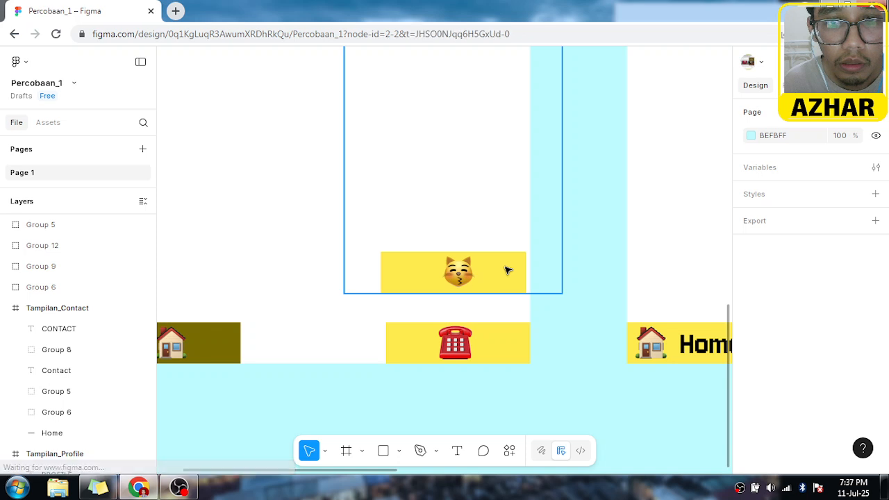
Step: Return the Profile button group to the navigation bar at X 103, Y 433 and place the cat emoji on it at X 206, Y 881
click(507, 271)
drag(506, 275, 382, 324)
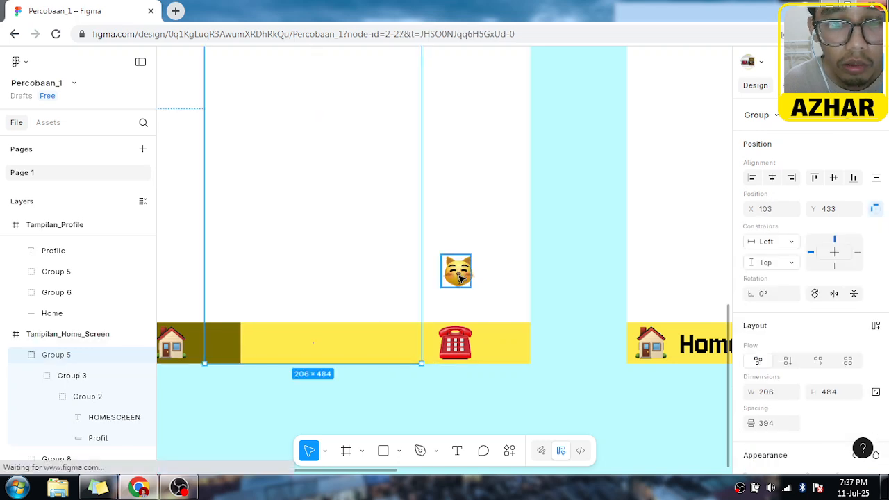
drag(458, 278, 391, 324)
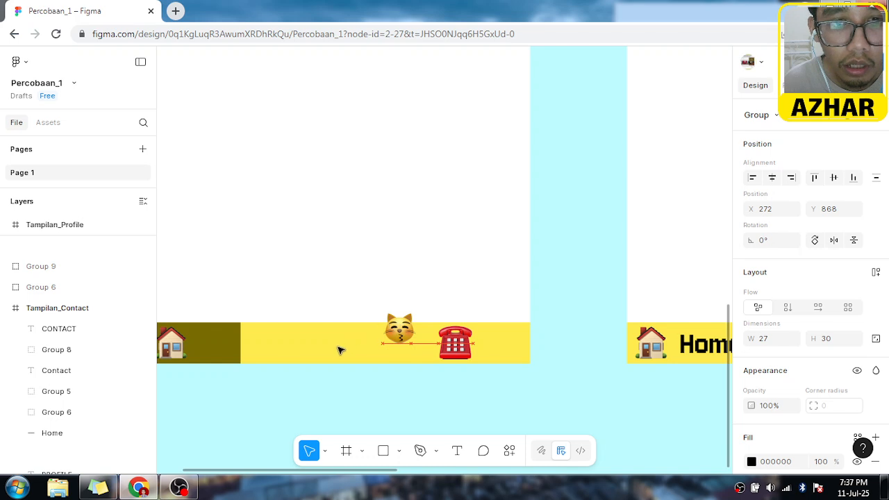
mouse_move(340, 349)
mouse_down()
mouse_move(329, 355)
mouse_move(320, 339)
mouse_move(340, 340)
mouse_move(321, 337)
mouse_move(329, 339)
mouse_up()
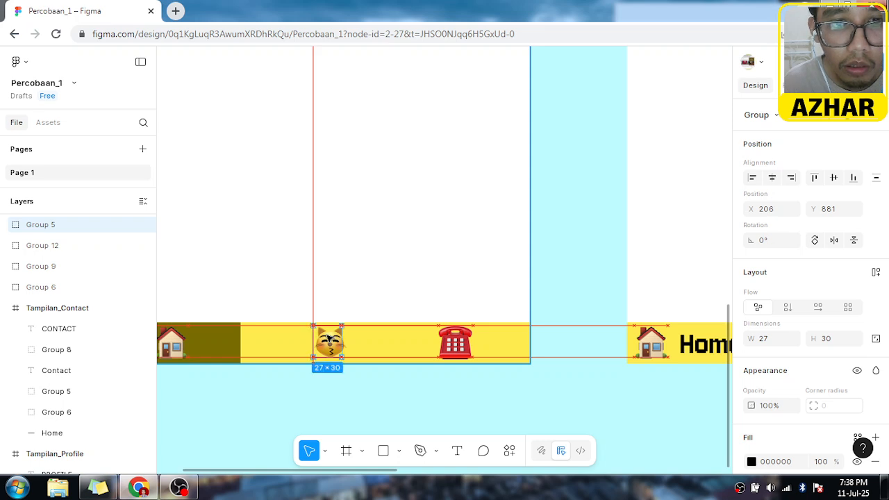
click(336, 399)
Step: Examine how the home screen's navigation button layers are nested in Group 3, Group 2 and Group 8
scroll(299, 417, down, 2)
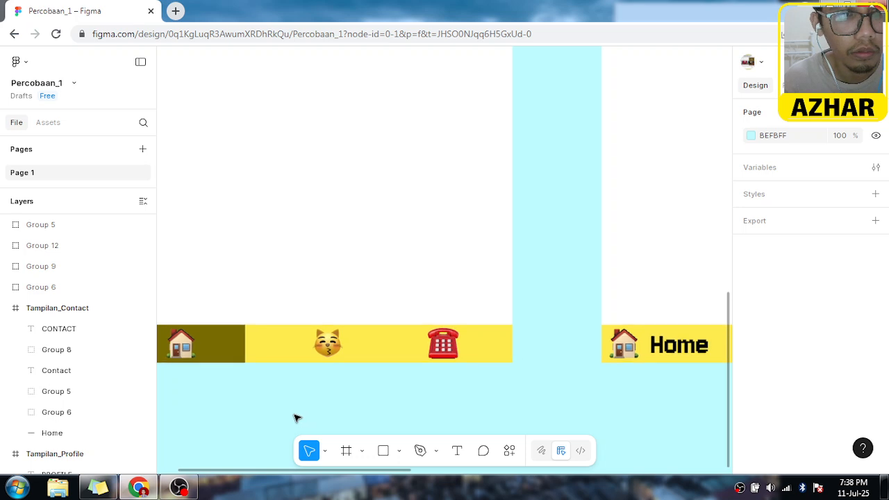
click(477, 345)
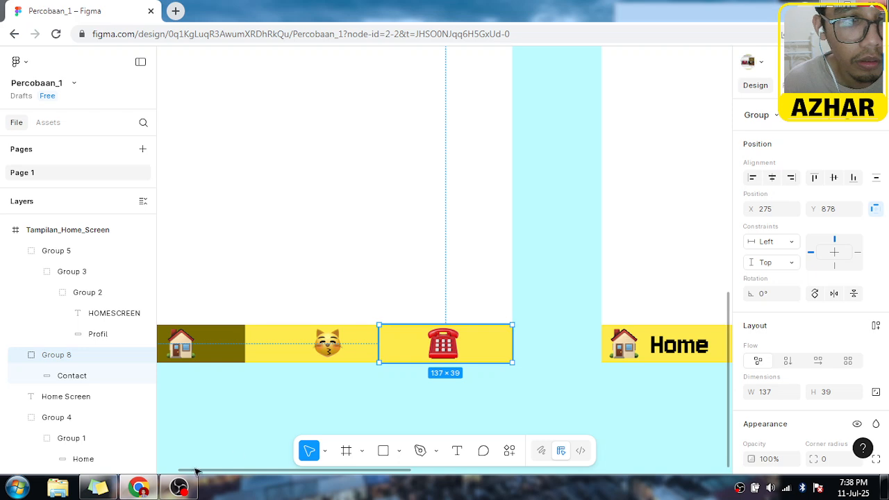
scroll(118, 417, down, 1)
scroll(116, 420, down, 1)
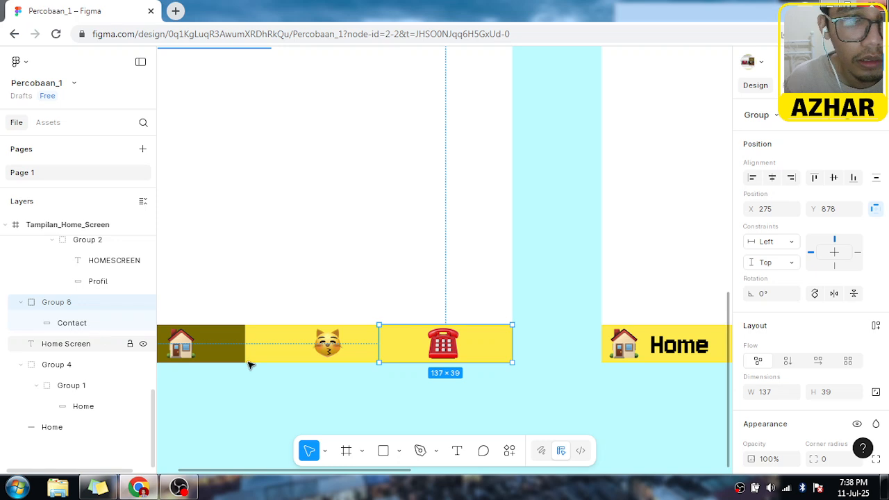
scroll(111, 337, up, 4)
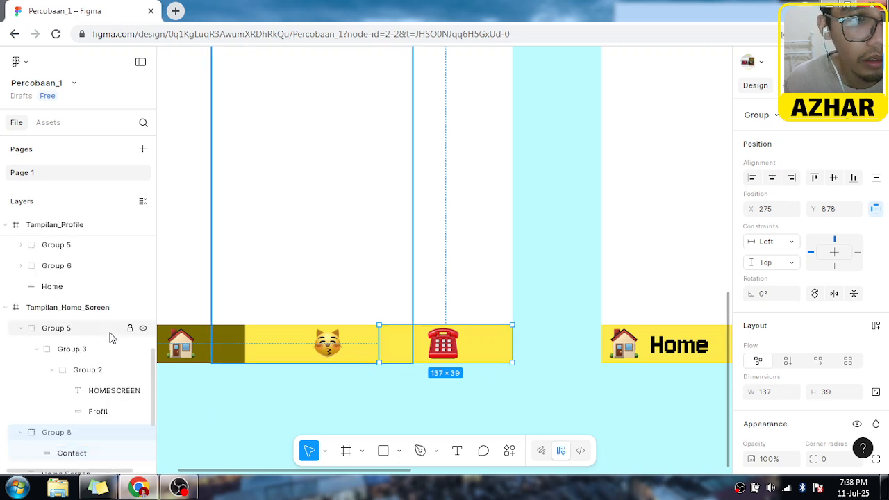
scroll(108, 337, up, 4)
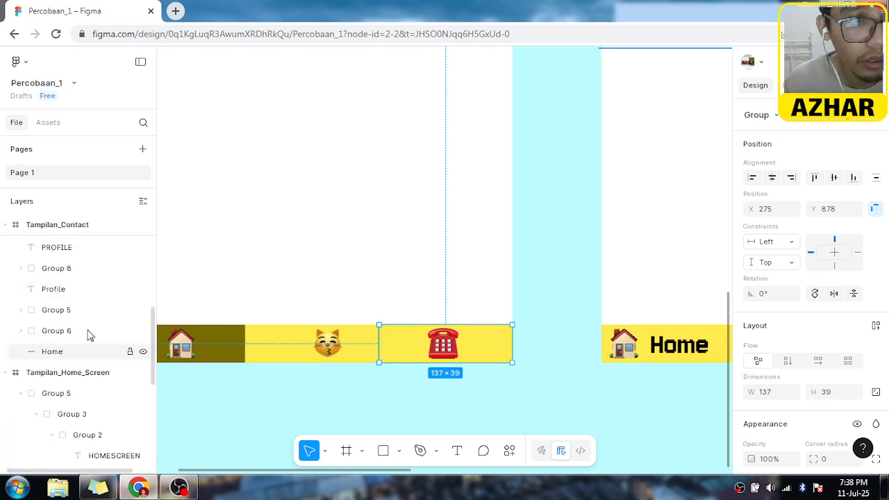
scroll(73, 393, down, 4)
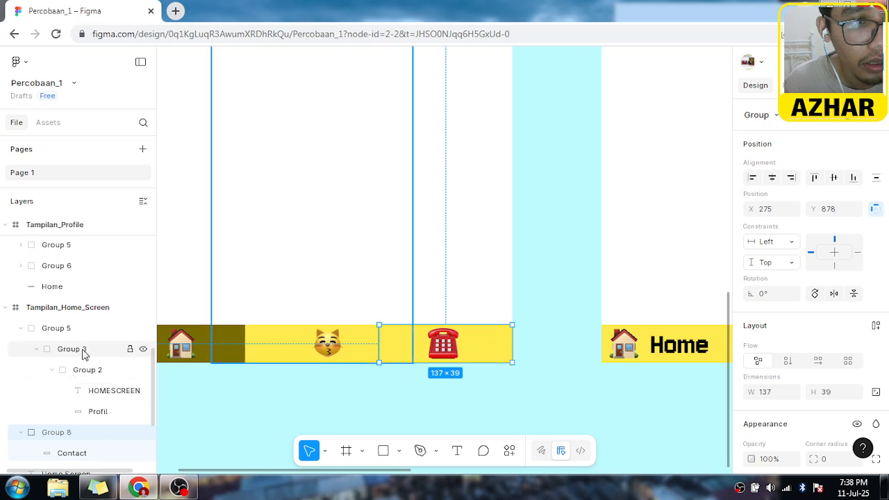
click(81, 354)
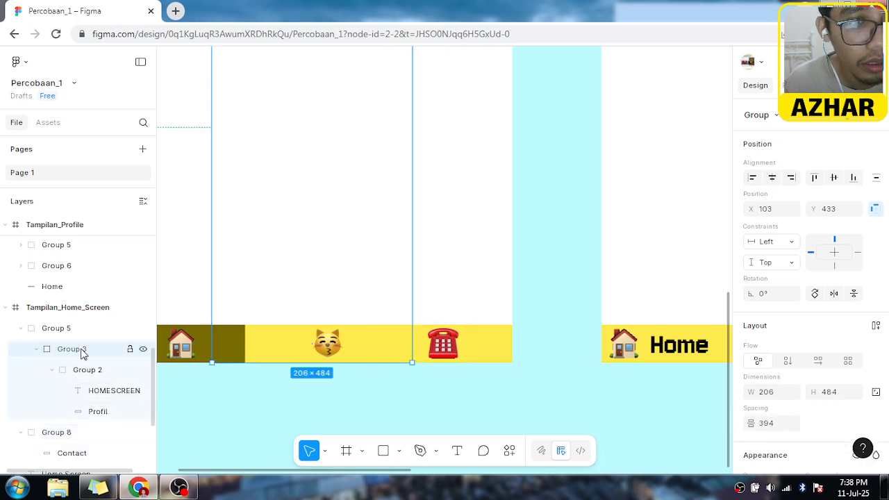
click(81, 374)
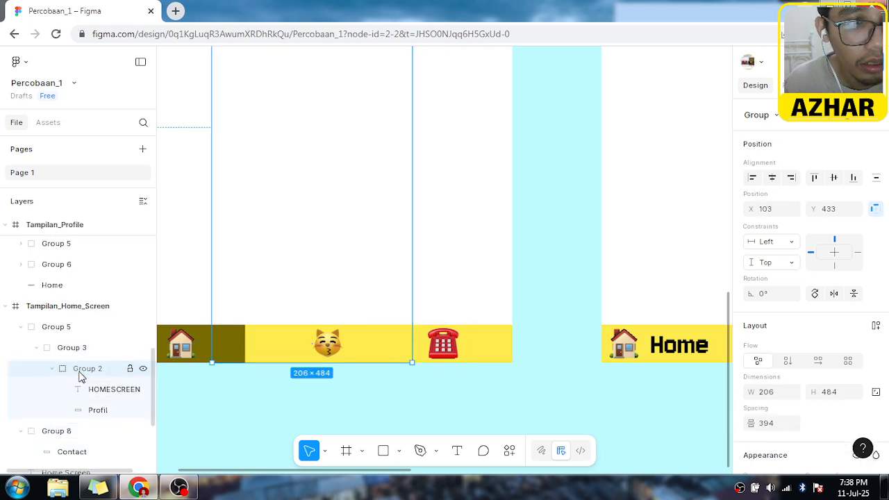
scroll(75, 376, down, 8)
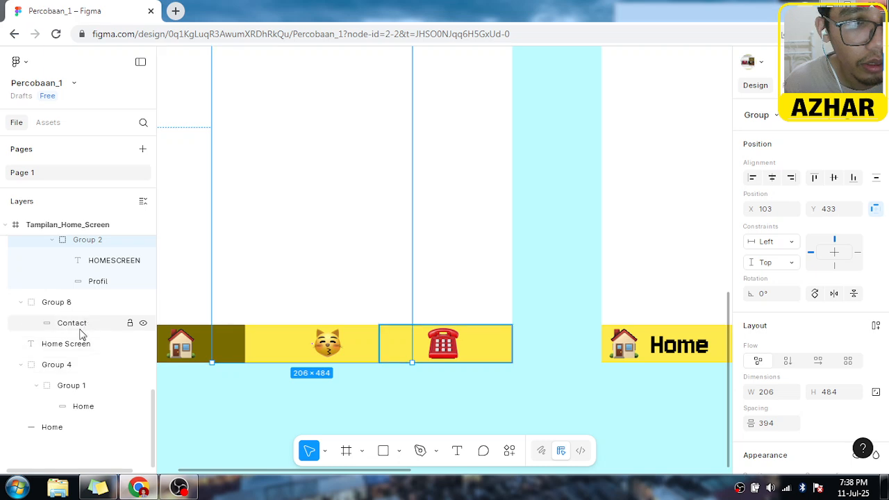
click(82, 335)
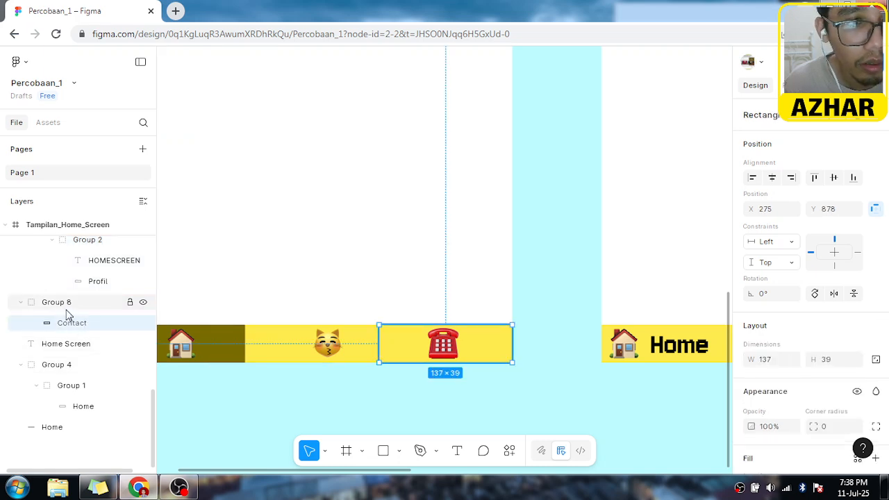
click(66, 309)
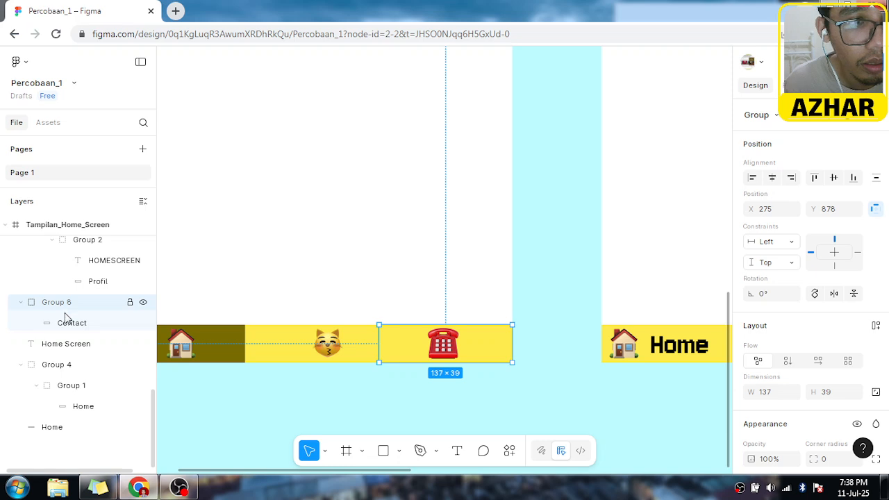
click(67, 330)
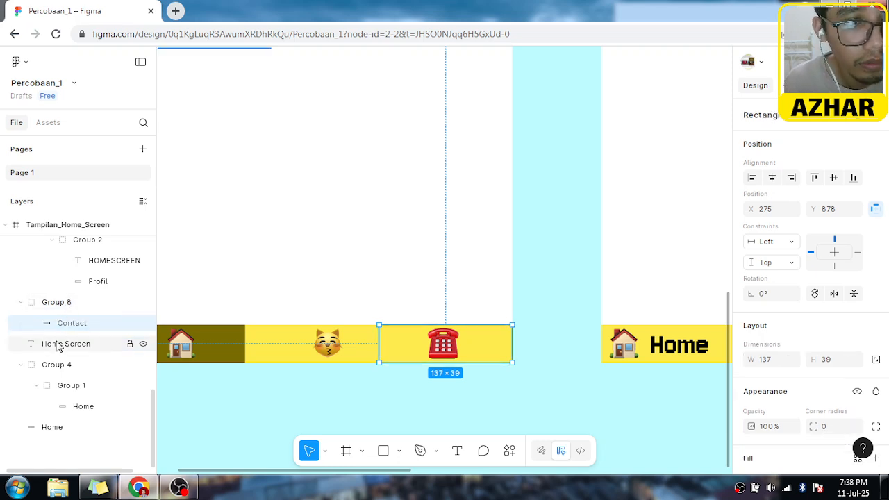
click(301, 384)
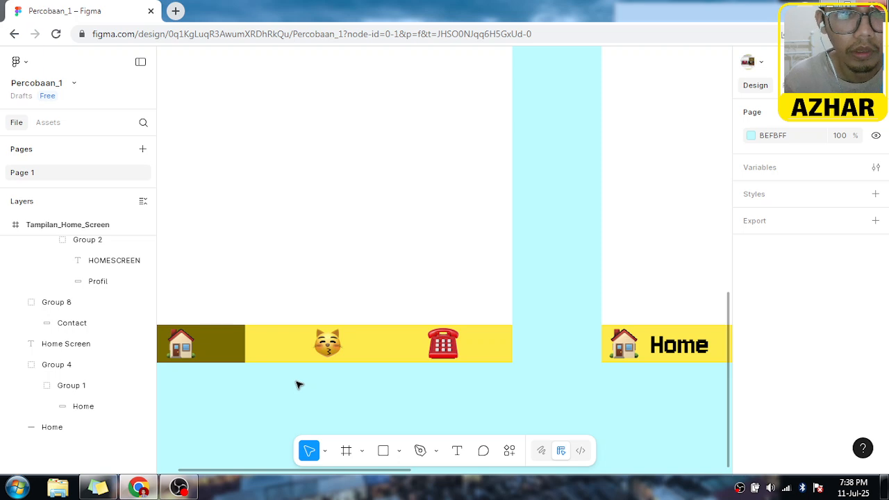
Step: Delete the Home label text from the Profile screen's navigation bar and centre the house emoji on its button at X 555, Y 880
ctrl+scroll(298, 386, down, 3)
ctrl+scroll(297, 387, down, 2)
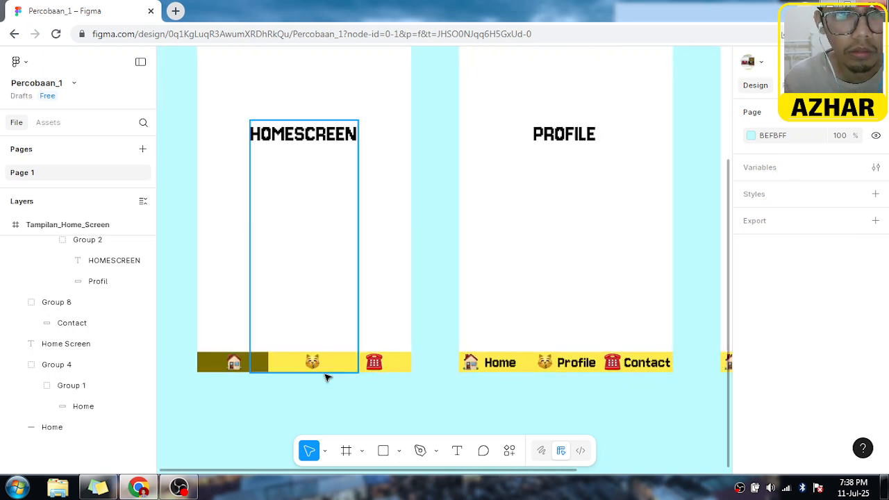
click(504, 368)
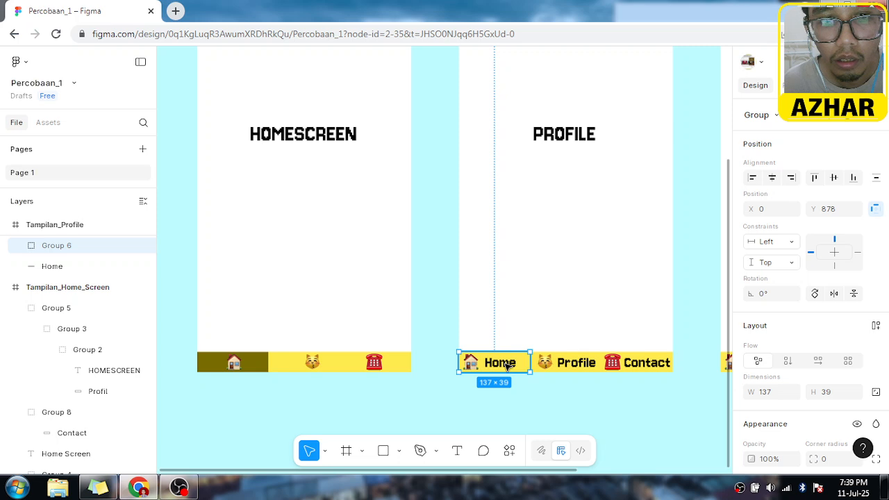
double_click(494, 367)
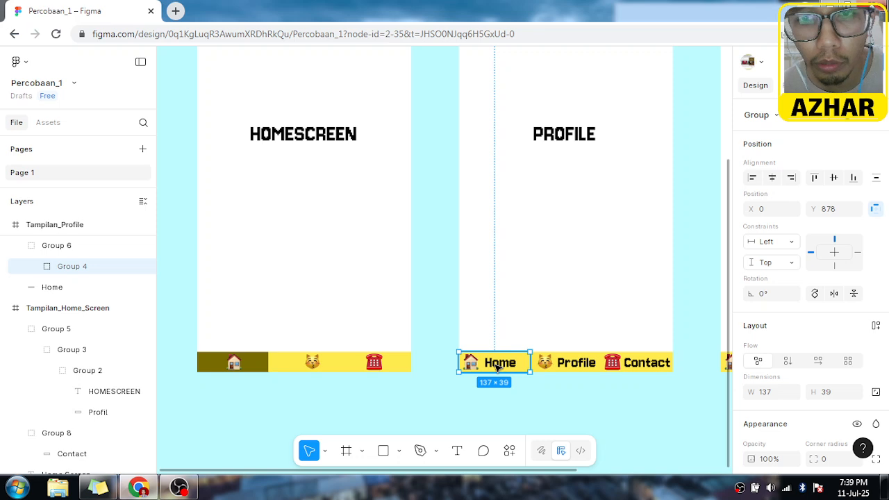
double_click(496, 368)
double_click(497, 365)
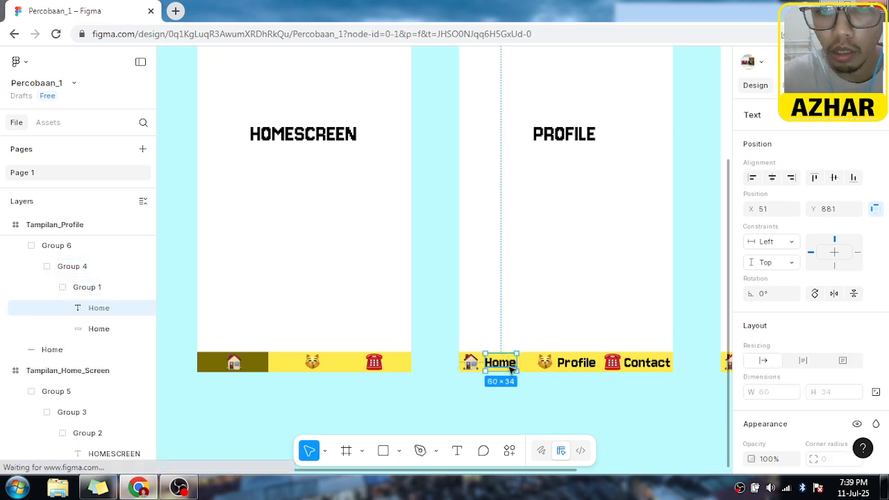
key(Delete)
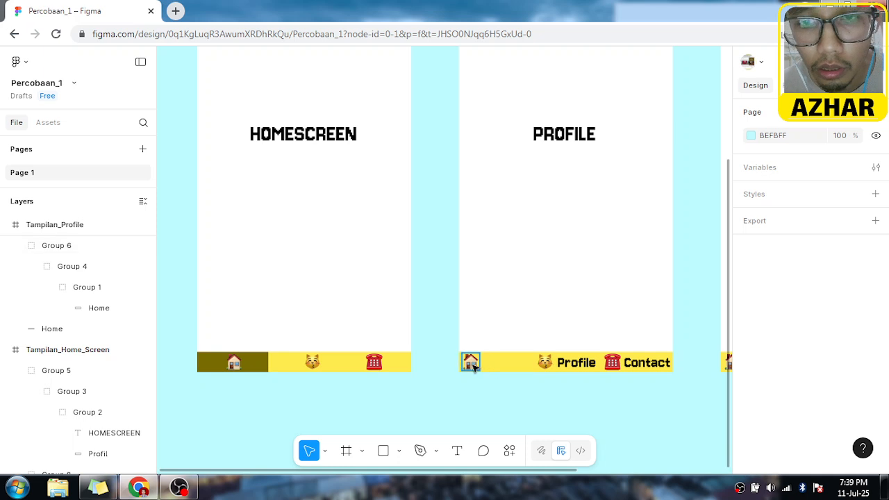
drag(473, 367, 498, 367)
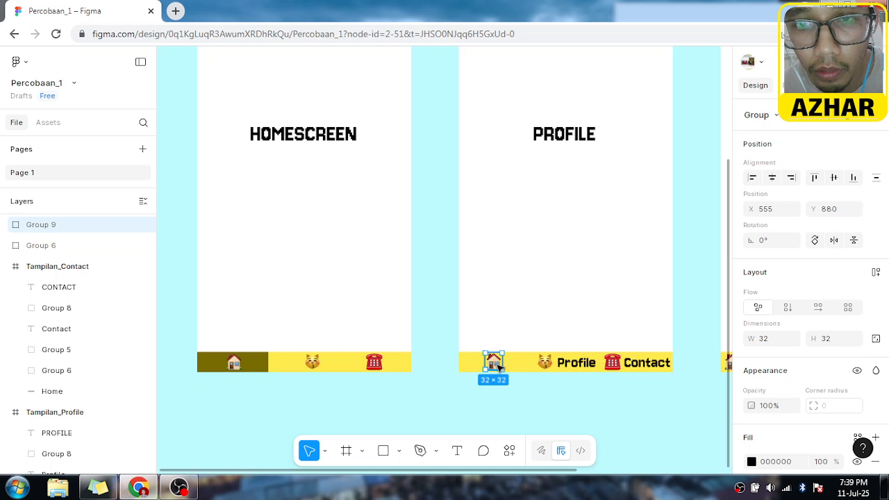
Step: Delete the Profile label text from the Profile screen's navigation bar and centre the cat emoji on its button at X 696, Y 880
click(568, 370)
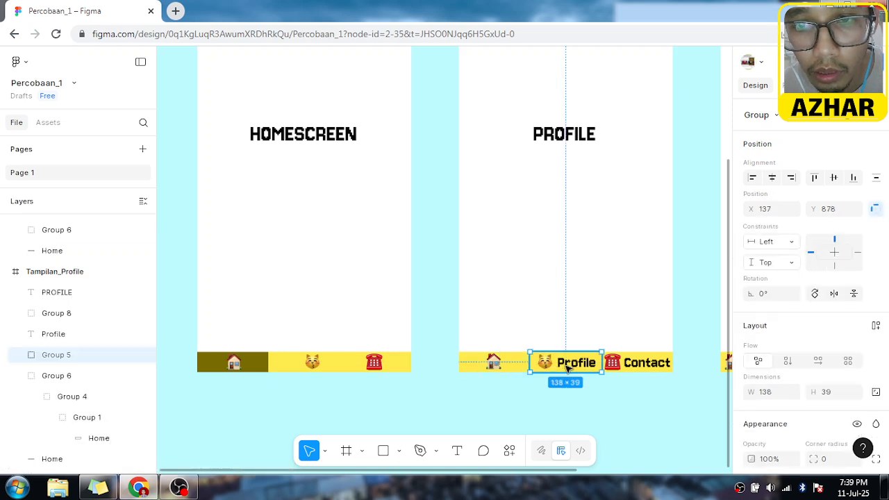
double_click(568, 370)
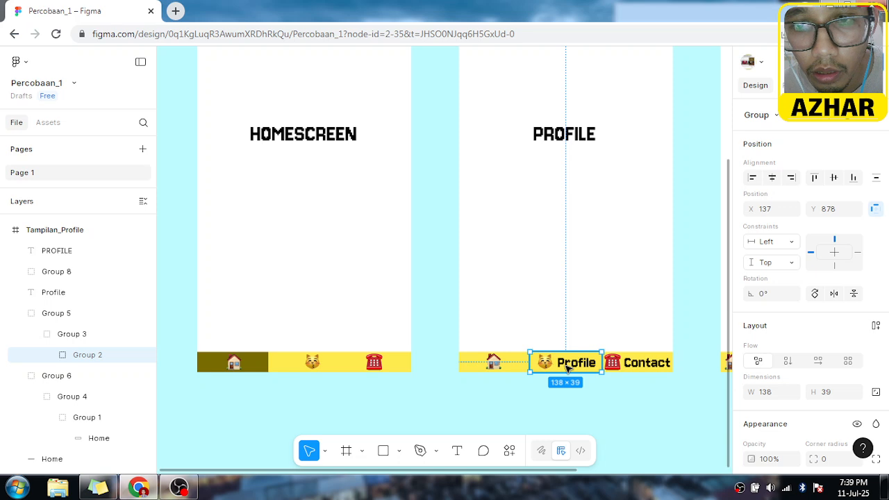
double_click(568, 366)
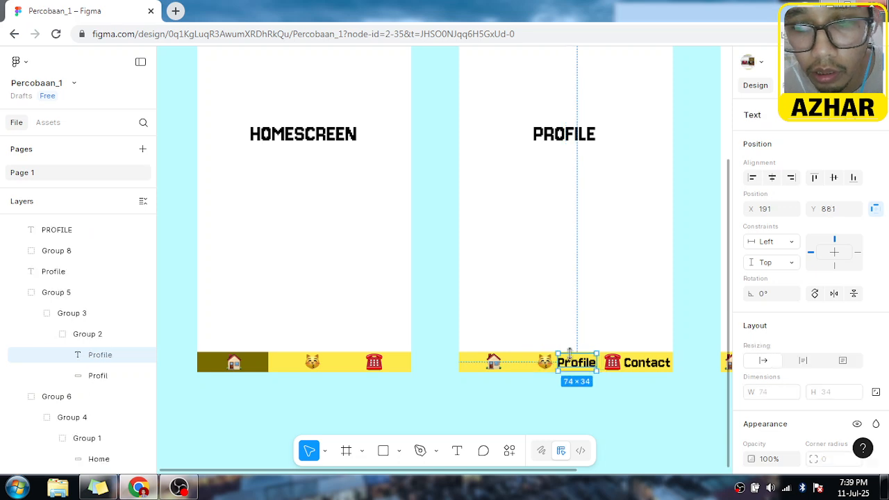
key(Delete)
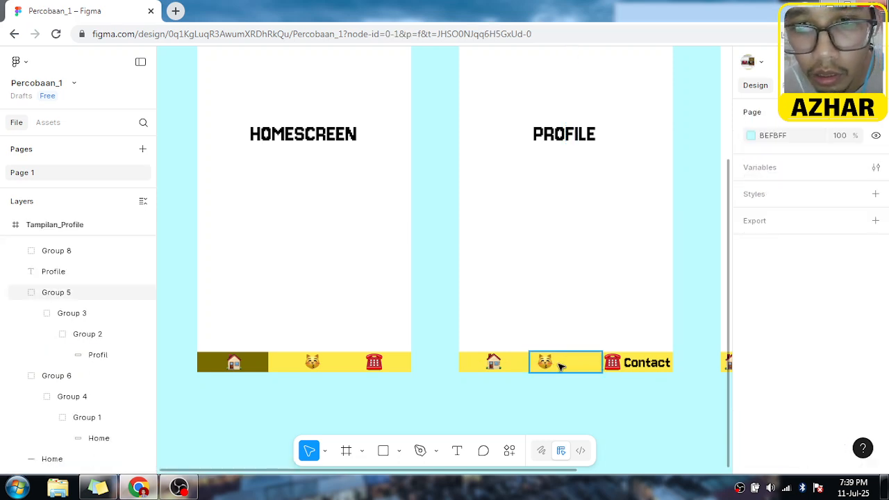
click(561, 364)
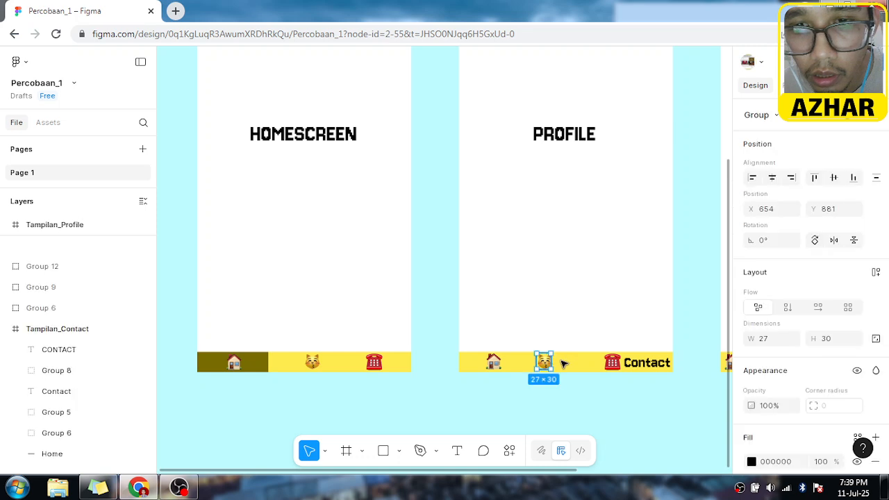
drag(569, 362, 568, 362)
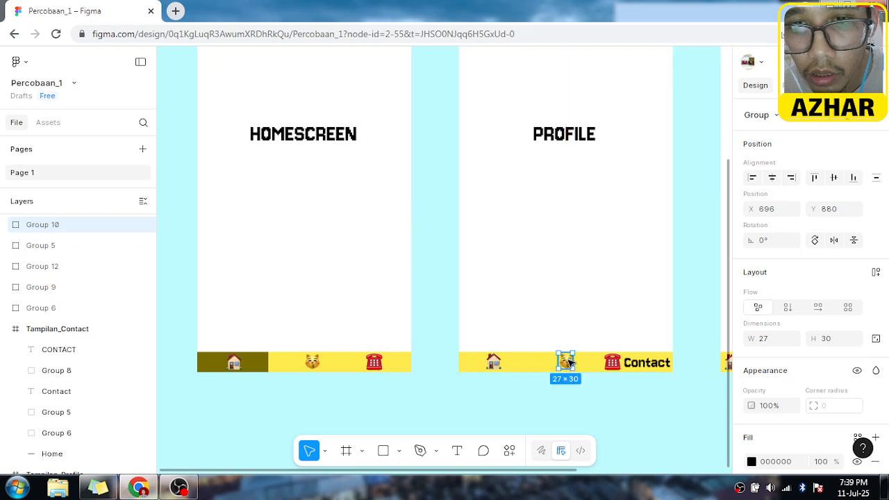
Step: Clear the Contact label text from the Contact button in the Profile screen's navigation bar
click(640, 366)
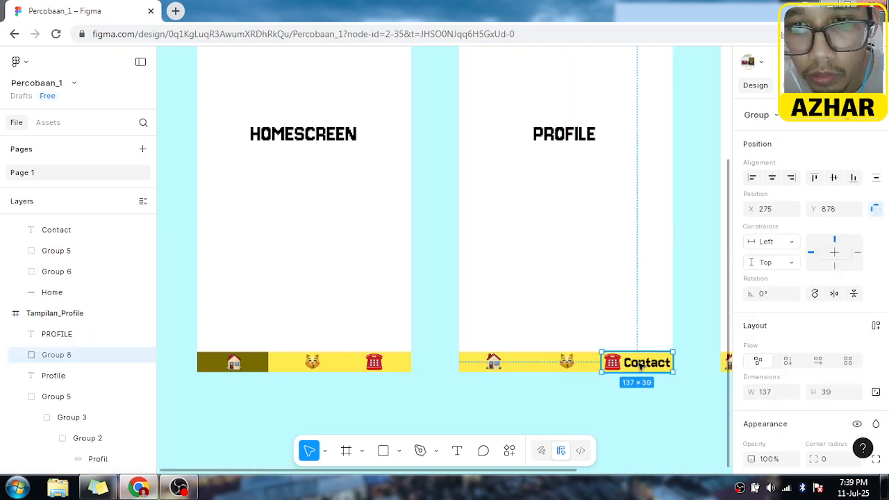
double_click(639, 366)
double_click(640, 363)
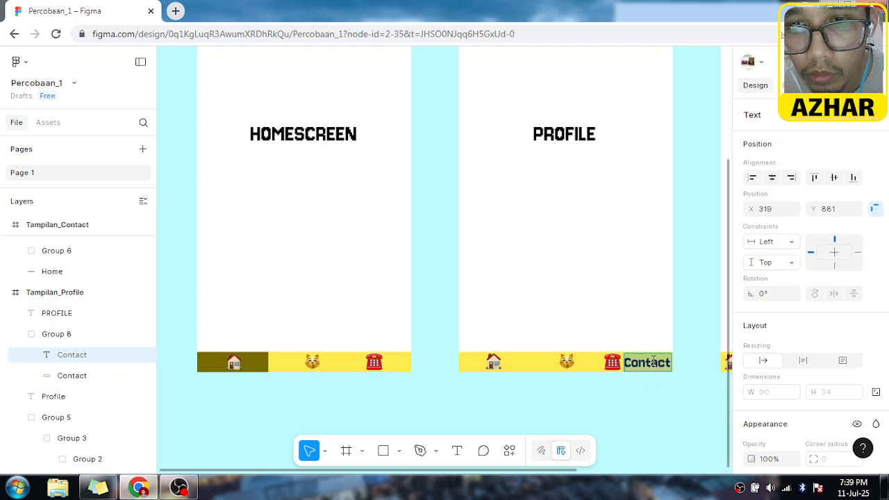
key(BackSpace)
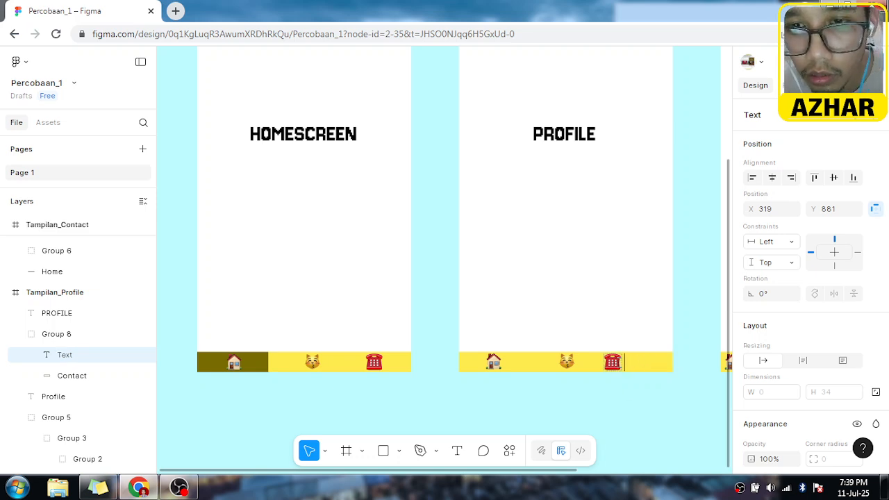
Step: Move the telephone emoji to the middle of the Profile screen's Contact button, at X 824, Y 880
click(614, 364)
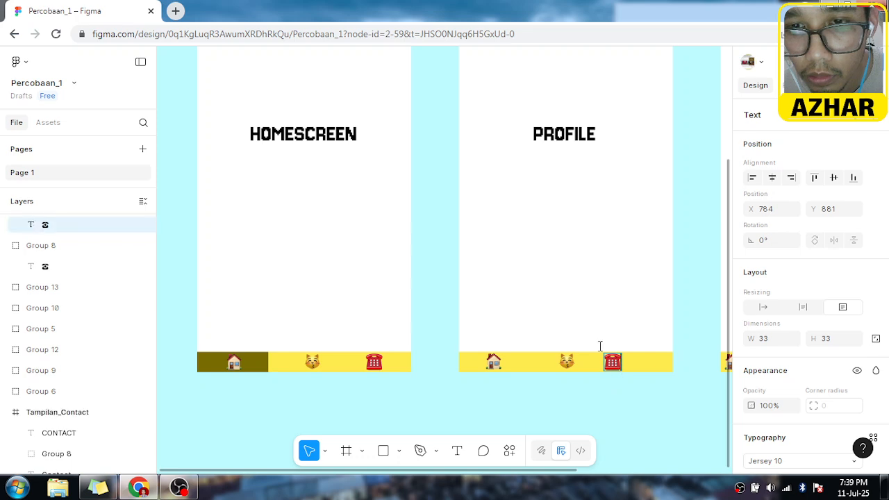
key(Escape)
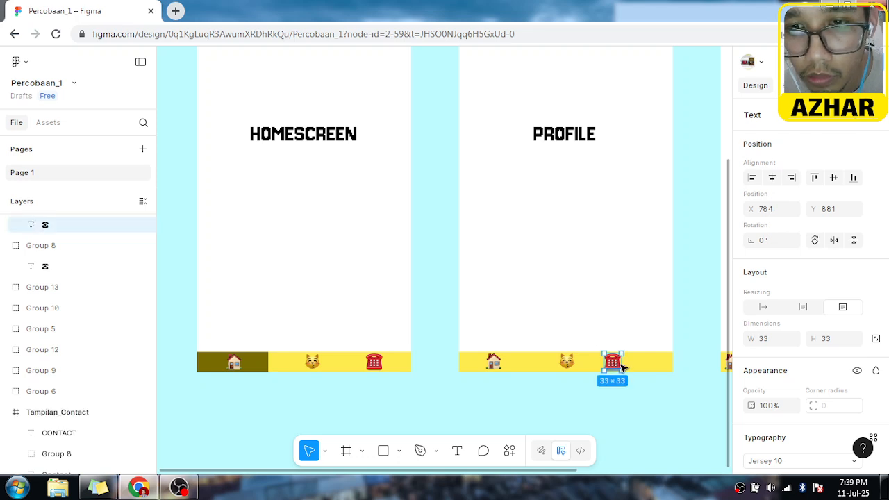
mouse_move(622, 366)
mouse_down()
mouse_move(641, 363)
mouse_move(634, 367)
mouse_up()
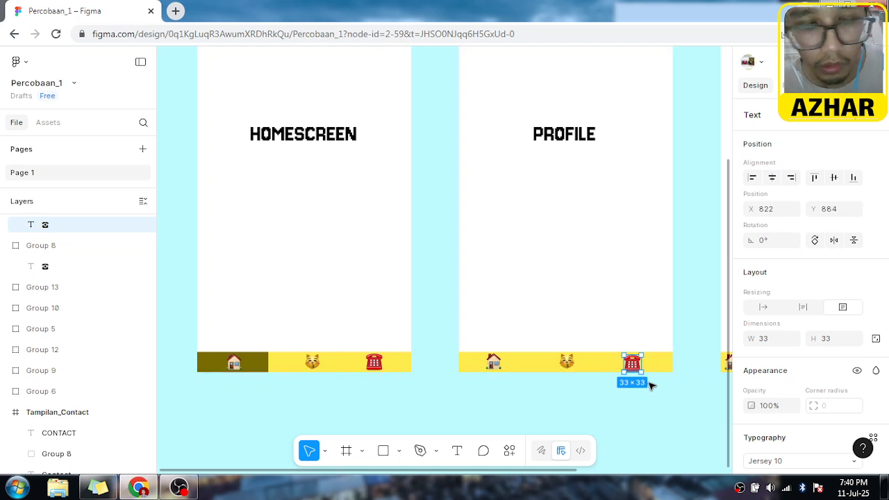
scroll(644, 409, up, 2)
scroll(645, 409, up, 3)
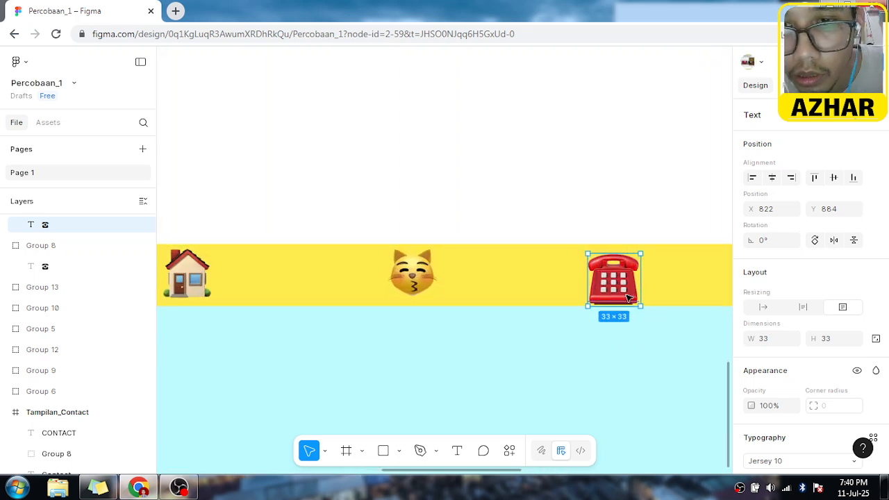
drag(625, 271, 628, 267)
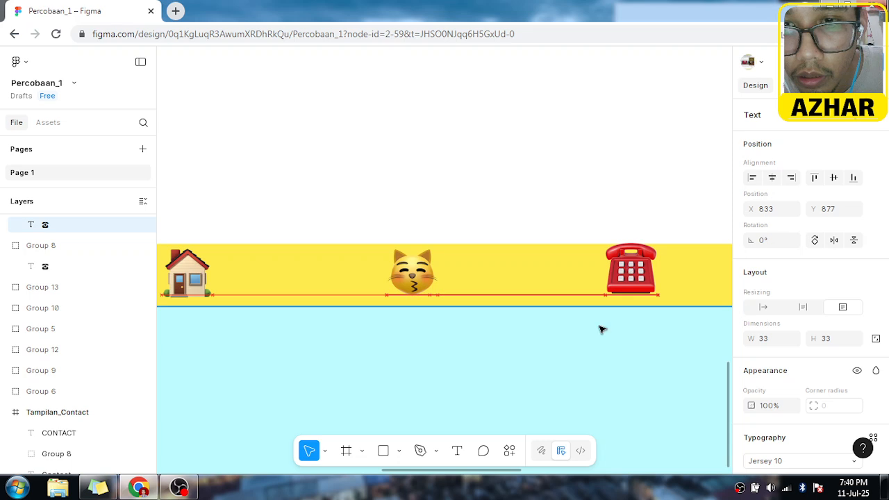
scroll(591, 353, right, 4)
scroll(581, 363, down, 3)
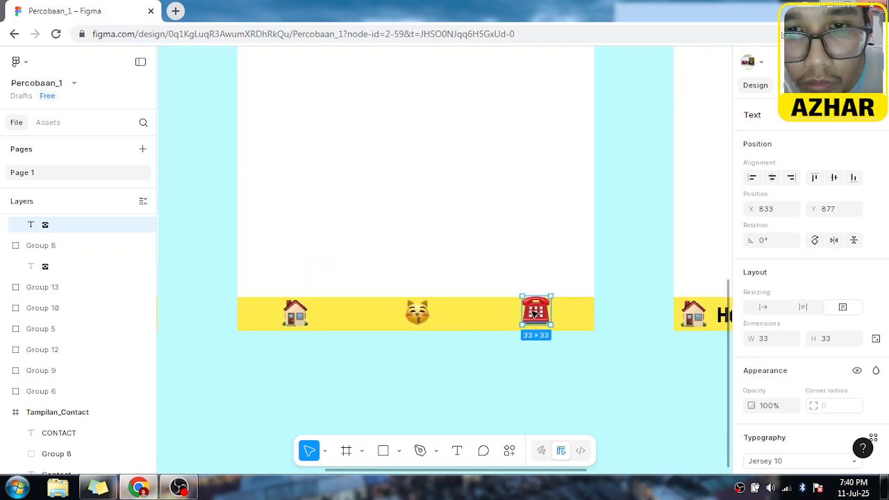
drag(535, 314, 526, 314)
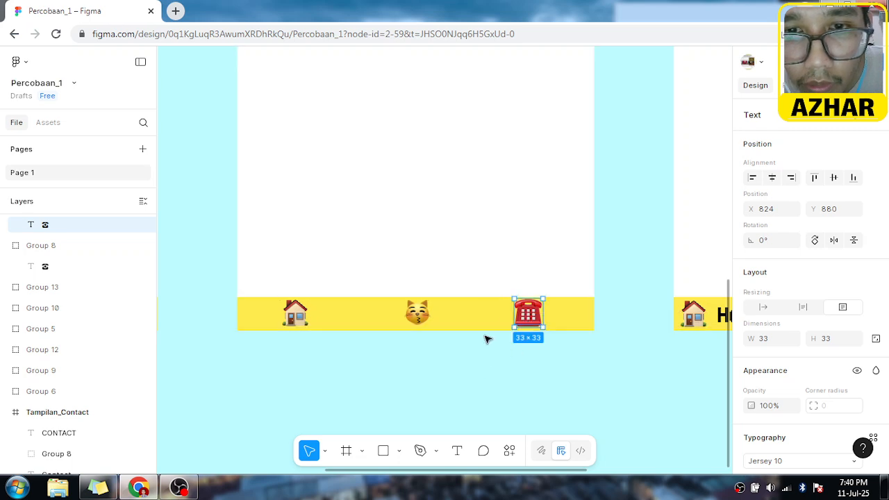
Step: Change the fill of the Profile screen's middle navigation button, Group 5, to the dark olive page colour 796B00
click(447, 326)
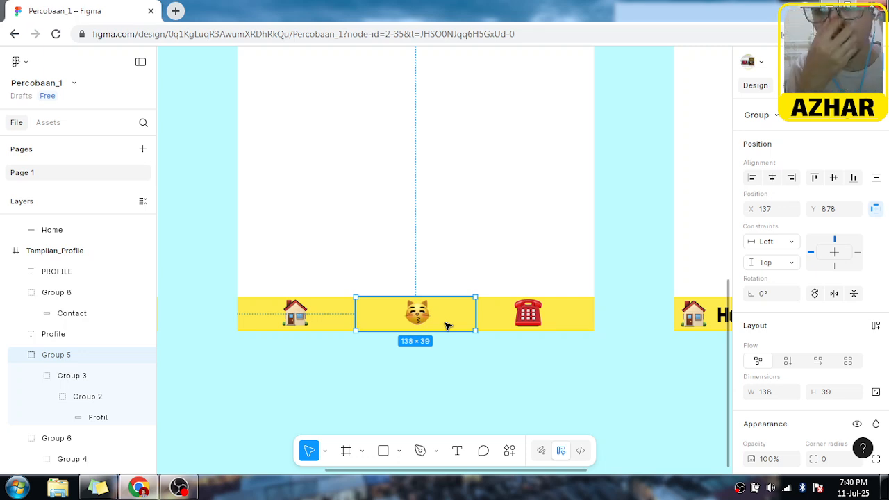
scroll(643, 341, down, 5)
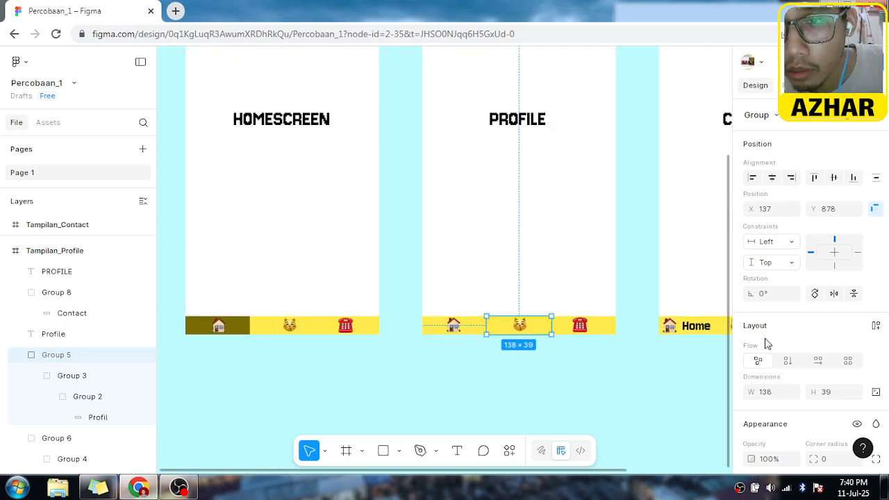
scroll(828, 339, down, 1)
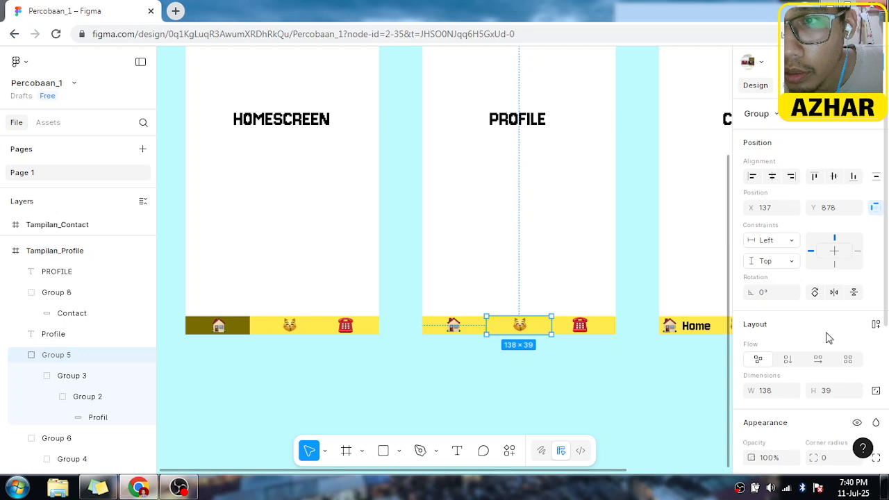
scroll(828, 337, down, 3)
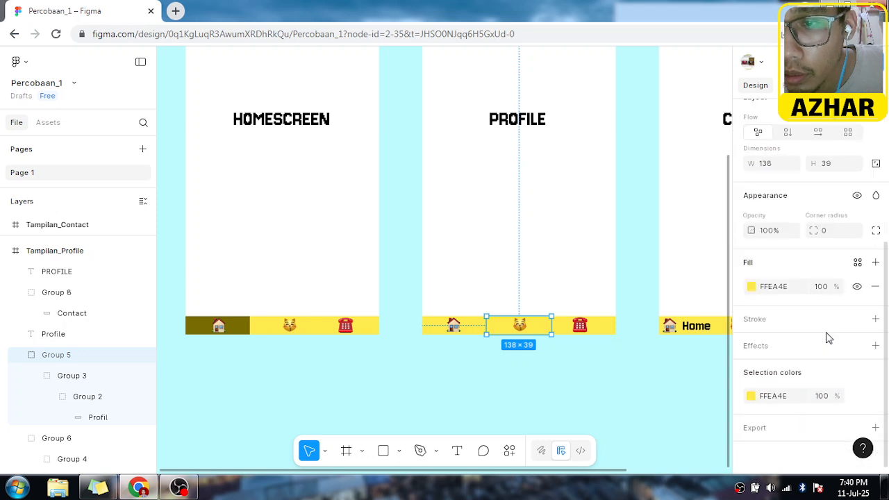
click(752, 287)
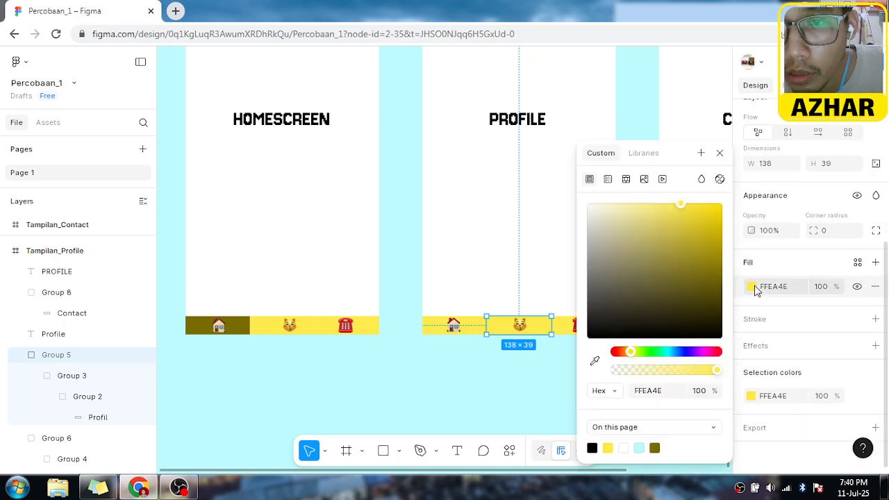
click(655, 448)
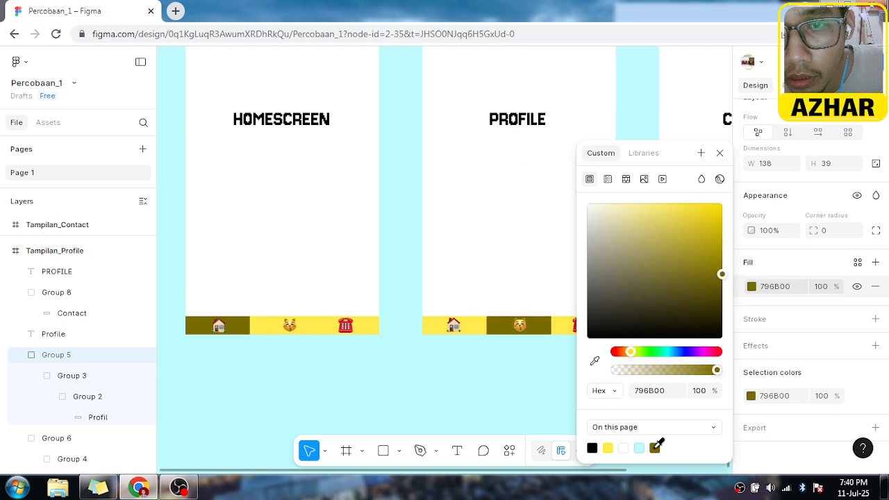
click(533, 416)
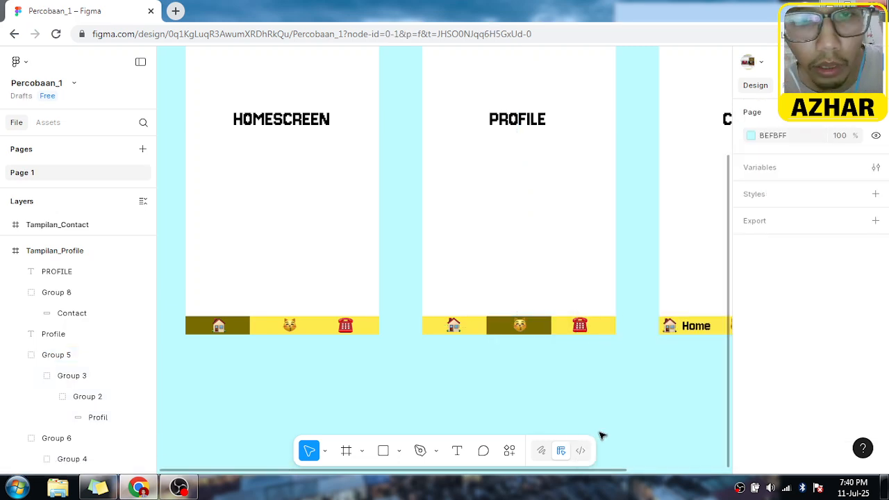
Step: Delete the Home label text from the Home button in the Contact screen's navigation bar
scroll(601, 427, left, 3)
scroll(601, 425, down, 2)
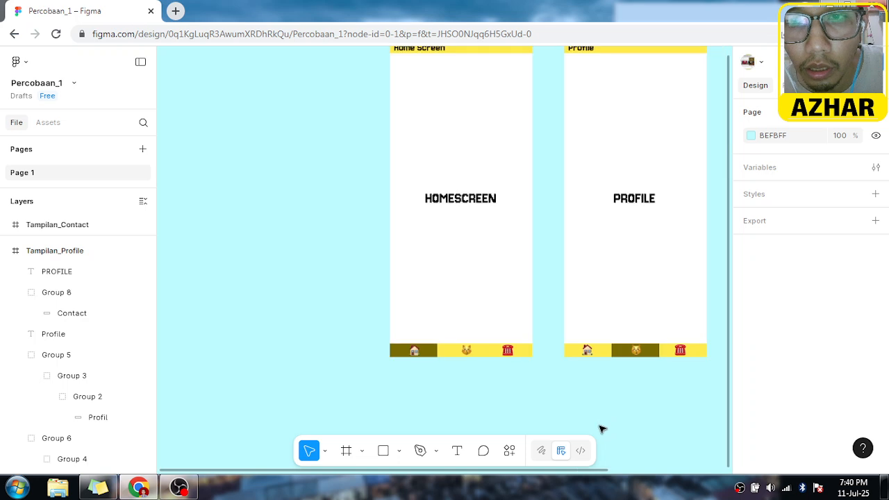
scroll(615, 416, left, 1)
scroll(614, 416, right, 6)
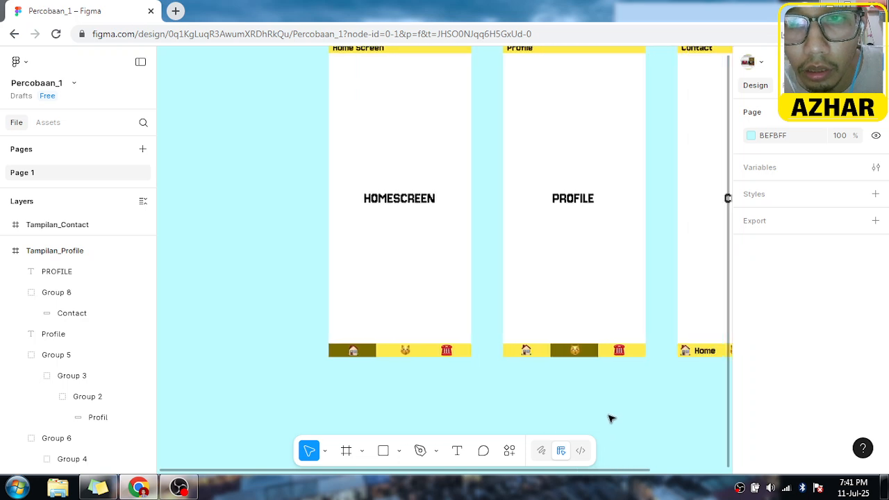
scroll(544, 393, up, 5)
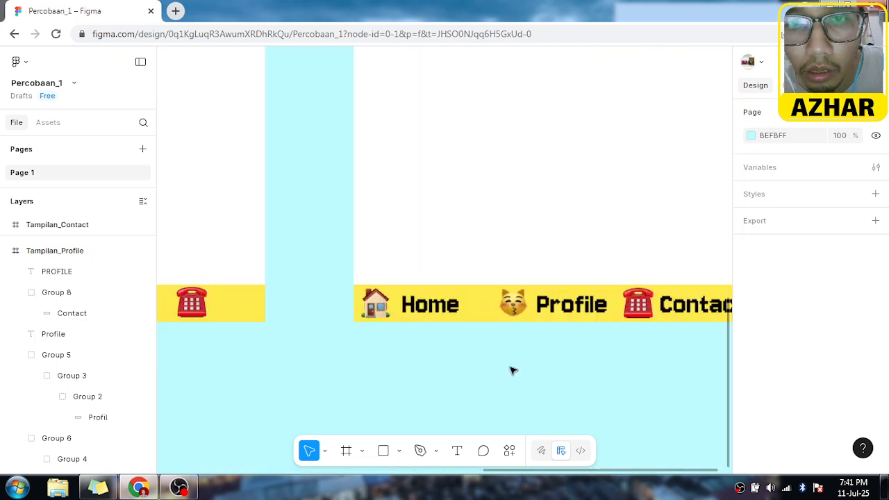
click(435, 311)
double_click(413, 310)
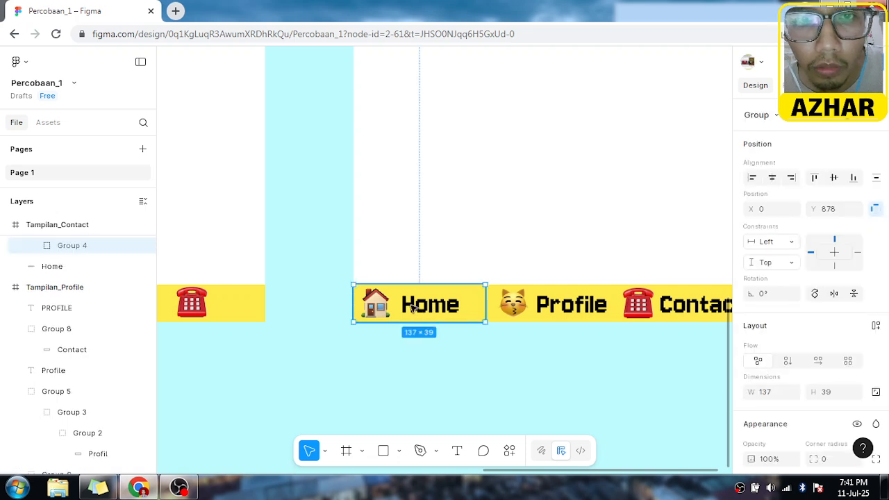
double_click(411, 308)
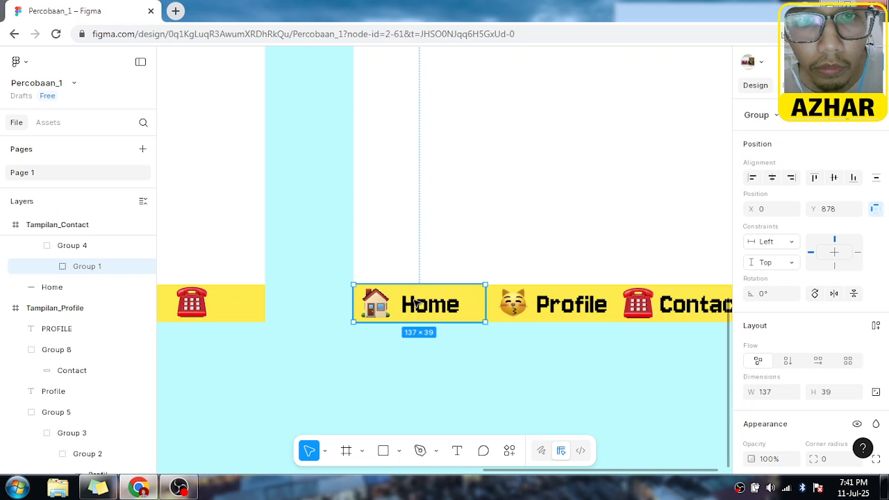
scroll(430, 304, up, 5)
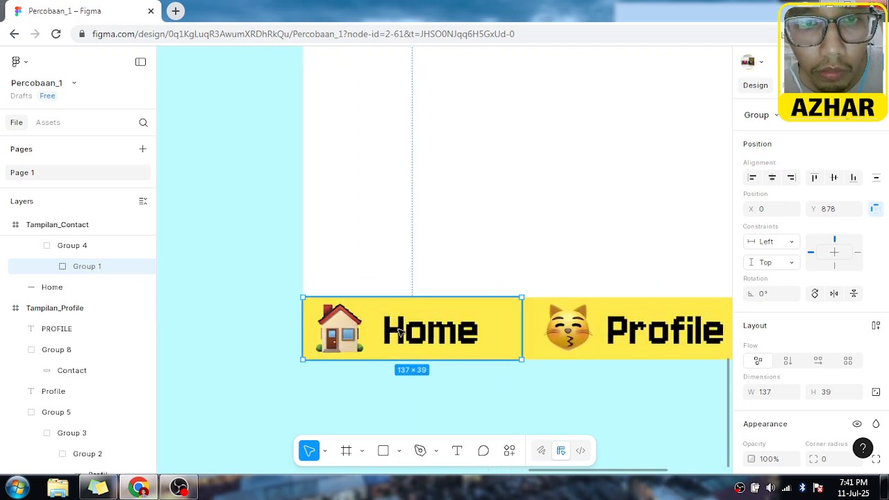
double_click(423, 318)
drag(432, 297, 466, 228)
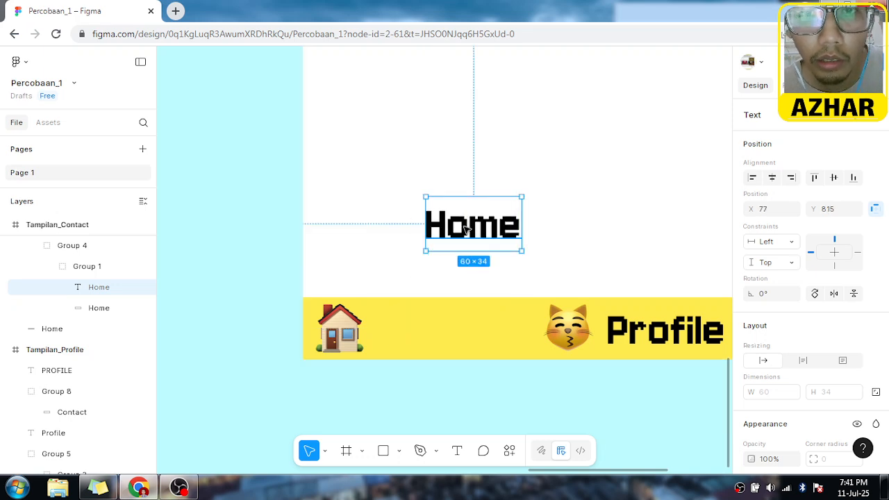
key(Delete)
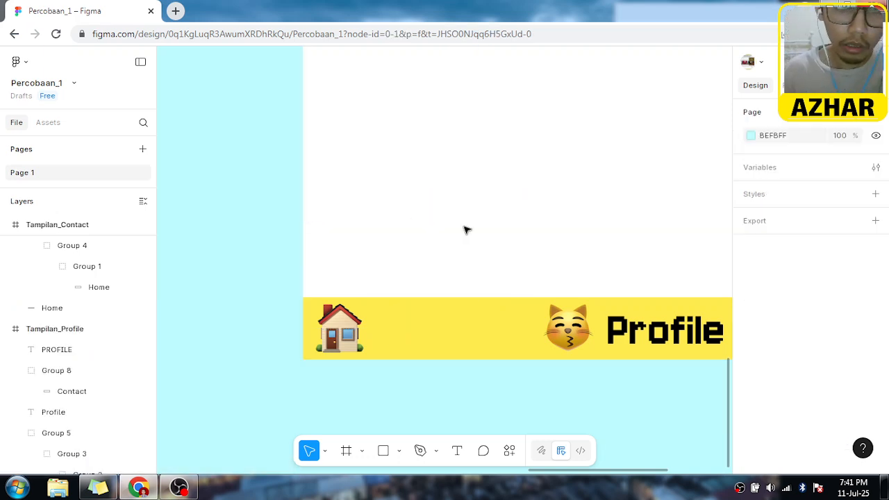
Step: Move the house emoji to the middle of the Contact screen's Home button and align their horizontal centers
click(338, 345)
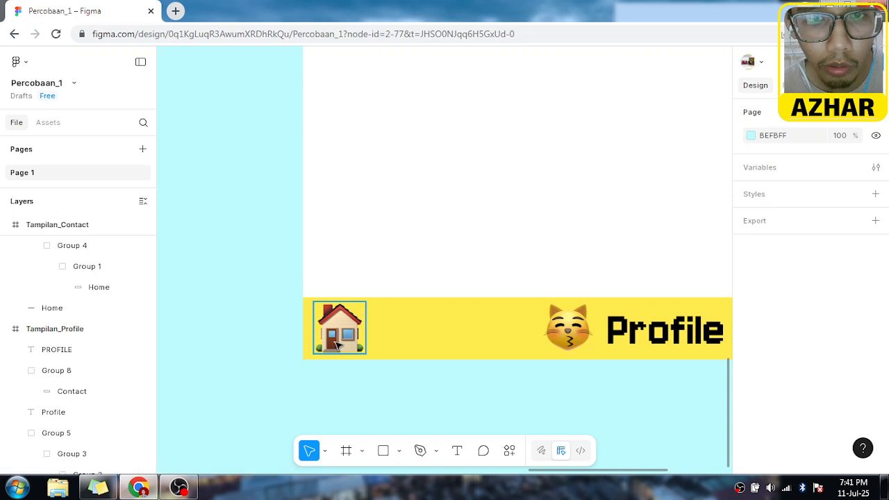
key(ctrl+g)
drag(341, 335, 425, 333)
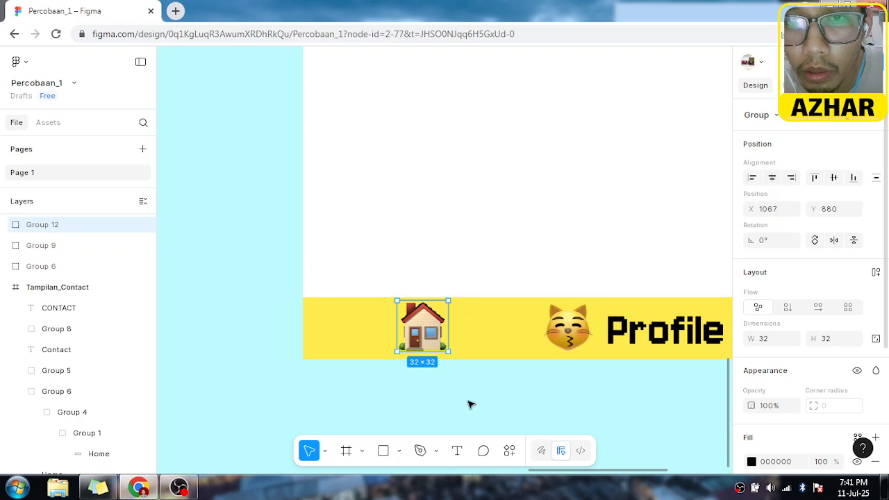
click(486, 324)
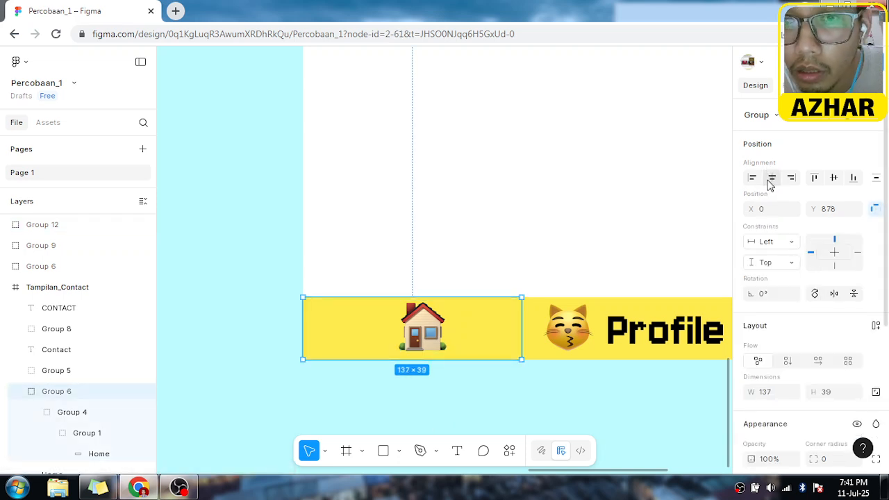
shift+click(422, 332)
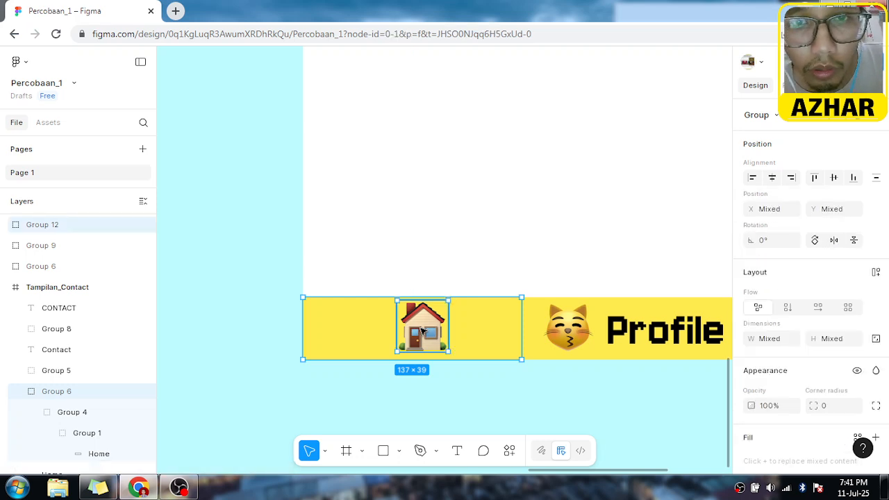
click(772, 178)
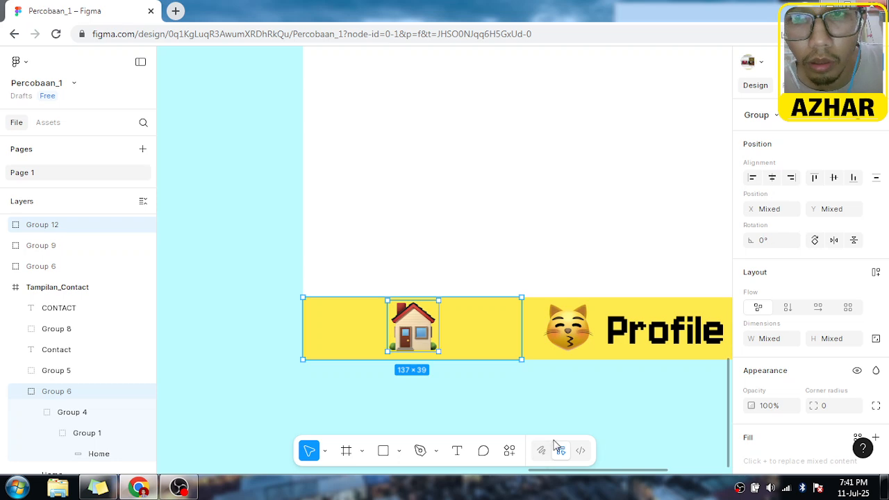
Step: Delete the Profile label text from the Profile button in the Contact screen's navigation bar
click(616, 358)
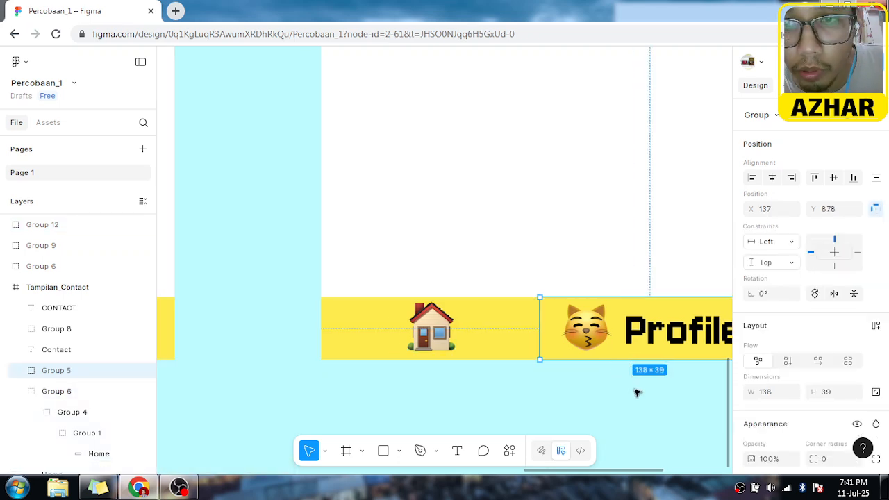
scroll(630, 396, right, 4)
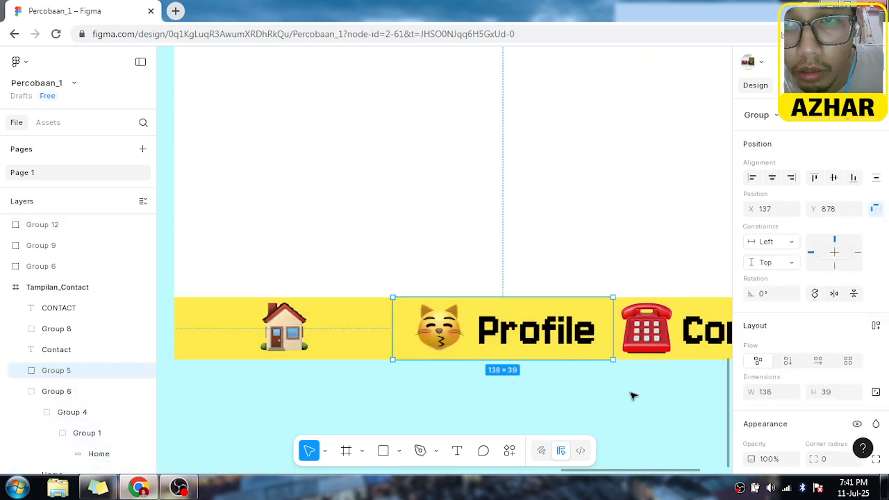
double_click(489, 327)
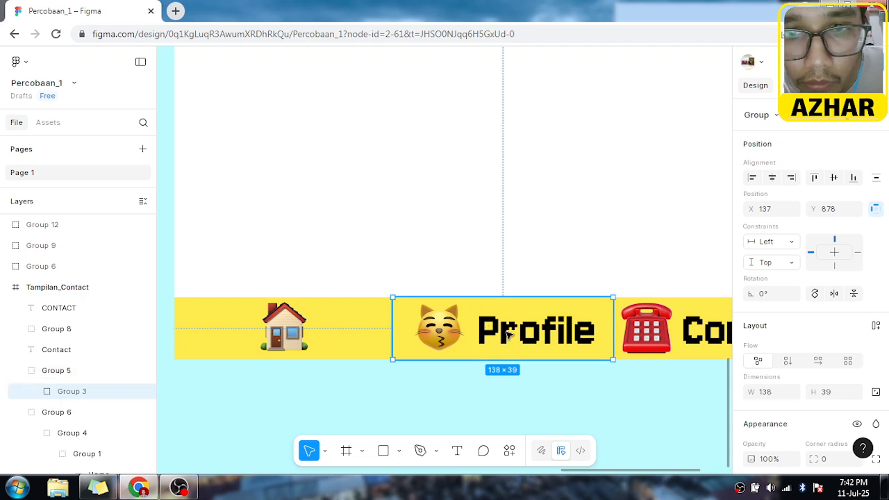
double_click(499, 329)
double_click(499, 330)
drag(499, 331, 513, 227)
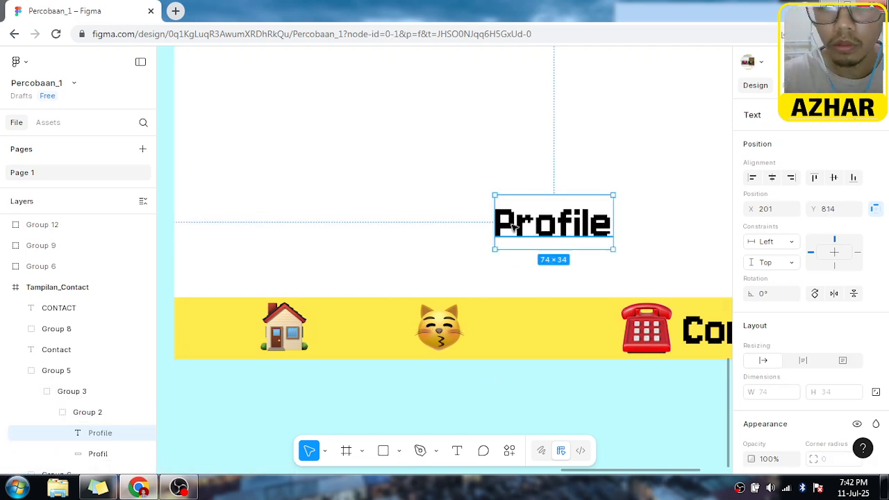
key(Delete)
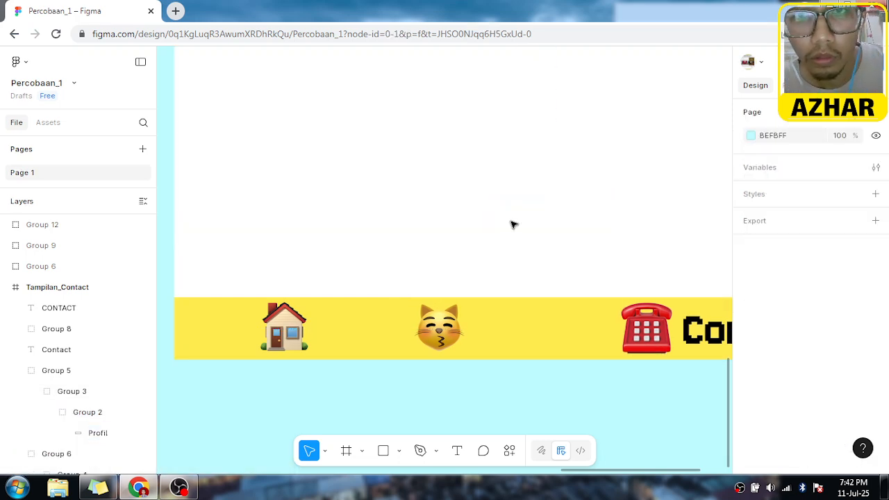
Step: Align the horizontal centers of the cat emoji and the Profile button, Group 5, on the Contact screen
click(488, 336)
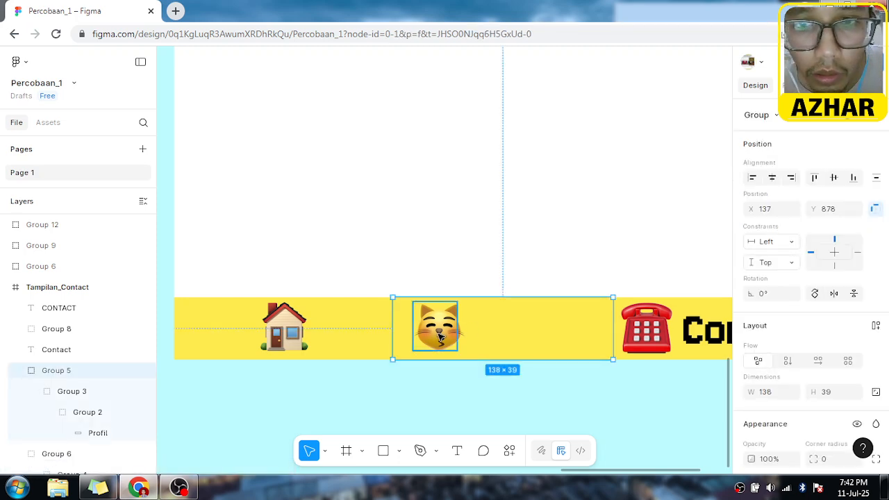
shift+click(439, 335)
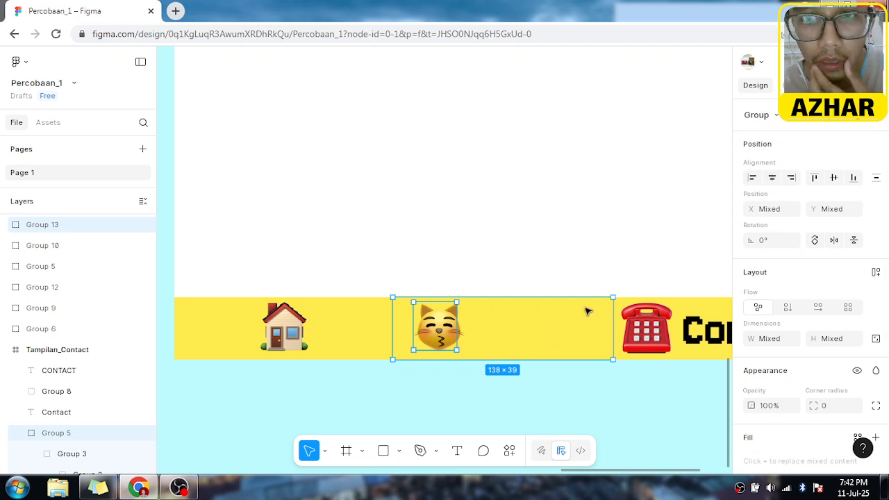
click(773, 178)
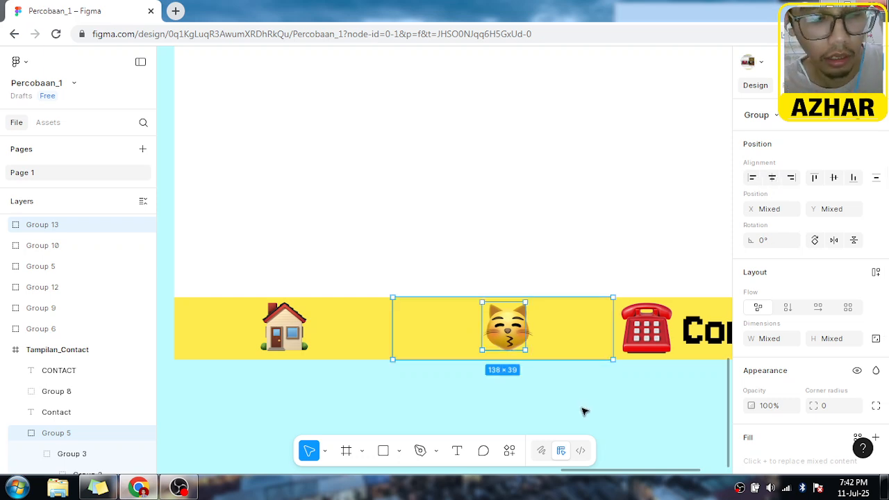
Step: Delete the Contact label text from the Contact button, Group 8, in the Contact screen's navigation bar
scroll(583, 411, down, 2)
scroll(628, 431, left, 1)
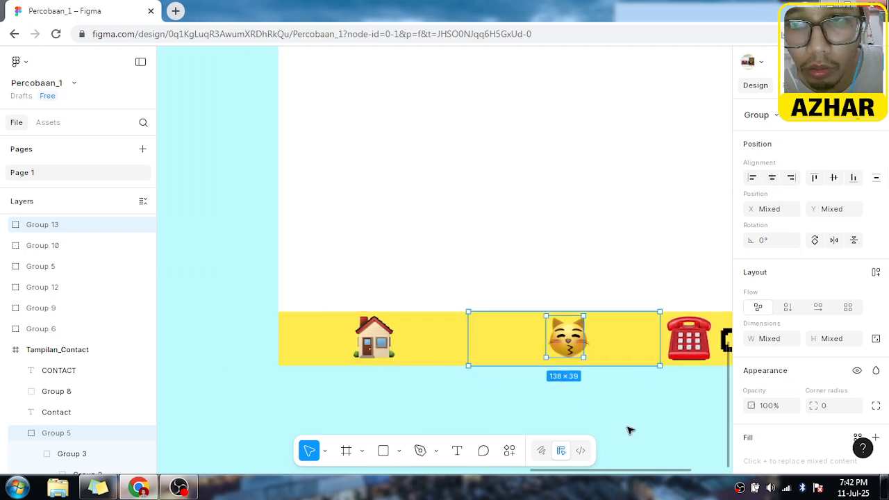
scroll(629, 430, right, 3)
scroll(628, 426, right, 2)
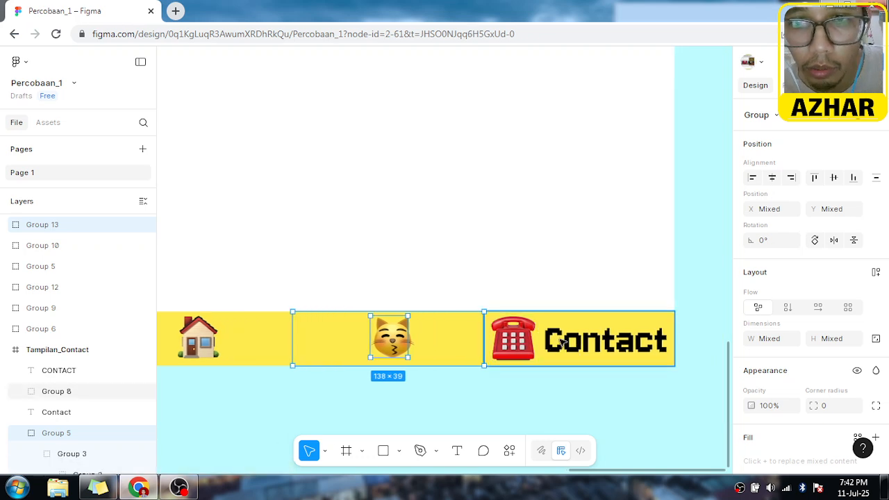
click(563, 341)
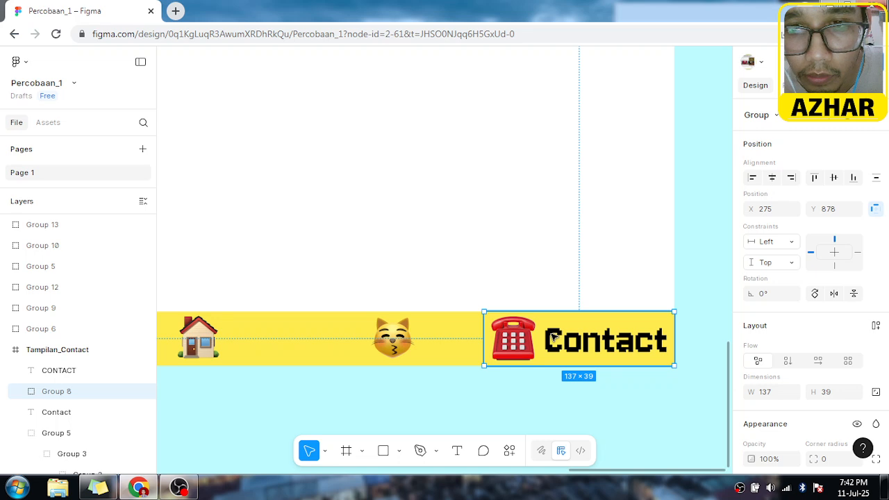
double_click(551, 336)
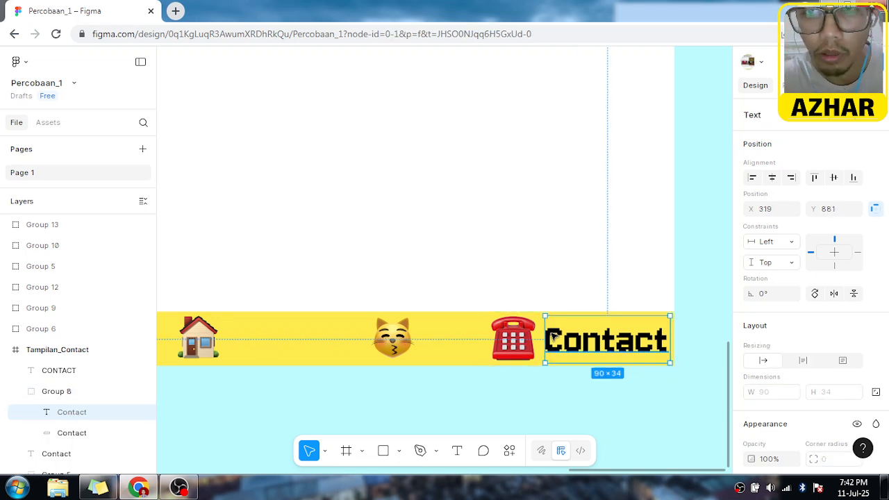
key(Delete)
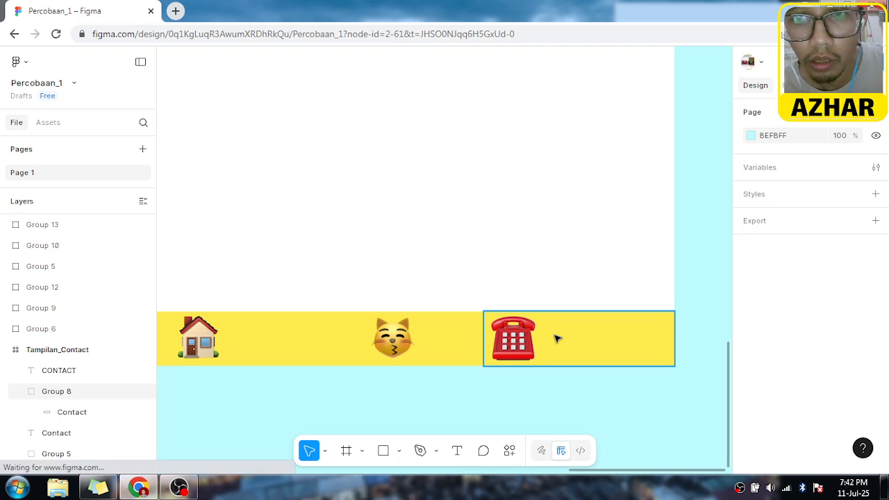
Step: Align the horizontal centers of the telephone emoji and the Contact button on the Contact screen
click(555, 337)
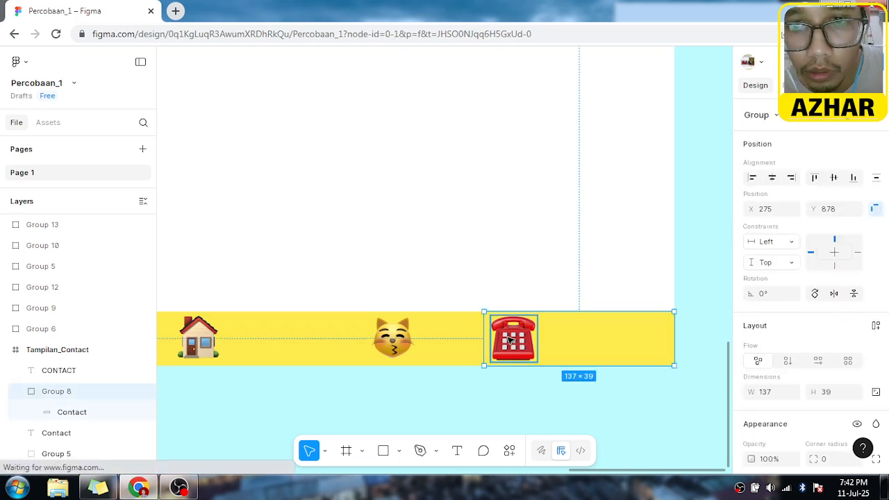
shift+click(510, 340)
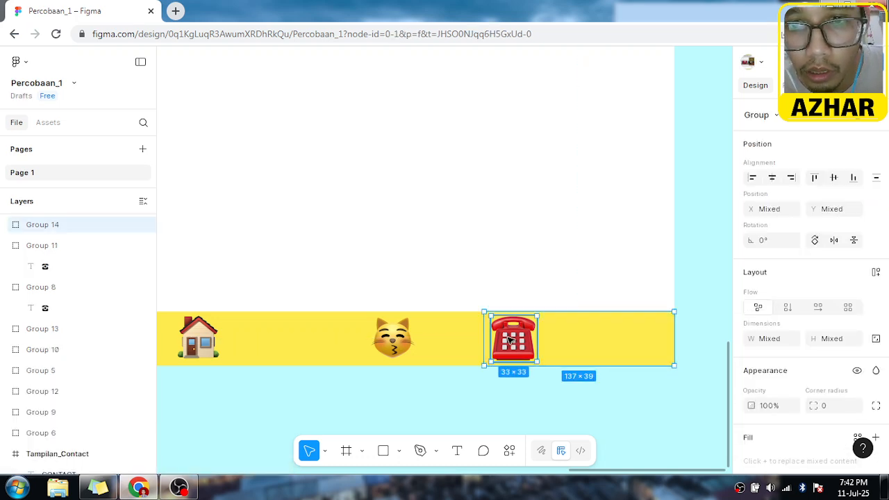
click(772, 178)
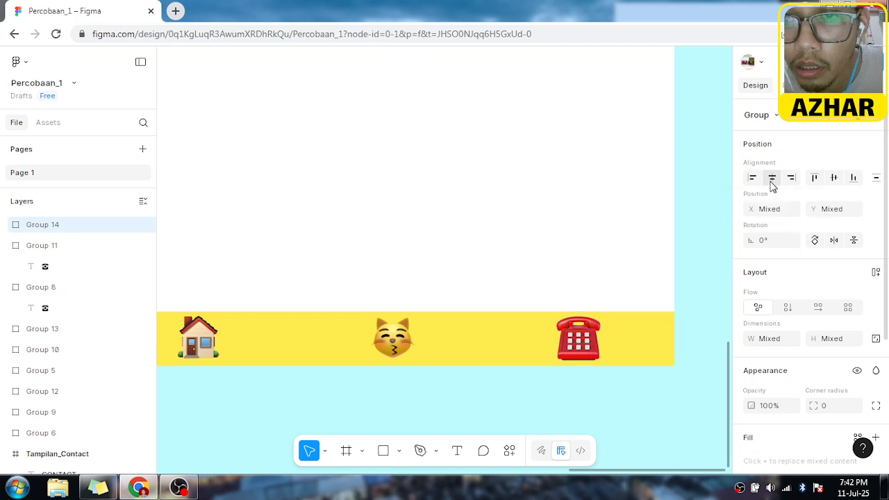
Step: Change the fill of the Contact screen's Contact button, Group 8, to the dark olive page colour 796B00
click(652, 345)
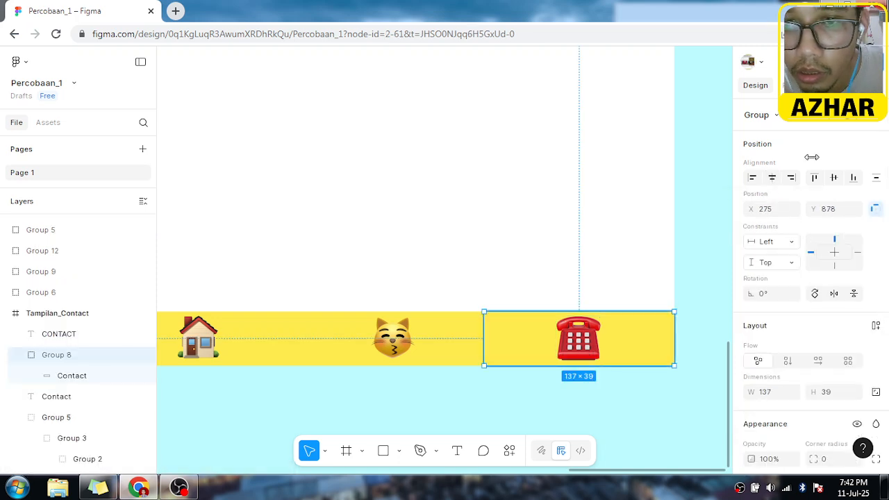
scroll(795, 325, down, 4)
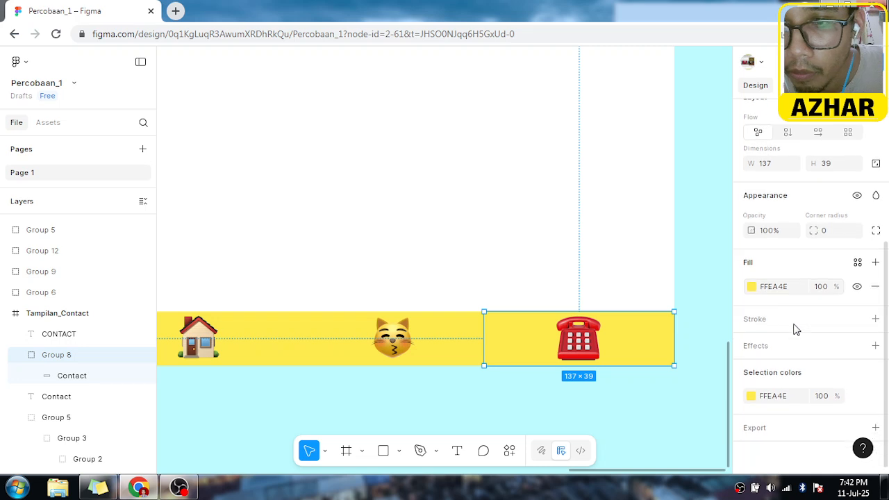
click(751, 287)
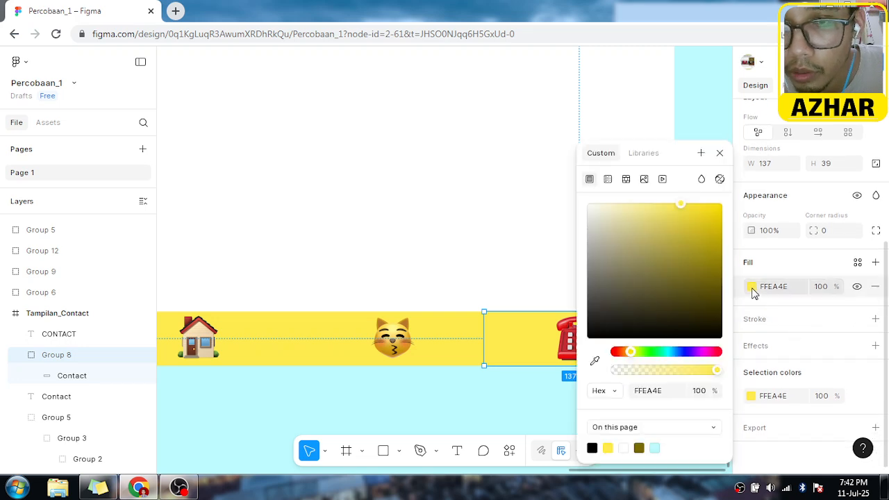
click(639, 448)
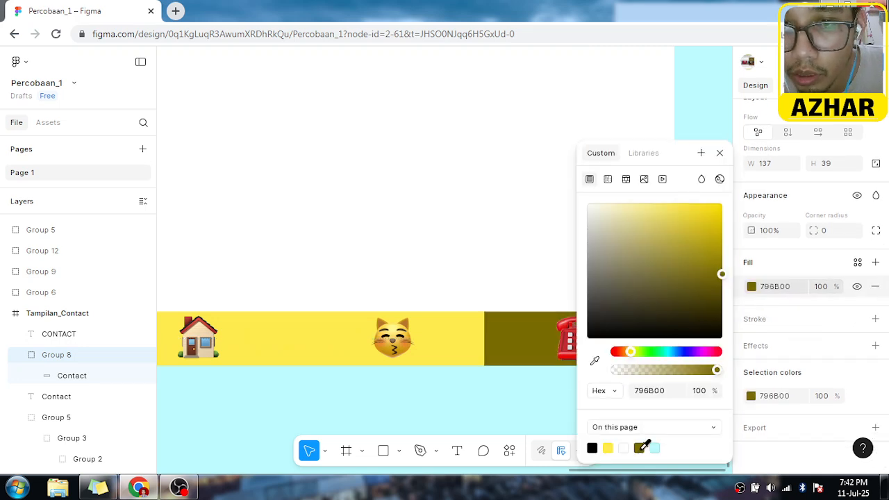
click(507, 399)
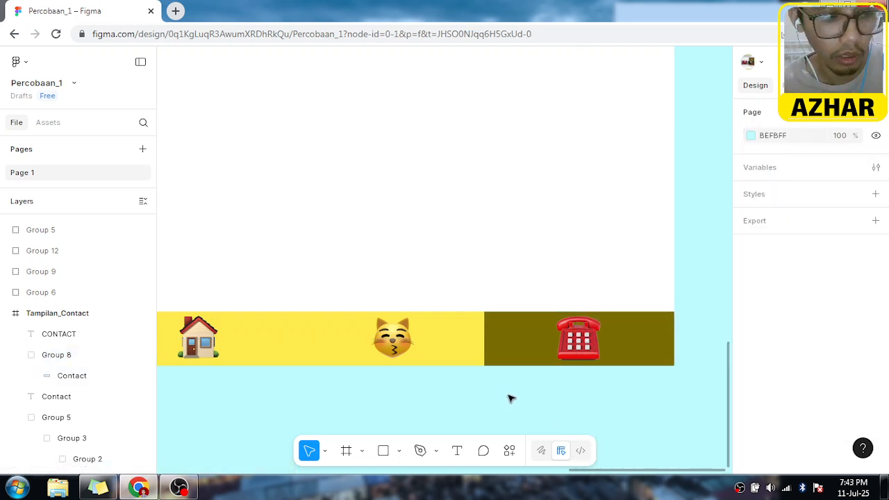
scroll(505, 393, down, 5)
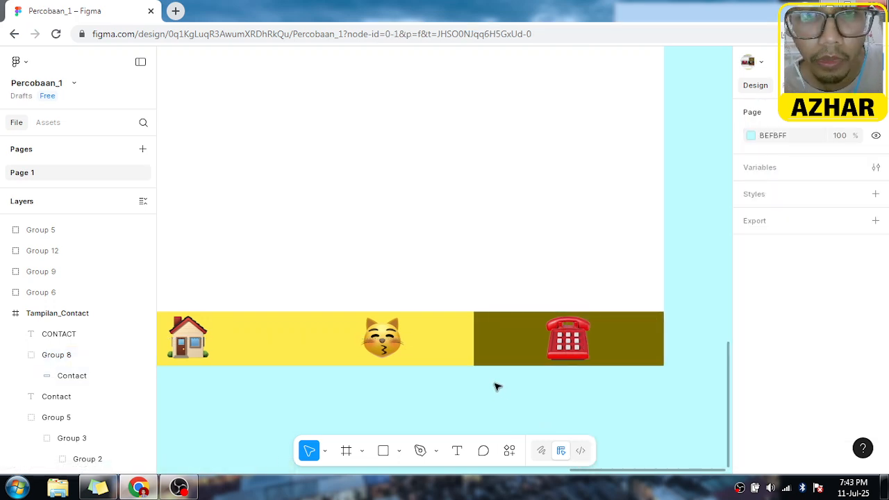
Step: Review the navigation bars and active button colours across the home, profile and contact screens
scroll(494, 388, down, 2)
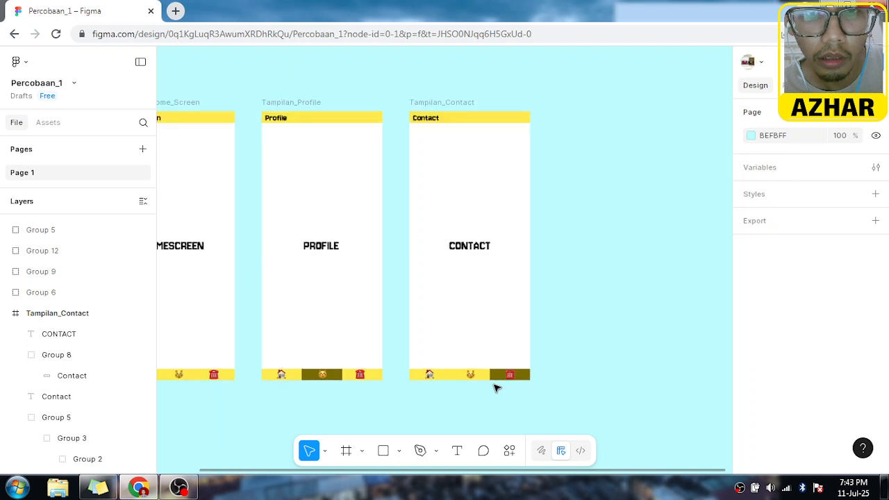
scroll(495, 388, down, 2)
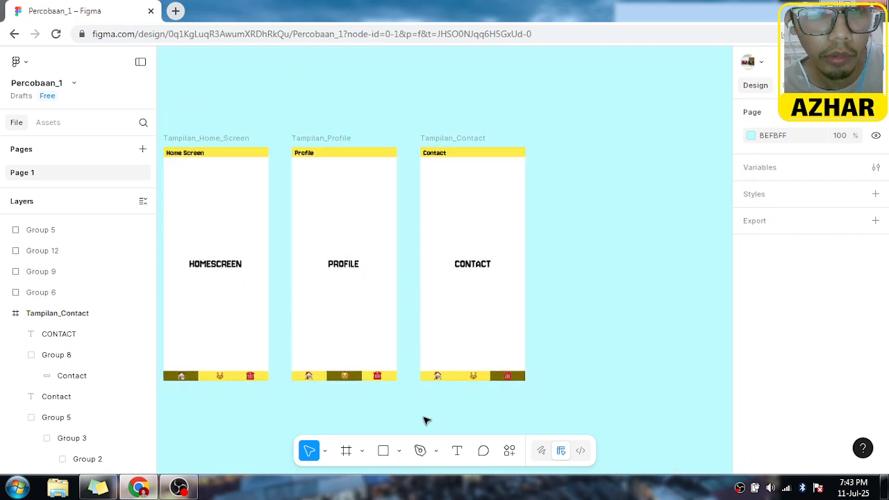
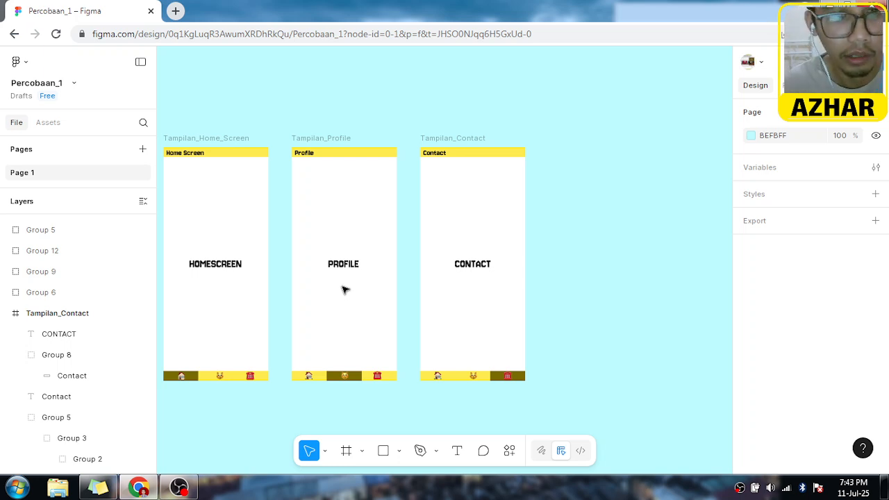
scroll(313, 315, up, 2)
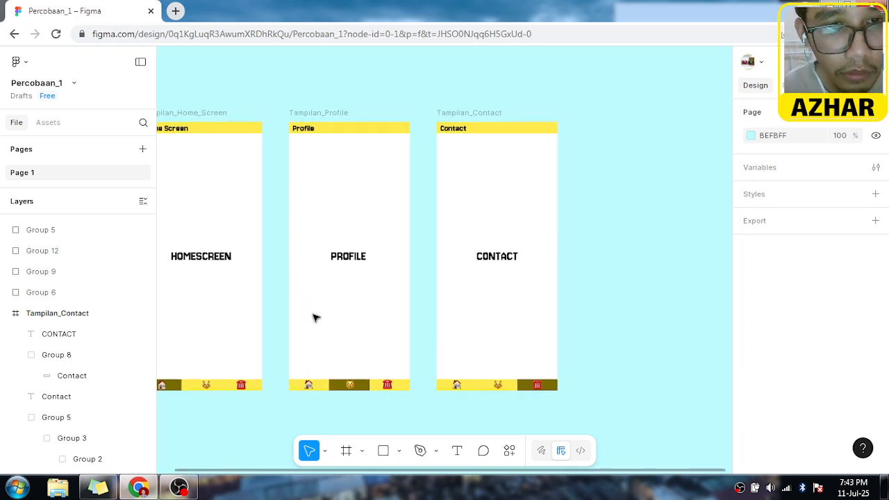
scroll(341, 332, right, 1)
scroll(340, 331, left, 2)
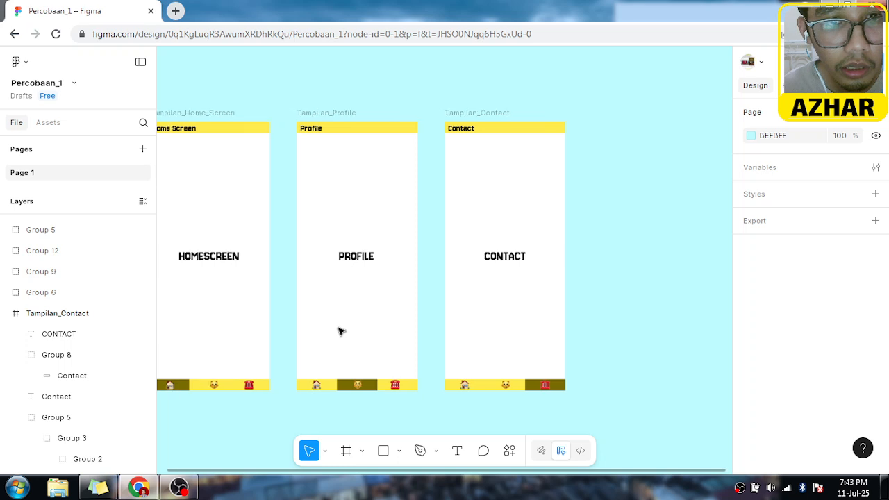
scroll(340, 331, left, 2)
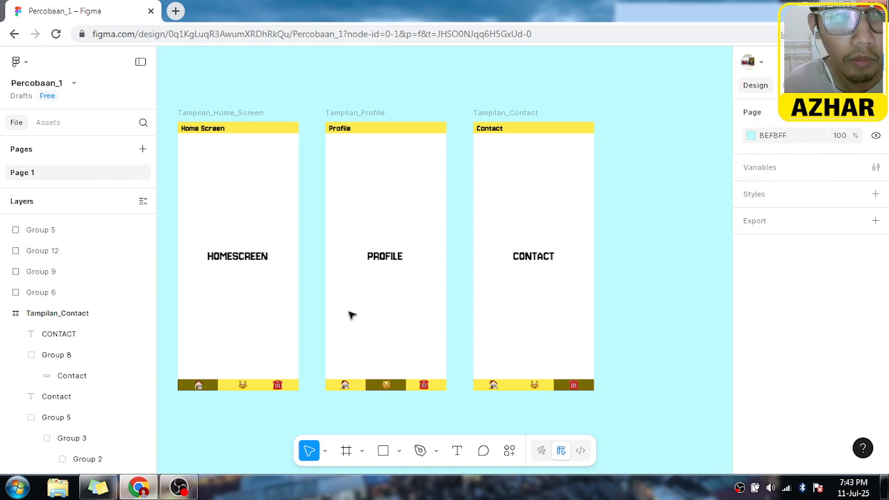
scroll(61, 298, up, 4)
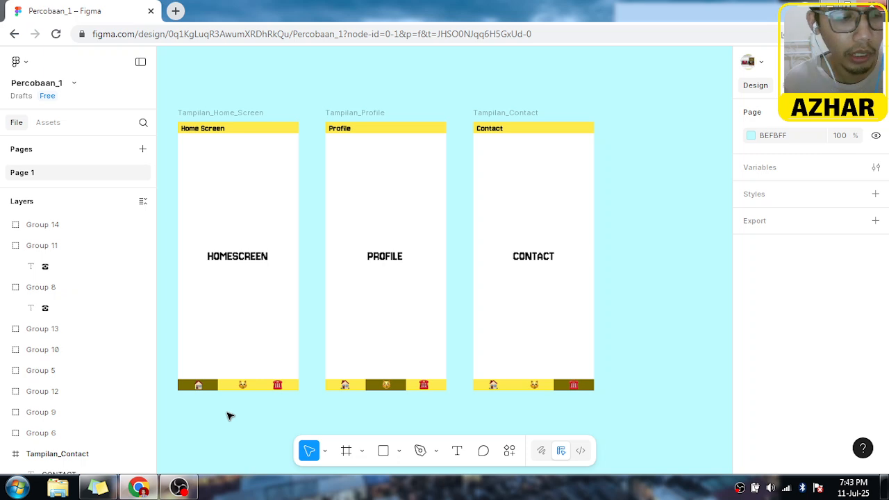
Step: Duplicate the house emoji from the home screen's navigation bar and place the copy beside the HOMESCREEN title, at X 48, Y 410
scroll(226, 420, up, 5)
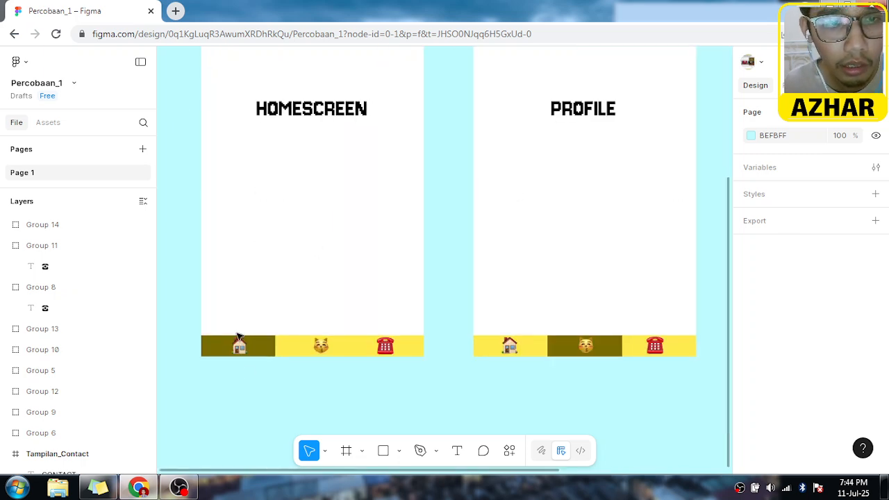
click(240, 346)
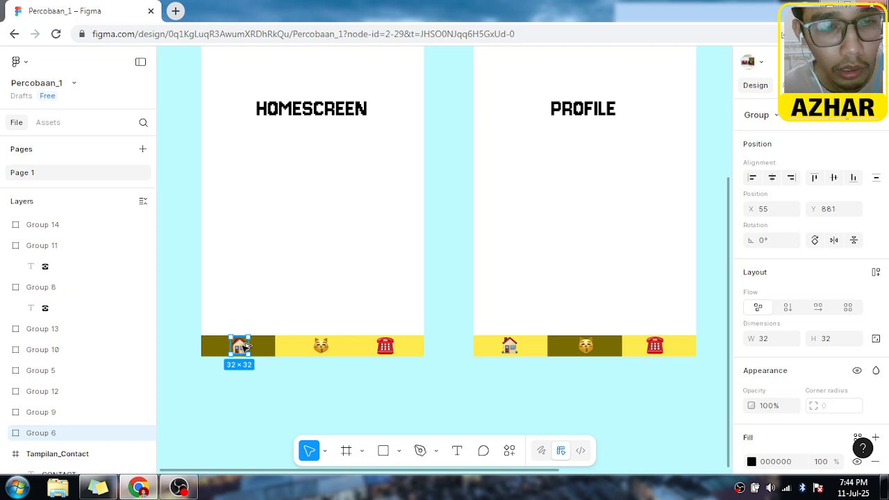
drag(245, 349, 236, 92)
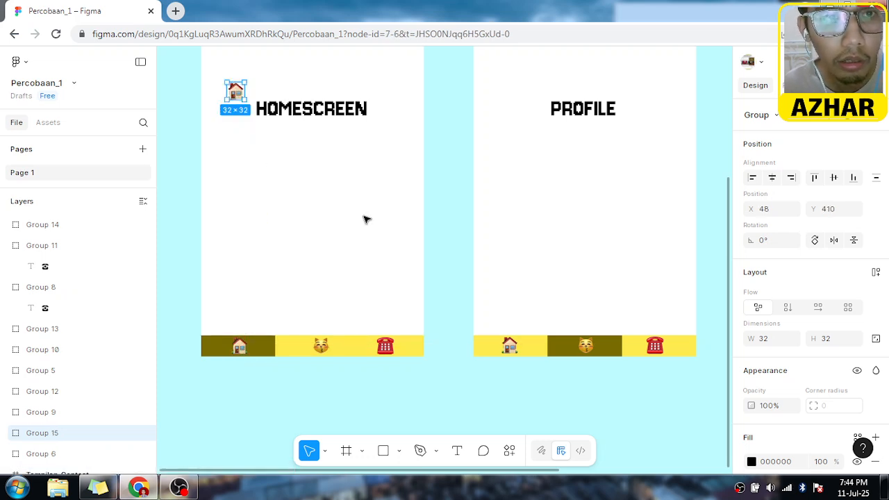
scroll(375, 225, down, 5)
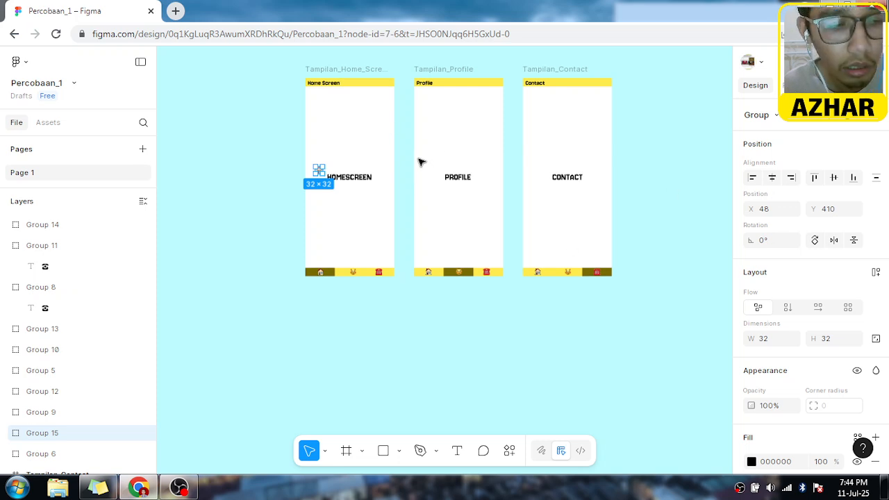
scroll(422, 165, left, 1)
scroll(410, 160, up, 1)
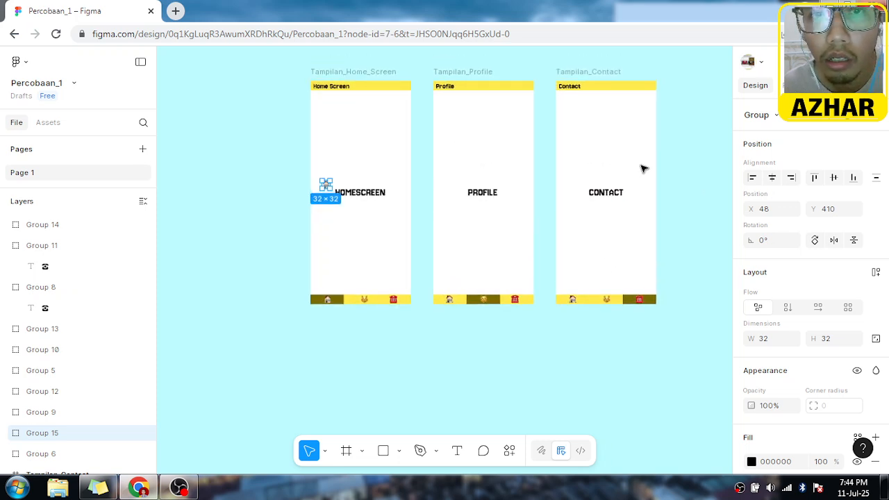
Step: Move the house emoji copy to the right end of the Home Screen header bar, at X 372, Y 5
scroll(363, 198, up, 5)
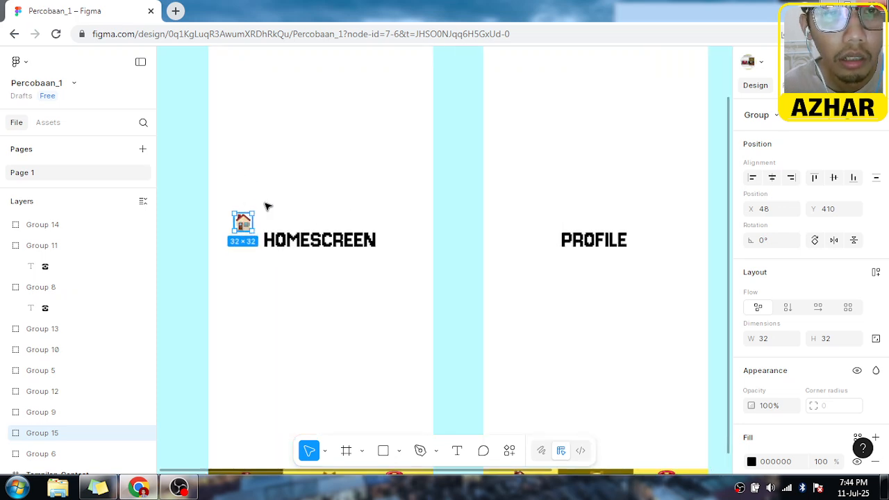
drag(256, 215, 344, 137)
scroll(427, 182, up, 3)
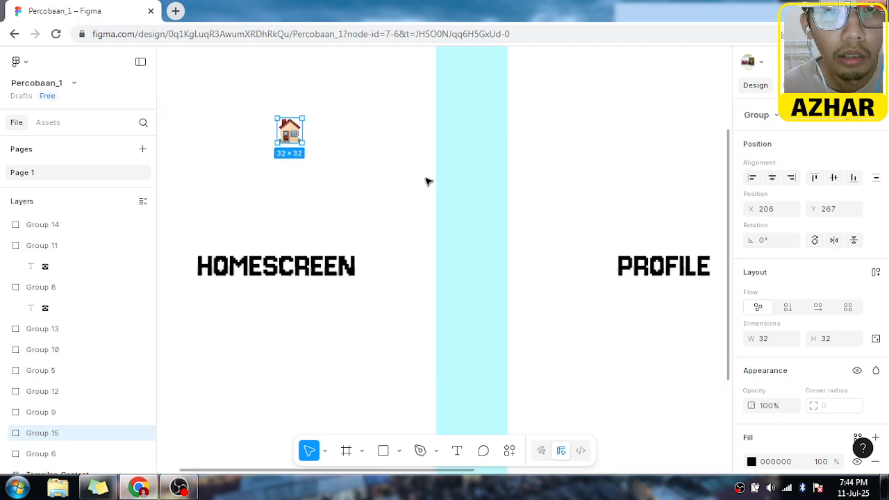
scroll(427, 182, up, 1)
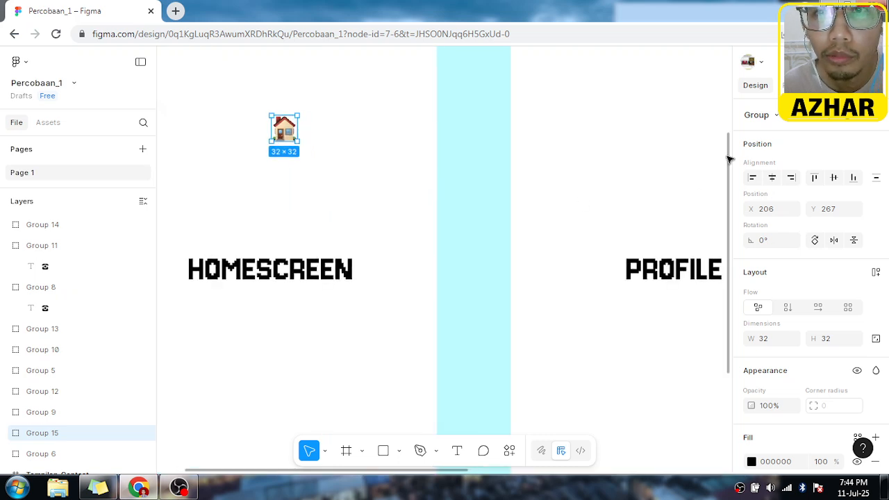
scroll(729, 160, up, 4)
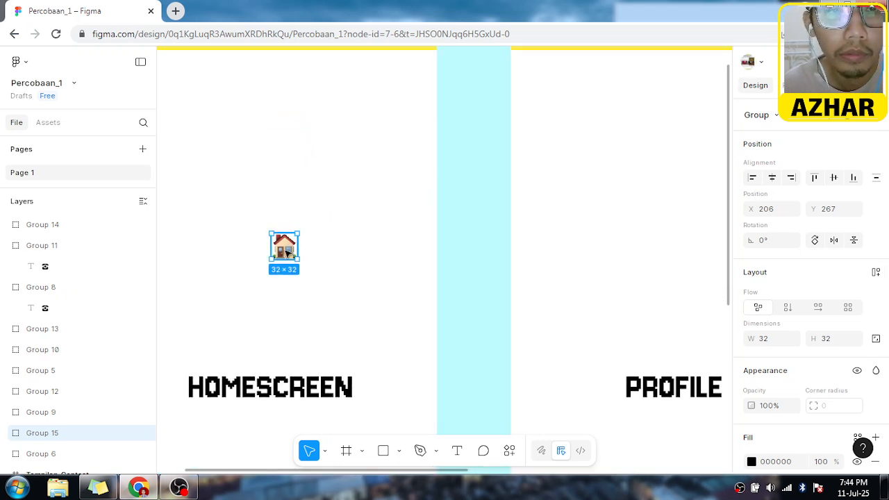
drag(300, 196, 312, 126)
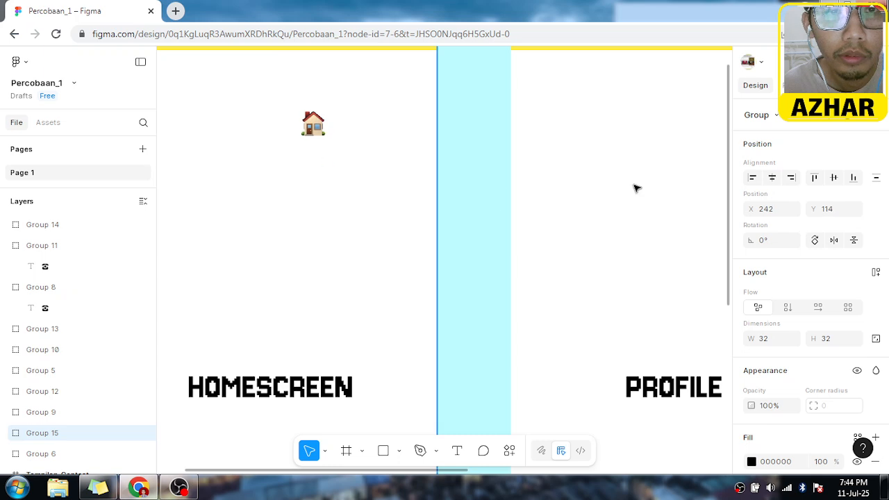
scroll(731, 113, up, 3)
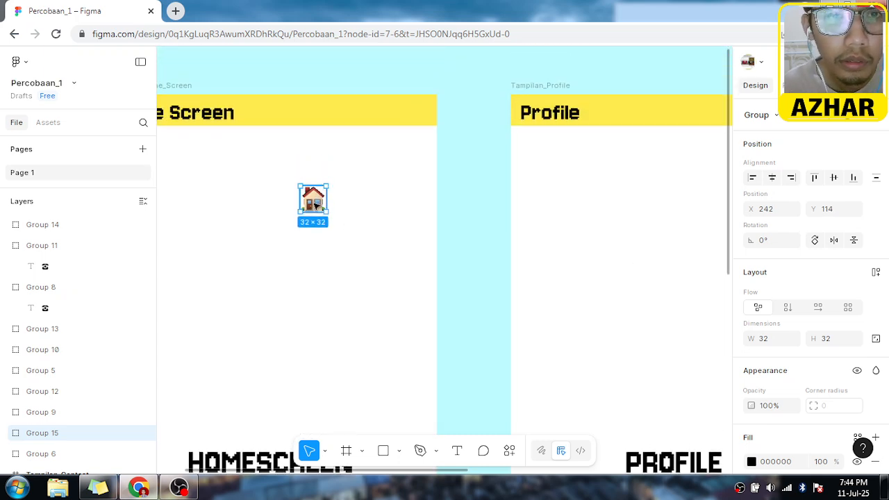
drag(315, 202, 419, 118)
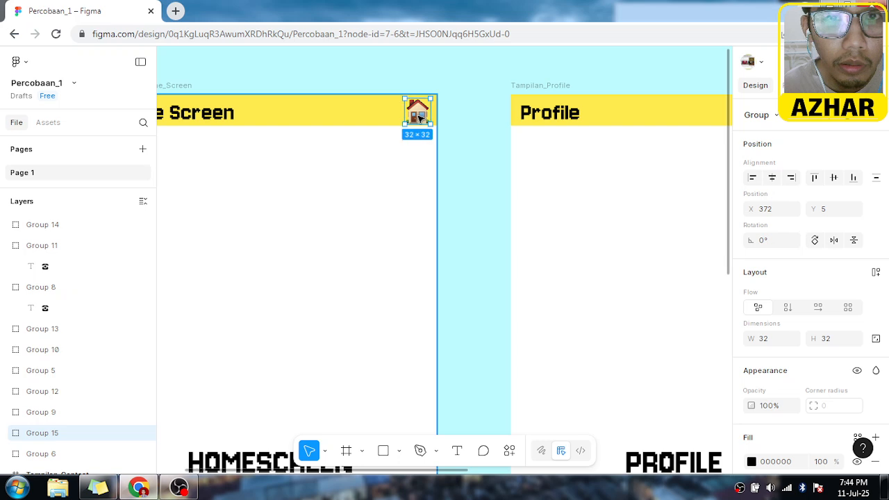
click(478, 157)
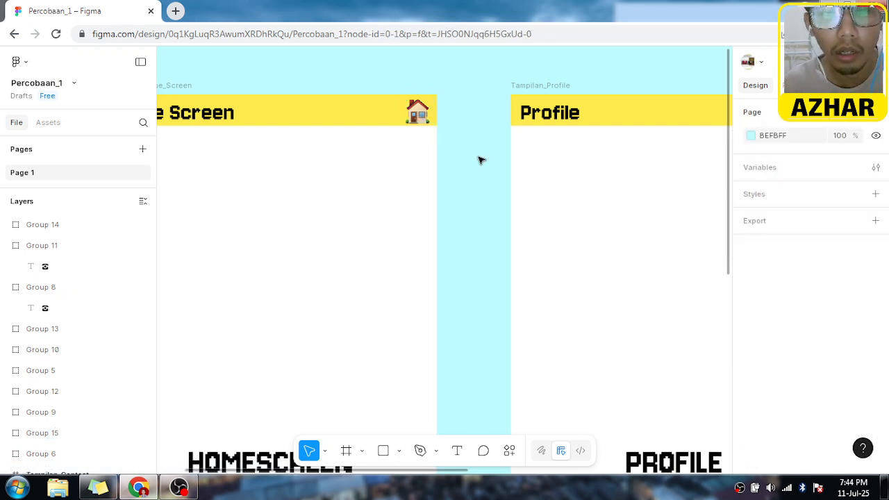
Step: Copy the house emoji from the Home Screen header to the right end of the Profile header bar, at X 375, Y 5
click(418, 114)
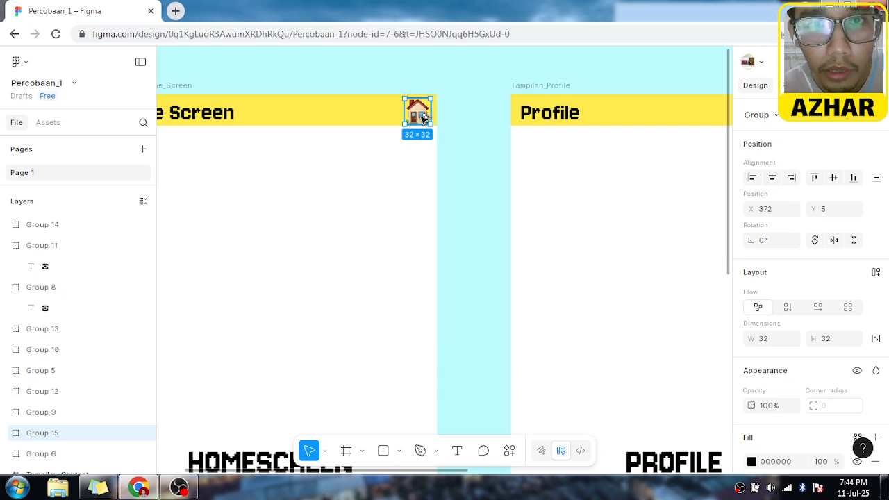
drag(425, 118, 612, 149)
scroll(610, 147, right, 5)
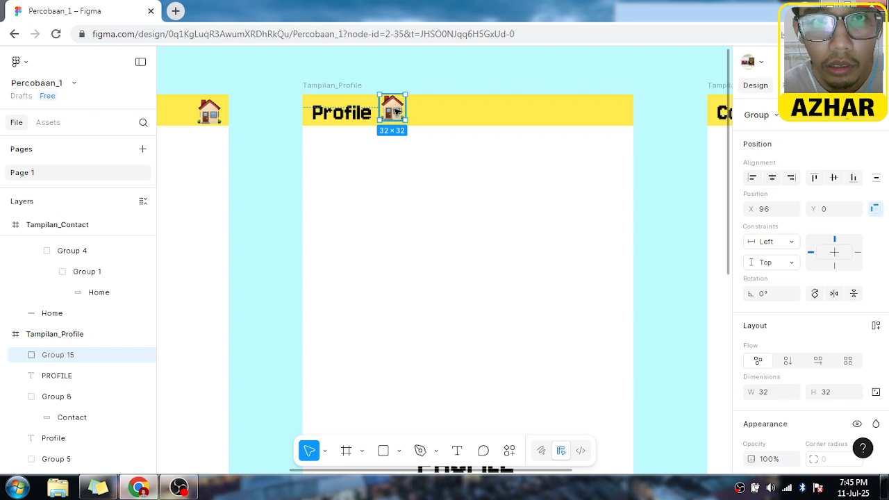
drag(397, 111, 618, 116)
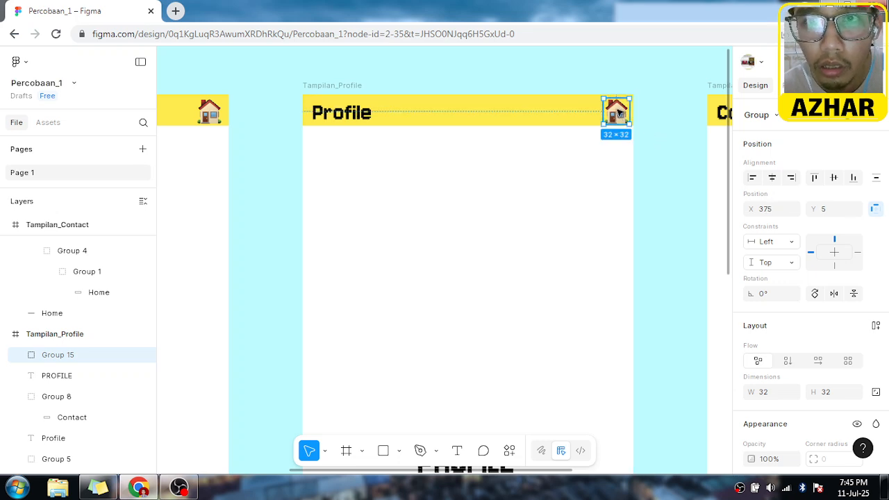
Step: Duplicate the cat emoji text in place on the Profile screen's dark olive navigation button
scroll(706, 225, down, 4)
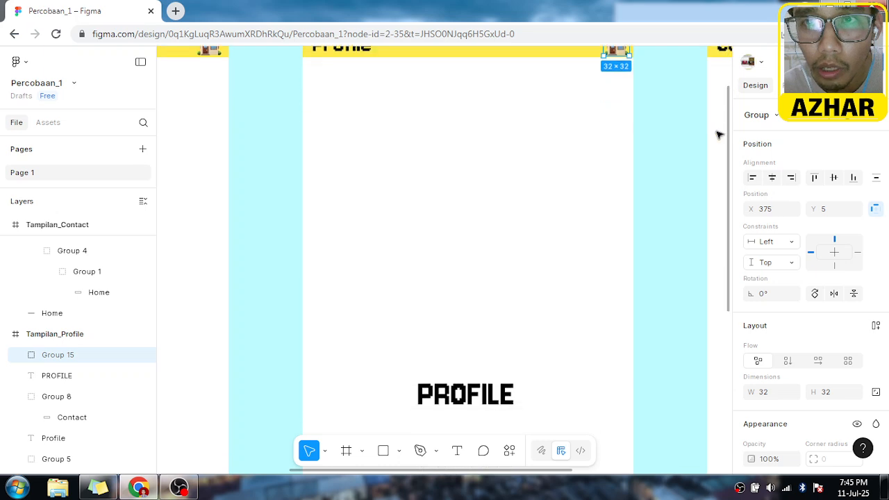
scroll(706, 226, down, 3)
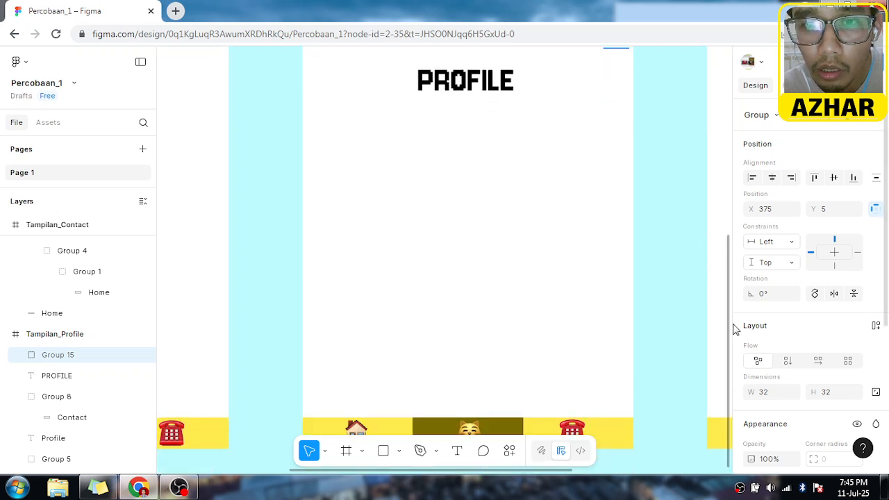
scroll(729, 291, down, 1)
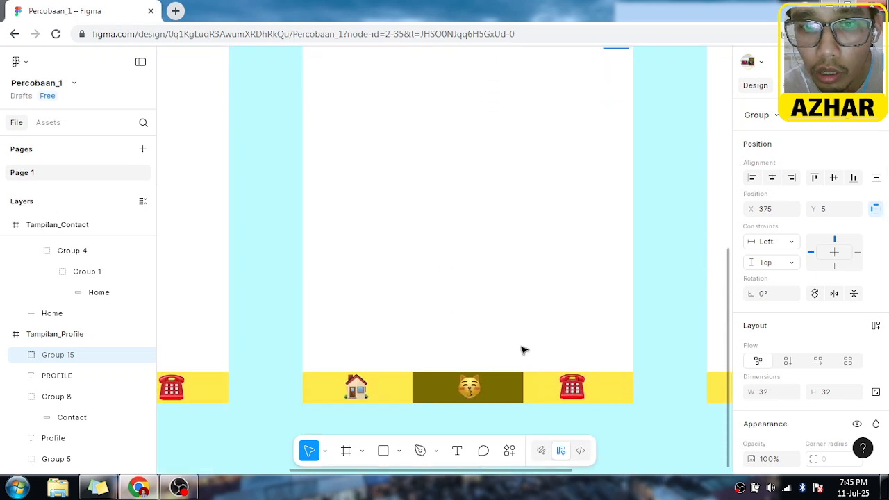
click(470, 387)
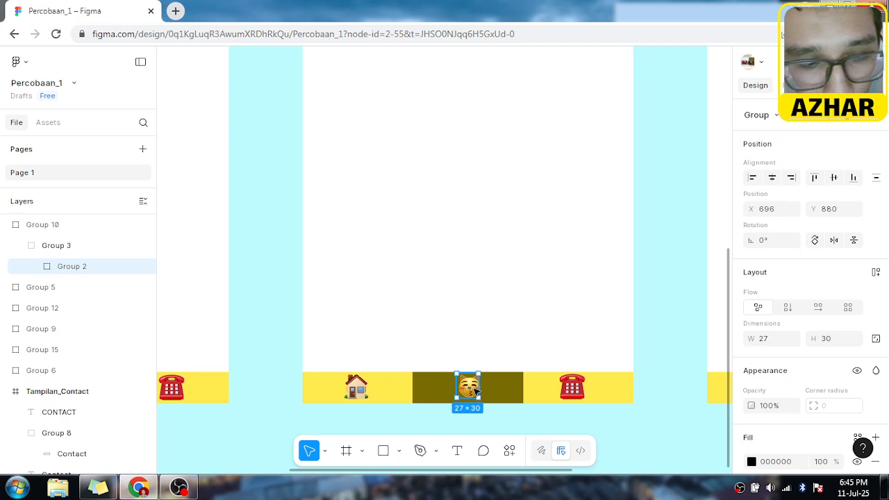
scroll(479, 394, left, 2)
scroll(520, 398, up, 5)
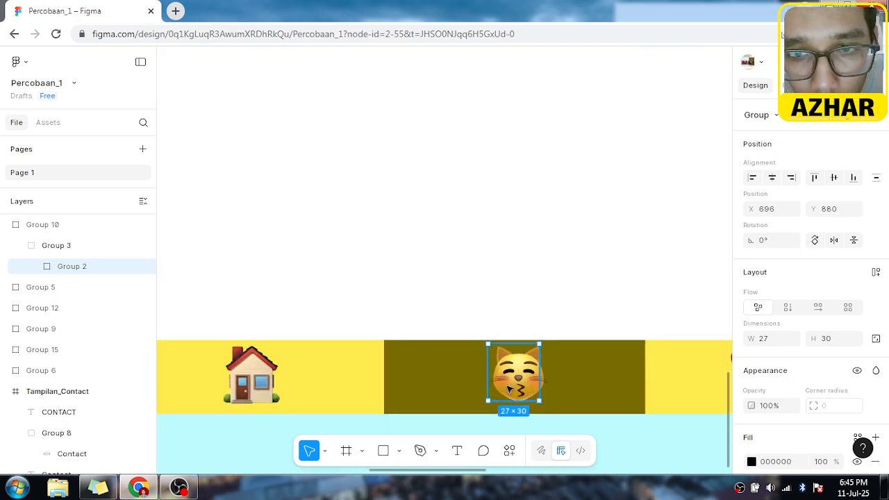
double_click(520, 381)
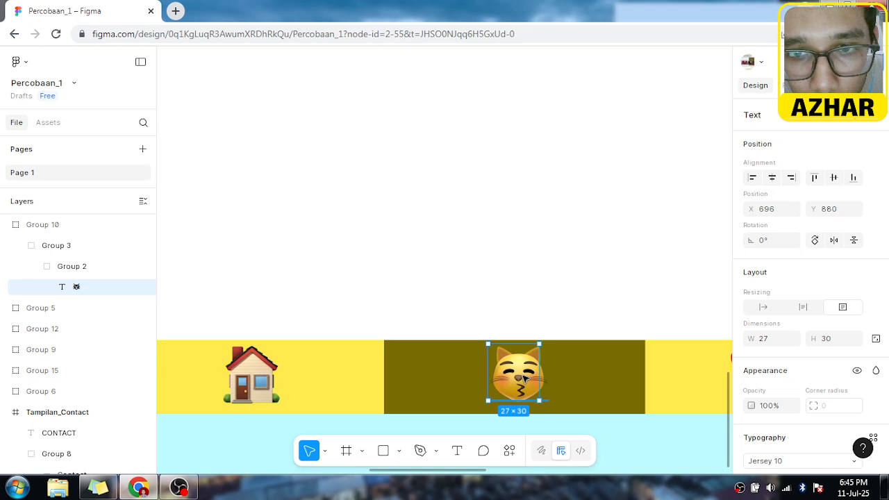
drag(525, 379, 534, 378)
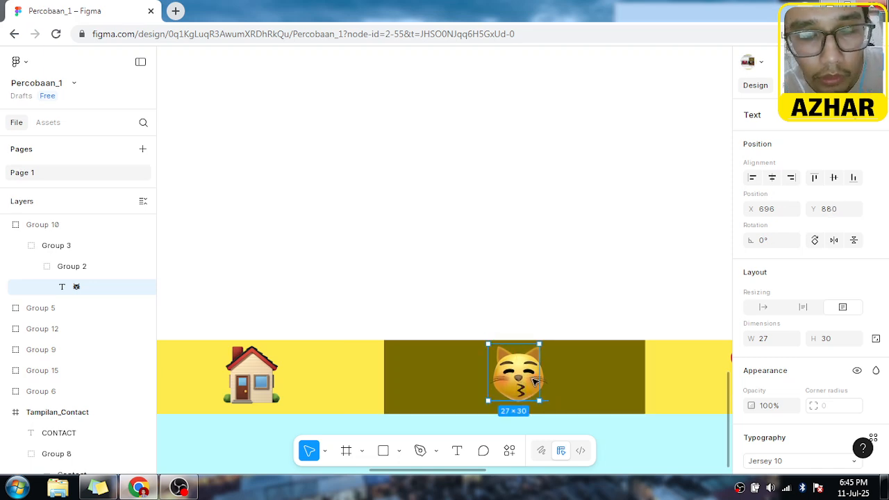
key(ctrl+v)
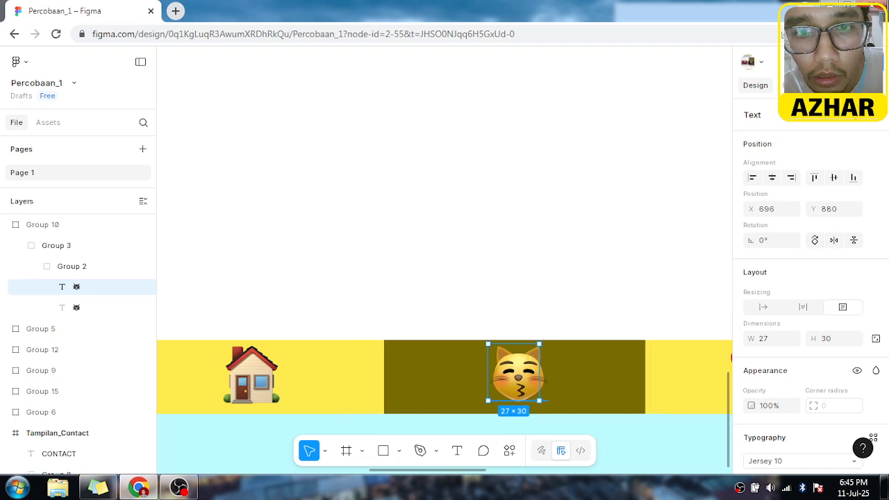
Step: Move the cat emoji copy from the Profile screen's navigation bar up to just below the Profile header, at X 797, Y 103
scroll(532, 317, right, 2)
scroll(529, 318, right, 5)
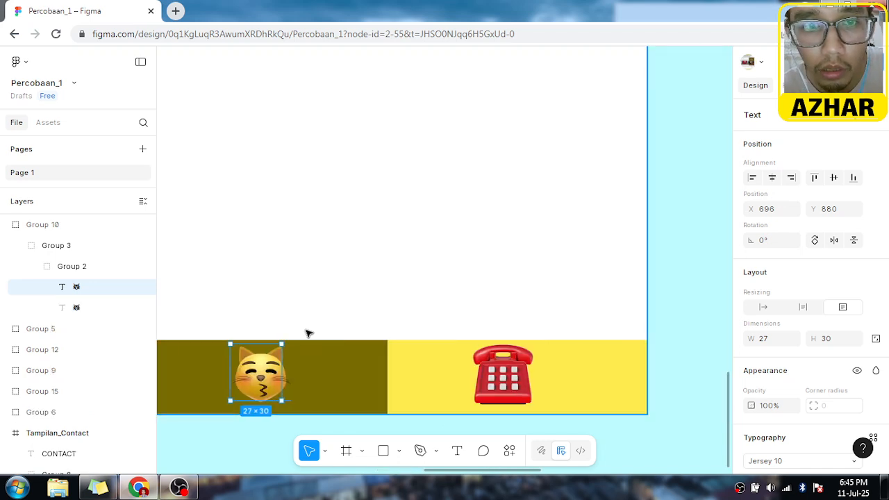
scroll(304, 336, down, 4)
scroll(299, 333, down, 3)
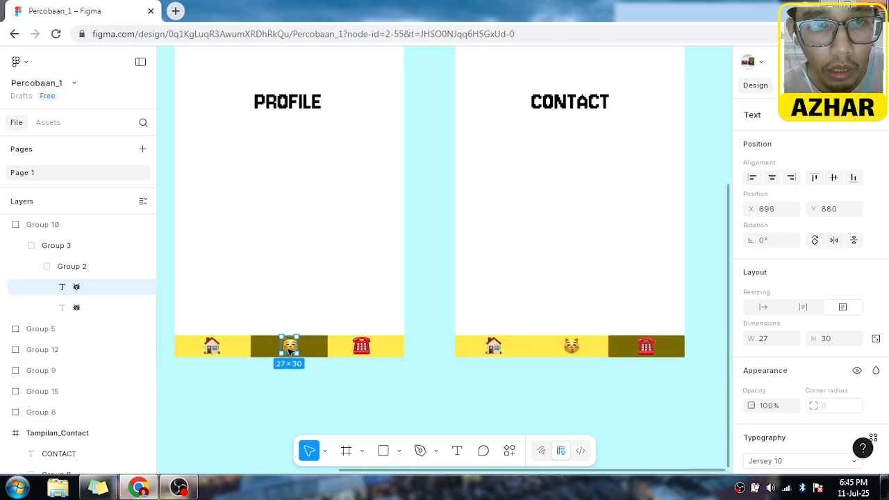
drag(291, 351, 337, 178)
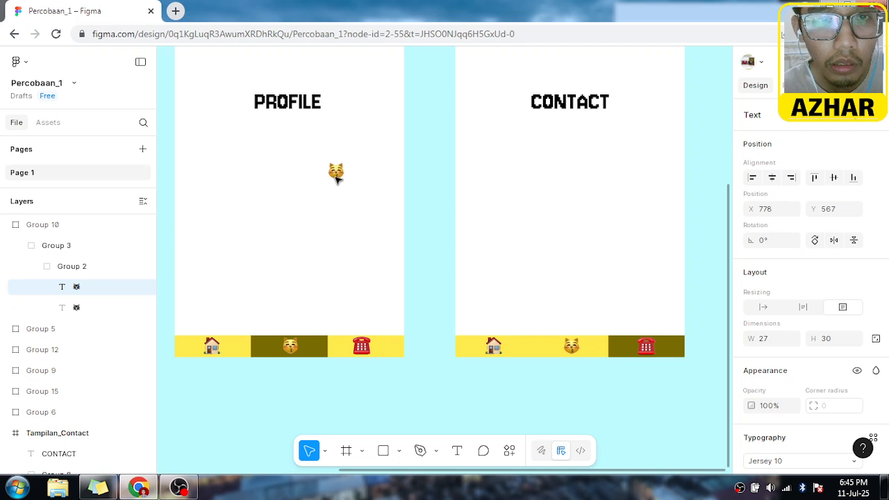
drag(728, 215, 726, 94)
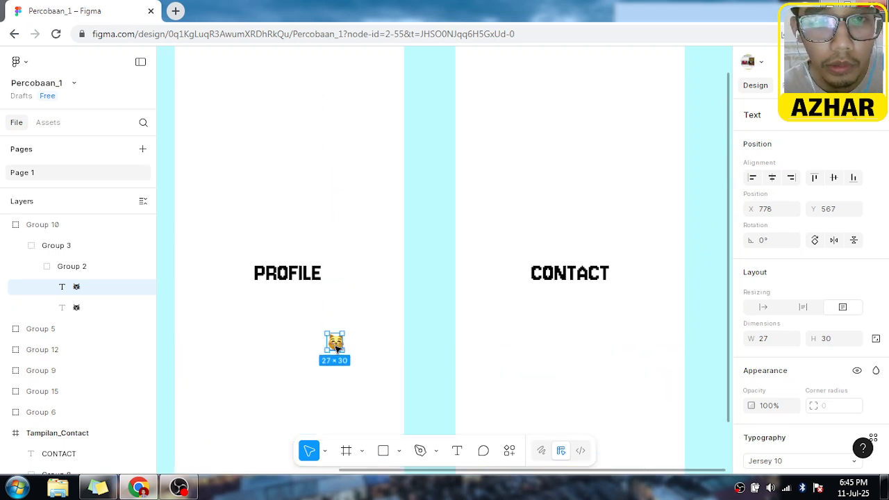
drag(335, 340, 340, 170)
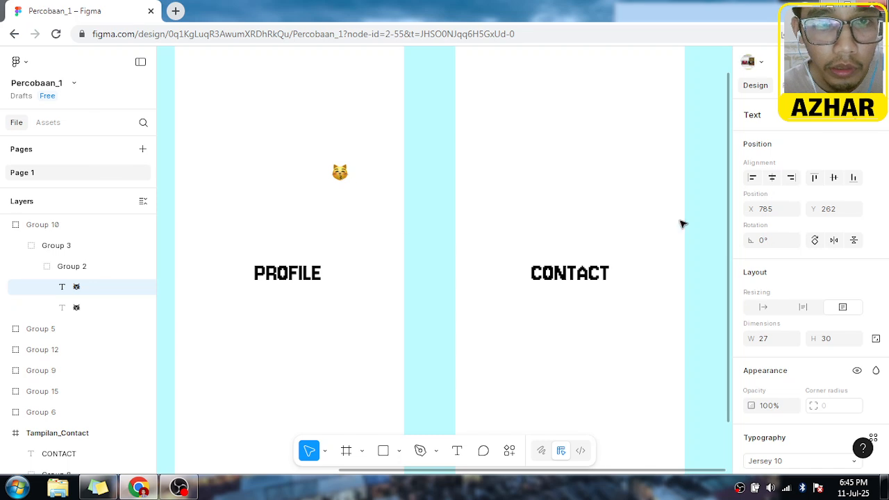
drag(730, 175, 726, 103)
scroll(377, 132, left, 2)
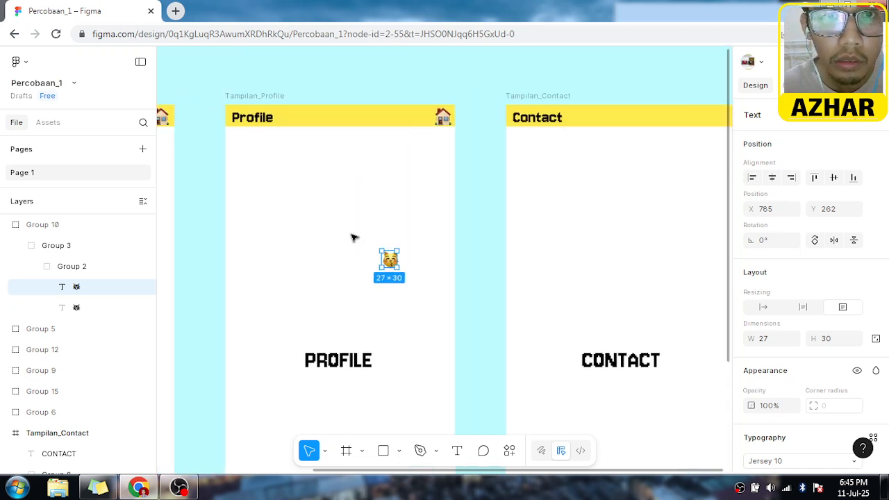
drag(391, 260, 399, 173)
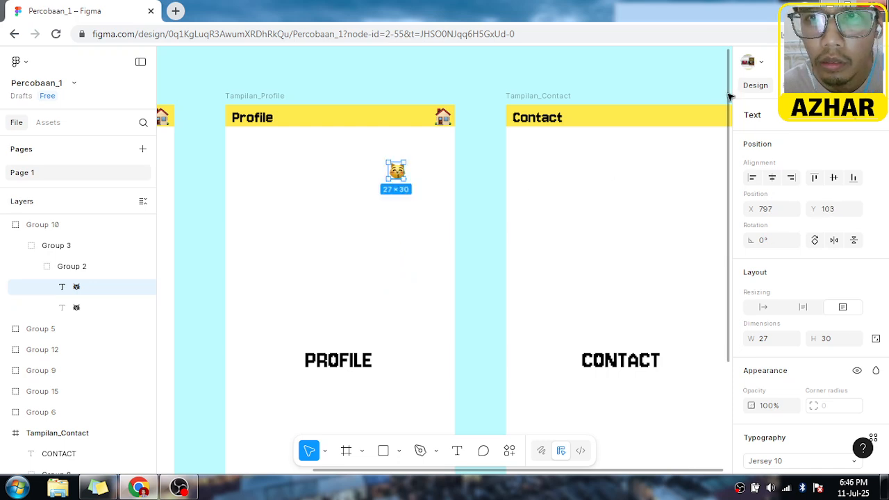
Step: Inspect the dimensions of the house emoji group in the Profile header and the extent of the group containing the cat emoji copy
scroll(543, 144, up, 1)
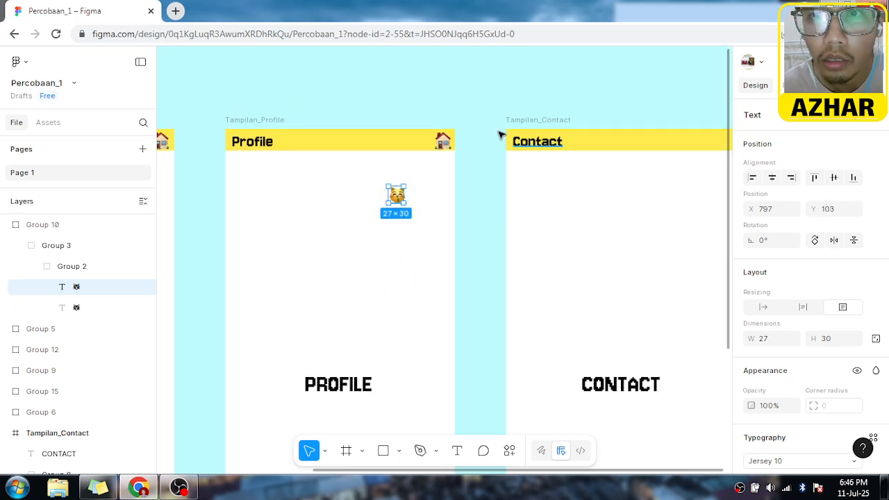
scroll(485, 135, left, 1)
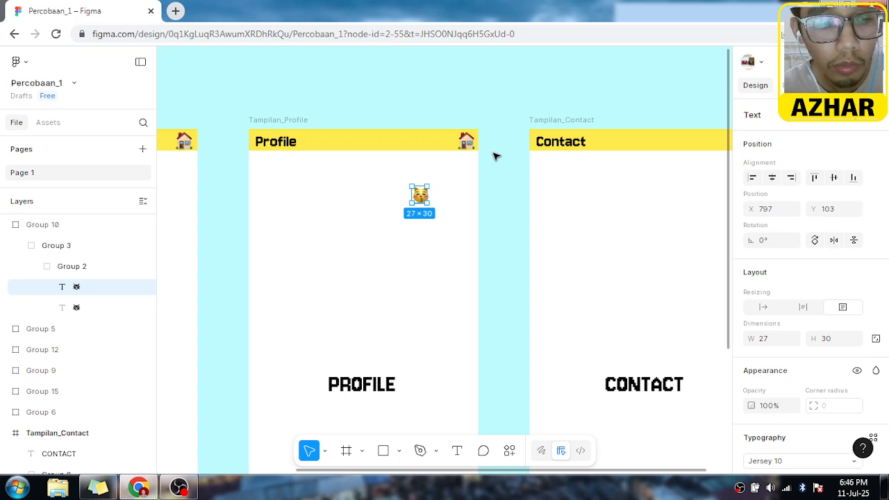
scroll(491, 160, up, 3)
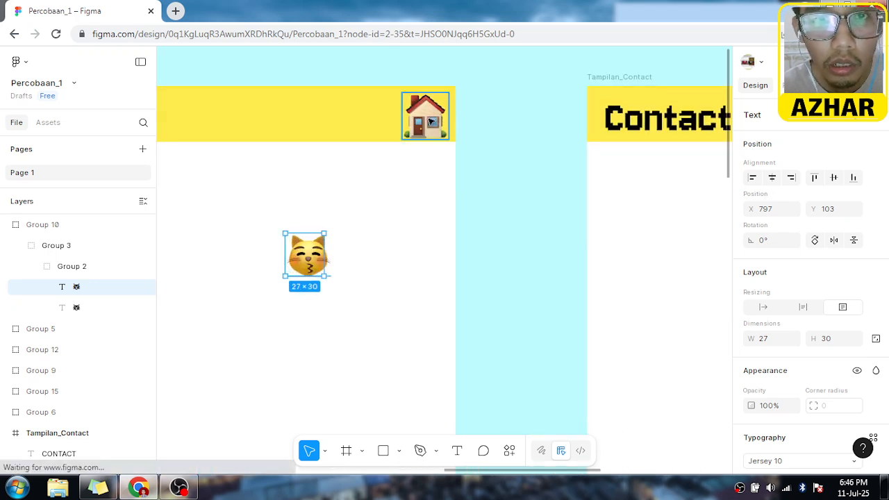
click(431, 122)
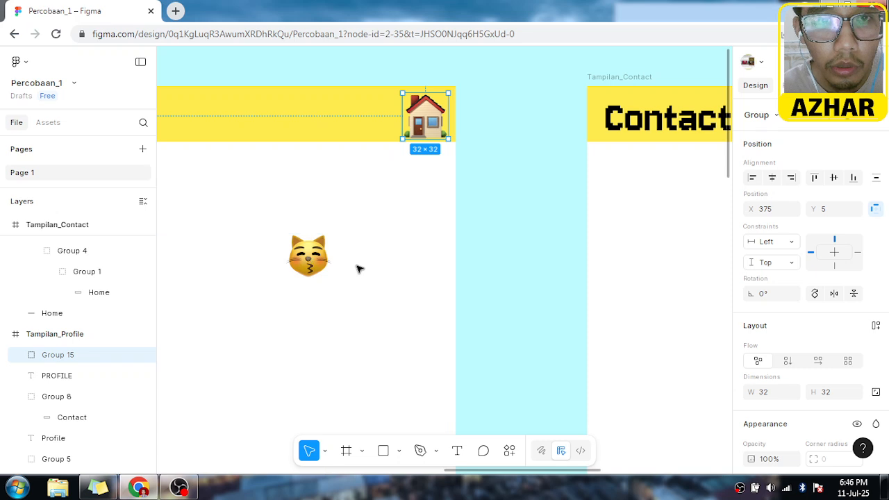
click(314, 265)
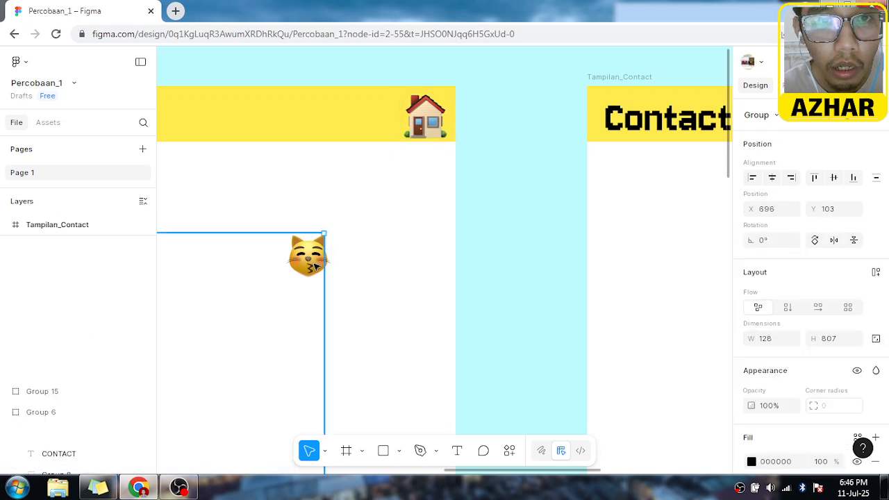
scroll(312, 258, down, 2)
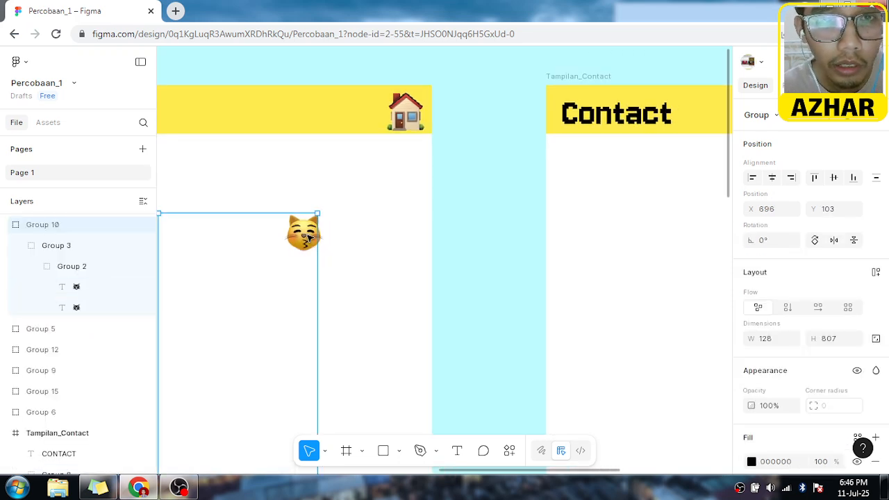
scroll(312, 240, down, 5)
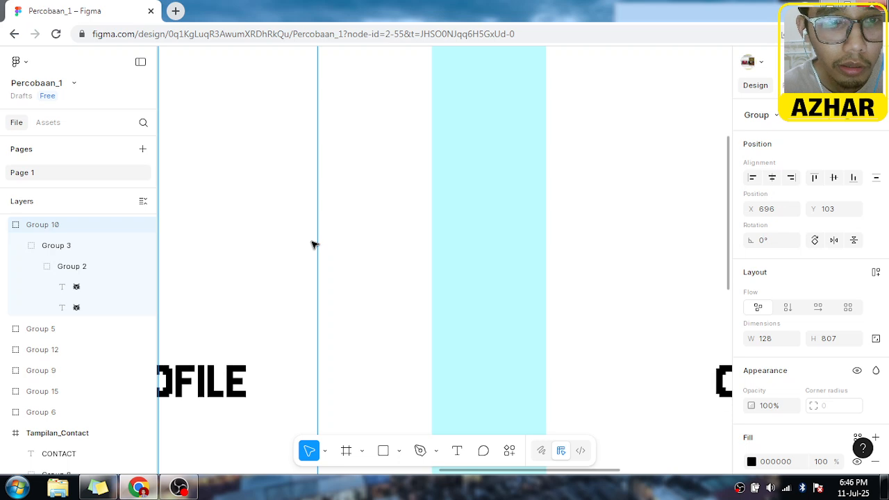
Step: Try to move the cat emoji group on the Tampilan_Profile frame to X 706, Y 91
scroll(339, 261, left, 3)
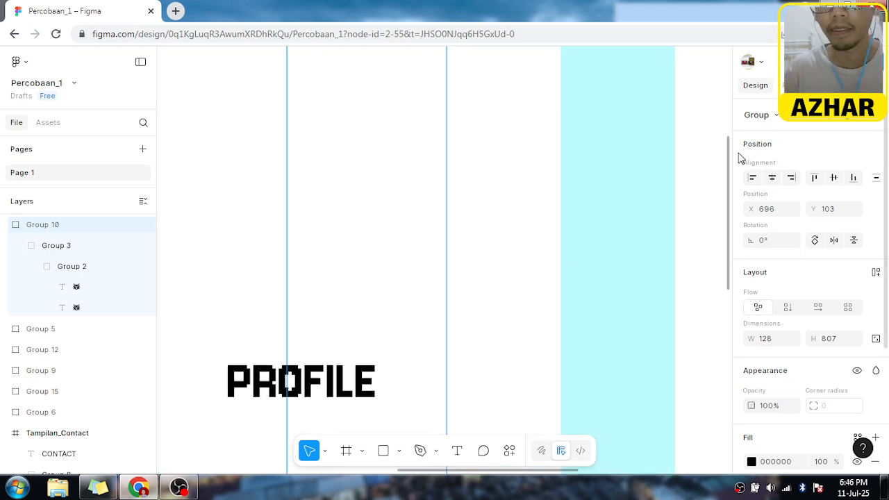
drag(730, 159, 729, 116)
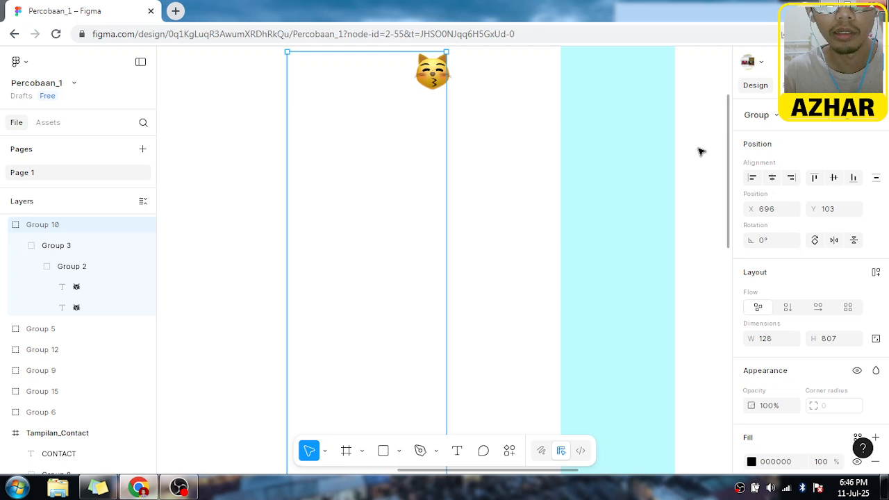
scroll(683, 171, down, 4)
scroll(667, 188, down, 2)
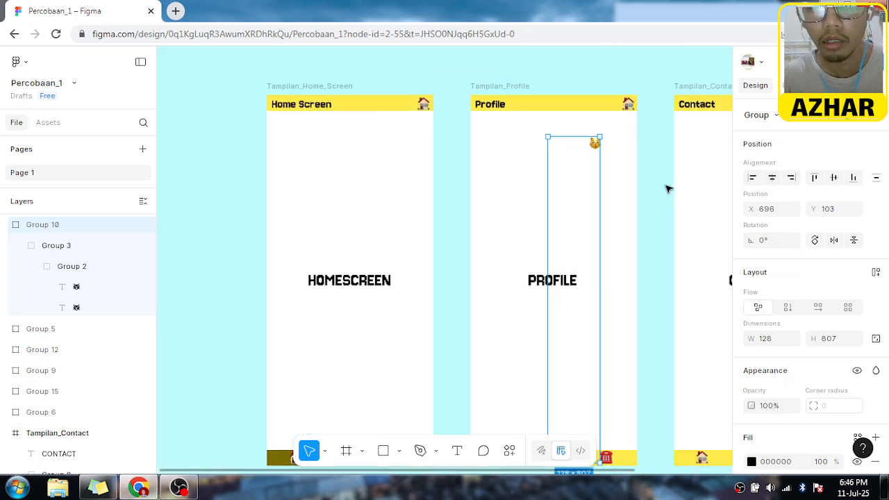
scroll(667, 188, down, 2)
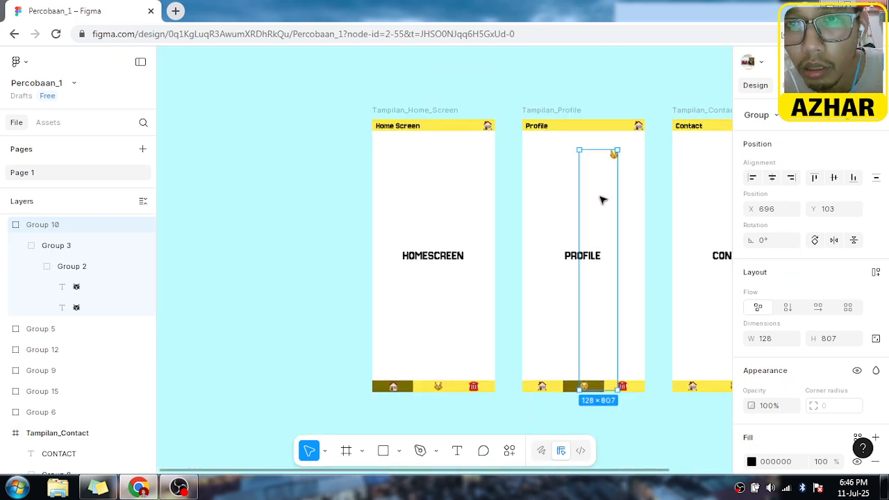
drag(563, 182, 603, 196)
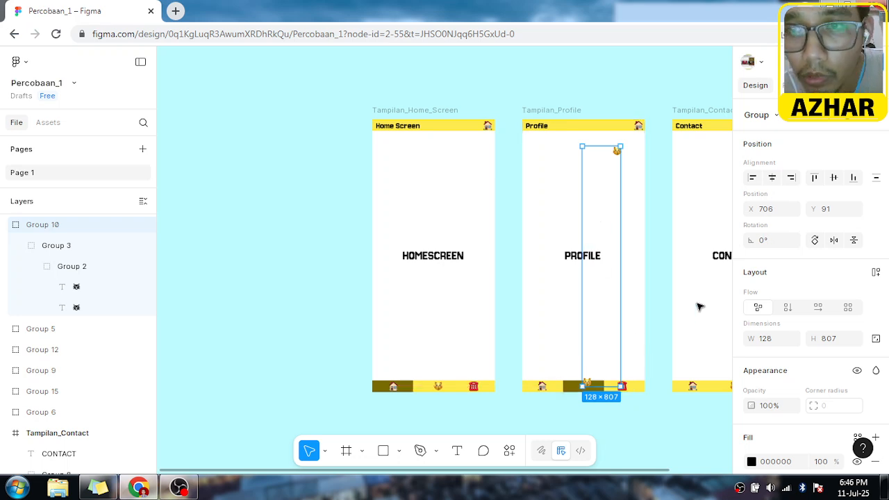
key(ctrl+z)
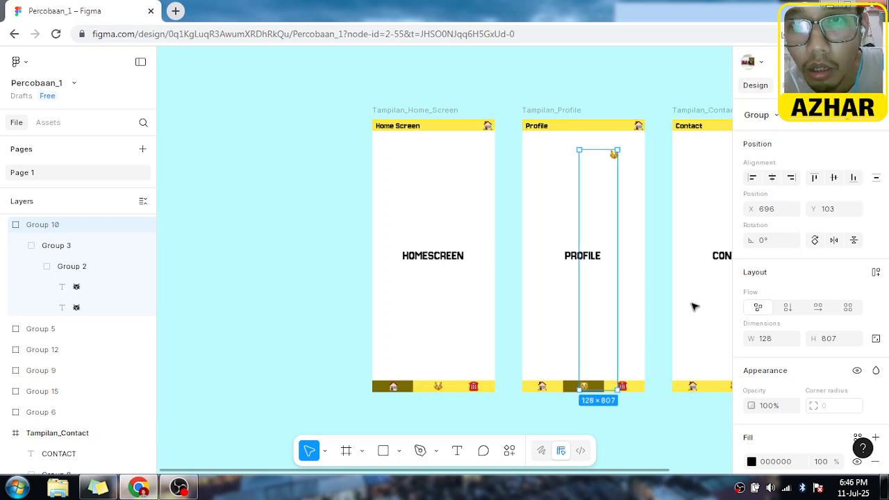
Step: Select the cat emoji group on the Tampilan_Profile frame and examine how far its bounds extend down the frame
click(656, 179)
scroll(646, 152, up, 2)
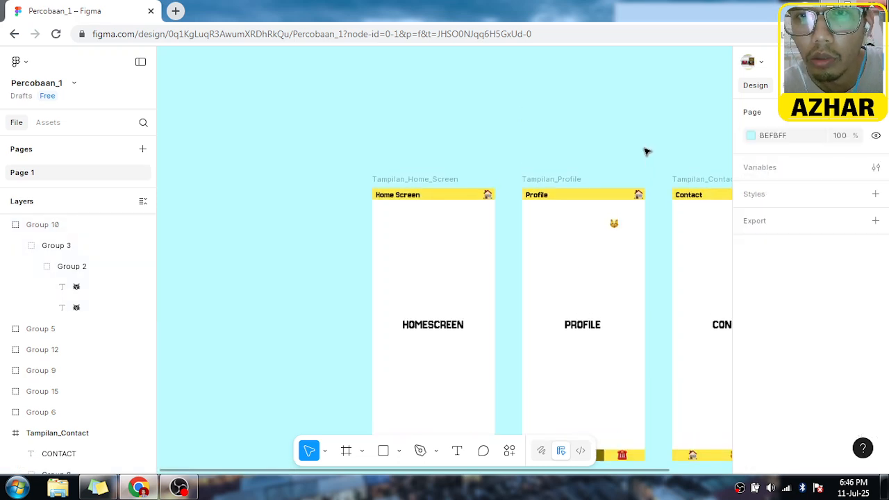
scroll(629, 243, left, 4)
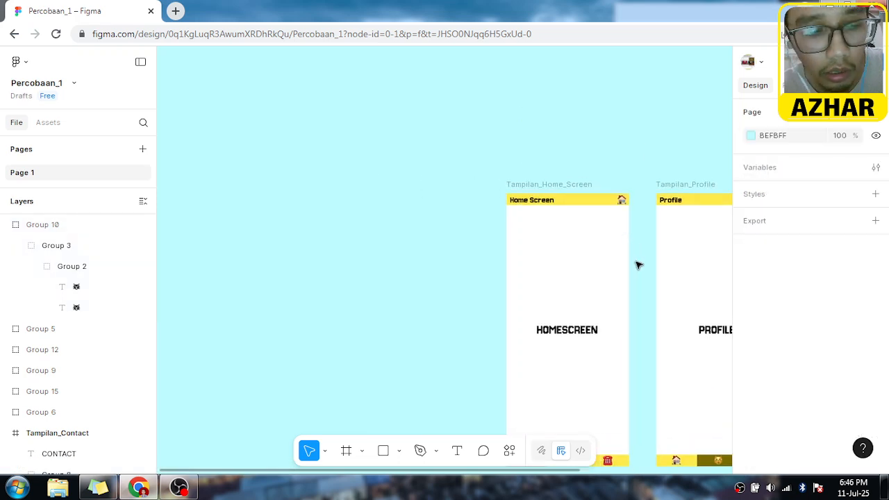
scroll(685, 317, right, 2)
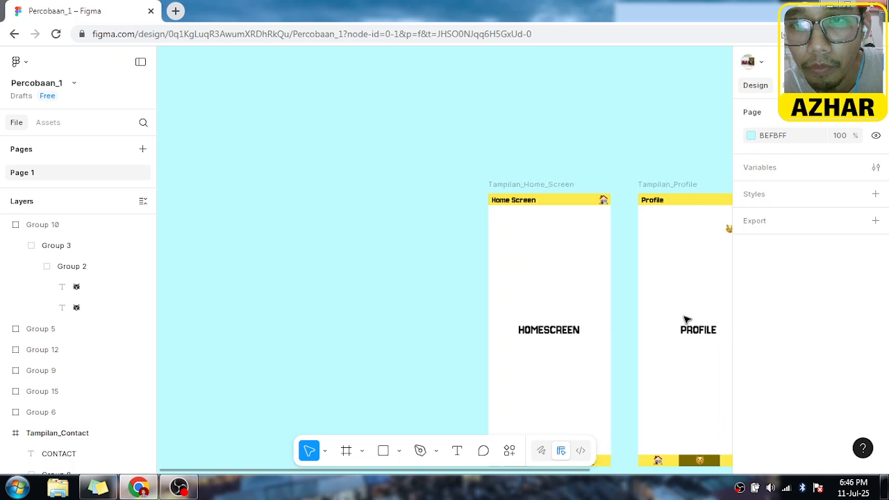
scroll(684, 318, right, 4)
scroll(607, 244, up, 2)
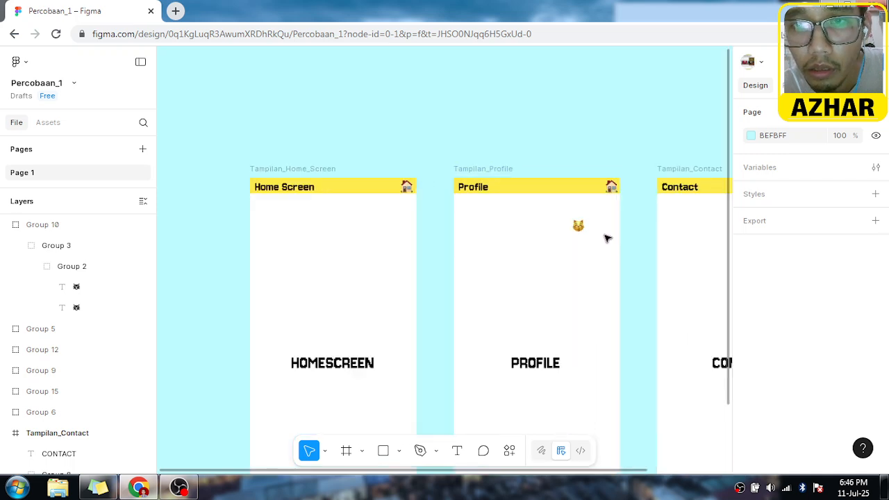
scroll(587, 229, up, 6)
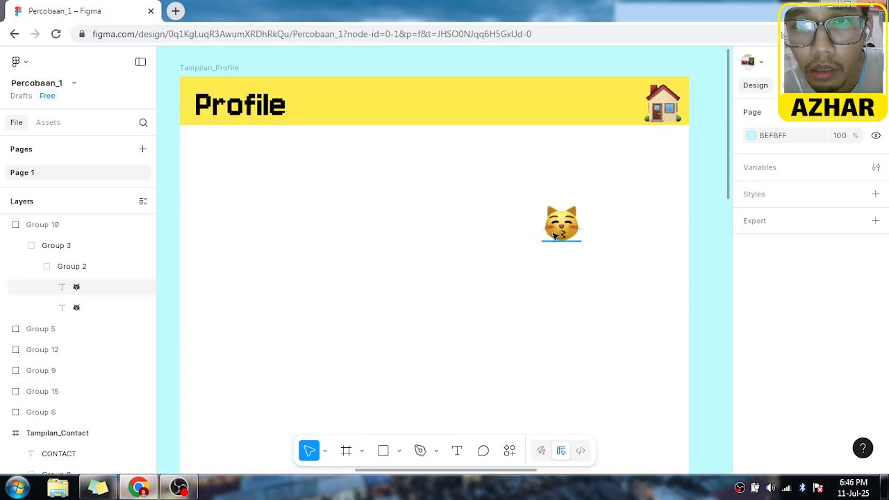
click(561, 224)
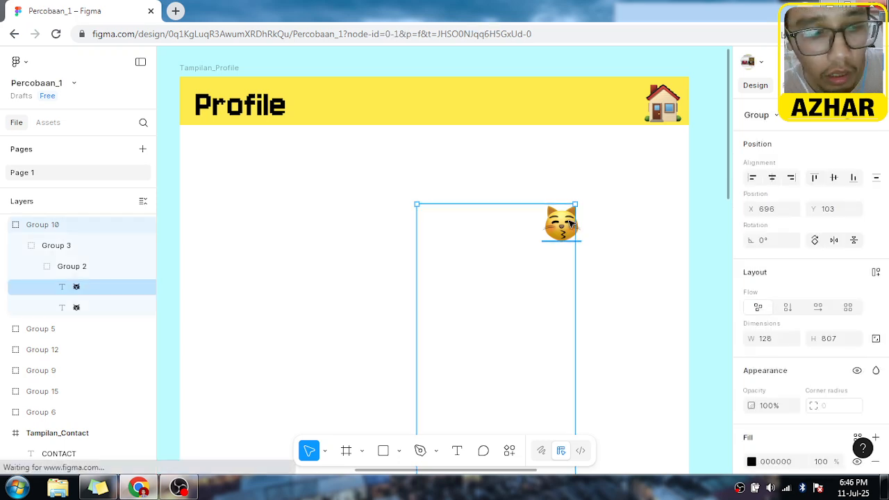
key(Escape)
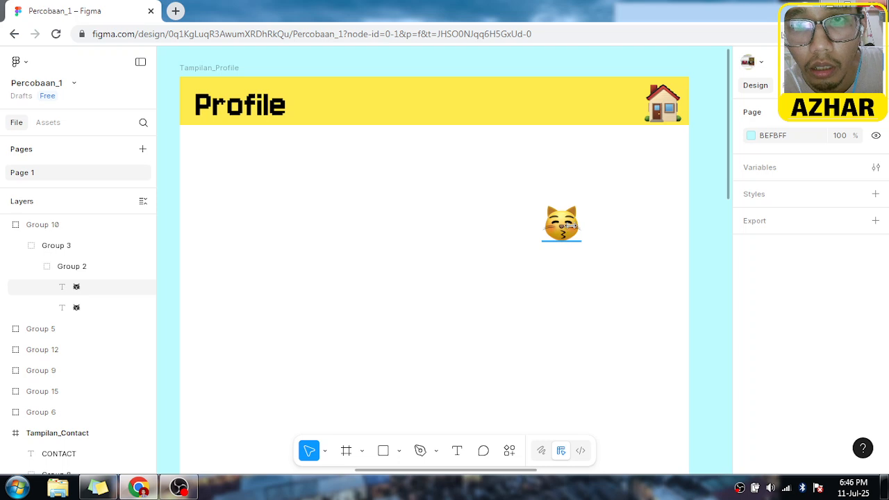
click(569, 224)
scroll(541, 264, down, 1)
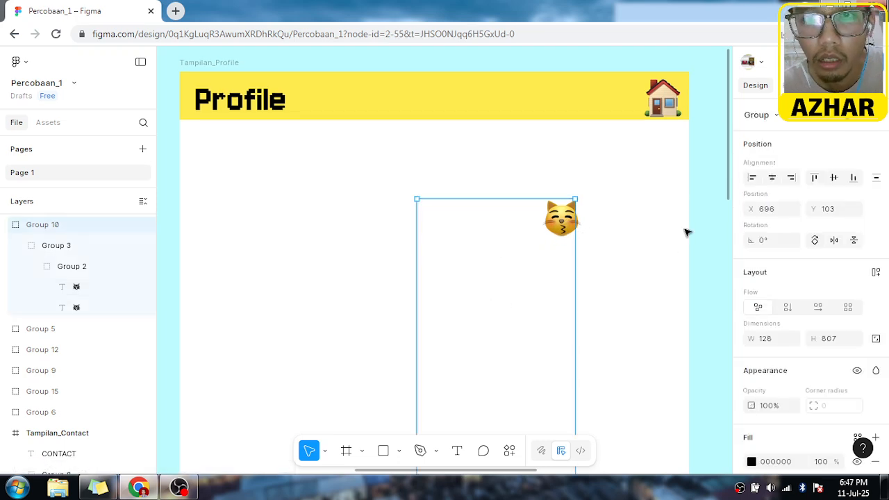
scroll(650, 221, down, 5)
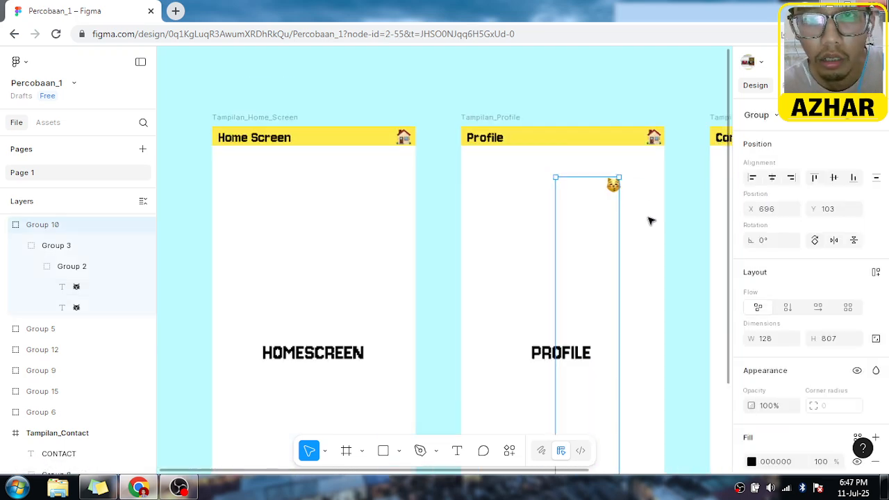
scroll(650, 221, down, 2)
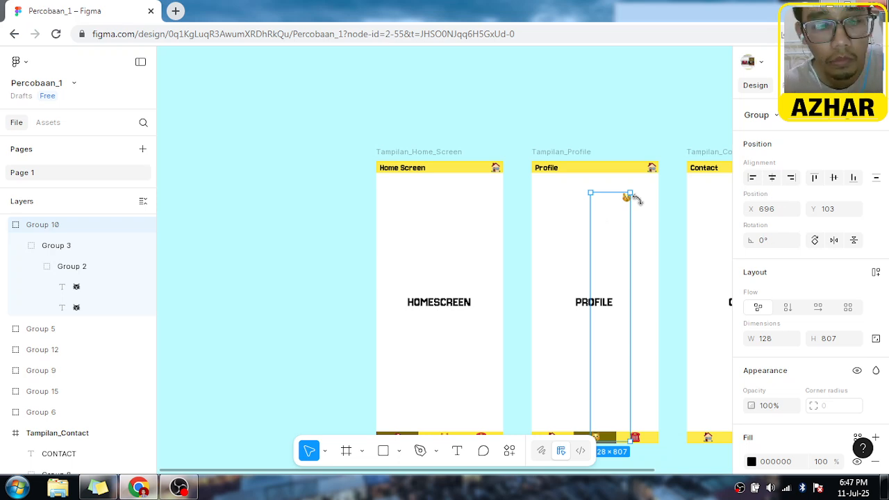
key(ctrl+z)
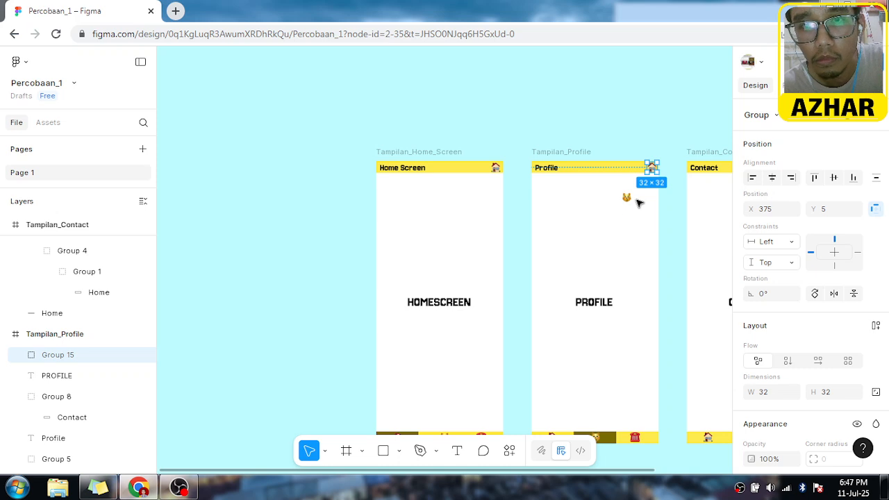
Step: Try to delete the group containing both cat emojis from the Tampilan_Profile frame, checking the effect on the navigation bar
scroll(672, 201, left, 2)
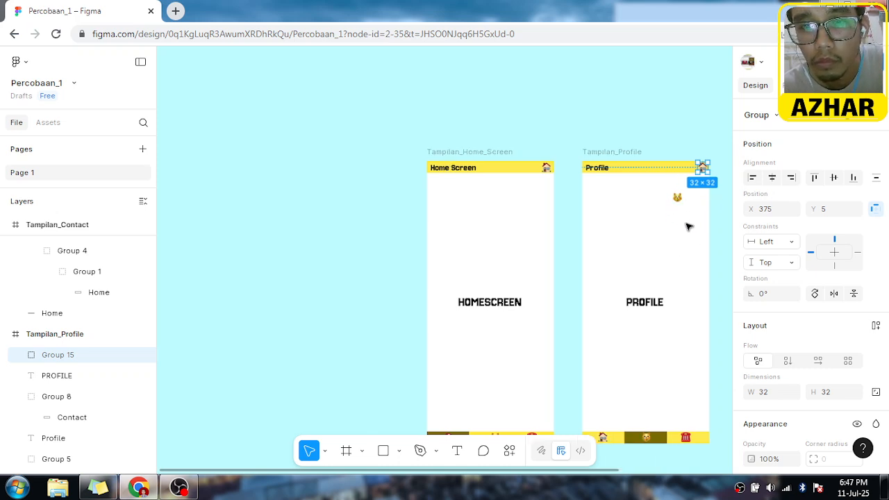
scroll(684, 229, up, 3)
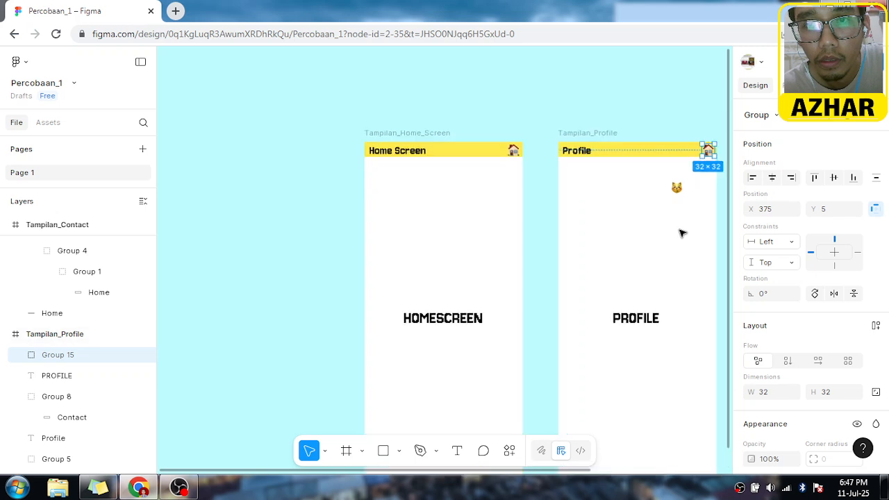
scroll(675, 185, up, 5)
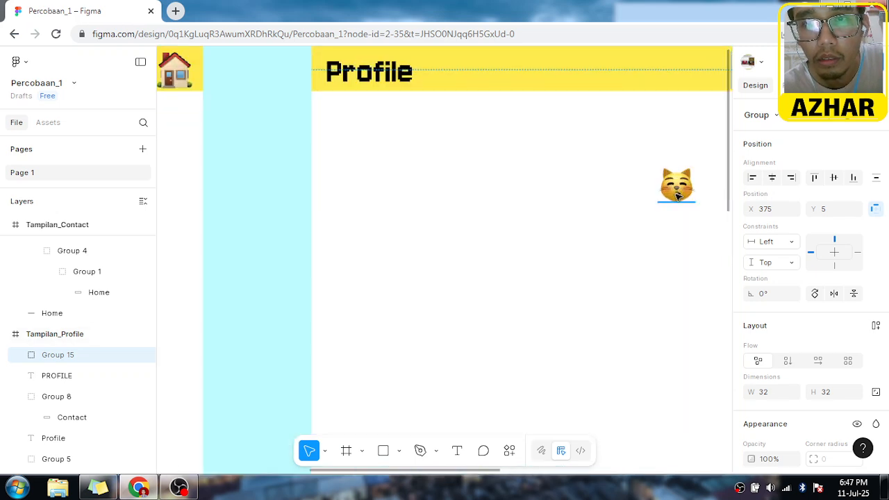
scroll(677, 196, up, 2)
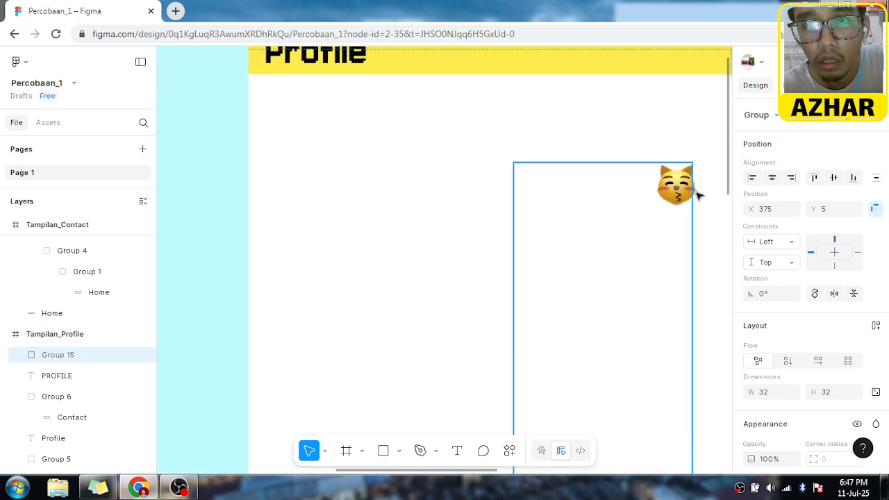
click(696, 194)
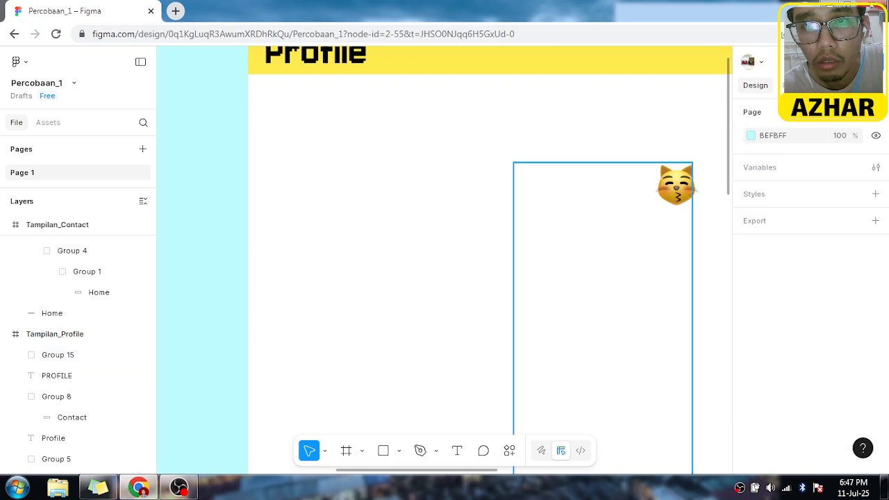
click(688, 195)
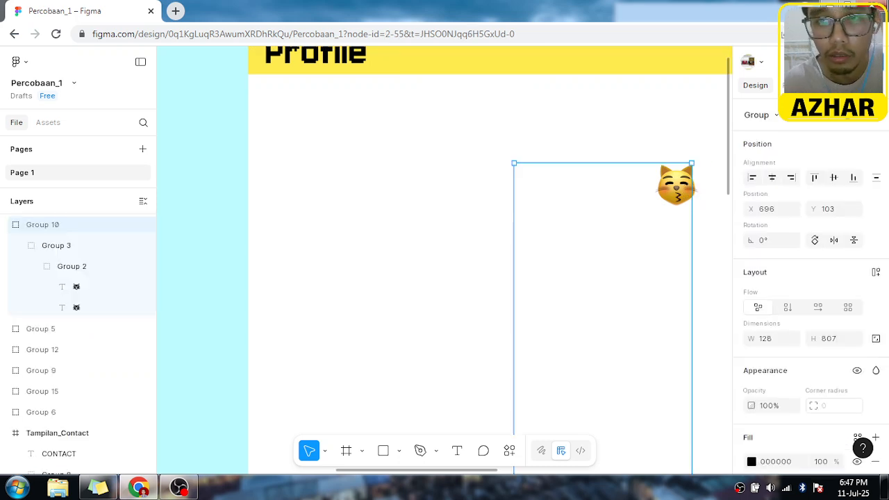
click(691, 199)
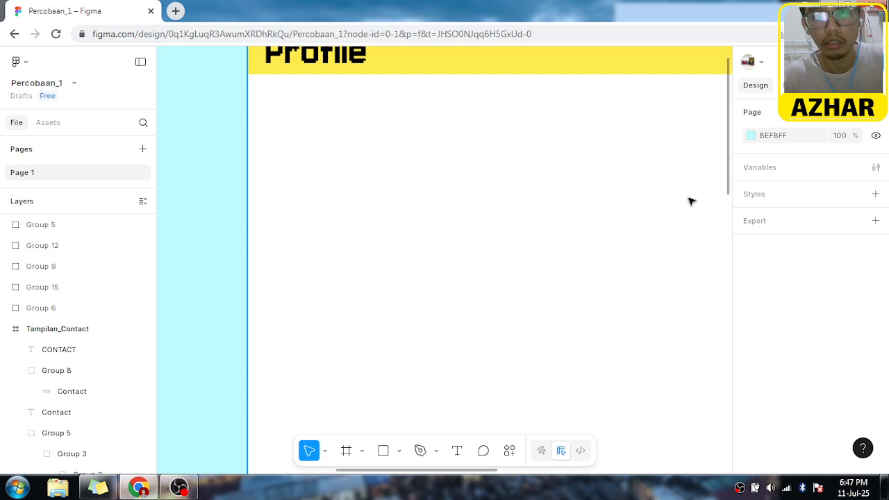
scroll(690, 202, down, 5)
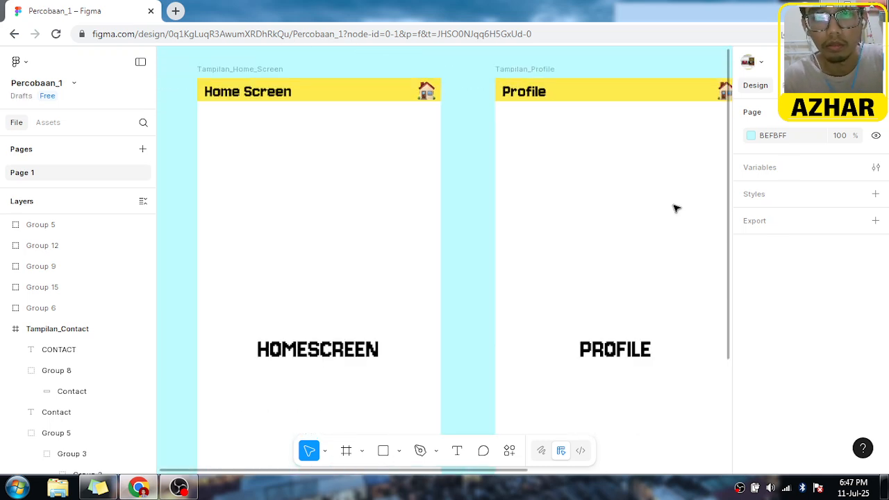
scroll(676, 208, down, 4)
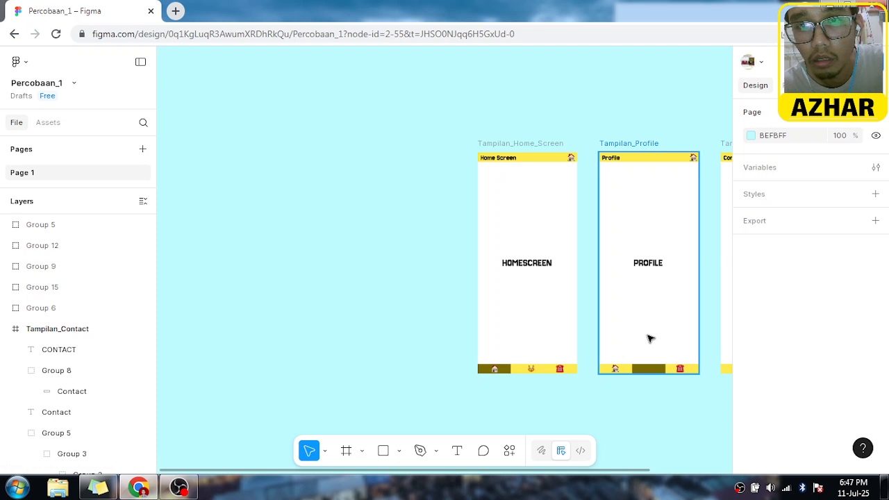
key(ctrl+v)
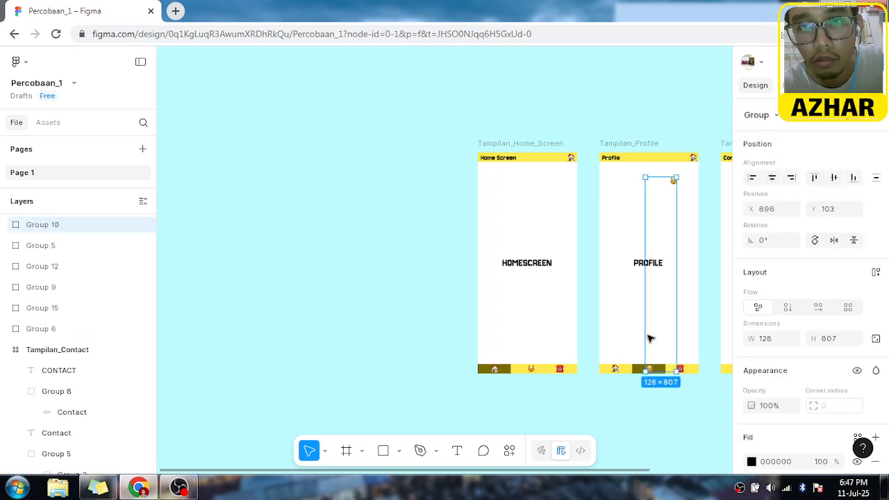
click(650, 338)
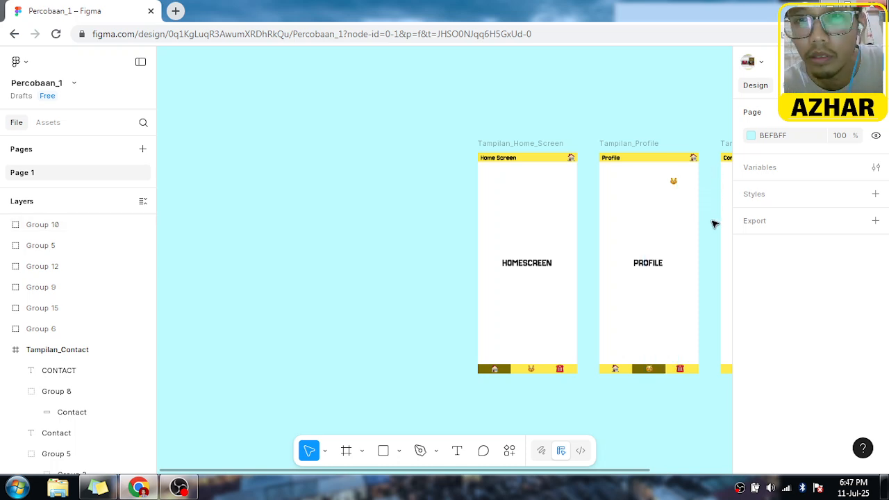
Step: Select the group containing the stray cat emoji in the upper part of the Tampilan_Profile frame
scroll(714, 223, left, 3)
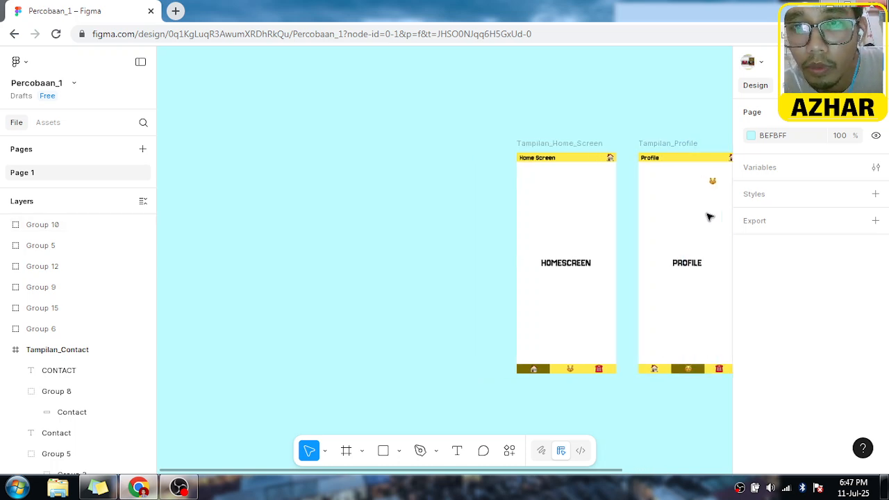
scroll(708, 216, right, 3)
scroll(646, 184, up, 5)
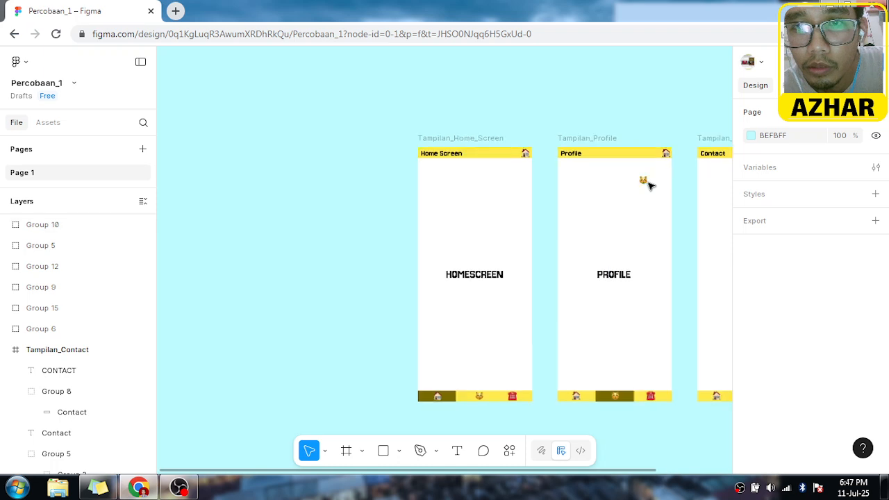
scroll(645, 179, up, 5)
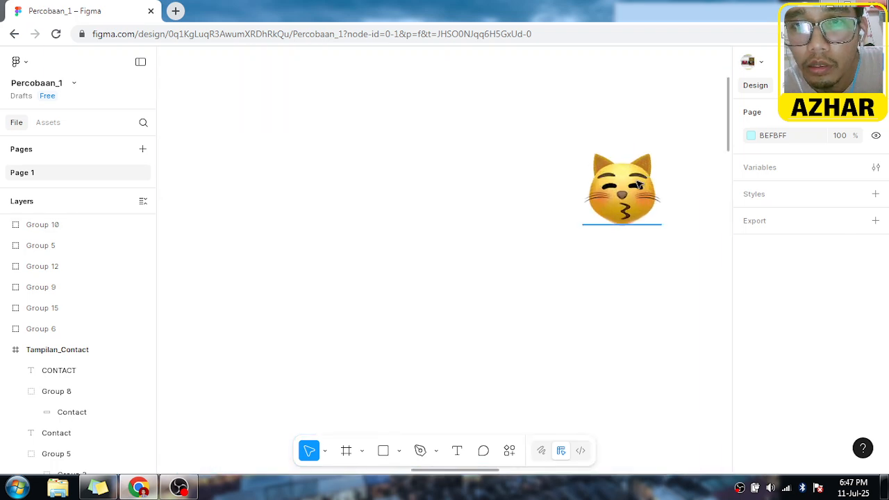
scroll(660, 202, left, 5)
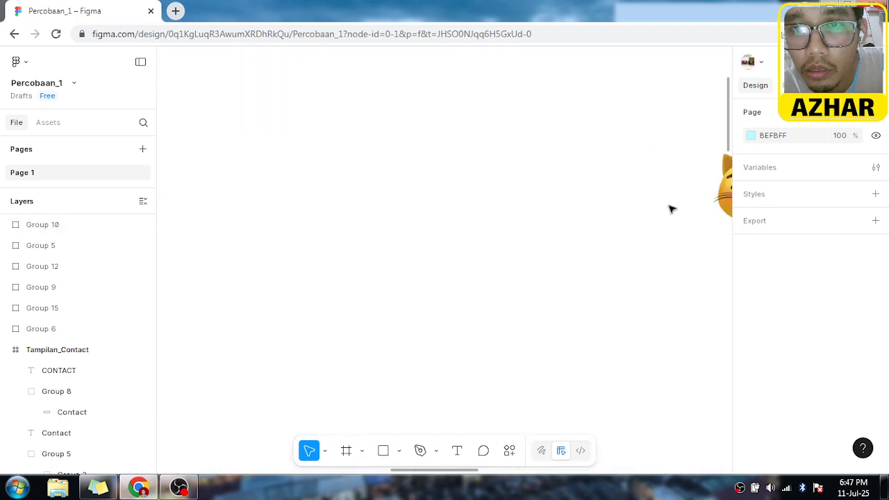
scroll(671, 220, left, 2)
scroll(671, 220, left, 1)
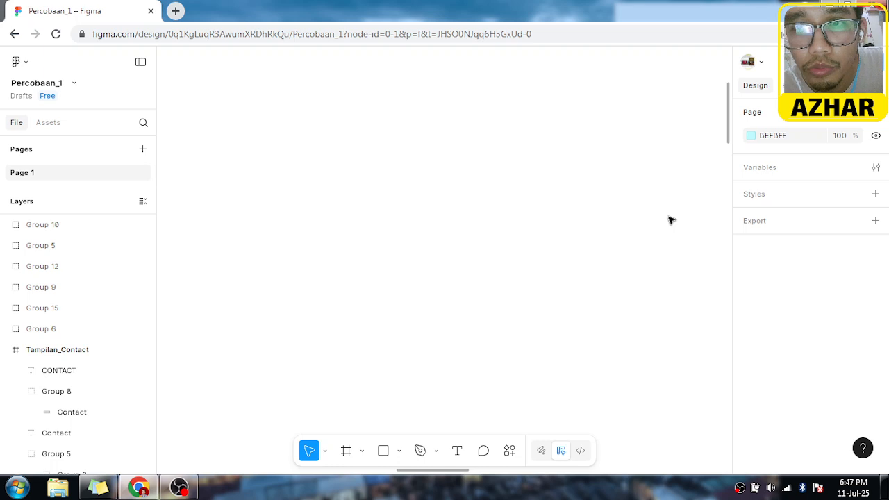
scroll(667, 216, right, 4)
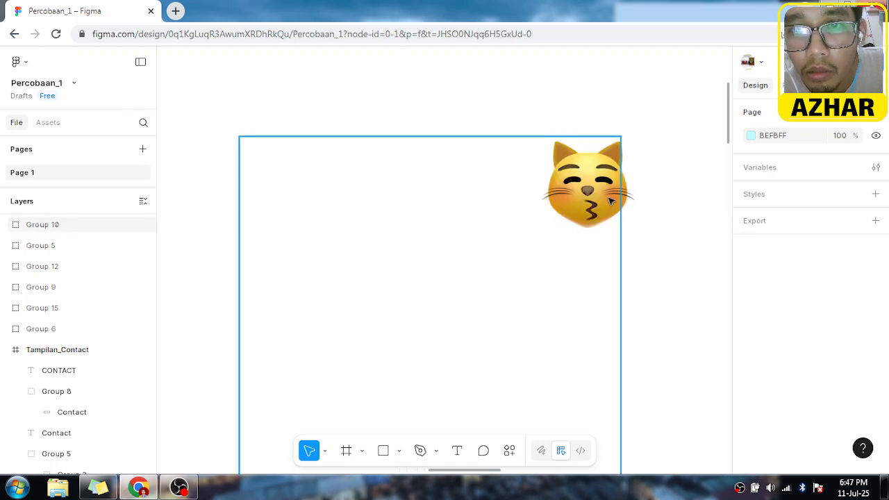
click(601, 198)
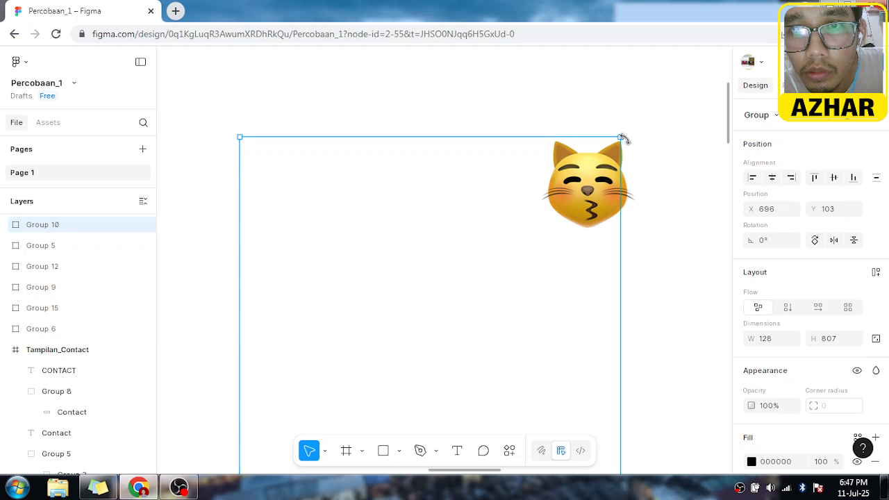
Step: Try to shrink the cat emoji group on the Tampilan_Profile frame to 105 × 780 by its upper corner
drag(619, 137, 552, 218)
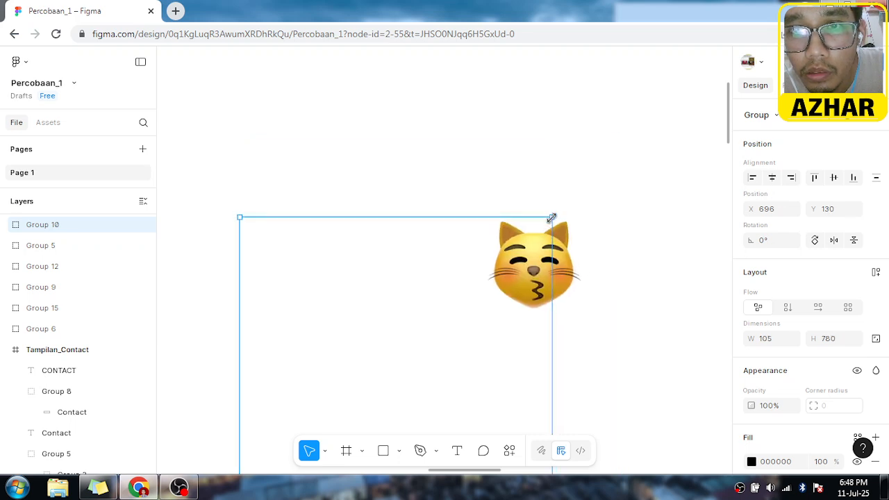
key(ctrl+z)
click(592, 253)
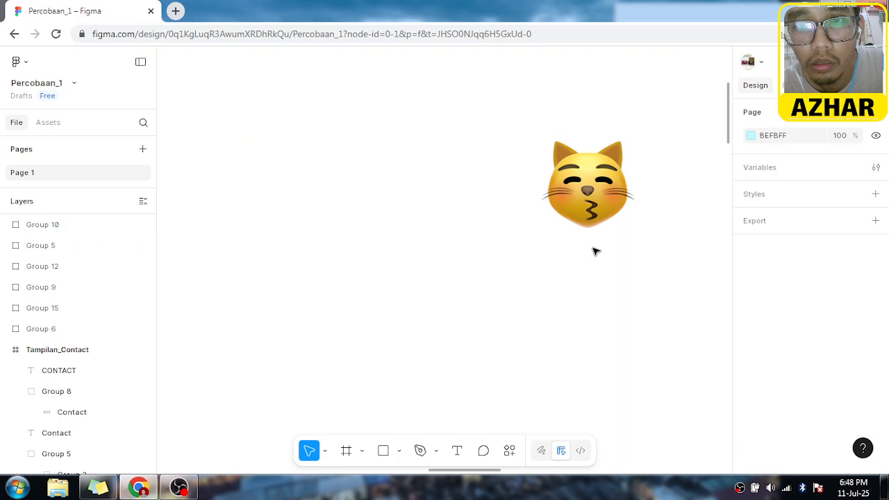
Step: Select the stray cat emoji text inside its group and move it to X 819, Y 78 on the Tampilan_Profile frame
click(595, 248)
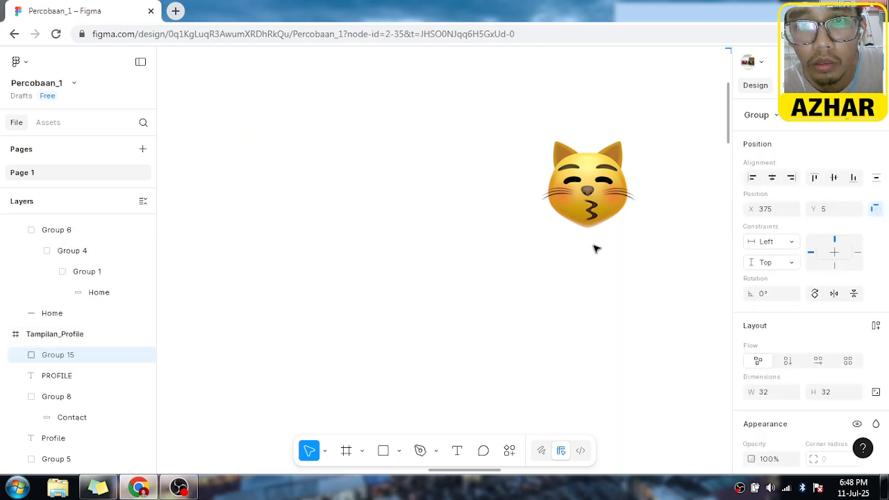
key(Return)
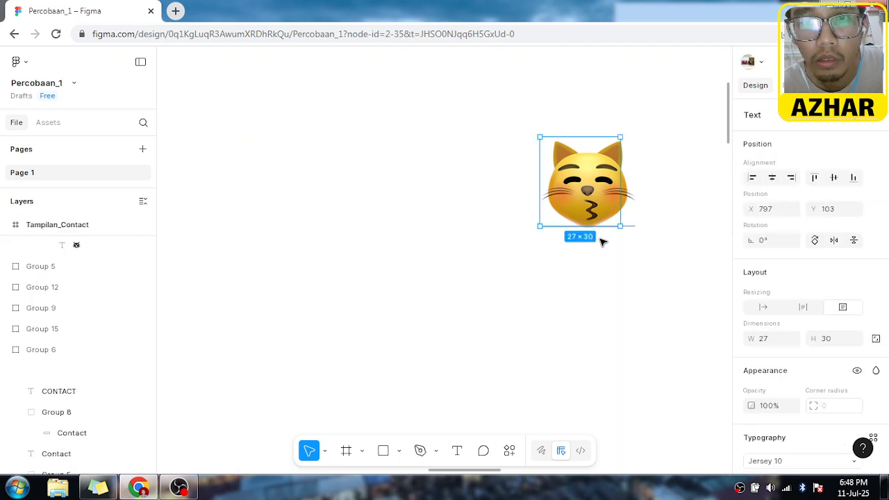
key(ctrl+d)
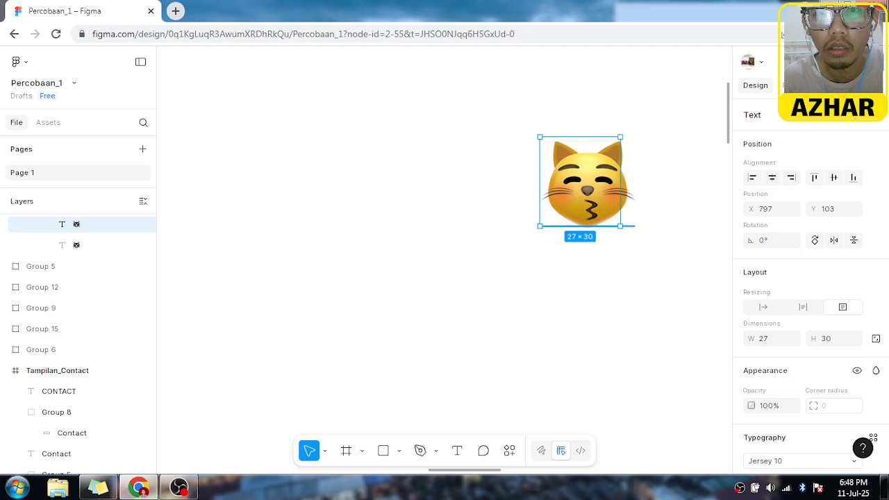
drag(585, 207, 653, 130)
scroll(621, 218, down, 5)
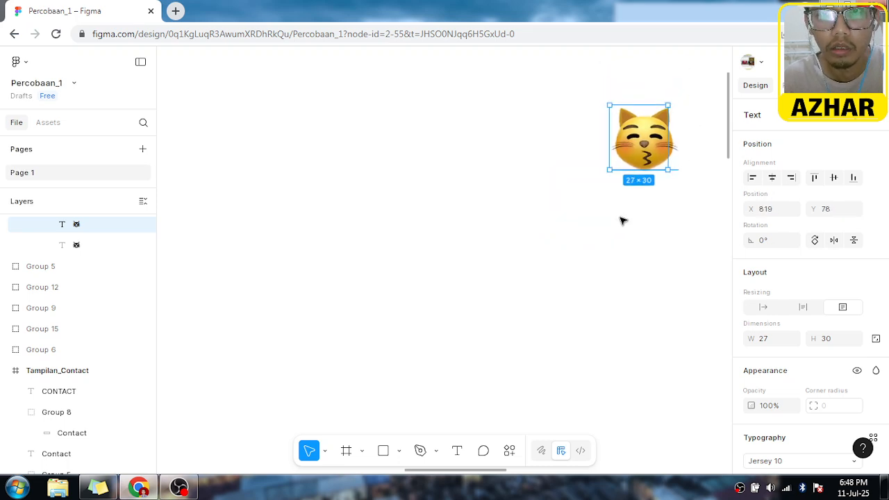
scroll(623, 219, down, 3)
scroll(621, 243, down, 2)
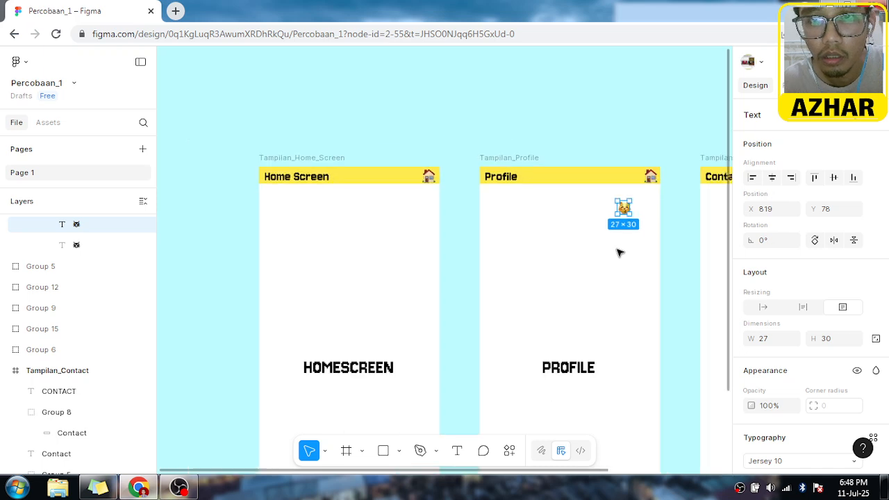
scroll(618, 255, down, 2)
scroll(617, 253, down, 2)
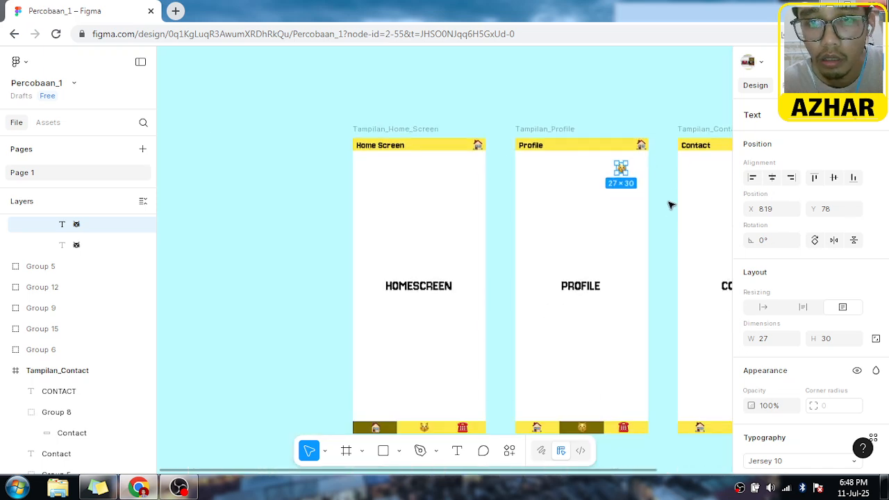
scroll(660, 153, left, 1)
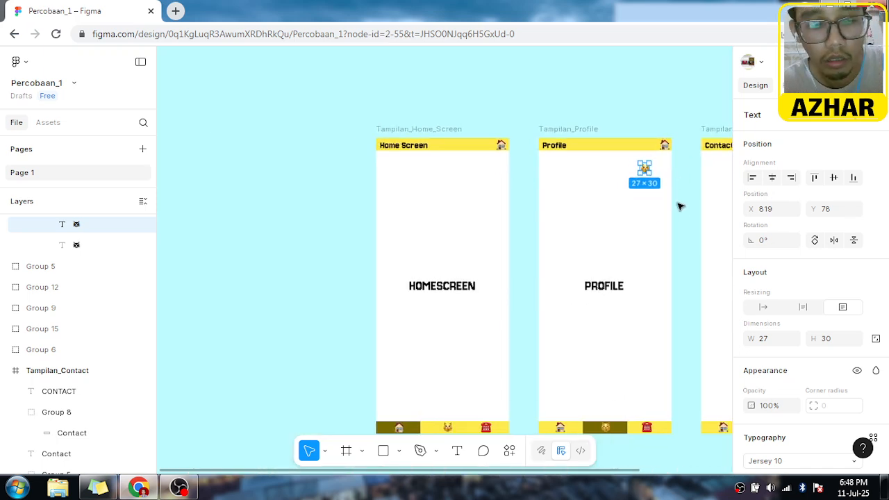
Step: Copy the stray cat emoji character below the Profile header and delete it from its text layer
scroll(680, 206, up, 1)
scroll(680, 206, up, 1)
scroll(641, 132, up, 2)
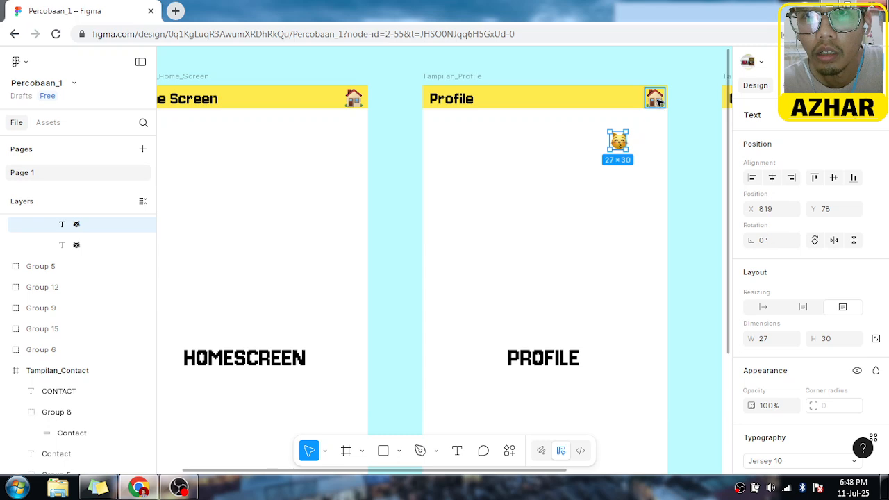
scroll(660, 109, up, 5)
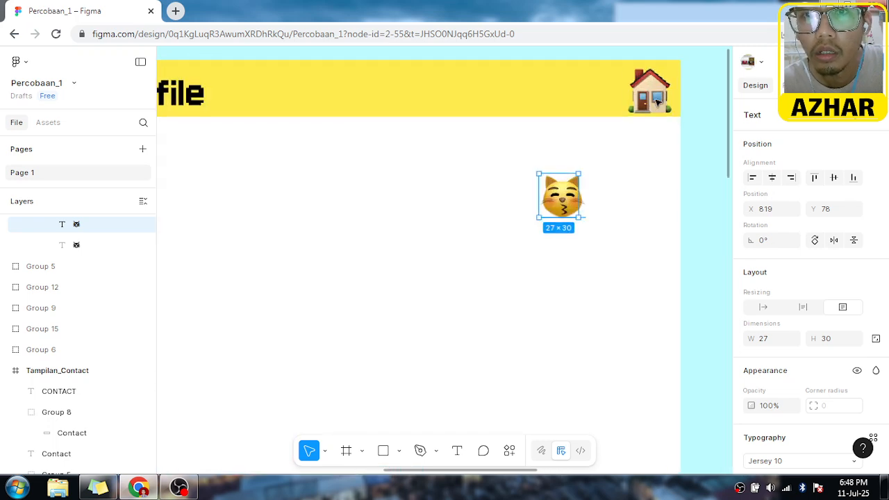
double_click(565, 193)
key(ctrl+c)
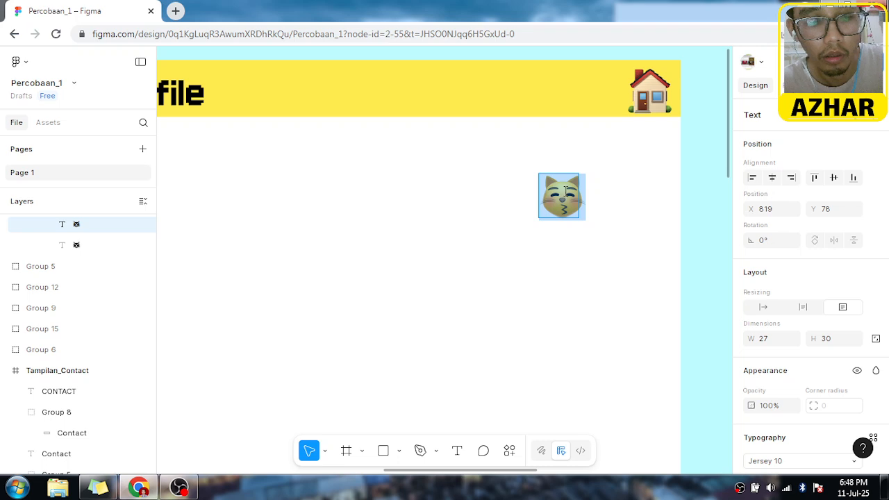
key(BackSpace)
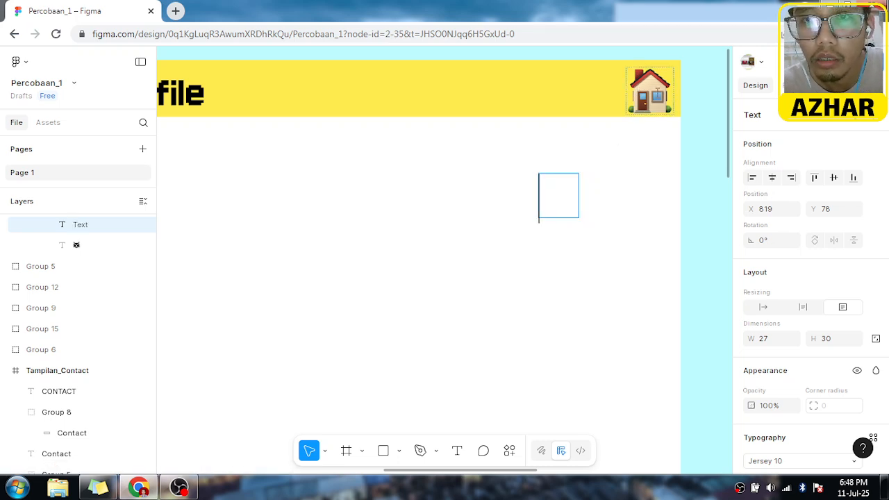
Step: Replace the house emoji in the Tampilan_Profile header with the copied cat emoji
click(653, 91)
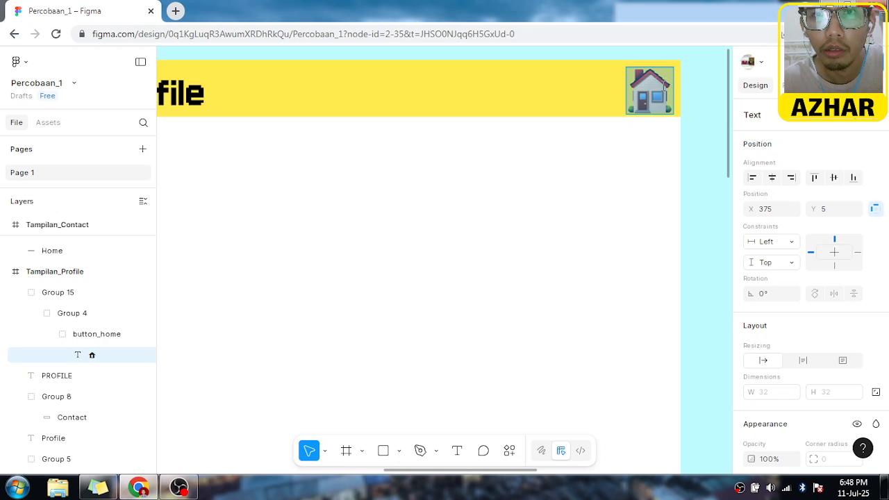
scroll(443, 257, left, 1)
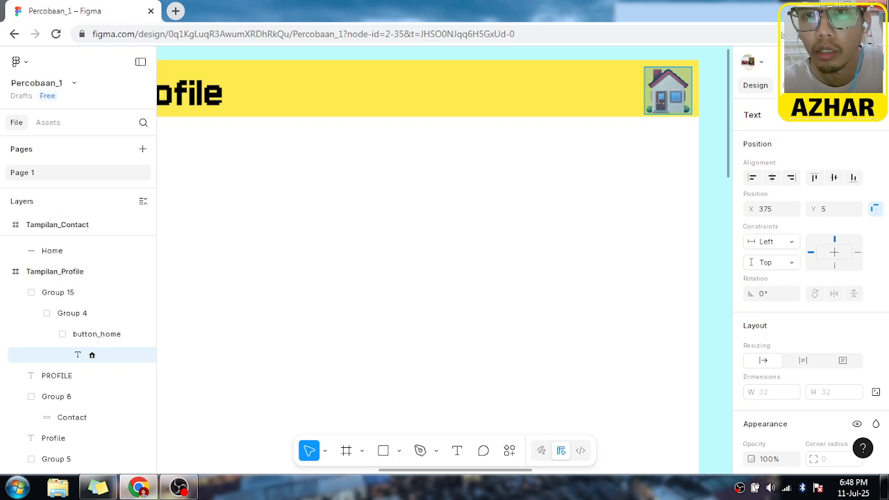
scroll(662, 105, left, 4)
scroll(662, 111, left, 4)
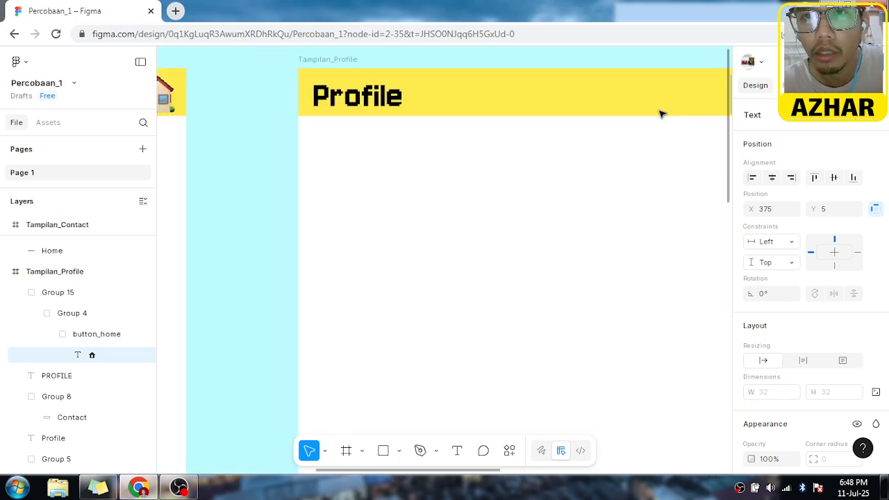
scroll(665, 118, right, 8)
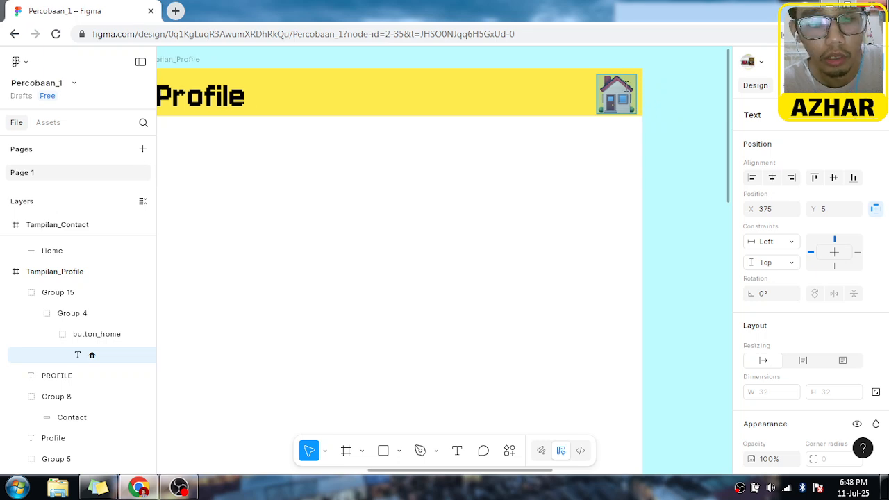
key(ctrl+v)
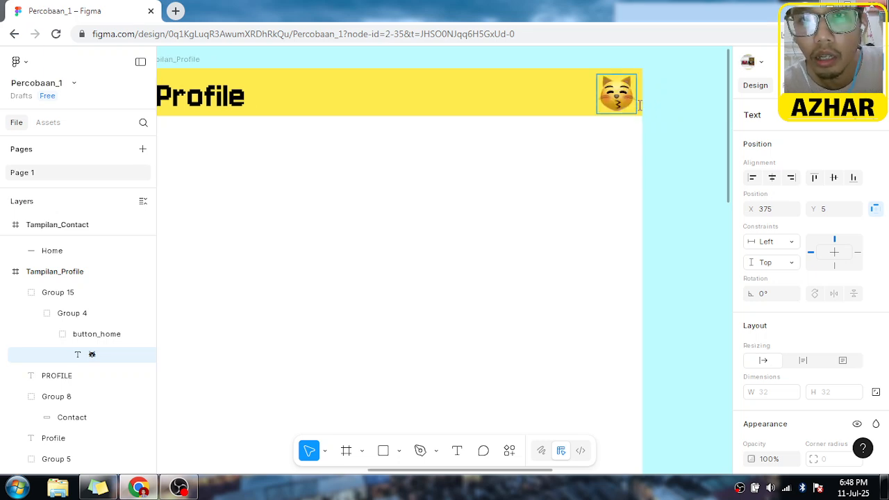
key(Escape)
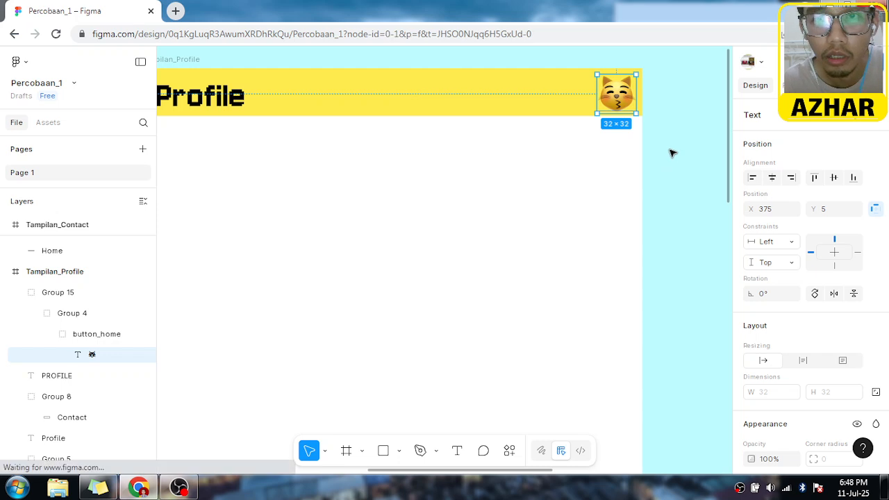
click(673, 153)
Step: Copy the telephone emoji group from the Tampilan_Profile navigation bar, leaving the original in place
scroll(671, 157, down, 2)
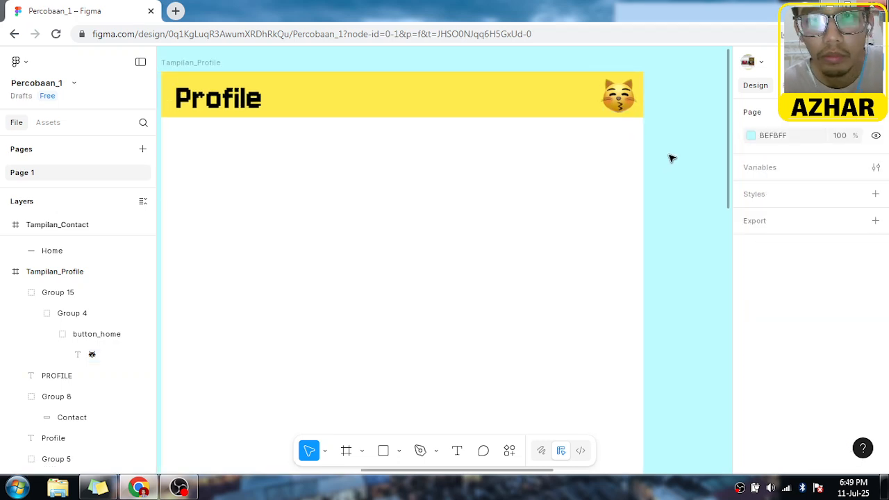
scroll(670, 158, right, 1)
scroll(666, 158, down, 5)
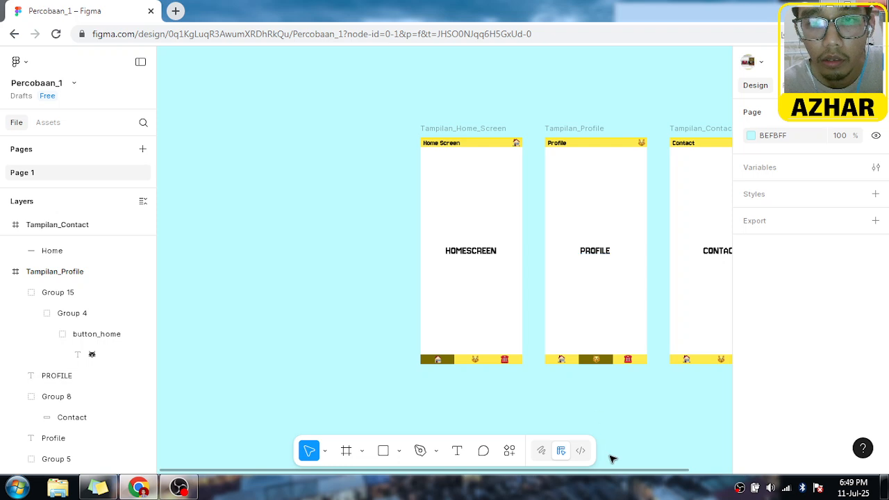
drag(618, 472, 697, 479)
scroll(562, 383, left, 3)
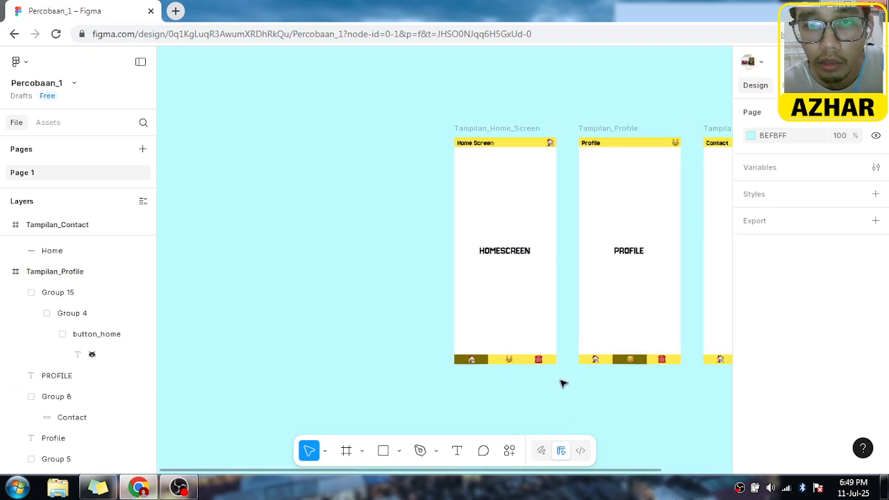
scroll(642, 417, up, 2)
scroll(668, 350, up, 5)
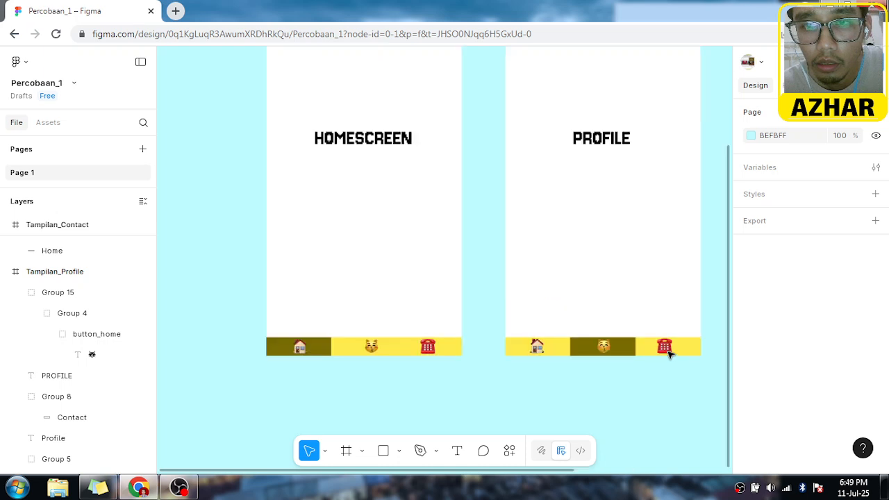
scroll(668, 352, up, 3)
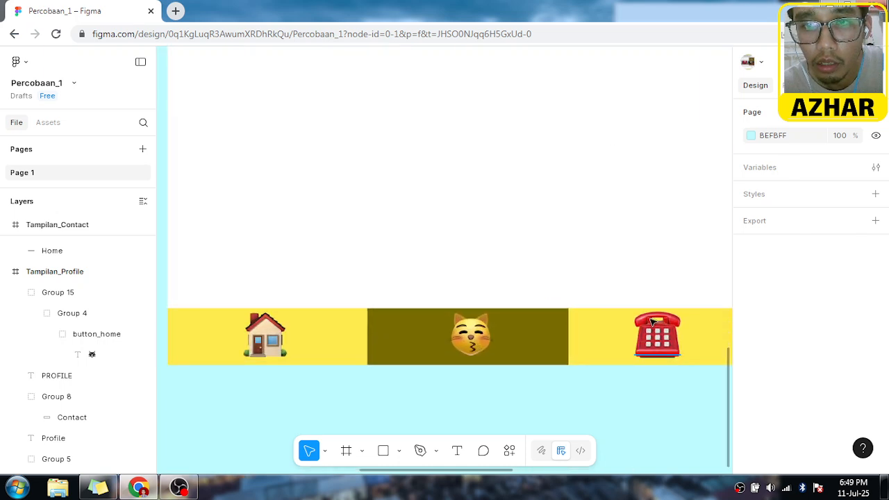
click(656, 336)
click(656, 336)
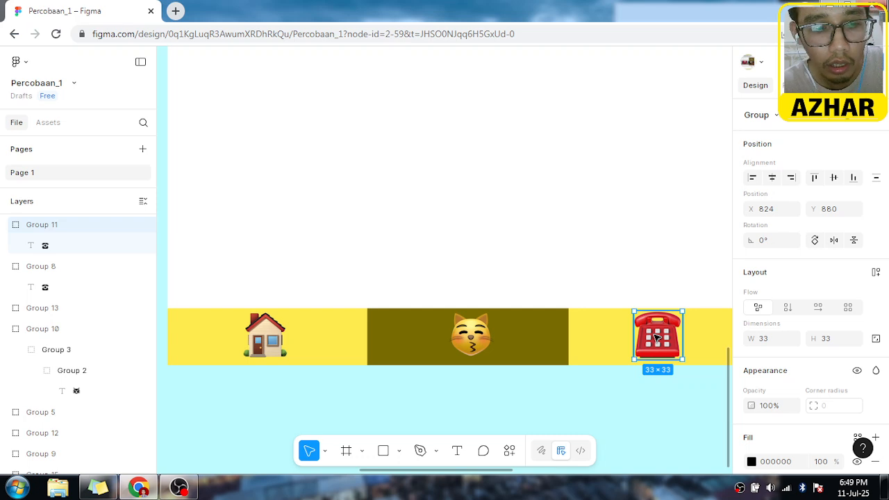
double_click(656, 336)
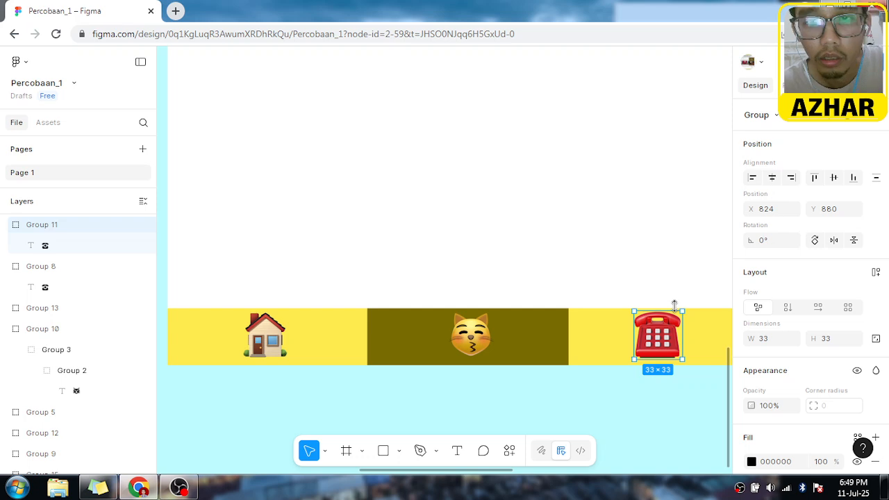
scroll(673, 306, down, 1)
click(689, 255)
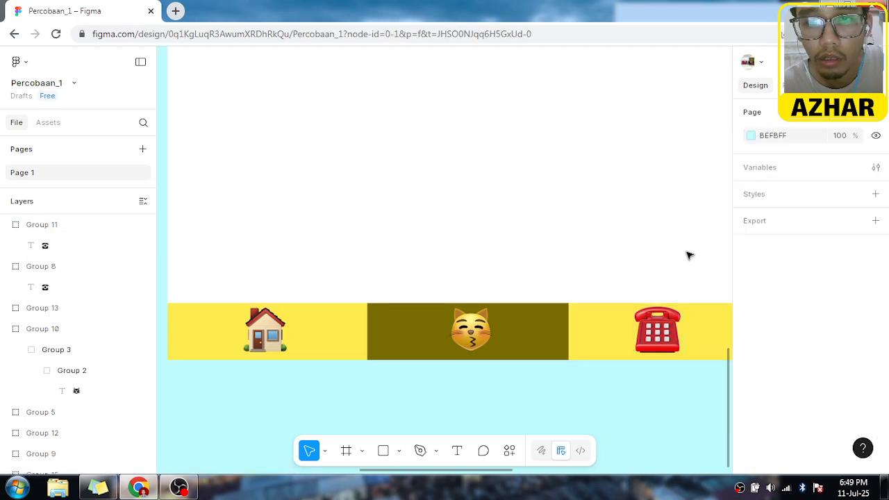
Step: Try to paste the telephone emoji group with the yellow header bar of the Tampilan_Contact frame selected
scroll(672, 229, down, 1)
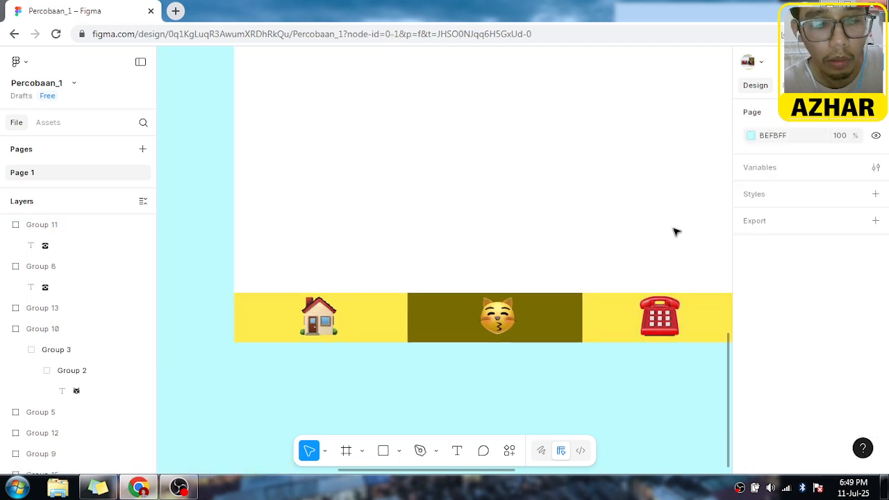
scroll(674, 230, down, 1)
scroll(668, 226, down, 1)
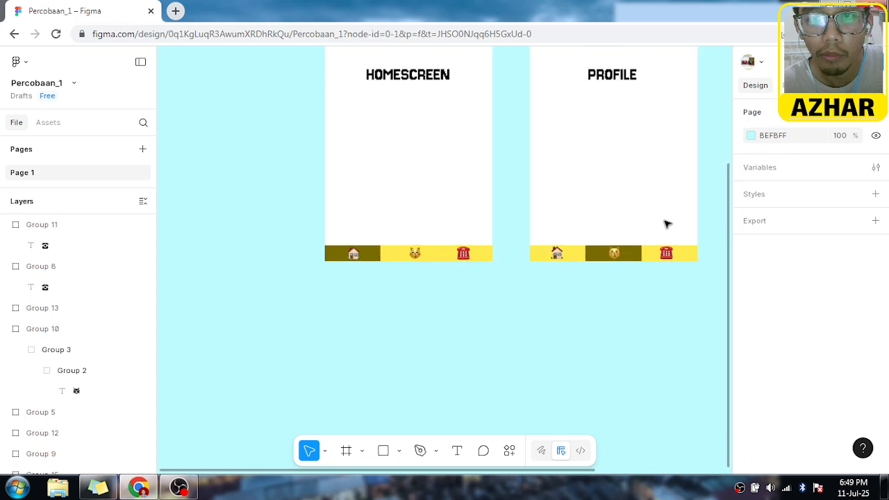
scroll(666, 224, down, 1)
drag(455, 474, 627, 465)
scroll(645, 250, up, 3)
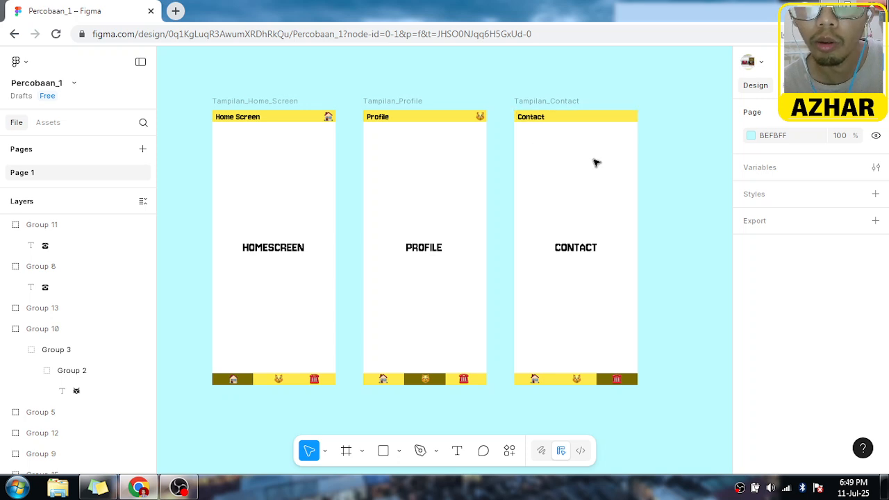
click(614, 120)
click(614, 119)
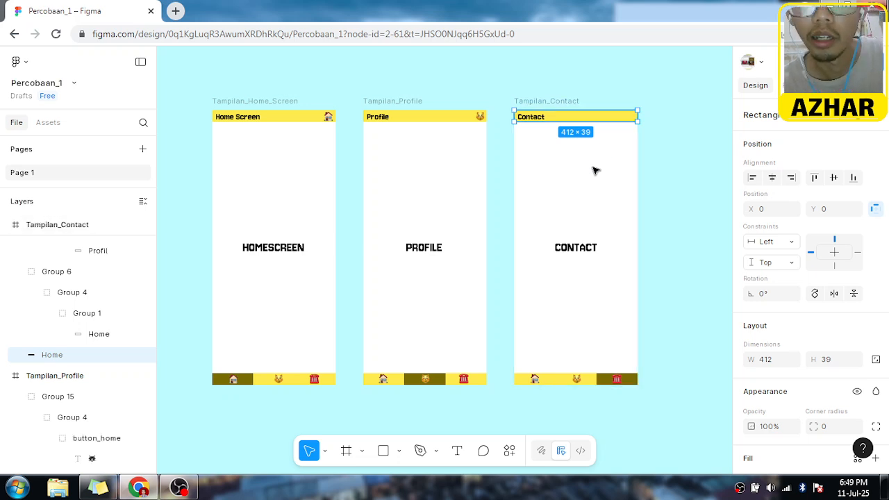
key(ctrl+v)
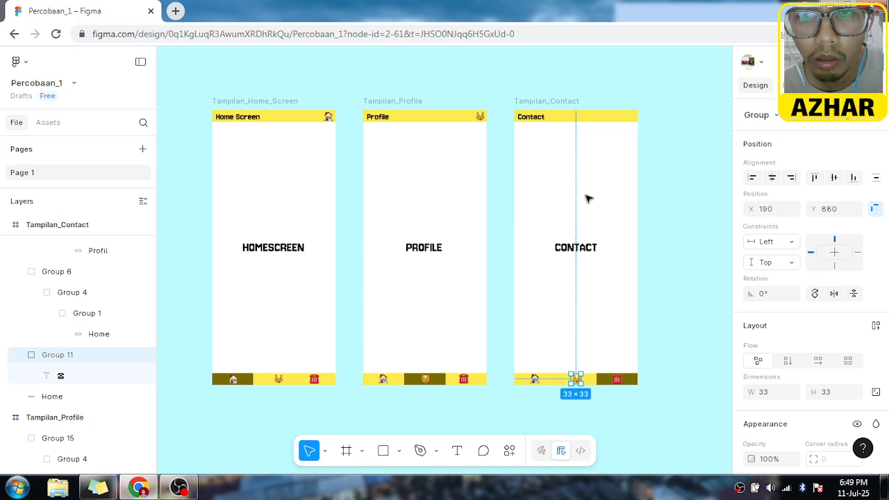
key(ctrl+z)
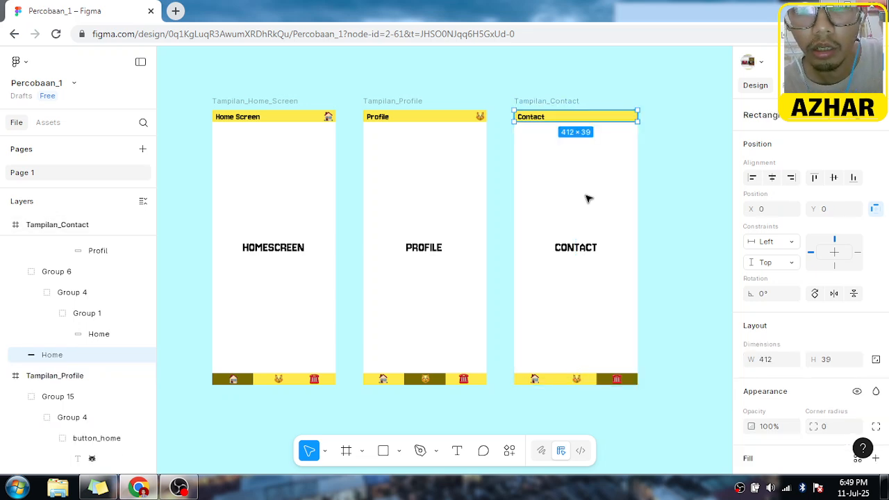
Step: Paste the copied telephone emoji group onto the page and move it into the Tampilan_Contact header near its right end, at X 337, Y 6
click(582, 196)
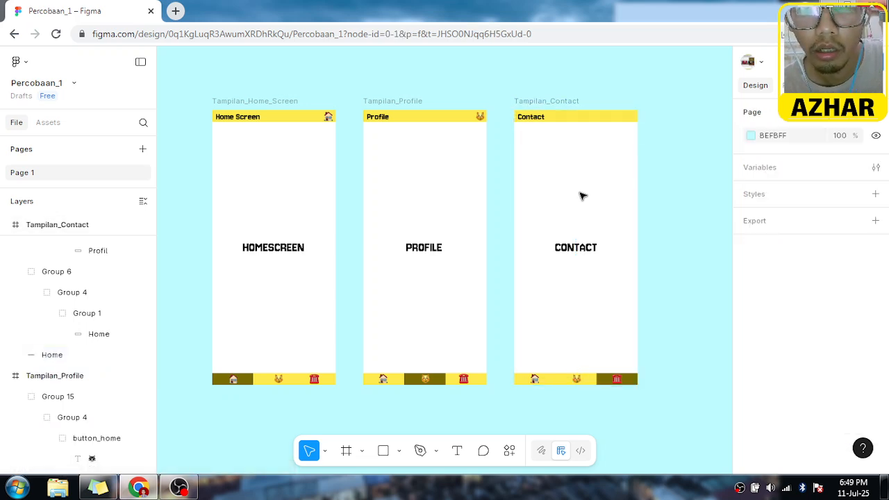
key(ctrl+v)
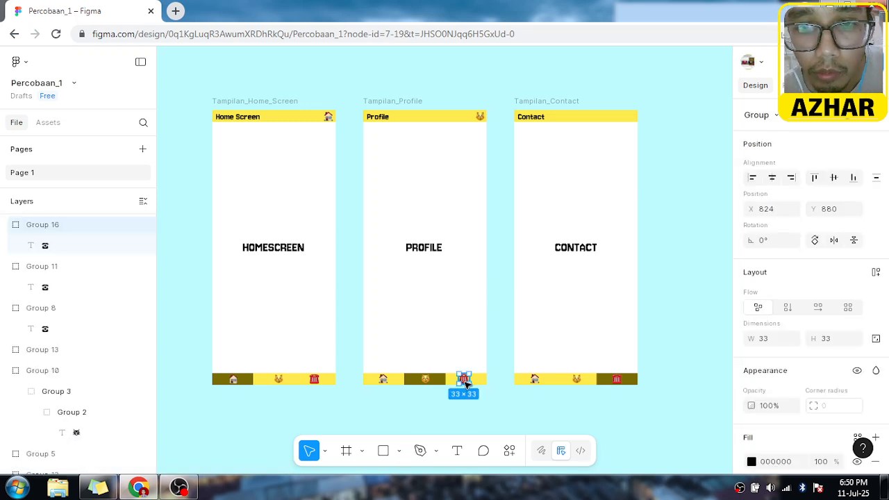
drag(476, 374, 643, 111)
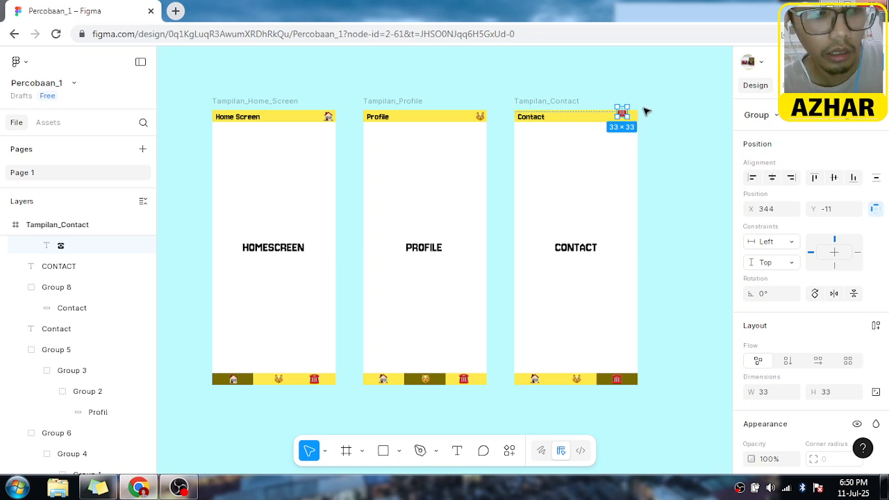
scroll(642, 115, left, 2)
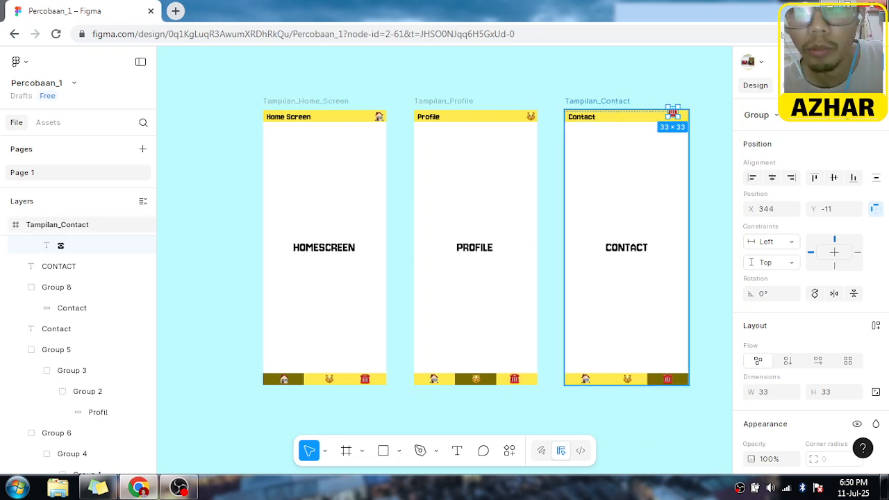
scroll(672, 115, up, 3)
scroll(672, 116, up, 3)
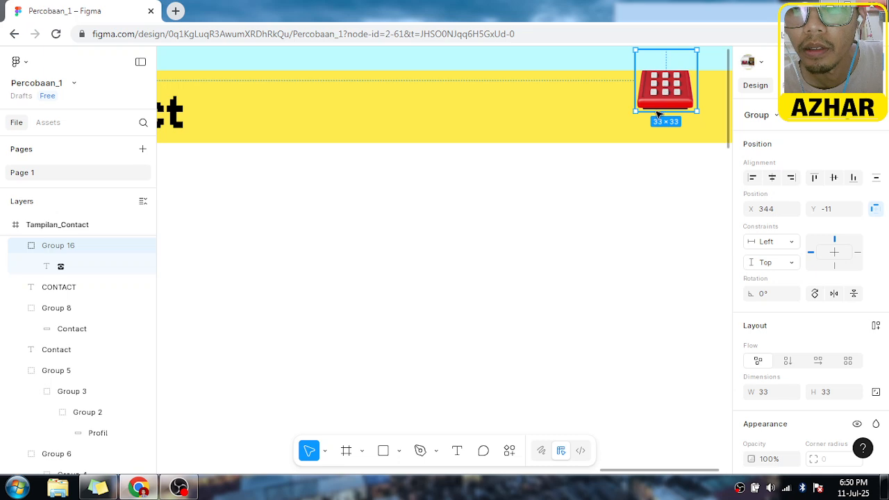
drag(658, 114, 653, 127)
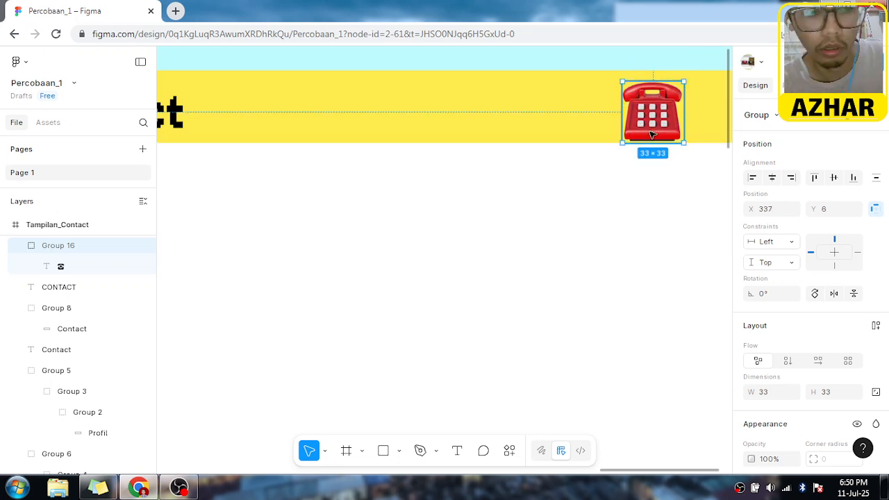
Step: Nudge the telephone emoji group in the Contact header to X 340, Y 5
scroll(621, 238, down, 4)
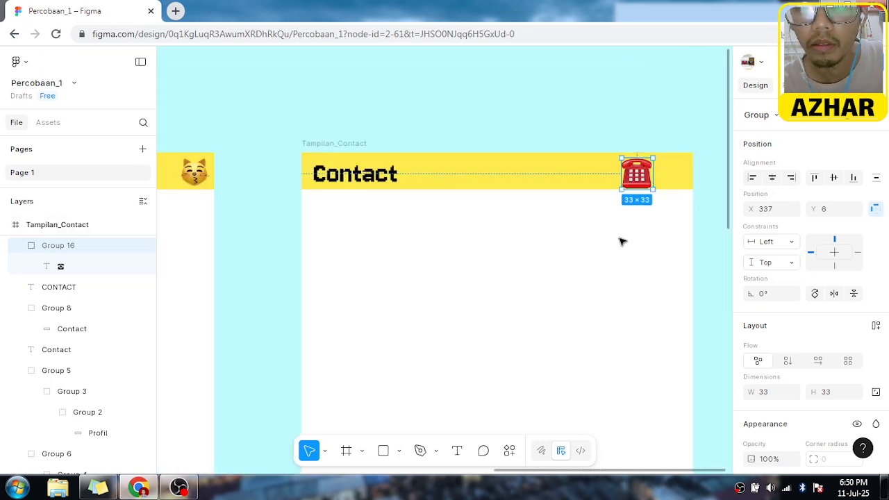
scroll(677, 207, down, 5)
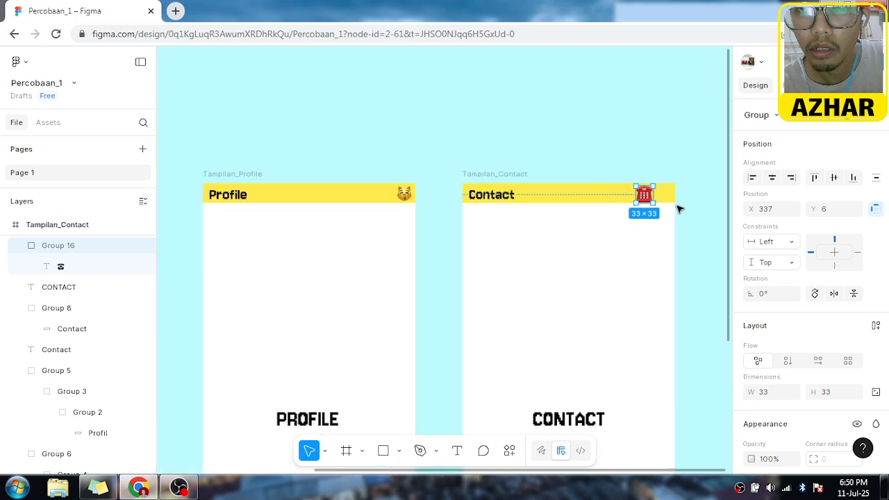
scroll(677, 208, down, 2)
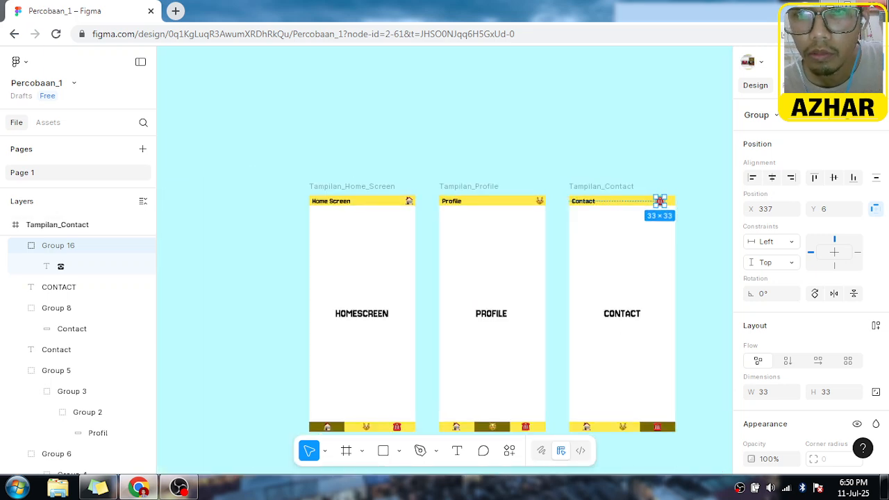
scroll(671, 215, left, 1)
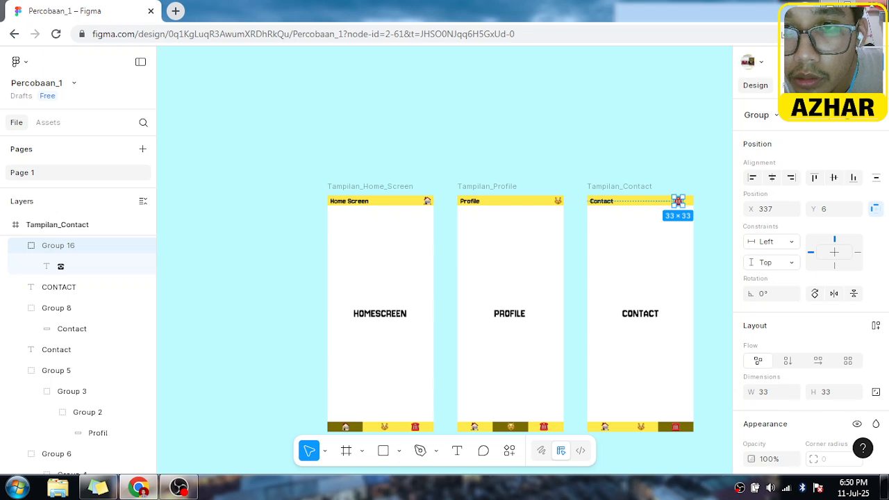
key(Right)
key(Right)
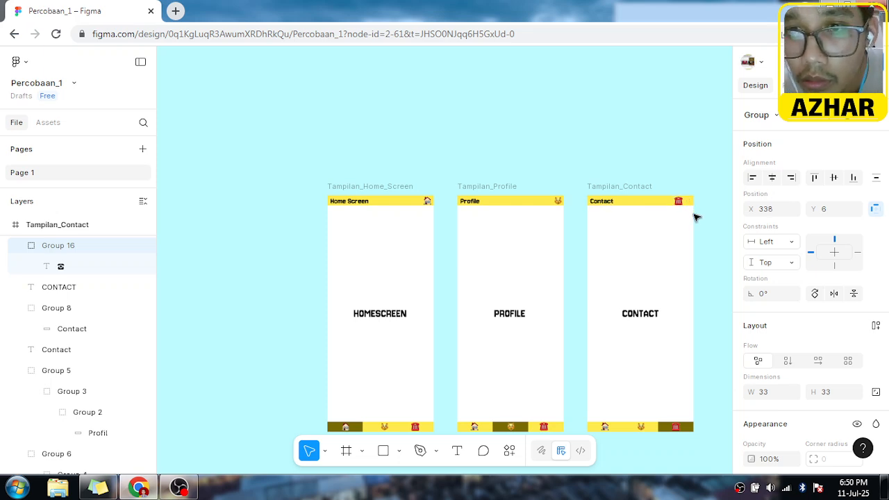
key(Right)
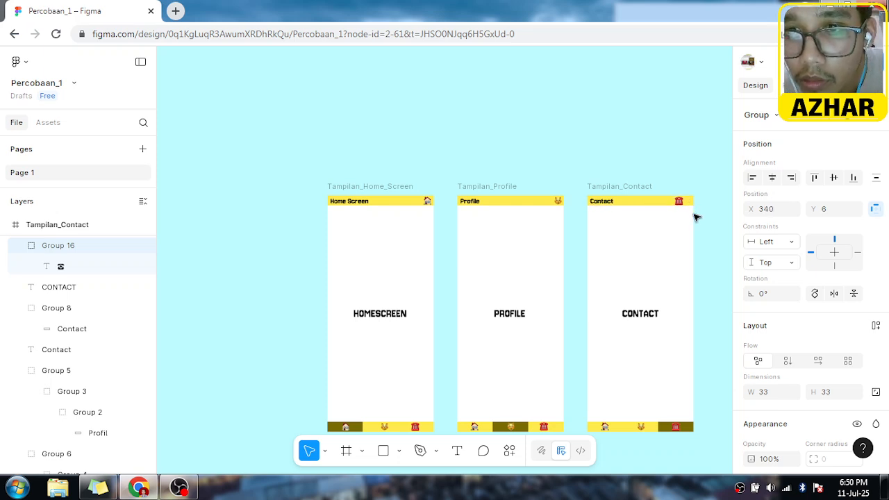
key(Up)
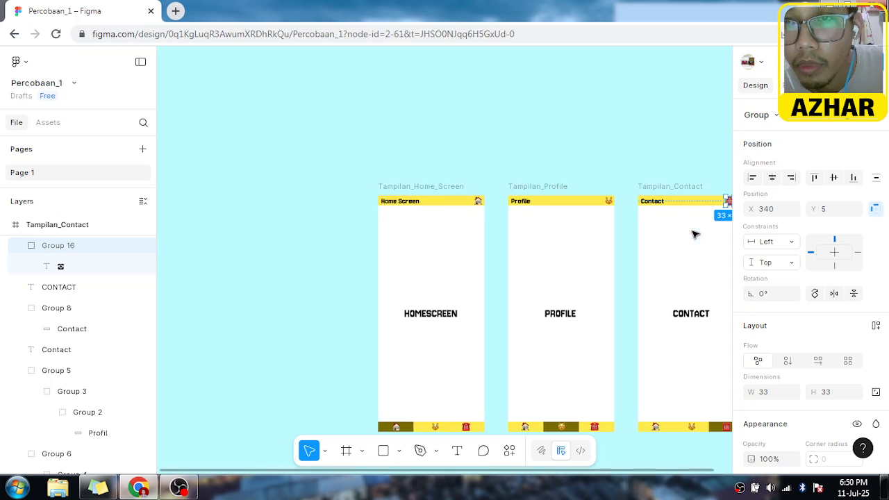
Step: Move the telephone emoji group to the far right of the Contact header, at X 369, Y 3
scroll(695, 234, left, 3)
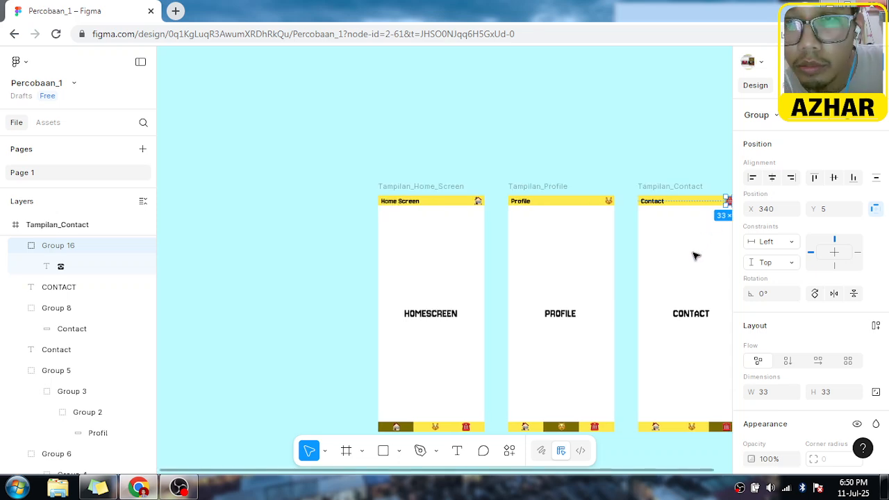
scroll(694, 257, left, 1)
scroll(694, 256, right, 5)
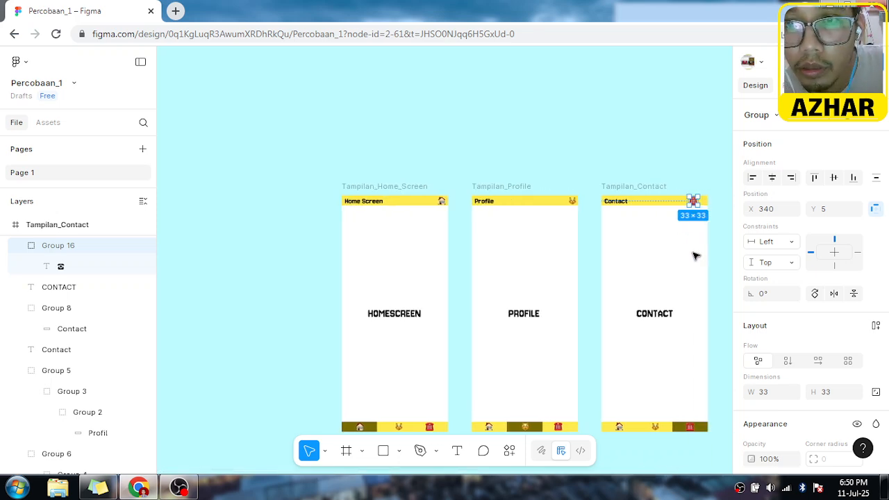
scroll(655, 260, up, 5)
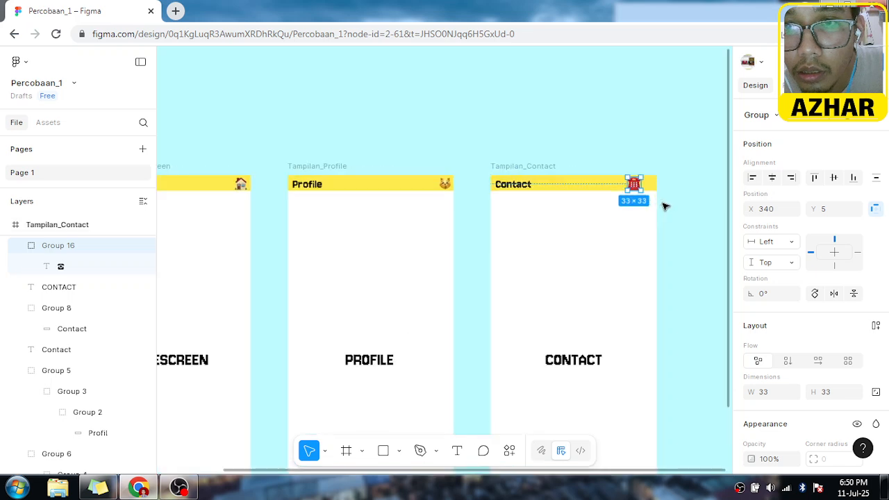
scroll(623, 221, down, 3)
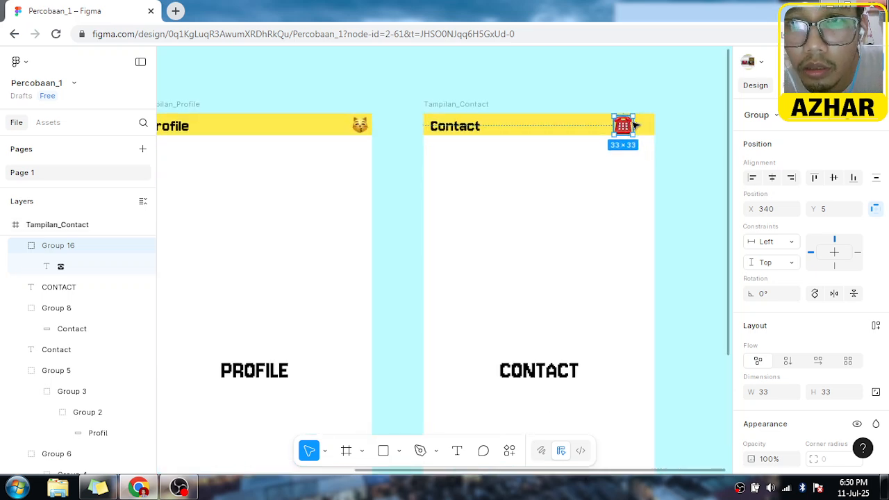
drag(634, 124, 642, 128)
drag(640, 126, 643, 128)
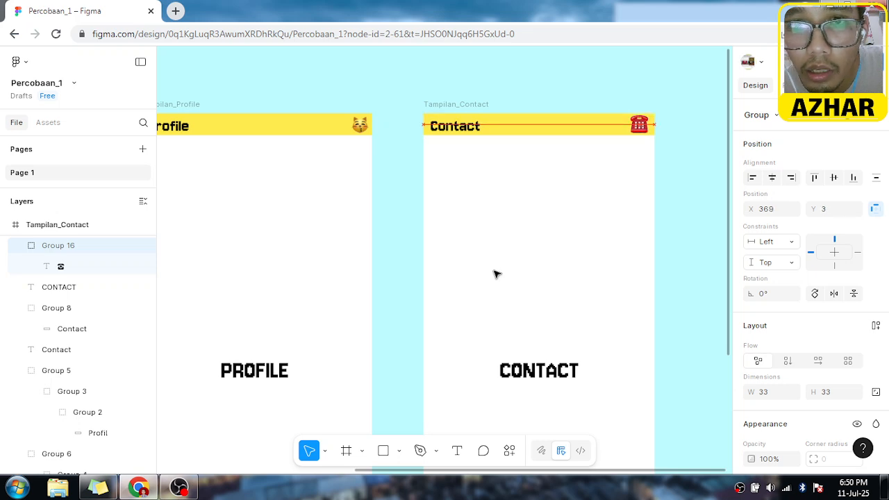
Step: Shift the Contact title in the header bar slightly upward to line up with the telephone emoji
click(458, 132)
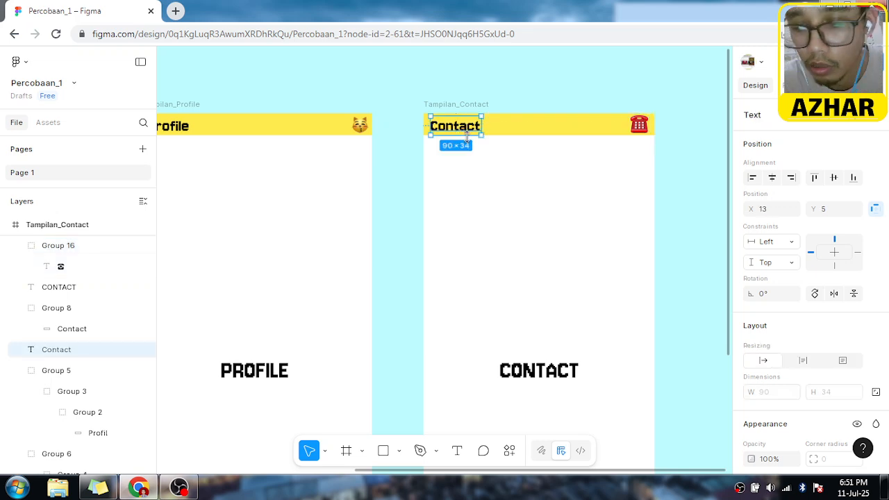
drag(467, 136, 466, 137)
click(512, 212)
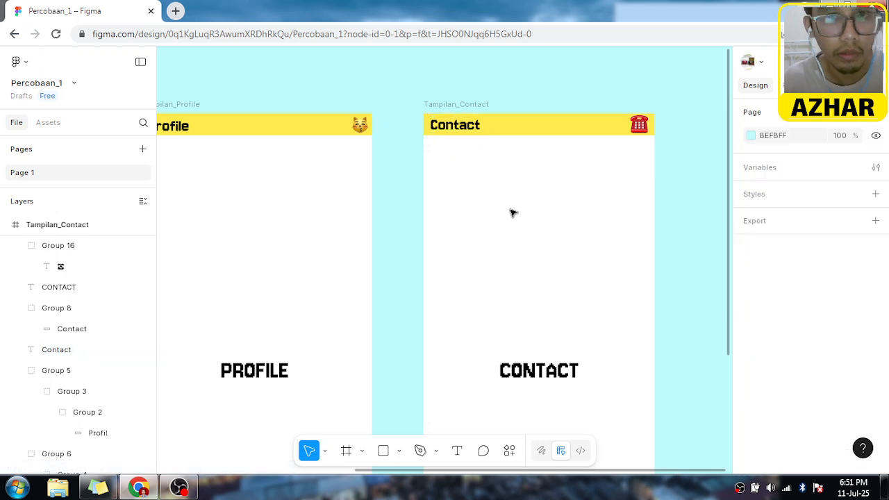
Step: Examine how the Home and Contact navigation buttons of Tampilan_Home_Screen are grouped in the layer structure
scroll(511, 229, down, 2)
scroll(511, 231, down, 4)
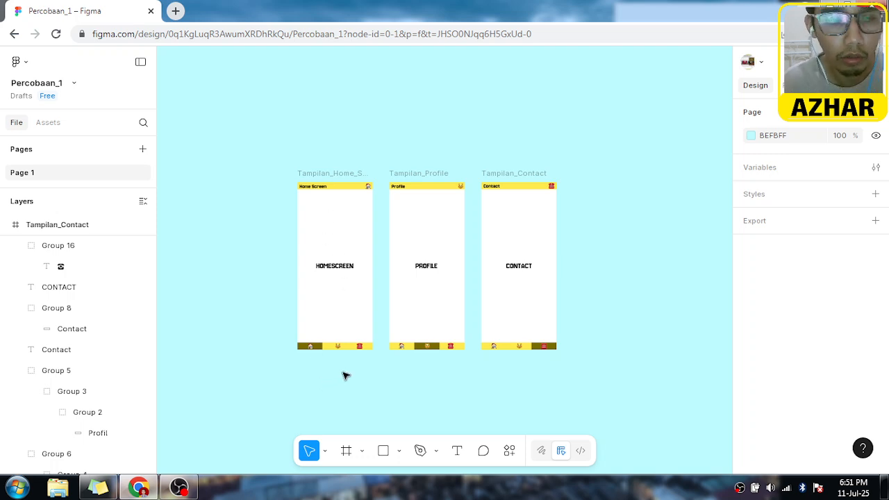
scroll(351, 373, up, 5)
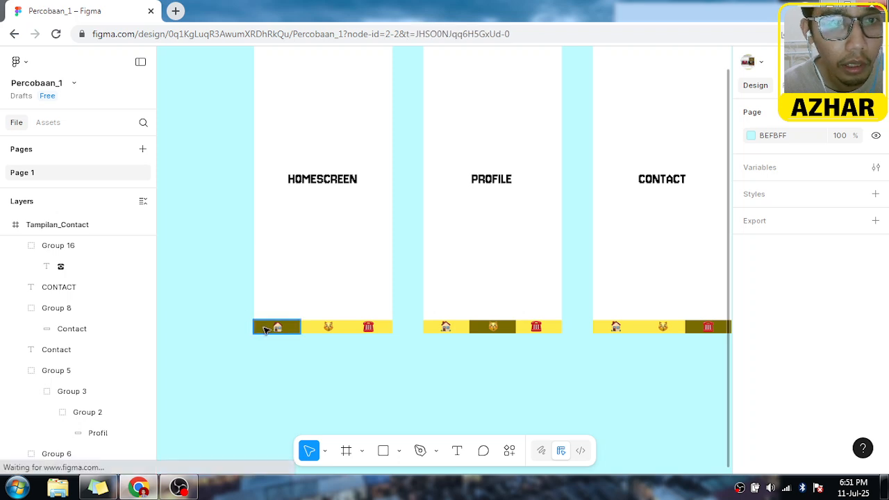
click(264, 330)
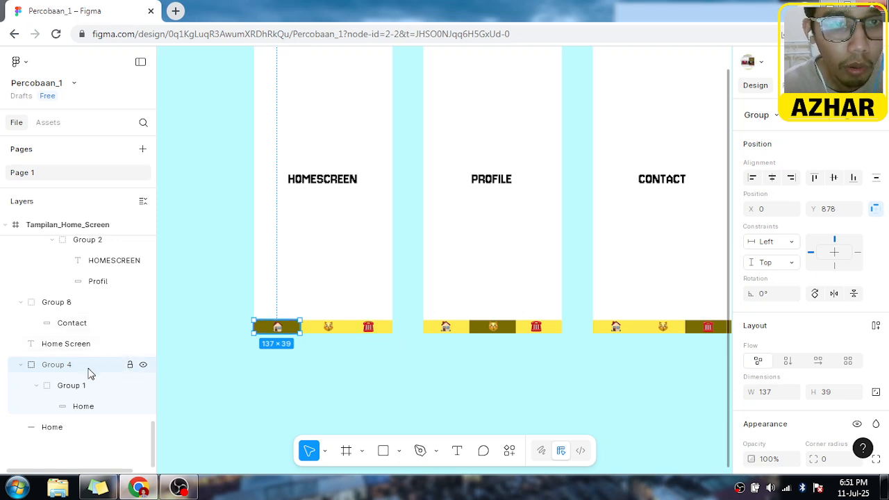
scroll(89, 347, up, 4)
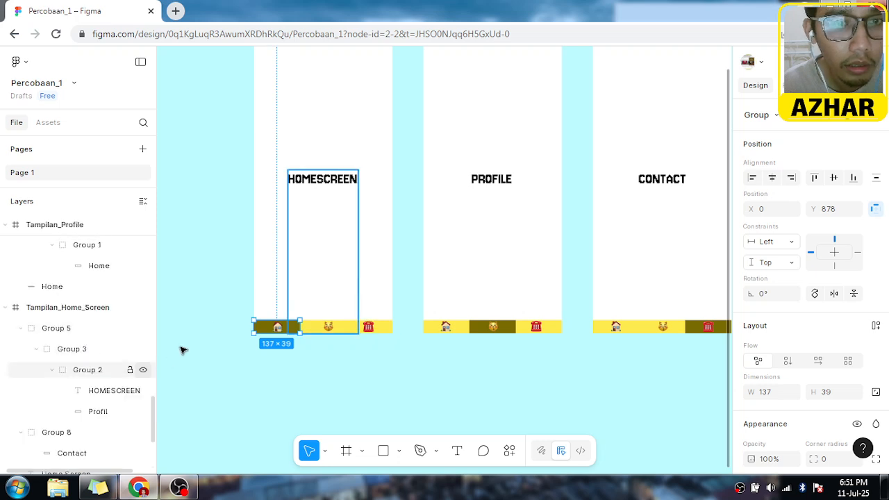
click(338, 340)
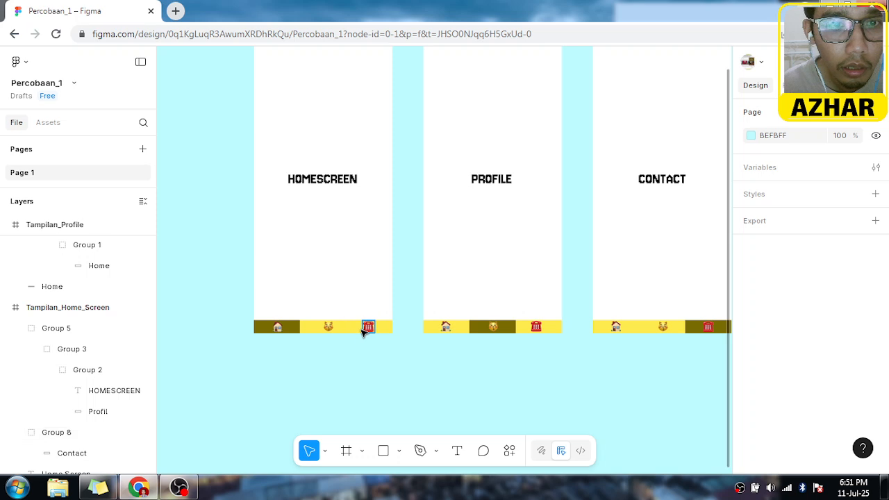
click(356, 329)
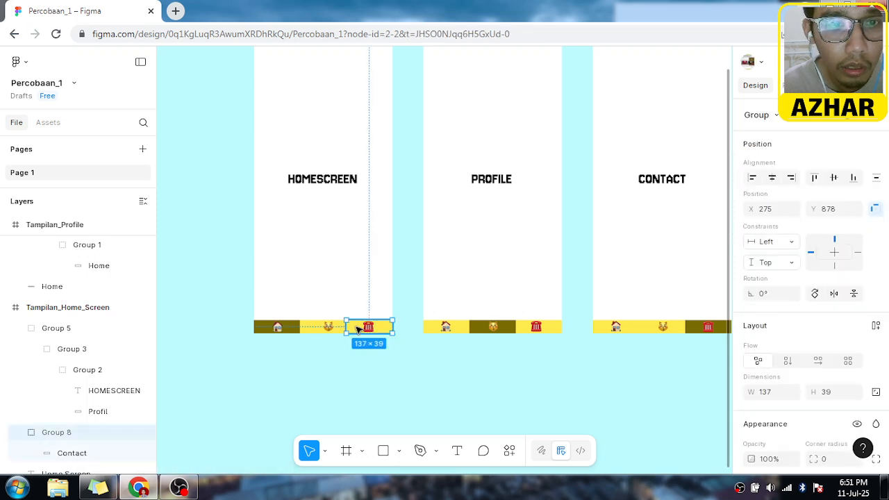
scroll(134, 370, down, 3)
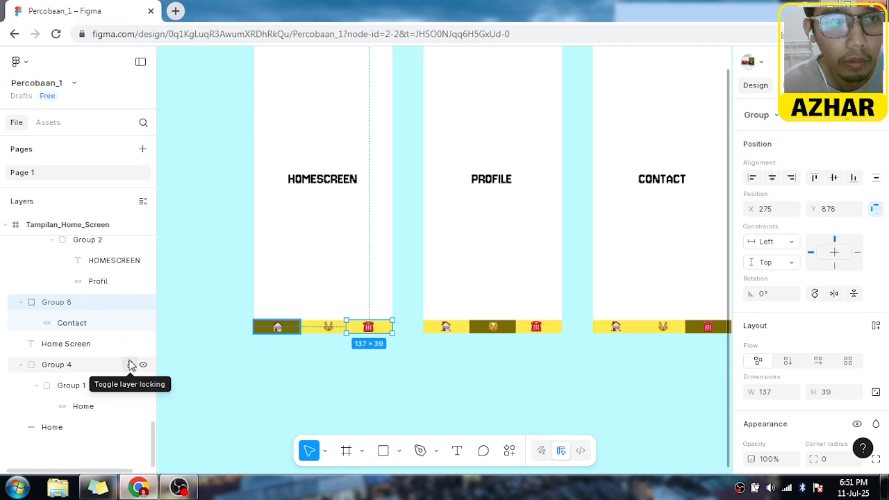
click(70, 328)
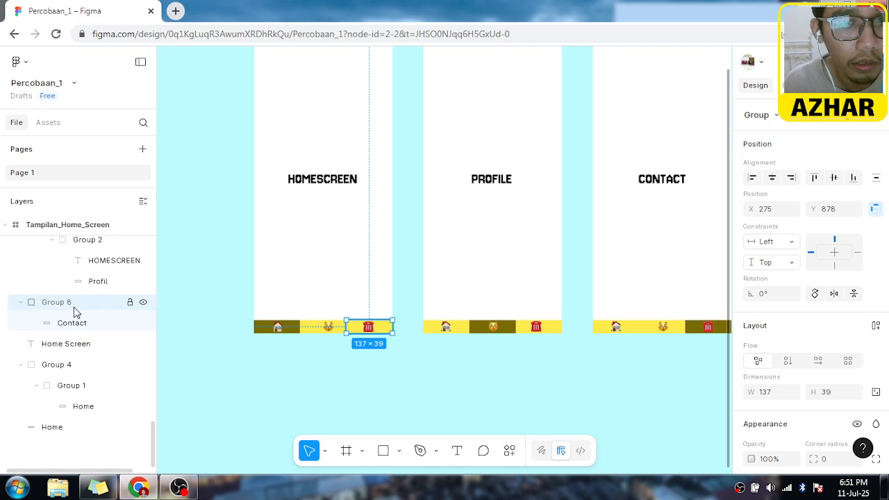
click(263, 362)
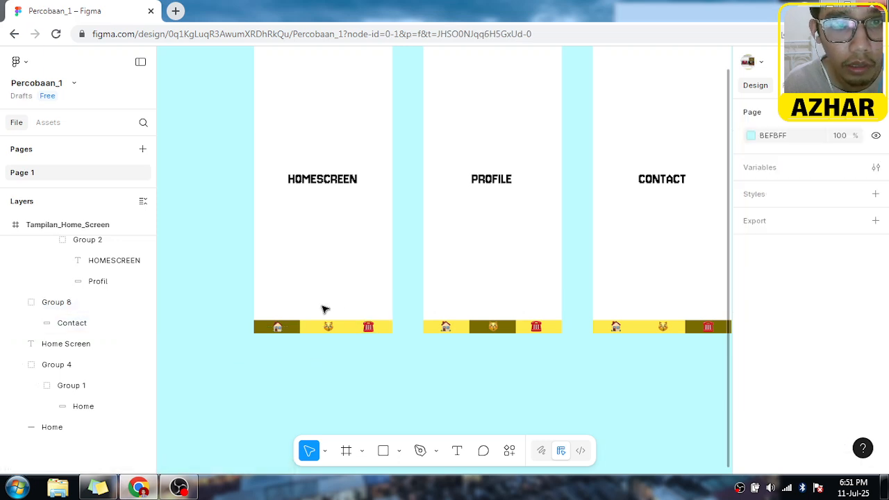
Step: Ungroup one level of the Home Screen group holding the HOMESCREEN title and Profil button, together with the cat emoji's group
click(330, 348)
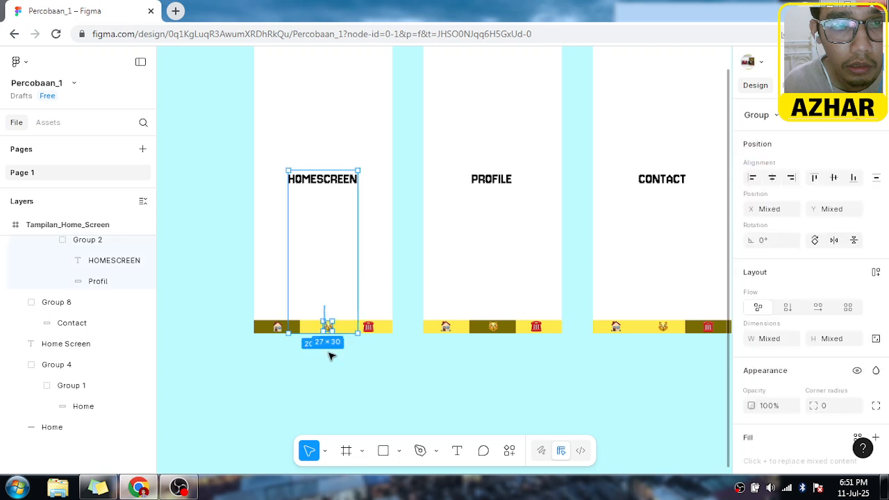
drag(331, 360, 355, 273)
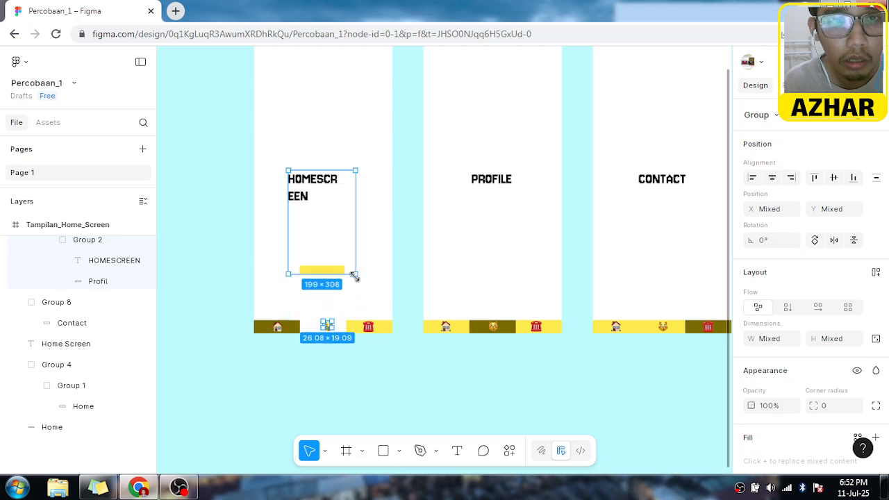
key(ctrl+z)
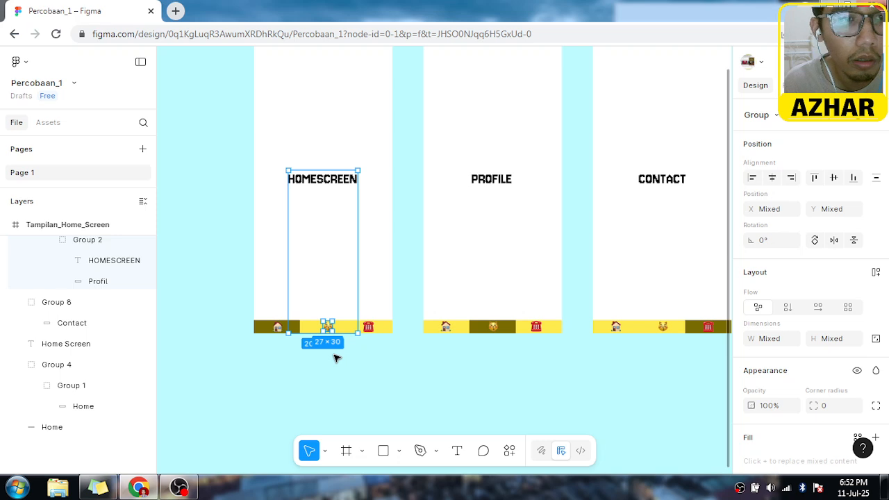
scroll(89, 288, up, 3)
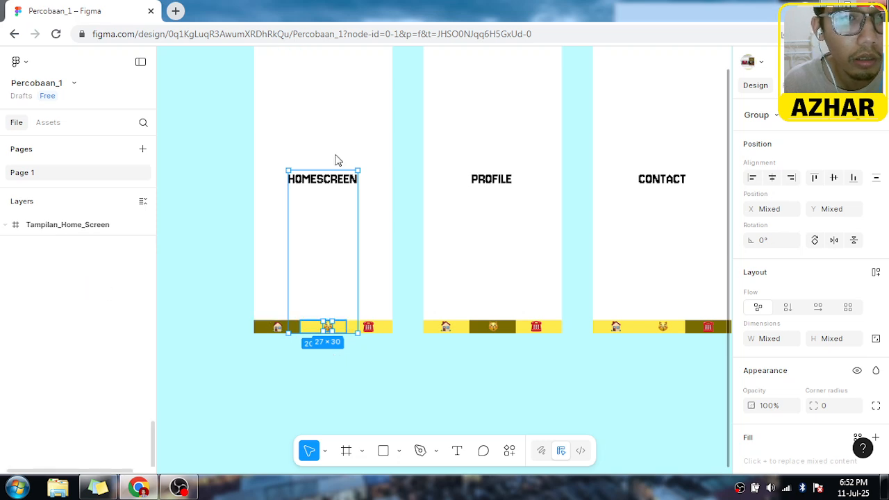
right_click(316, 221)
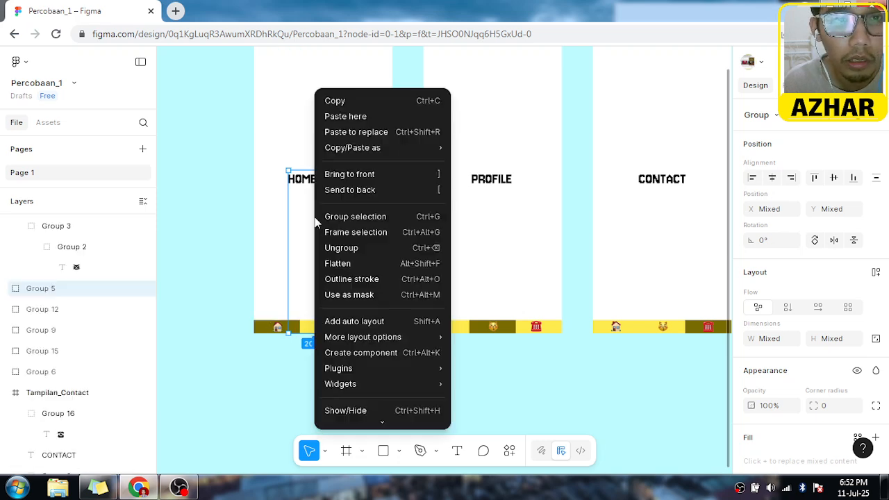
click(341, 248)
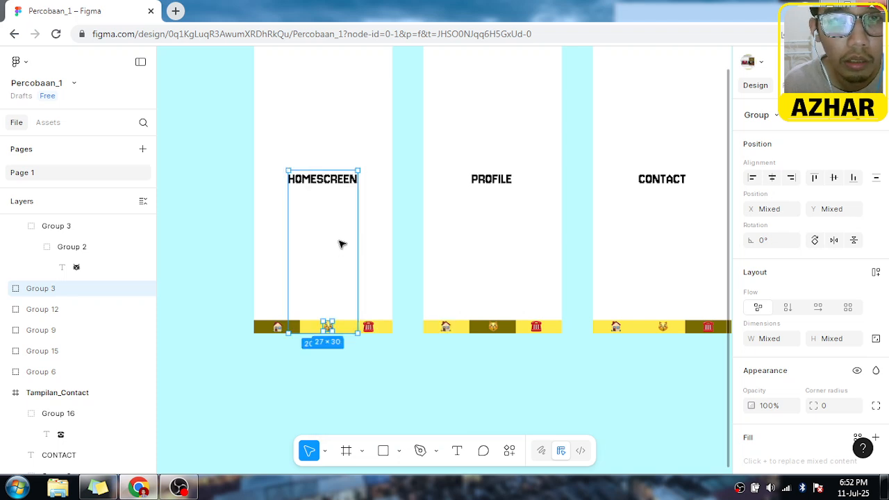
Step: Move the group holding the HOMESCREEN title and Profil button up to Y 288 and ungroup its outer level
click(413, 230)
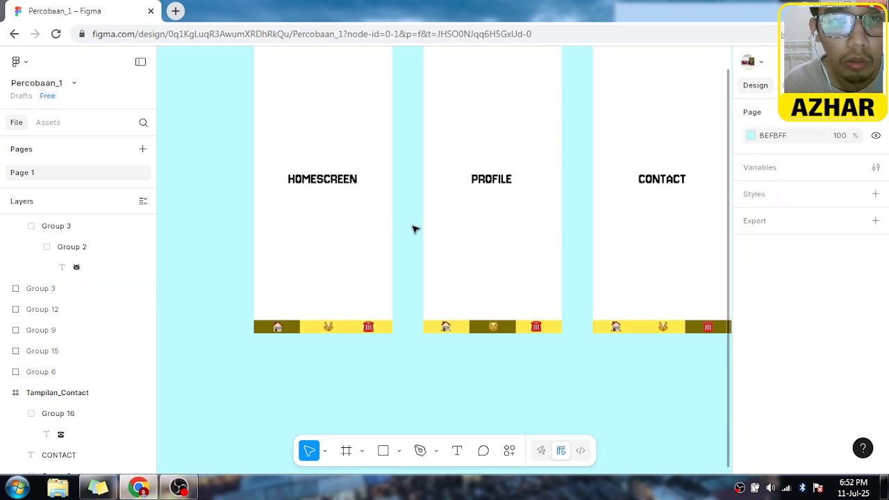
click(344, 181)
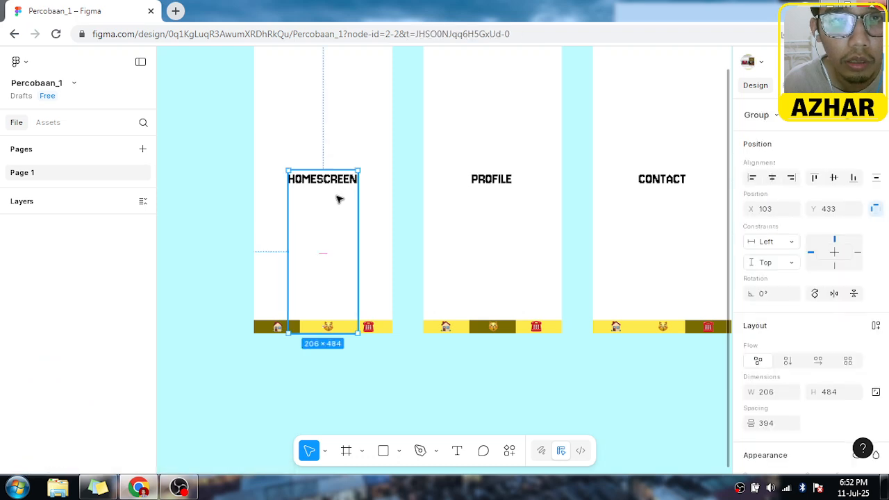
drag(338, 199, 340, 159)
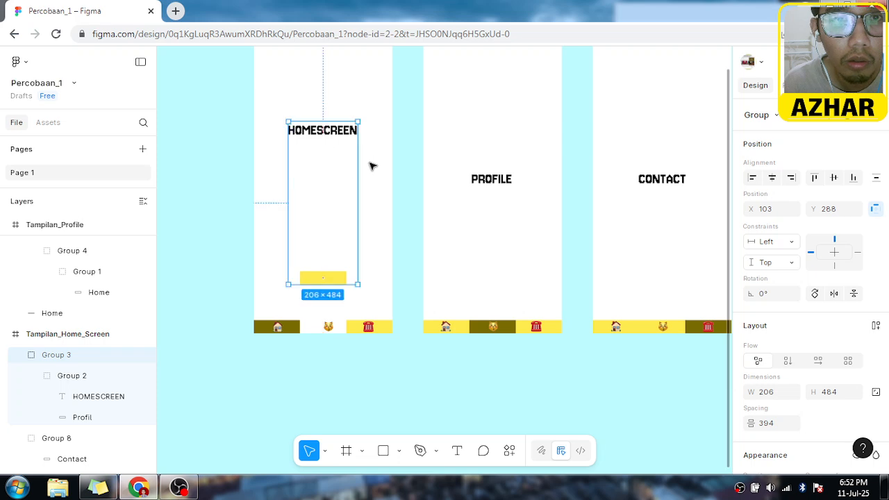
right_click(339, 180)
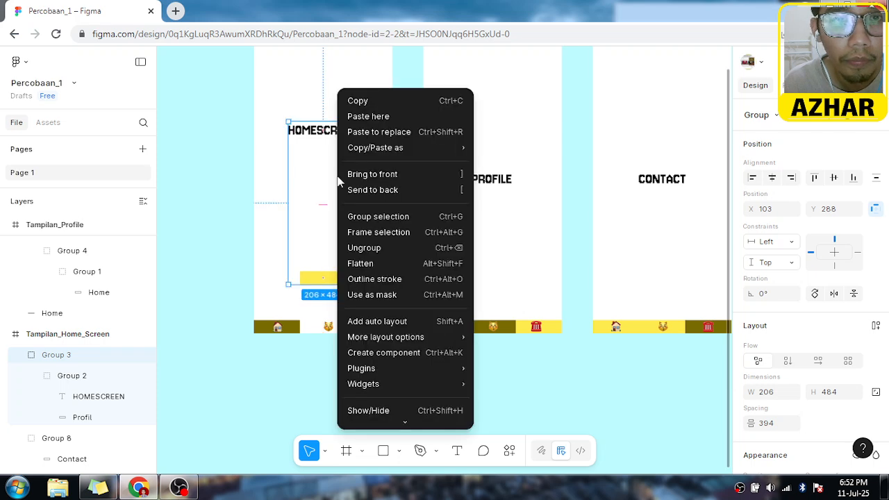
click(362, 250)
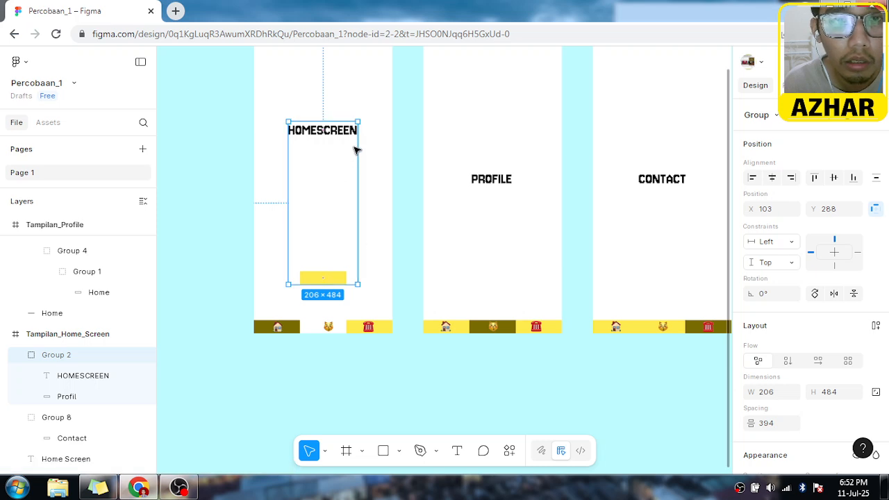
Step: Shift the remaining group to X 113, Y 230 and ungroup it into separate HOMESCREEN title and Profil button layers
drag(355, 147, 329, 169)
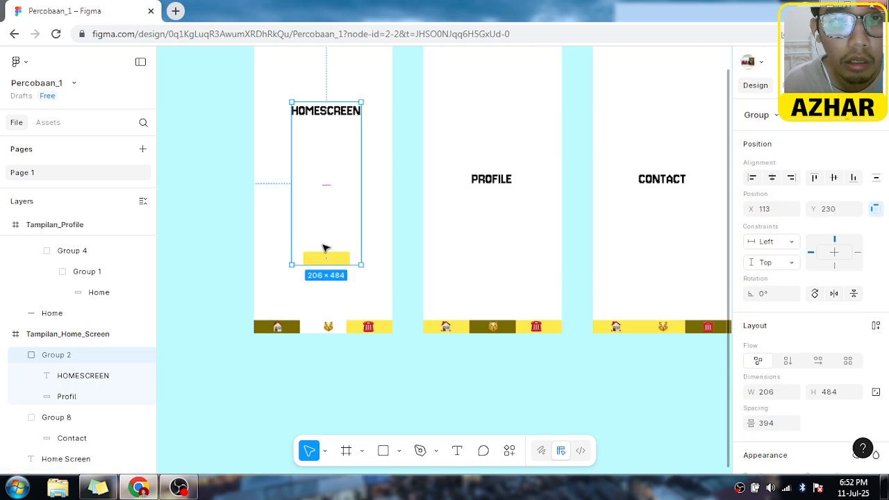
right_click(338, 186)
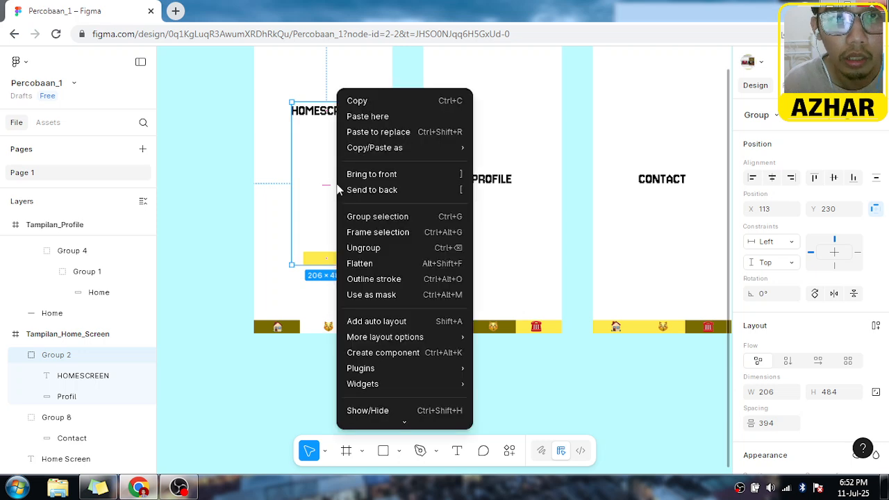
click(364, 248)
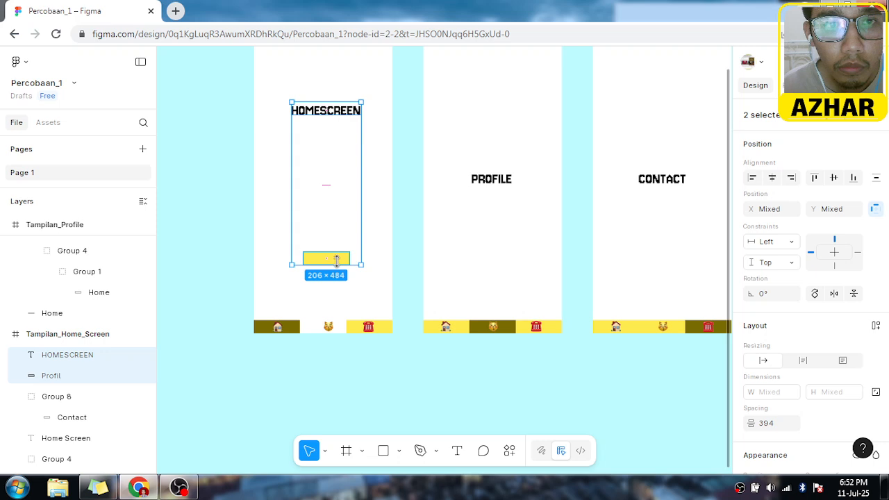
Step: Place the HOMESCREEN title at X 115, Y 335 and return the Profil rectangle to the navigation bar at X 137, Y 878
drag(335, 259, 336, 294)
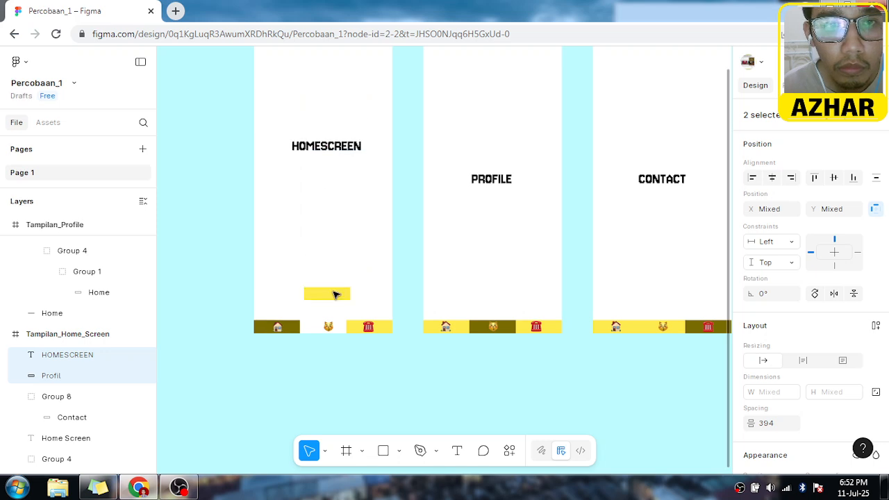
click(488, 181)
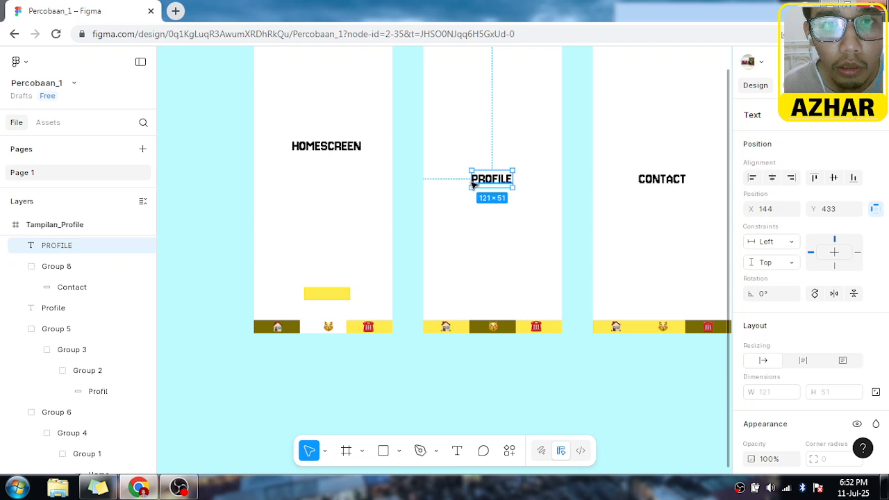
click(347, 154)
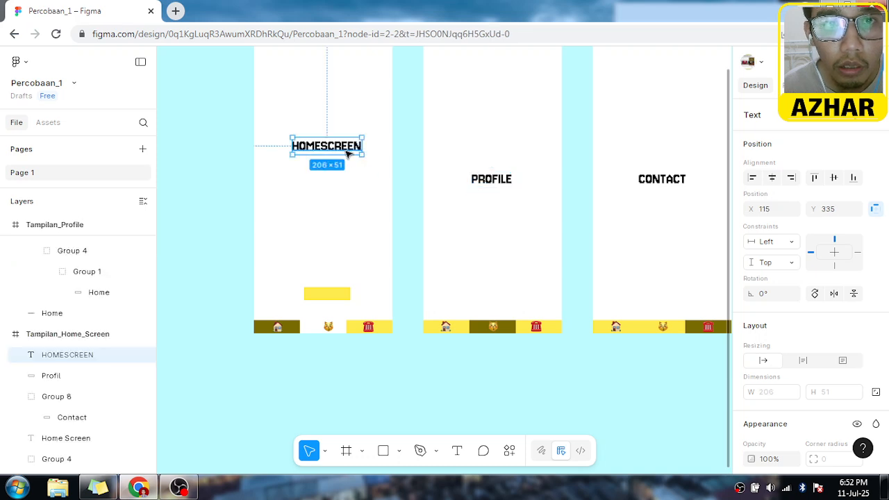
click(329, 299)
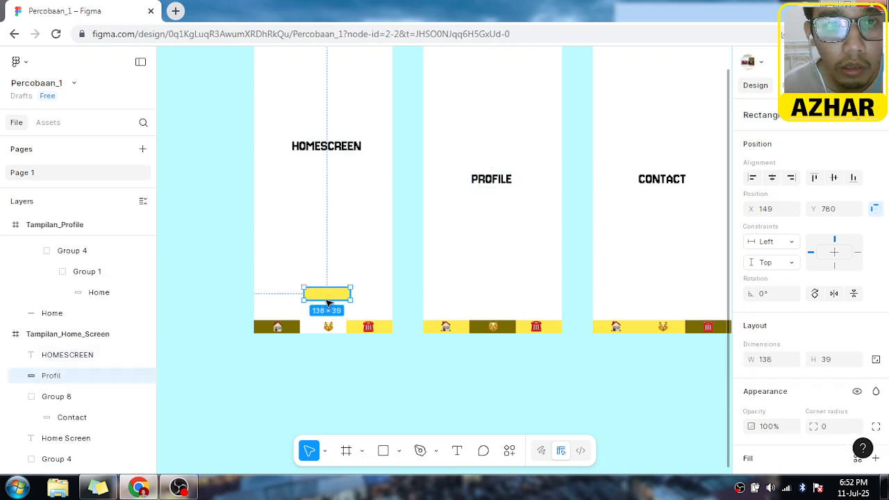
drag(332, 310, 325, 331)
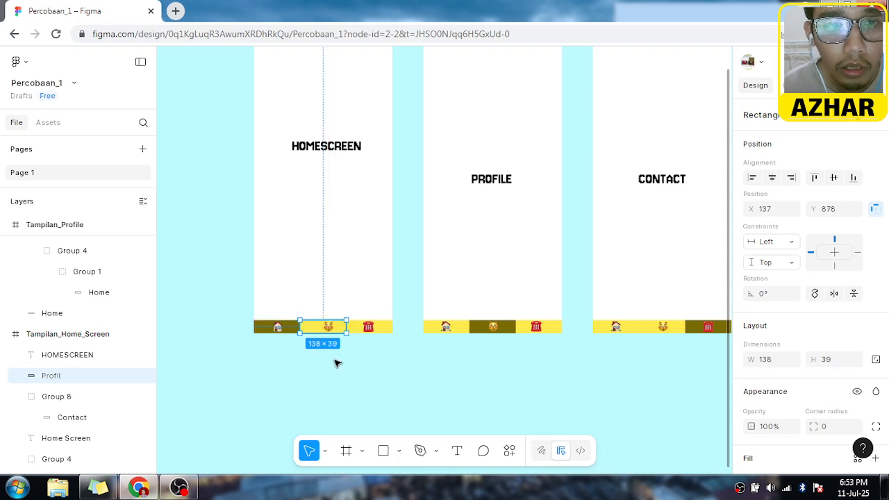
click(338, 359)
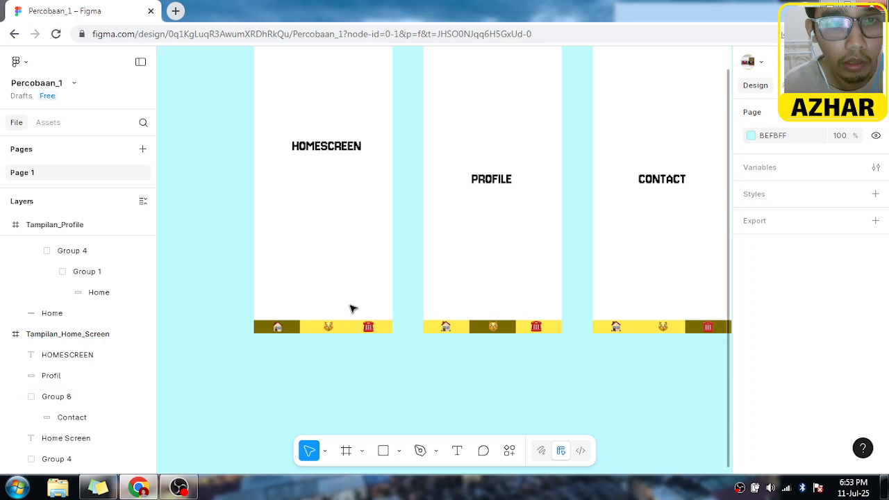
Step: Examine the separated HOMESCREEN title and which layers make up the Home button in Tampilan_Home_Screen's navigation bar
scroll(336, 338, left, 3)
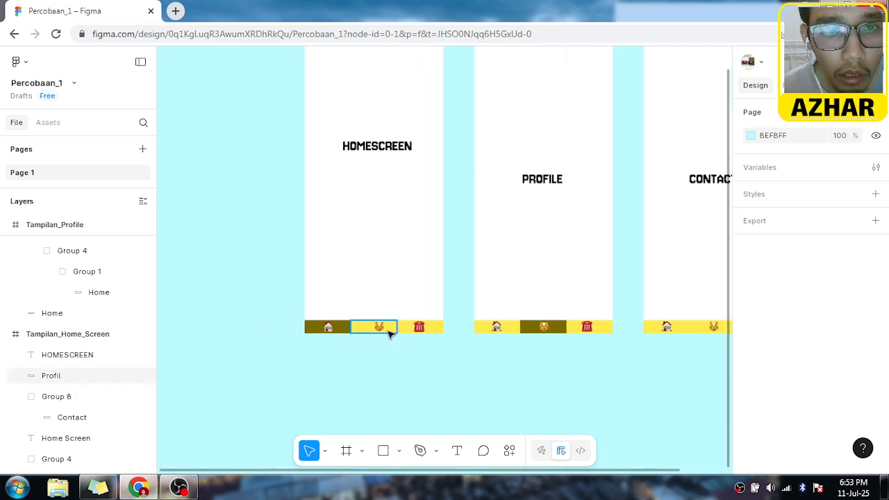
scroll(389, 334, up, 5)
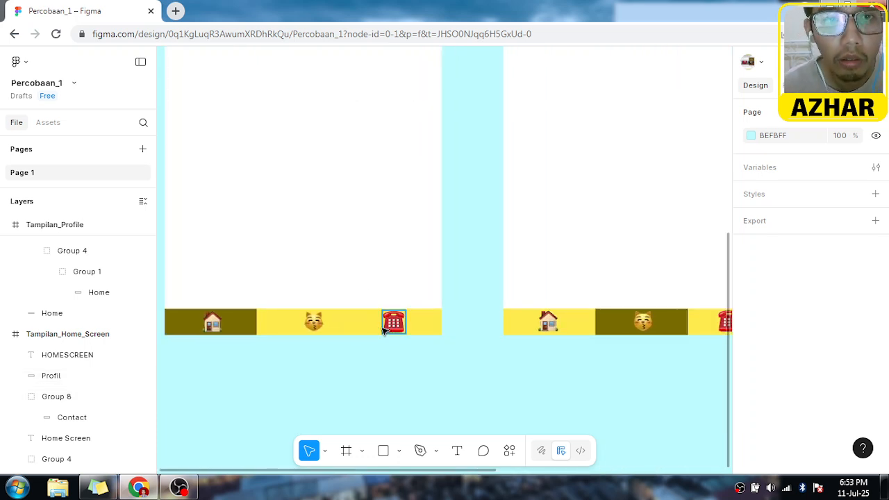
scroll(383, 330, down, 4)
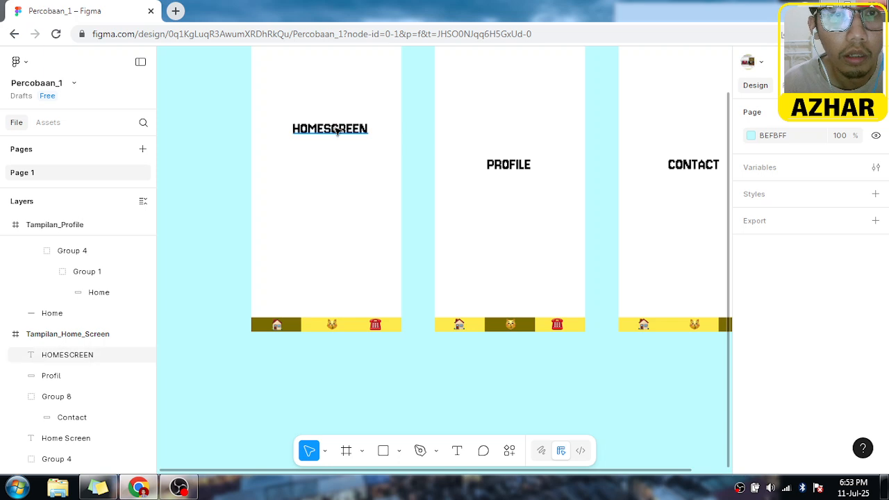
click(336, 132)
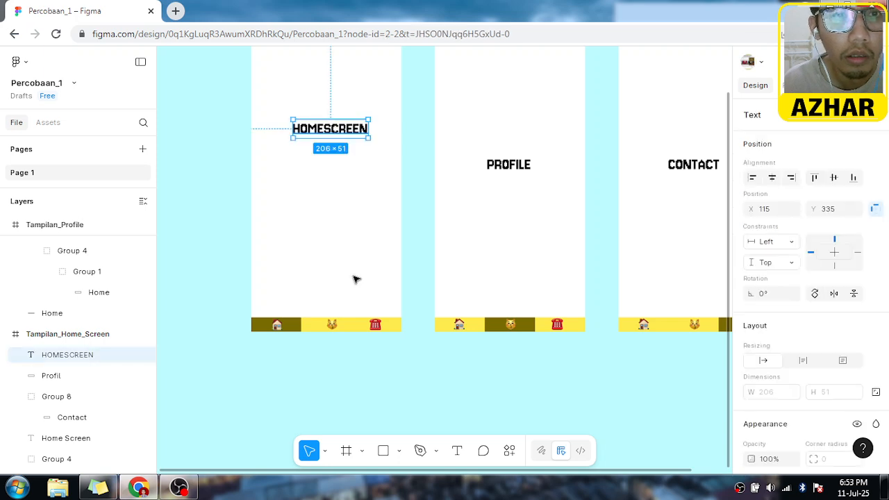
click(286, 377)
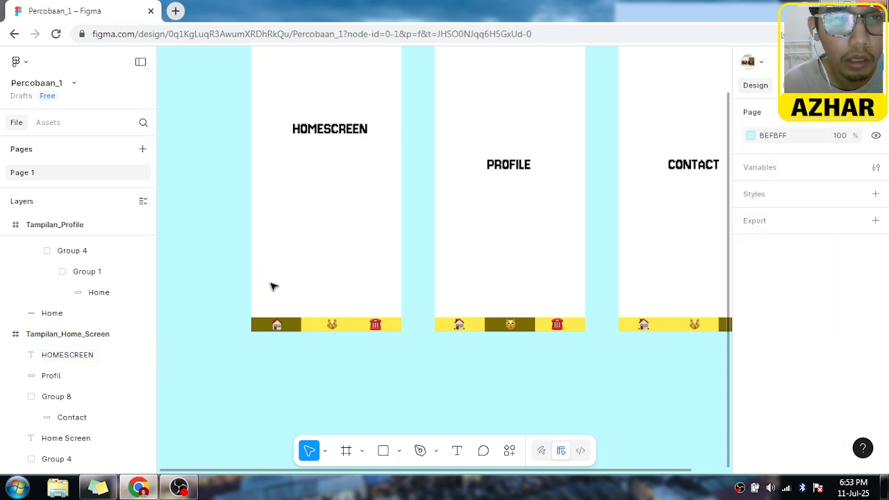
drag(269, 335, 283, 408)
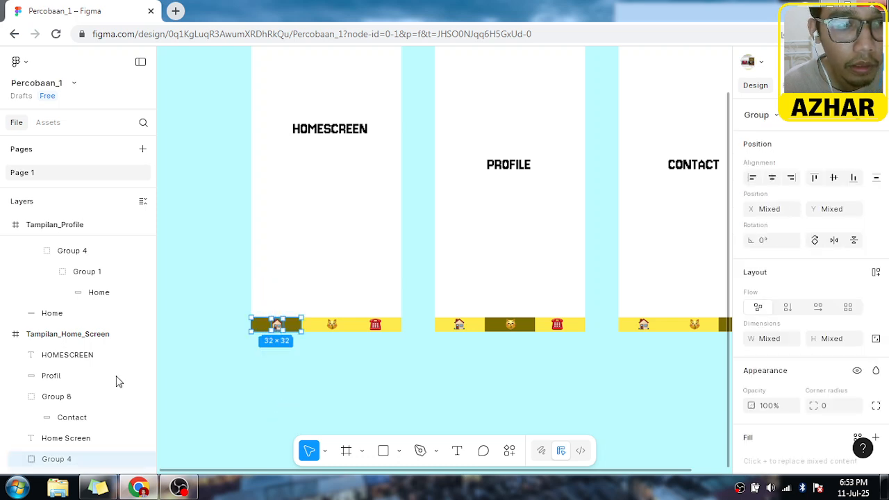
scroll(115, 391, down, 4)
scroll(115, 391, up, 8)
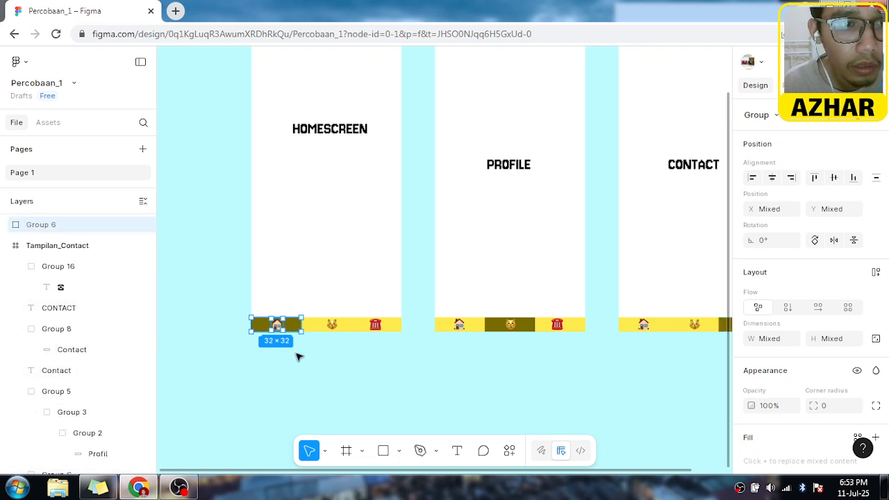
click(340, 373)
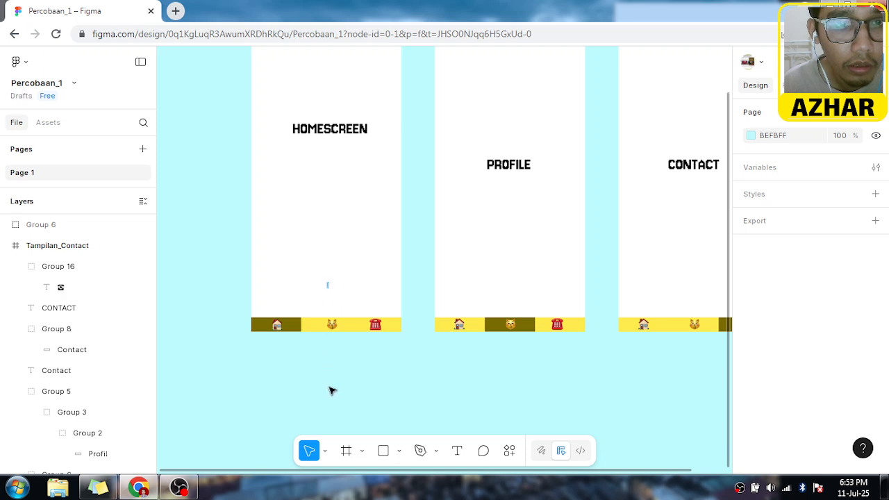
Step: Examine how the Profil and Contact buttons of Tampilan_Home_Screen and their emojis are grouped in the layer structure
drag(331, 397, 341, 401)
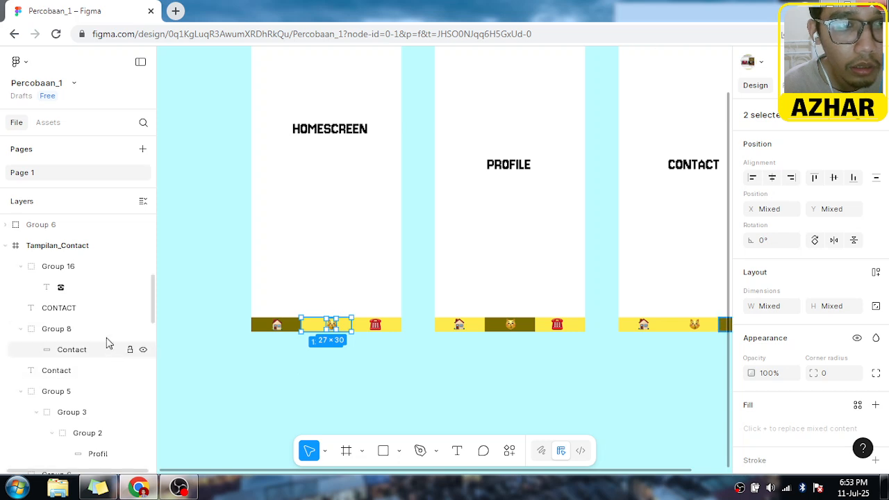
scroll(107, 343, up, 3)
scroll(108, 342, up, 4)
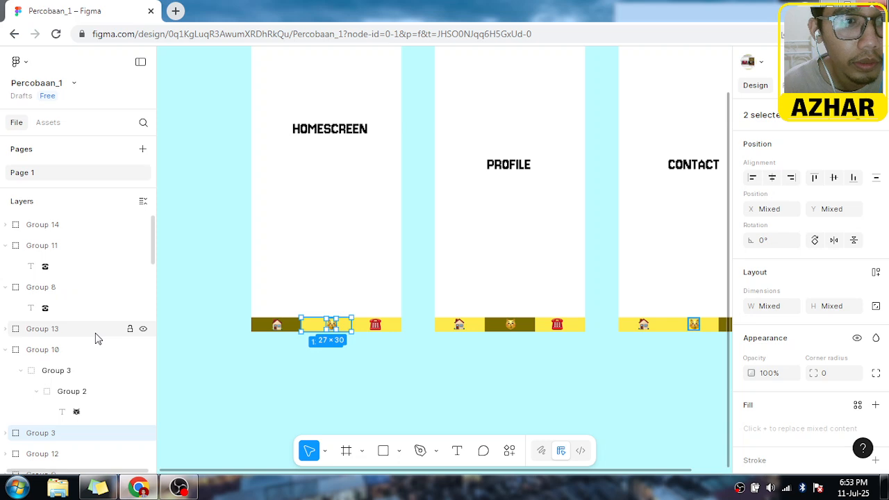
scroll(97, 339, down, 8)
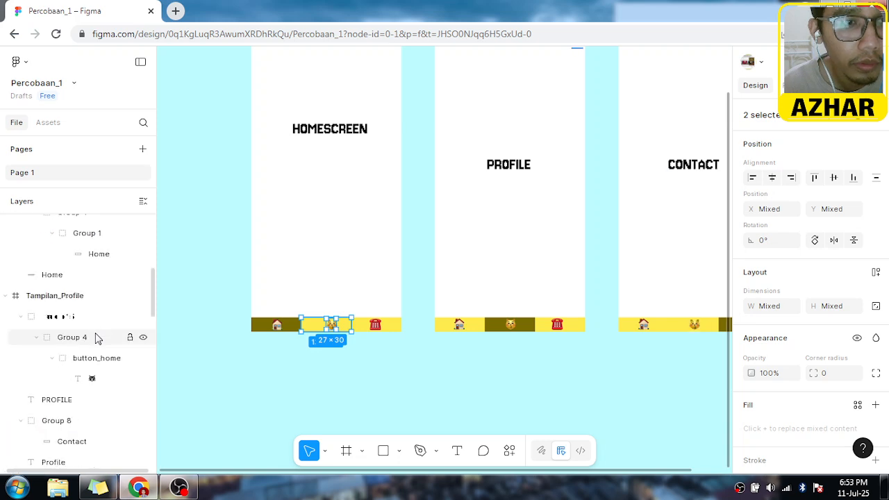
scroll(97, 338, down, 6)
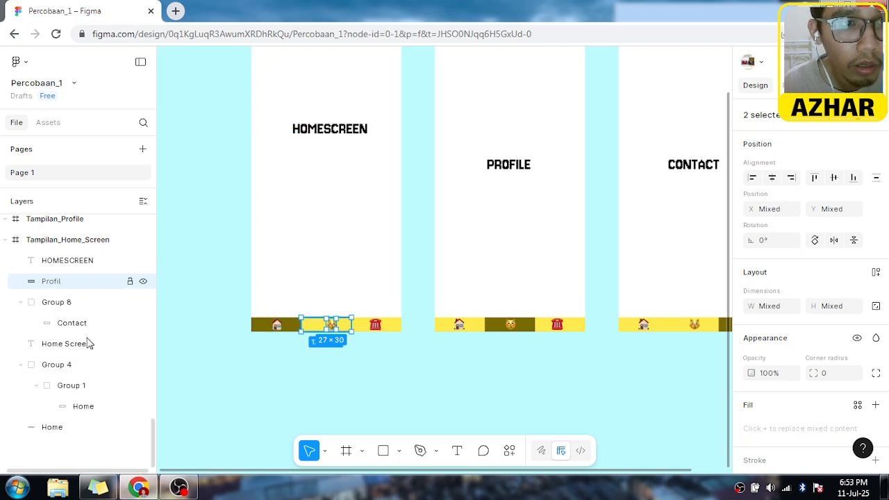
click(193, 362)
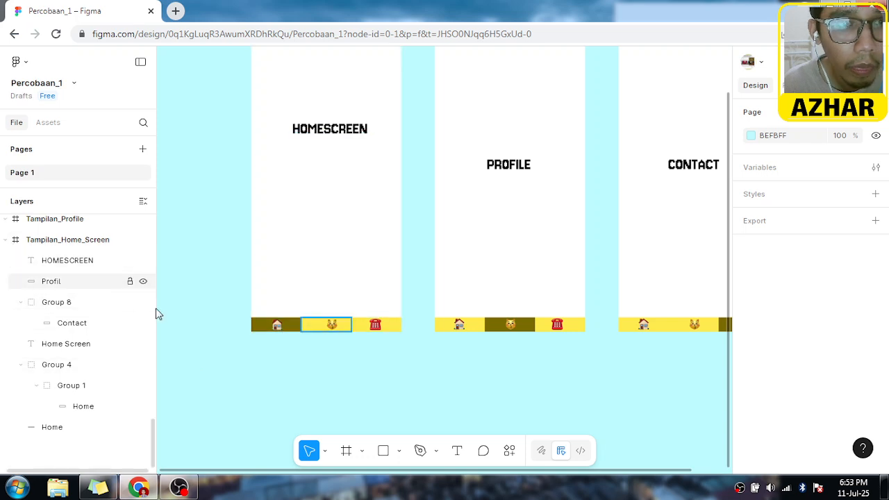
click(390, 330)
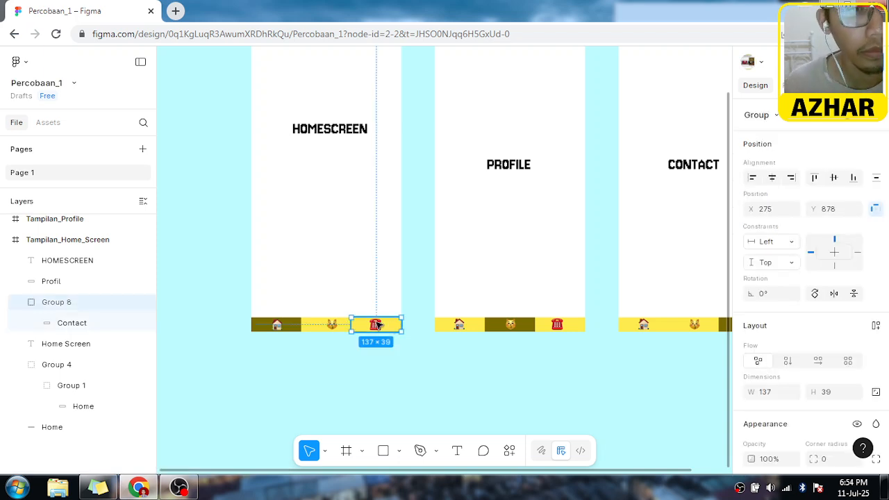
click(21, 303)
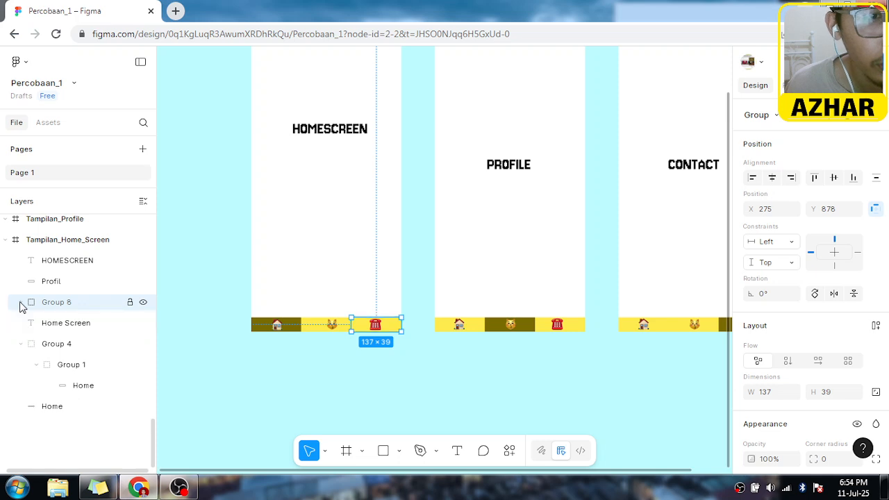
click(21, 304)
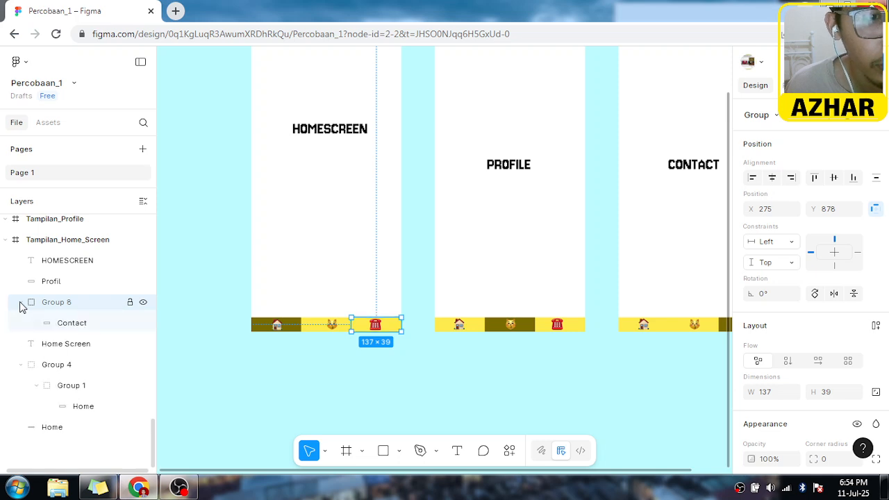
click(290, 352)
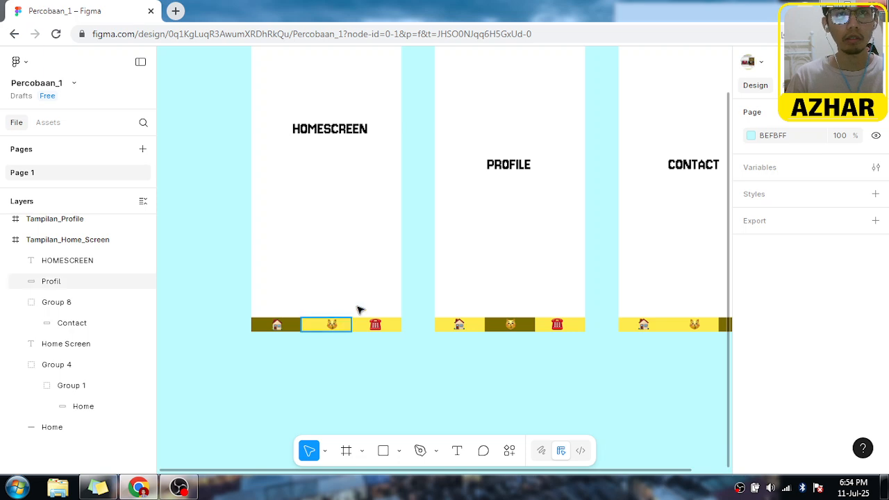
Step: Move the Home button group of Tampilan_Home_Screen to X -22, Y 859, and switch to the page's prototype settings
scroll(408, 254, down, 1)
scroll(407, 253, down, 2)
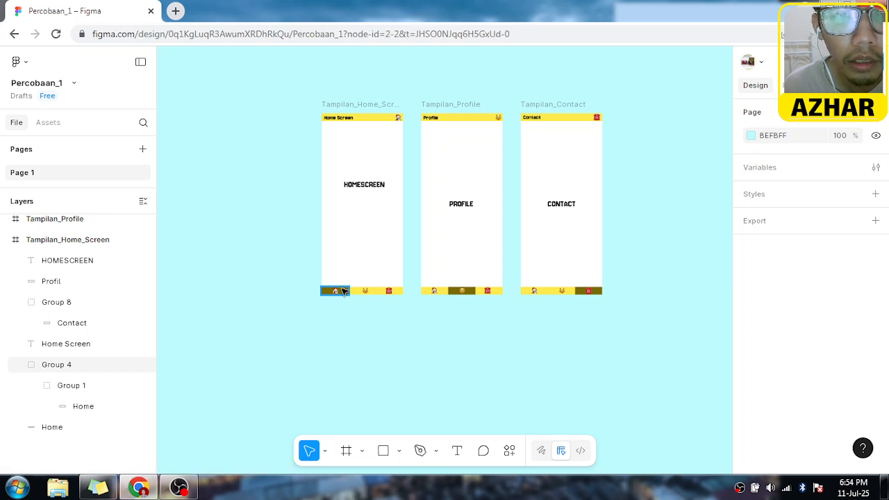
click(343, 291)
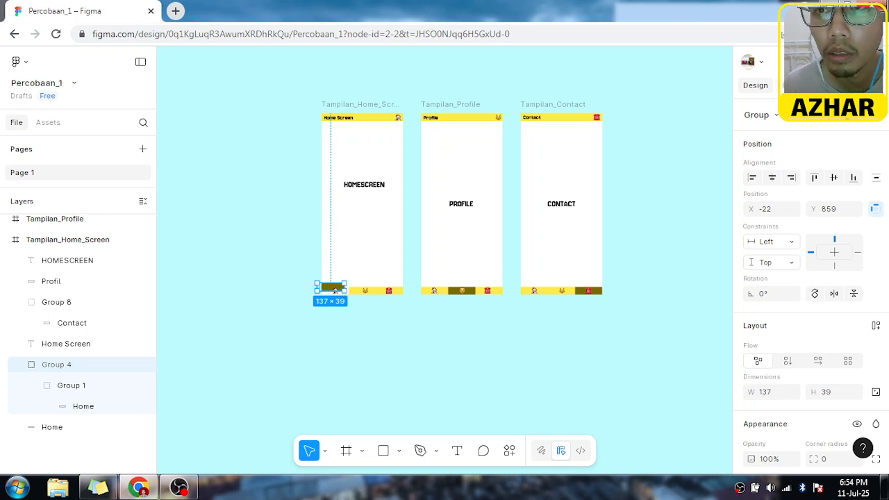
key(shift+e)
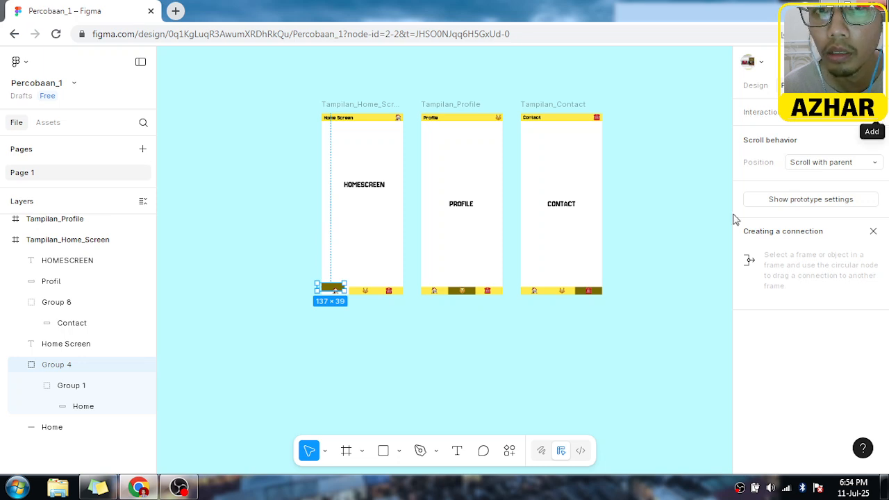
click(706, 215)
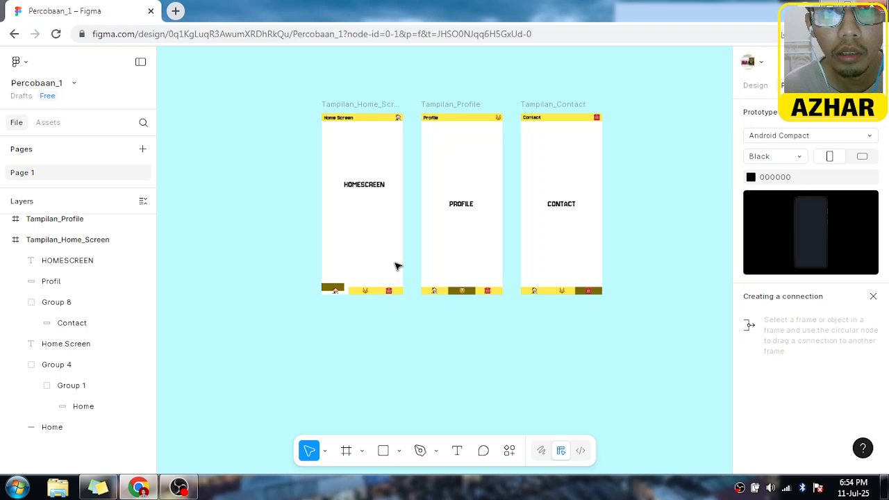
Step: Undo the Home button group's last move and lower the HOMESCREEN title to line up with the PROFILE and CONTACT titles
key(ctrl+z)
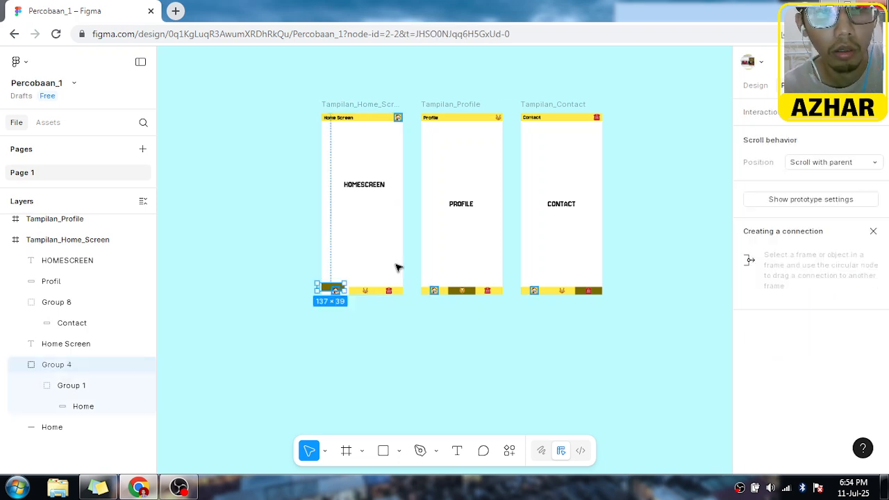
click(397, 267)
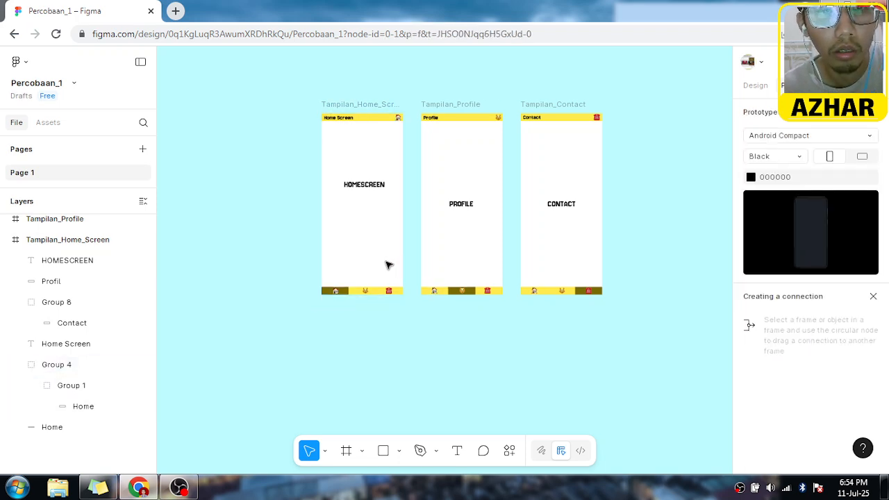
click(363, 185)
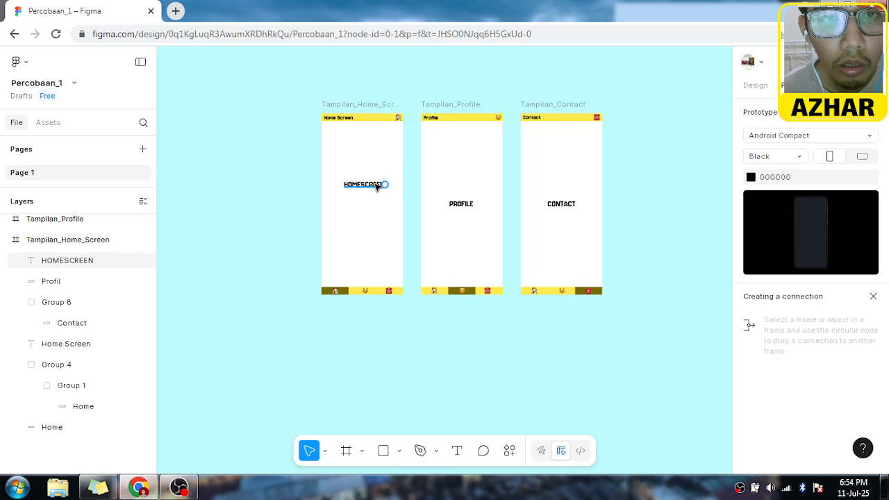
drag(377, 186, 371, 206)
click(352, 325)
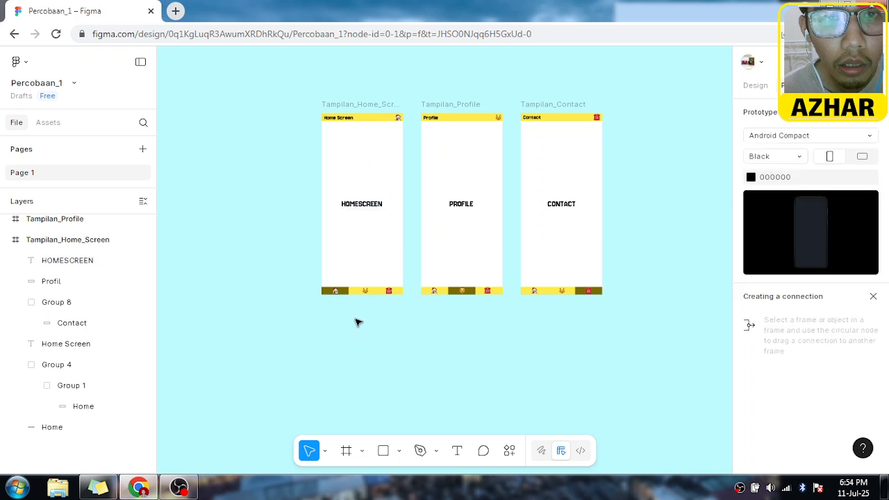
Step: Add an On tap interaction with no action to the Home button group of Tampilan_Home_Screen
scroll(357, 321, left, 2)
scroll(396, 312, up, 2)
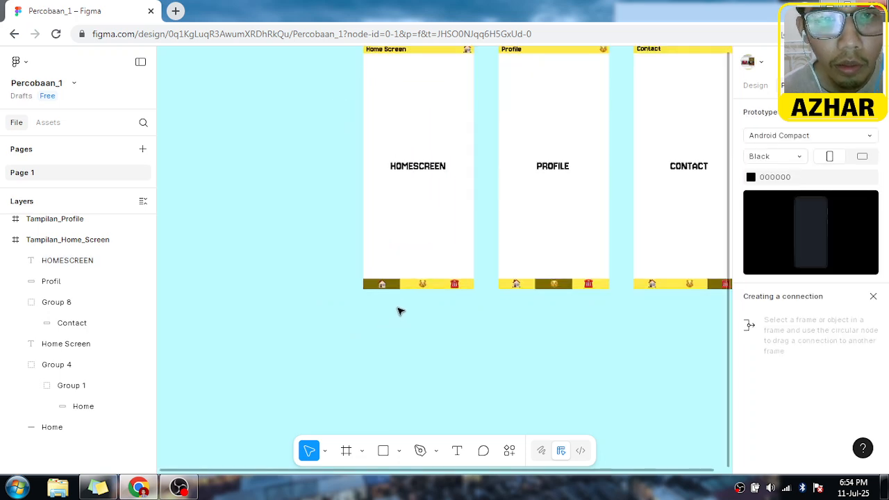
scroll(397, 311, up, 2)
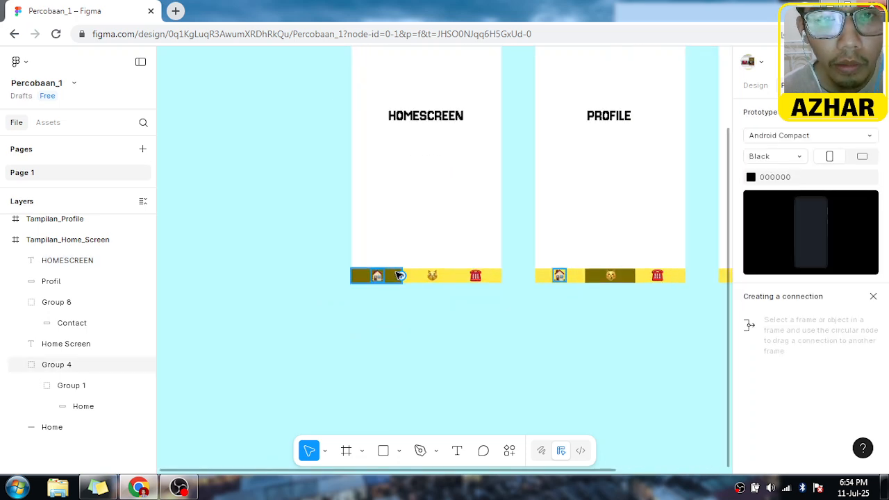
click(400, 276)
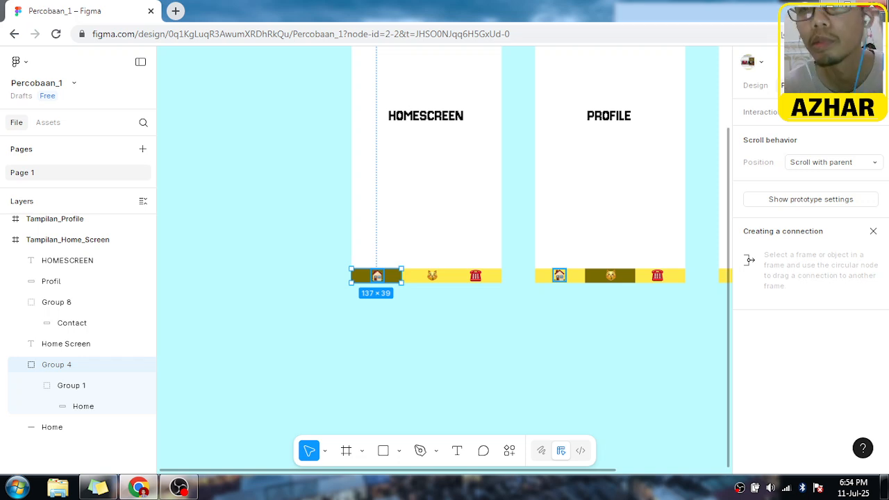
click(879, 120)
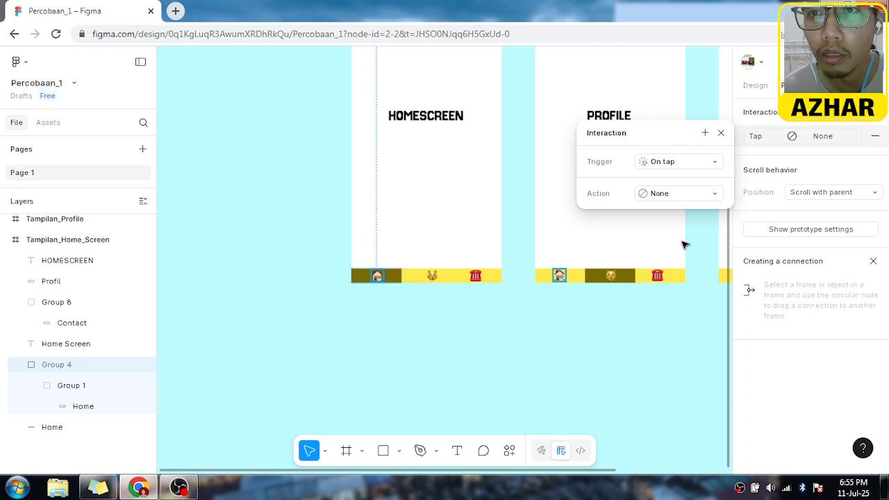
click(682, 323)
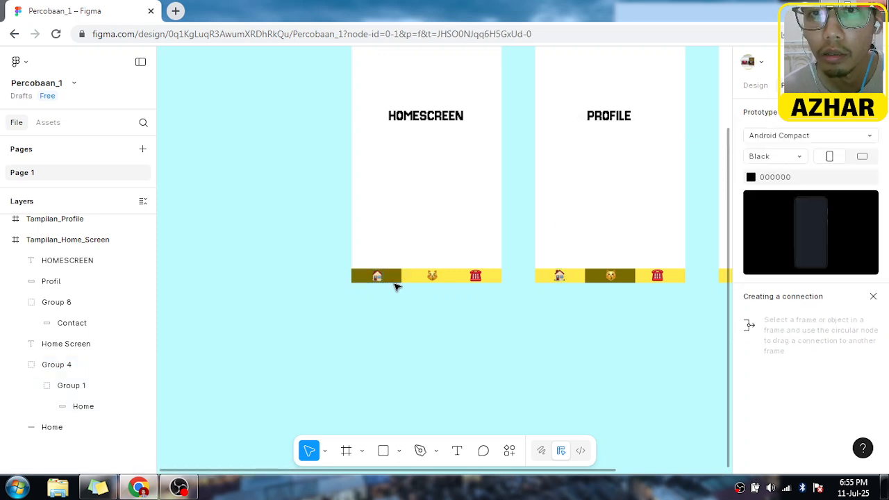
Step: Examine the trigger options of the Home button group's interaction, keeping On tap
click(393, 277)
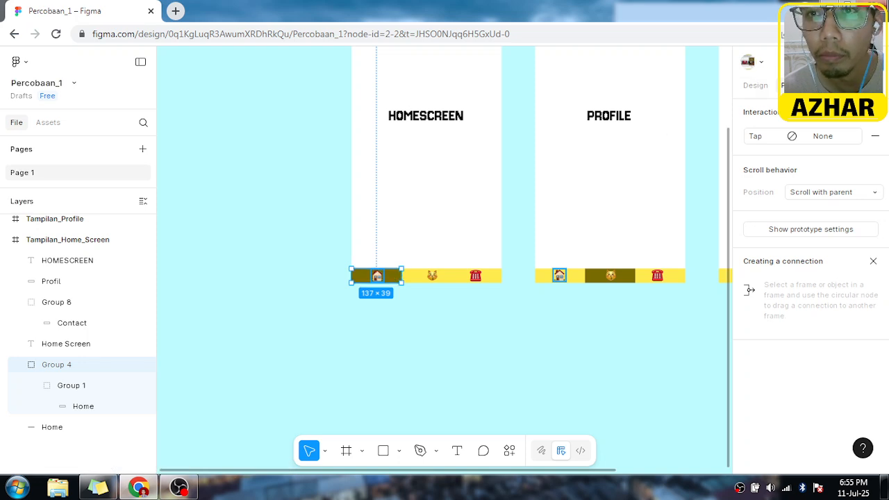
click(755, 89)
click(755, 87)
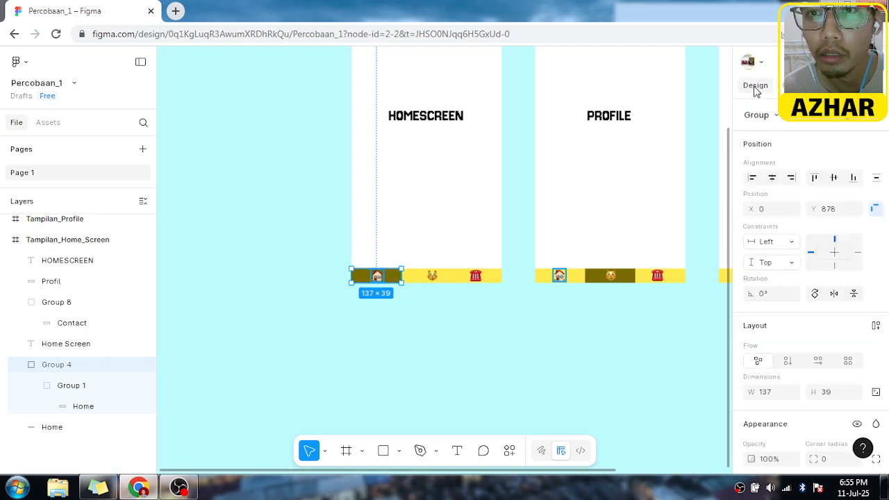
click(788, 84)
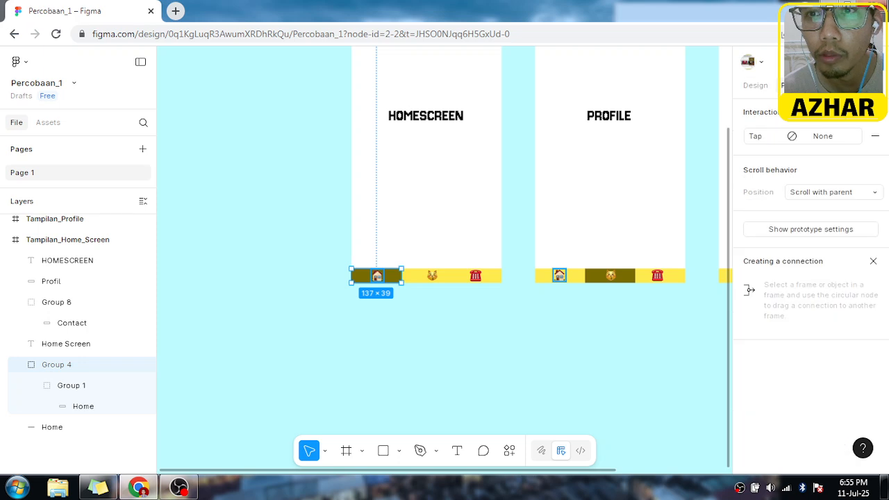
click(795, 138)
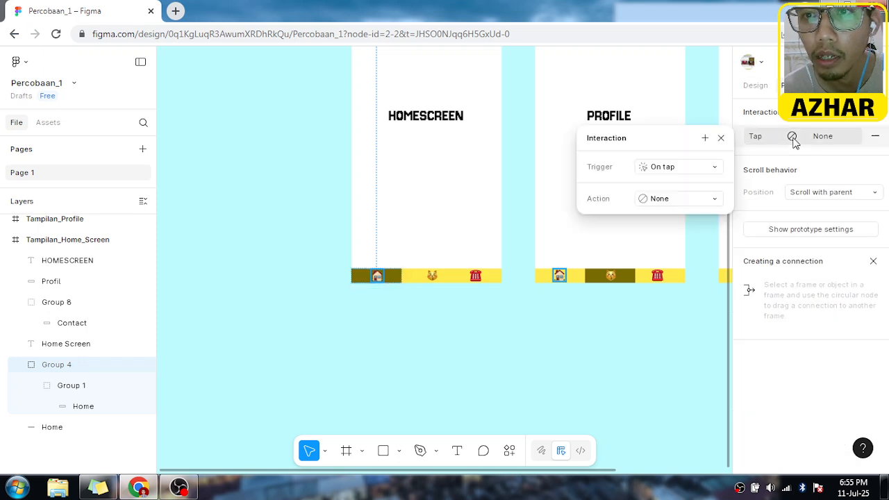
click(698, 171)
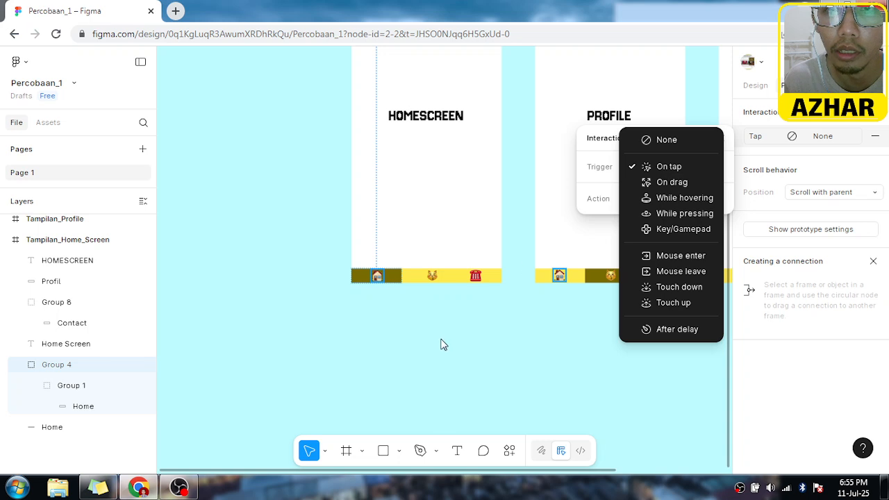
click(679, 167)
Step: Try the Navigate to action on the Home button group's interaction, return it to None, and close the interaction settings
click(677, 199)
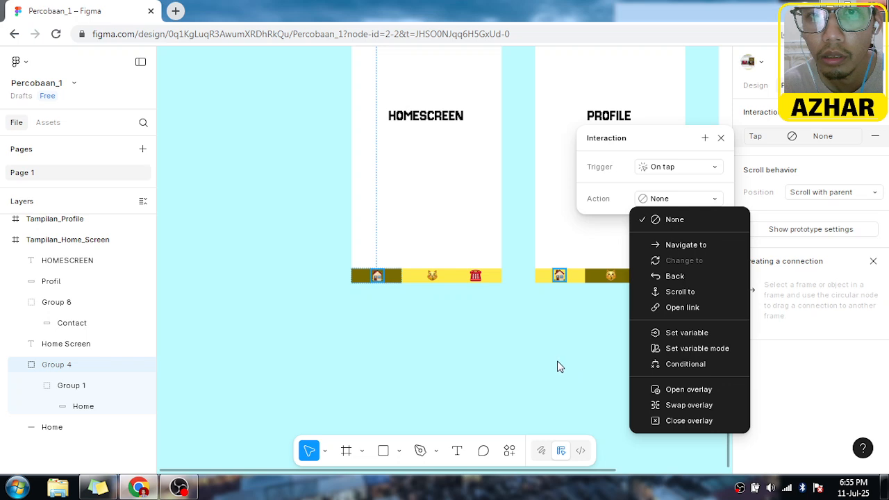
click(684, 245)
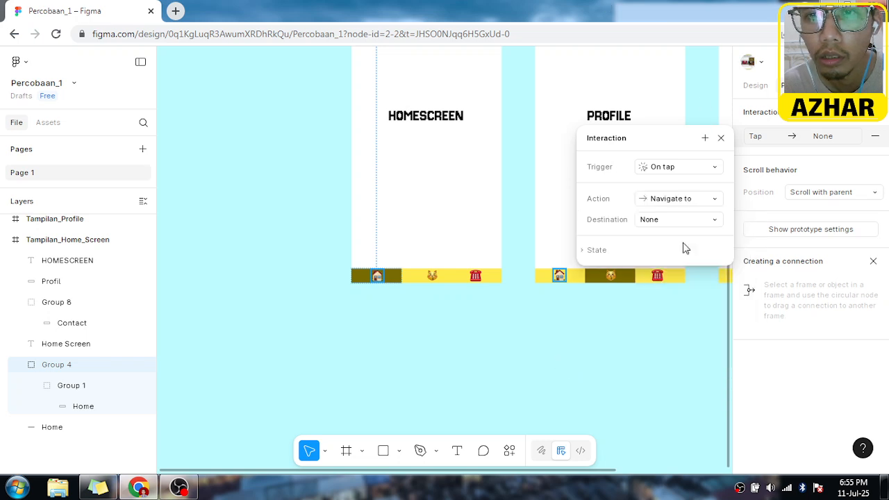
click(689, 203)
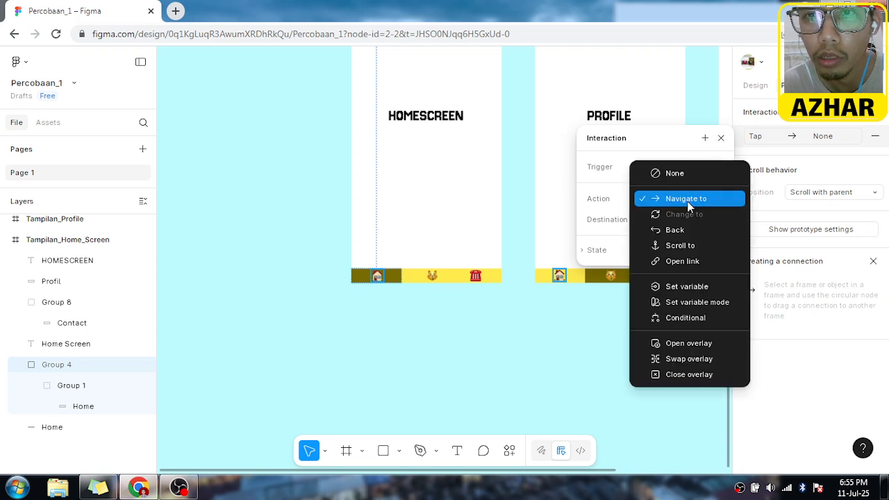
click(681, 173)
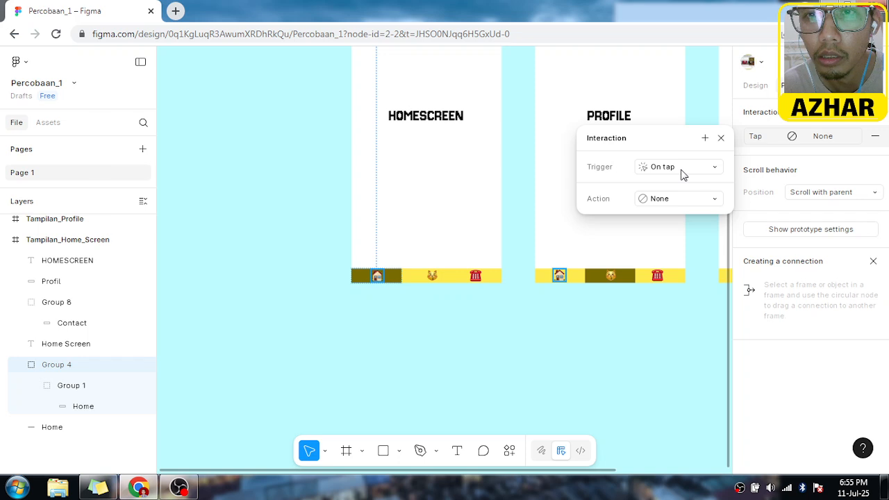
click(723, 139)
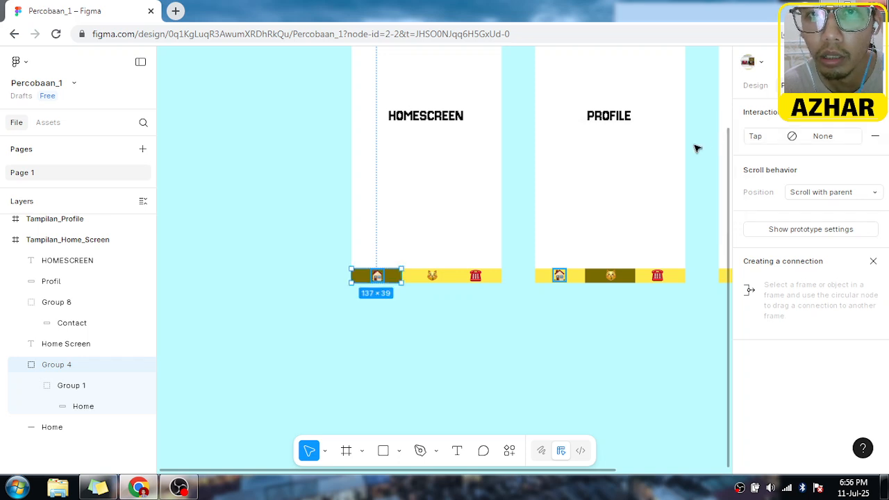
click(458, 381)
Step: Center the cat emoji horizontally on the Profil button in Tampilan_Home_Screen's navigation bar
mouse_move(446, 276)
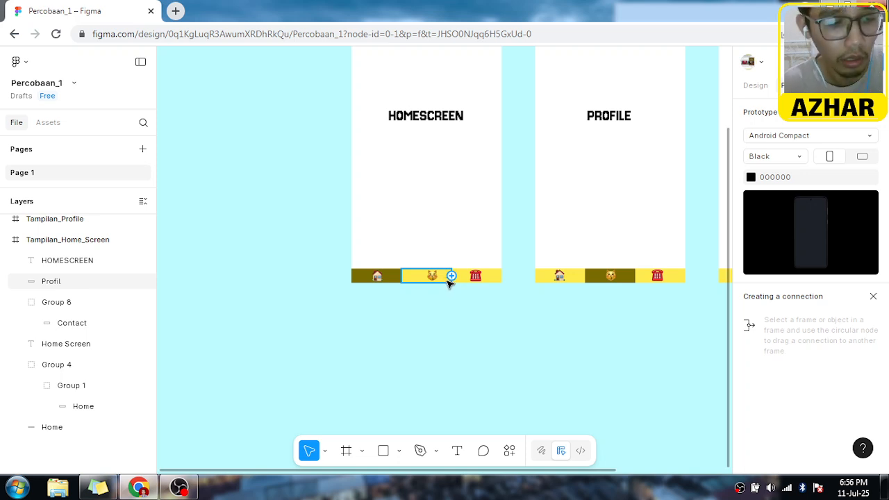
scroll(448, 283, up, 5)
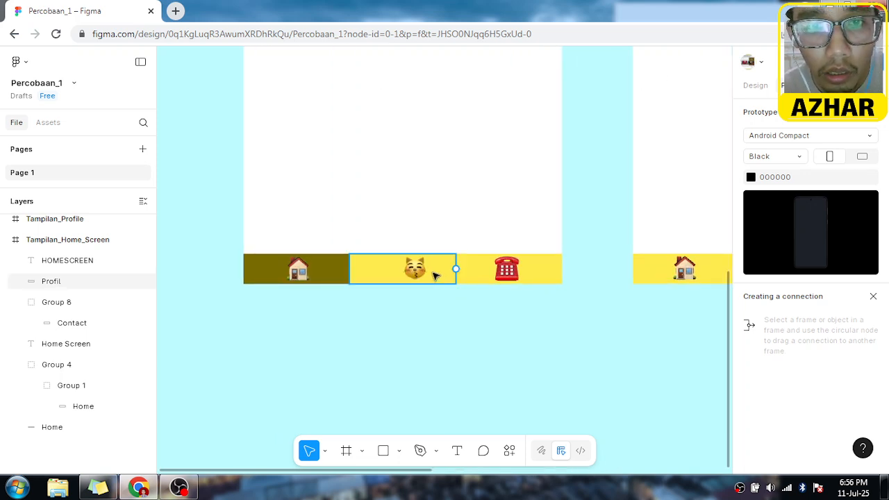
drag(433, 276, 409, 273)
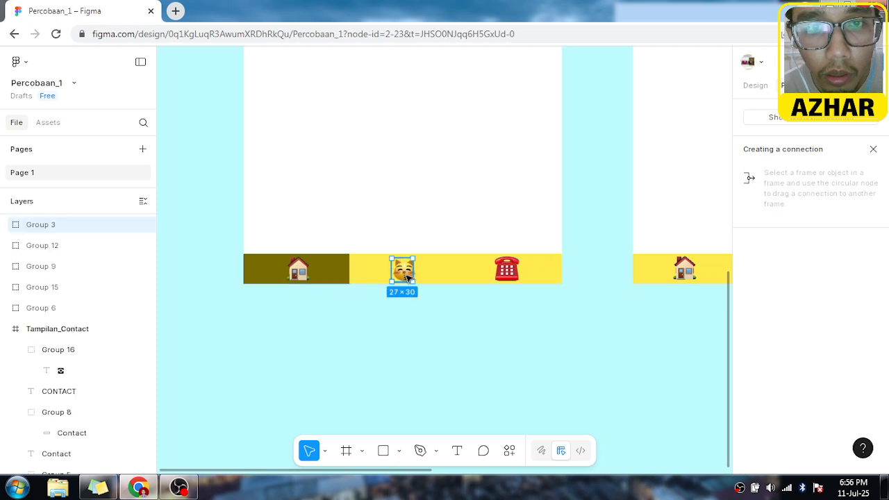
click(413, 334)
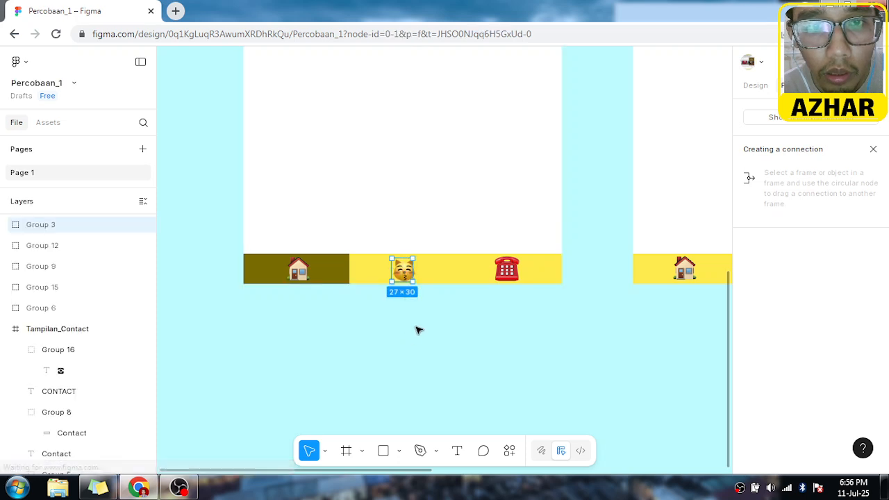
Step: Add an On tap interaction to Tampilan_Home_Screen's Profil rectangle that navigates to Tampilan_Profile
click(451, 265)
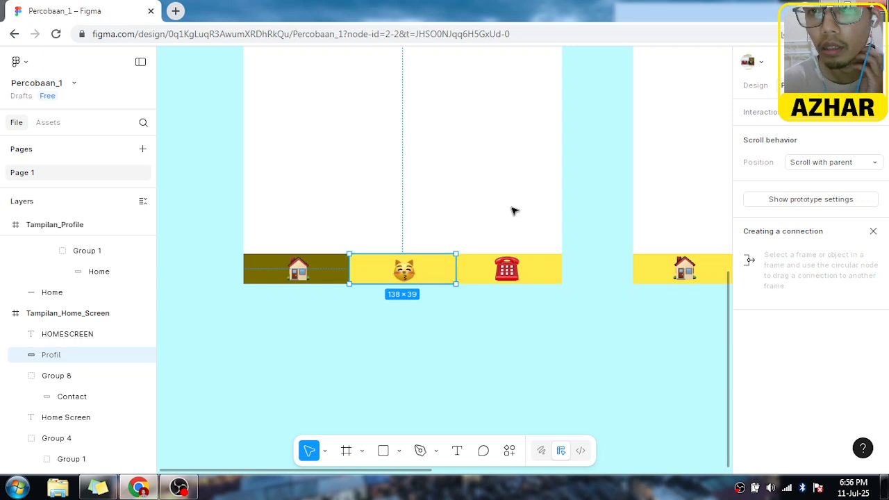
click(877, 120)
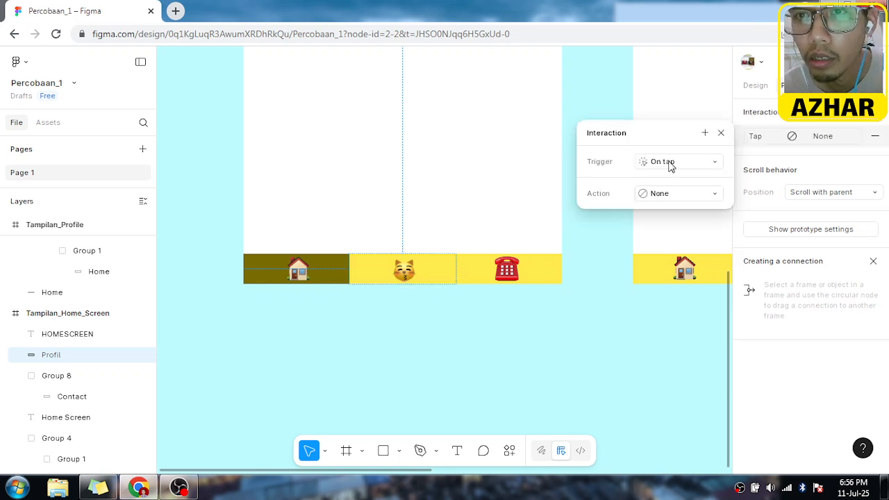
click(697, 196)
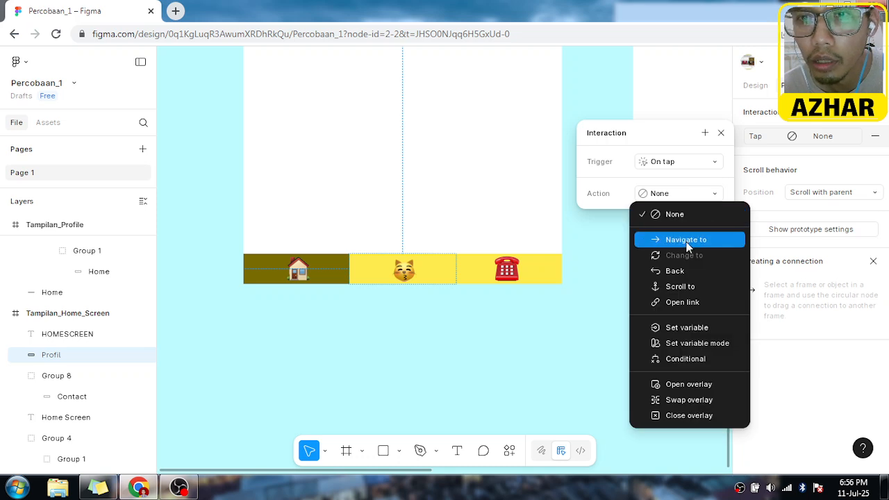
click(687, 240)
click(695, 216)
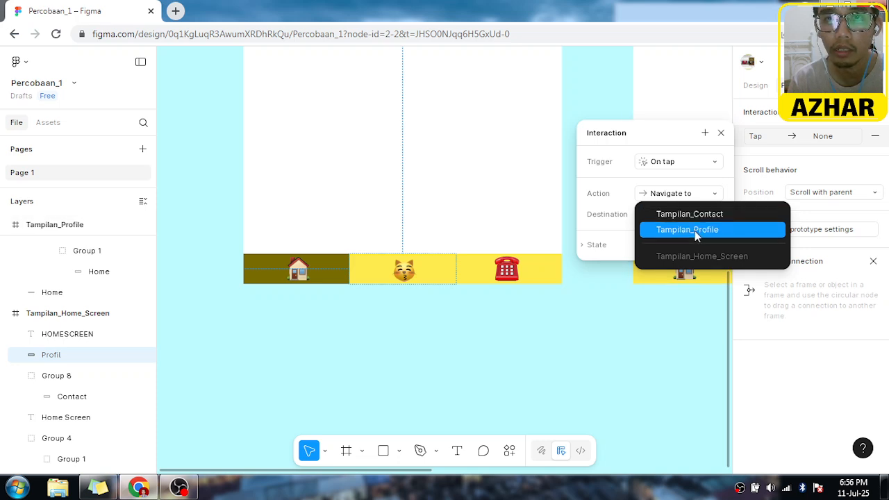
click(694, 232)
scroll(537, 319, down, 10)
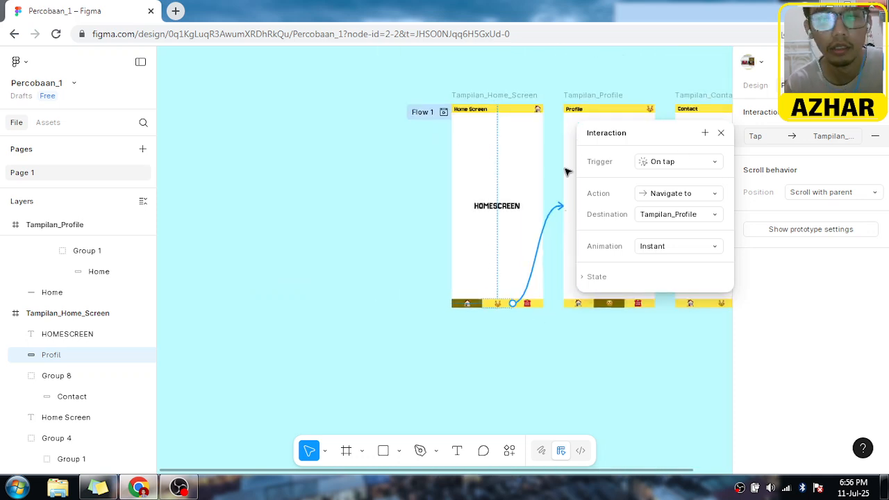
scroll(608, 332, left, 1)
scroll(608, 333, right, 10)
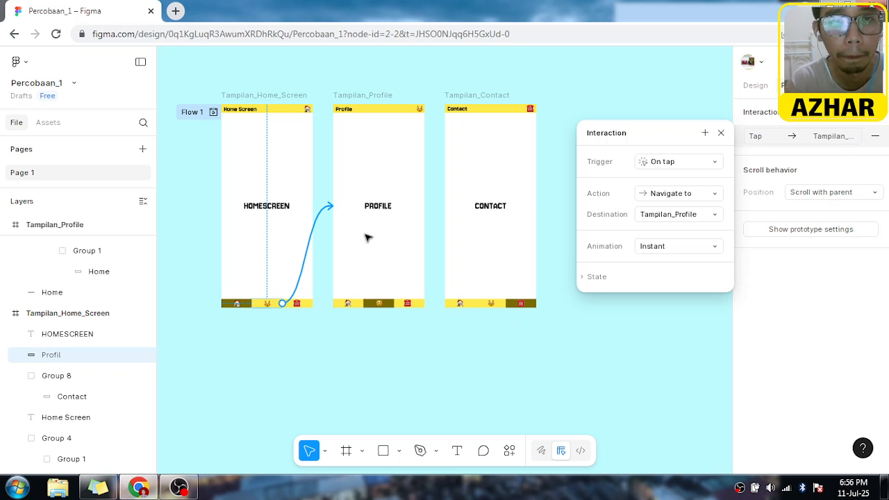
click(310, 337)
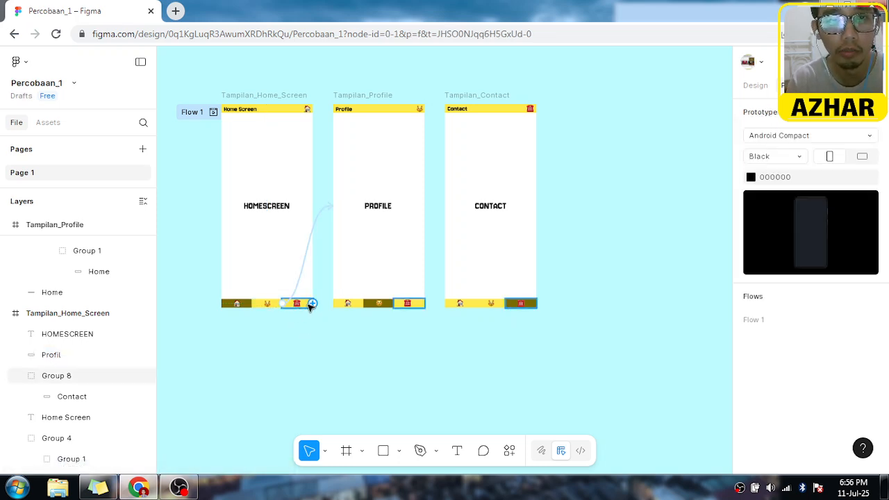
Step: Add an On tap interaction to Tampilan_Home_Screen's Contact button group that navigates to Tampilan_Contact
click(311, 306)
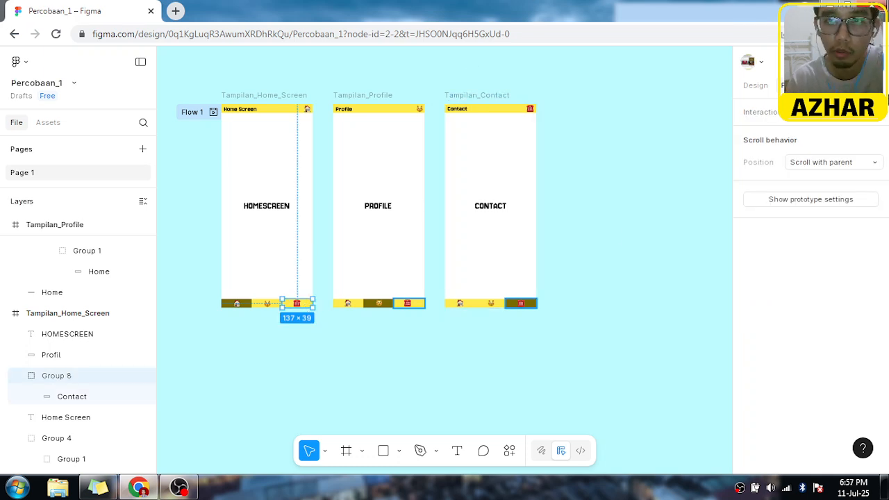
click(878, 115)
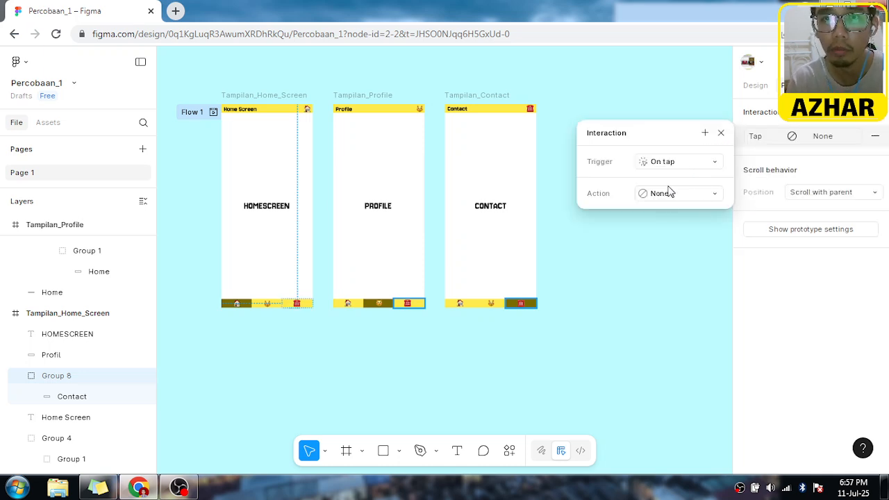
click(692, 200)
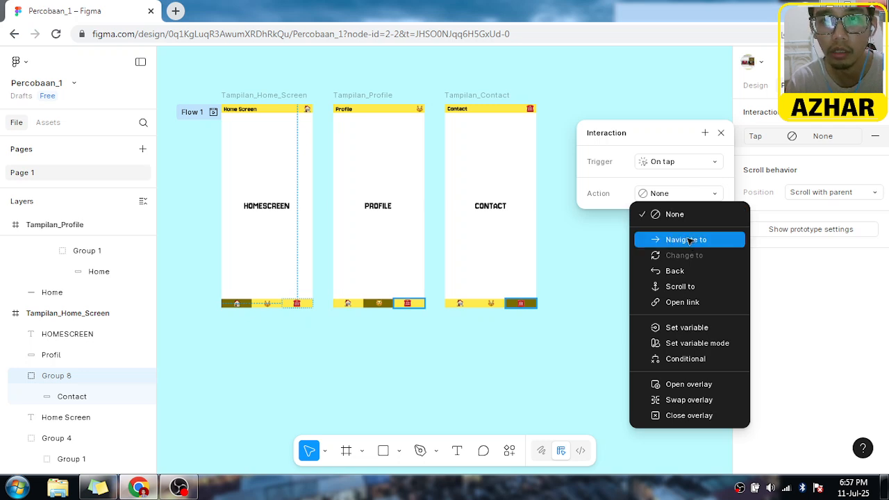
click(687, 240)
click(692, 218)
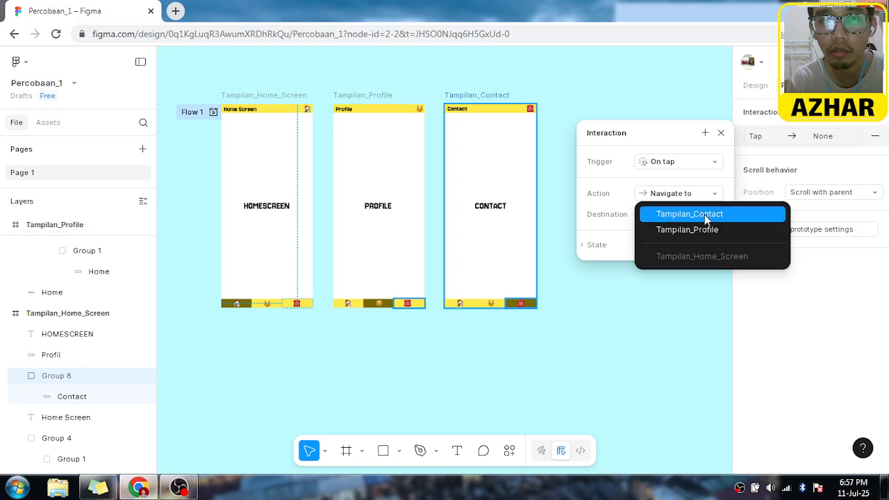
click(707, 214)
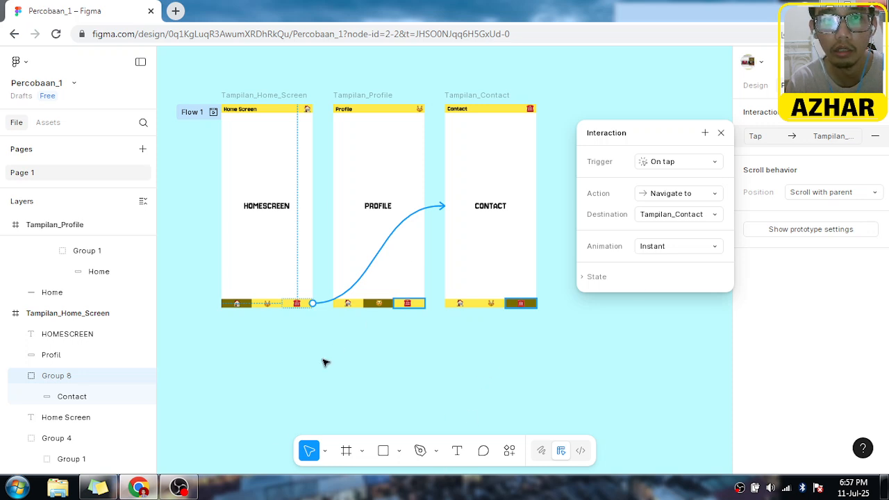
Step: Add an On tap interaction to Tampilan_Profile's Home button group that navigates to Tampilan_Home_Screen
click(440, 349)
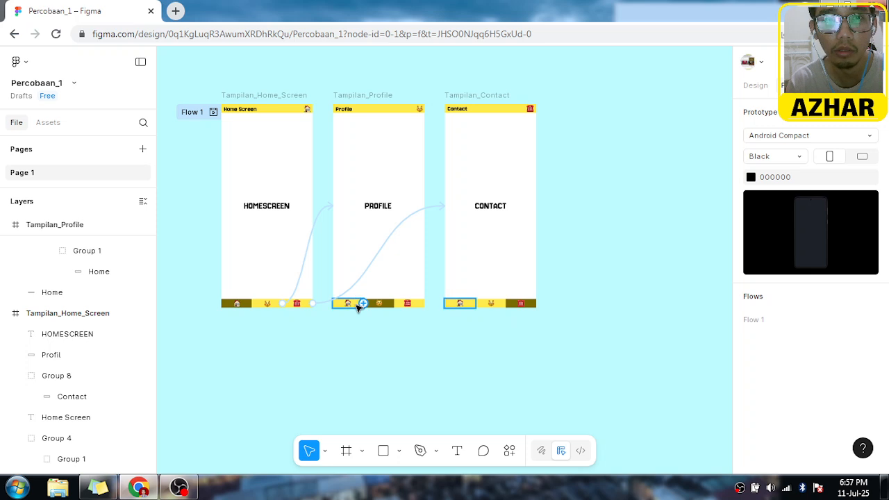
click(358, 306)
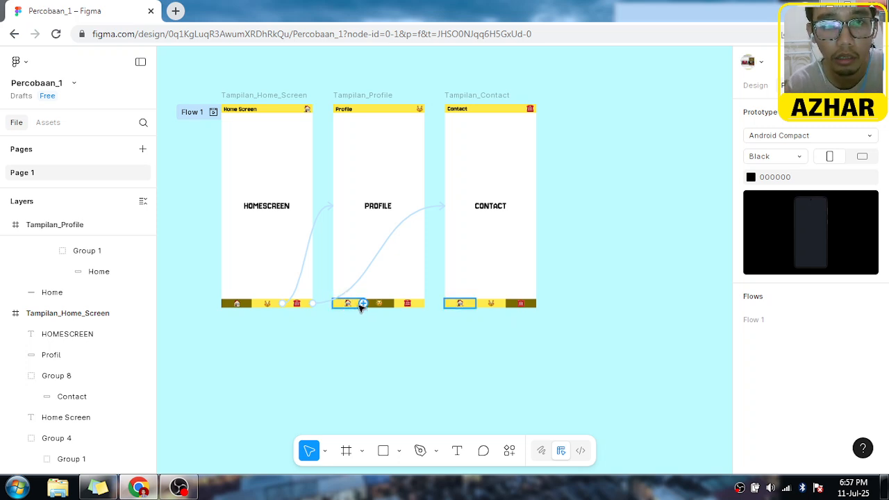
click(359, 305)
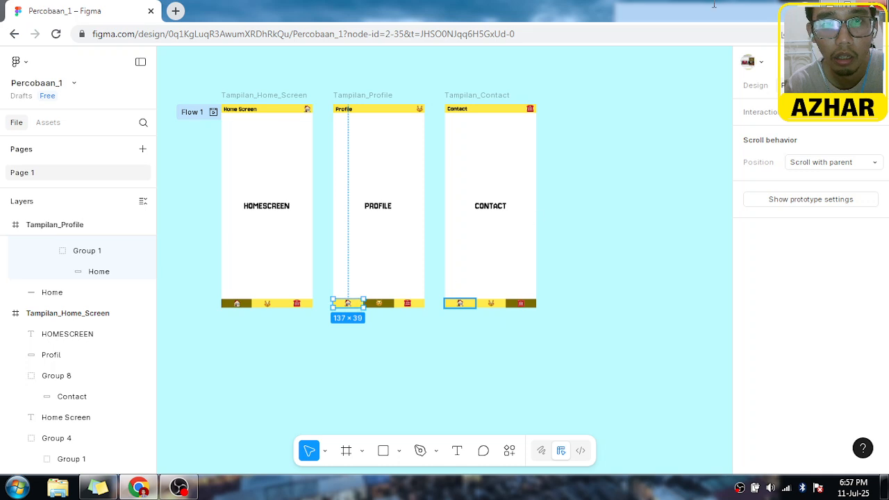
click(877, 117)
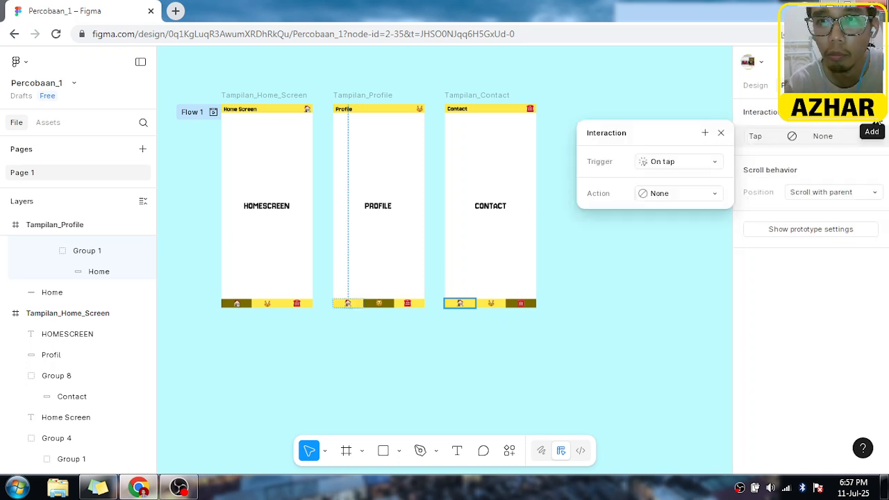
click(695, 169)
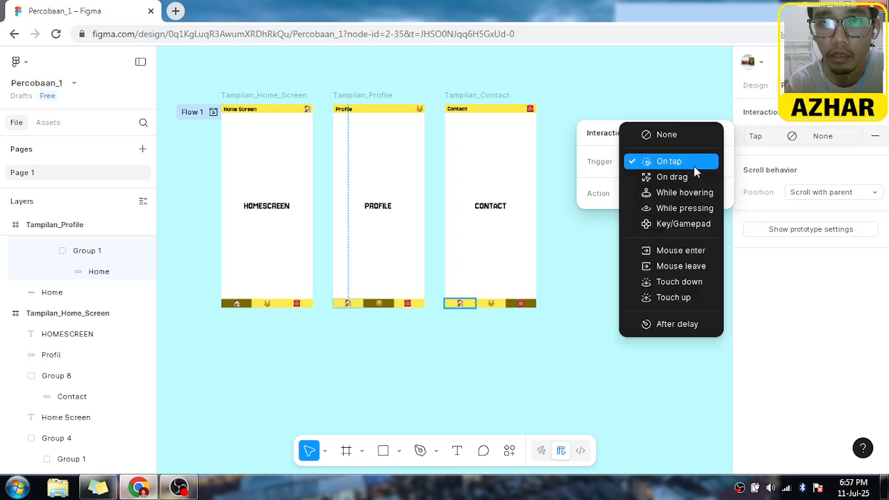
click(694, 166)
click(690, 196)
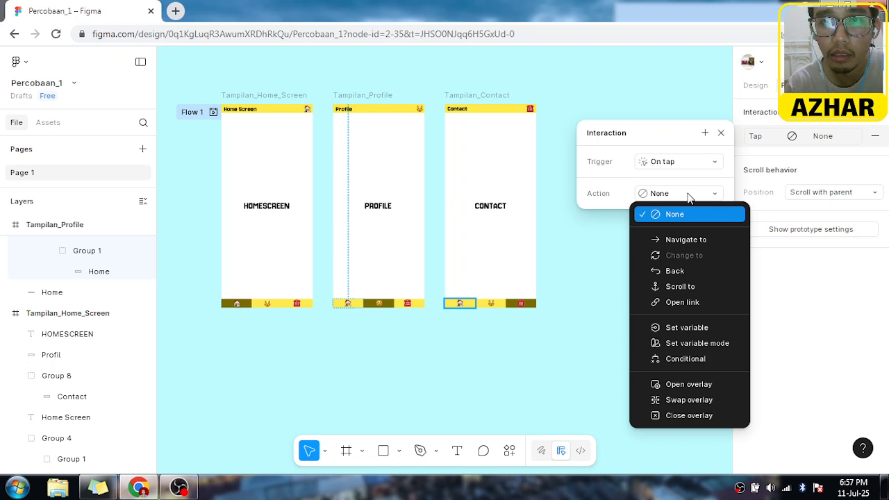
click(684, 239)
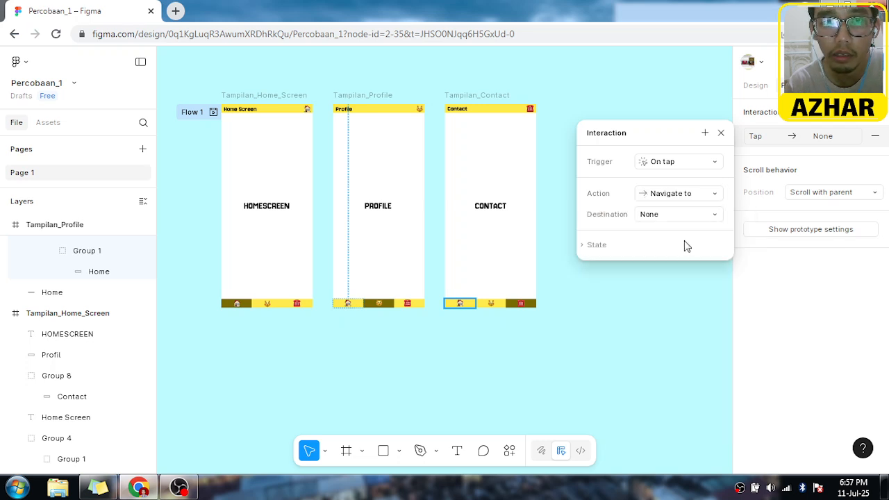
click(697, 215)
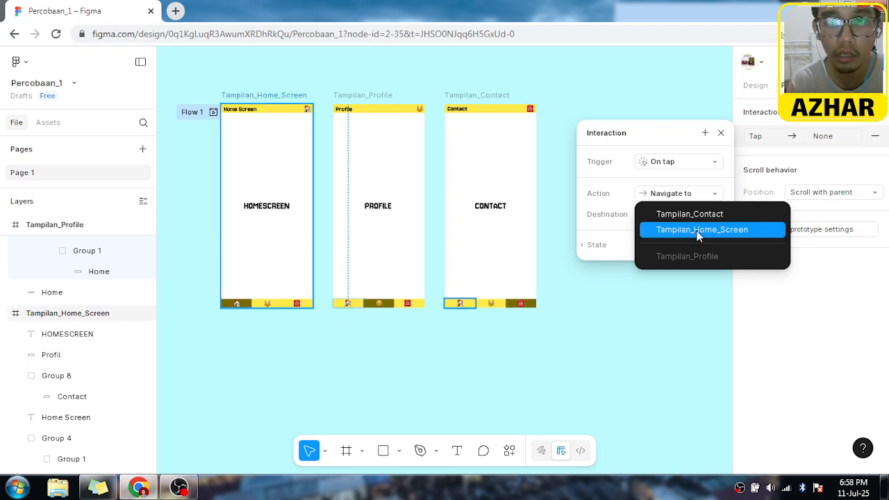
click(698, 230)
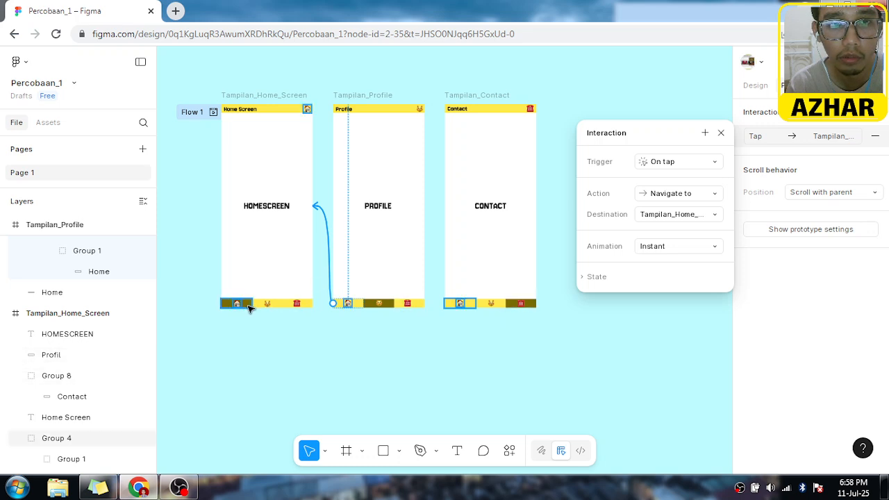
Step: Add an On tap interaction with the action None to Tampilan_Profile's Profil button group
click(389, 306)
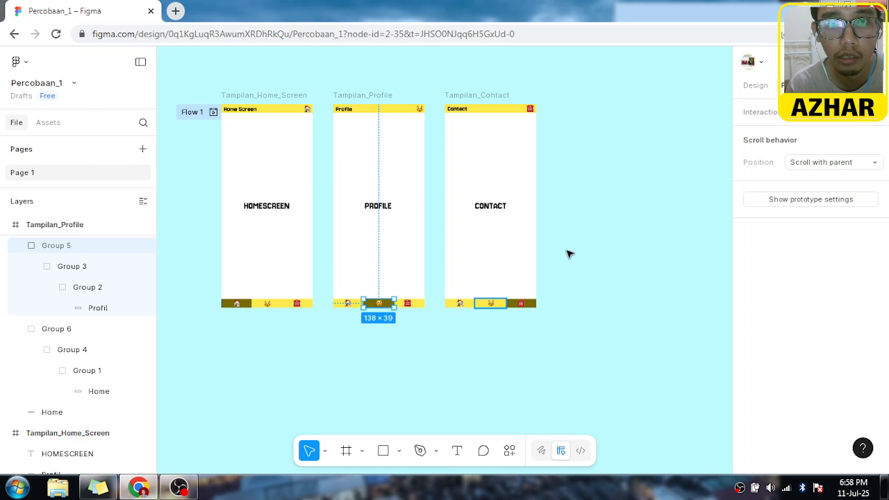
click(875, 114)
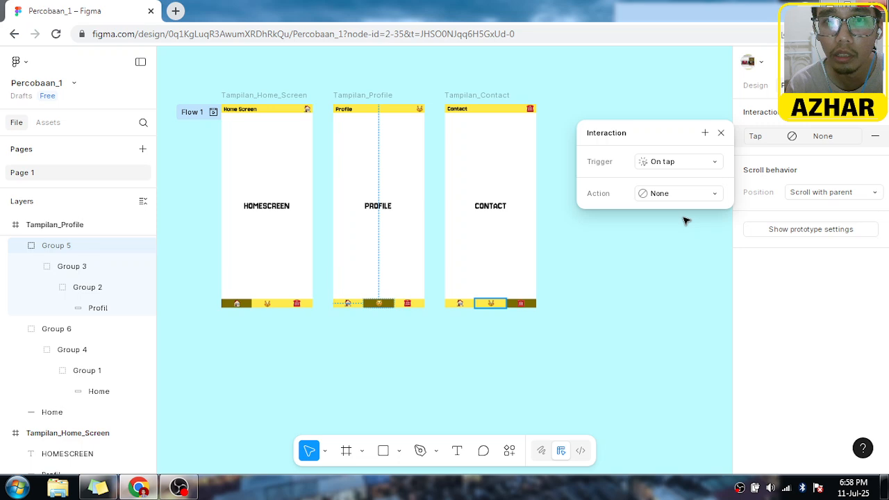
click(528, 239)
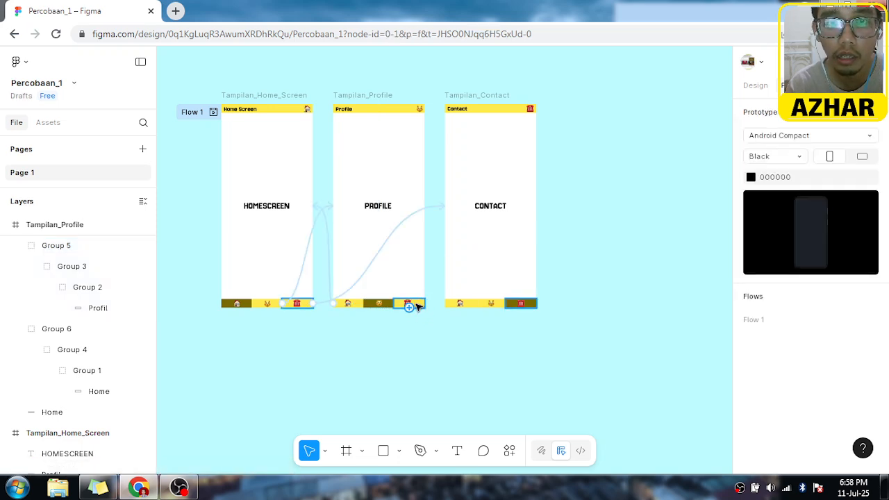
Step: Add an On tap interaction to Tampilan_Profile's Contact button group that navigates to Tampilan_Contact
click(416, 307)
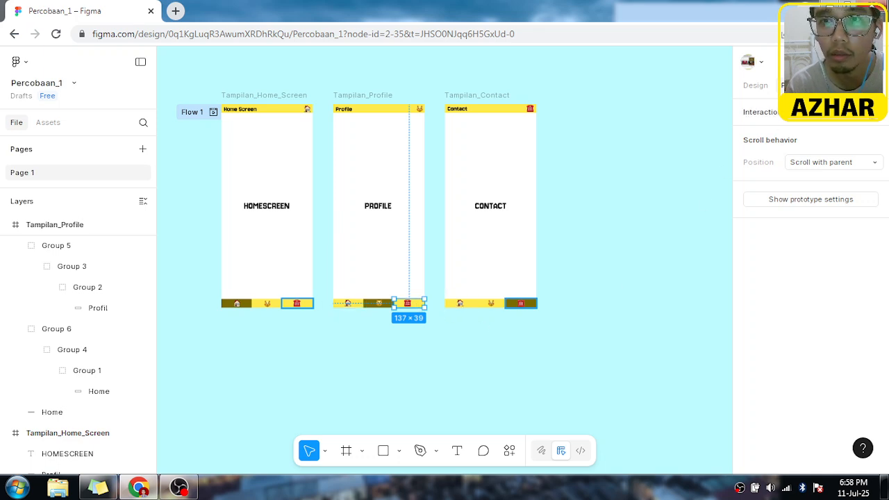
click(871, 114)
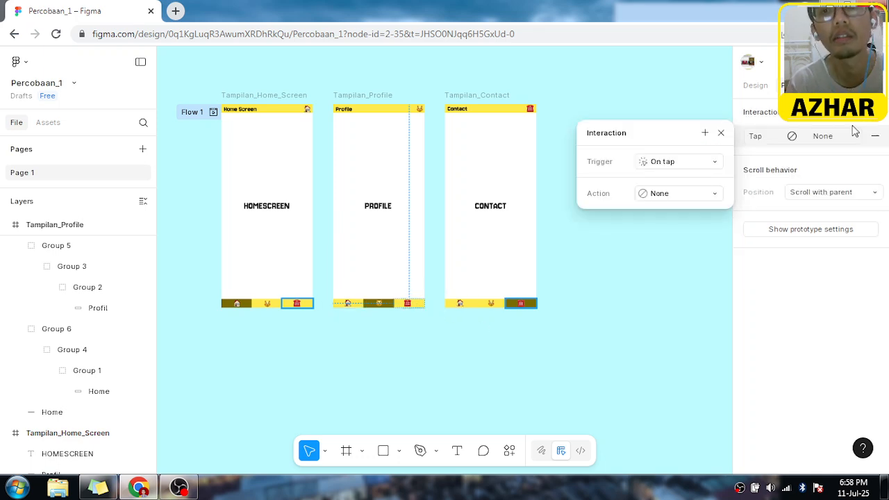
click(695, 164)
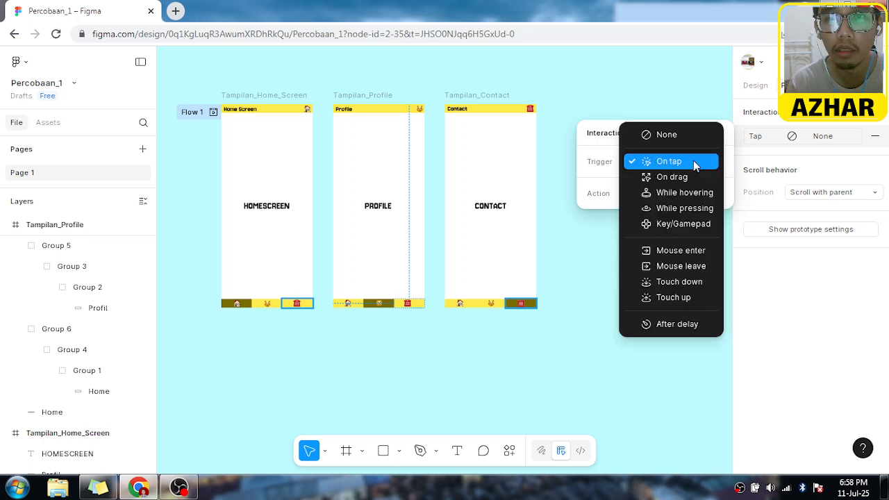
click(694, 160)
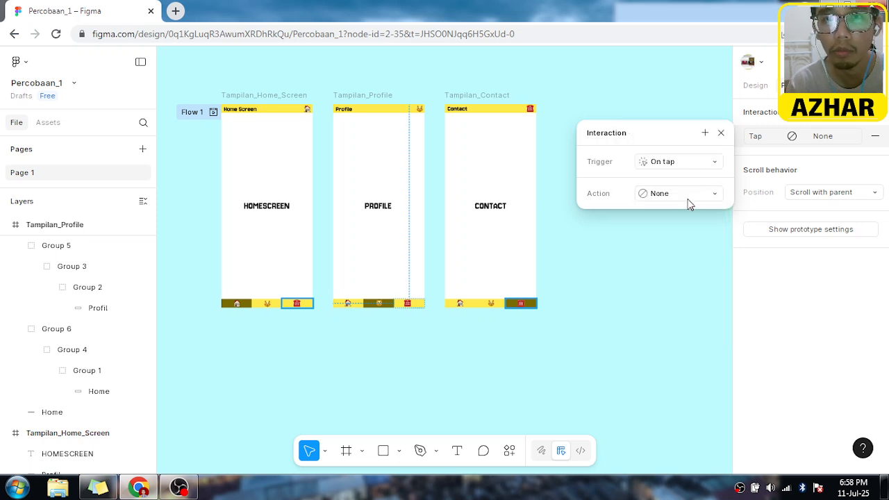
click(689, 197)
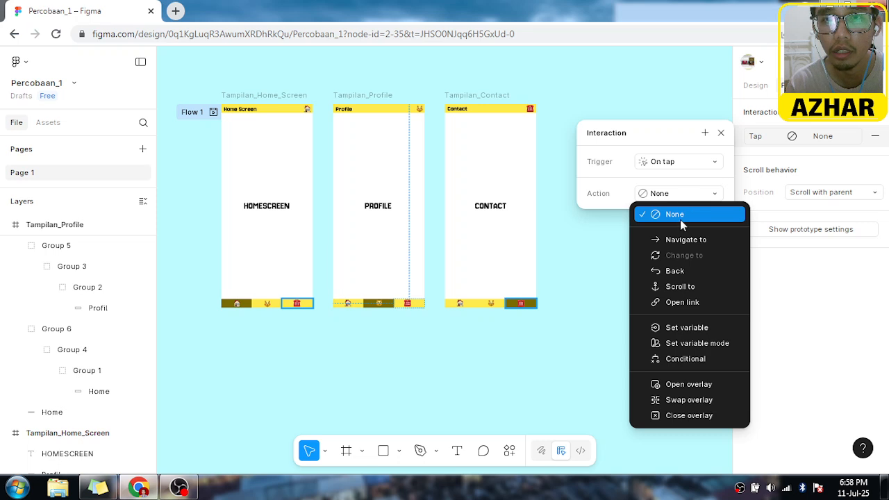
click(681, 241)
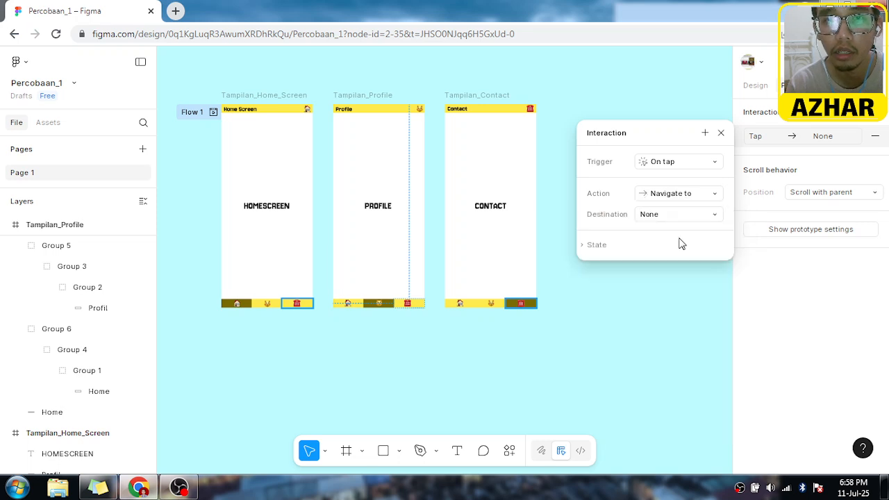
click(678, 217)
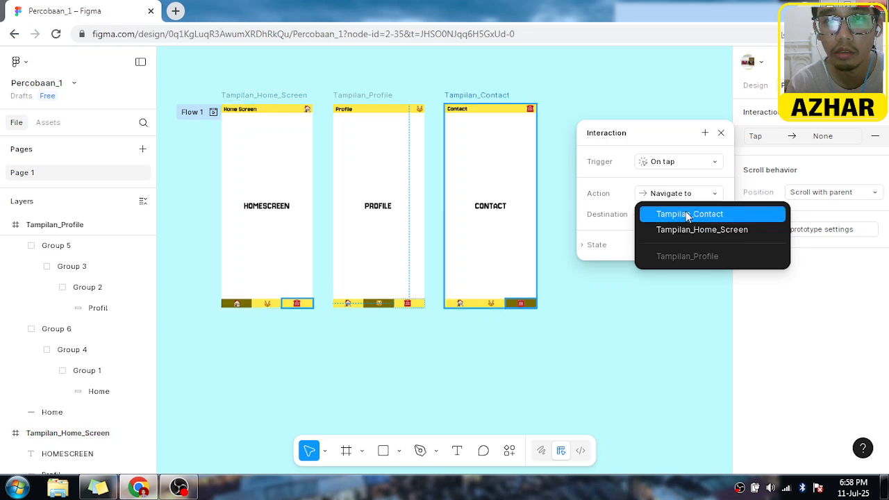
click(686, 215)
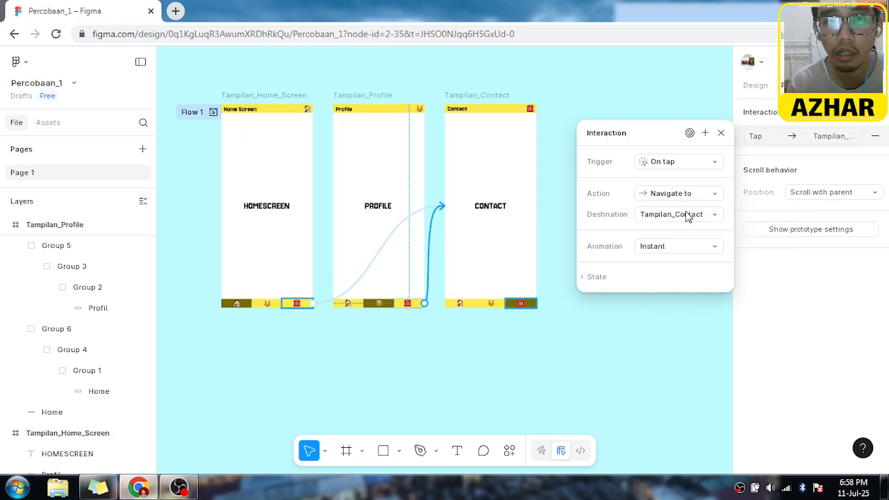
click(464, 346)
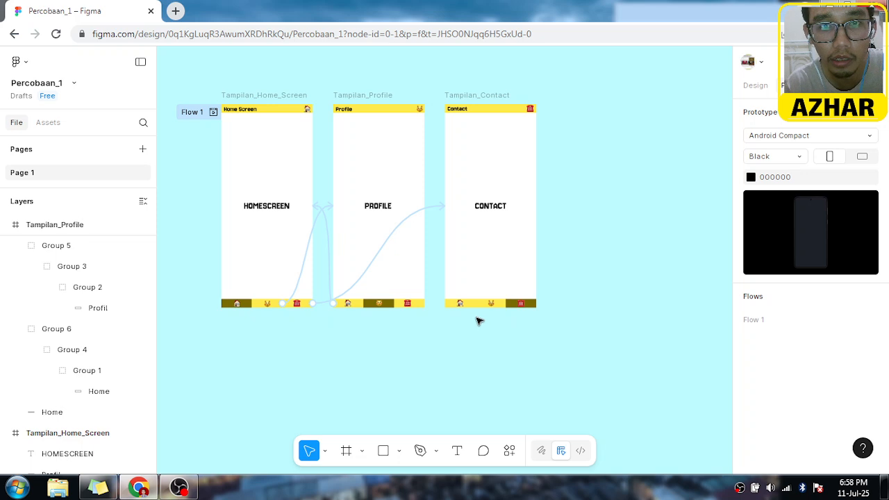
Step: Add an On tap interaction to Tampilan_Contact's Home button group that navigates to Tampilan_Home_Screen
scroll(479, 320, left, 2)
scroll(510, 313, up, 5)
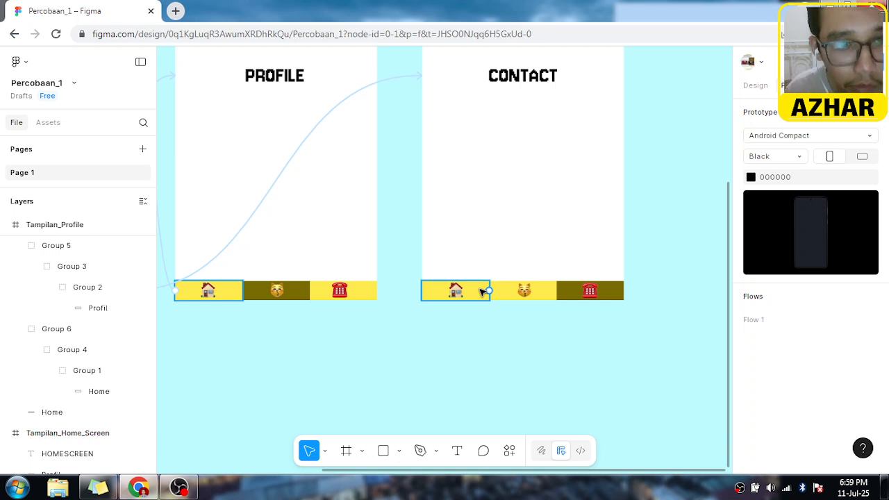
click(484, 291)
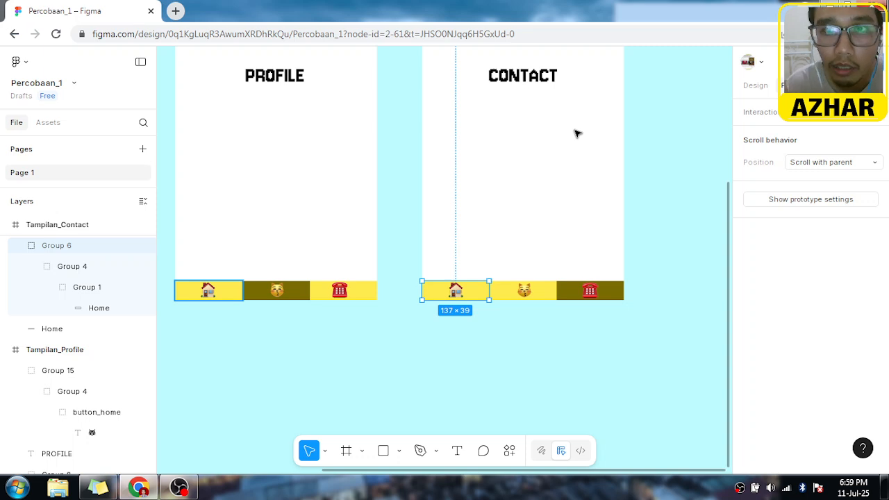
click(876, 121)
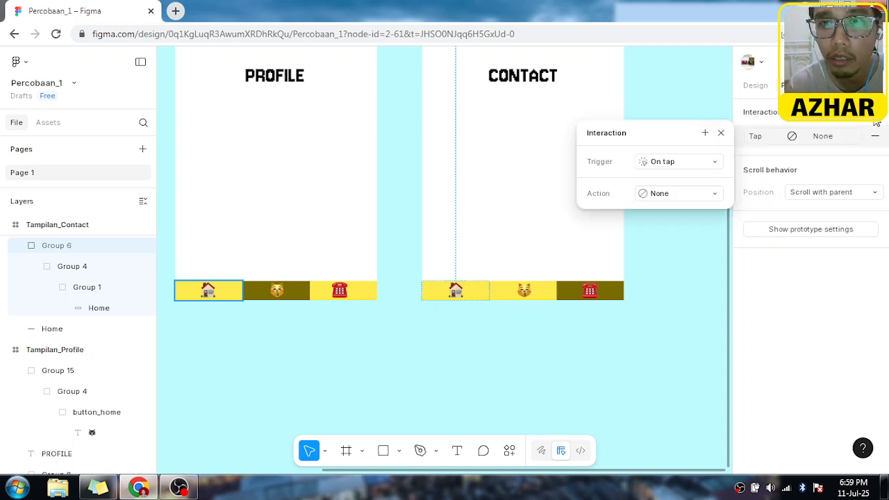
click(674, 199)
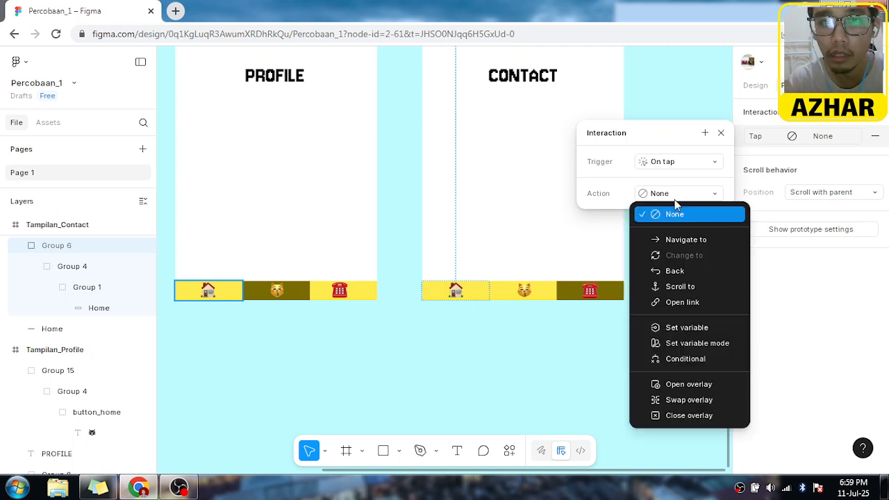
click(661, 240)
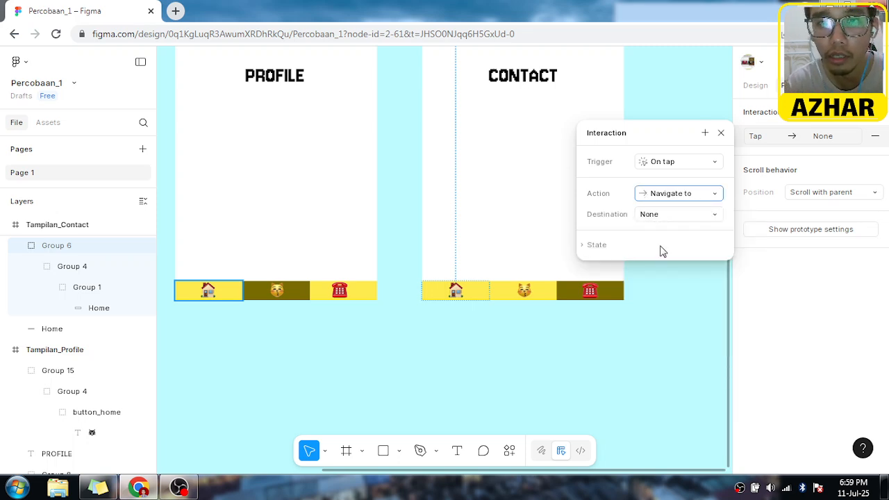
click(679, 215)
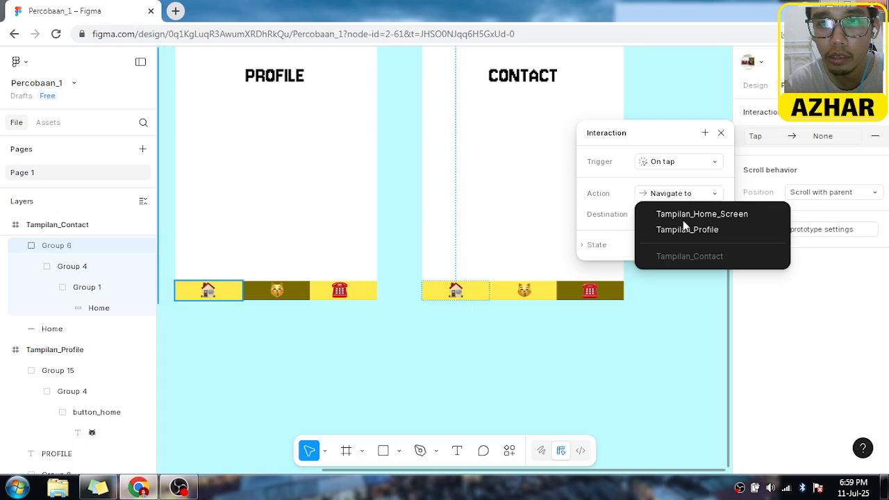
click(692, 216)
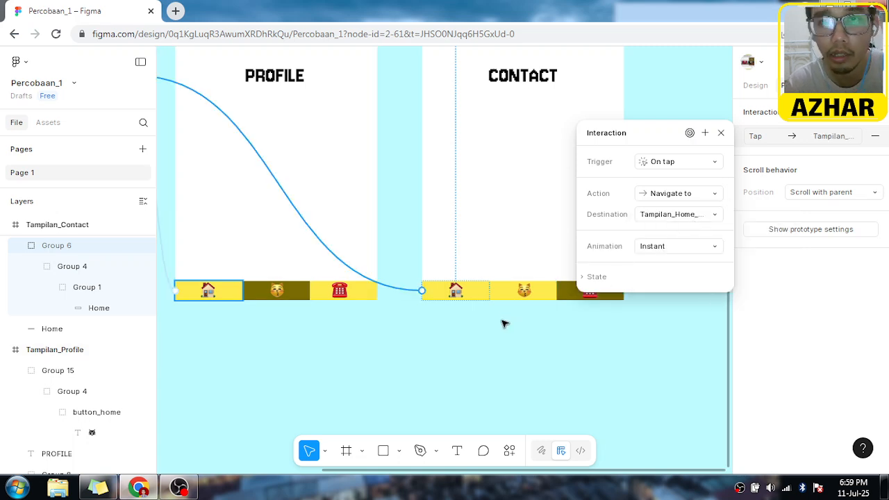
Step: Add an On tap interaction to Tampilan_Contact's Profil button group that navigates to Tampilan_Profile
click(547, 297)
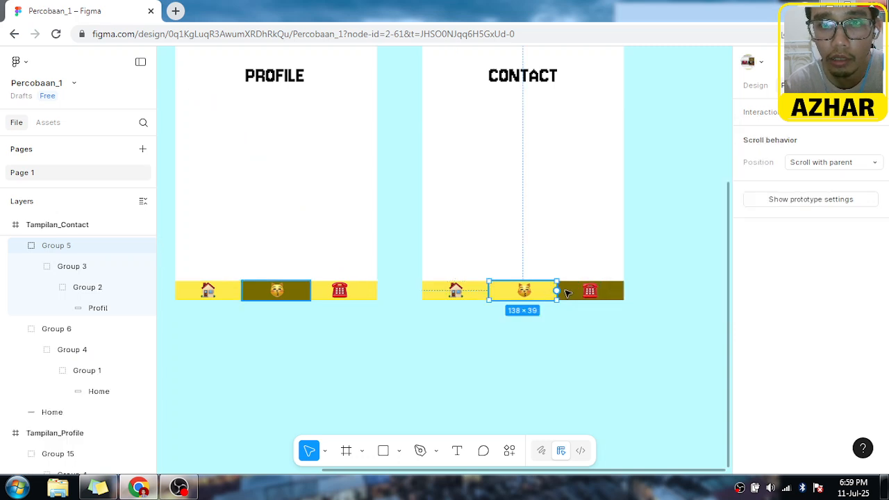
click(874, 121)
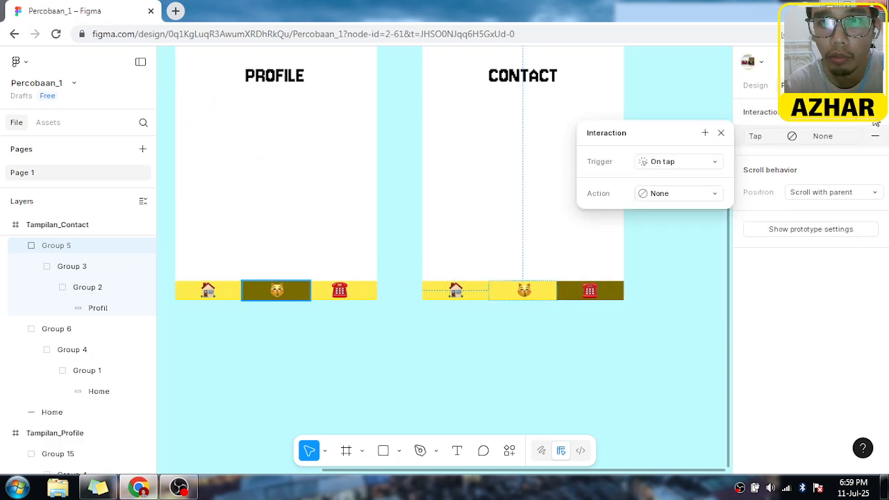
click(680, 196)
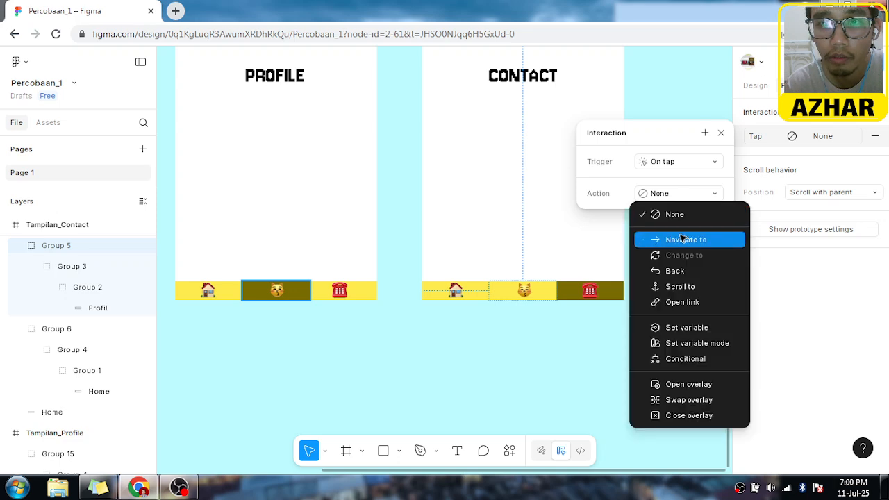
click(683, 240)
click(681, 220)
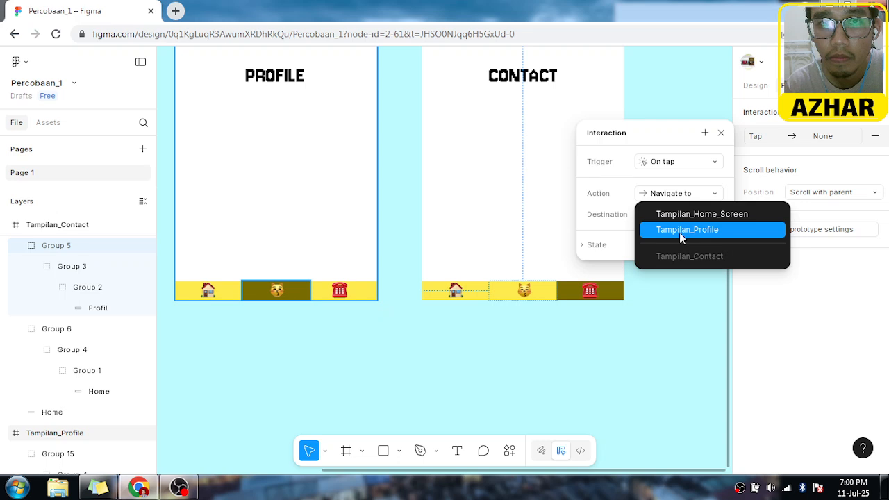
click(679, 232)
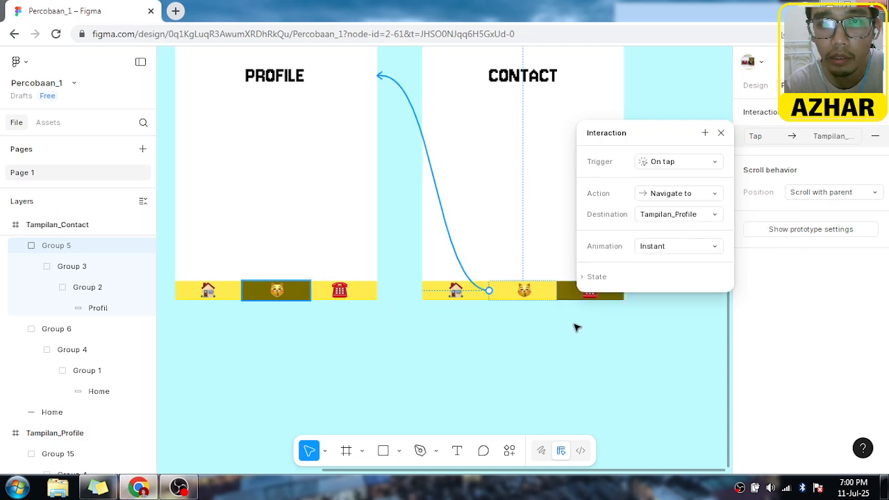
click(558, 337)
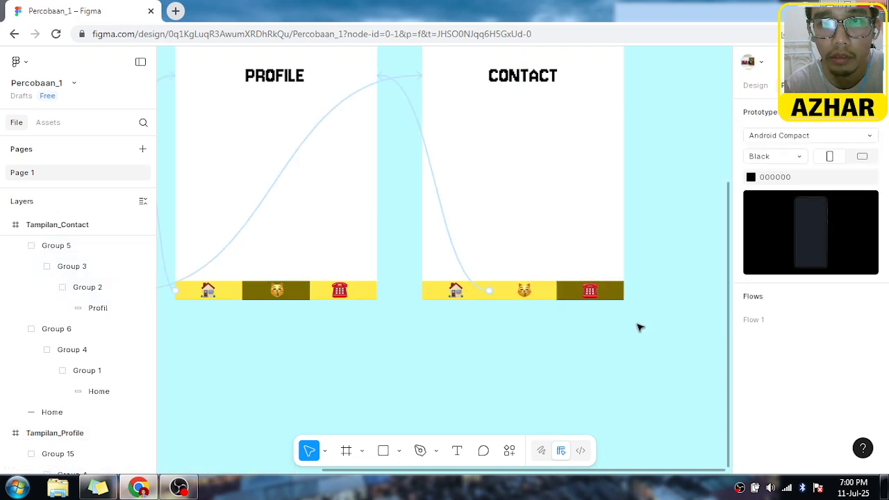
scroll(554, 359, down, 4)
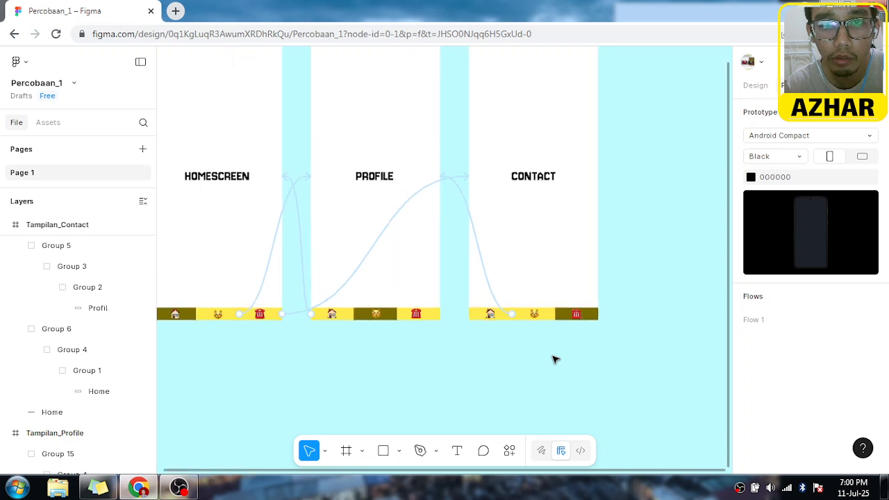
Step: Add an On tap interaction with the action None to Tampilan_Contact's Contact button group
click(592, 314)
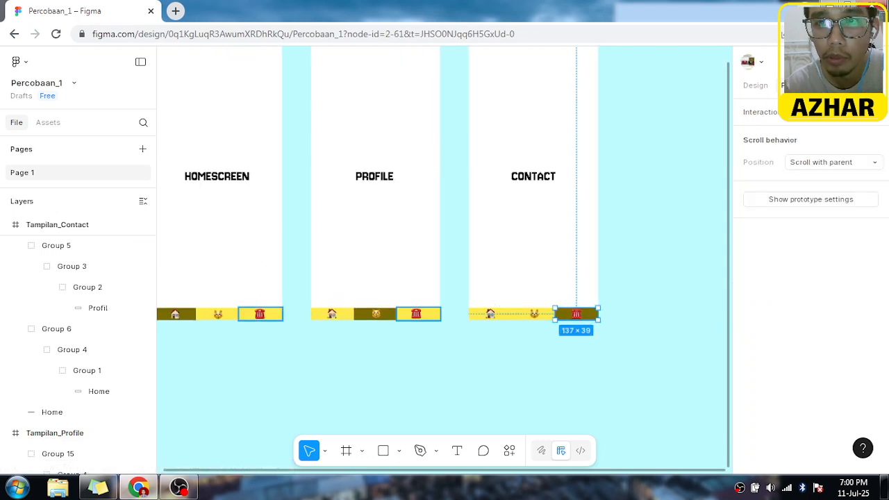
click(874, 113)
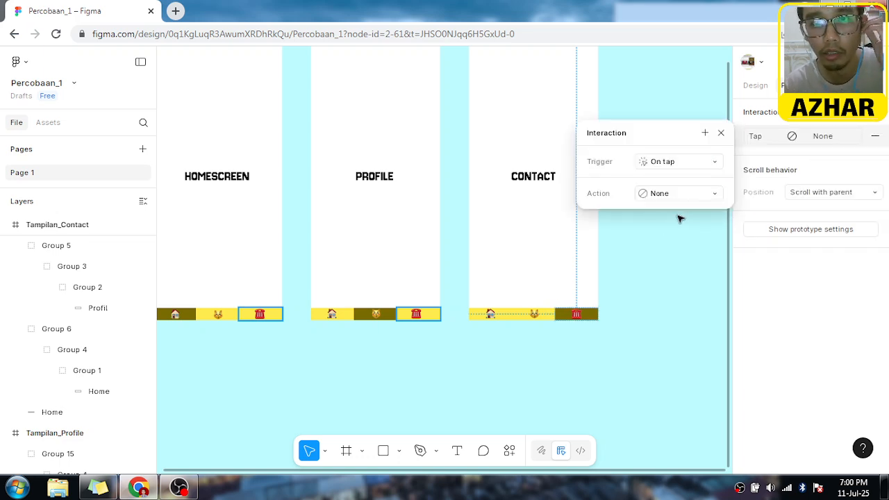
click(526, 353)
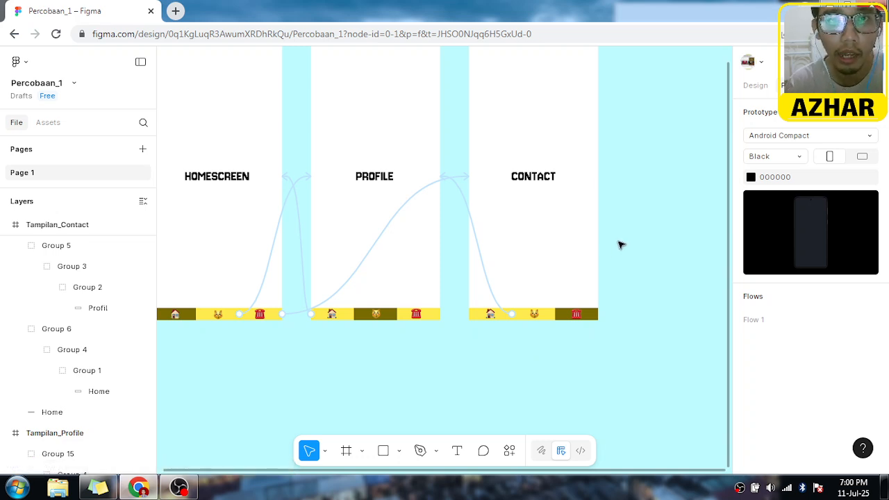
Step: Launch the prototype preview and test its navigation bar by visiting Profile, Contact, Profile again and Home
scroll(631, 226, down, 2)
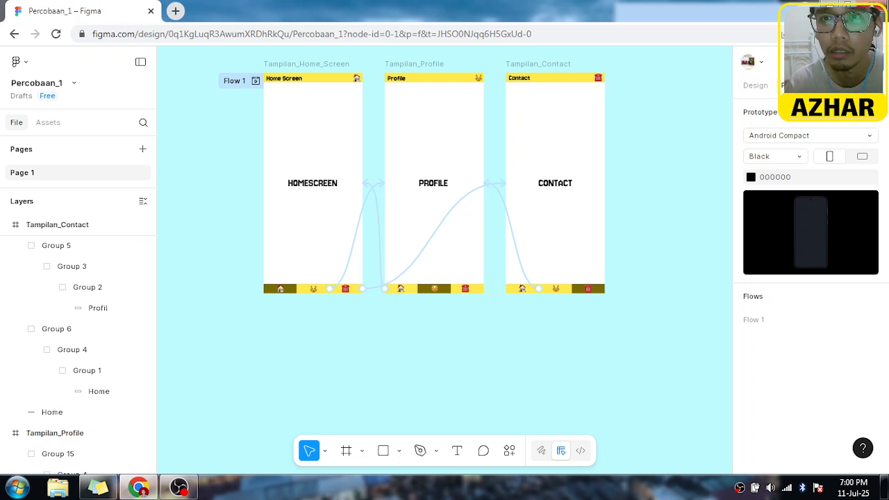
click(820, 62)
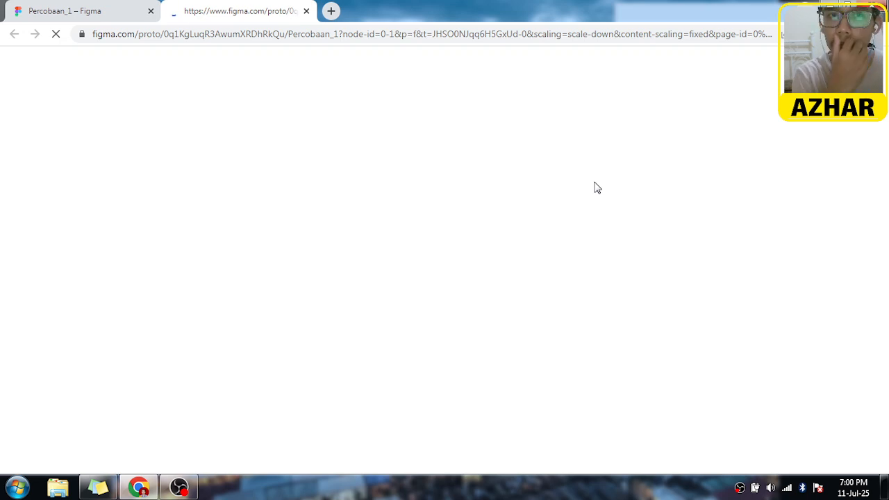
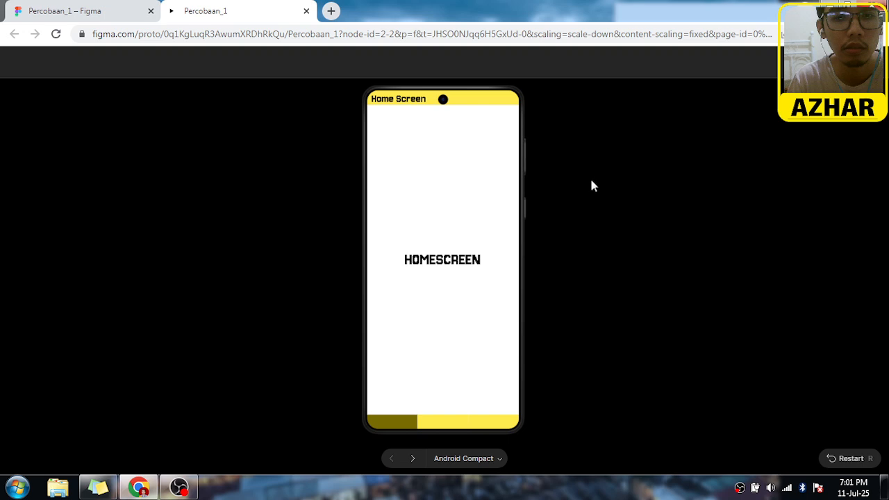
click(72, 16)
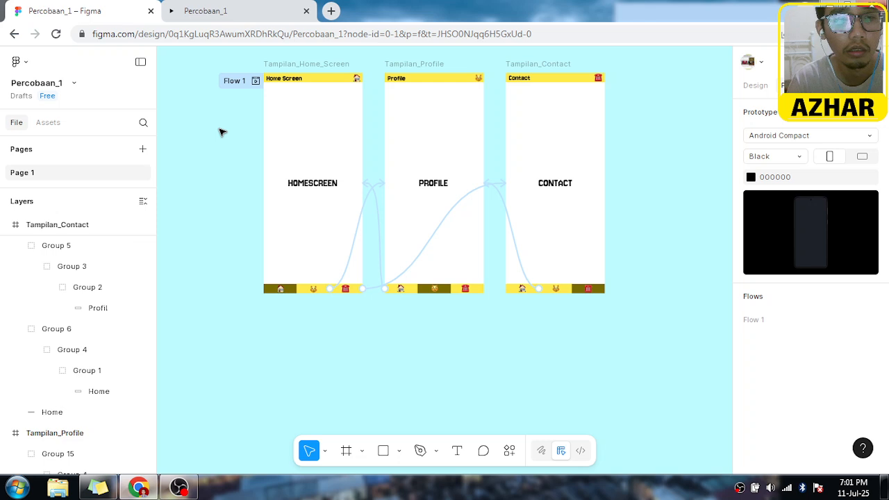
click(232, 14)
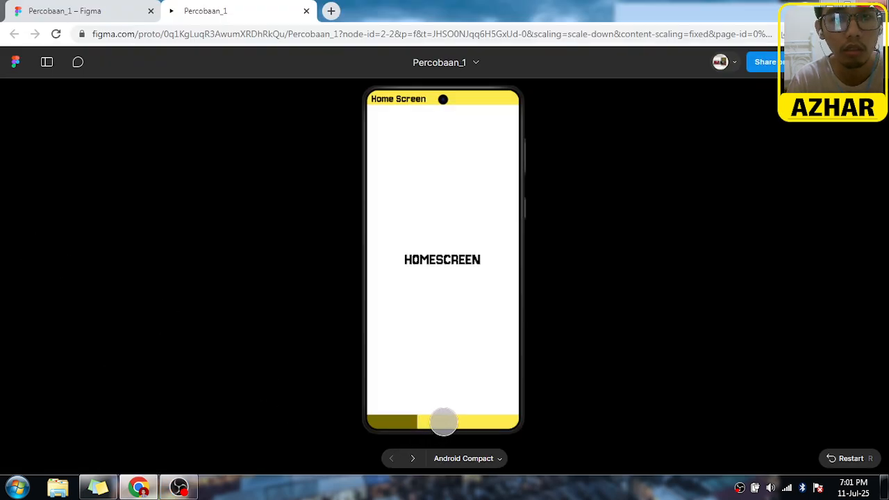
click(450, 418)
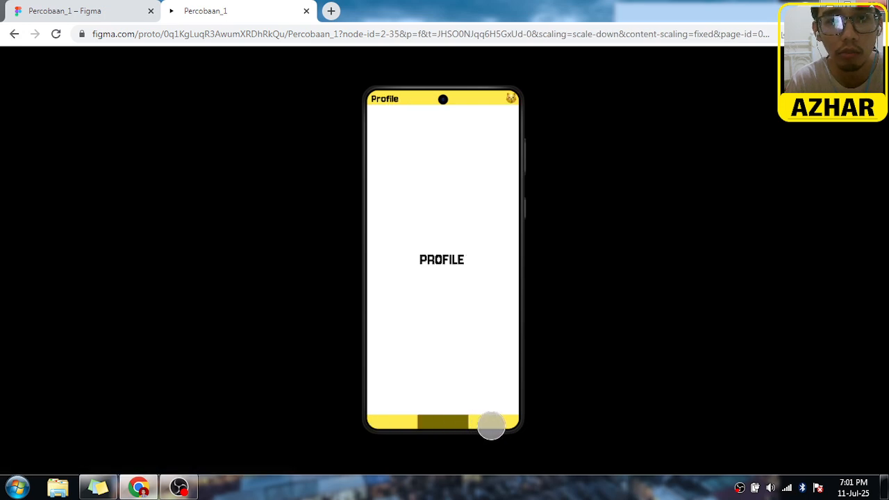
click(494, 419)
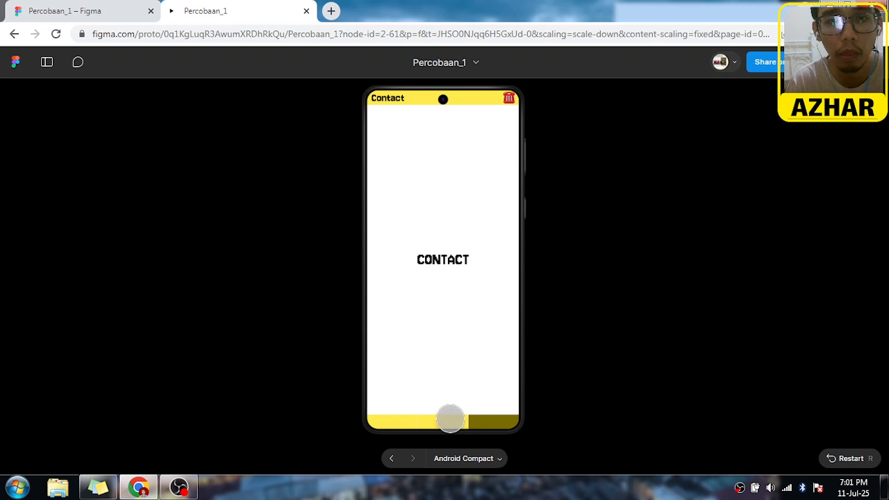
click(450, 418)
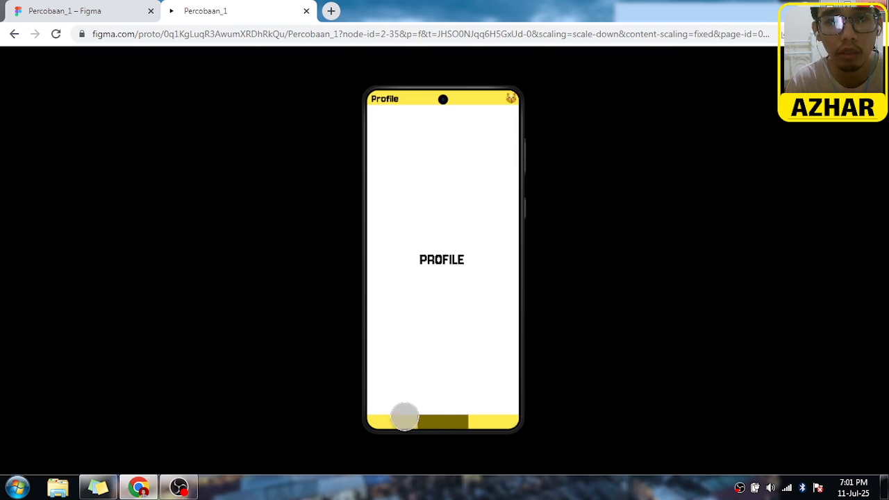
click(405, 416)
Step: Return to the design file and examine the design properties of Tampilan_Home_Screen's profile icon group in the navigation bar
click(90, 8)
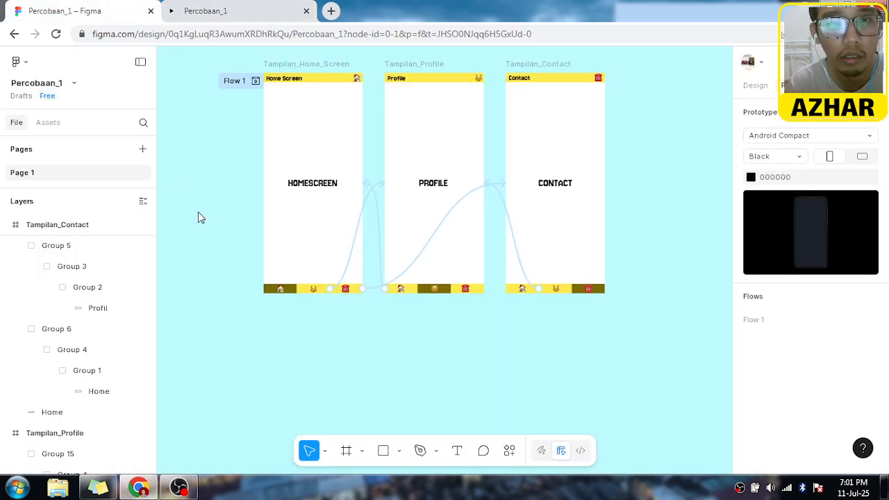
scroll(319, 190, up, 3)
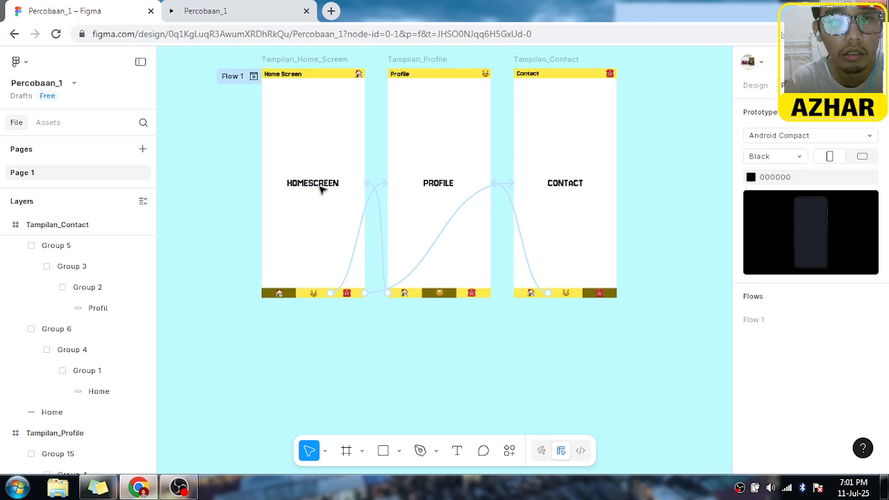
scroll(338, 254, up, 1)
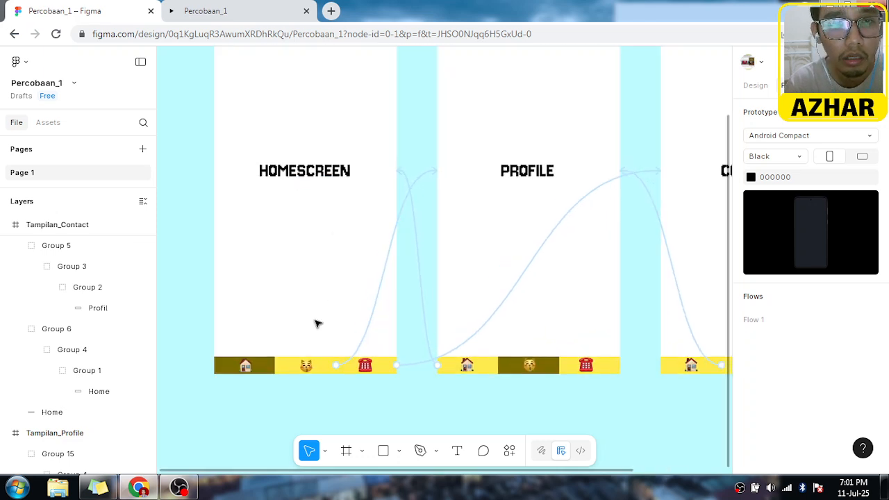
click(306, 367)
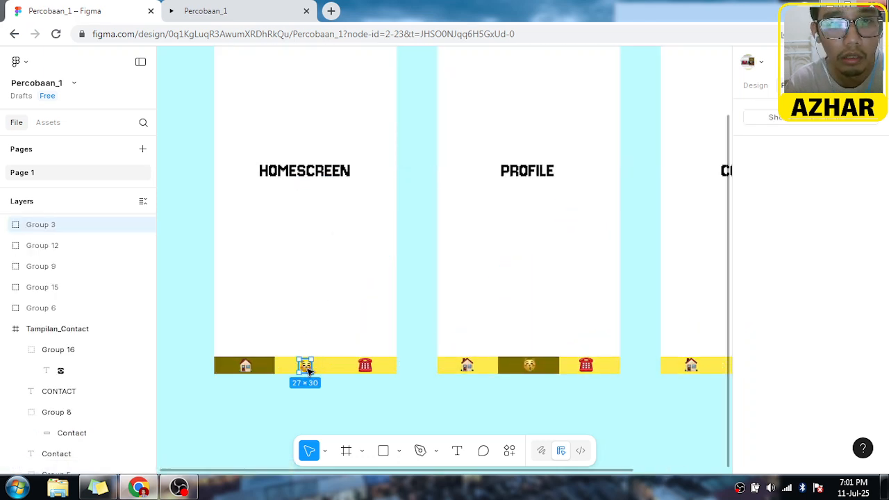
click(756, 85)
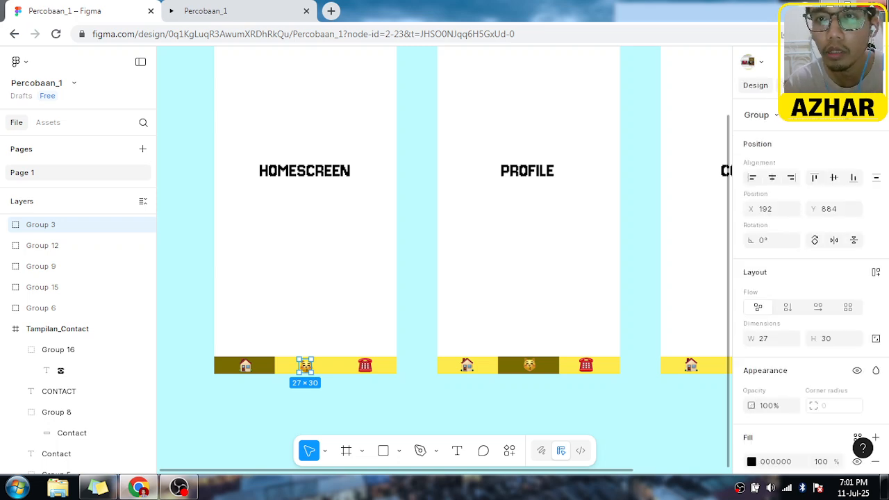
click(797, 85)
click(802, 118)
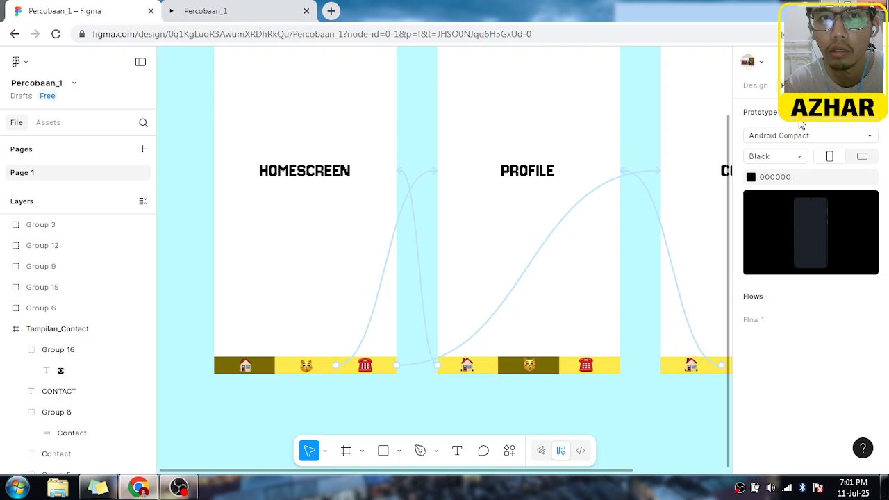
Step: Retest the navigation bar in the open preview, going from Home to Profile, Contact, Profile and back to Home
click(246, 8)
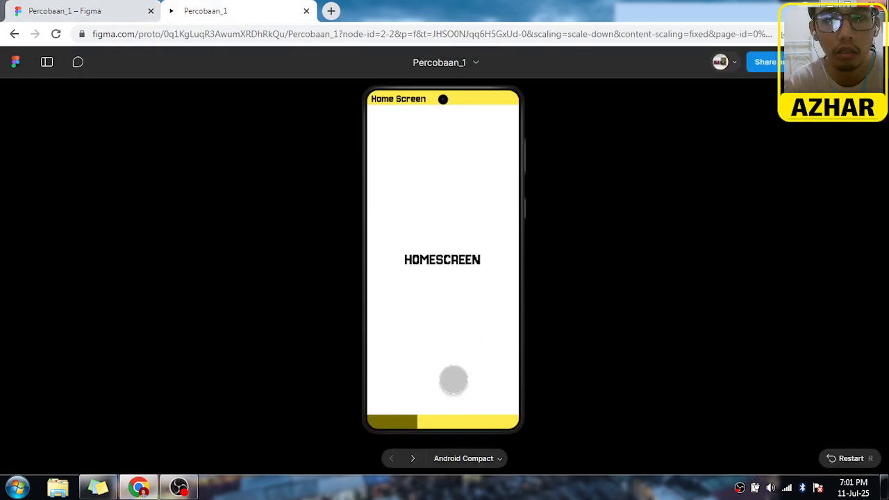
click(447, 421)
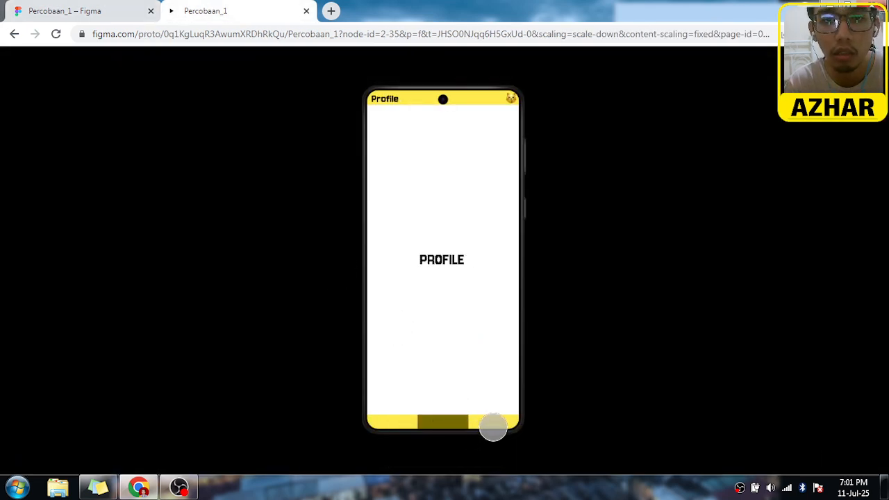
click(492, 427)
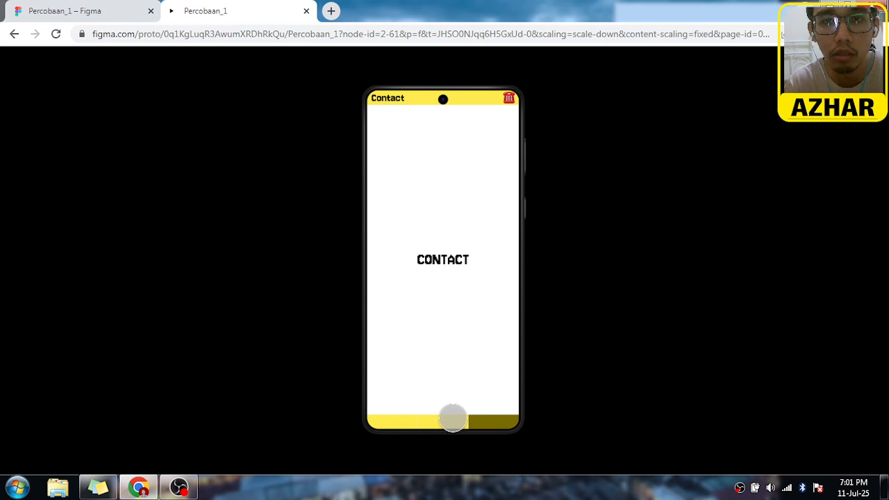
click(449, 421)
click(399, 421)
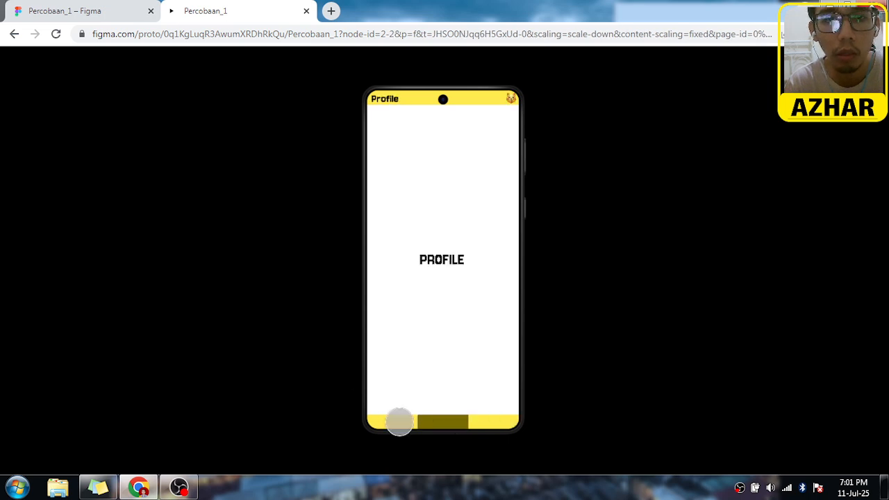
Step: Examine the nested layers of Tampilan_Home_Screen's Home button group and compare the button with the preview
click(85, 20)
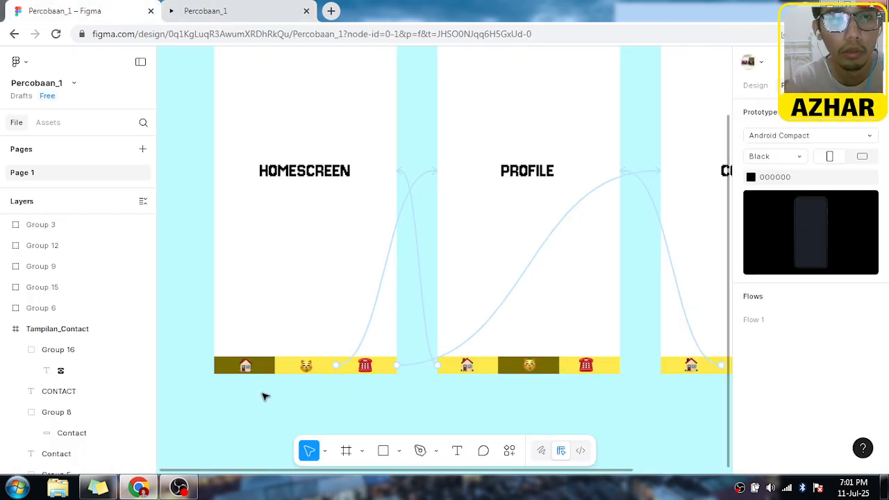
click(263, 369)
click(267, 371)
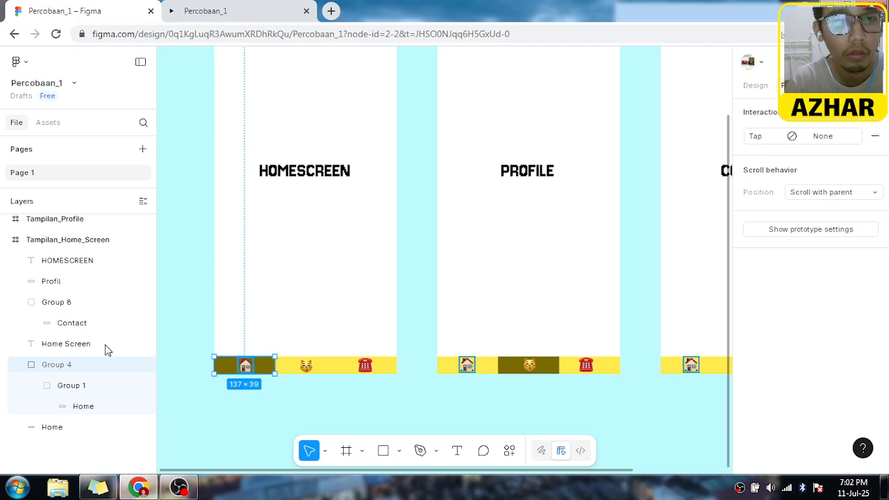
click(74, 389)
click(82, 411)
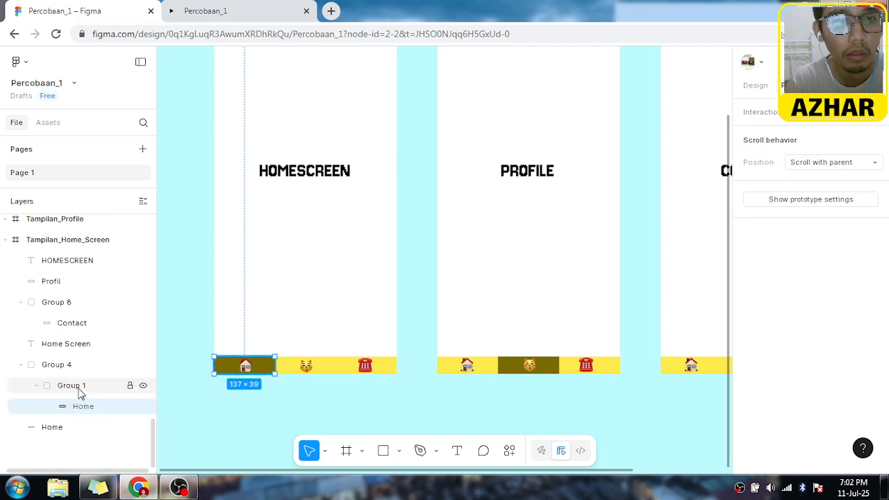
click(208, 11)
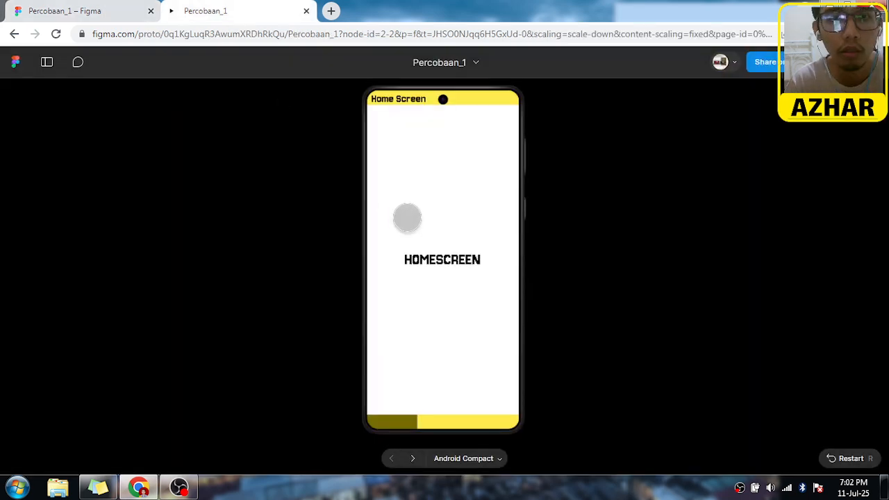
click(44, 10)
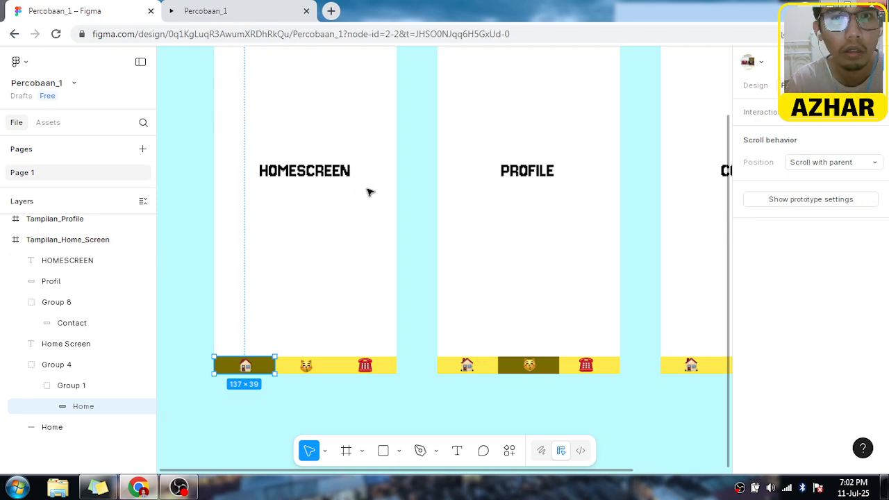
Step: Bring the house icon group in Tampilan_Home_Screen's header to the front
scroll(431, 187, down, 3)
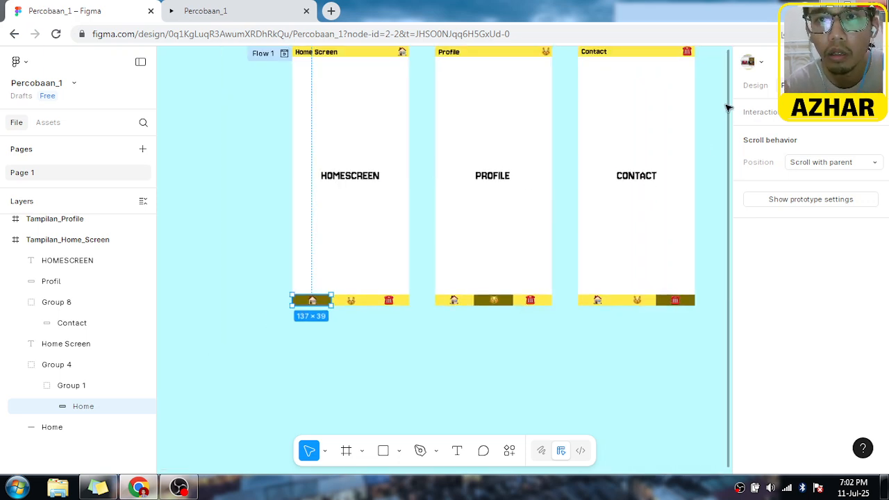
scroll(728, 97, up, 2)
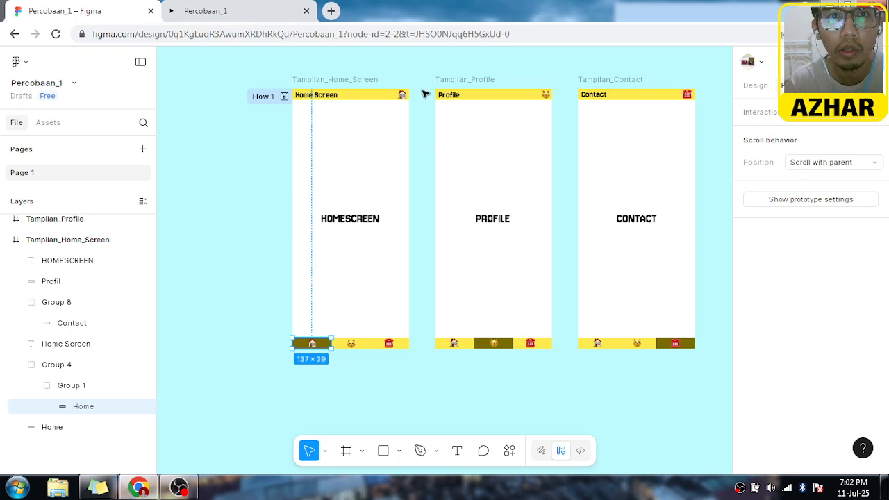
click(403, 94)
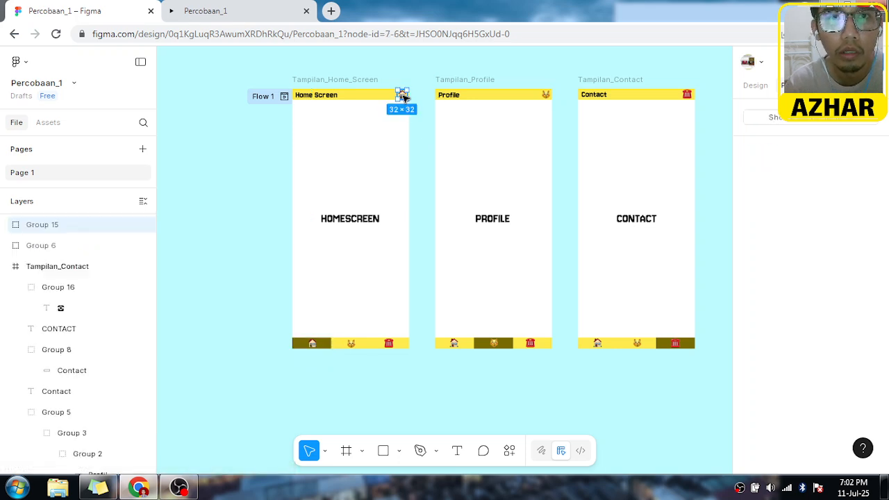
right_click(403, 97)
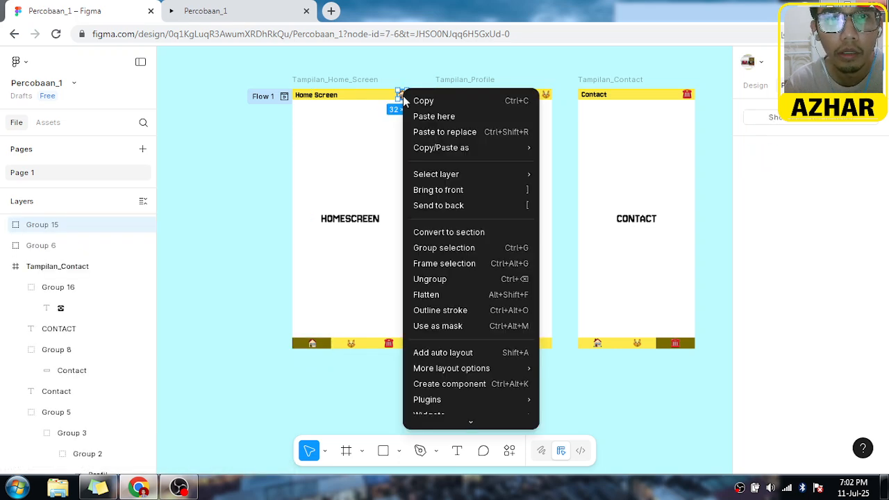
click(453, 190)
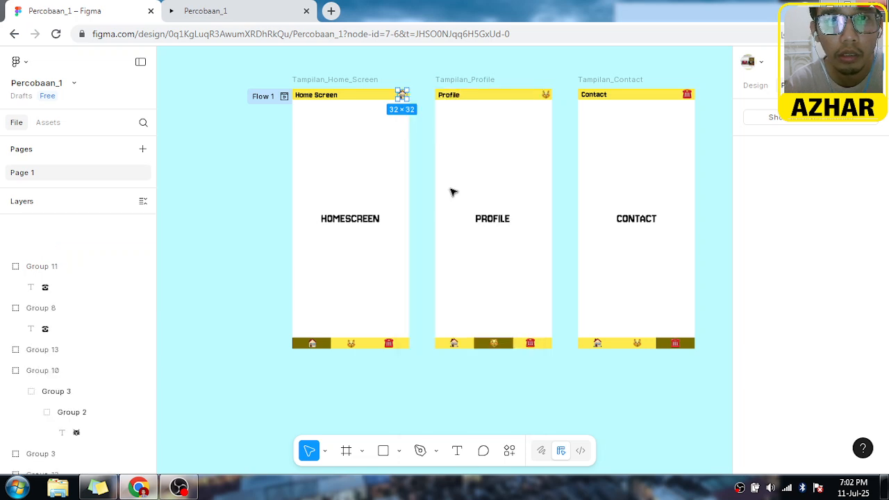
Step: Check the header icon in the open preview and relaunch the prototype presentation from the design file
click(228, 8)
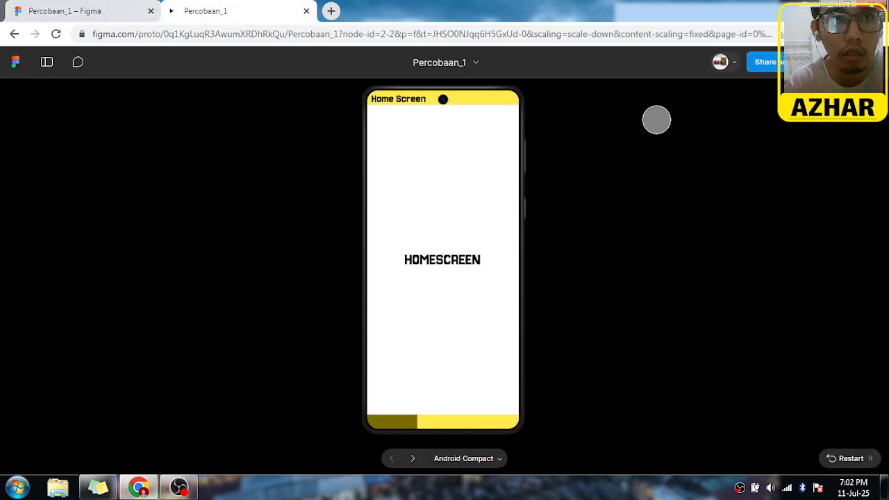
click(132, 7)
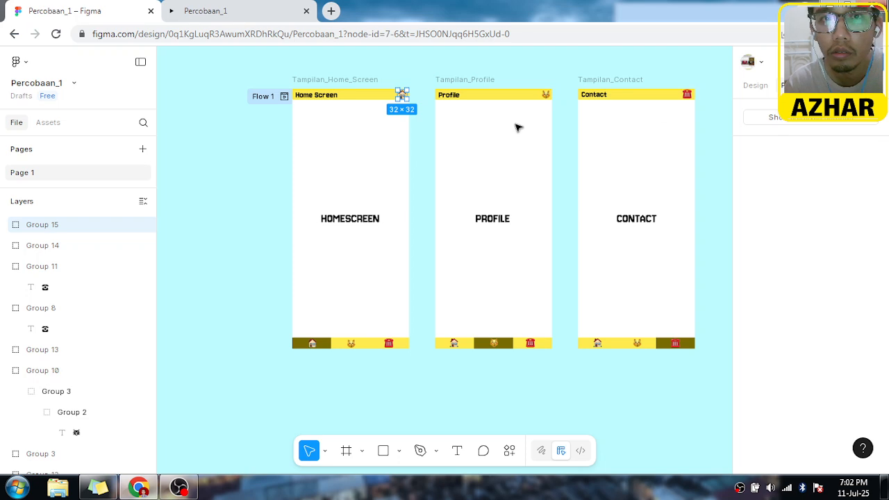
click(431, 175)
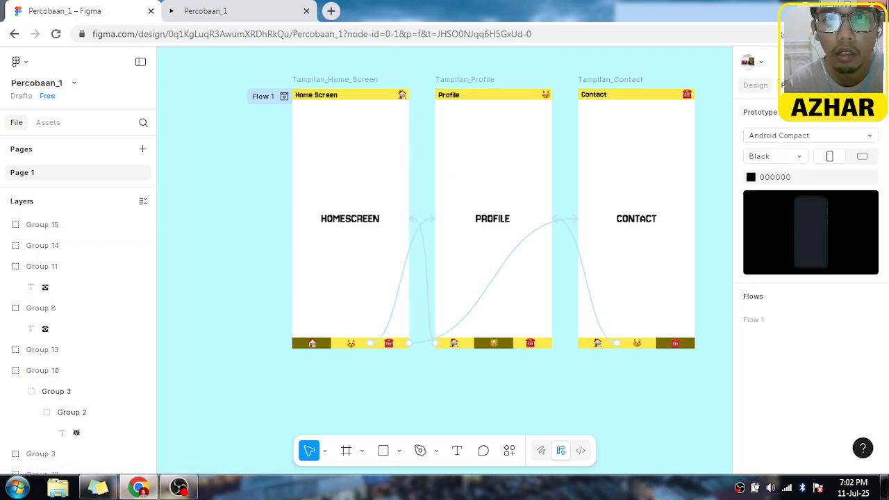
click(821, 61)
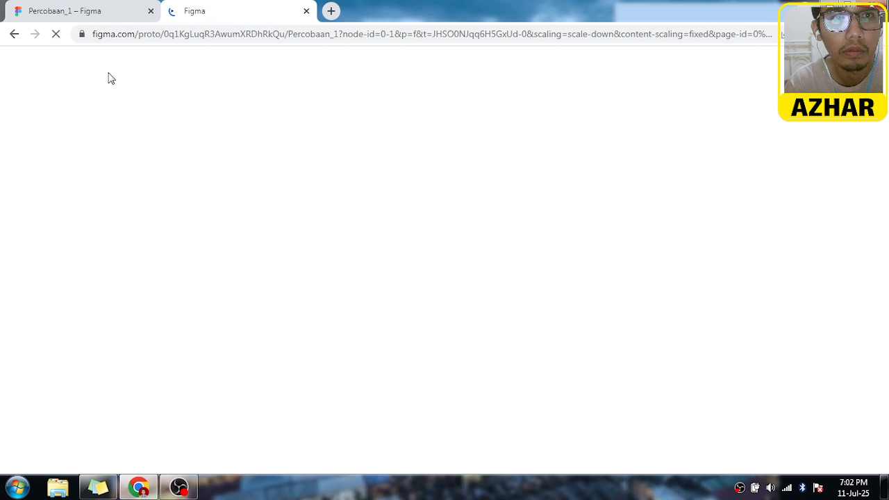
Step: Compare the relaunched preview with the design and test its navigation bar between Home, Profile and Contact, ending on Contact
click(77, 4)
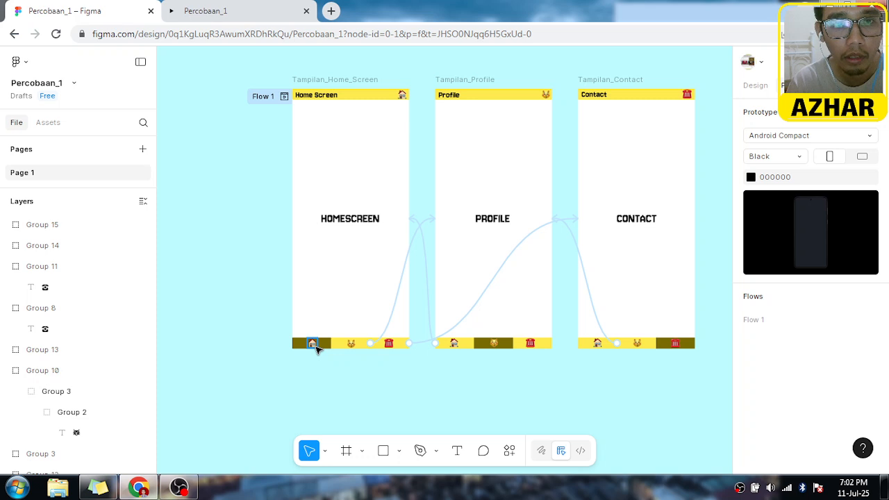
click(212, 10)
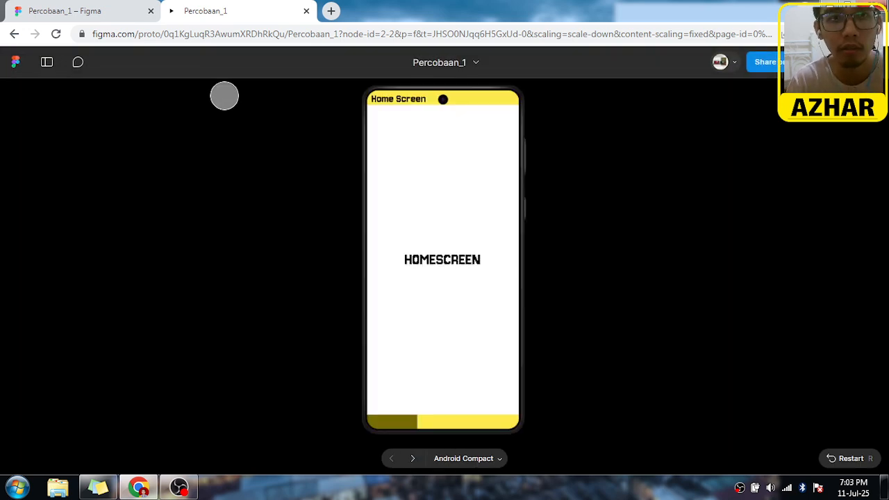
click(448, 421)
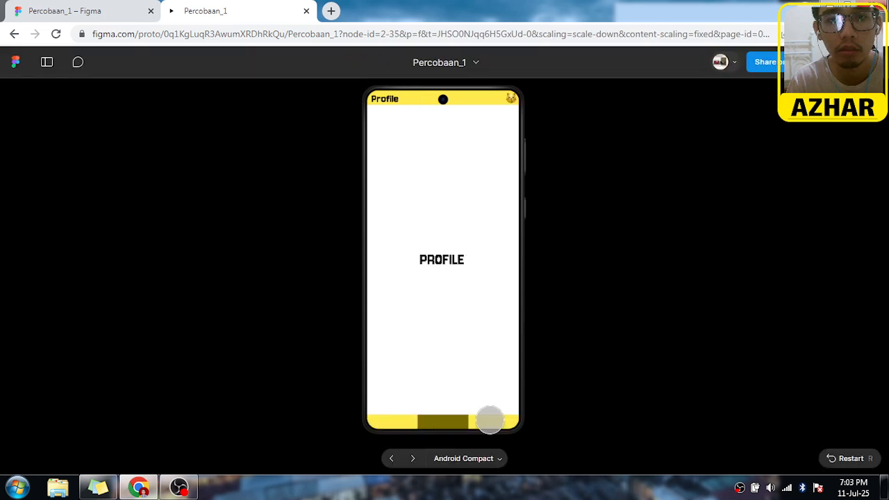
click(490, 419)
click(444, 419)
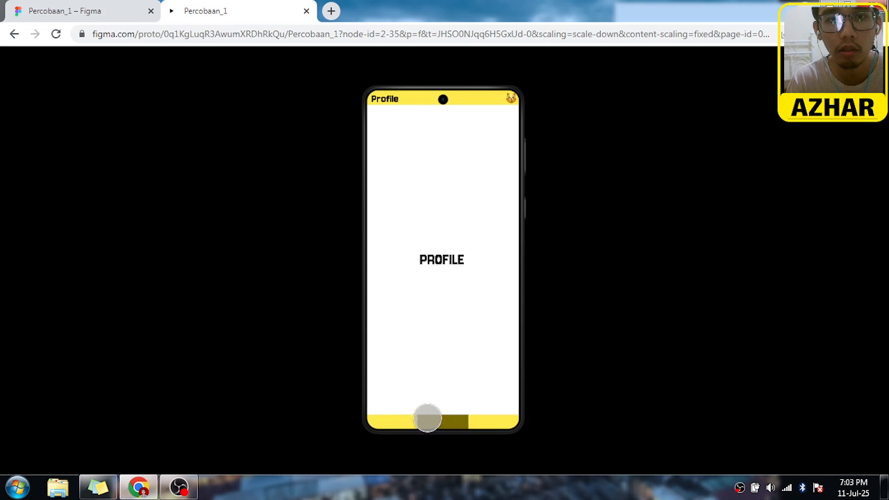
click(405, 419)
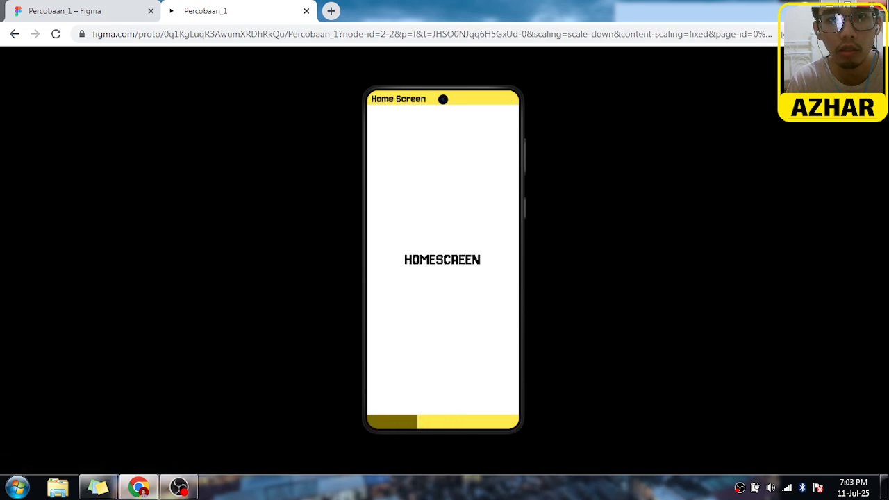
click(440, 421)
click(486, 422)
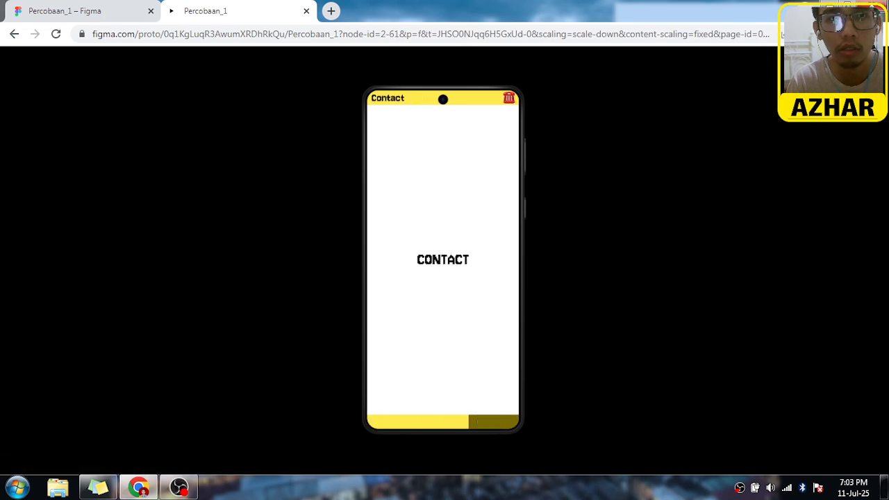
Step: Compare the design's header icons with the Contact preview, and navigate back through Profile to Home
click(129, 8)
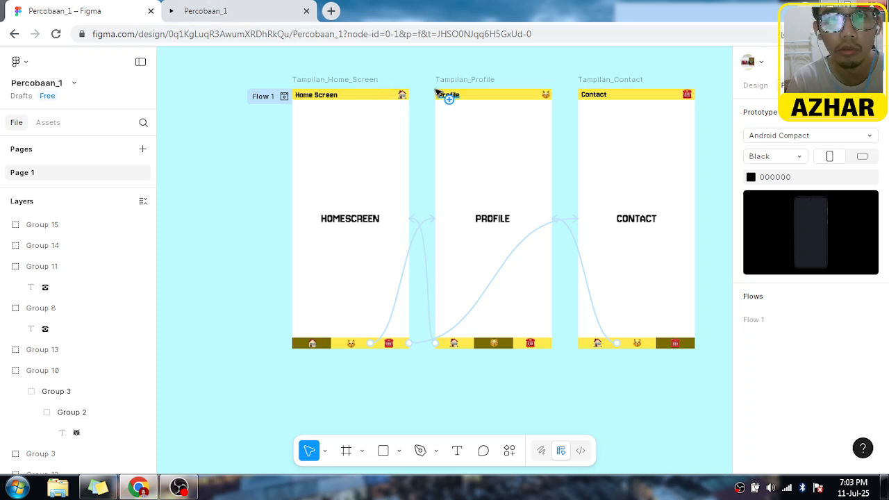
click(241, 10)
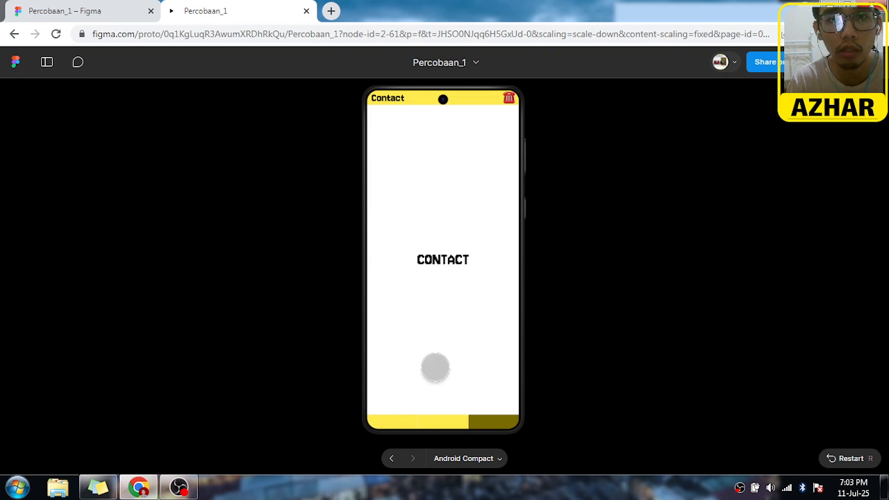
click(422, 421)
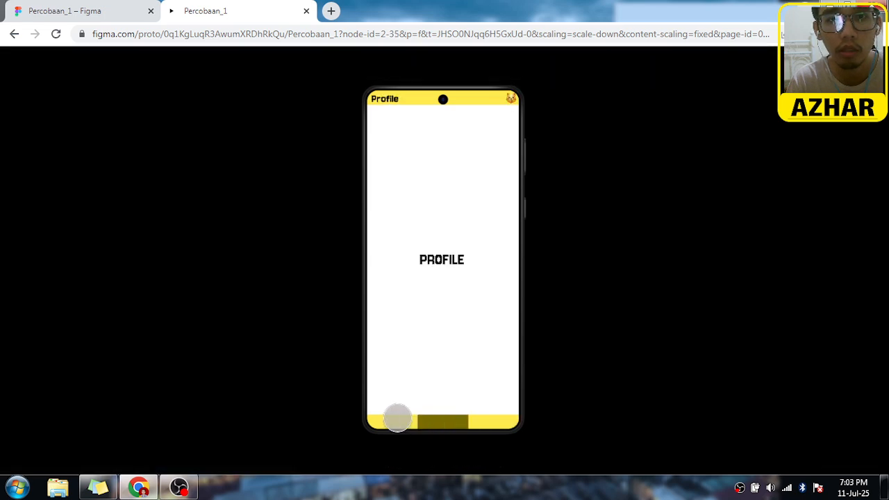
click(397, 418)
Step: Inspect the house icon in Tampilan_Home_Screen's header, compare it with the preview, and reload the preview page
click(97, 9)
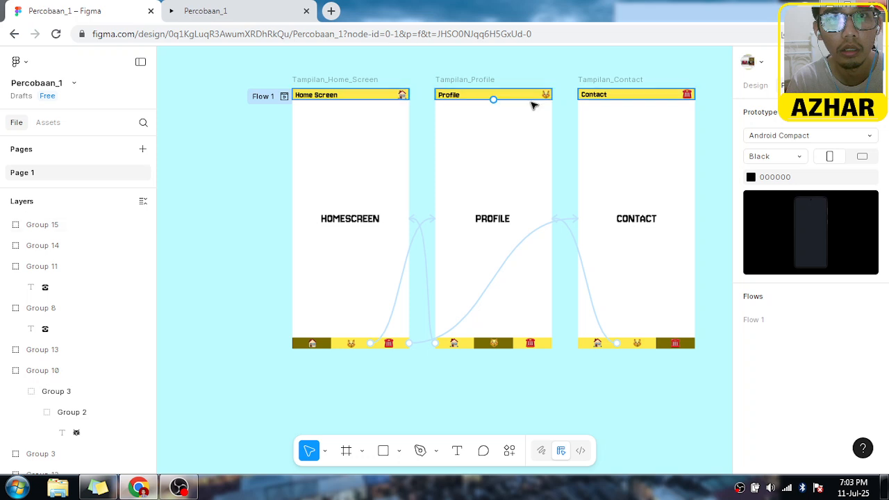
click(403, 95)
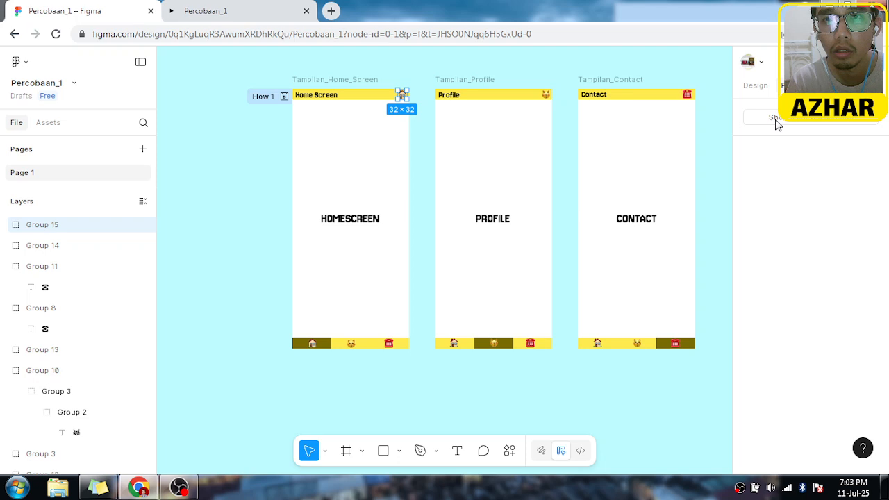
click(776, 119)
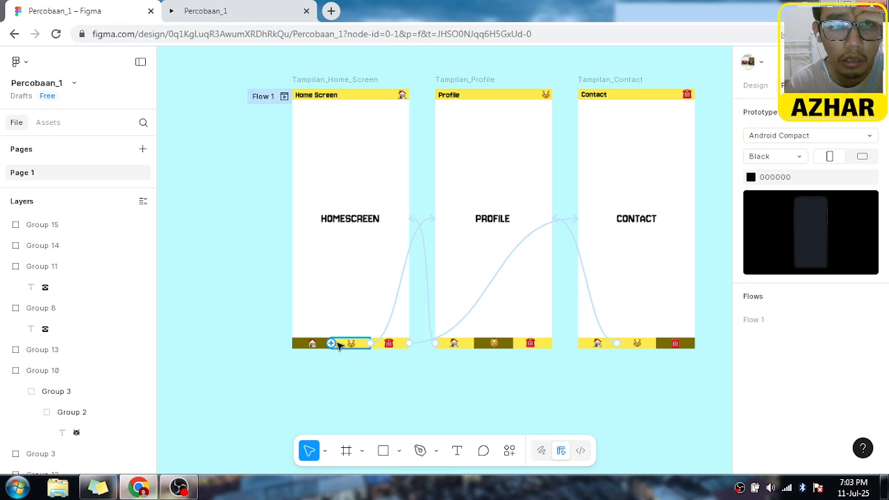
click(221, 8)
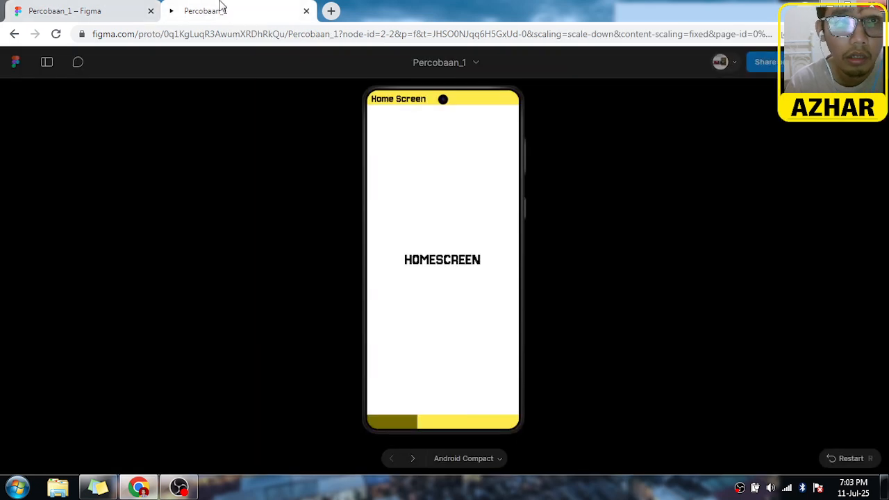
click(168, 33)
key(Return)
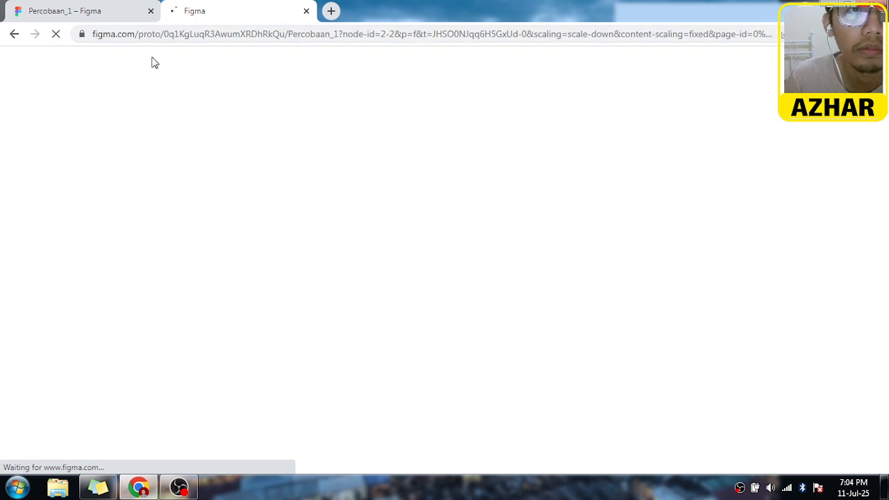
Step: Examine the Group 15, Group 14 and Group 11 icon layers, and relaunch the prototype presentation from Tampilan_Home_Screen
click(103, 14)
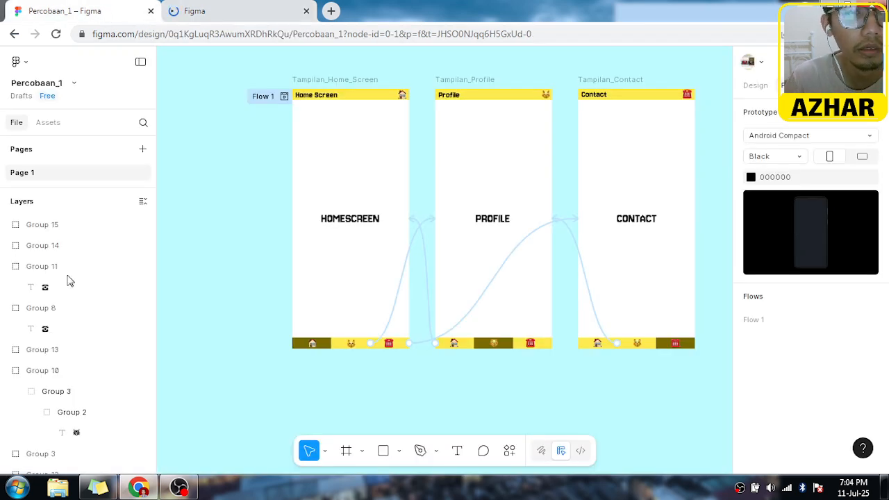
click(46, 233)
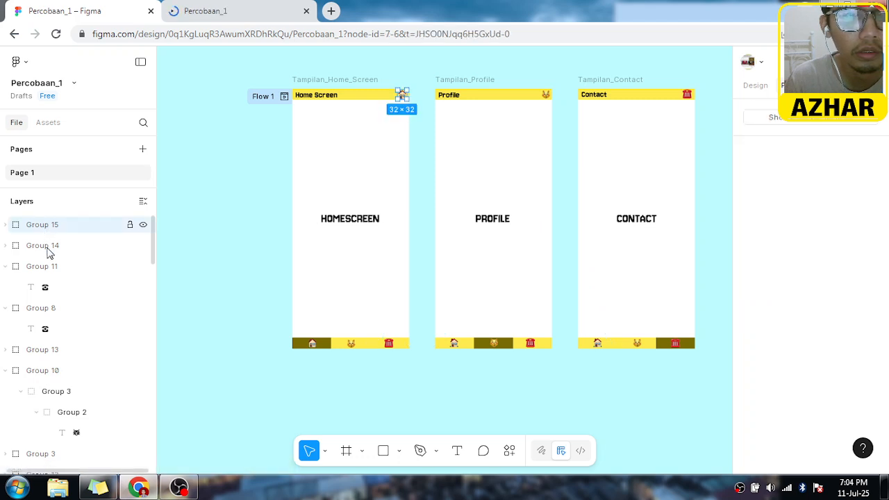
click(49, 250)
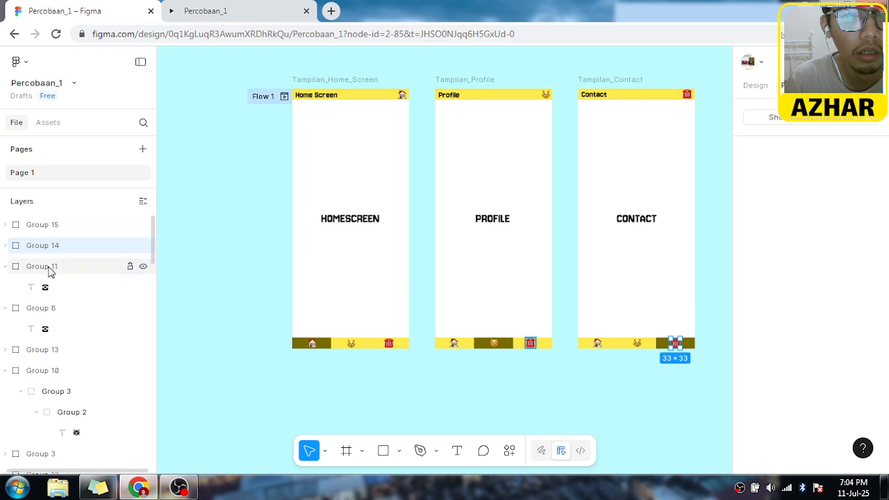
click(50, 271)
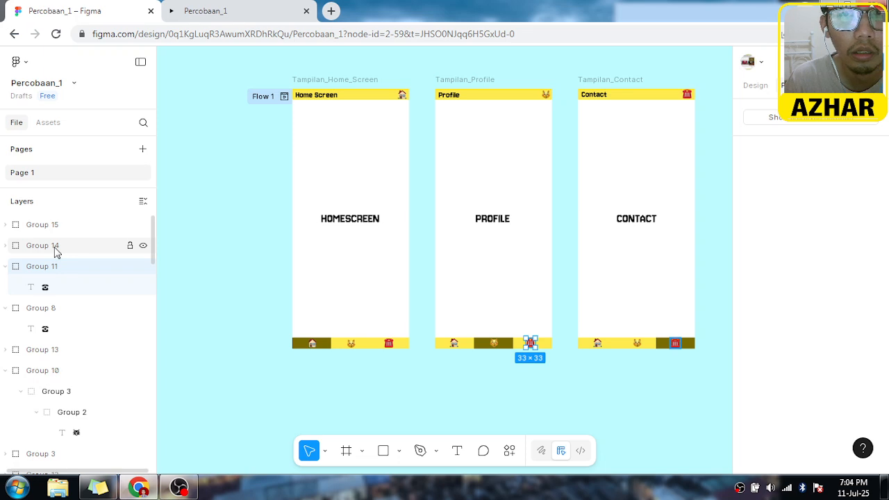
click(354, 82)
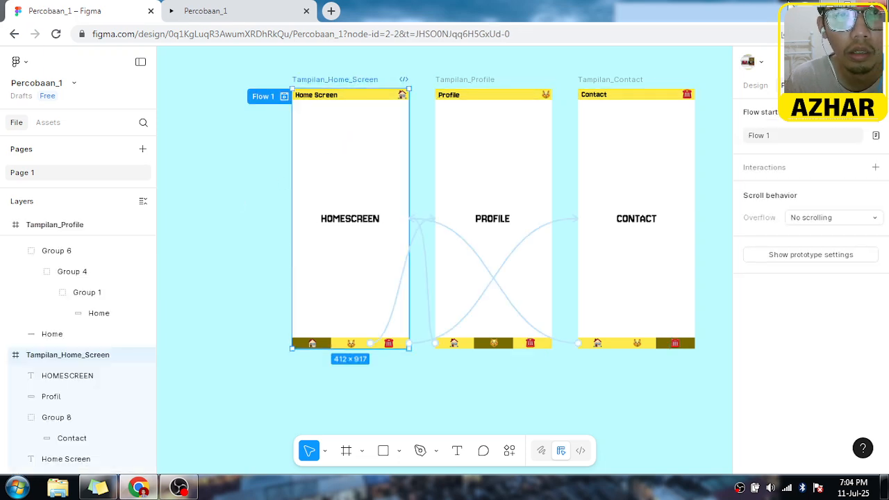
click(821, 62)
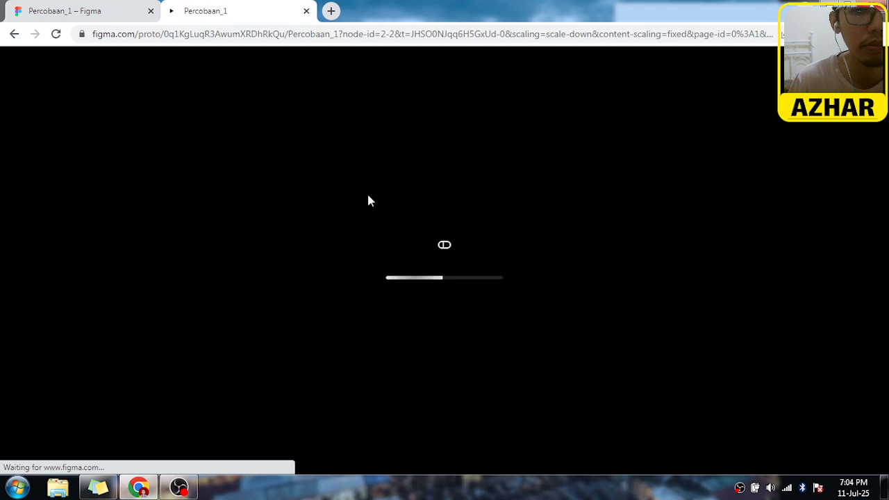
Step: Examine the telephone icon text layers in Group 8 and Group 11 of the design file
click(87, 5)
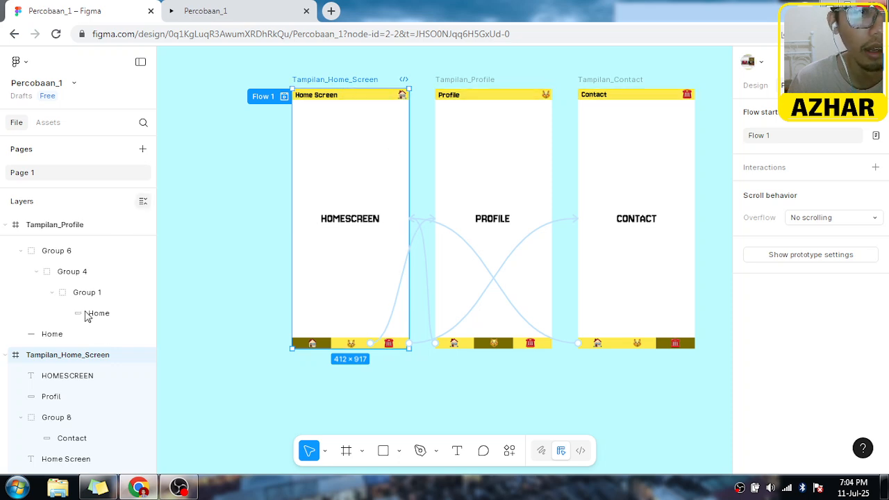
scroll(100, 344, up, 5)
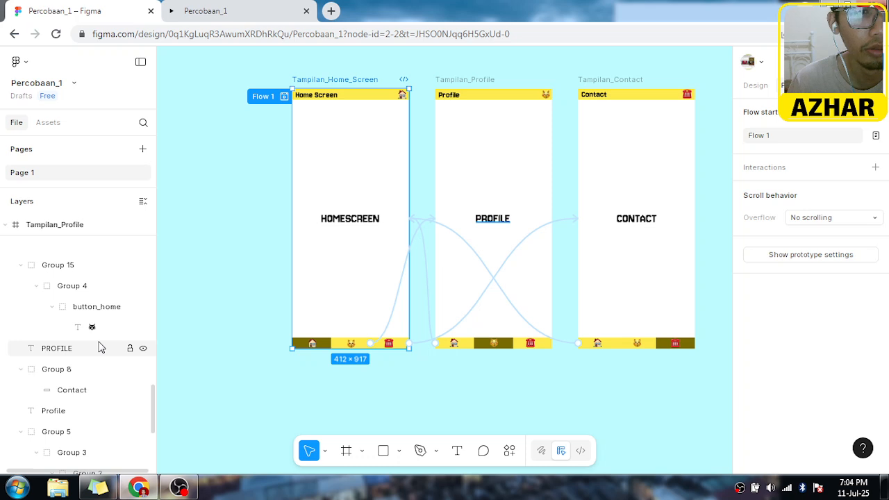
scroll(99, 347, down, 10)
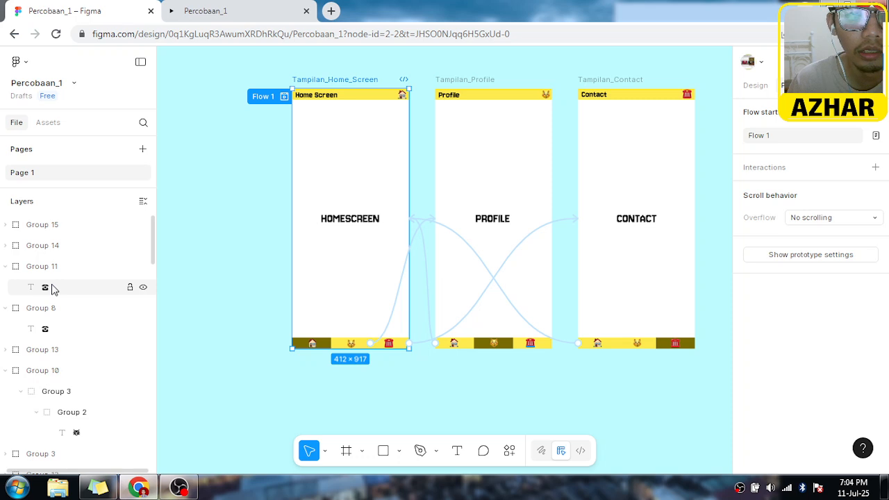
click(50, 329)
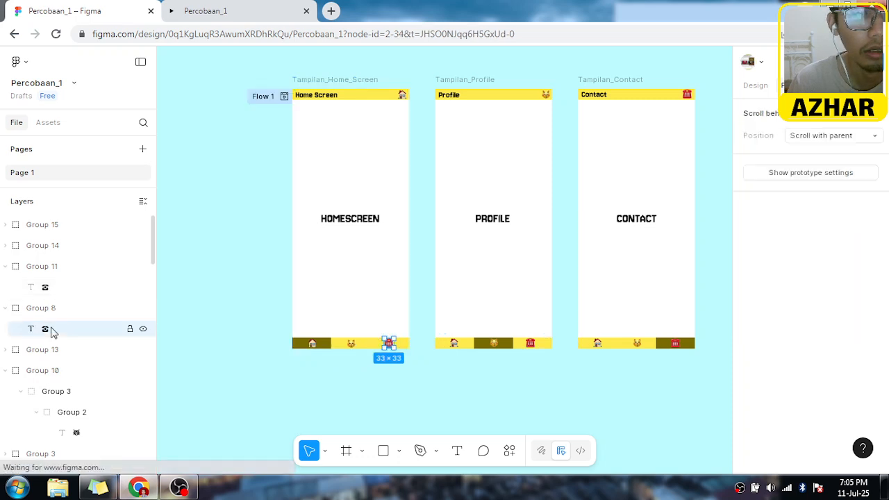
click(46, 291)
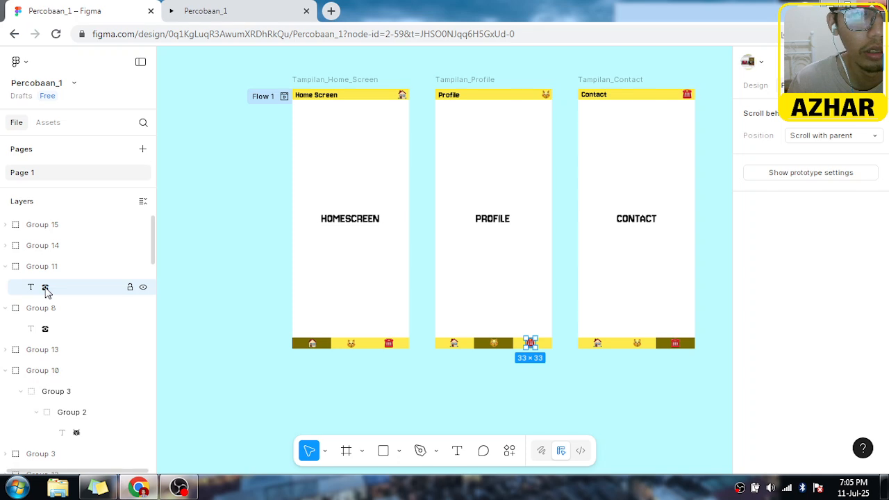
click(6, 267)
click(6, 267)
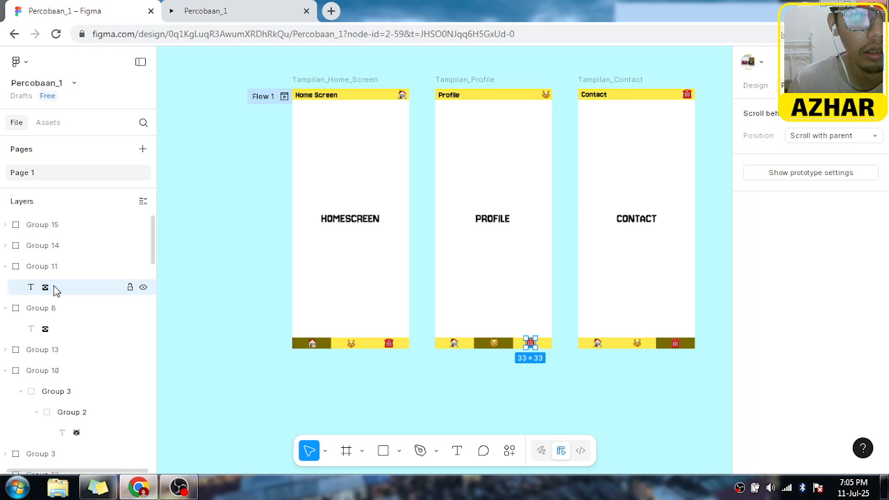
Step: Retest the navigation bar in the new preview from Home through Profile and Contact and back to Home
click(243, 10)
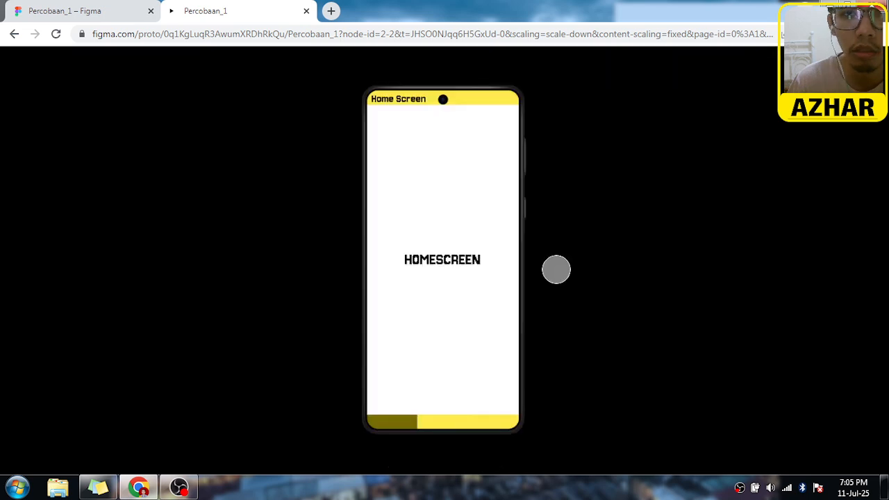
click(447, 421)
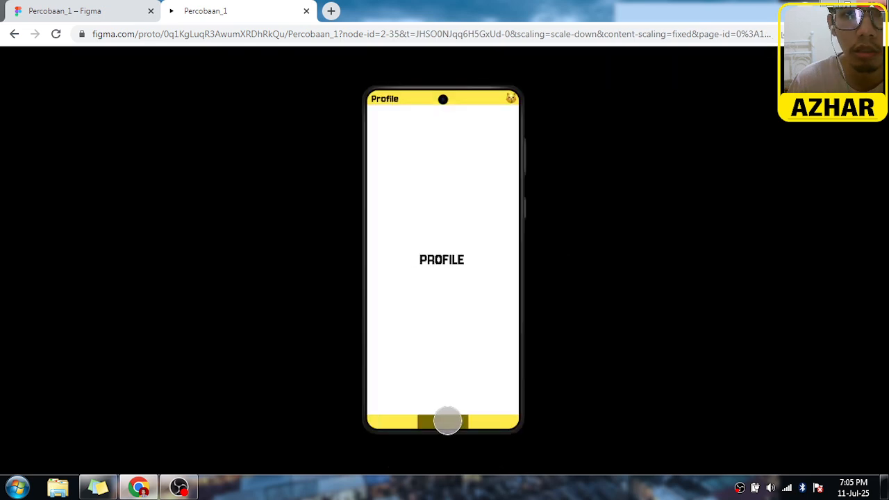
click(492, 422)
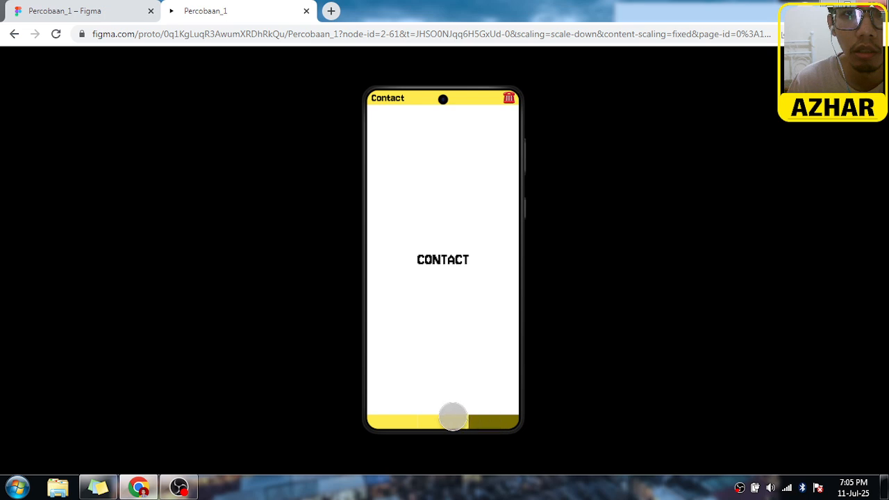
click(452, 416)
click(400, 420)
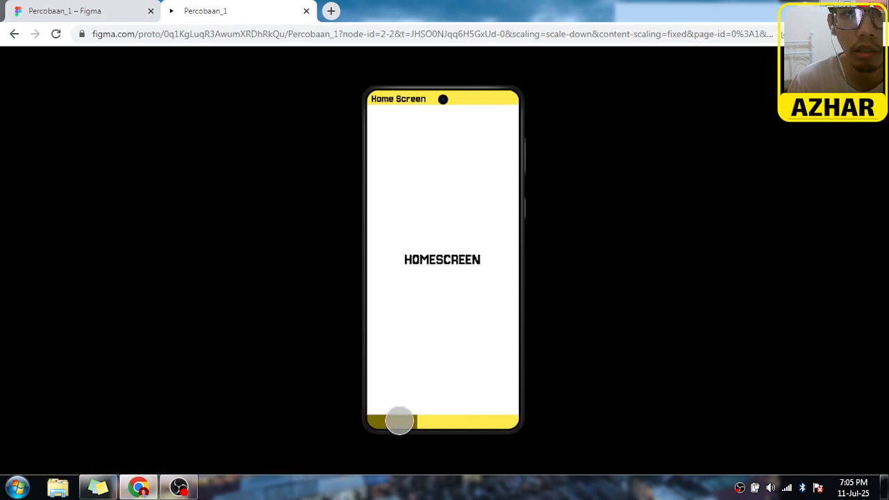
Step: Return to the design file, clear the selection, and examine the Tampilan_Contact layers and the header icons of the Home and Profile frames
click(99, 8)
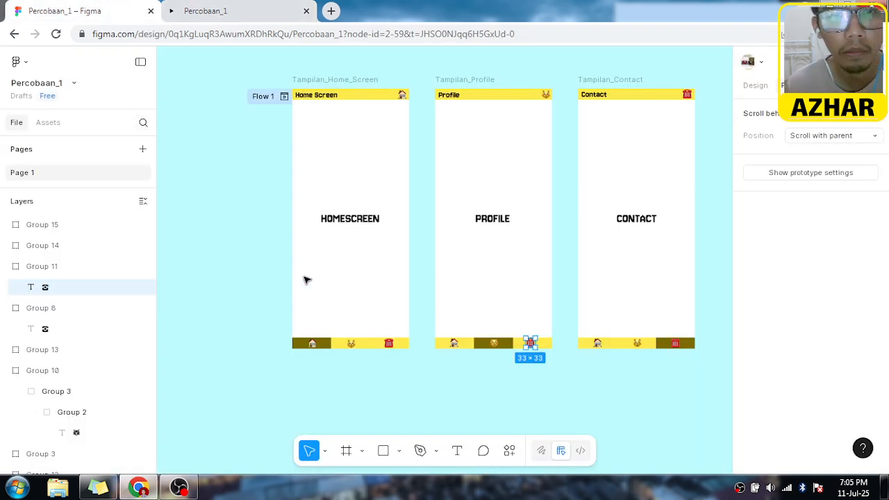
click(484, 285)
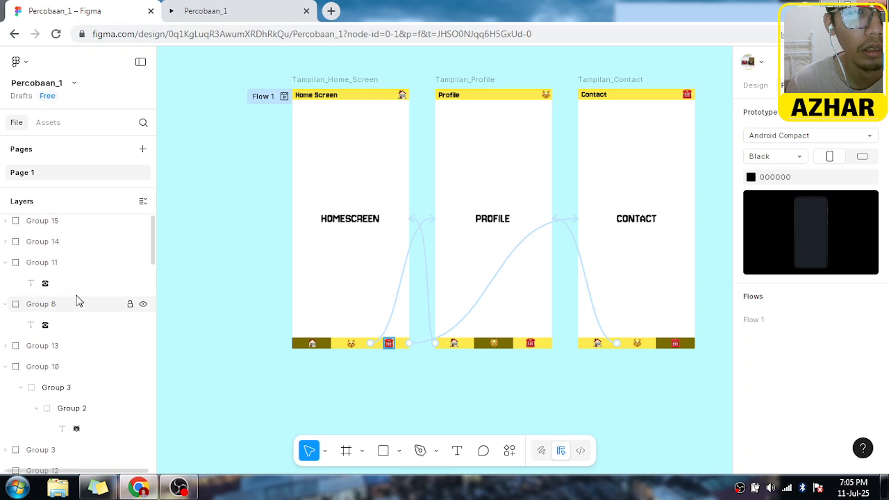
scroll(76, 301, down, 5)
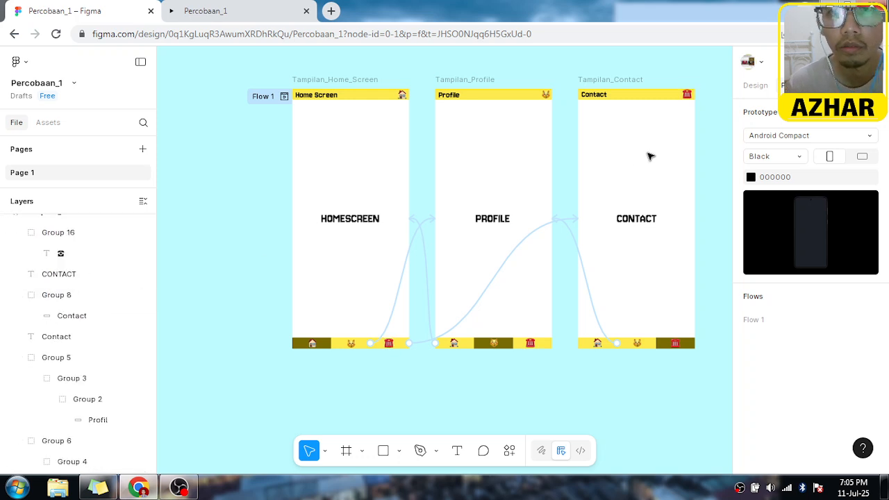
scroll(663, 127, left, 2)
scroll(598, 187, up, 3)
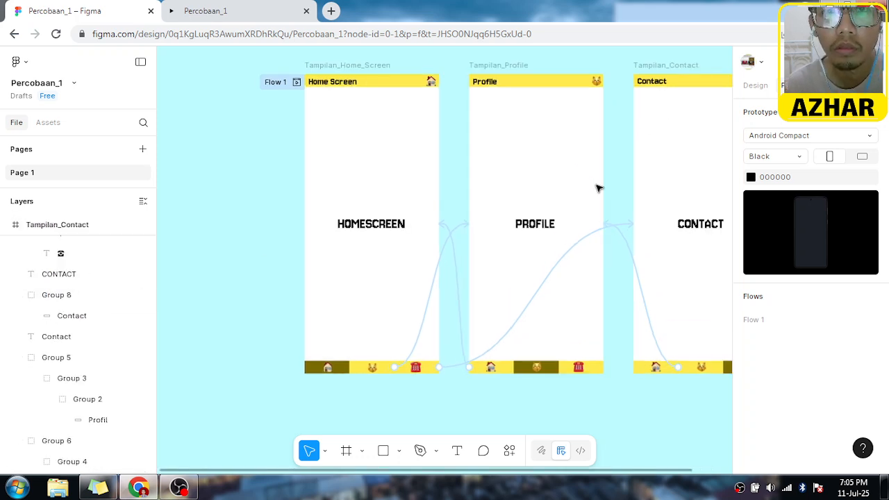
scroll(348, 123, up, 2)
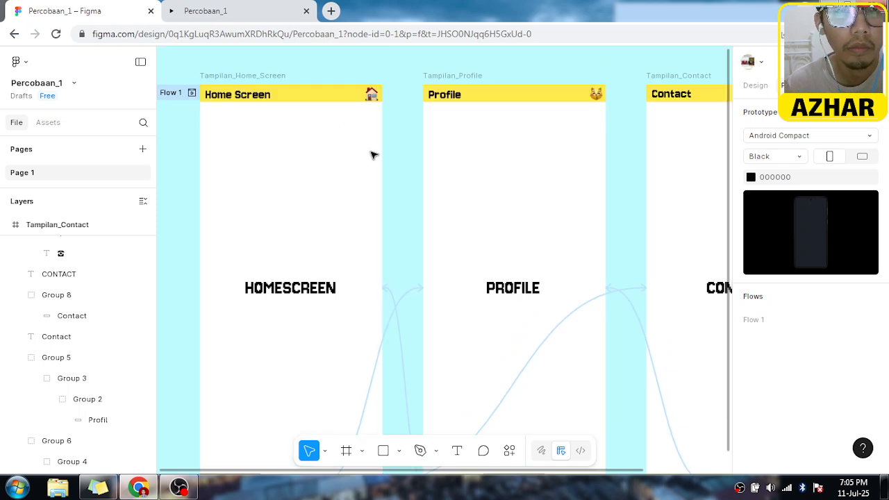
scroll(405, 165, down, 5)
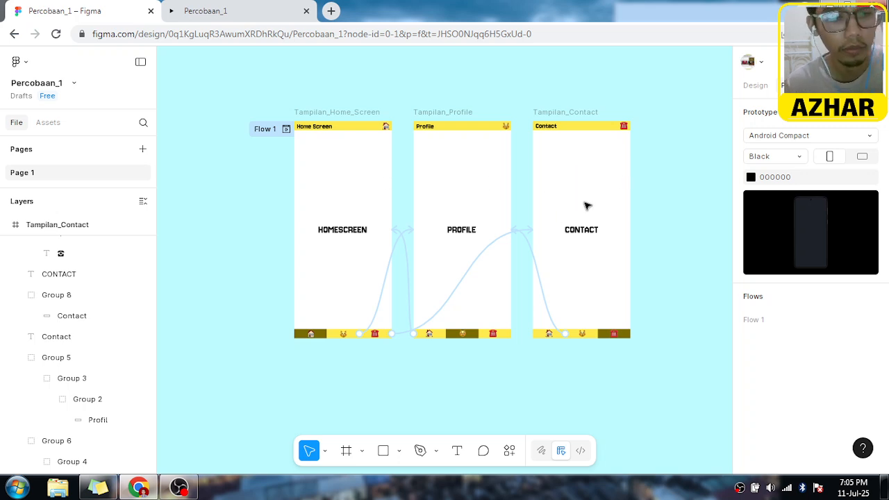
Step: Review the three connected screen frames as a whole and inspect the house icon in Tampilan_Home_Screen's header up close
scroll(686, 101, left, 2)
scroll(683, 101, down, 1)
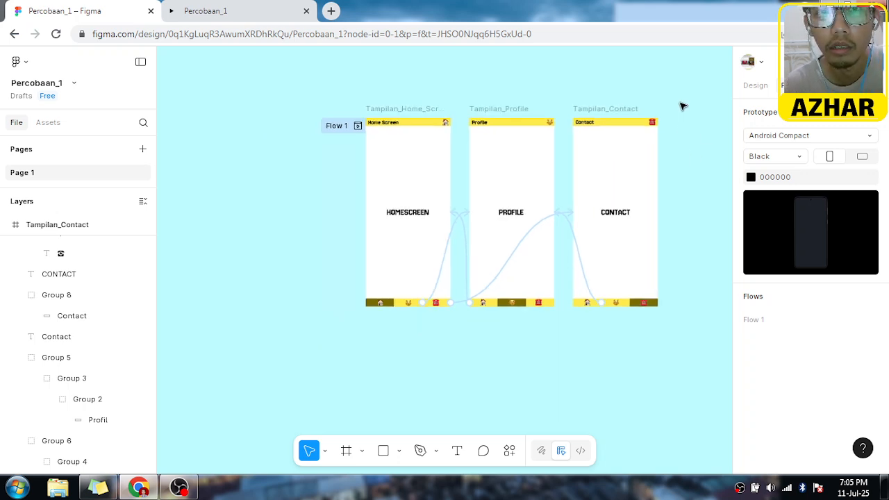
scroll(680, 102, left, 2)
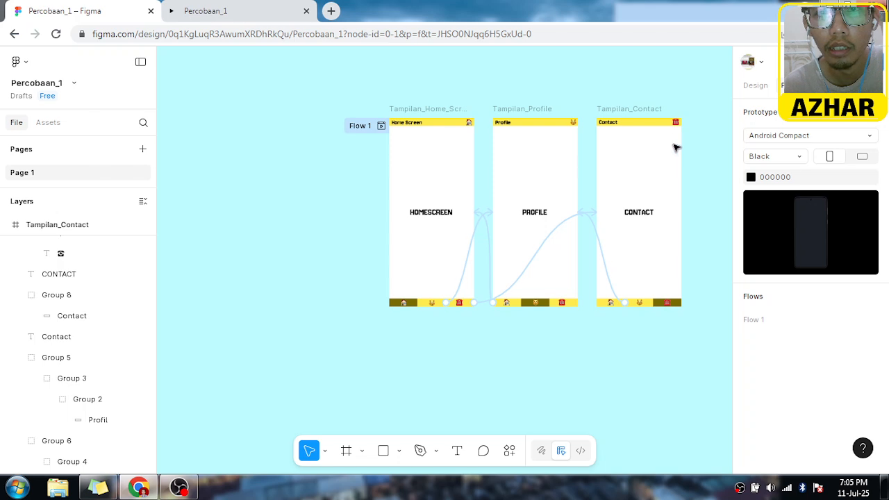
scroll(489, 162, left, 3)
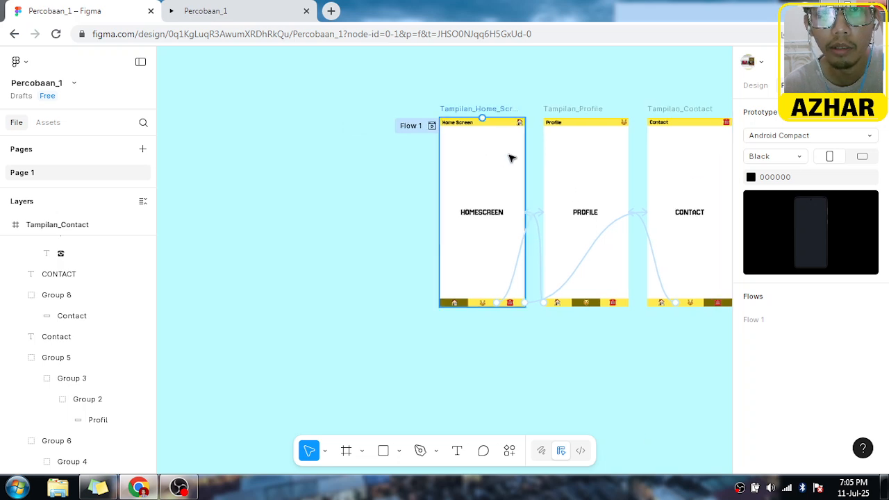
scroll(532, 154, down, 1)
scroll(536, 152, down, 1)
scroll(613, 130, left, 3)
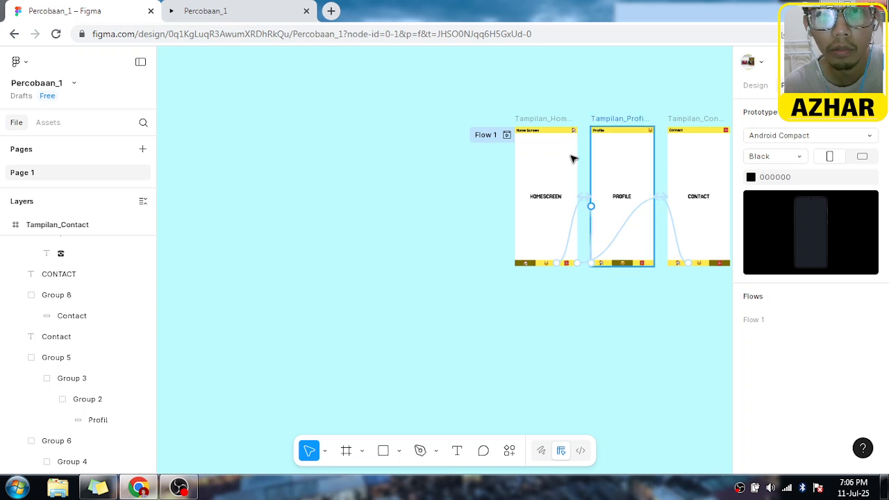
scroll(570, 133, up, 3)
scroll(570, 133, up, 5)
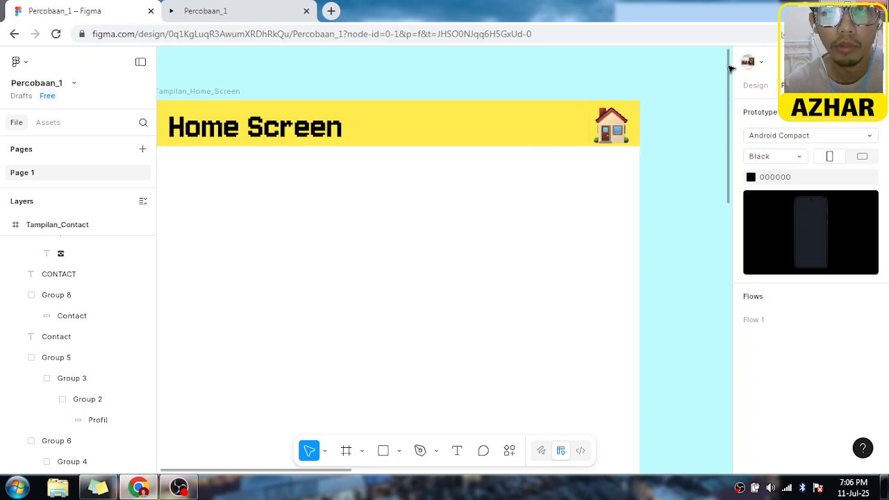
Step: Draw a rectangle about 102 × 91 on the empty canvas just above the Tampilan_Home_Screen frame
scroll(729, 45, up, 3)
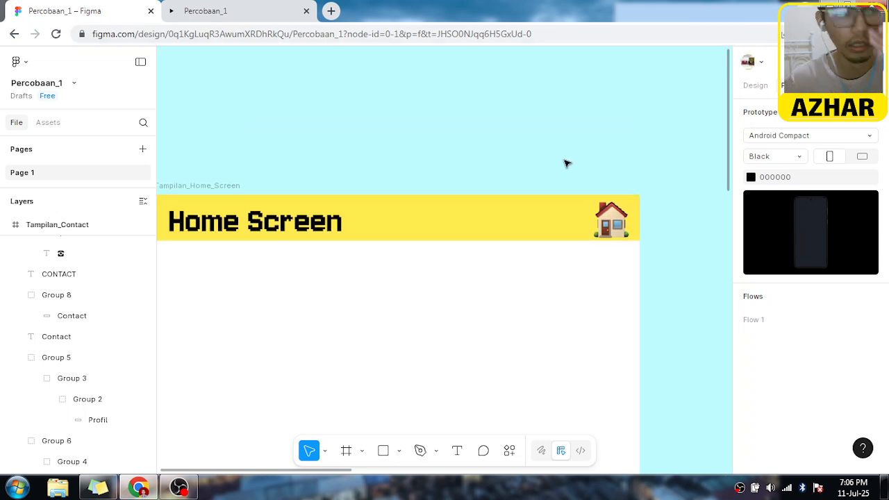
click(383, 452)
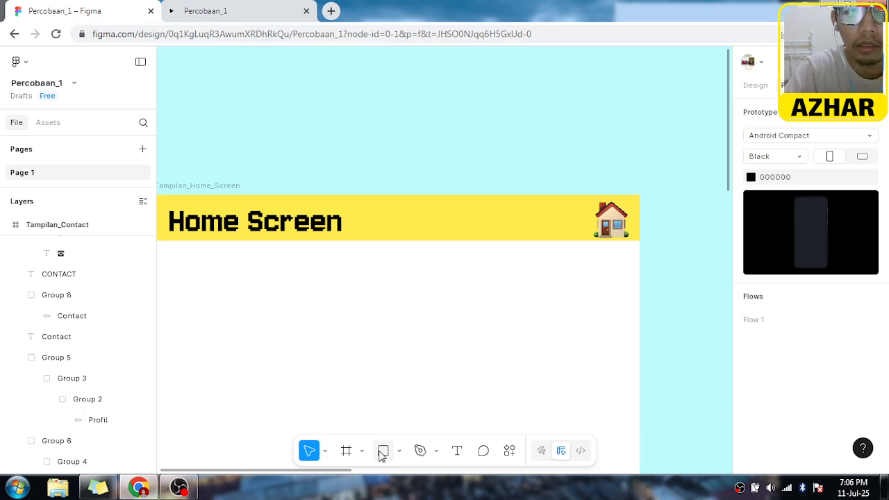
click(382, 451)
scroll(611, 180, down, 4)
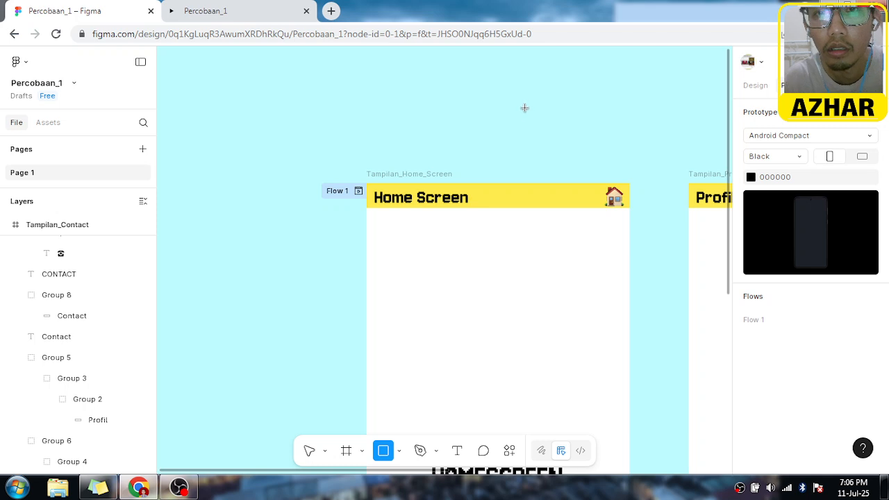
drag(525, 108, 590, 165)
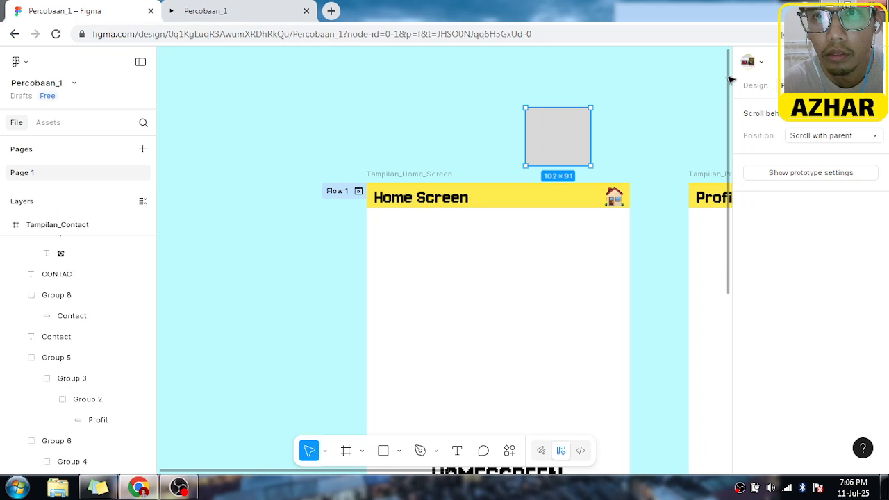
Step: Move the grey rectangle onto the empty canvas above the Tampilan_Profile frame
scroll(729, 80, up, 2)
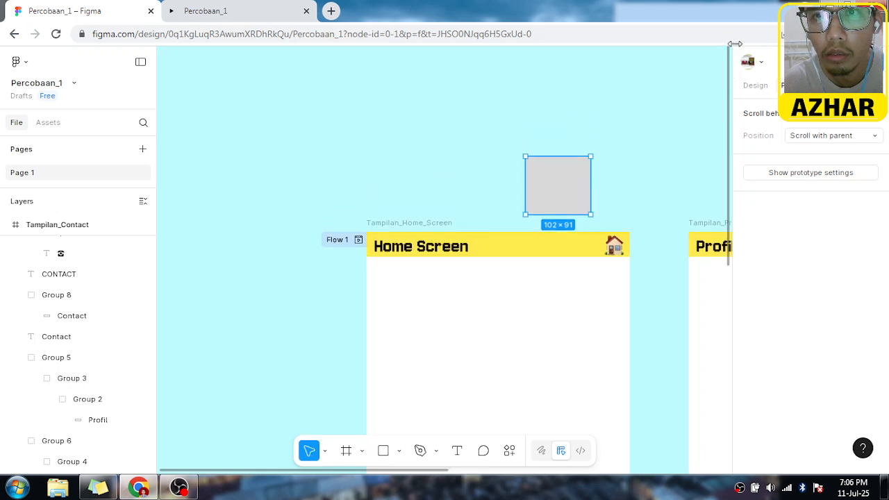
scroll(695, 125, down, 2)
scroll(692, 125, down, 1)
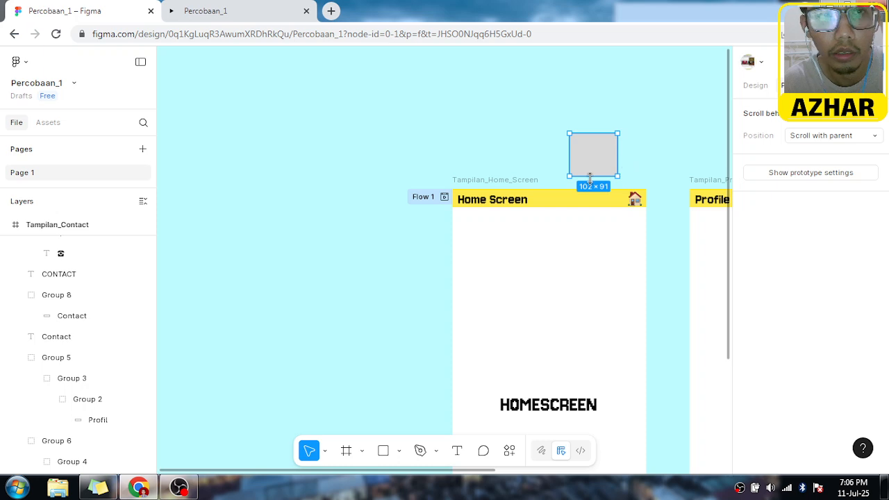
scroll(664, 200, right, 1)
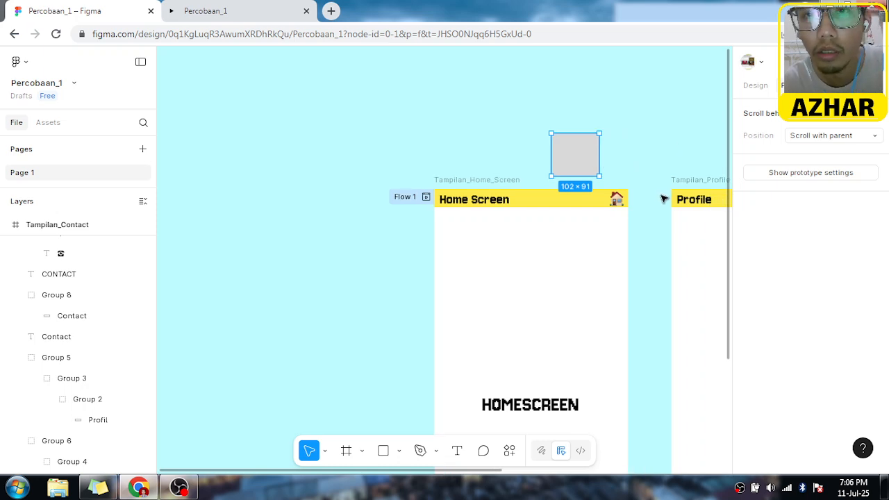
scroll(663, 199, right, 5)
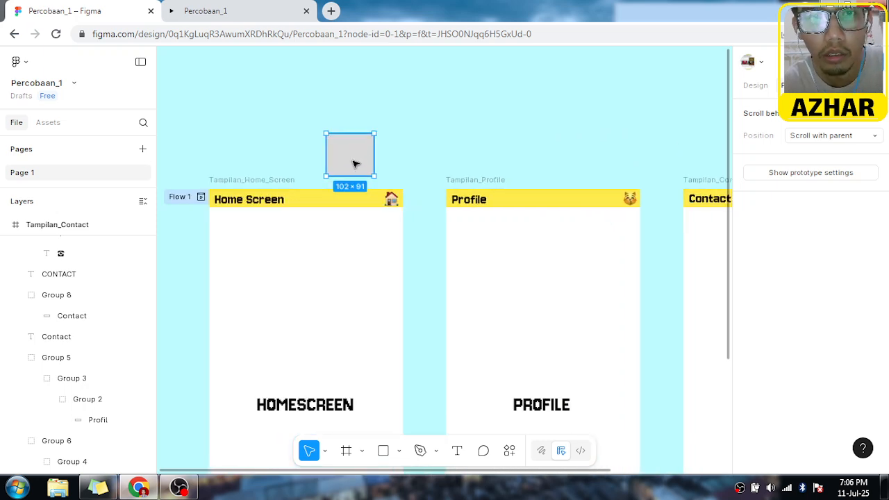
drag(353, 164, 547, 100)
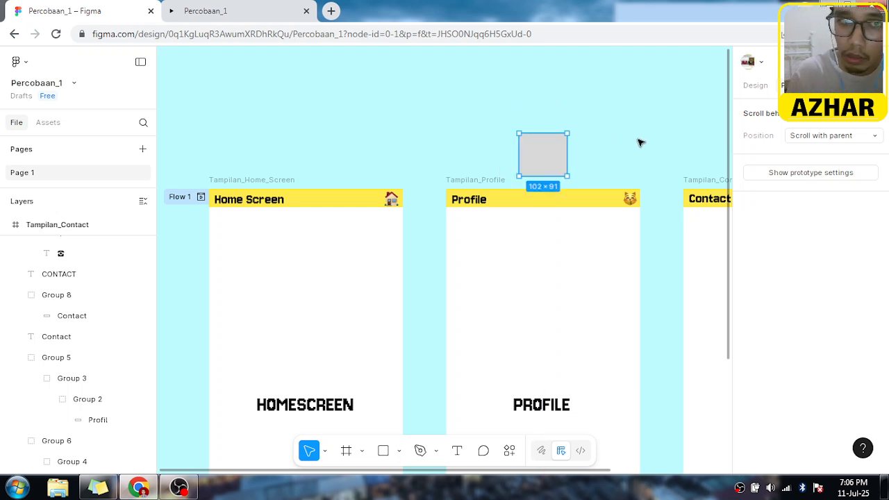
Step: Change the rectangle's fill colour to black (000000)
click(753, 86)
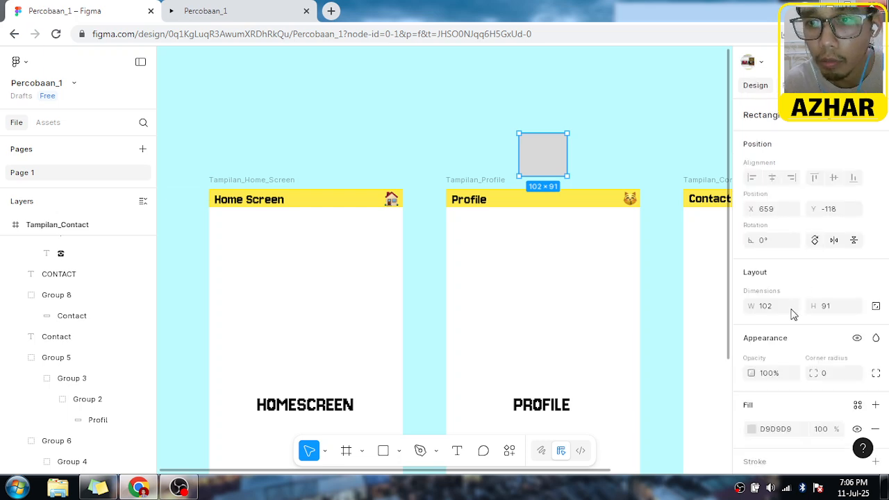
scroll(770, 333, down, 2)
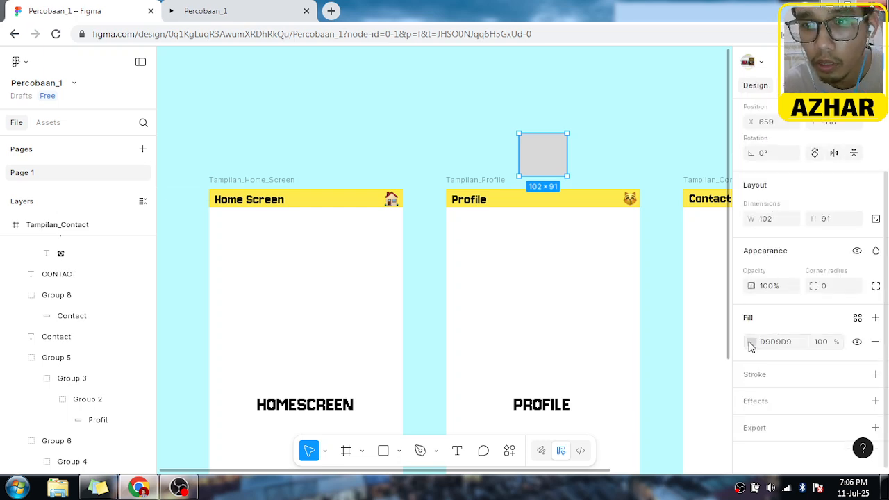
click(751, 343)
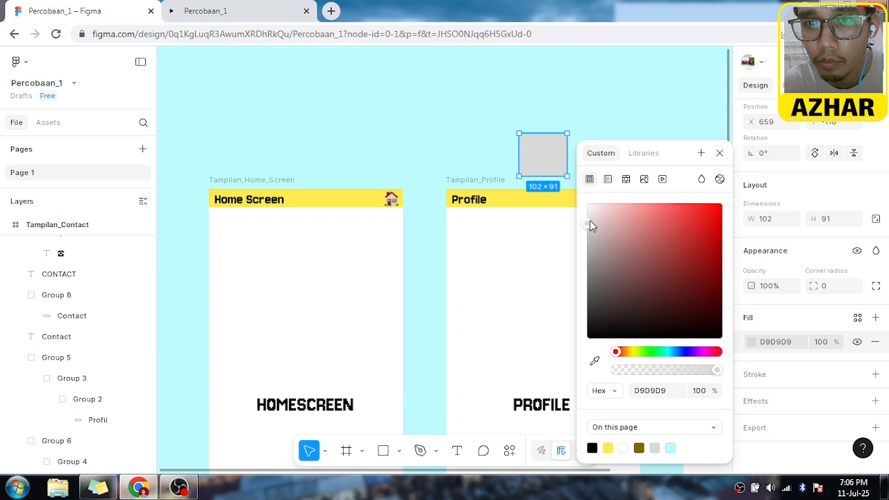
drag(589, 224, 581, 316)
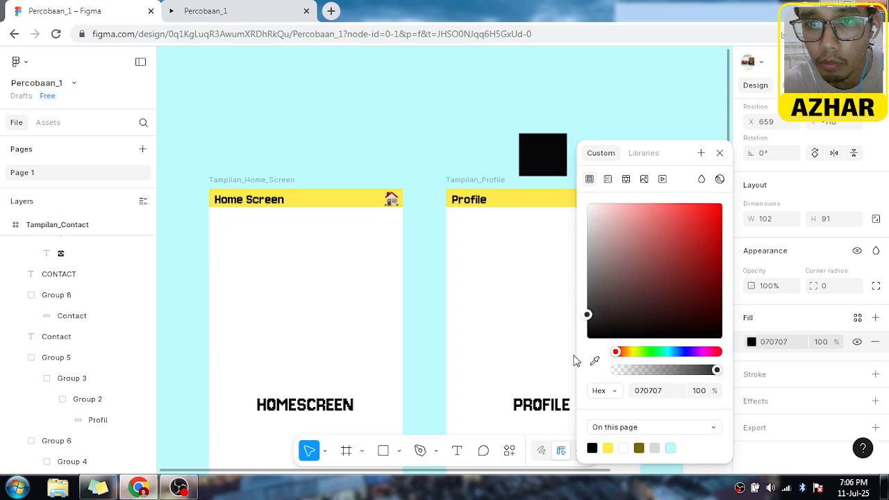
drag(573, 356, 571, 379)
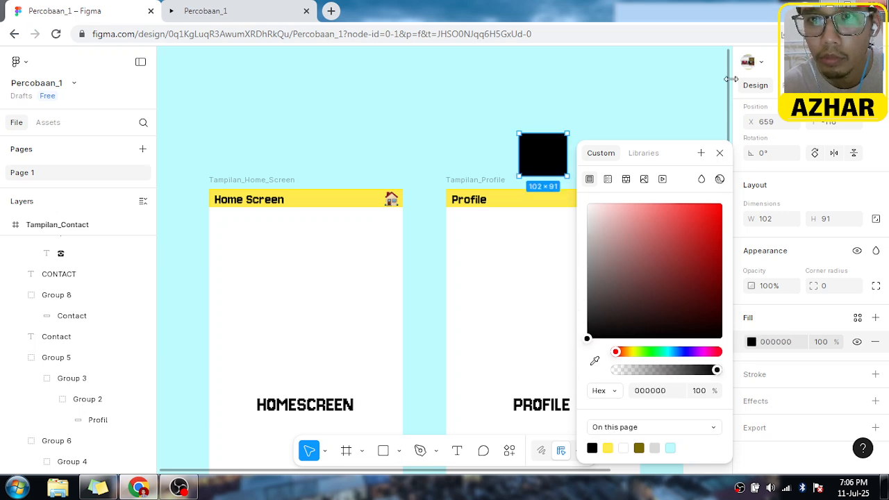
click(711, 96)
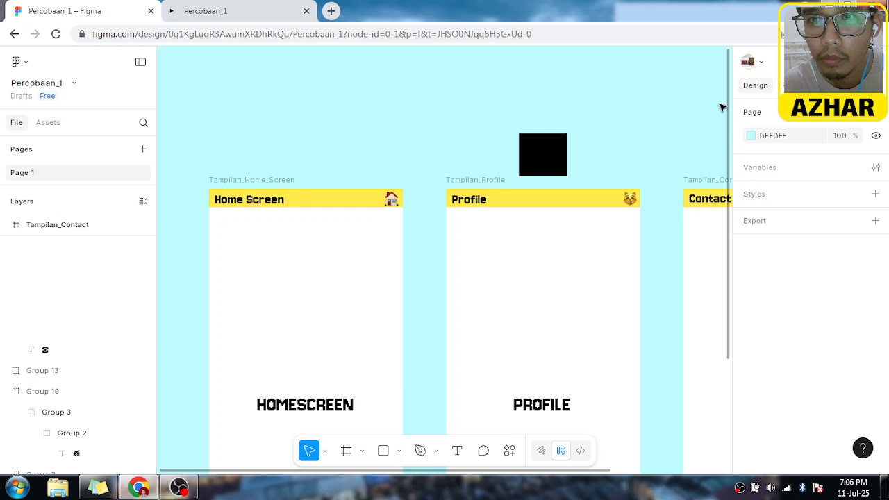
Step: Move the black rectangle into the Profile frame, below its yellow header at the right edge, and set its size to 200 × 200
scroll(708, 111, up, 3)
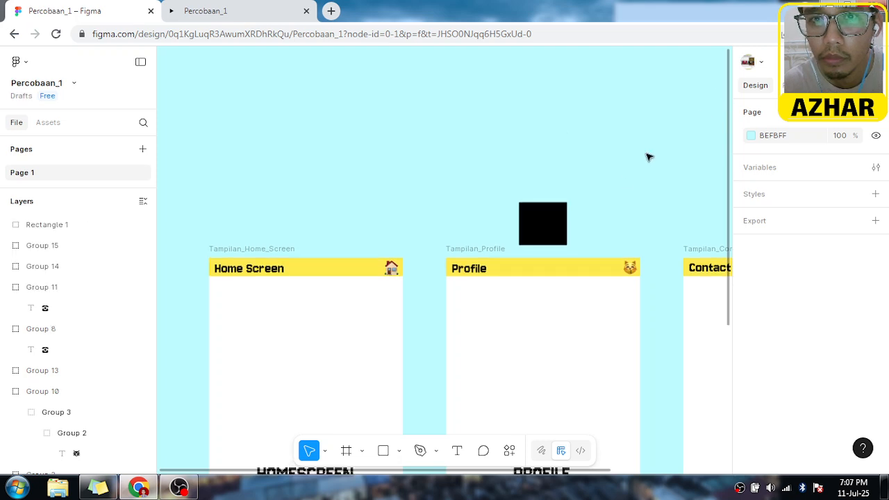
click(563, 228)
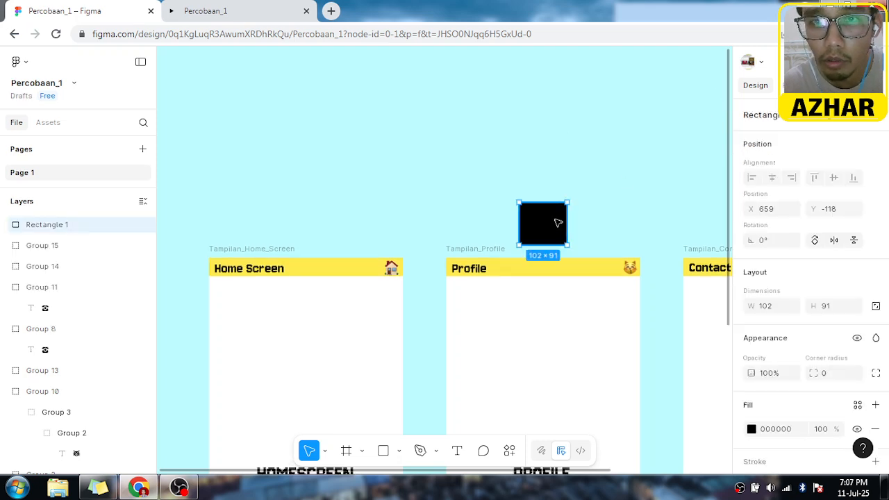
drag(553, 284, 627, 294)
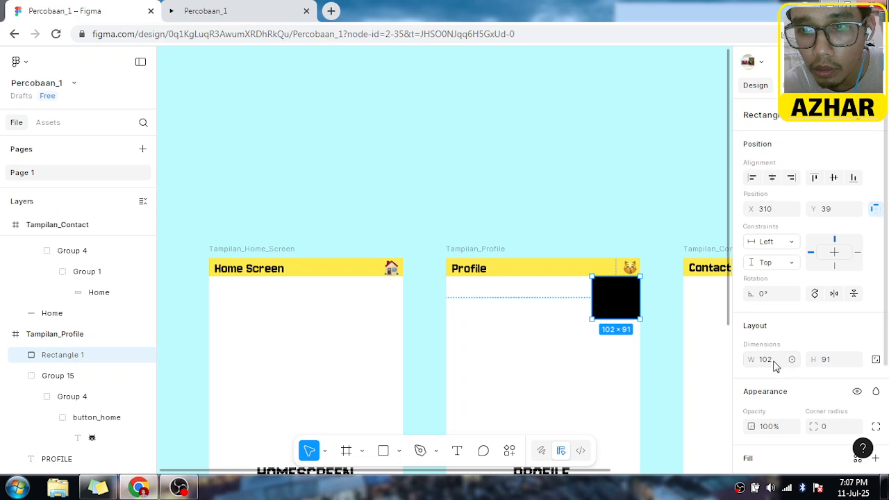
click(774, 364)
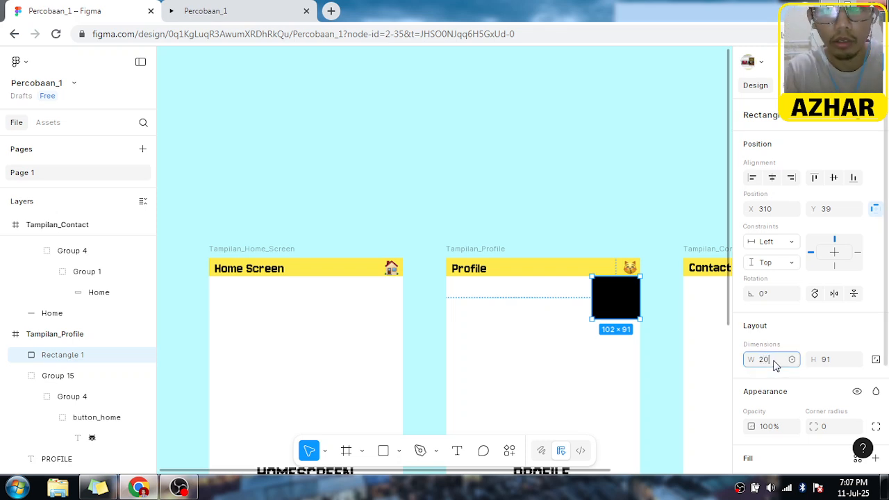
text(200)
click(837, 364)
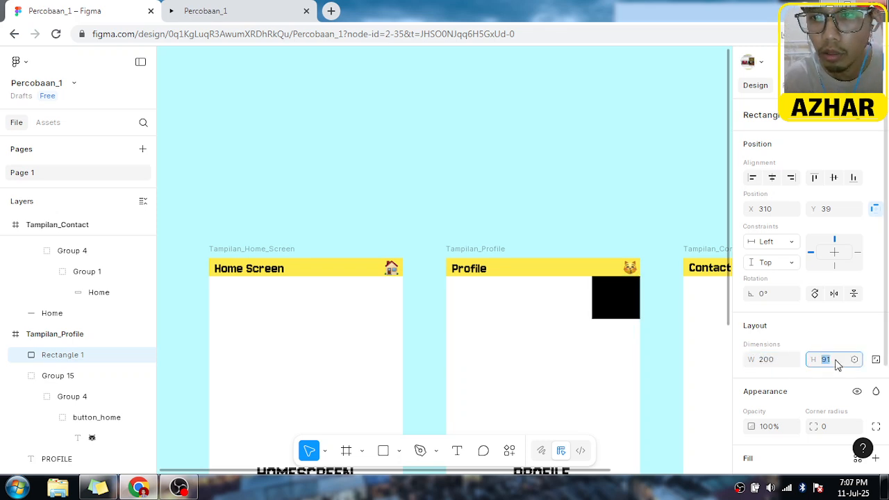
text(200)
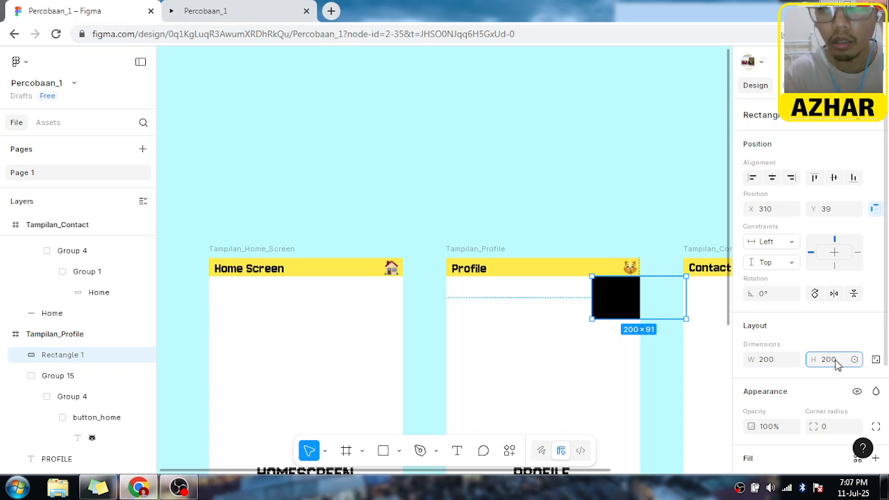
click(667, 392)
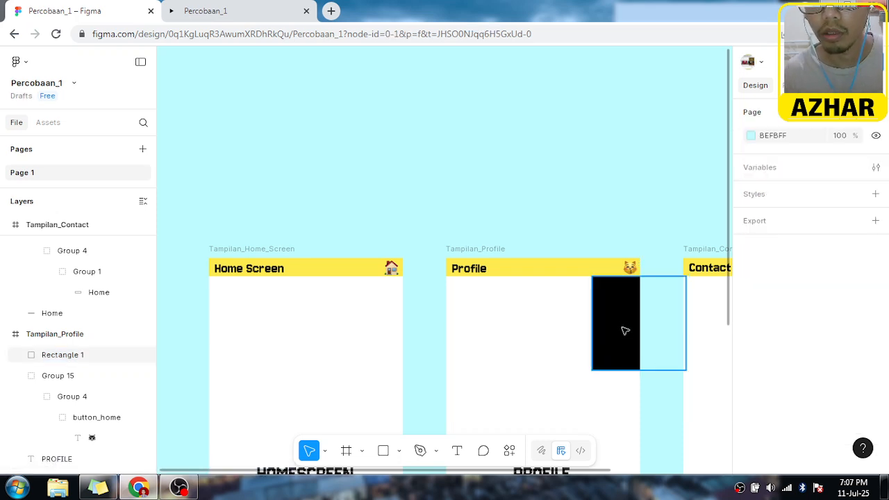
drag(650, 297, 607, 163)
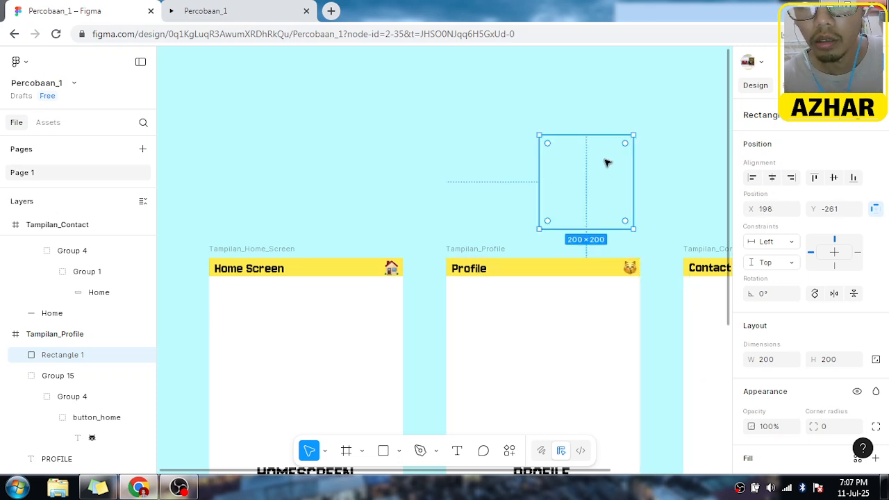
click(659, 192)
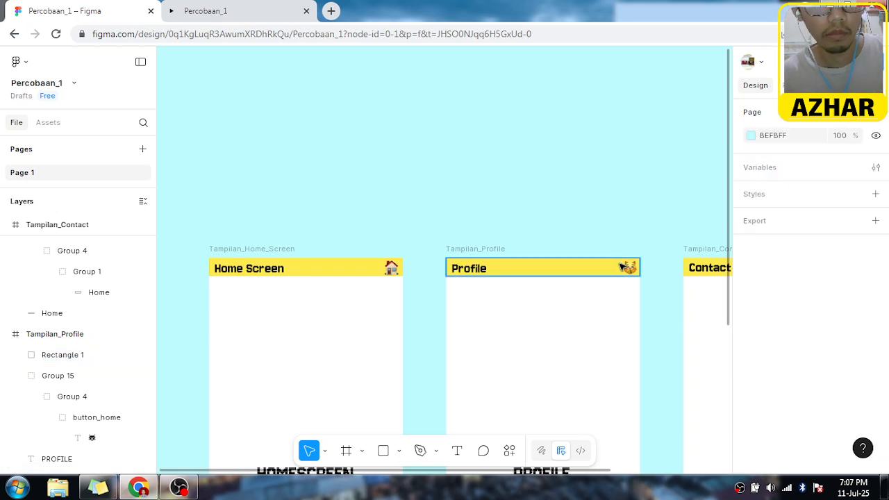
click(493, 349)
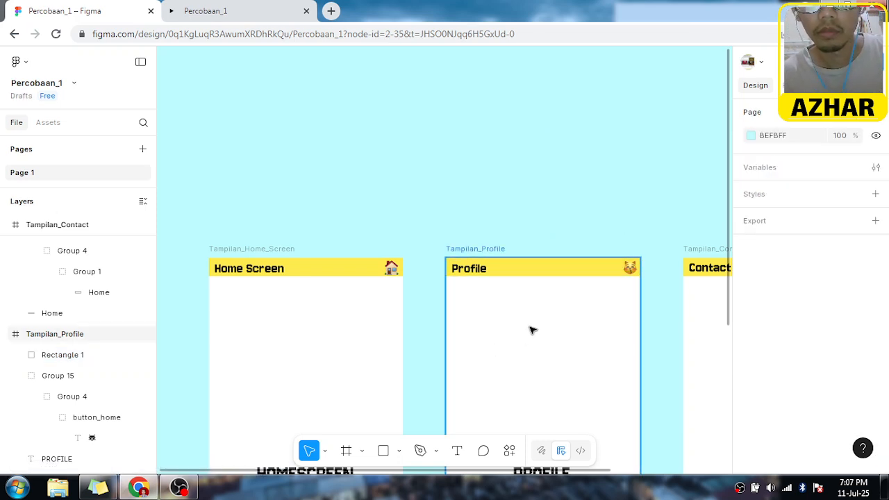
key(ctrl+z)
Step: Move the black square out of the Profile frame onto the empty canvas above it
mouse_move(574, 181)
mouse_down()
mouse_move(558, 232)
mouse_move(556, 338)
mouse_move(573, 183)
mouse_up()
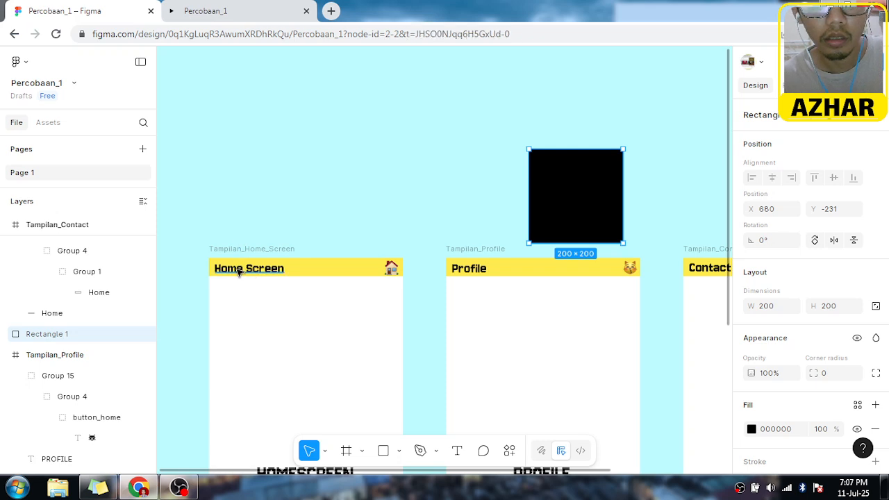
Step: Shorten the header text of the Tampilan_Home_Screen frame to "Home"
click(262, 271)
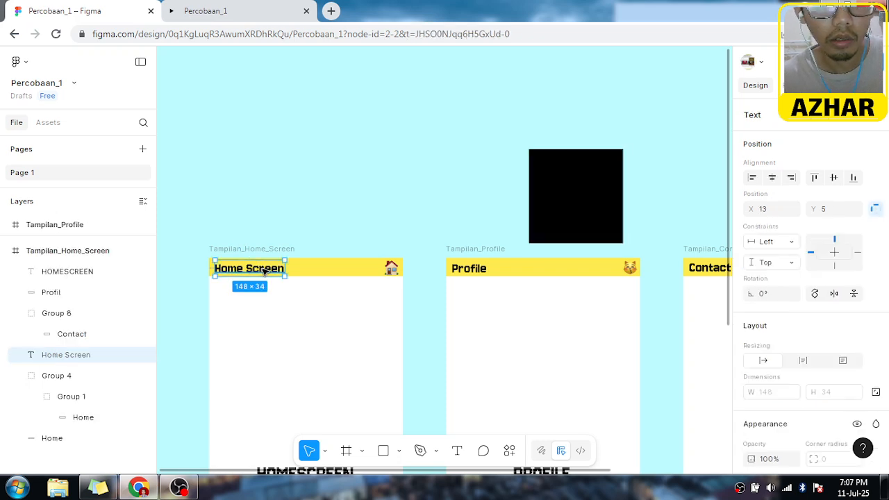
double_click(264, 271)
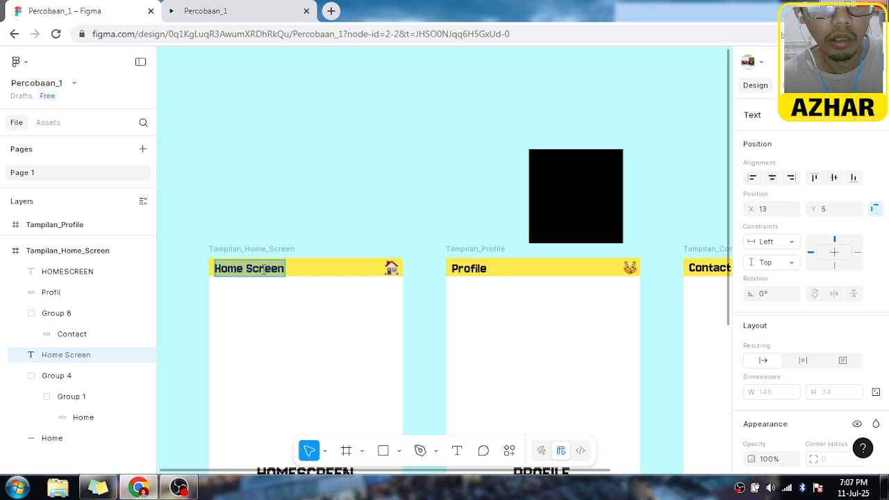
click(265, 271)
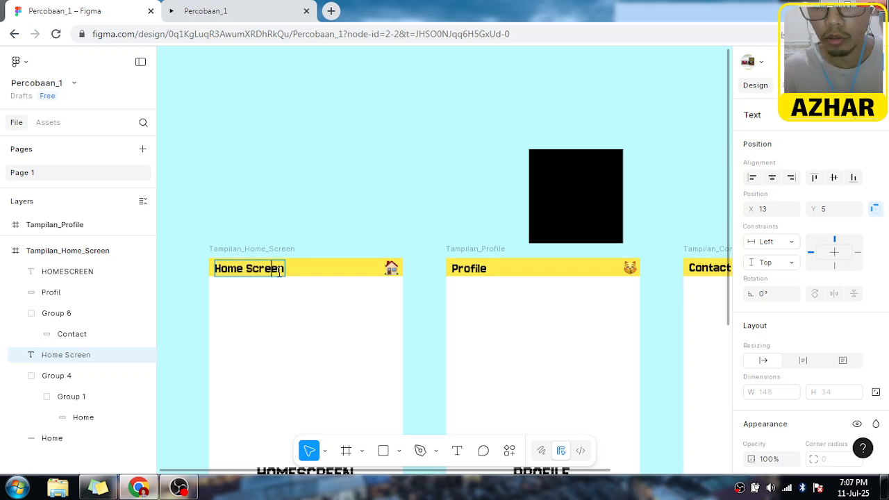
key(BackSpace)
key(BackSpace)
key(BackSpace)
key(BackSpace)
key(BackSpace)
key(BackSpace)
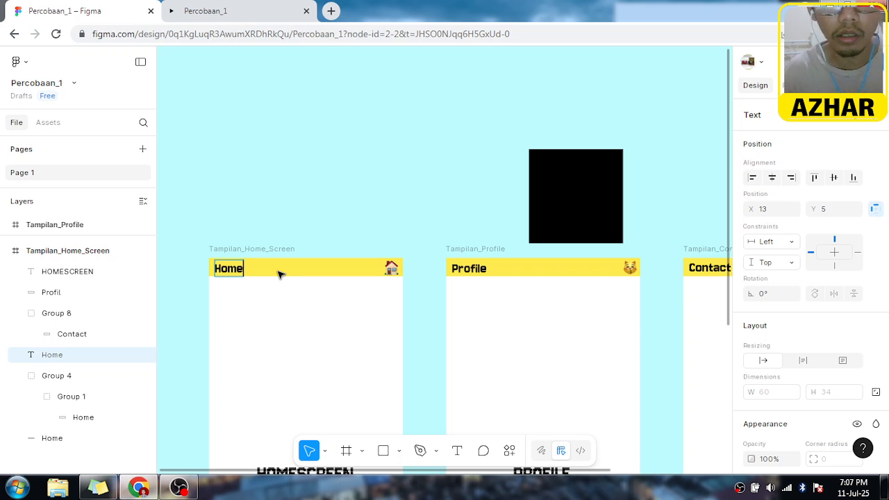
key(Escape)
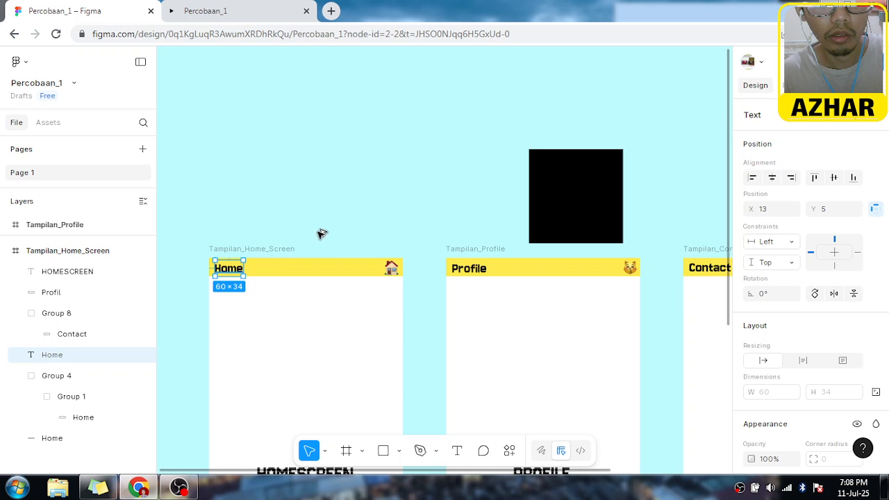
drag(225, 275, 490, 198)
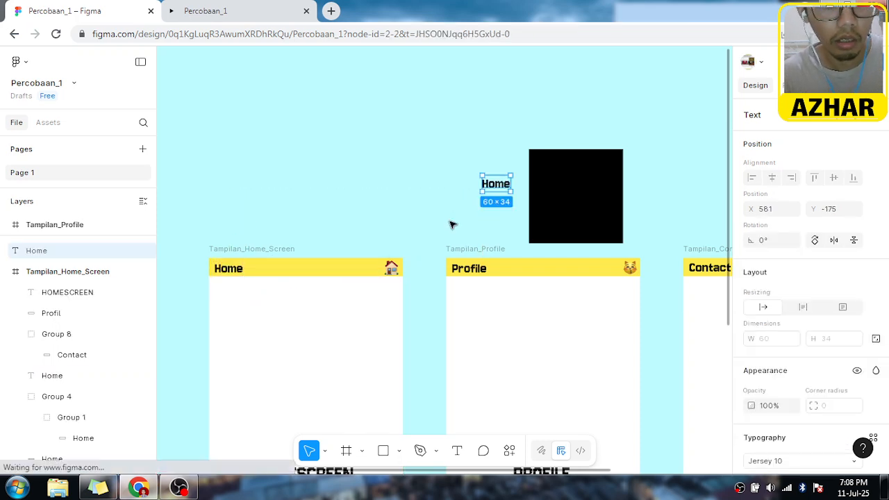
key(ctrl+z)
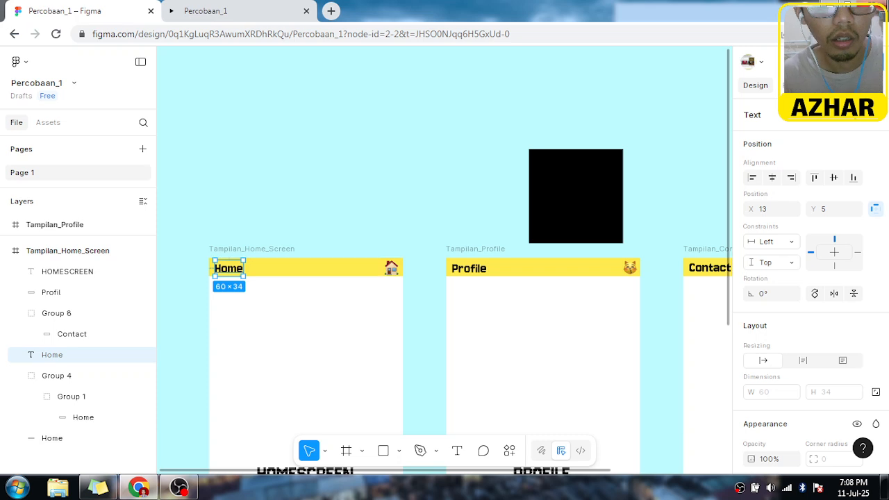
drag(243, 264, 281, 232)
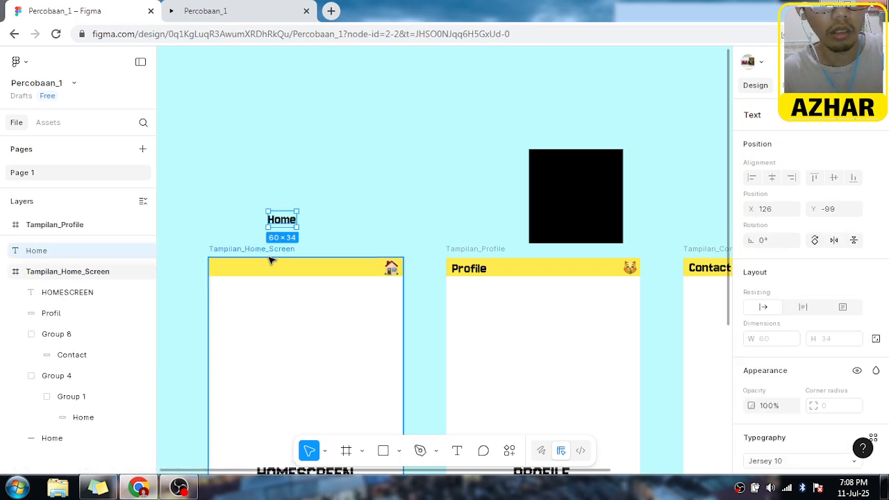
key(ctrl+z)
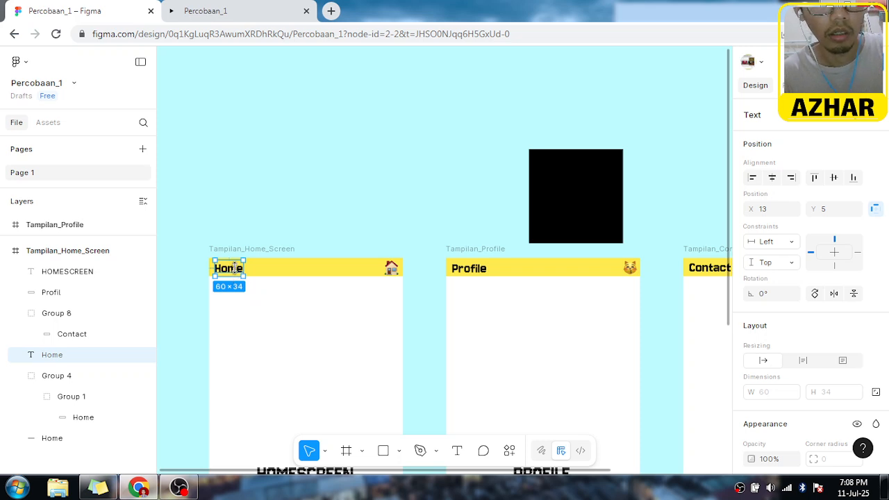
Step: Create a copy of the Home header text beside the black square and set its fill colour to white (FFFFFF)
key(ctrl+d)
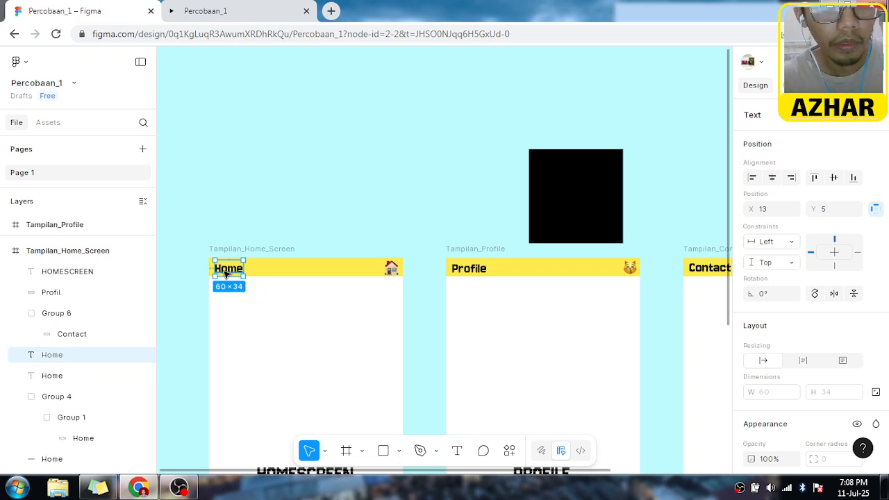
drag(225, 274, 507, 179)
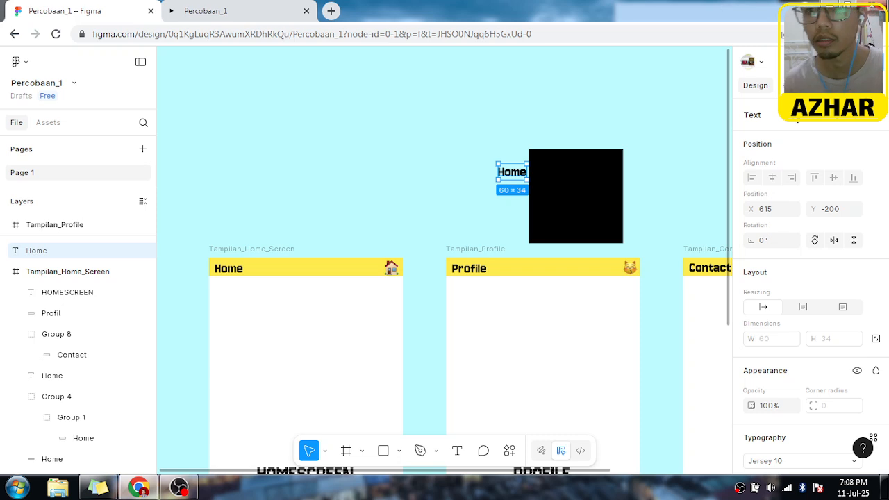
scroll(805, 222, down, 4)
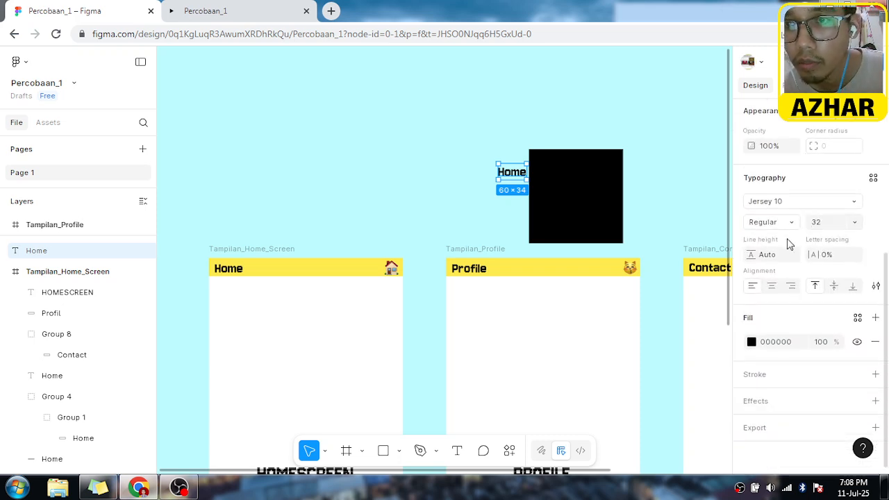
scroll(789, 243, up, 4)
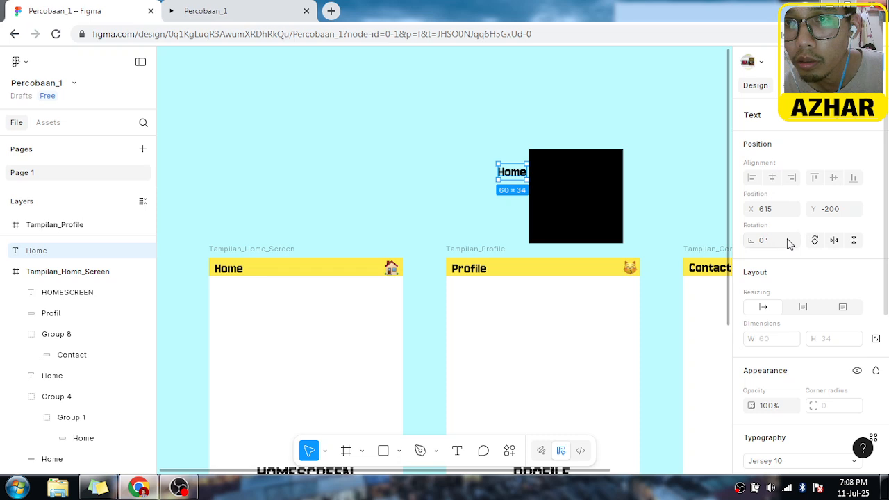
scroll(789, 243, down, 4)
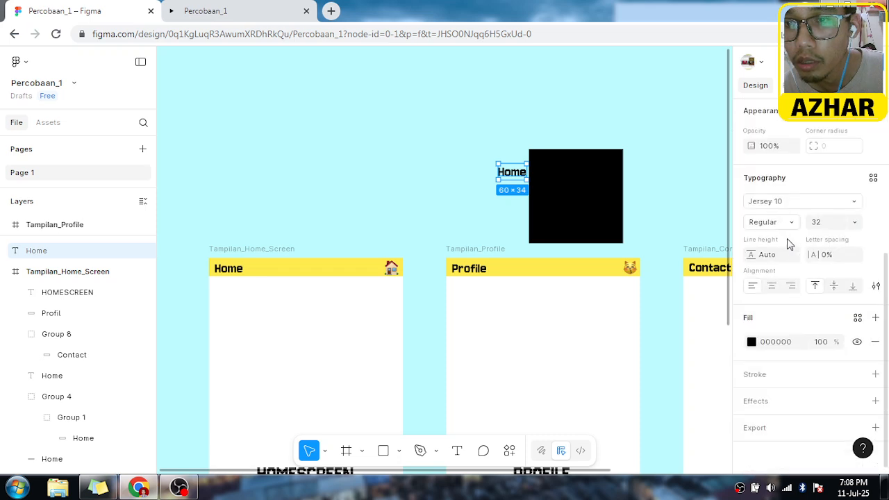
click(751, 342)
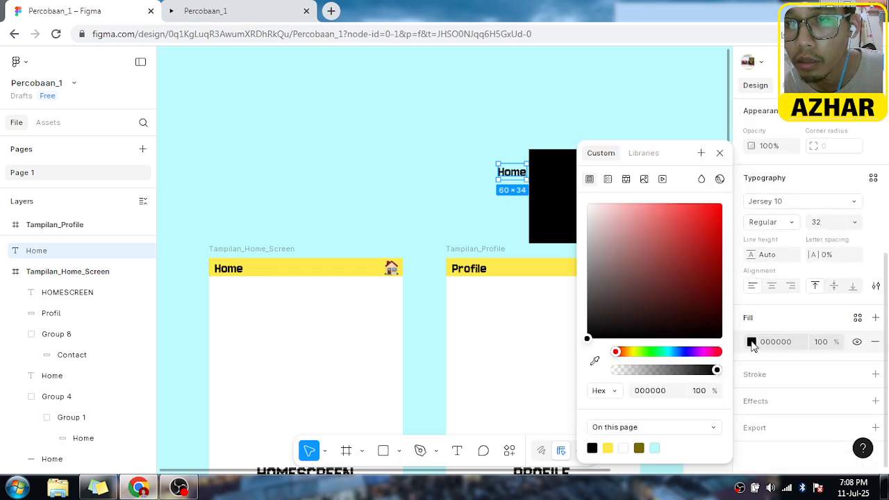
click(587, 337)
drag(597, 292, 577, 196)
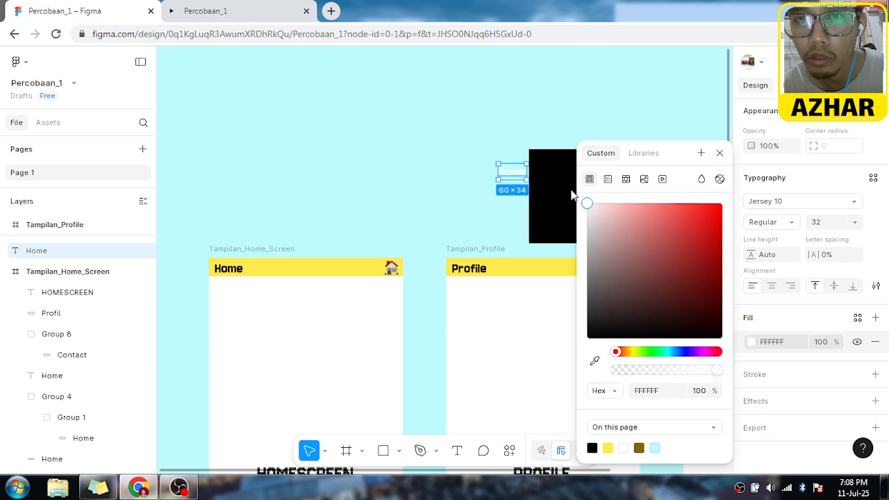
click(455, 143)
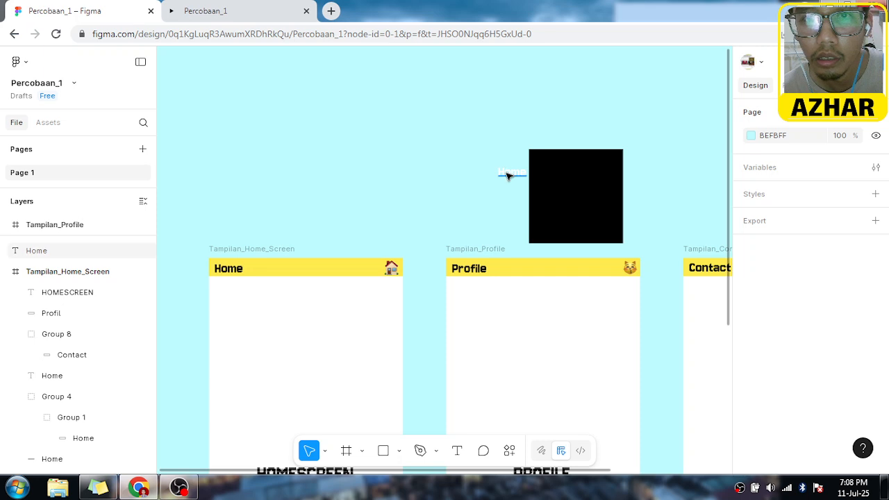
Step: Position the black square above the Profile frame, flush with its left edge, and send it behind the white Home text
drag(512, 173, 567, 170)
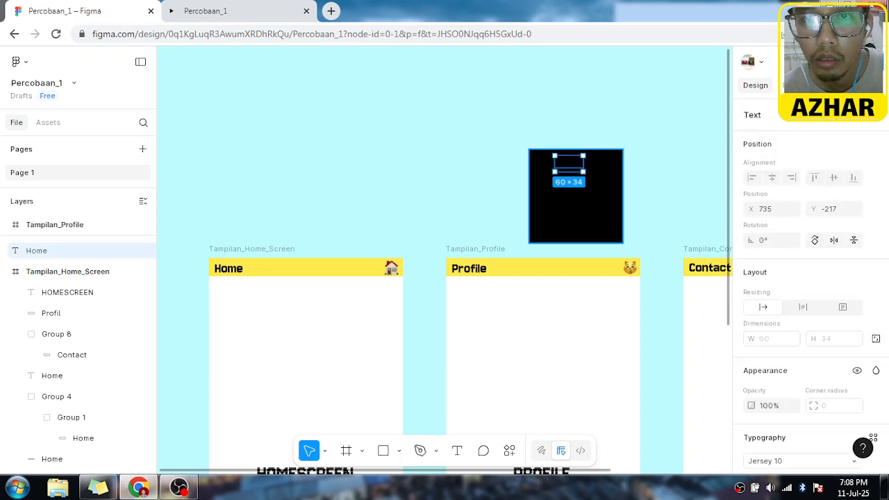
click(617, 122)
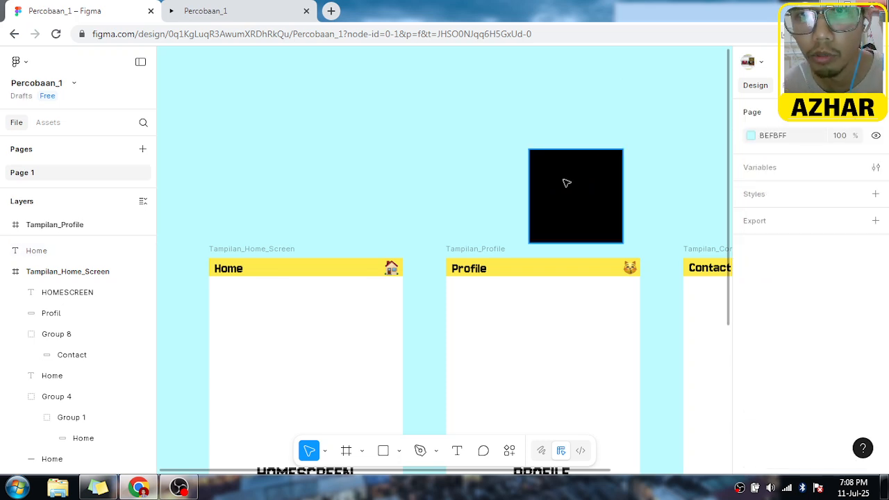
drag(566, 183, 426, 254)
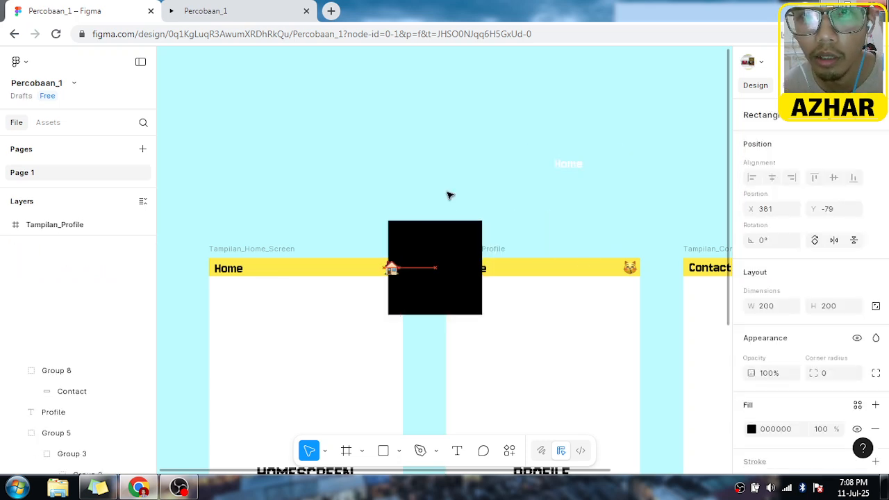
drag(448, 195, 484, 178)
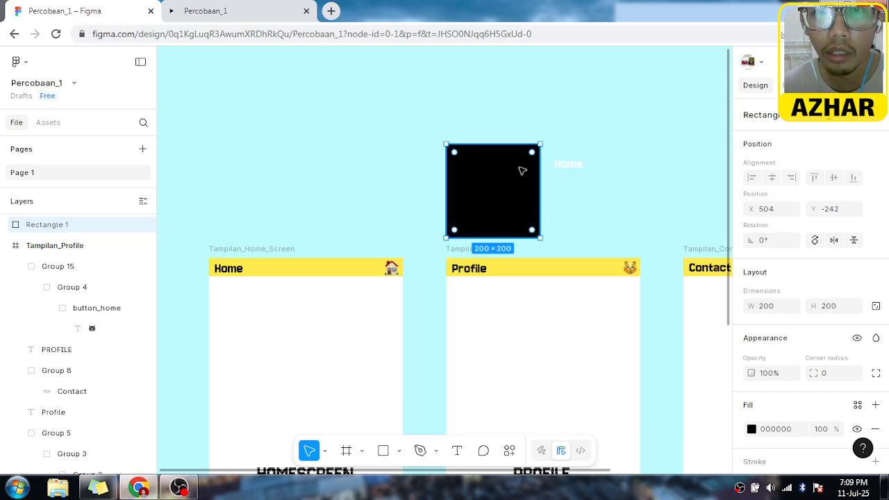
right_click(509, 185)
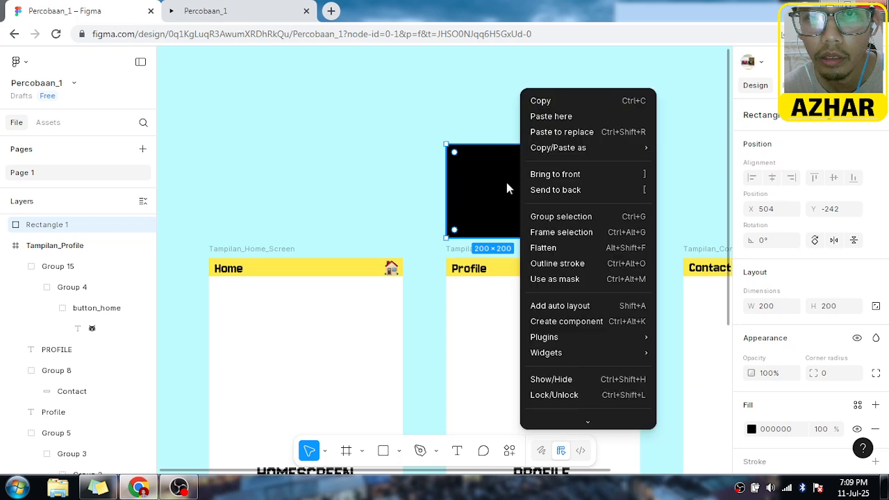
click(548, 192)
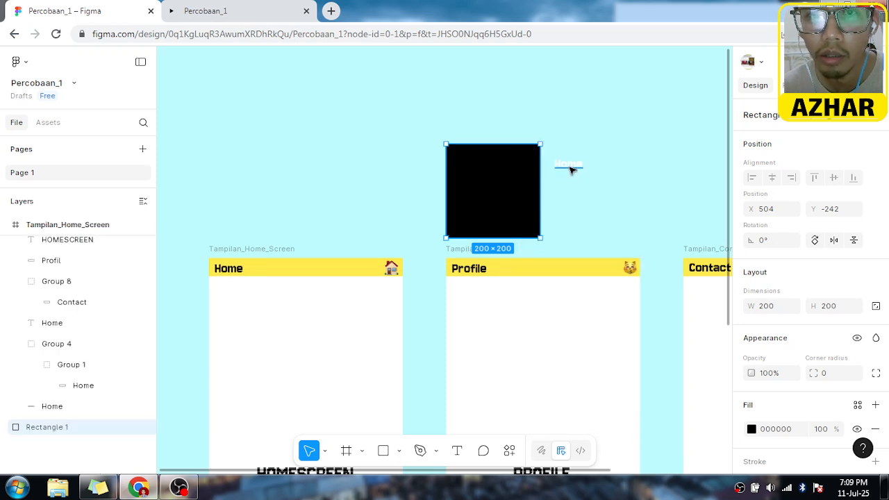
Step: Place the white Home text in the black square's upper-left corner and put a copy of the header's house icon beside it
drag(568, 172, 469, 160)
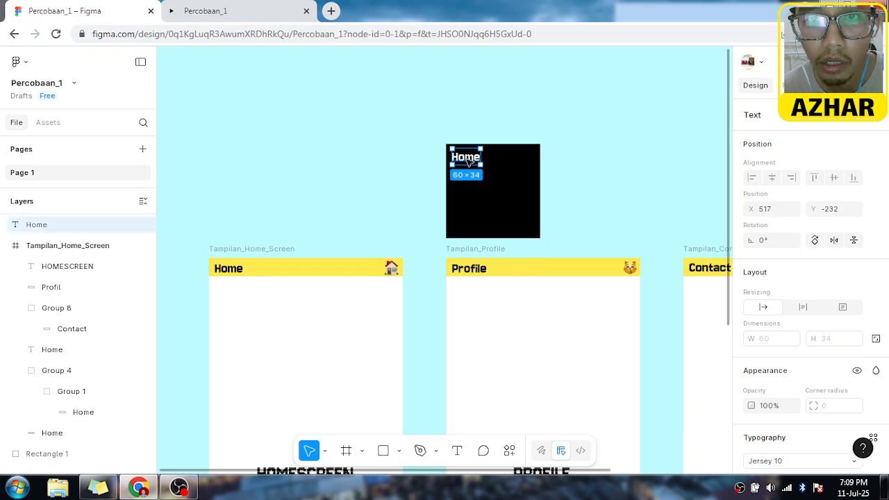
click(590, 189)
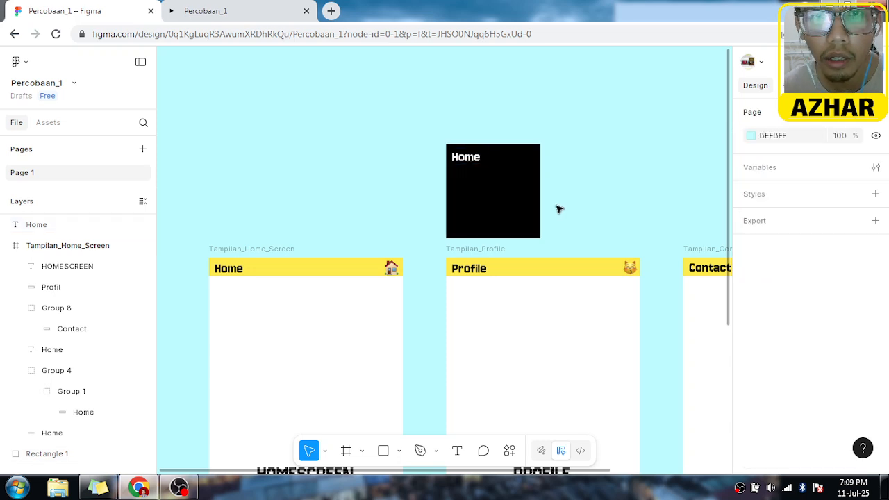
click(397, 269)
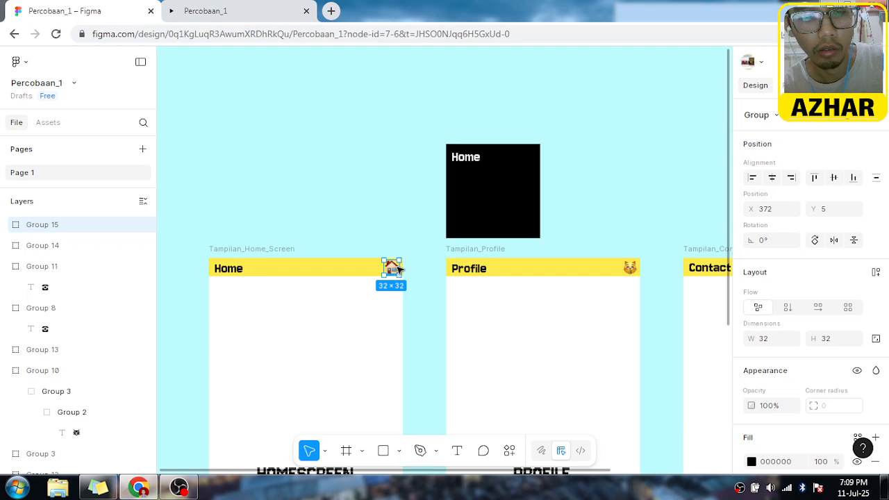
key(ctrl+d)
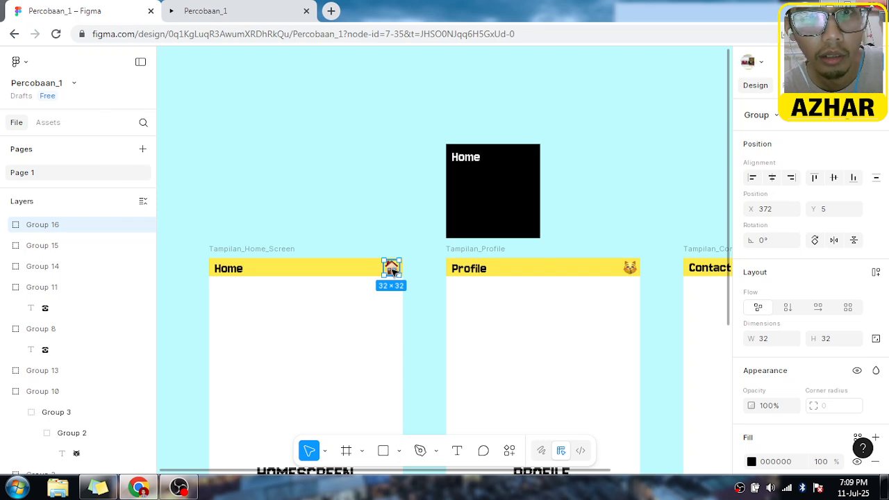
drag(393, 270, 495, 161)
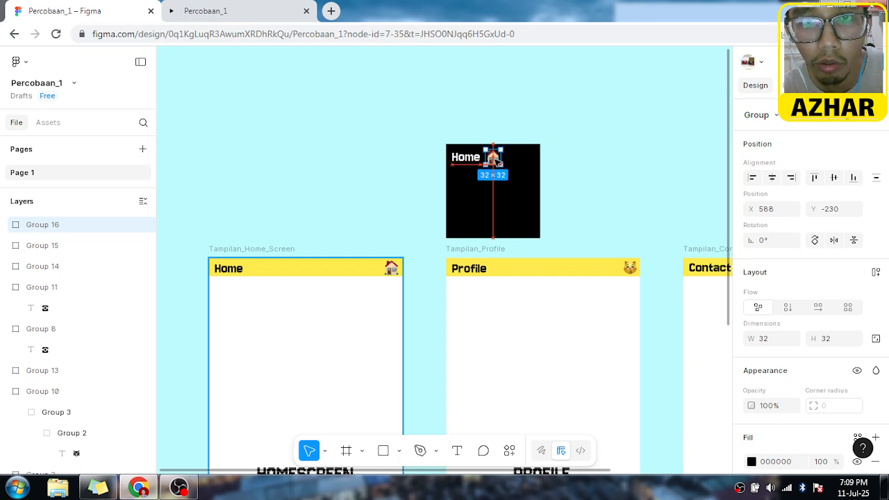
click(599, 167)
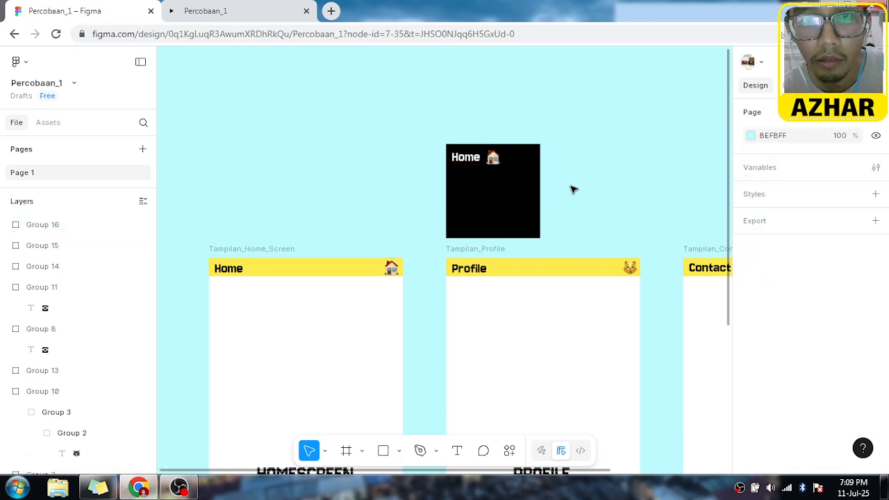
Step: Add a white (FFFFFF) copy of the Profile header text to the black square, below Home and left-aligned with it
click(478, 272)
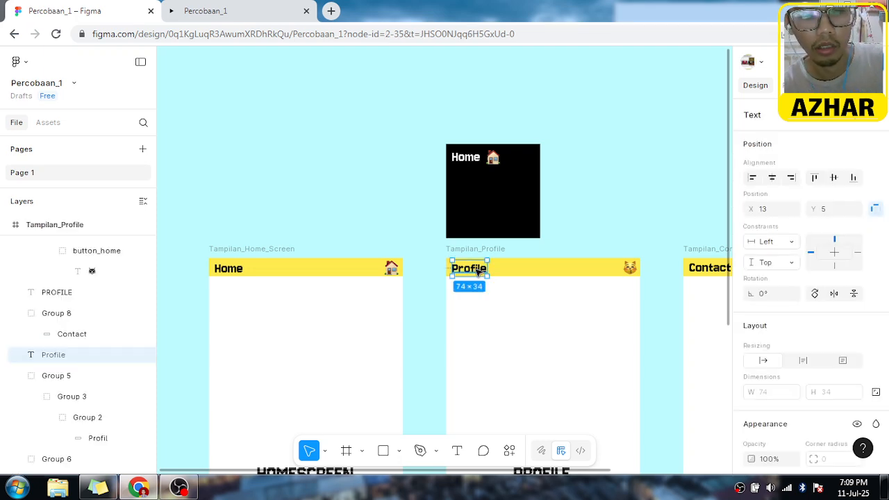
key(ctrl+d)
drag(478, 272, 411, 213)
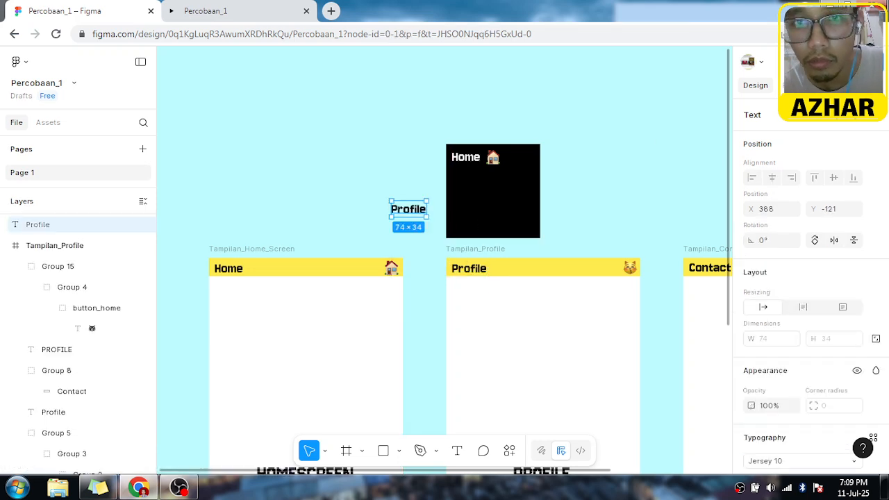
scroll(780, 331, down, 4)
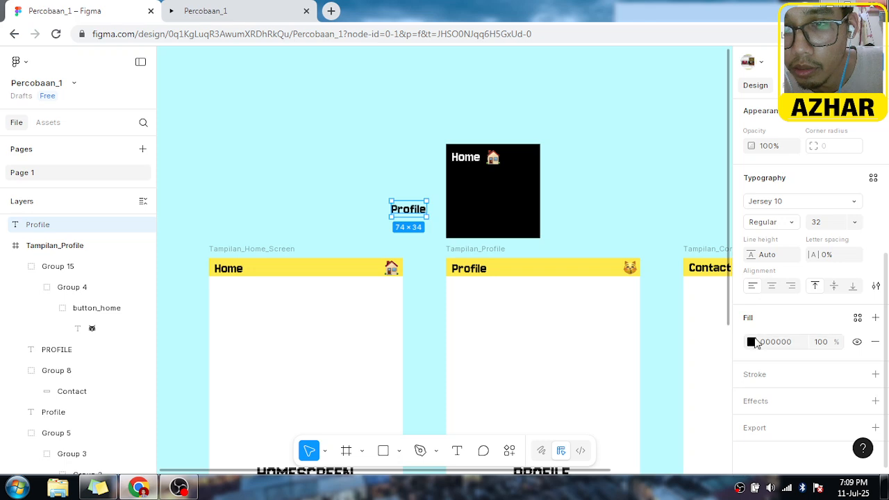
click(751, 342)
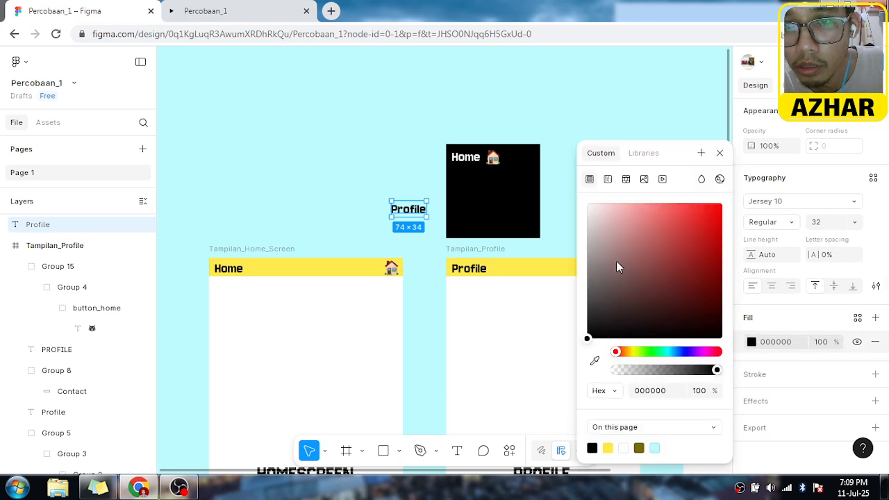
mouse_move(591, 204)
mouse_down()
mouse_move(579, 219)
mouse_move(581, 208)
mouse_up()
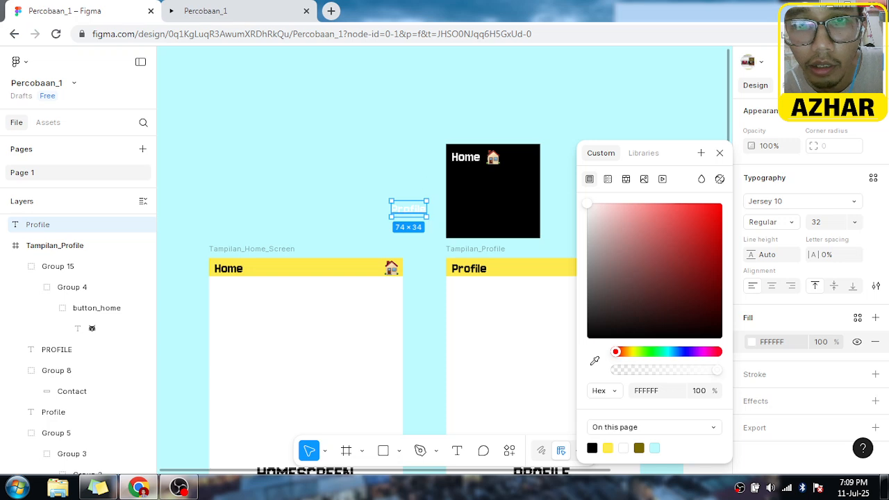
drag(412, 212, 474, 180)
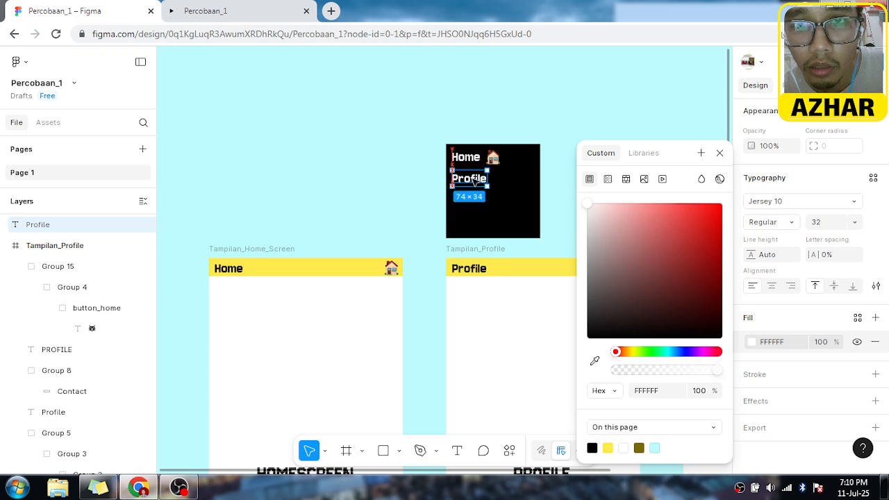
click(400, 218)
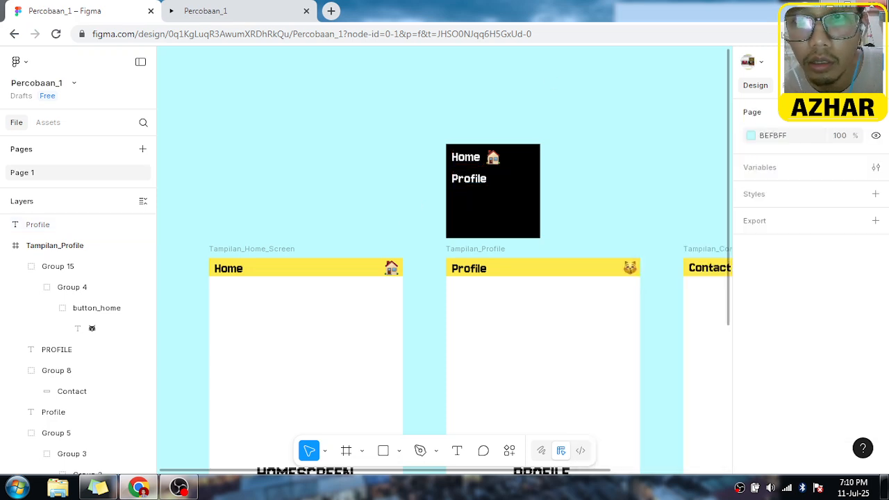
Step: Place a copy of the Profile header's cat icon beside the square's Profile text, switching the canvas to outline view for the alignment
click(632, 269)
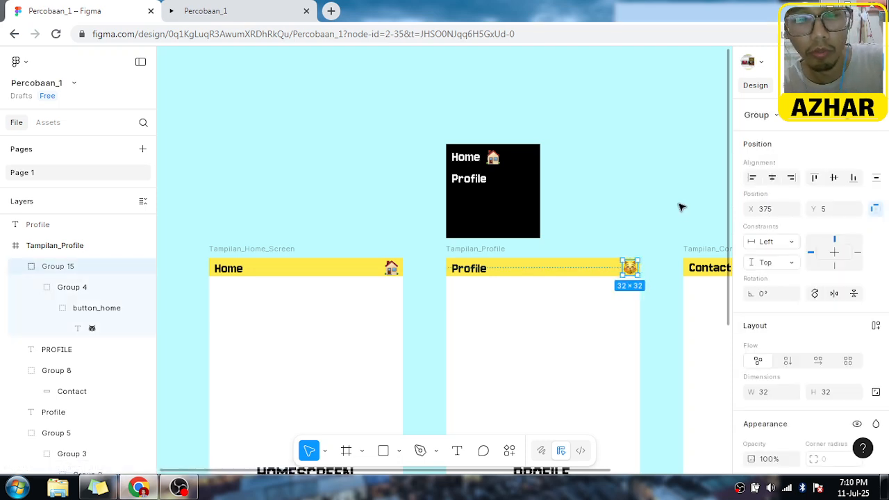
key(ctrl+d)
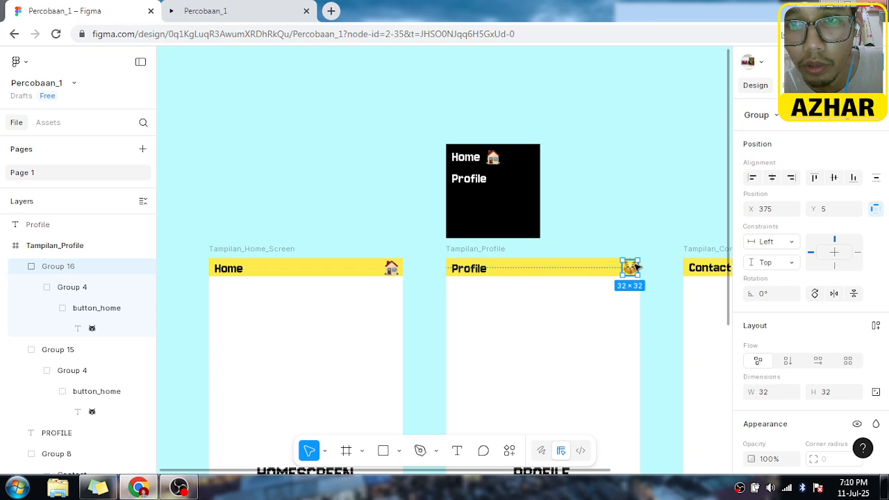
drag(629, 263, 514, 199)
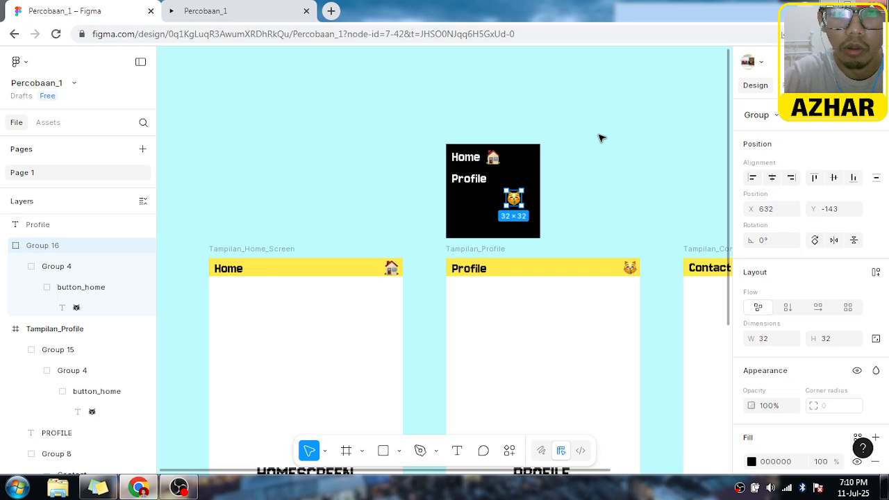
key(ctrl+y)
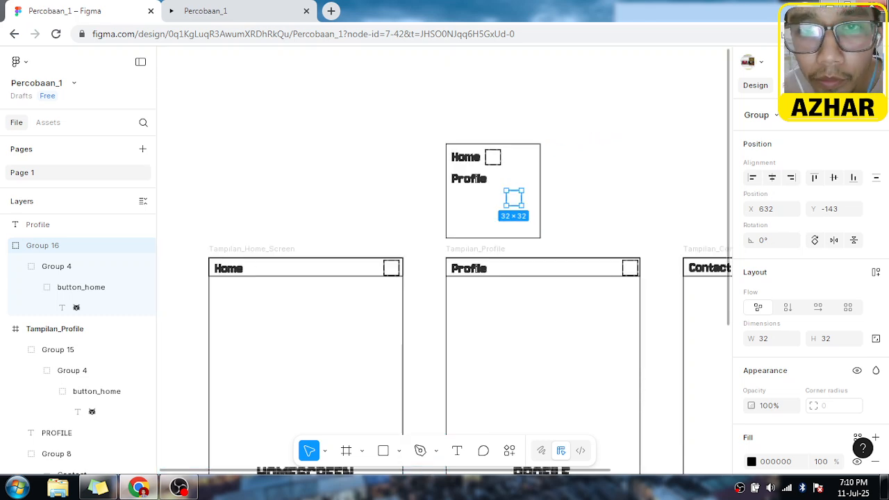
drag(515, 202, 505, 184)
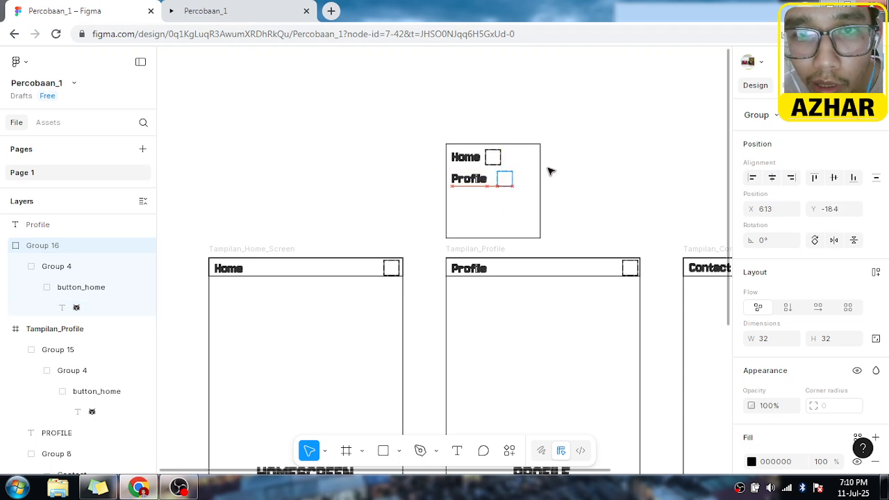
Step: Nudge the house icon in the square to the right until it lines up vertically with the cat icon below
click(495, 159)
key(Right)
key(Right)
key(Right)
key(Right)
key(Right)
key(Right)
key(Right)
key(Right)
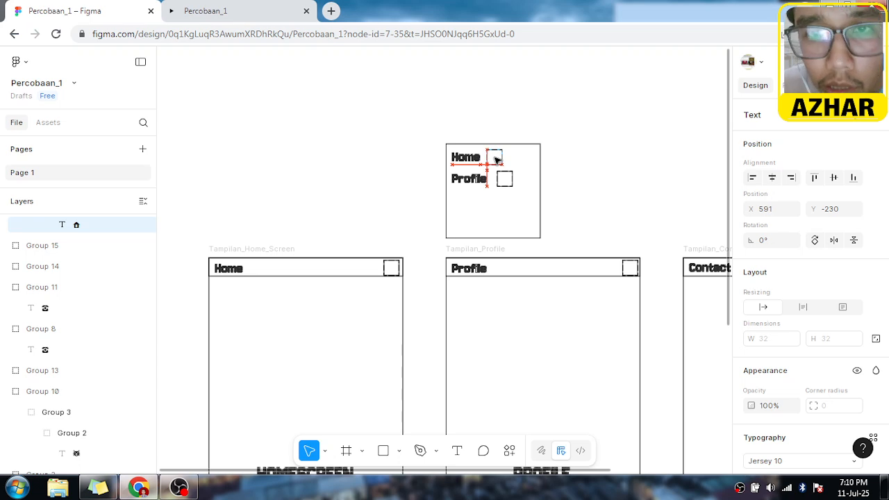
key(Right)
key(Right)
key(Right)
key(Right)
key(Right)
key(Right)
key(Right)
key(Right)
key(Right)
key(Right)
key(Right)
key(Right)
key(Right)
key(Right)
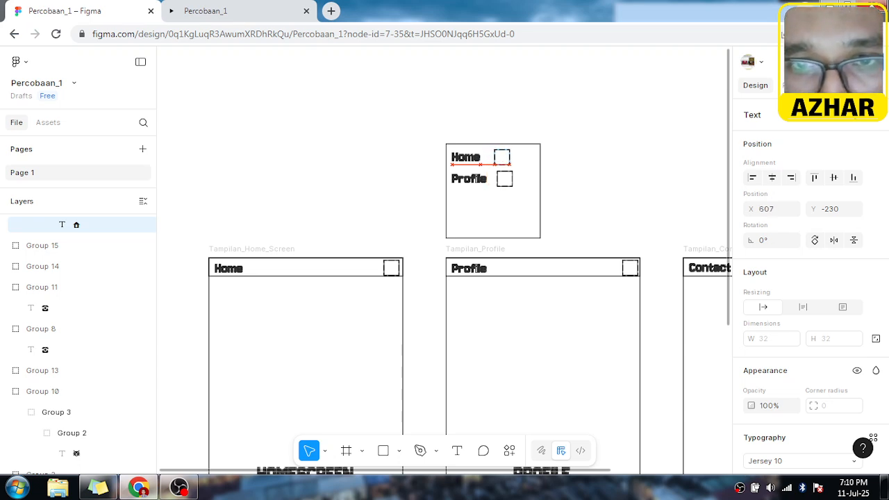
key(Right)
key(Right)
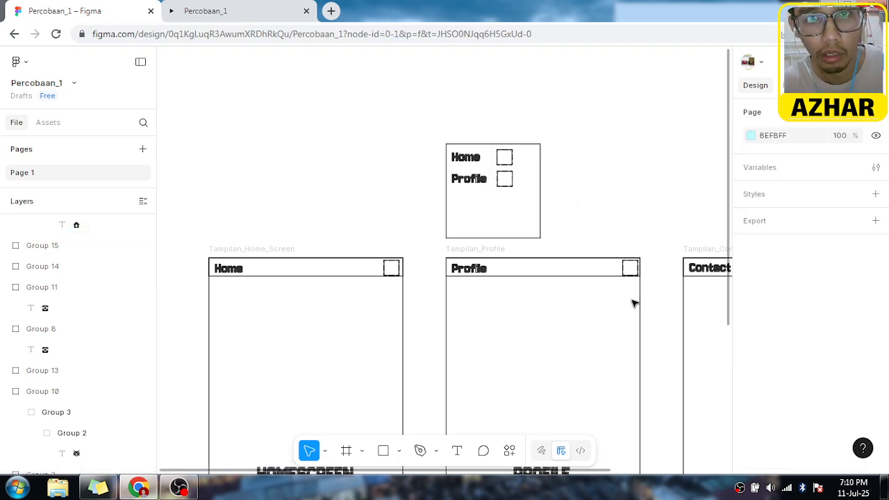
Step: Place a copy of the Contact header text in the black square below Profile, left-aligned with it at X 517, Y -130
scroll(655, 318, down, 1)
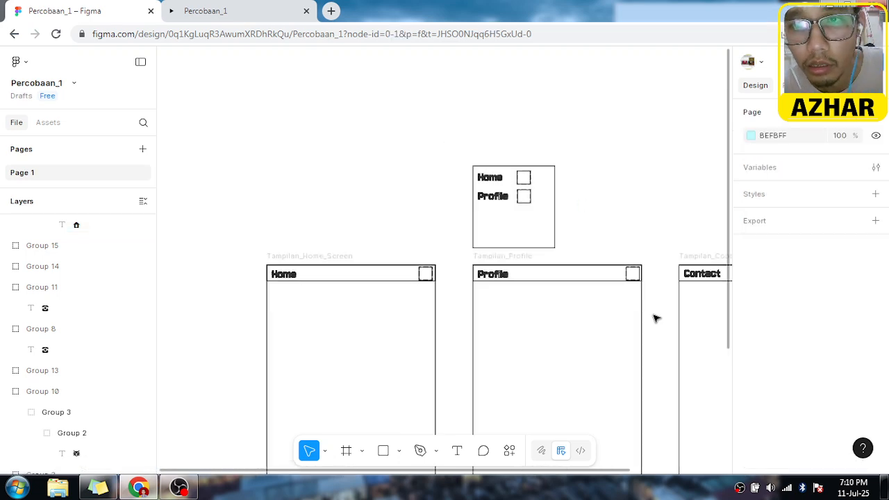
scroll(653, 318, left, 2)
scroll(653, 319, right, 2)
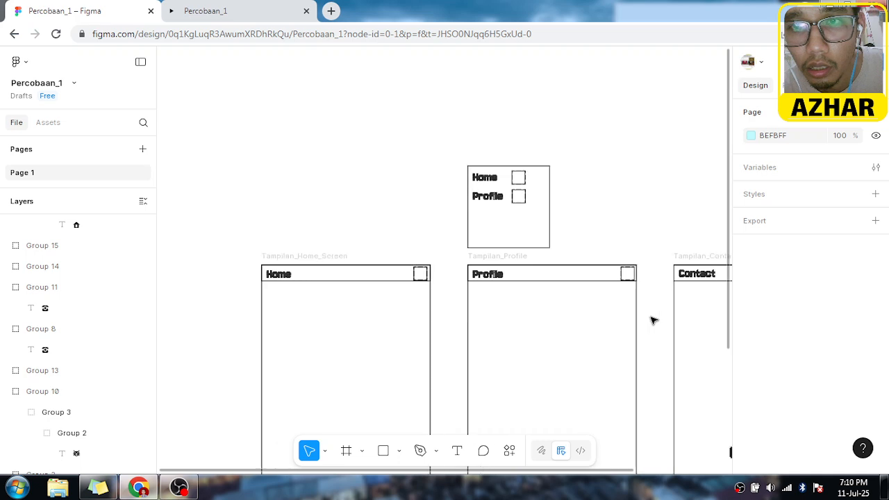
scroll(653, 319, right, 4)
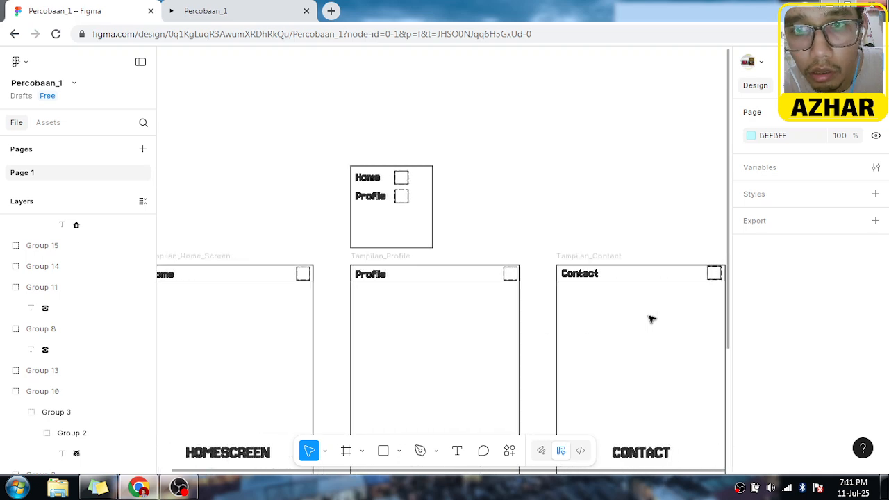
scroll(651, 318, right, 1)
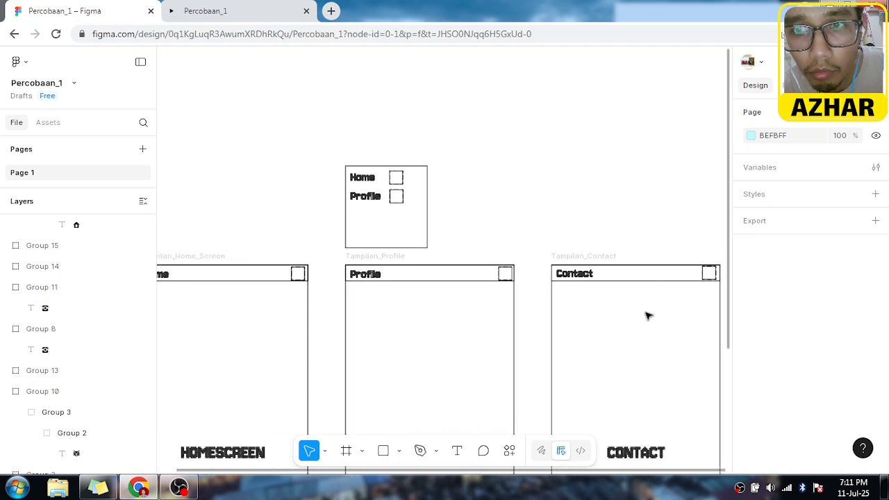
double_click(574, 275)
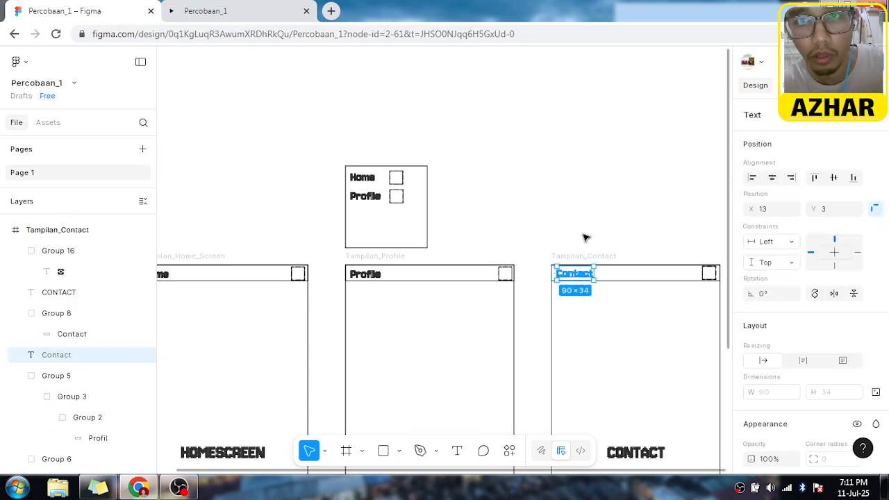
key(ctrl+v)
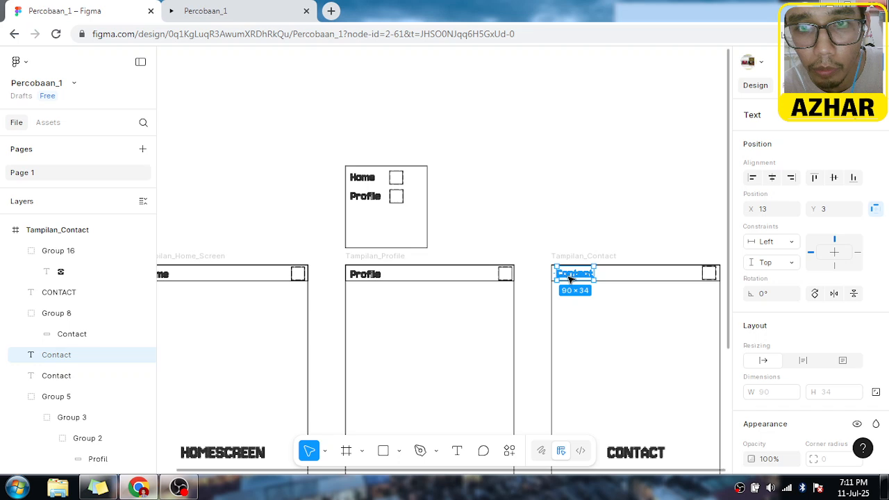
drag(570, 278, 363, 221)
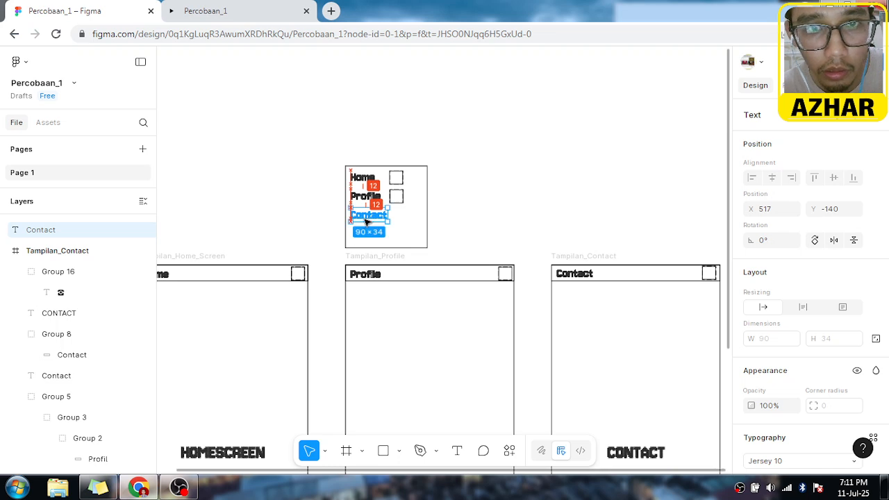
drag(366, 221, 374, 219)
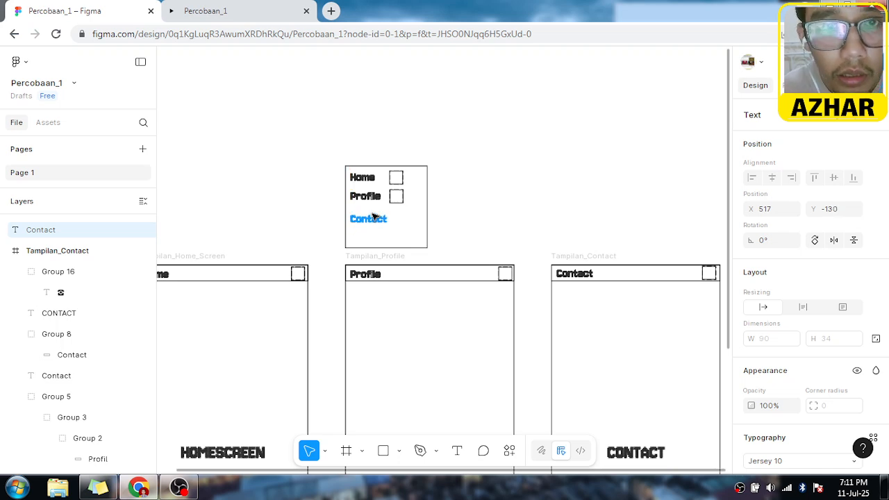
Step: Nudge the square's Profile text down to Y -178 so it sits evenly between Home and Contact
click(370, 197)
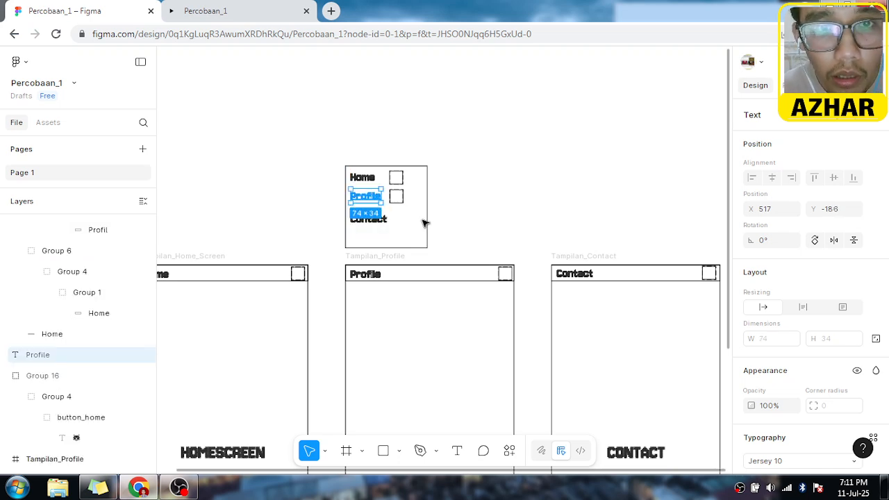
key(Down)
key(Down)
key(Down)
key(Down)
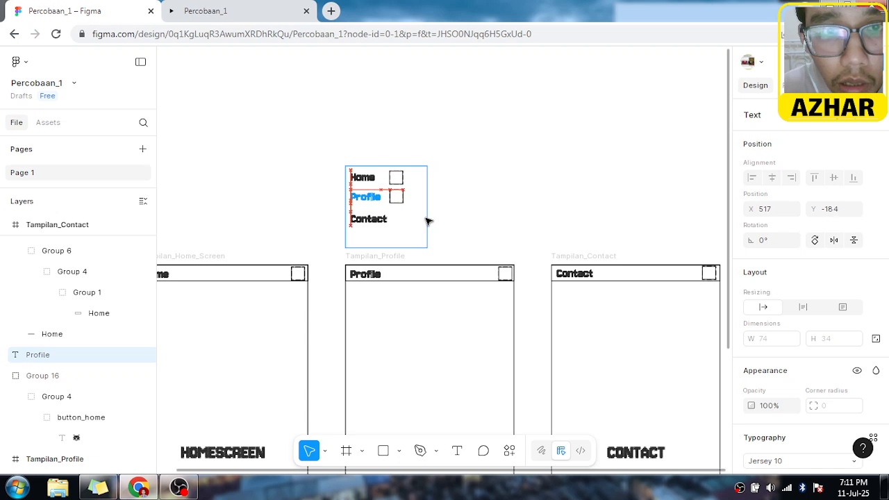
key(Down)
key(Down)
key(Down)
key(Down)
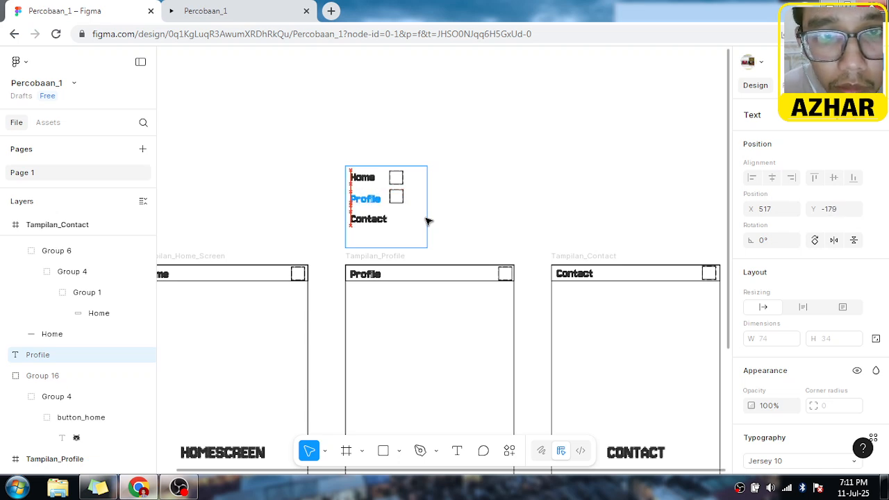
key(Up)
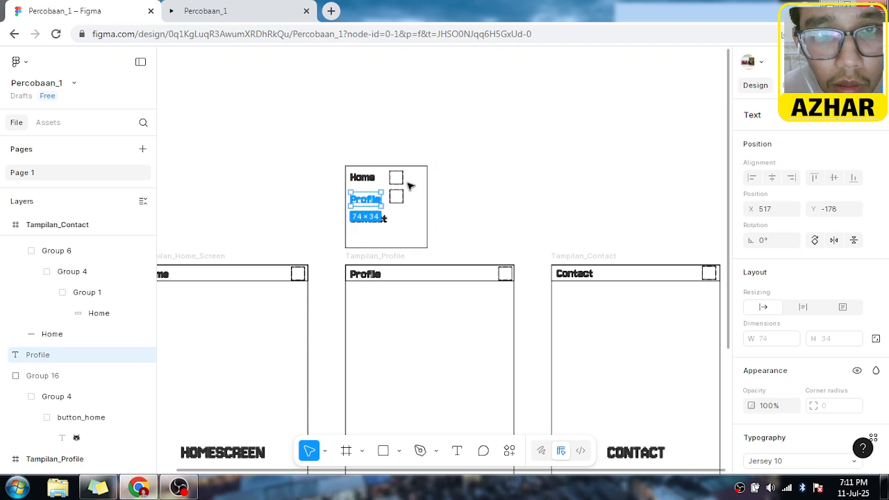
Step: Nudge the square's cat icon down and to the right to X 620, Y -182, beside the Profile text
click(396, 198)
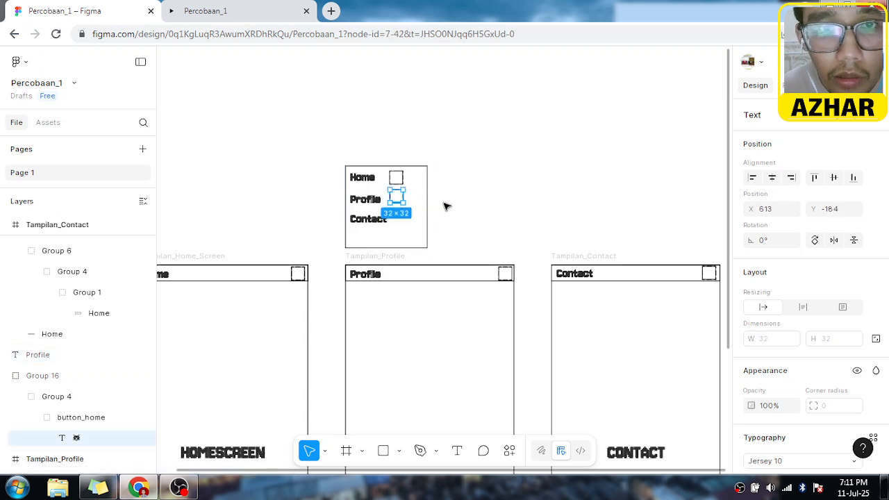
key(Down)
key(Down)
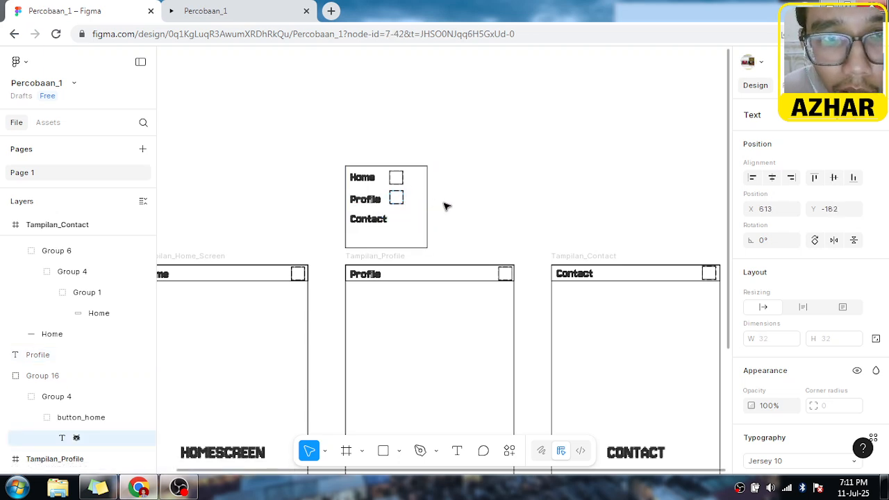
key(Right)
key(Right)
key(Right)
key(Right)
key(Right)
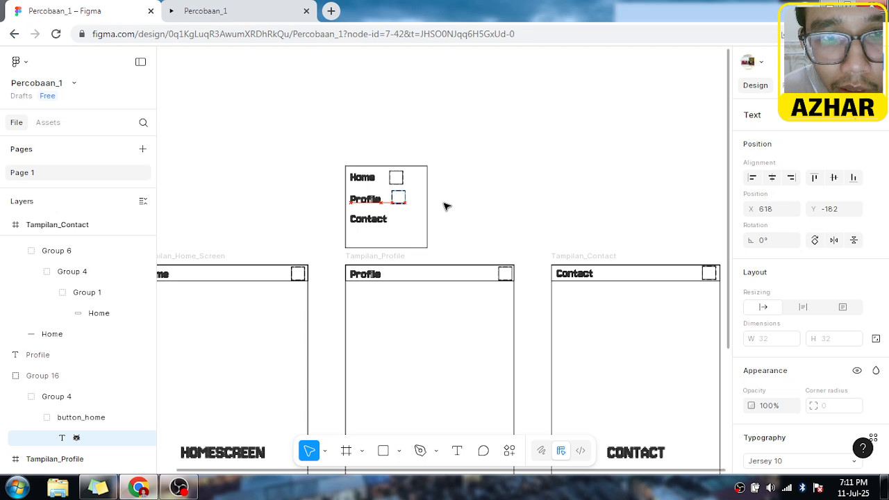
key(Right)
key(Right)
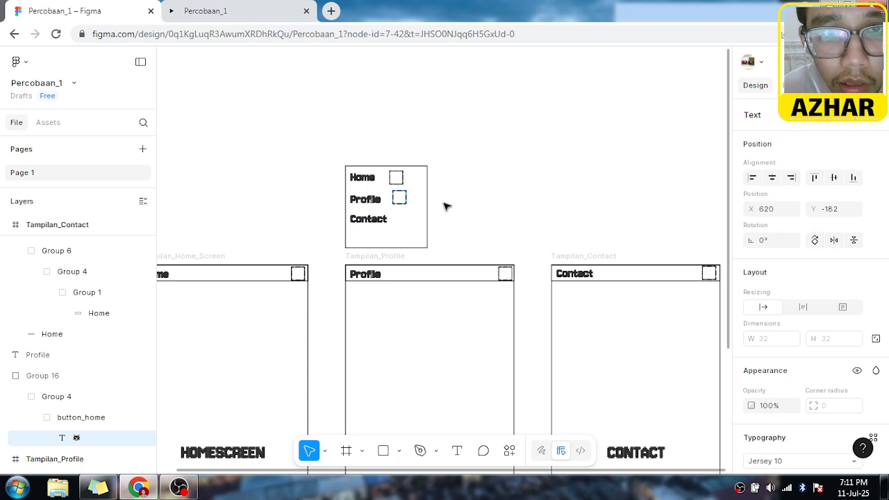
Step: Nudge the square's house icon right to X 620, in line with the cat icon below
click(401, 177)
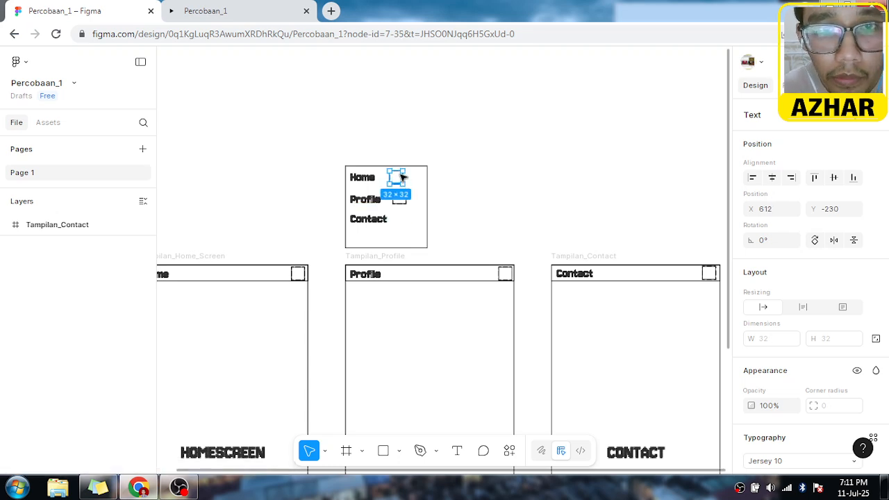
key(Right)
key(Right)
key(Right)
key(Right)
key(Right)
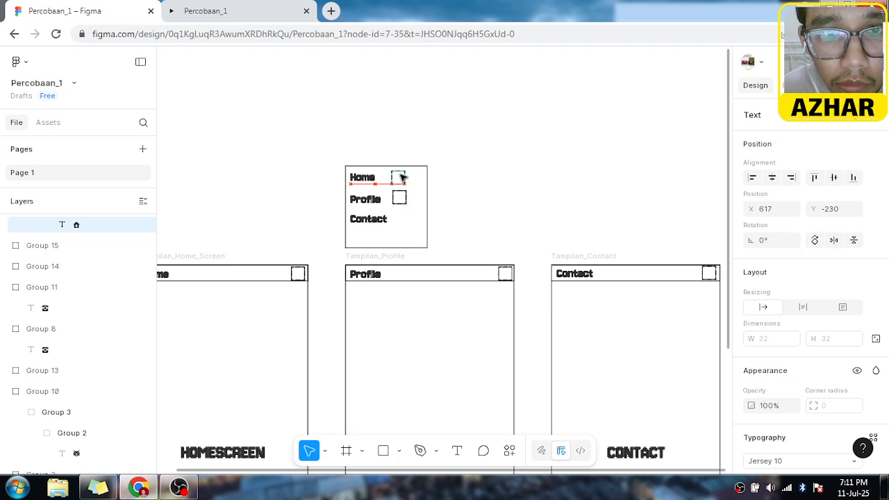
key(Right)
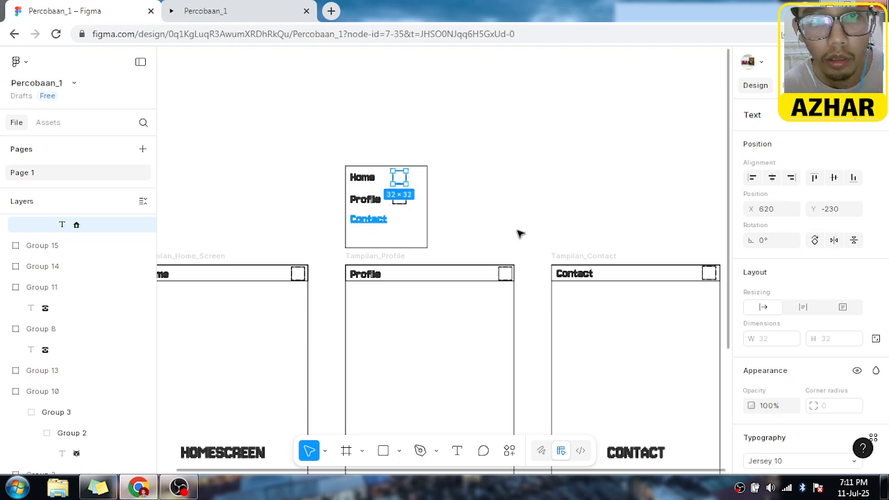
Step: Place a copy of the Contact header's telephone icon beside the square's Contact text at X 620, Y -134
click(709, 275)
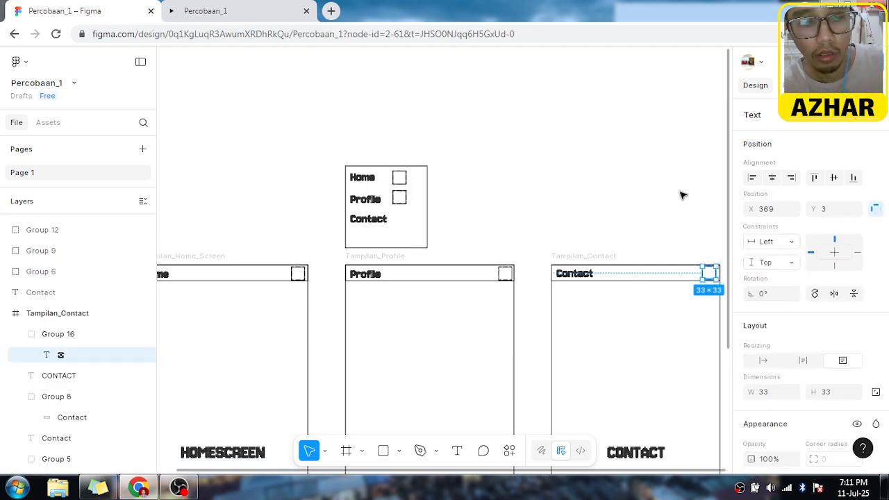
key(ctrl+v)
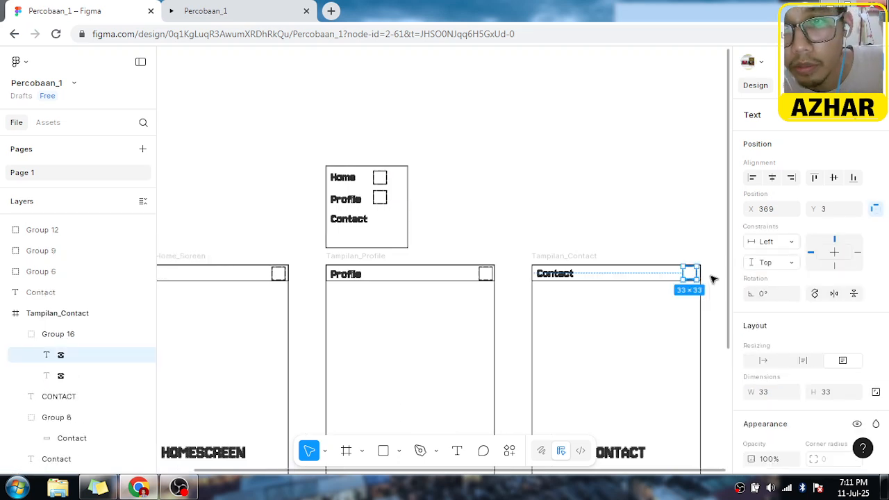
drag(689, 273, 386, 220)
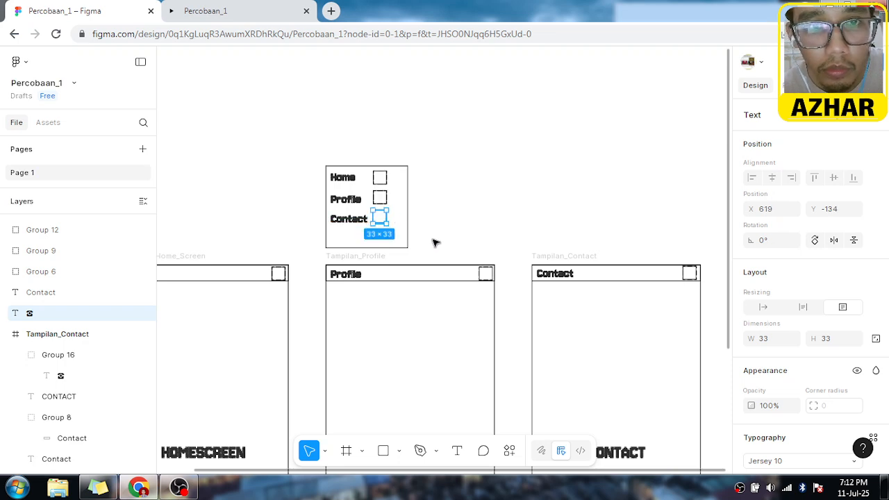
click(420, 214)
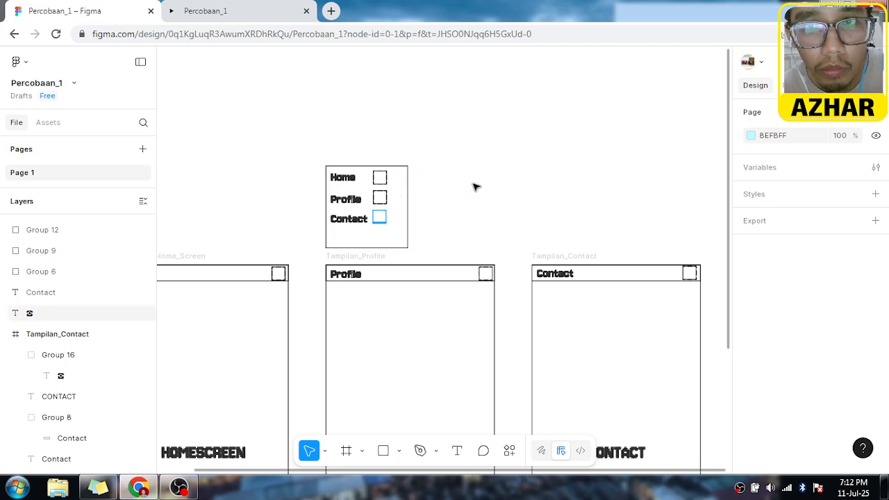
key(Right)
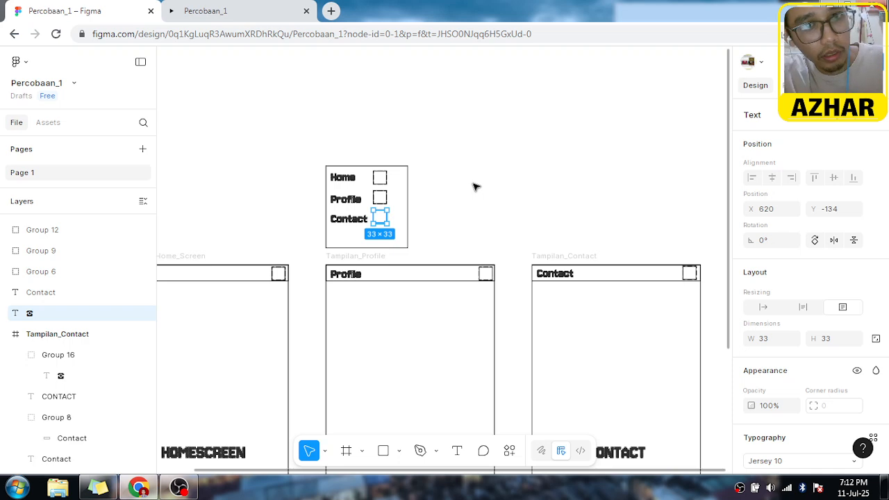
Step: Shrink the menu's background square to 160 × 160 so it fits around the three labels and icons
click(403, 180)
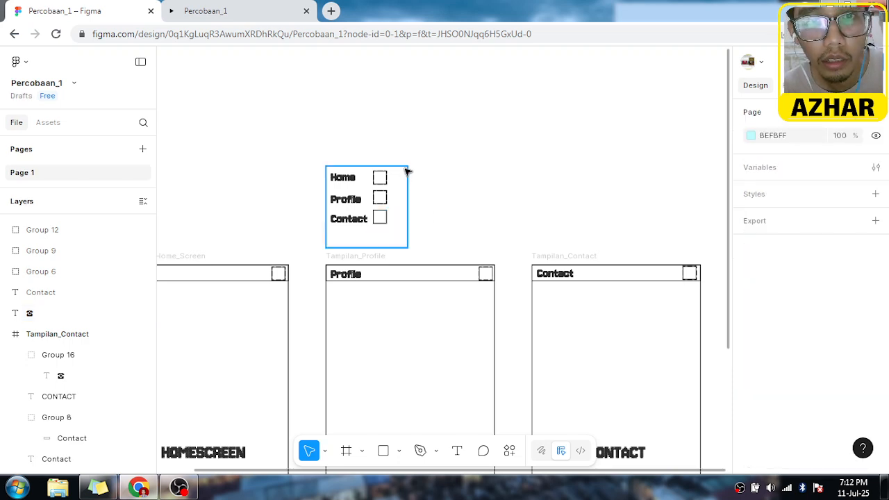
click(405, 171)
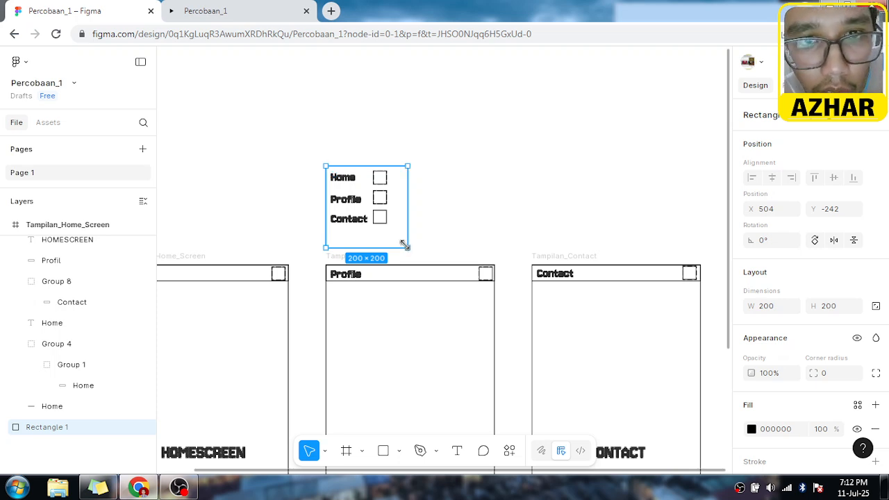
drag(404, 245, 392, 231)
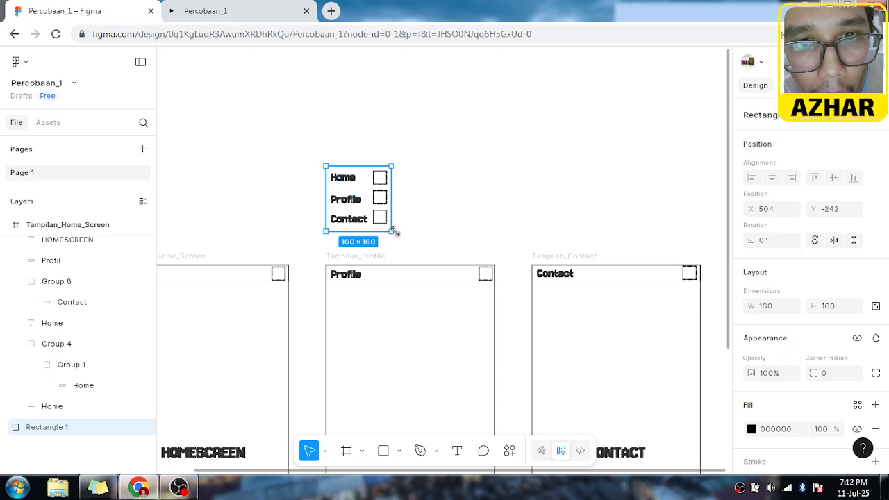
click(436, 211)
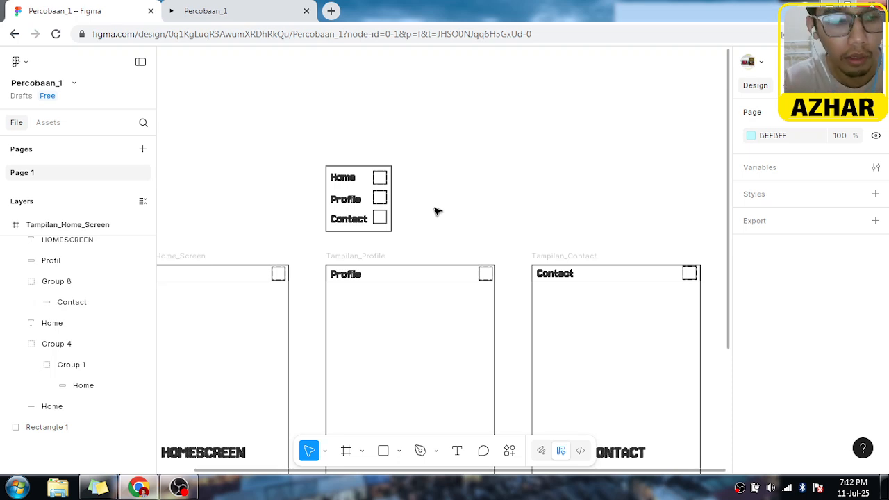
Step: Switch the canvas from outline view back to the normal coloured view
key(ctrl+y)
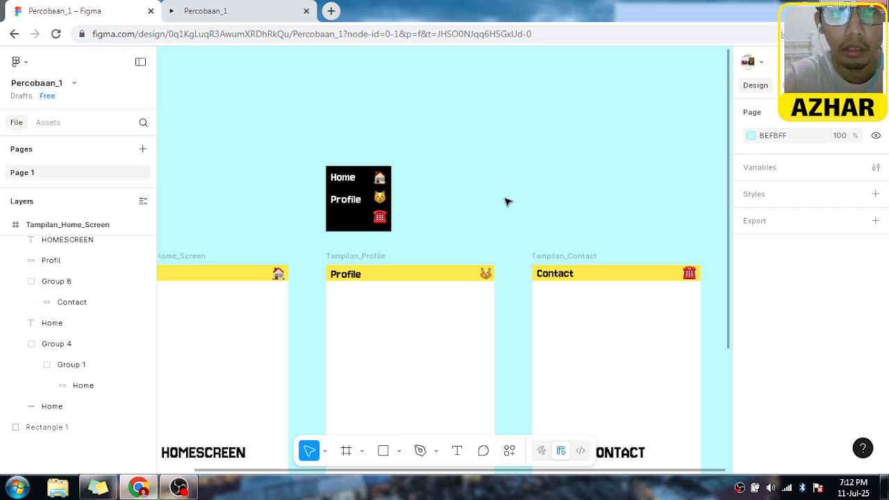
key(ctrl+y)
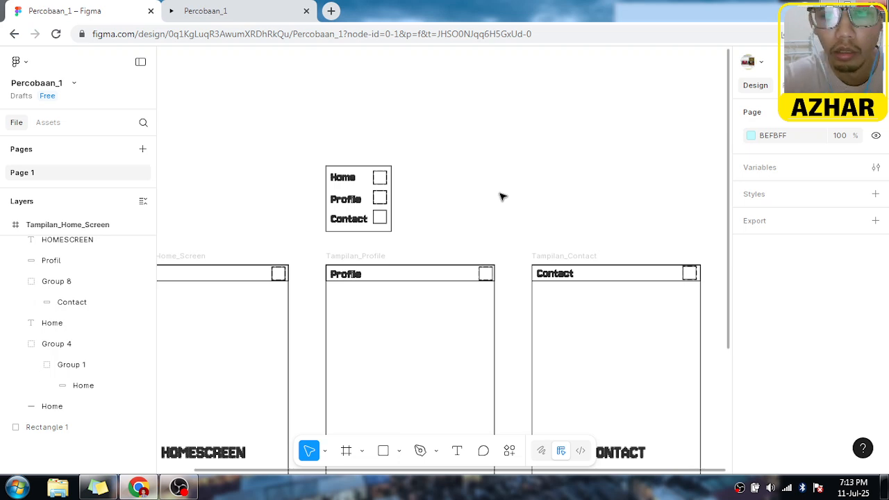
key(ctrl+y)
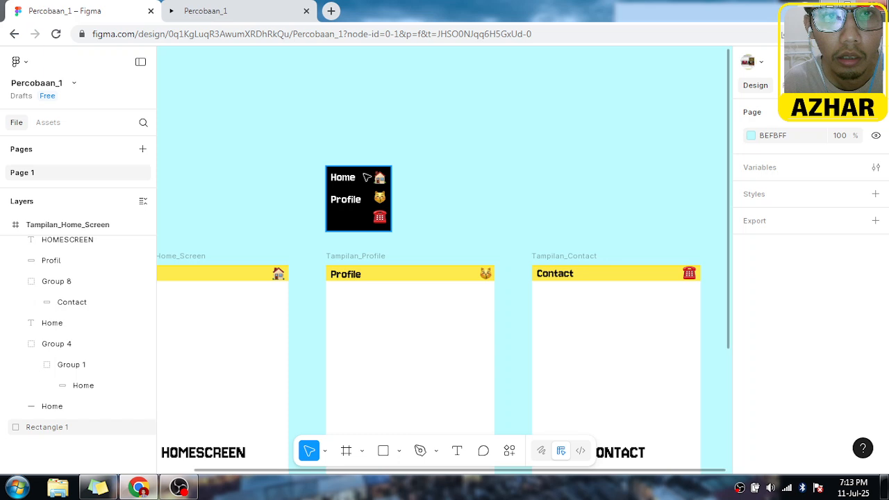
Step: Move the black square off the menu items to the empty canvas on their right and send it to the back
drag(368, 178, 498, 176)
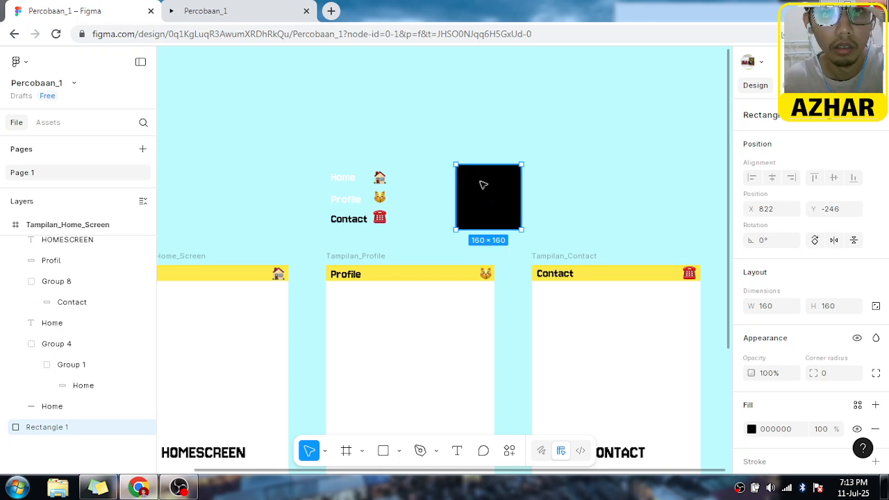
right_click(485, 184)
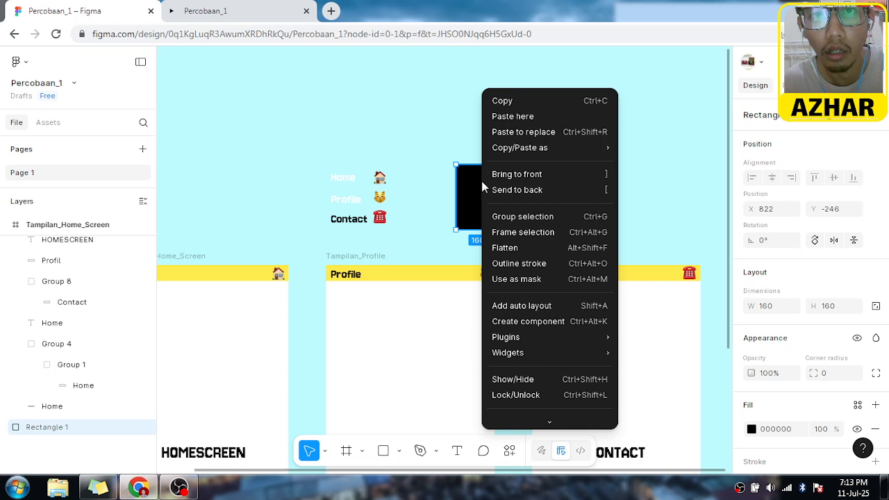
click(520, 189)
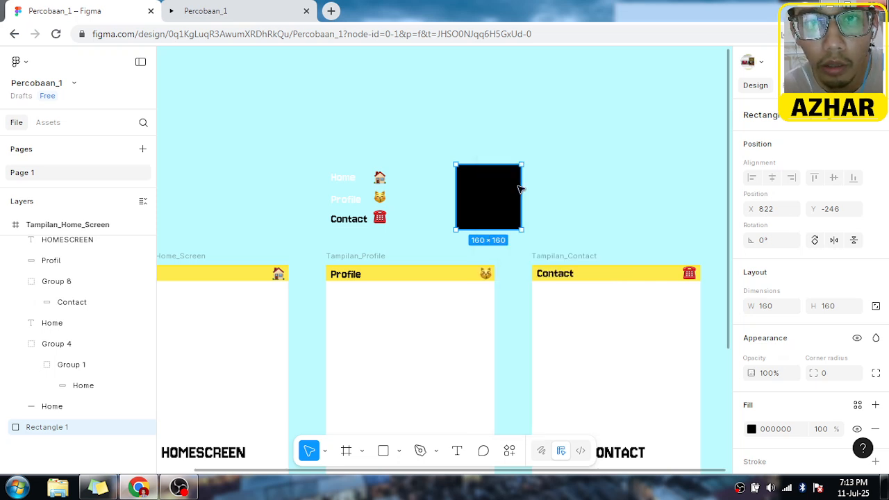
Step: Change the menu's Contact label from black to white (FFFFFF)
click(354, 223)
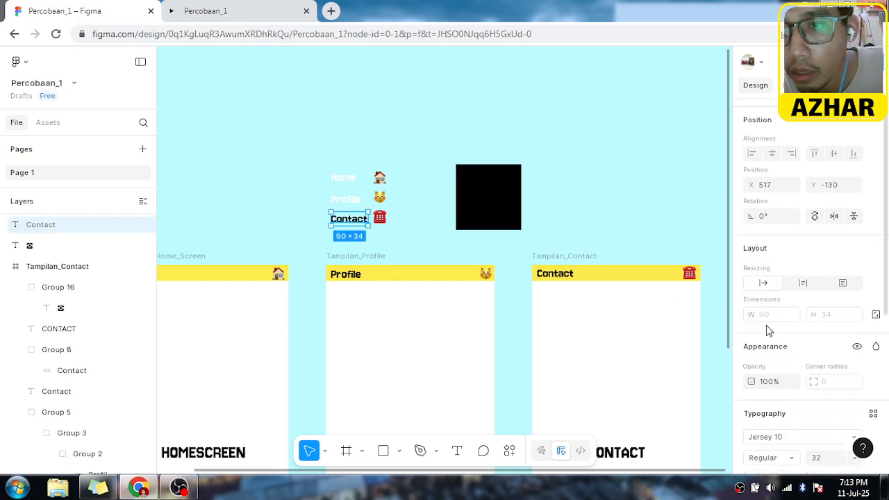
scroll(767, 331, down, 4)
click(752, 342)
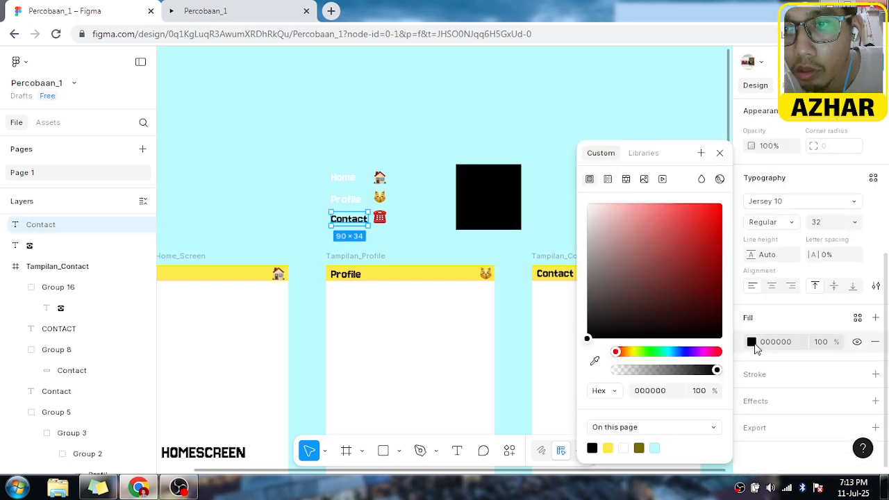
drag(589, 212, 581, 197)
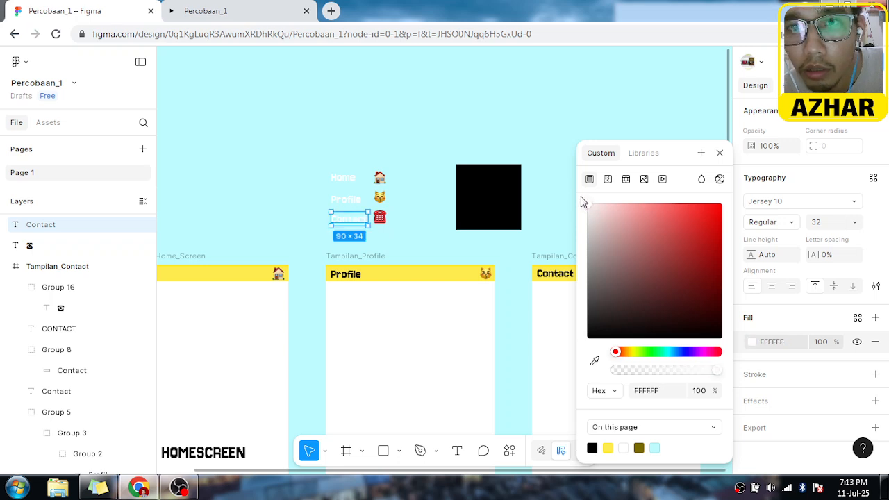
click(531, 134)
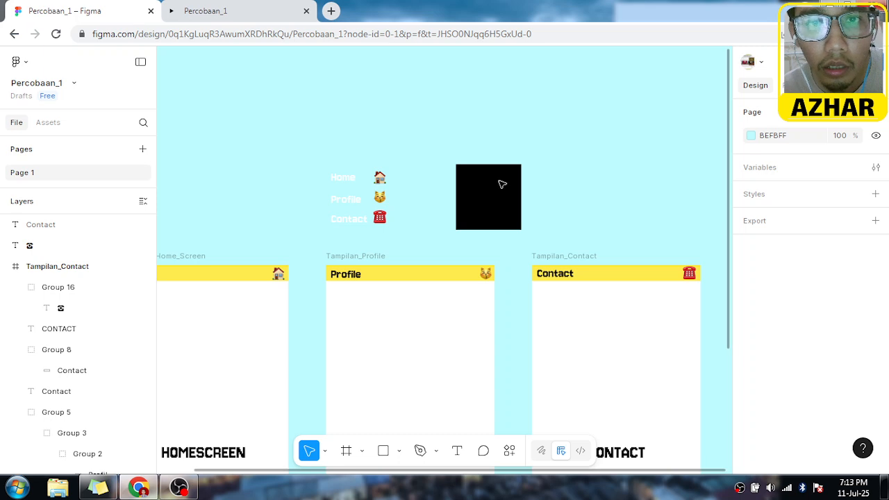
Step: Move the black square back behind the menu labels and icons at X 504, Y -246
click(501, 185)
drag(504, 186, 373, 183)
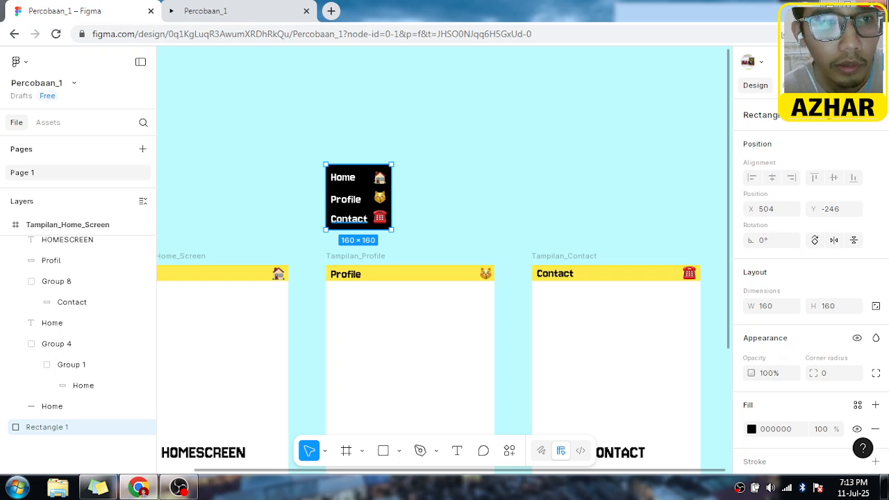
scroll(94, 285, up, 4)
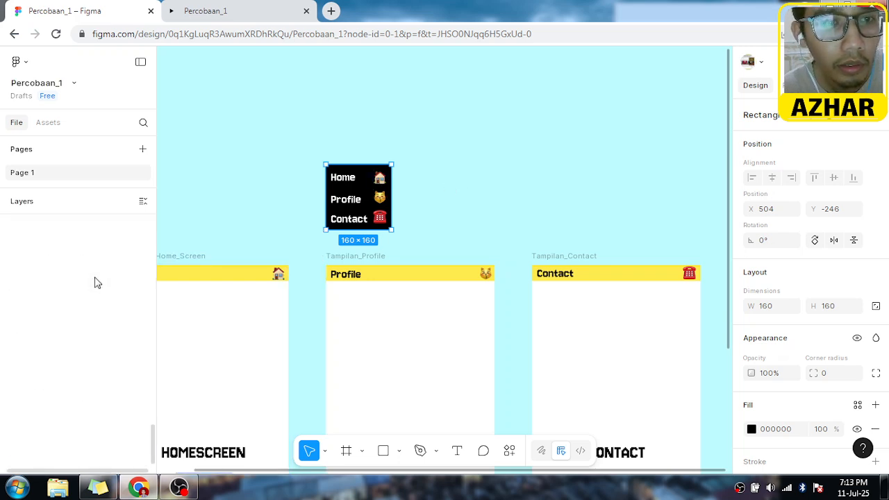
scroll(97, 289, up, 2)
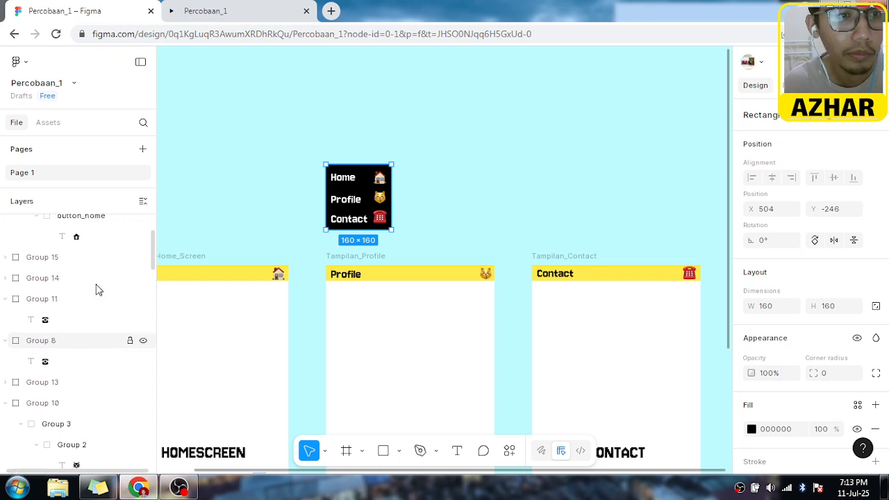
scroll(98, 288, up, 2)
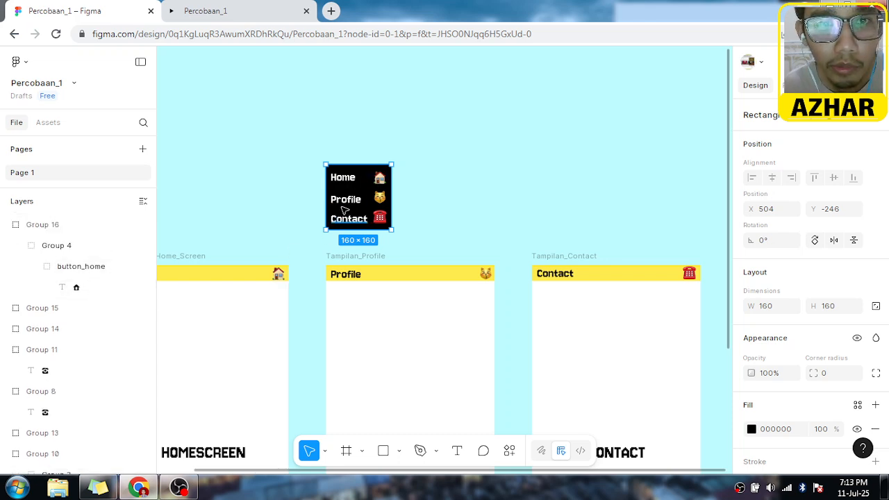
Step: Nudge the menu's Profile label up to Y -183 so it lines up with the cat icon
click(344, 201)
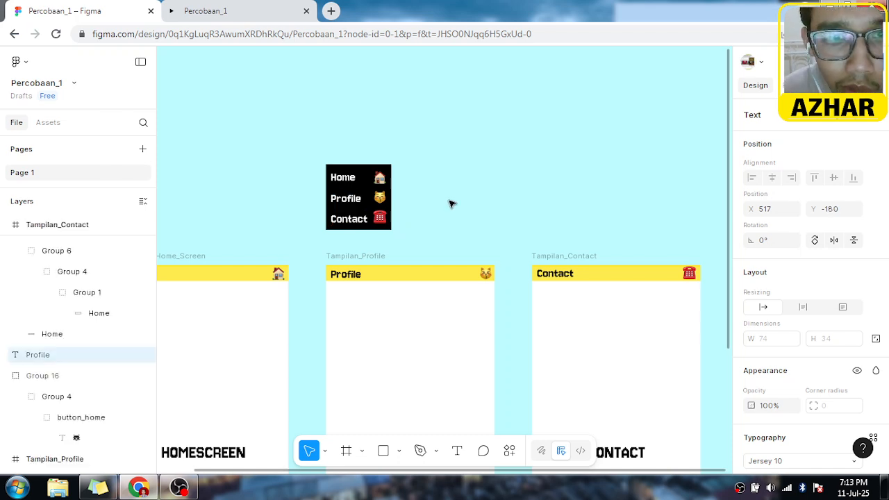
key(Up)
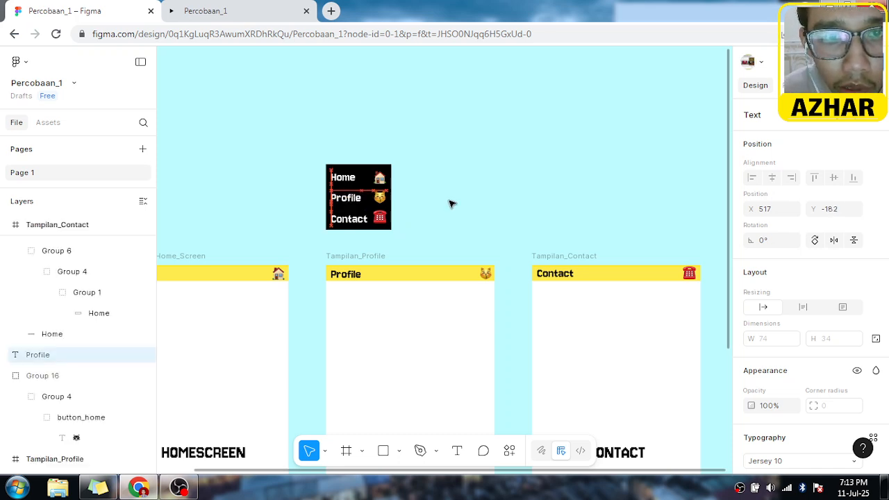
key(Up)
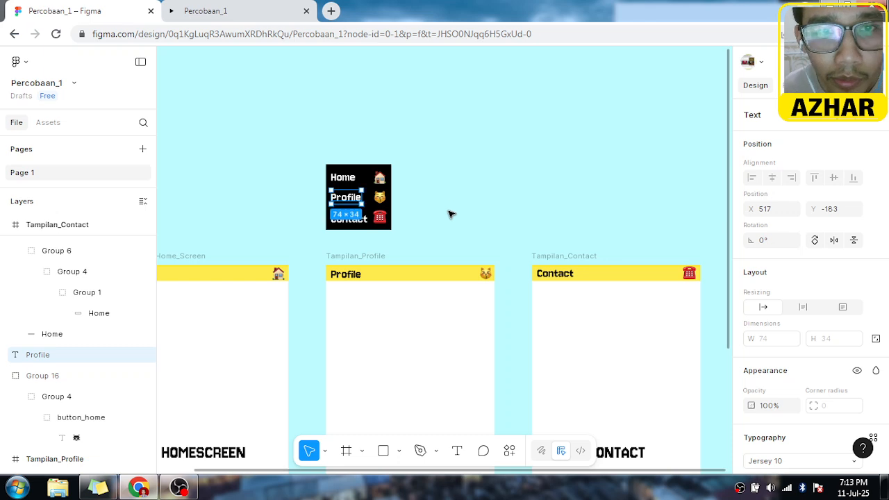
Step: Nudge the menu's Contact label up to Y -135, level with the telephone icon
click(366, 221)
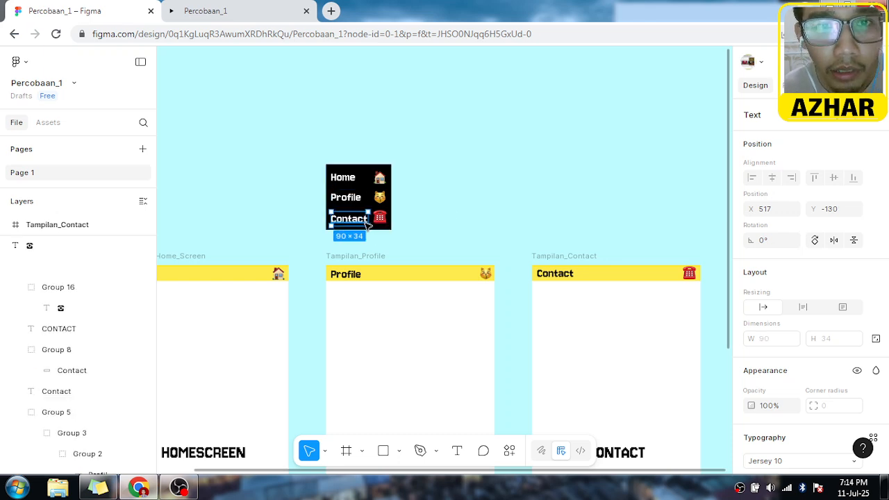
key(Up)
key(Up)
key(Up)
key(Up)
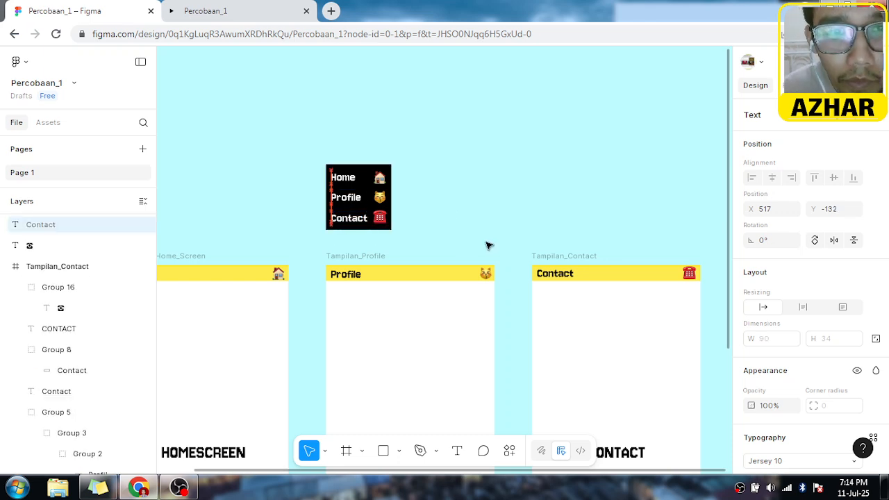
key(Up)
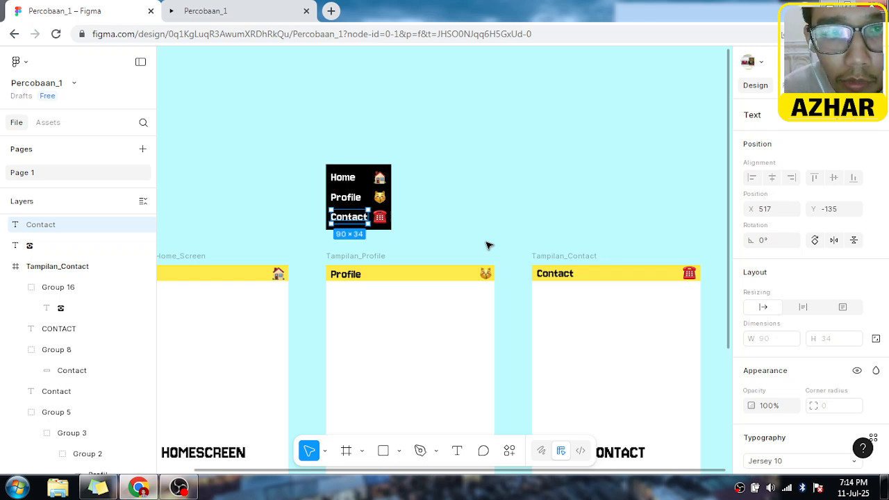
Step: Fine-tune the menu's Home label position to X 519, Y -231 and deselect it
click(343, 179)
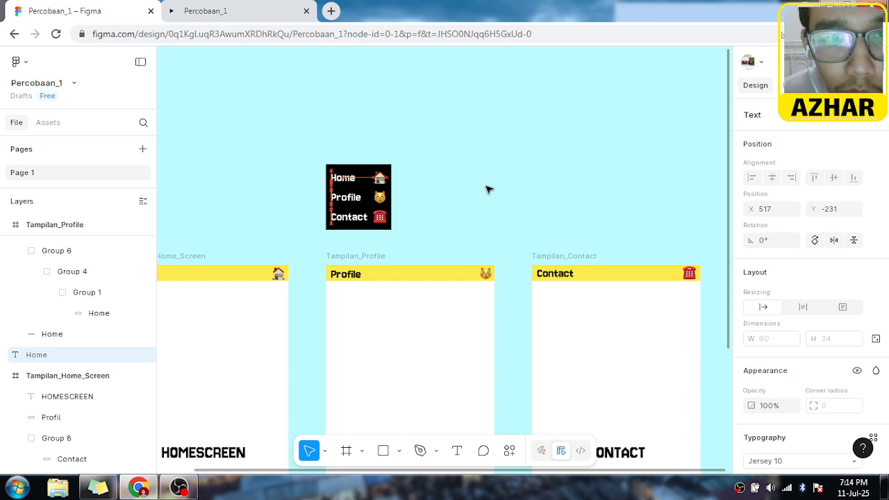
key(Down)
key(Down)
key(Right)
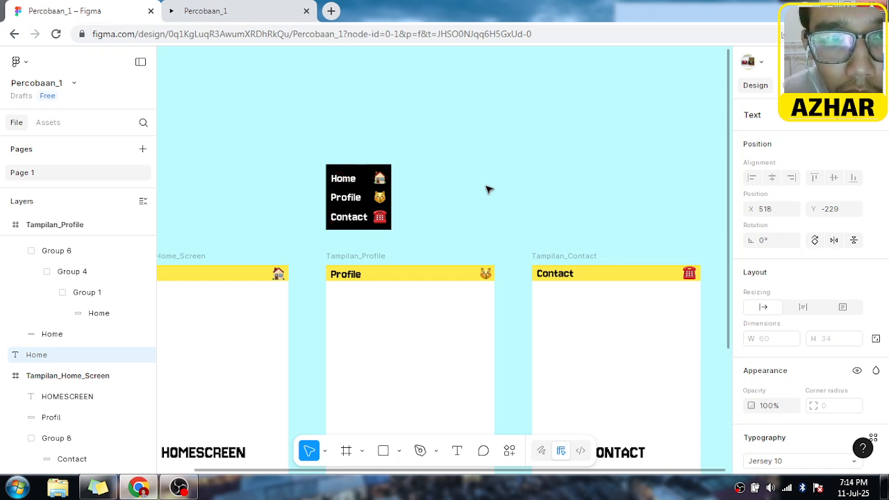
key(Down)
key(Down)
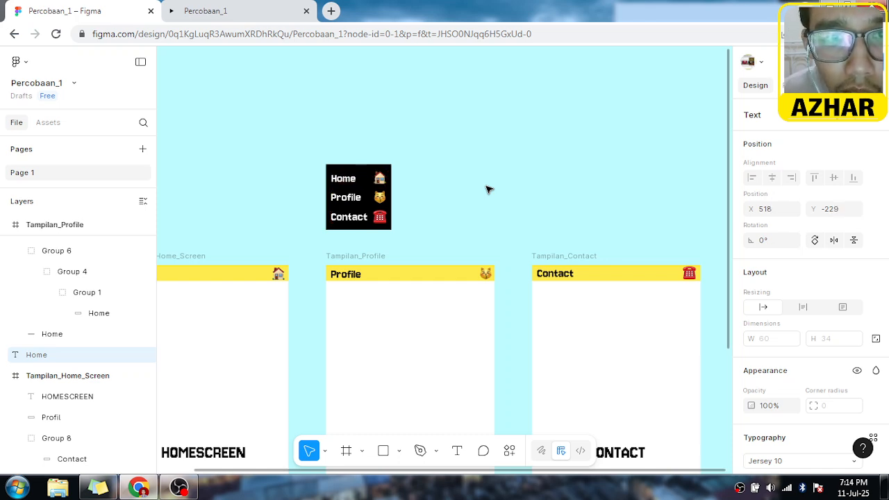
key(Up)
key(Up)
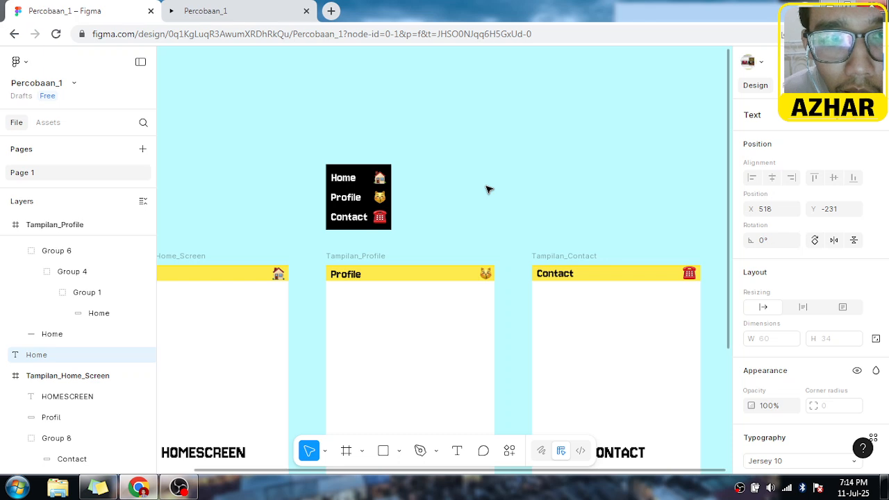
key(Right)
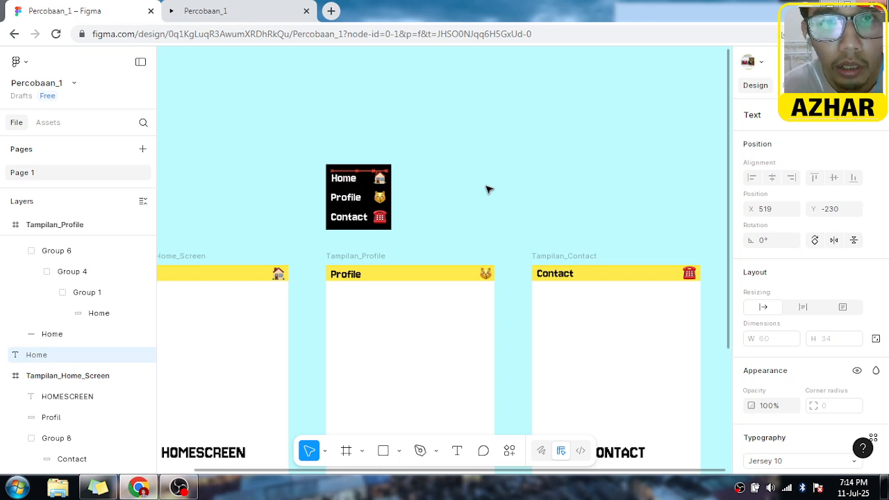
key(Down)
key(Down)
key(Up)
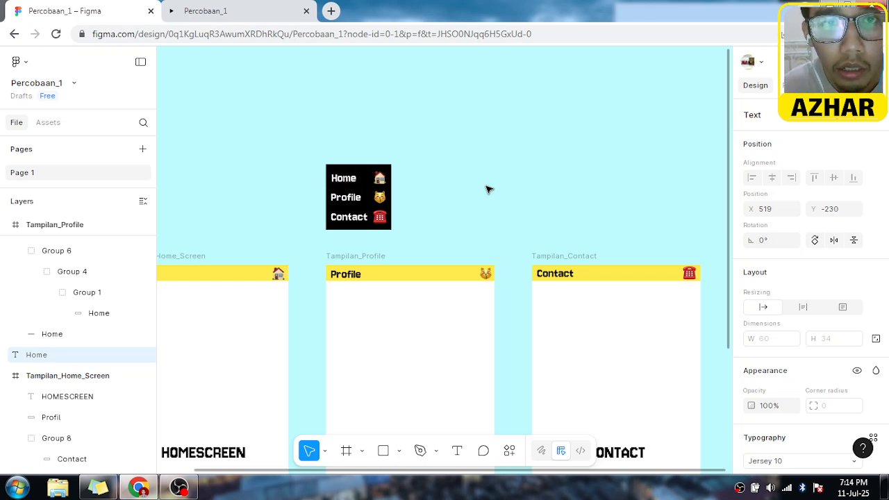
key(Up)
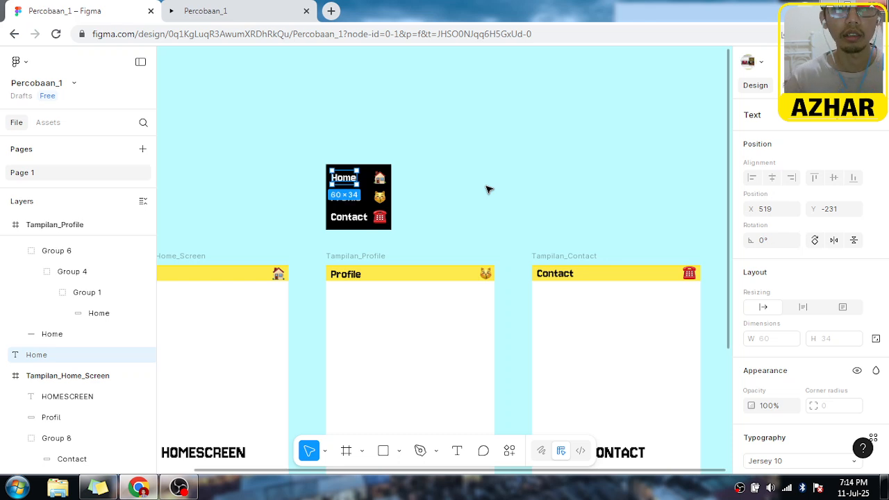
key(Escape)
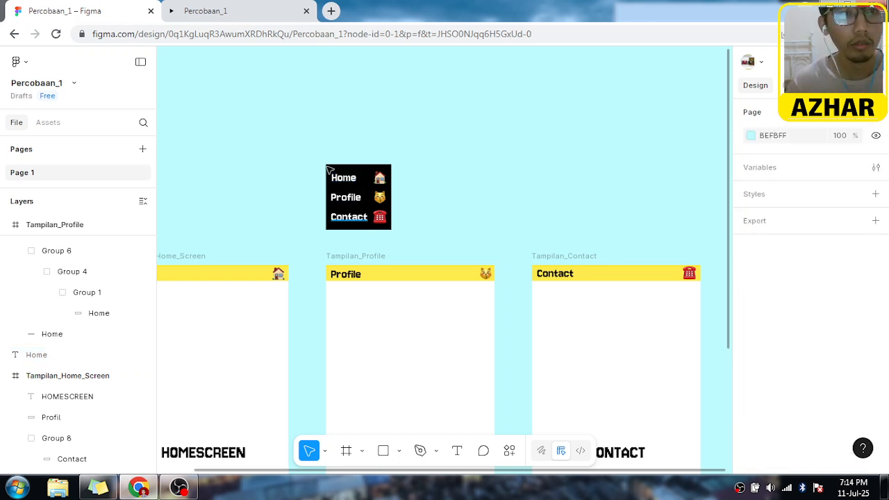
Step: Group the black square with all three menu labels and their icons
scroll(115, 290, down, 5)
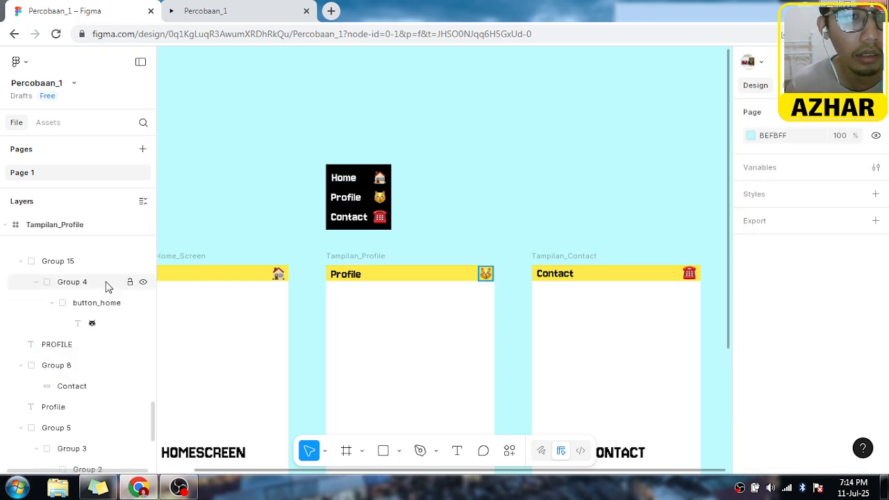
scroll(127, 280, up, 10)
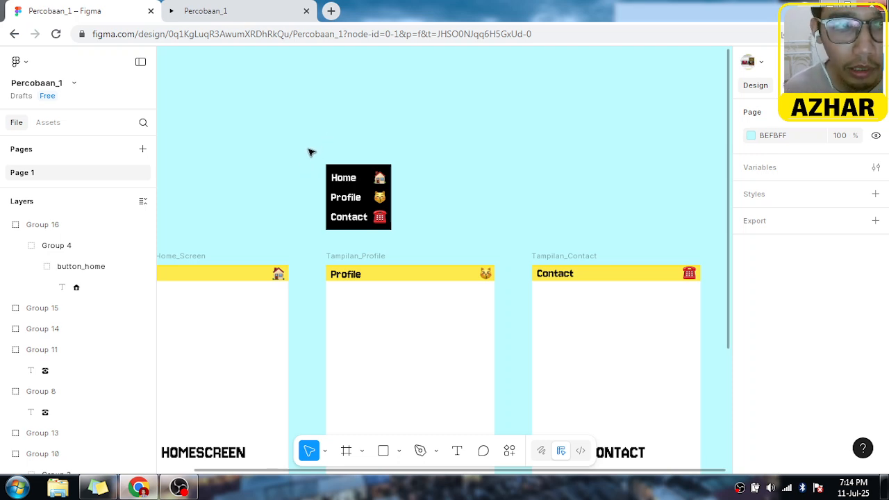
drag(309, 149, 418, 254)
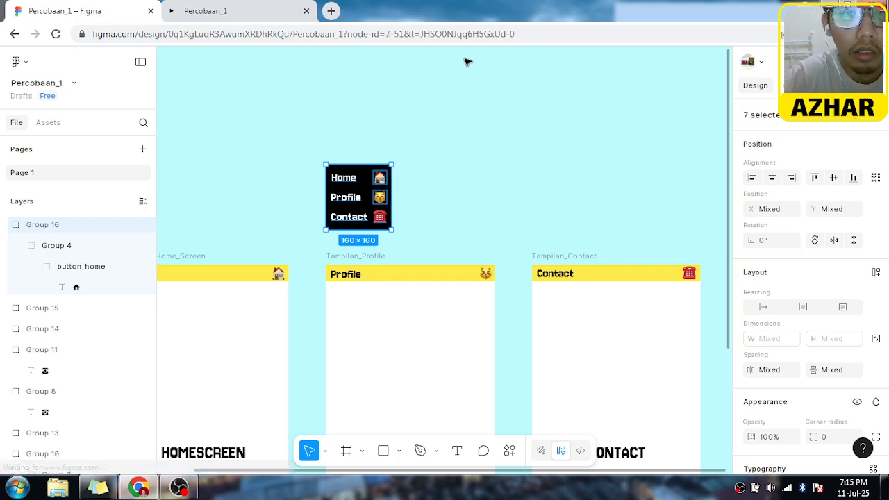
key(ctrl+g)
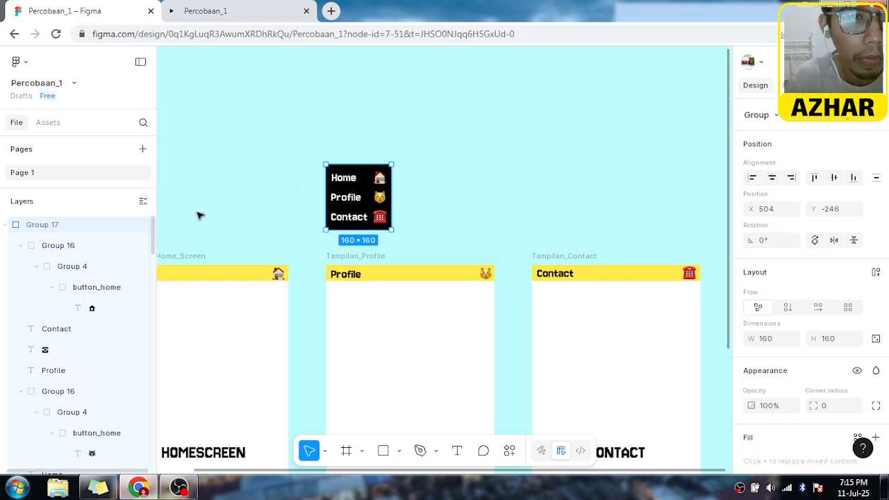
Step: Move the grouped menu panel across the empty canvas above the frames to X 697, Y -241
scroll(93, 332, down, 5)
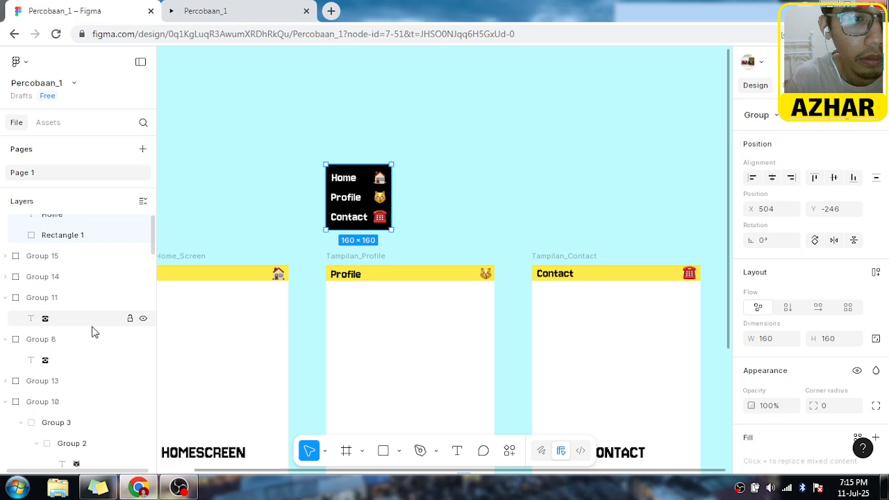
scroll(97, 329, up, 4)
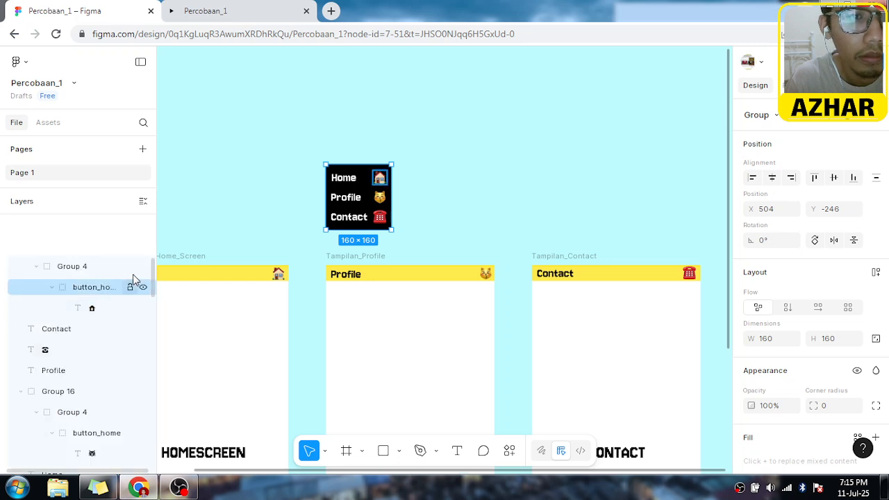
click(238, 138)
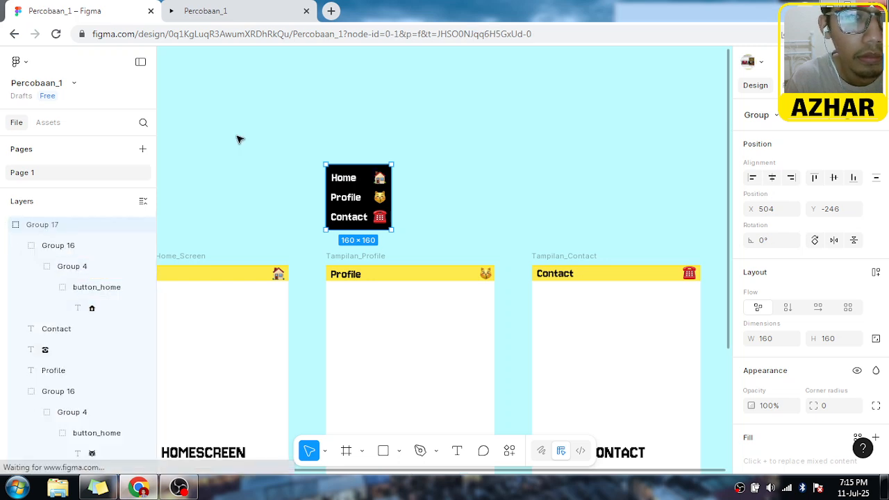
click(366, 178)
drag(428, 162, 457, 166)
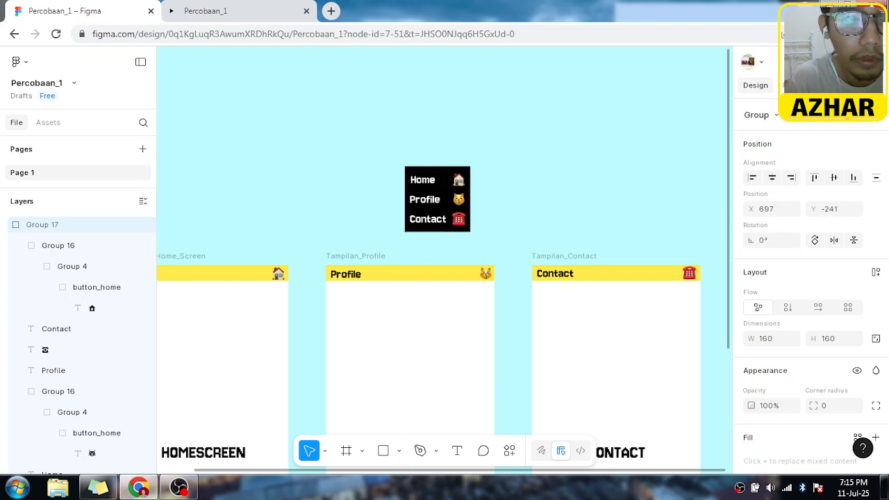
Step: Collapse the menu group's layers, expand Group 15 and check which canvas object it belongs to
click(5, 225)
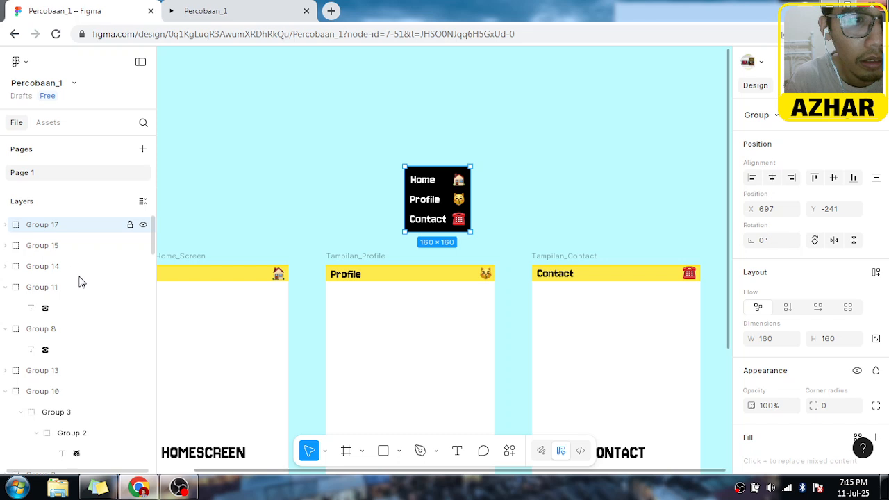
click(6, 246)
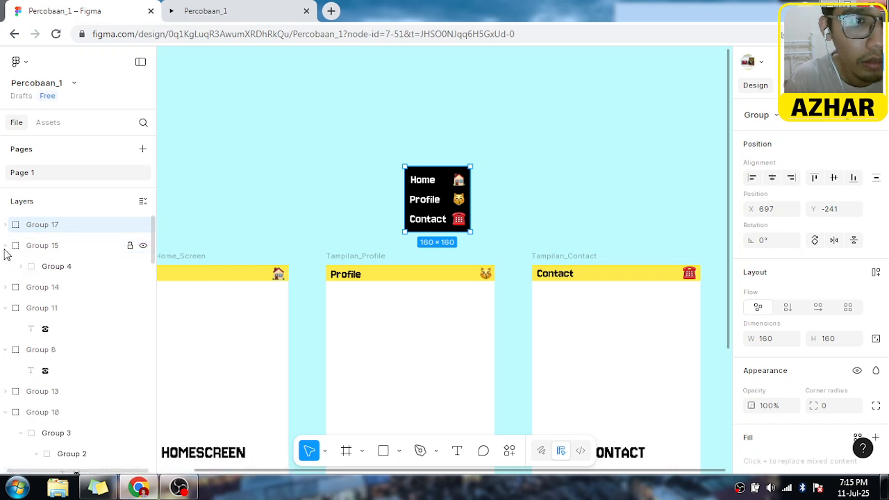
click(48, 253)
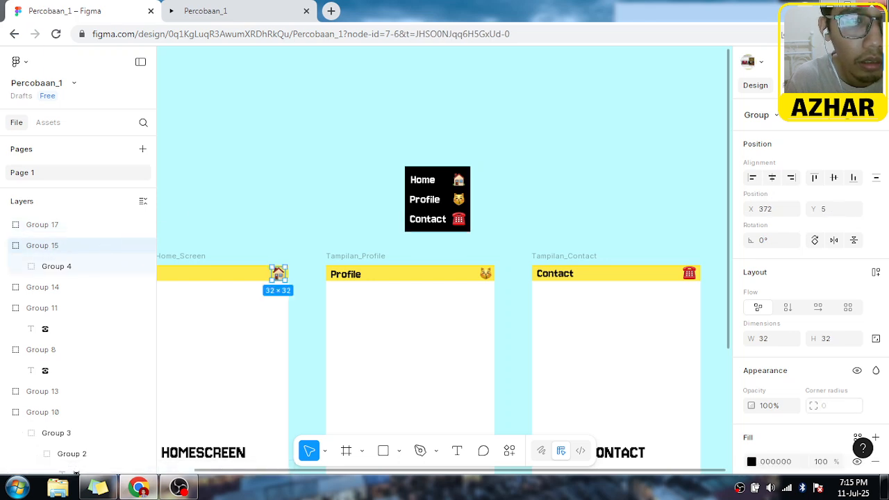
click(233, 216)
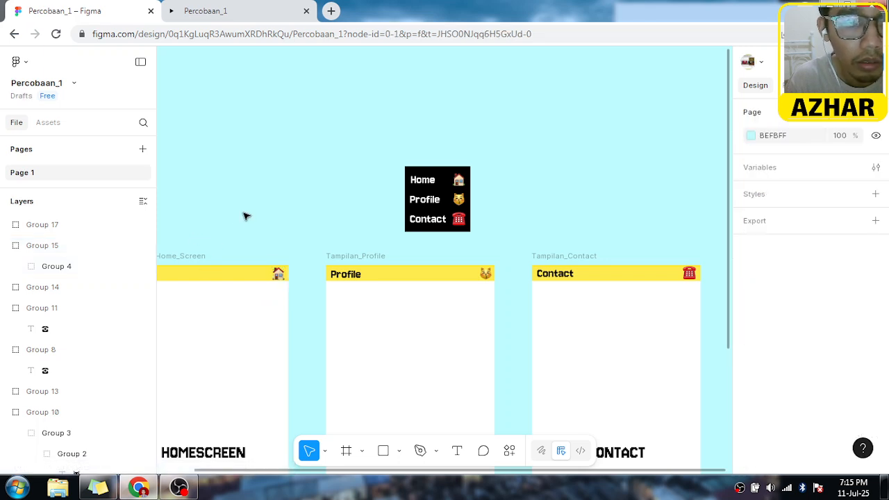
scroll(256, 231, down, 2)
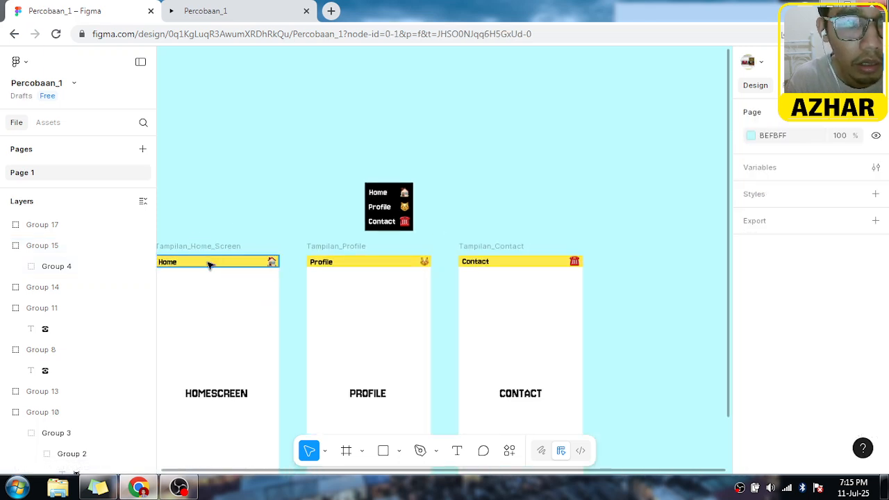
Step: Move the grouped menu panel away from the frames across the empty canvas to X 1369, Y -528
drag(375, 187, 593, 97)
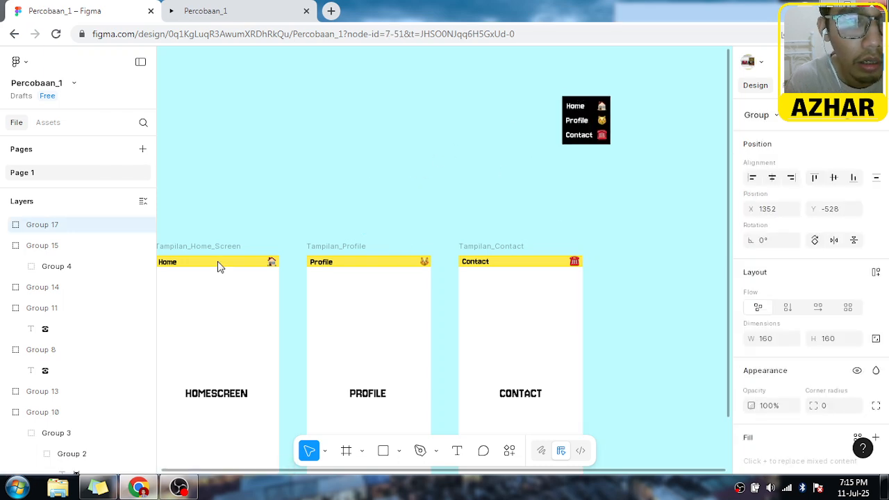
key(Right)
key(Right)
key(Right)
key(Right)
key(Right)
key(Right)
key(Right)
key(Right)
key(Right)
key(Right)
key(Right)
key(Right)
key(Right)
key(Right)
key(Right)
key(Right)
key(Right)
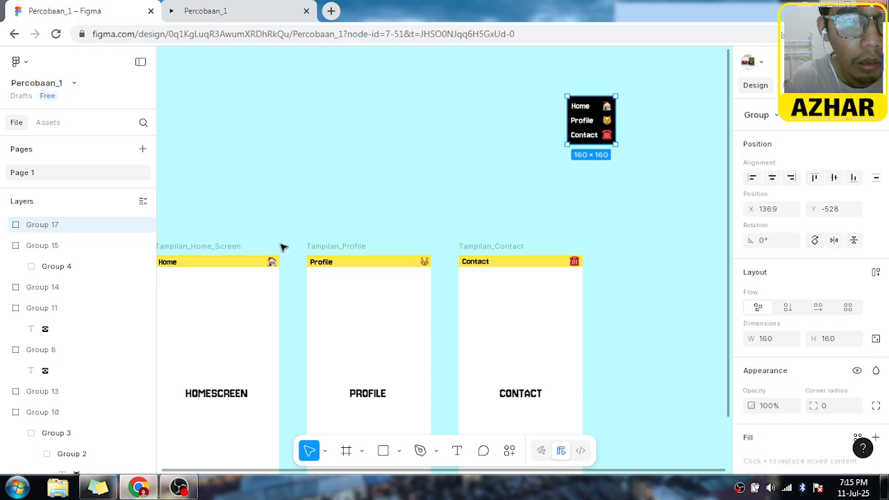
Step: Look through the layer tree, collapsing Tampilan_Home_Screen and examining the contents of the Tampilan_Profile and Tampilan_Contact frames
scroll(283, 246, down, 4)
scroll(283, 246, down, 3)
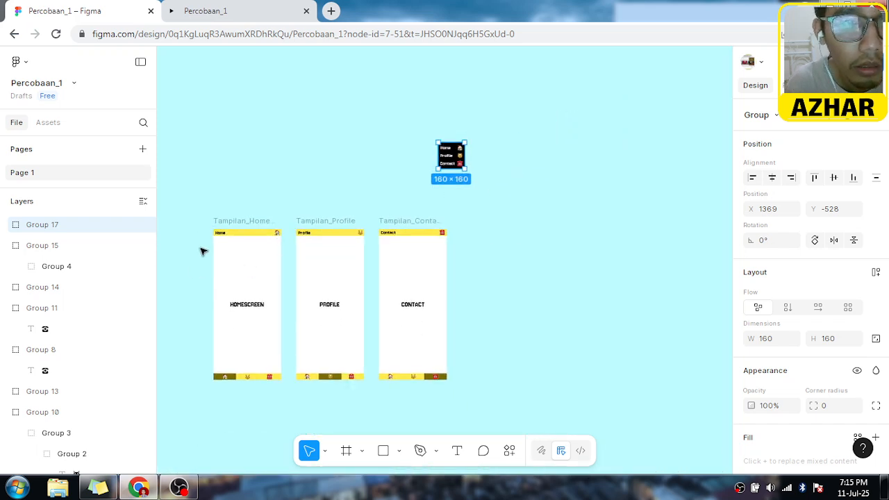
scroll(48, 333, down, 8)
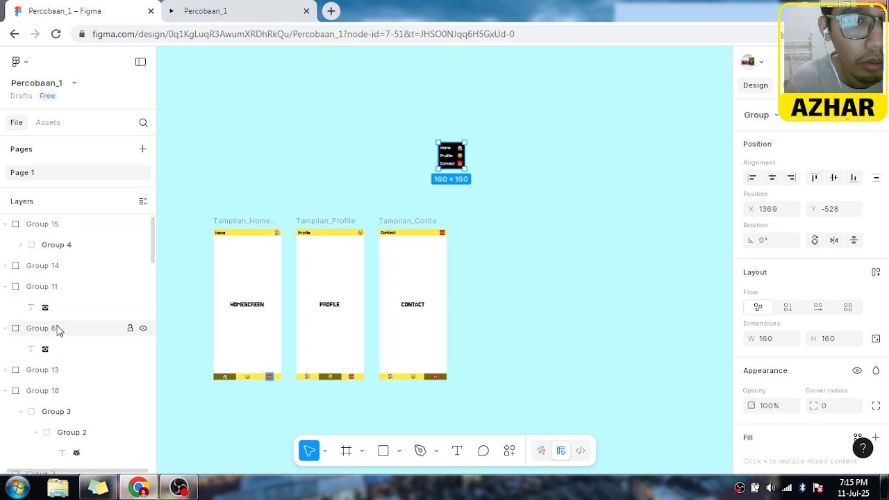
scroll(59, 333, down, 5)
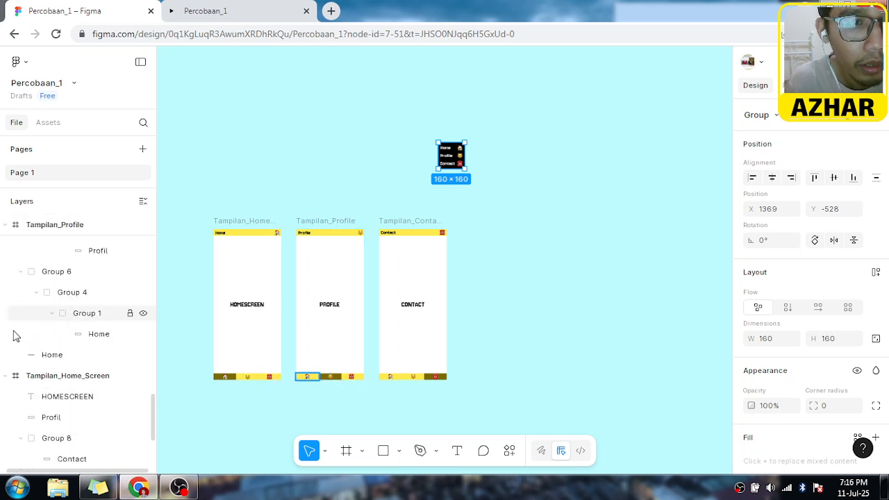
click(4, 231)
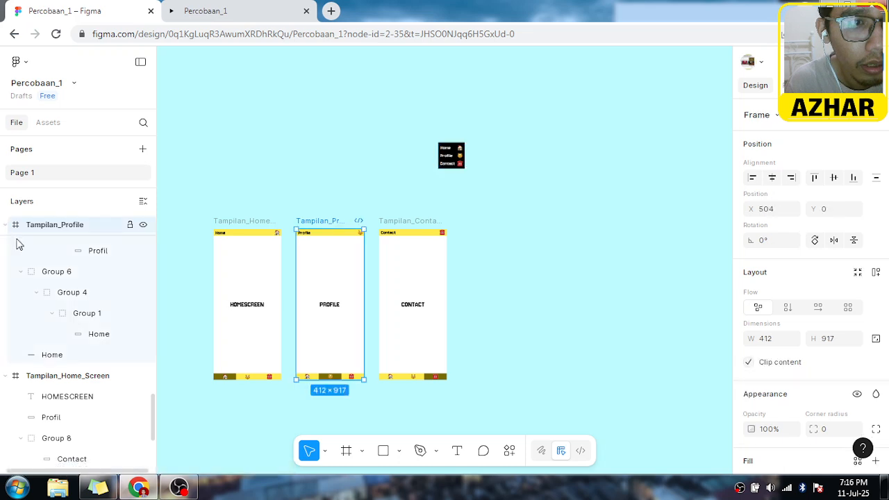
click(5, 377)
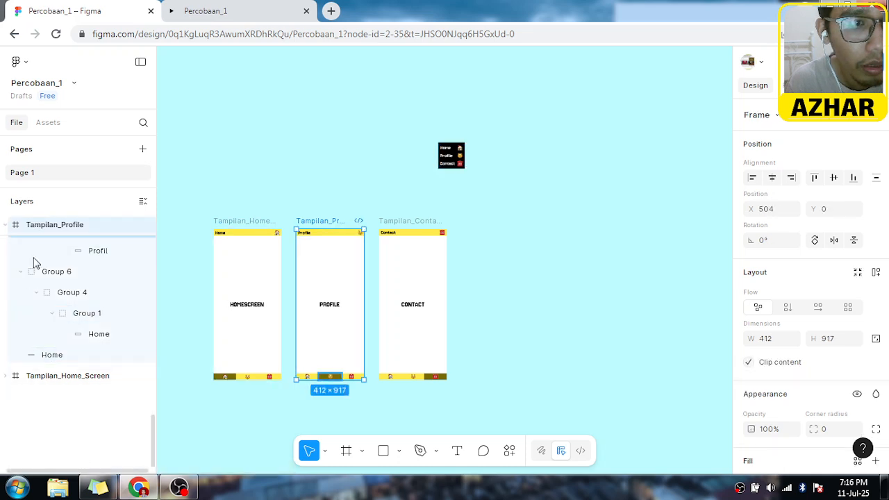
scroll(26, 285, up, 5)
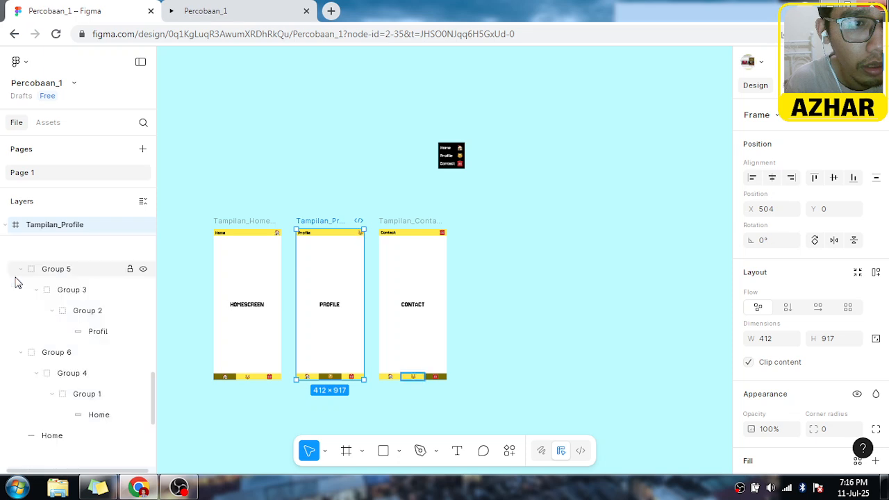
scroll(18, 283, up, 5)
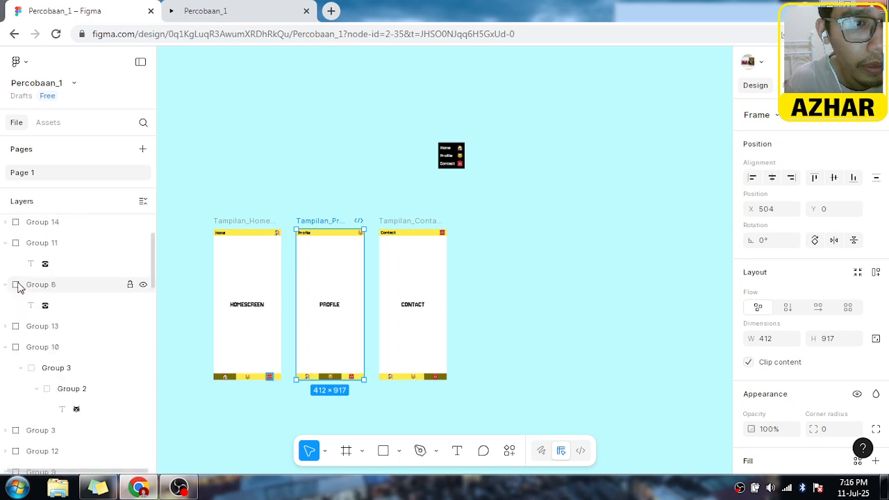
scroll(19, 288, up, 3)
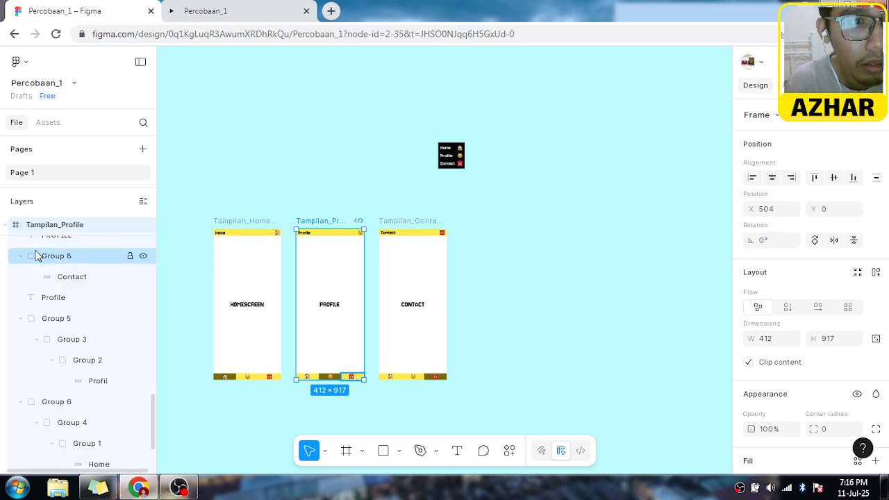
click(406, 223)
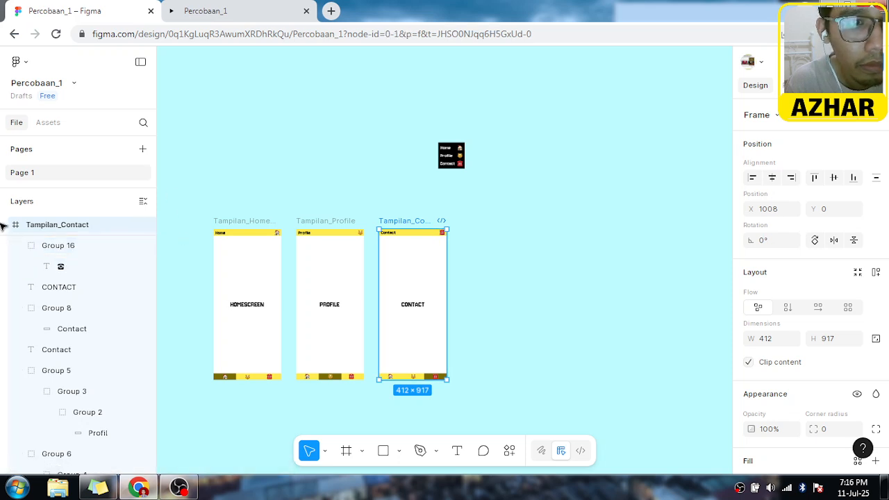
key(Escape)
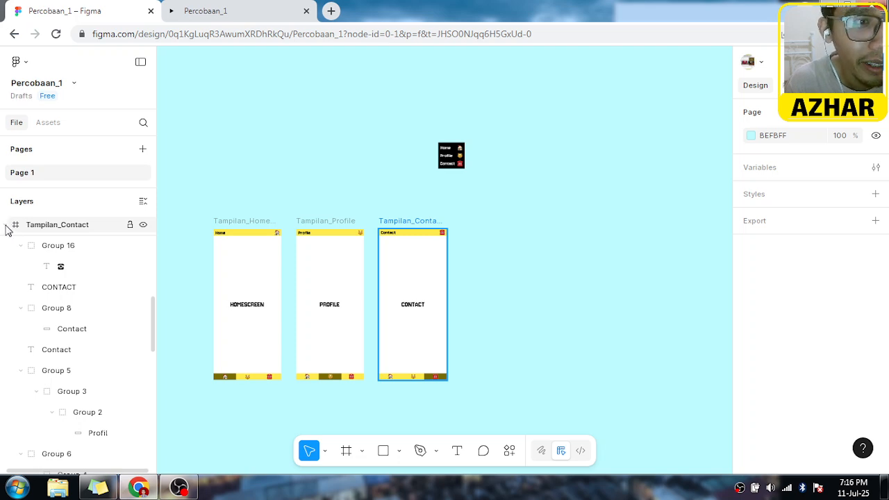
click(7, 229)
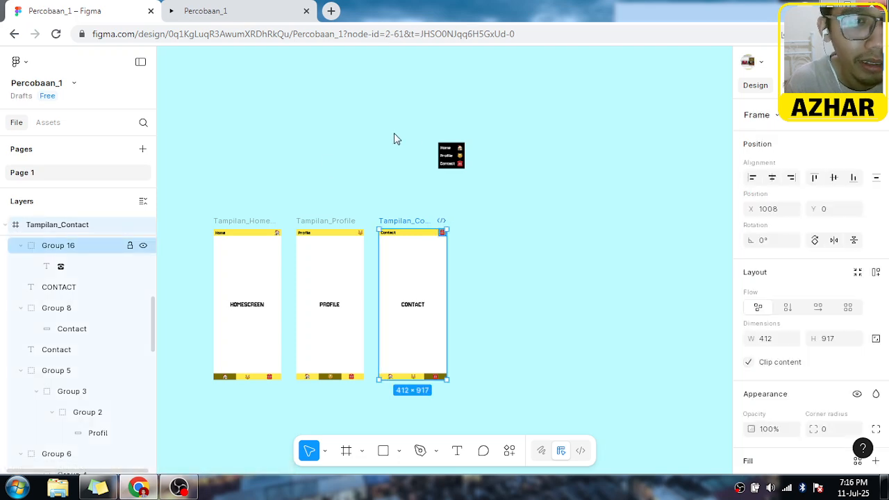
Step: Move the grouped menu panel just above the Tampilan_Profile frame to X 507, Y -306 and check the layers inside it
click(455, 151)
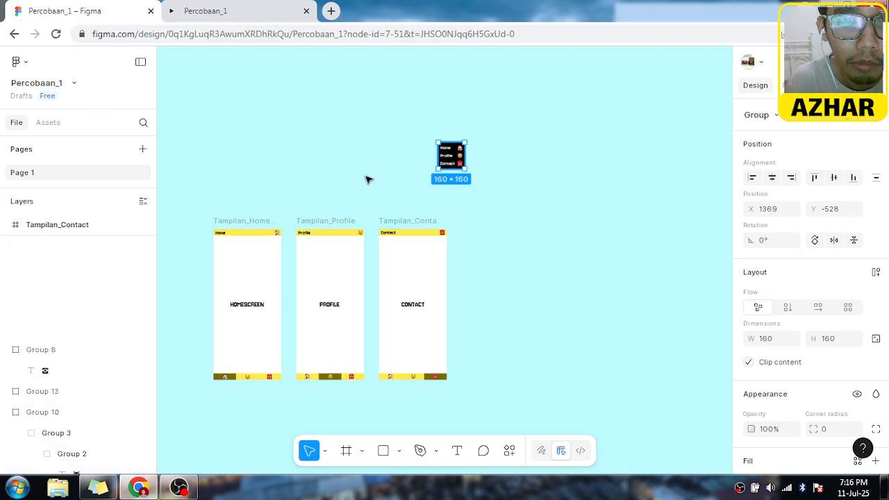
drag(368, 180, 308, 195)
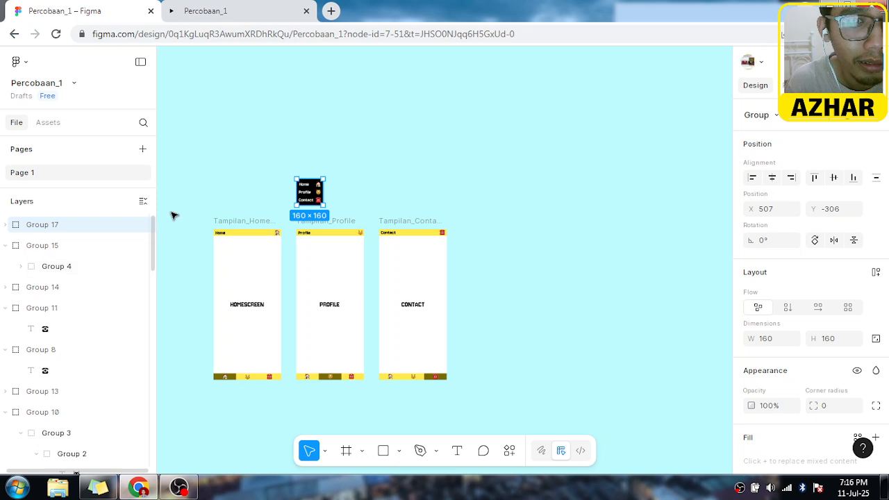
click(7, 226)
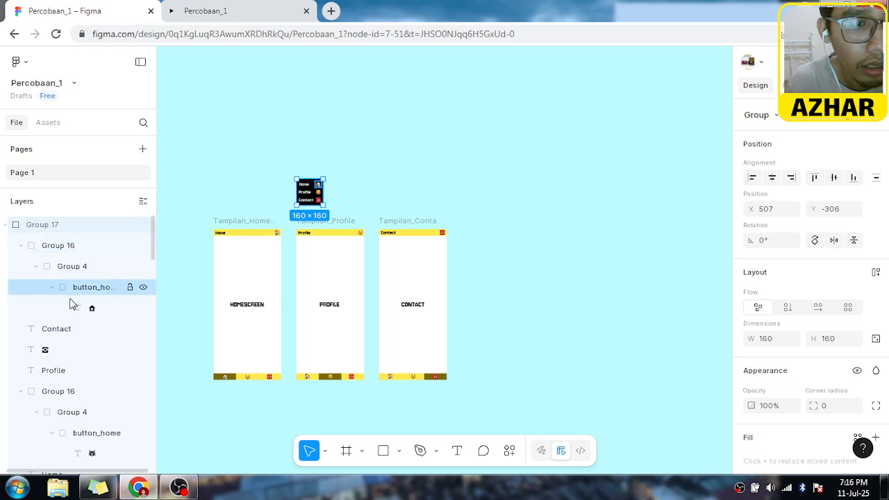
scroll(71, 302, down, 5)
scroll(71, 306, up, 5)
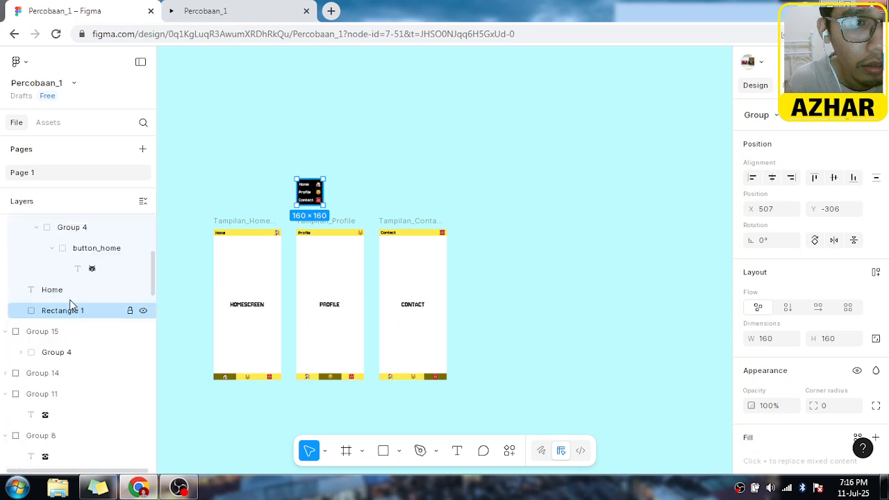
Step: Deselect the menu panel, collapse all layers and review the list of top-level groups and frames
click(196, 198)
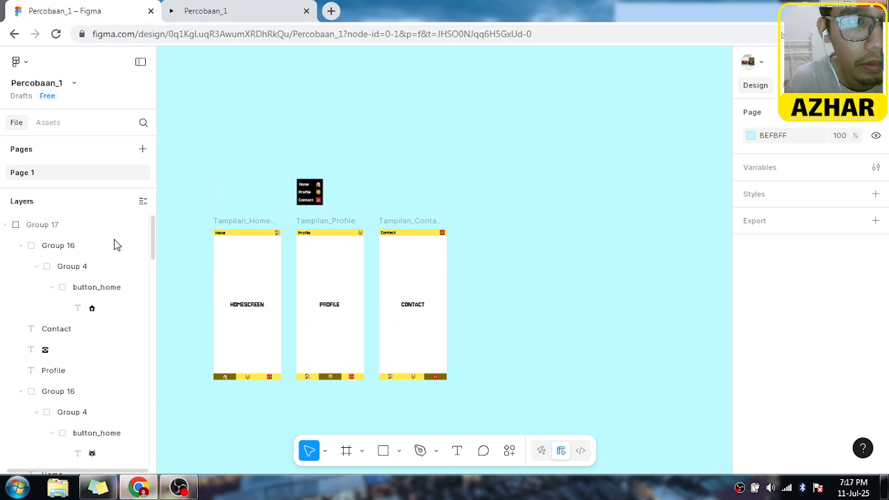
click(143, 203)
scroll(118, 271, down, 2)
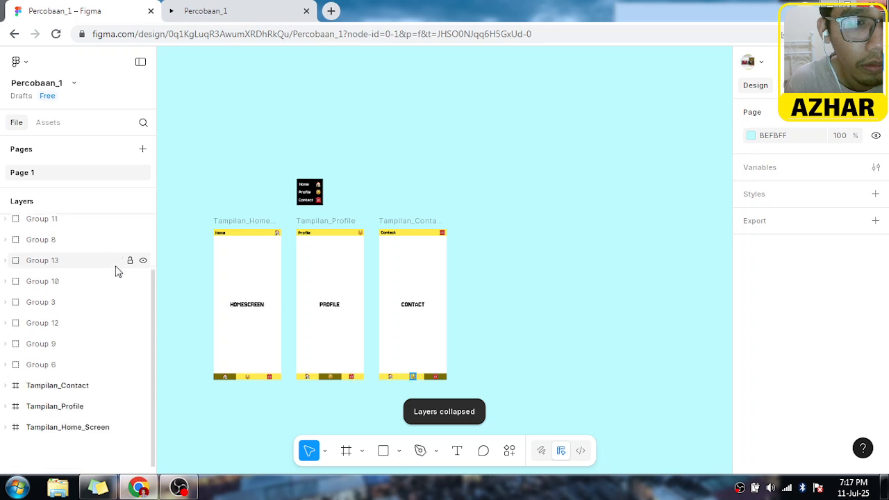
scroll(118, 271, up, 2)
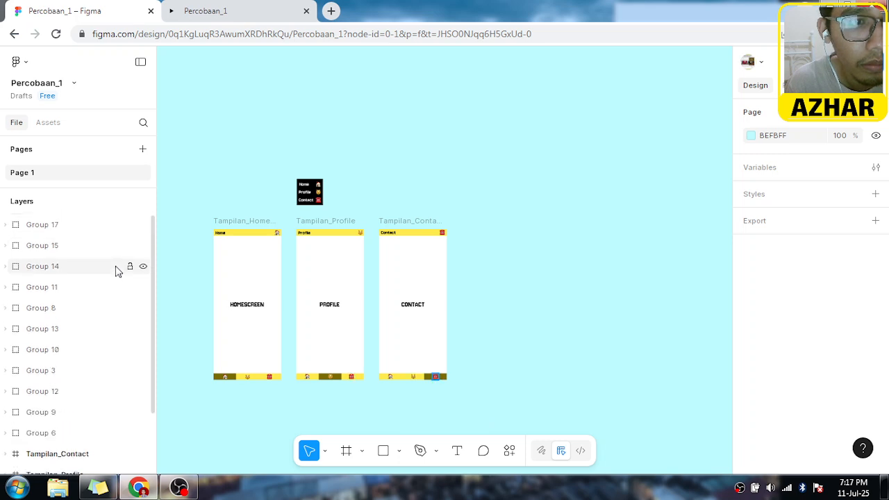
Step: Select the menu panel's group and examine its layers, including both nested Group 16 icon groups
click(41, 225)
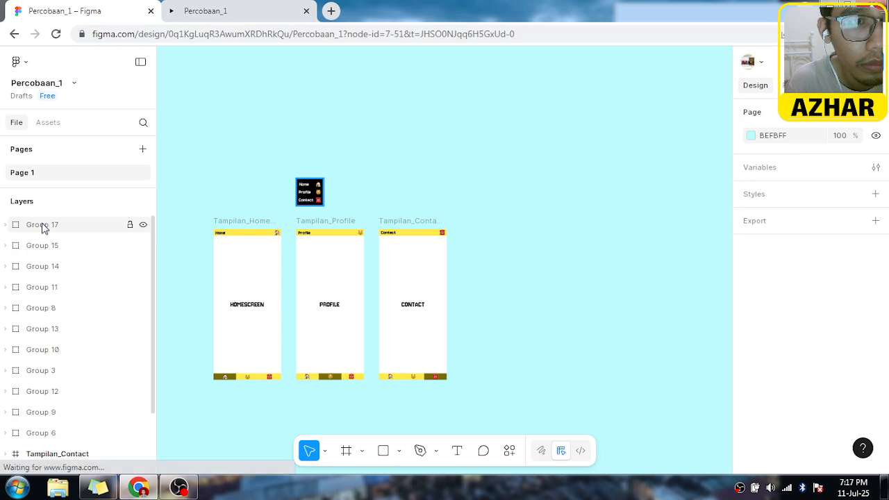
click(6, 225)
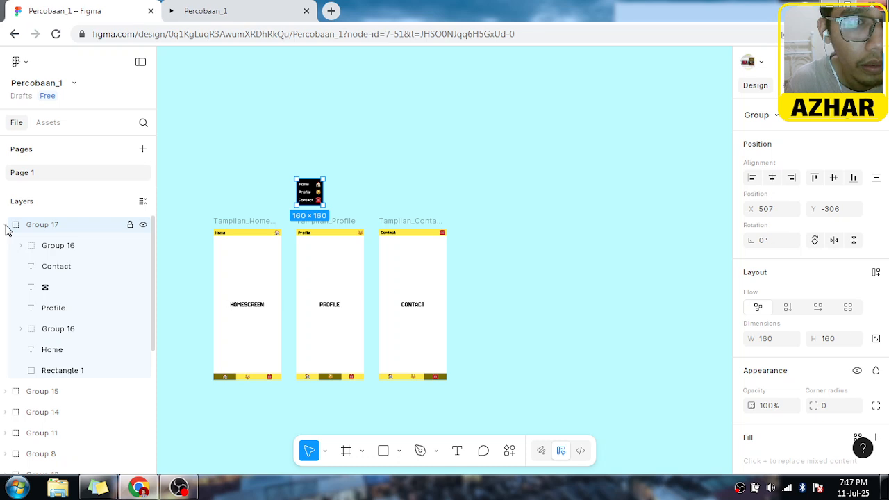
click(41, 250)
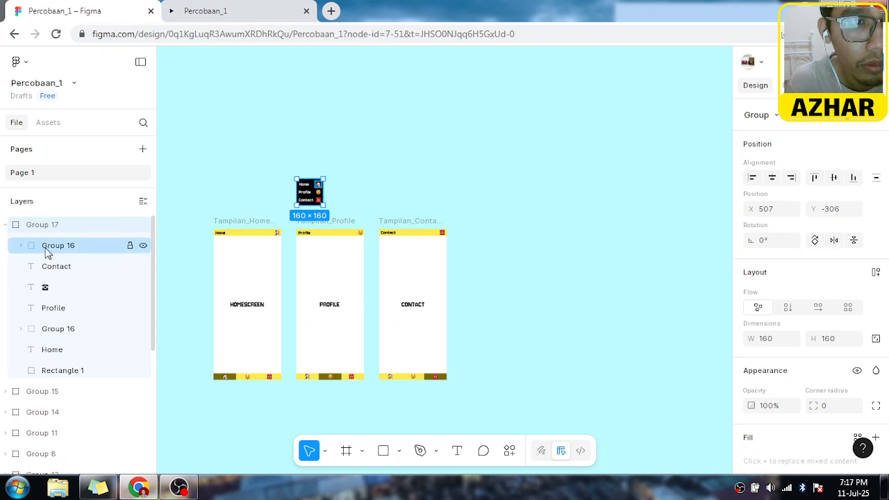
click(22, 247)
click(39, 270)
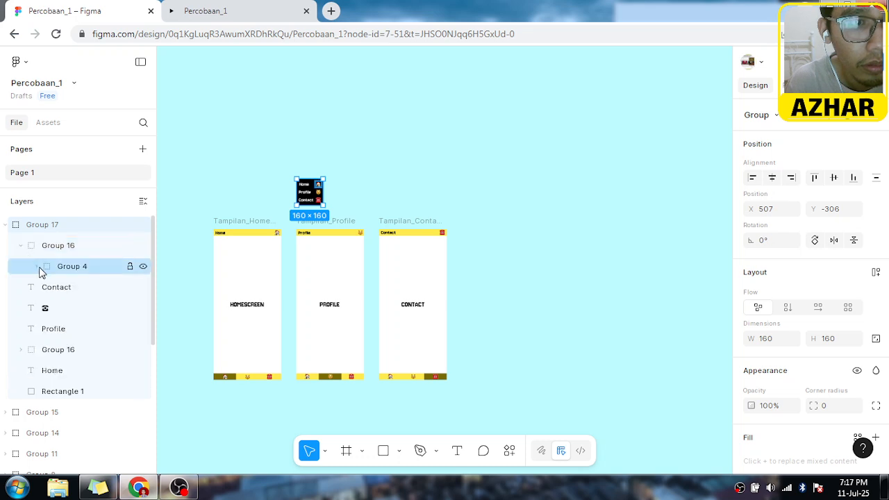
click(38, 270)
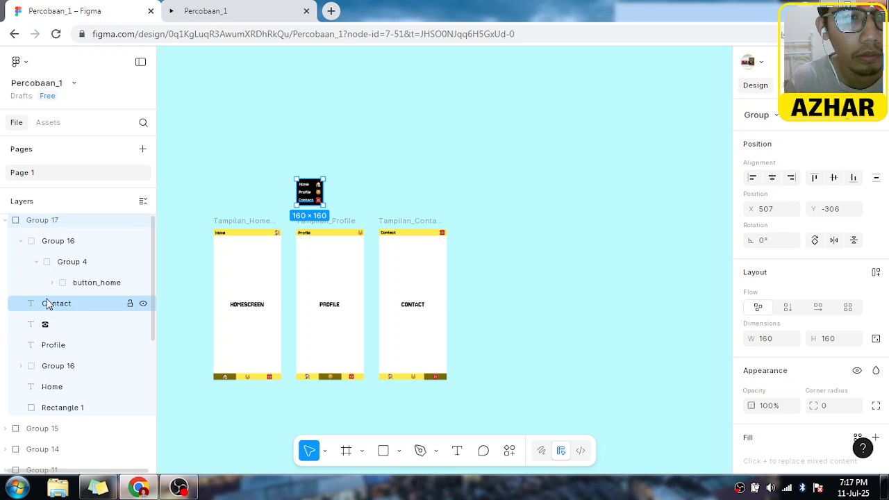
scroll(28, 323, down, 3)
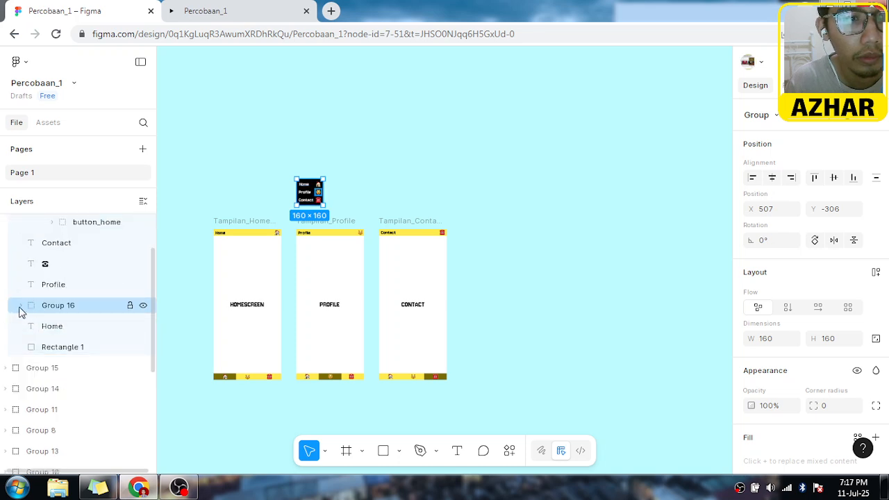
click(20, 307)
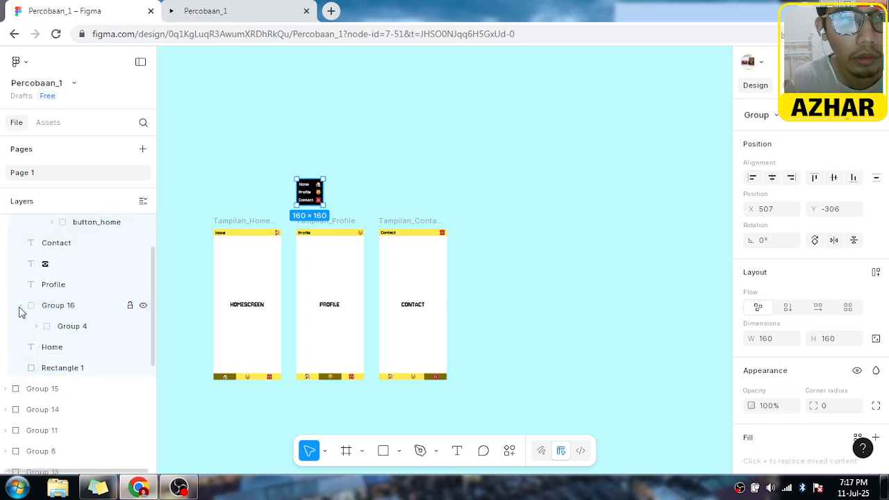
scroll(86, 285, up, 3)
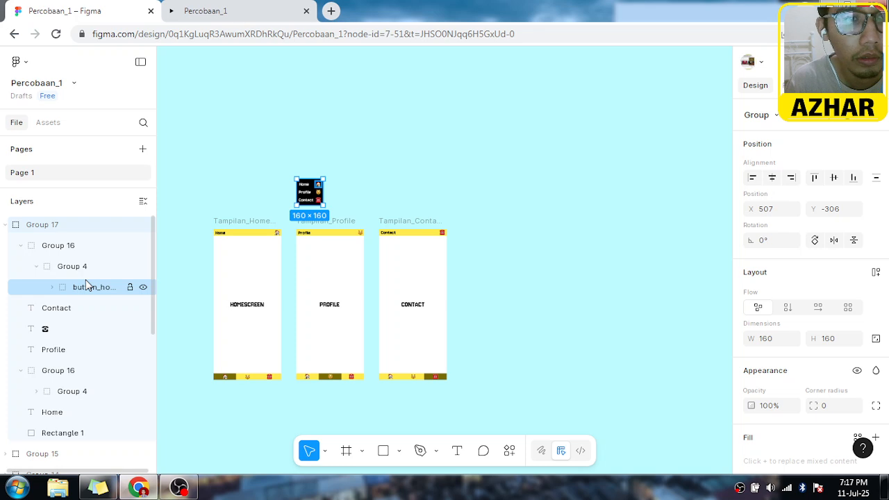
click(55, 247)
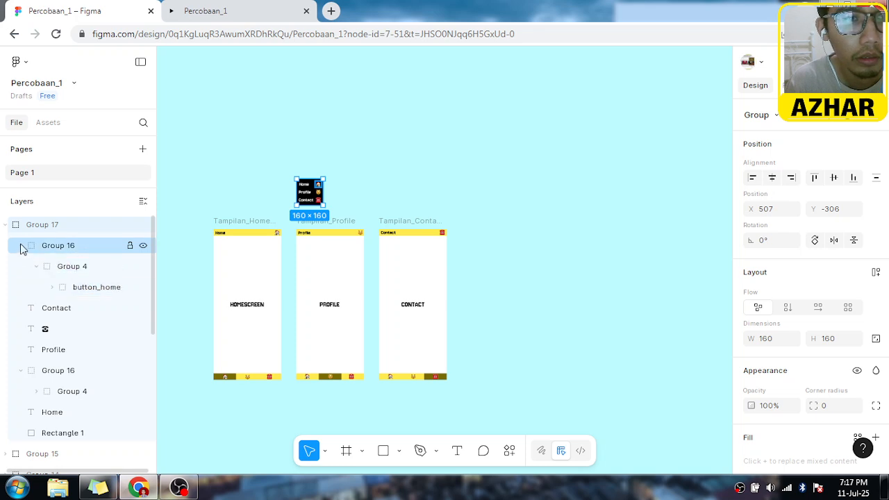
click(21, 247)
click(58, 308)
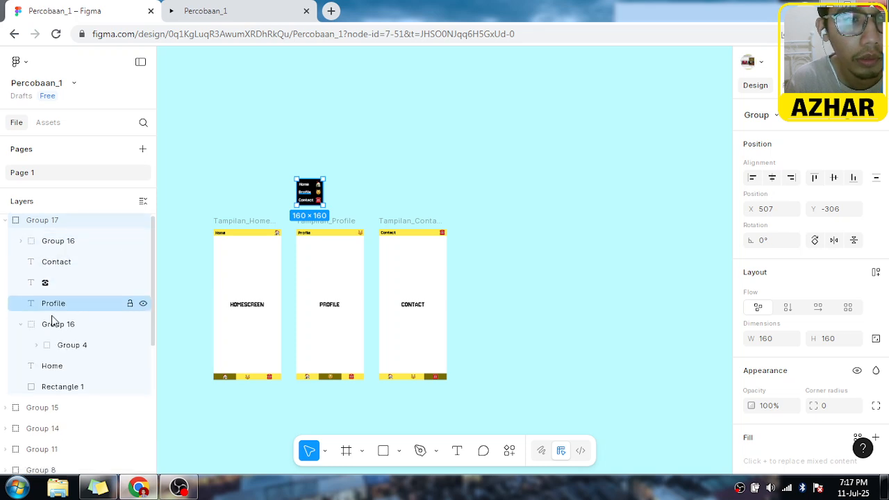
Step: Examine the nested contents of Group 6, Group 9, Group 12, Group 3, Group 10 and Group 13 in the layer tree
scroll(53, 326, down, 6)
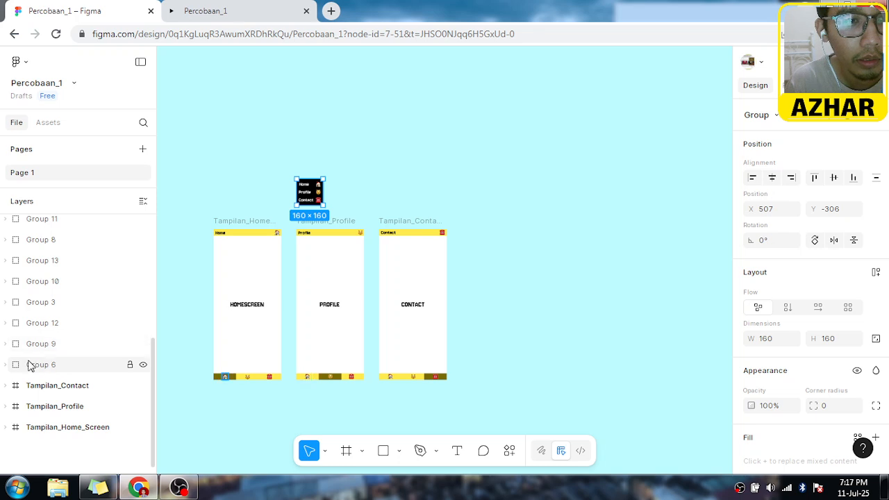
click(6, 365)
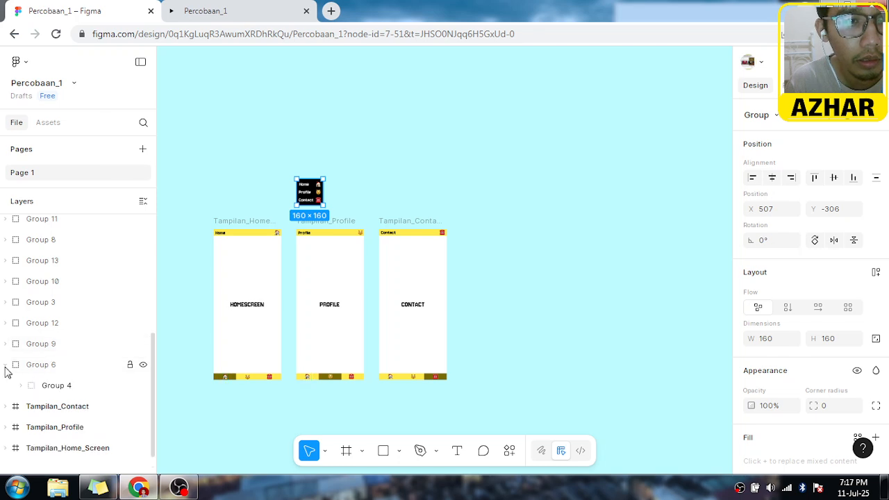
click(7, 343)
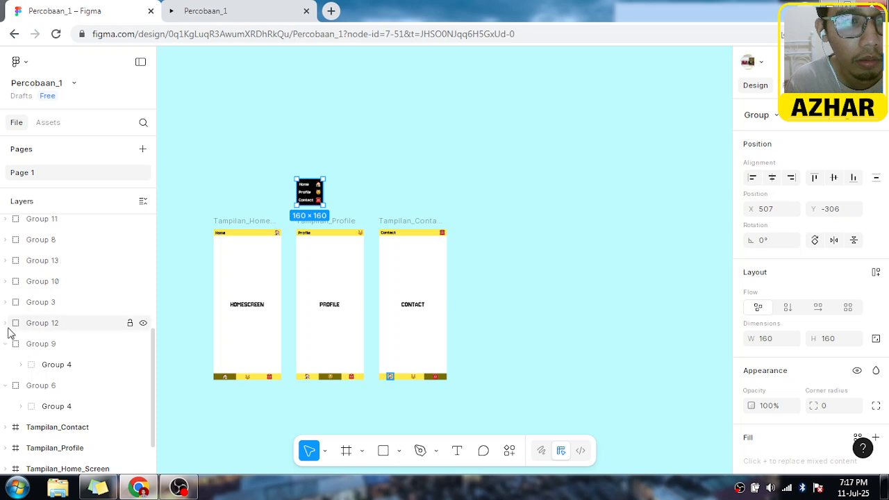
click(5, 323)
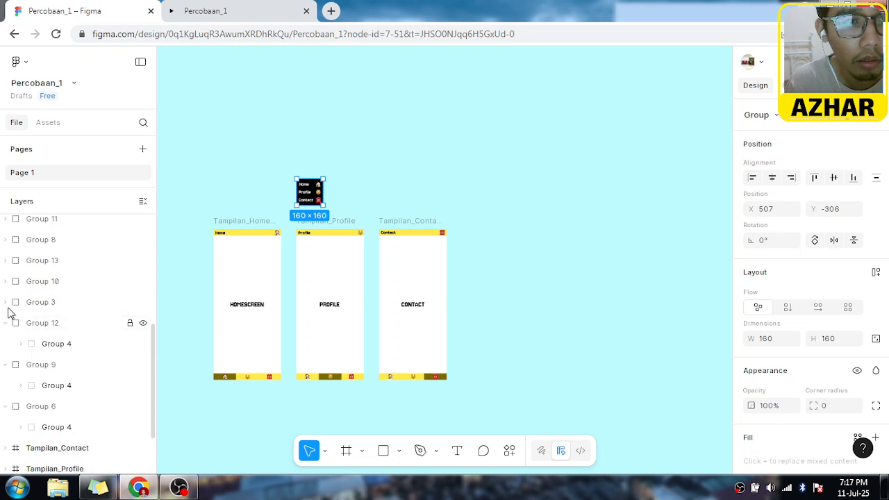
click(6, 303)
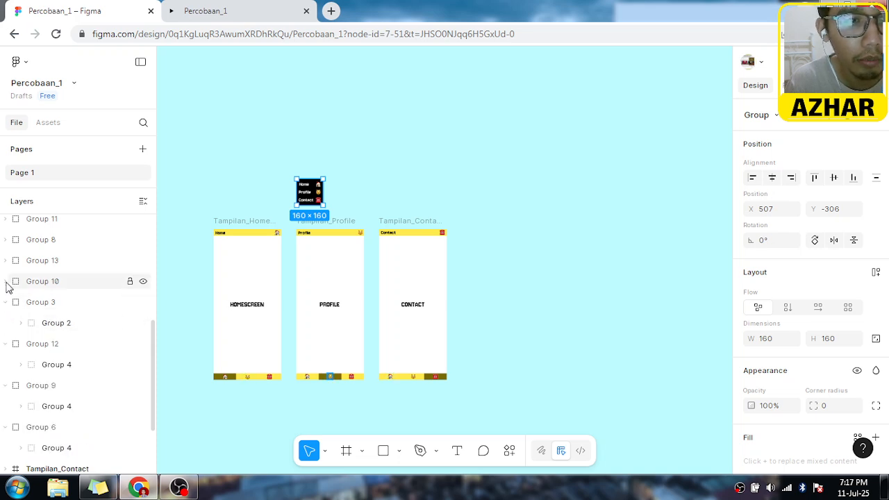
click(5, 281)
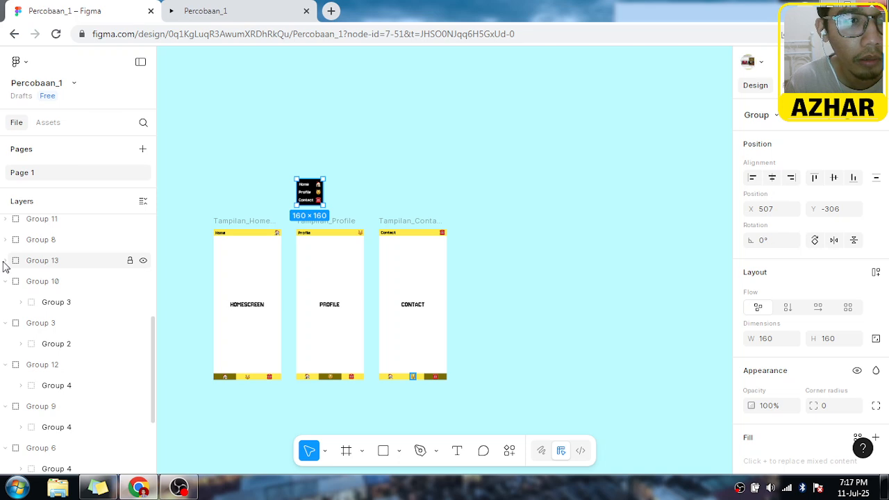
click(4, 261)
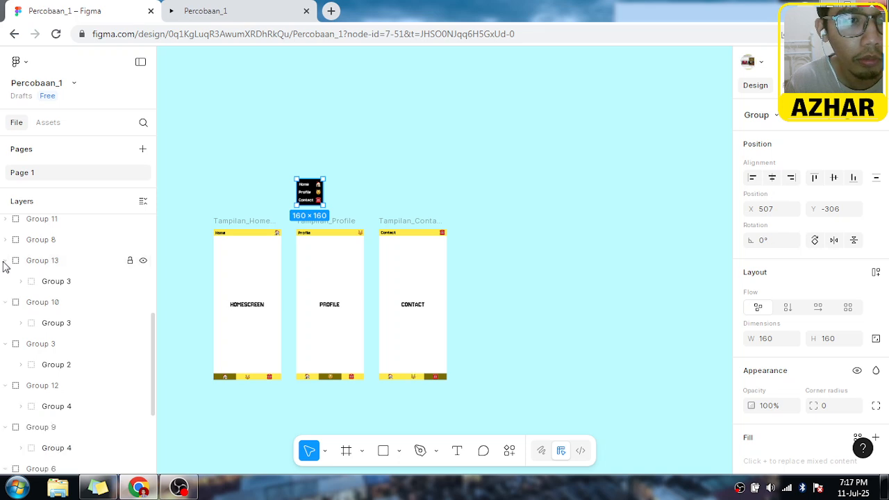
click(38, 266)
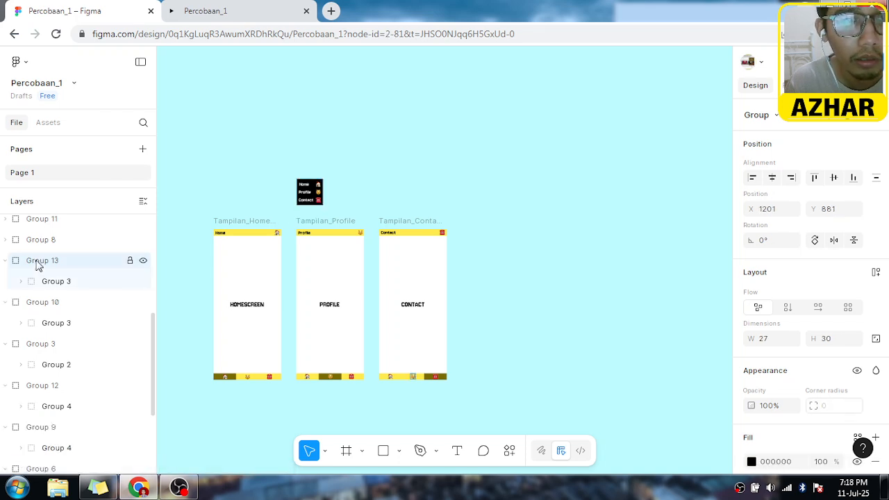
Step: Examine the contents of Group 15, Group 14 and Group 11, and review the layer list up to the menu panel's group
scroll(7, 247, up, 1)
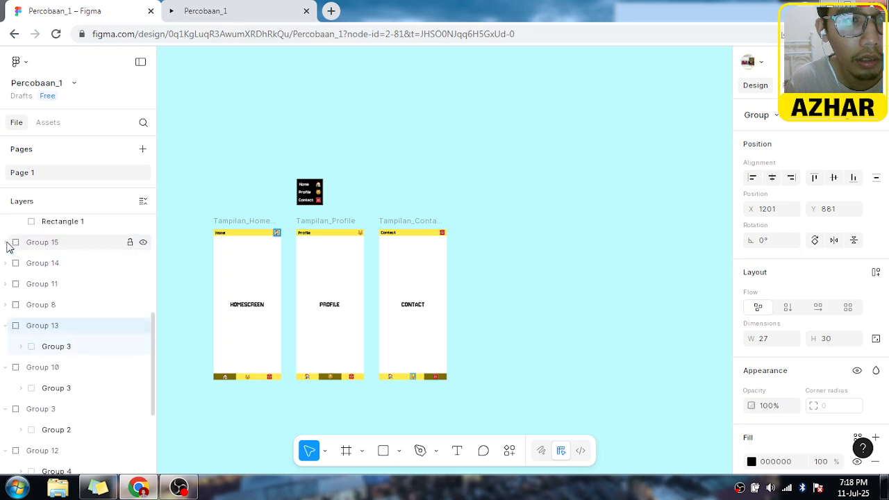
click(6, 243)
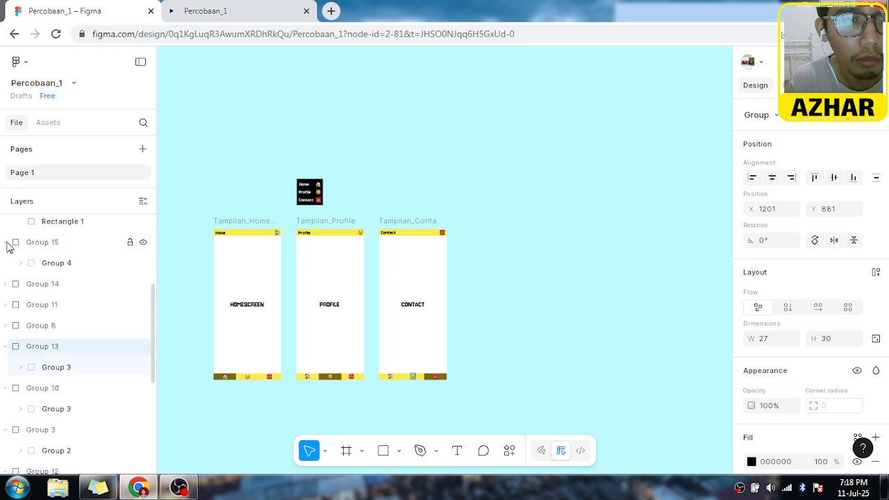
click(6, 284)
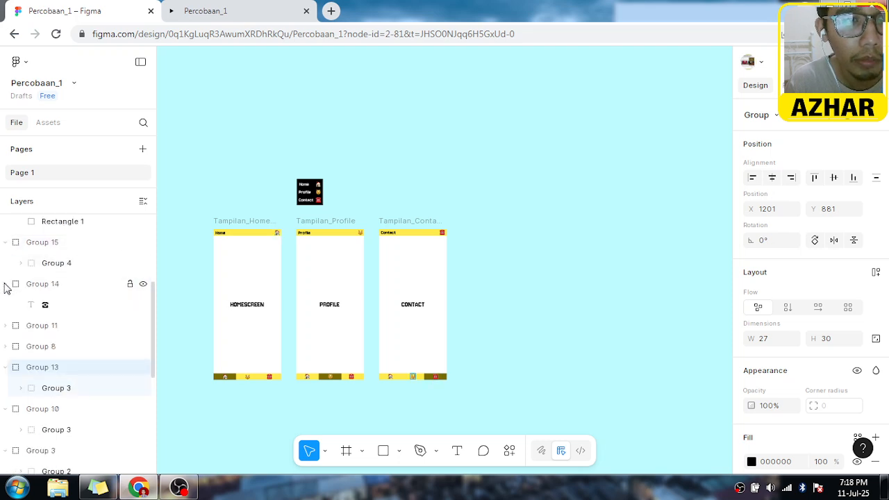
click(5, 325)
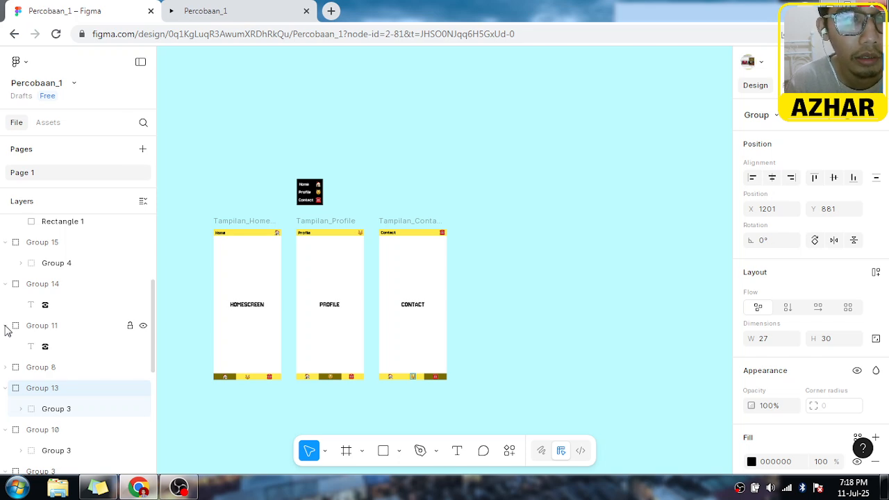
scroll(21, 324, up, 3)
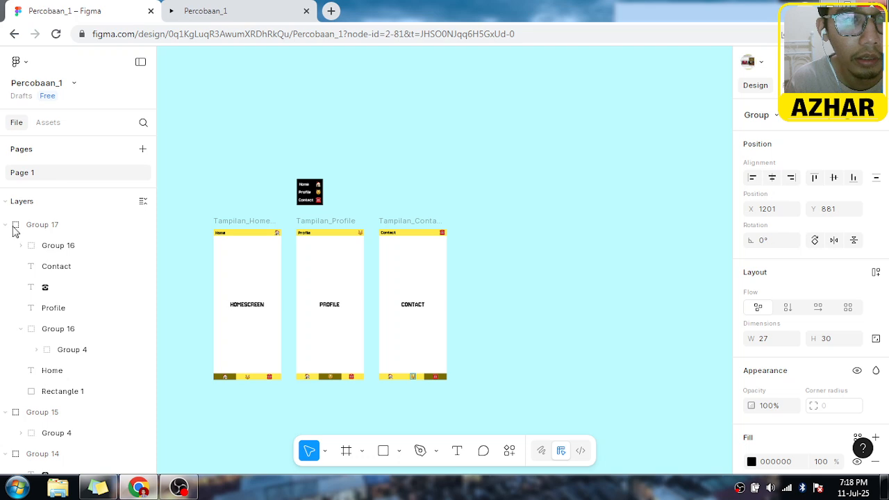
click(6, 204)
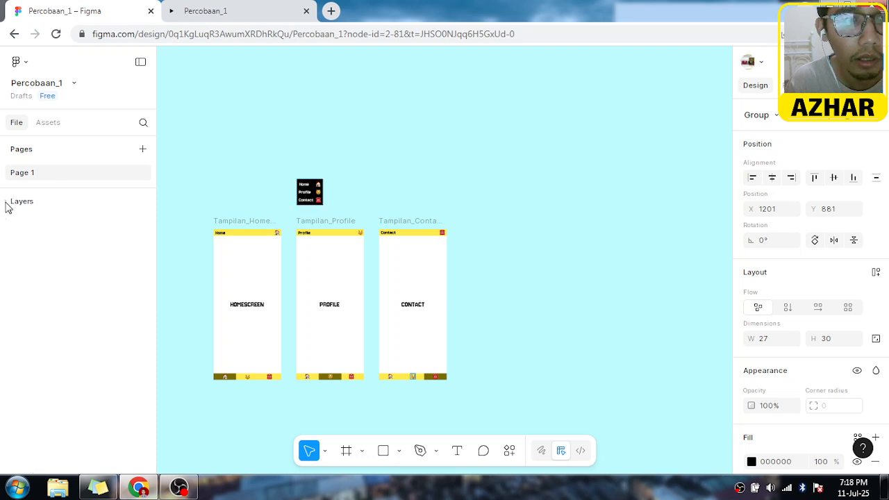
click(5, 204)
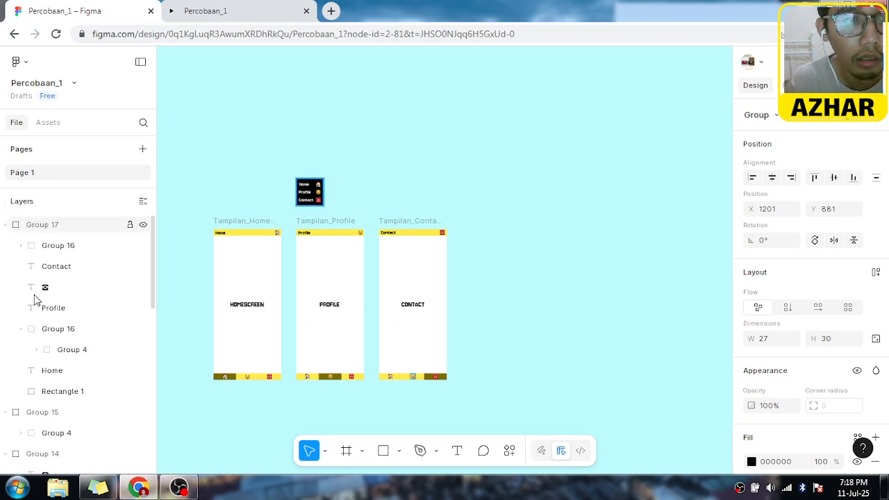
scroll(35, 299, down, 5)
scroll(36, 345, up, 10)
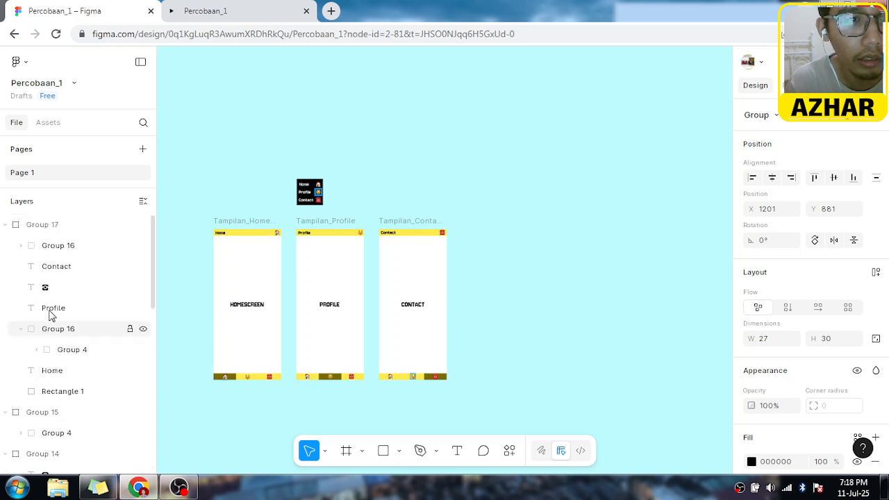
Step: Move the black menu panel group above the Tampilan_Profile frame to X 630, Y -290
click(341, 169)
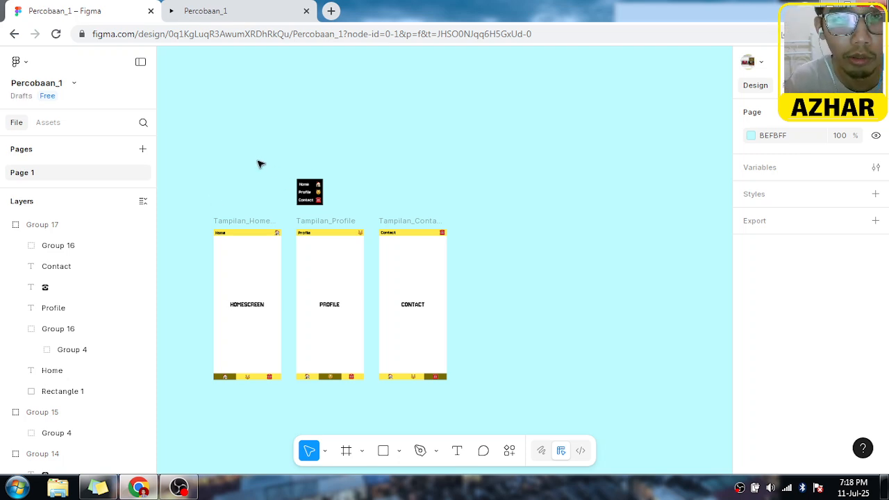
click(300, 185)
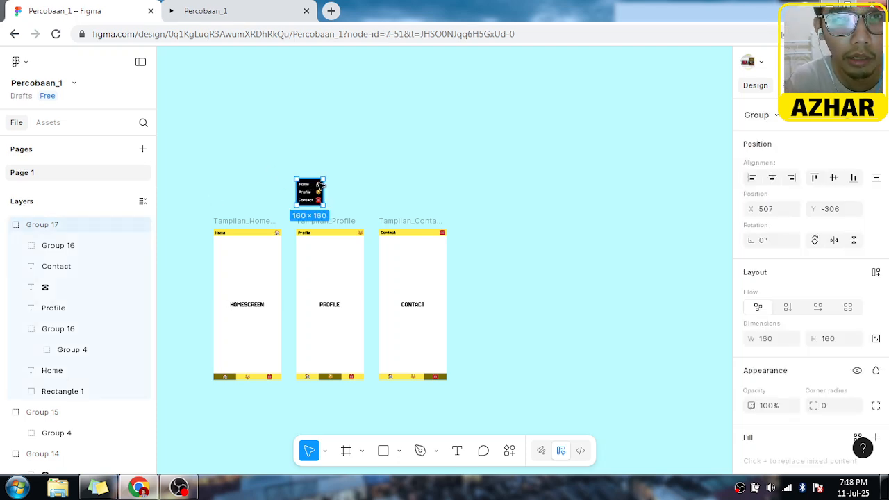
drag(319, 184, 329, 189)
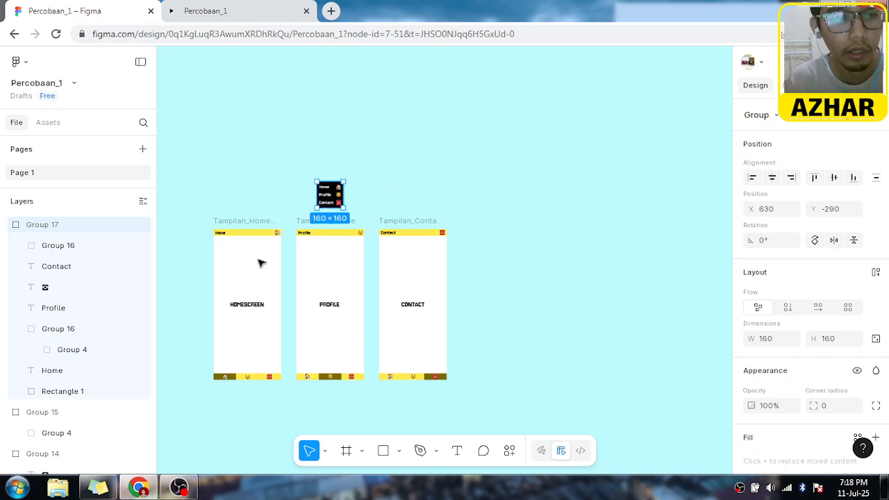
Step: Group the Home title, its yellow header bar and the house icon at the top of the Tampilan_Home_Screen frame
scroll(271, 248, up, 3)
scroll(271, 248, up, 2)
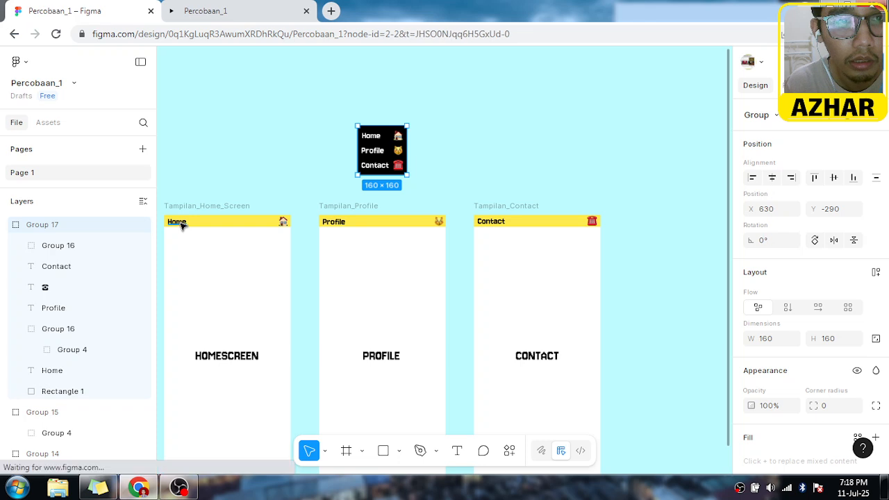
click(181, 223)
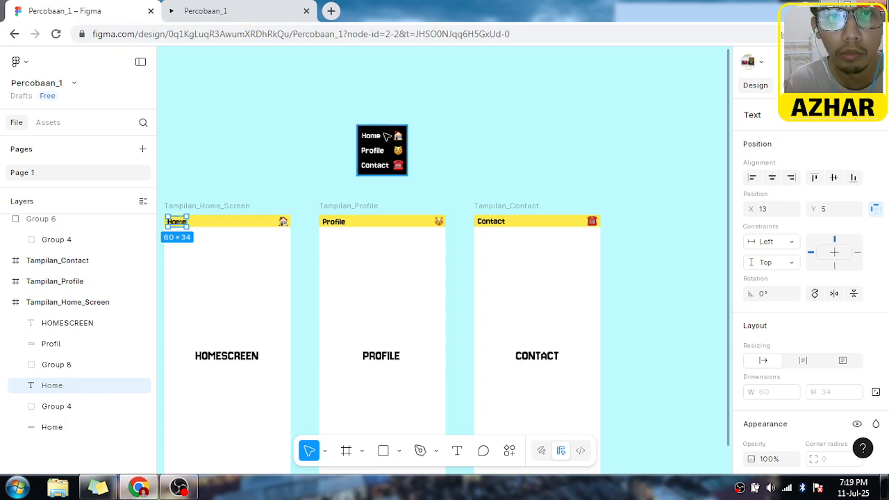
click(303, 248)
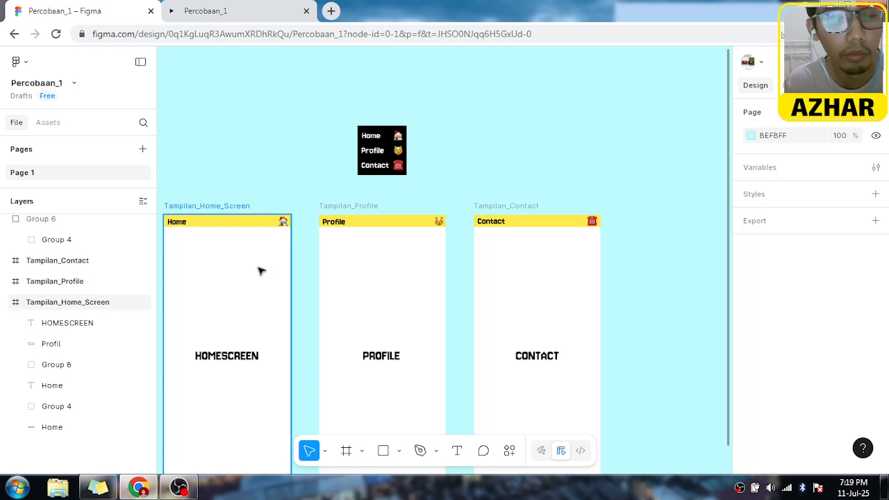
scroll(260, 270, left, 2)
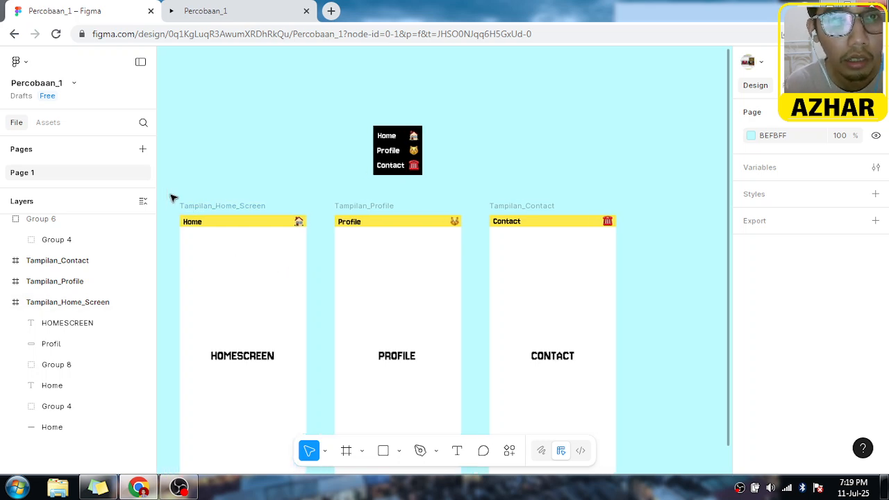
drag(171, 202, 331, 241)
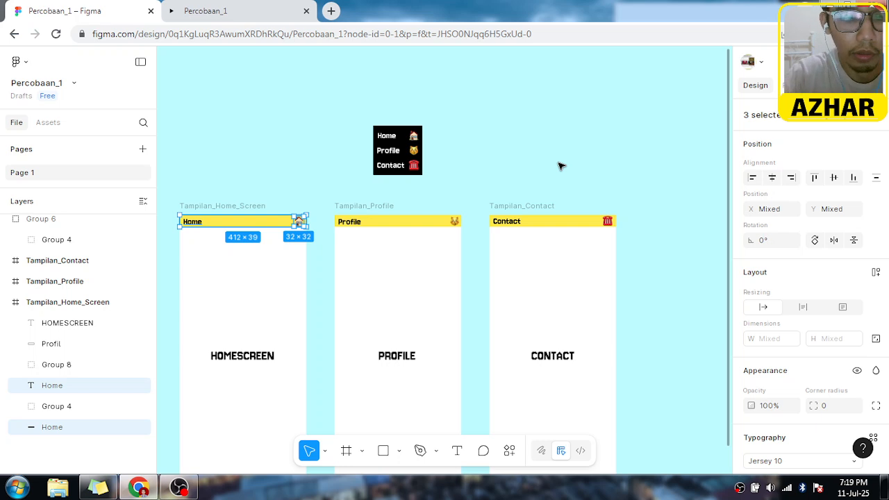
key(ctrl+g)
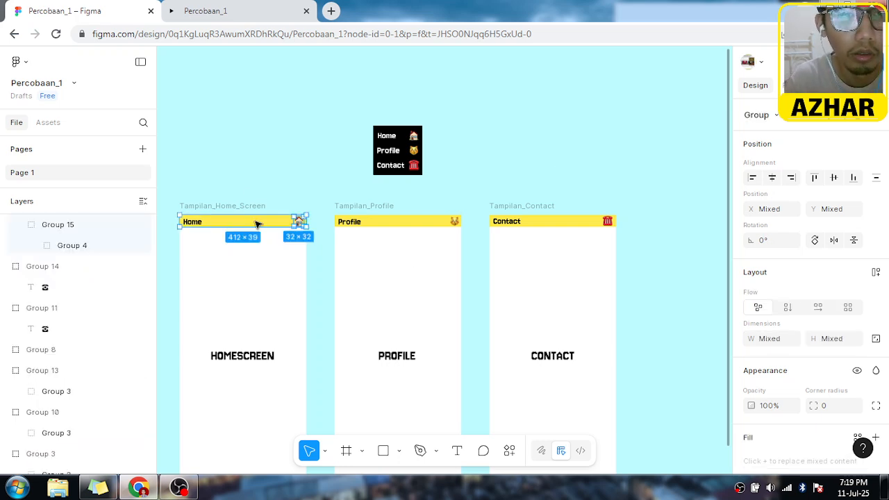
click(281, 158)
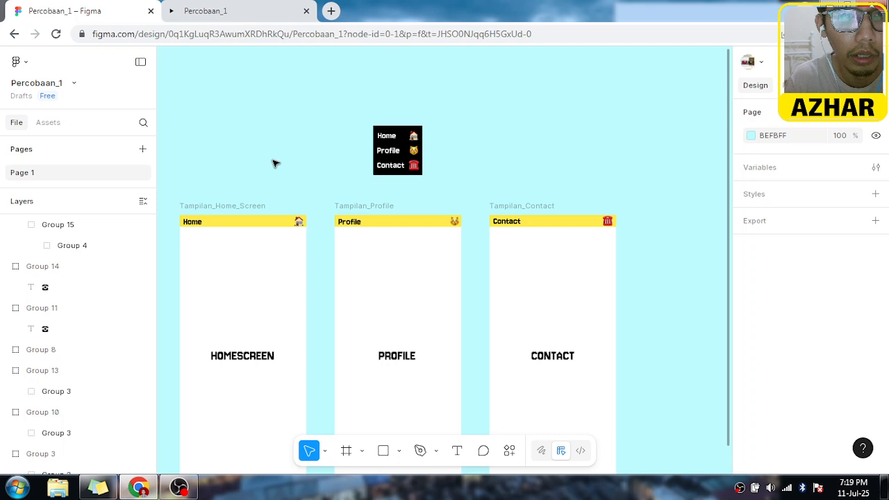
Step: Add a prototype interaction with the On tap trigger to the grouped Home header bar
click(234, 227)
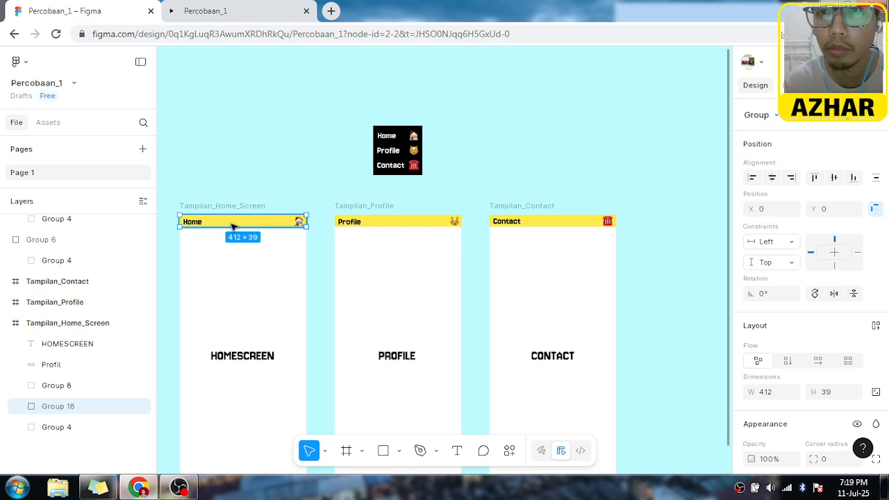
click(791, 85)
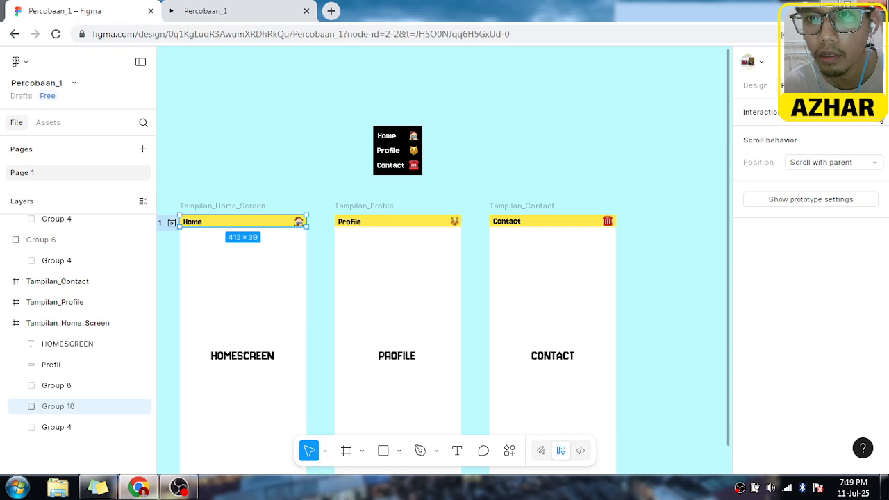
click(879, 118)
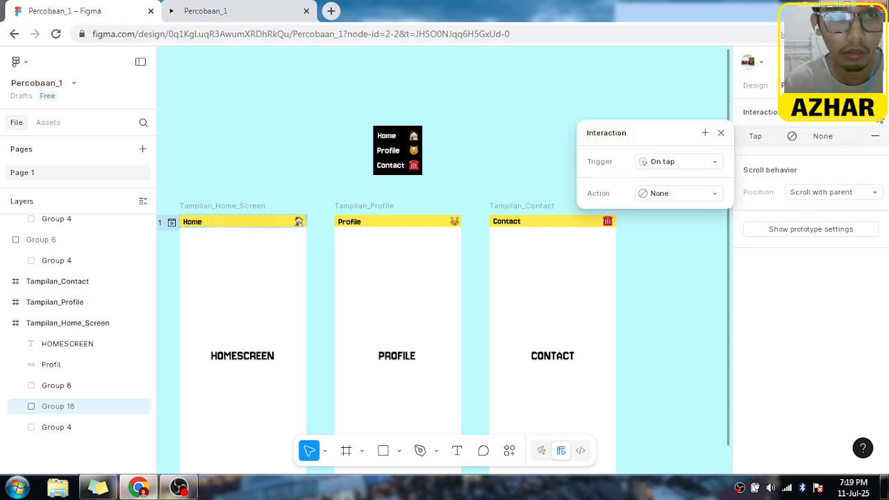
click(716, 165)
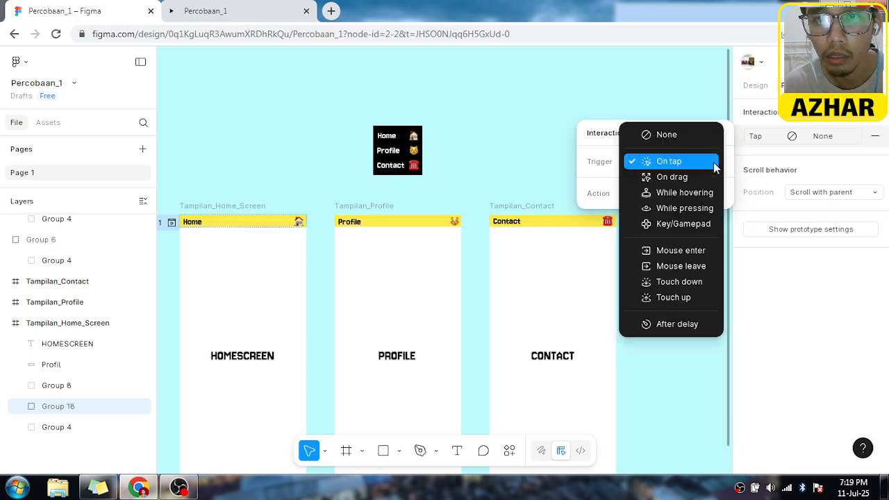
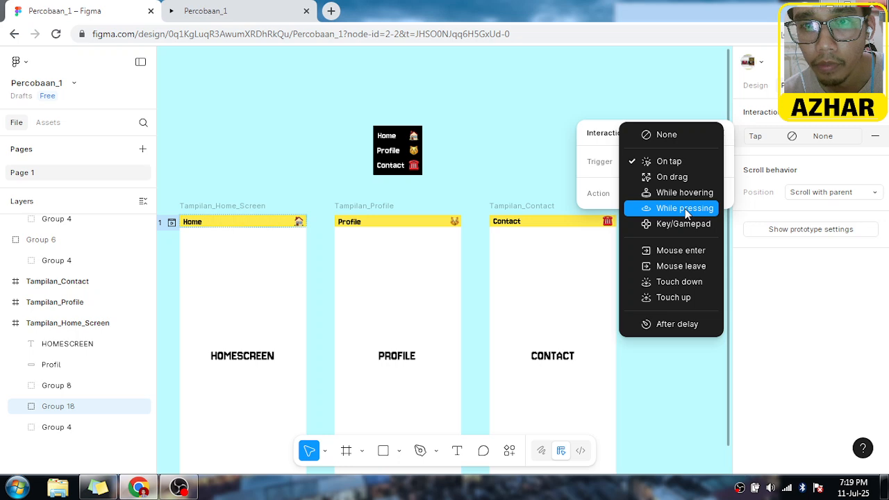
click(651, 287)
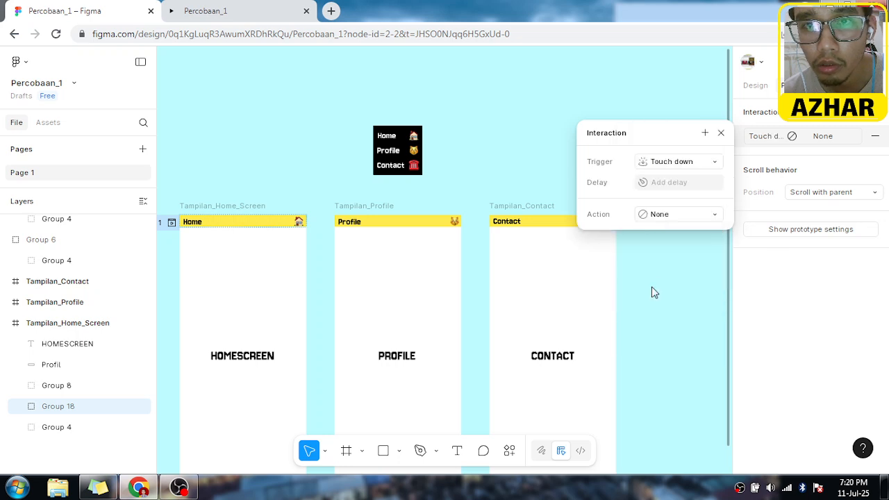
click(680, 164)
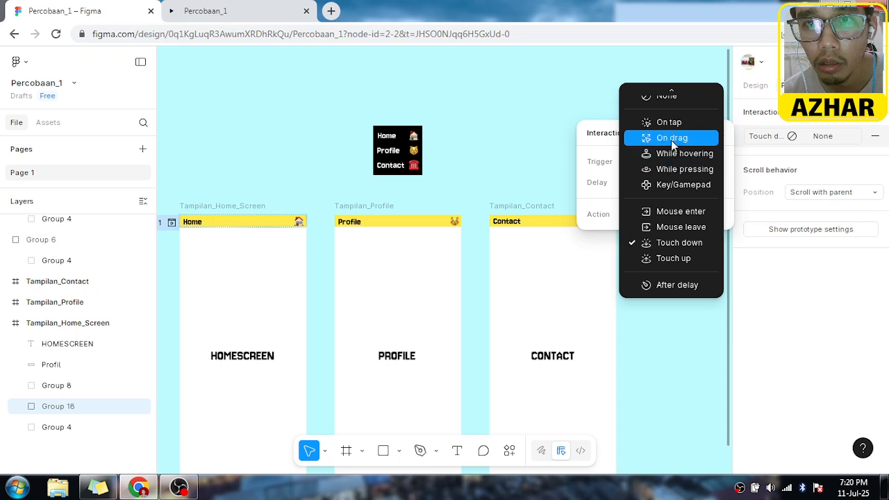
click(669, 121)
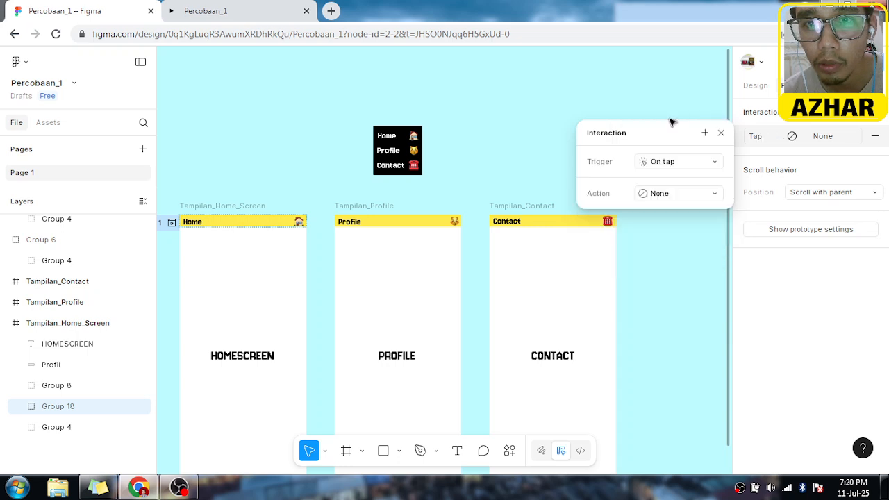
Step: Set the tap interaction's action to Open overlay and check which frames are offered as the overlay
click(654, 197)
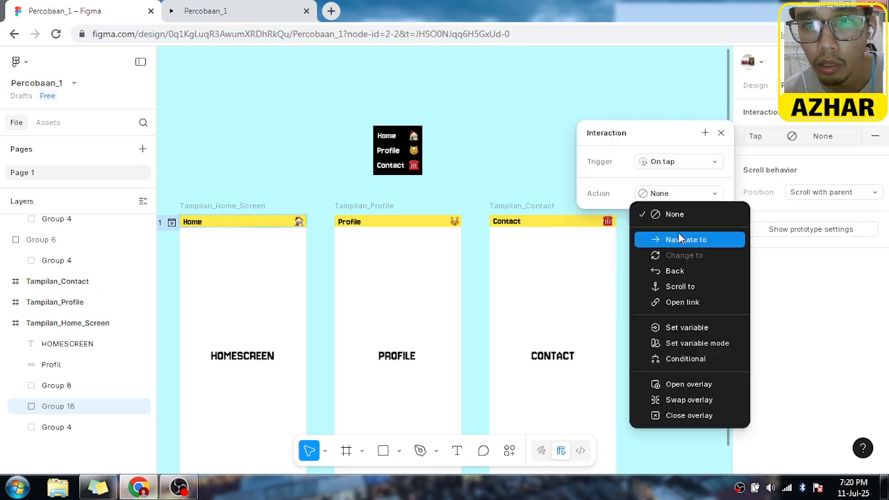
click(690, 386)
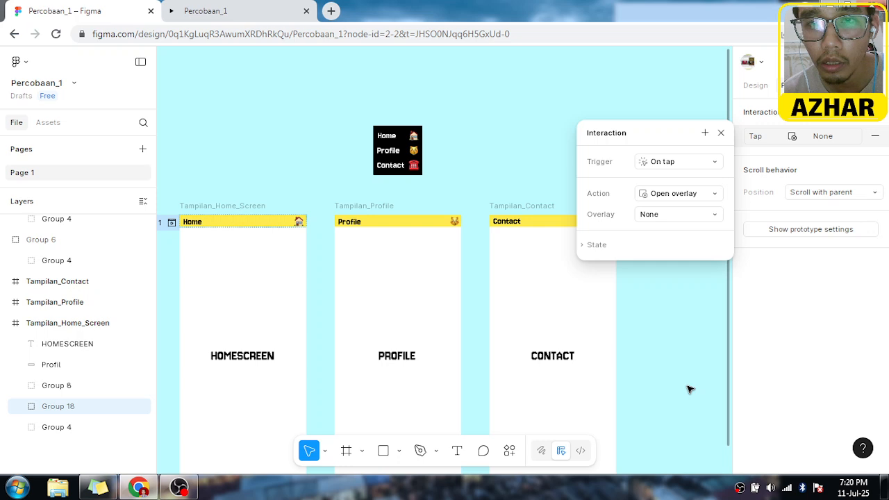
click(660, 218)
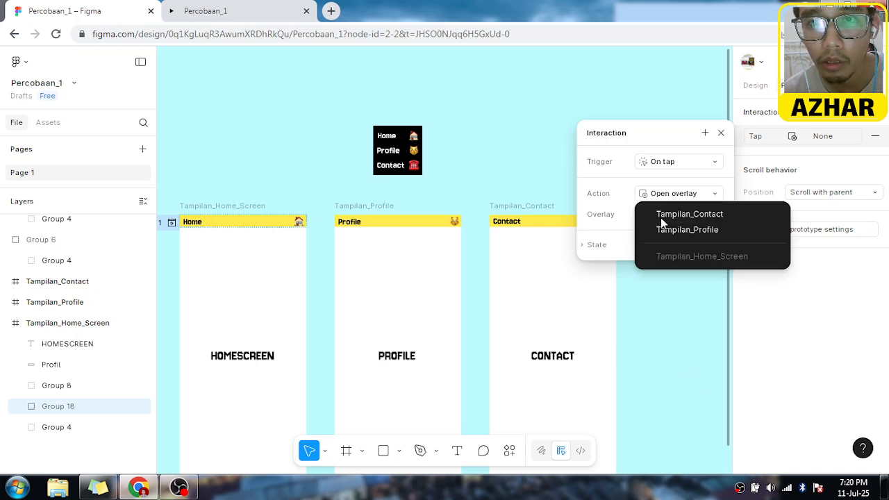
click(647, 301)
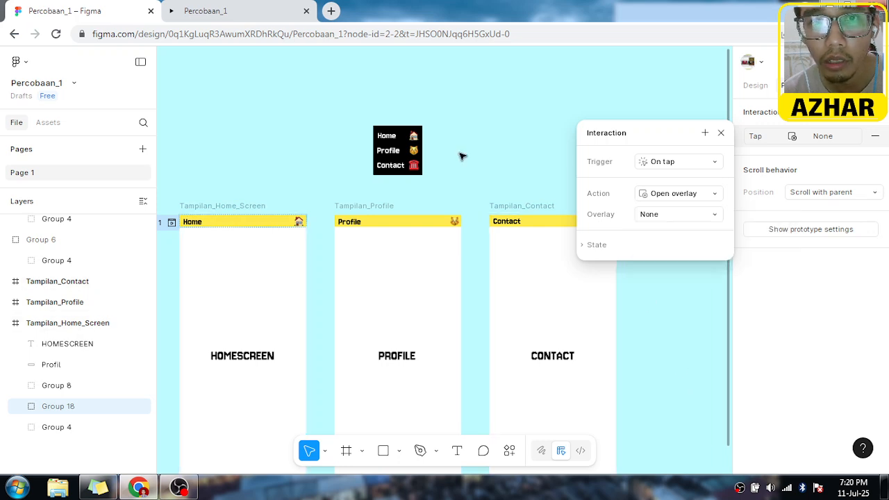
Step: Examine the black menu panel's group and its place in the layer list, collapsing Group 17
click(406, 138)
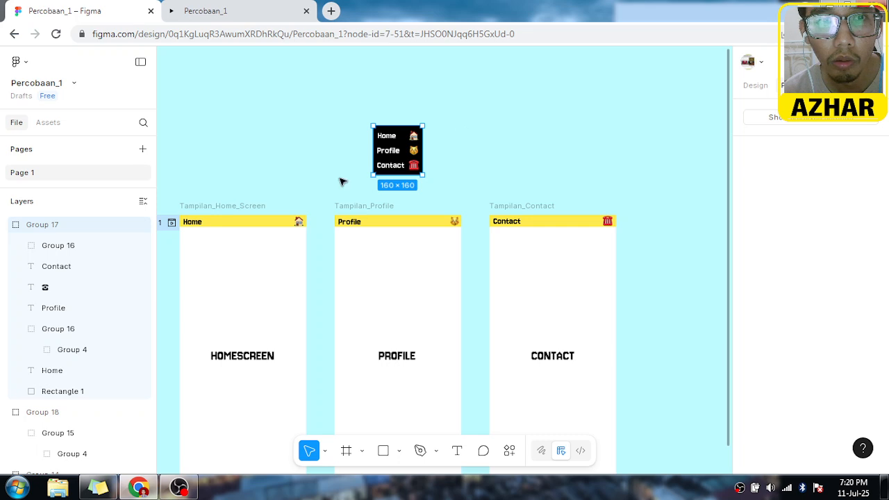
click(204, 203)
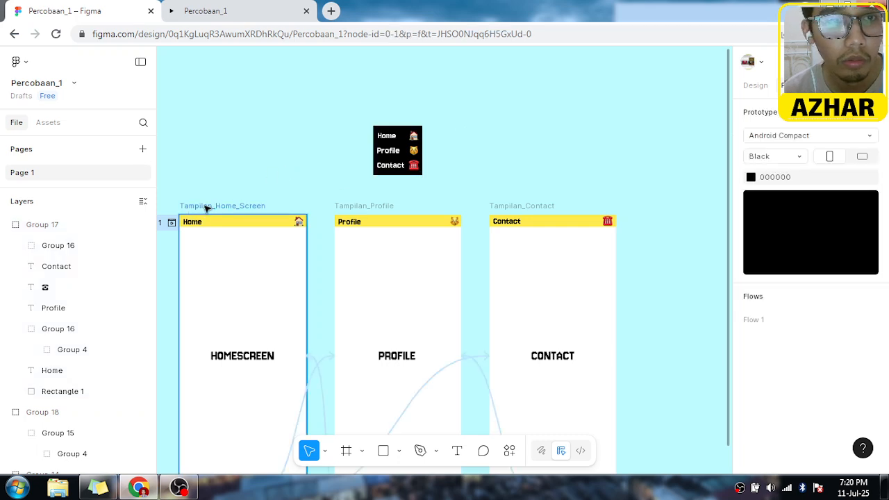
click(401, 131)
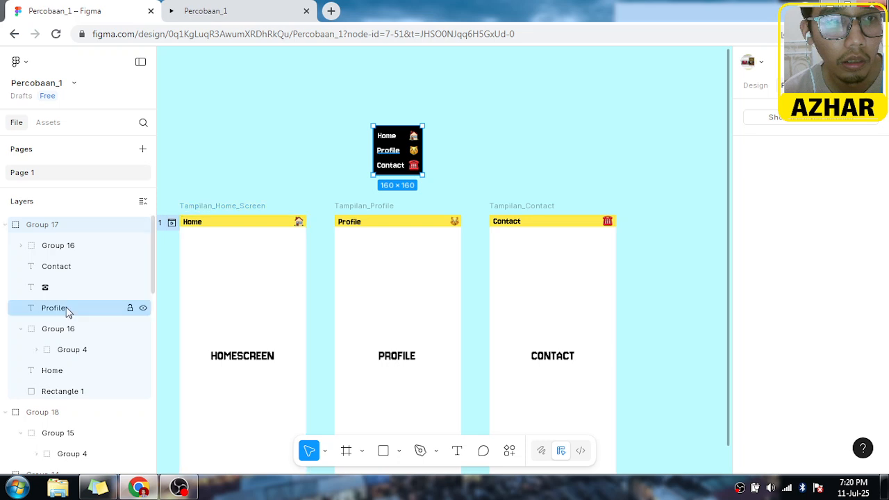
click(6, 226)
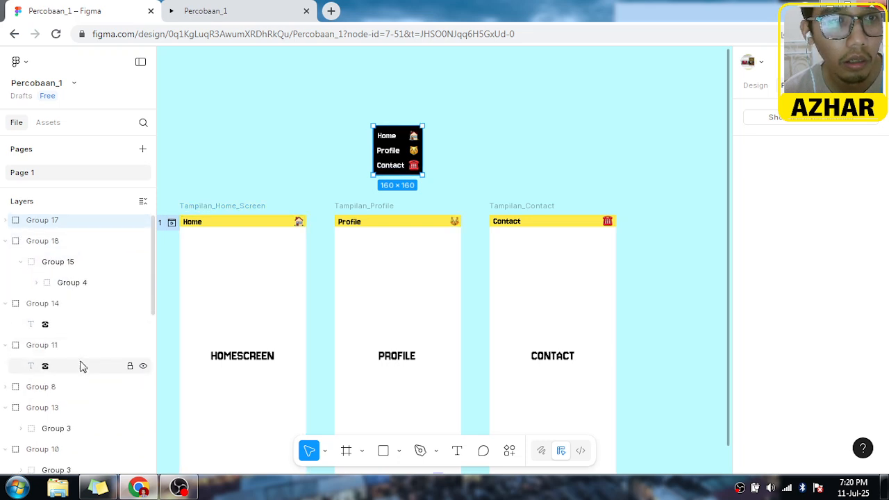
scroll(82, 366, down, 10)
scroll(80, 367, up, 10)
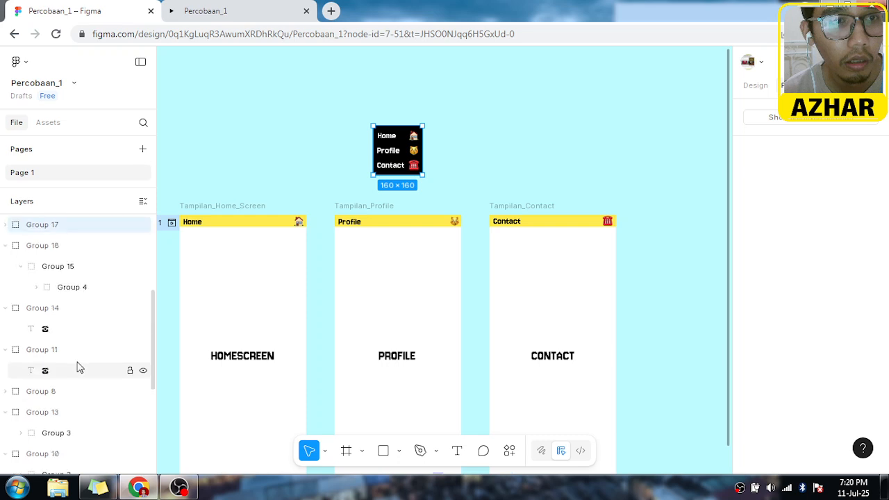
click(7, 204)
click(7, 206)
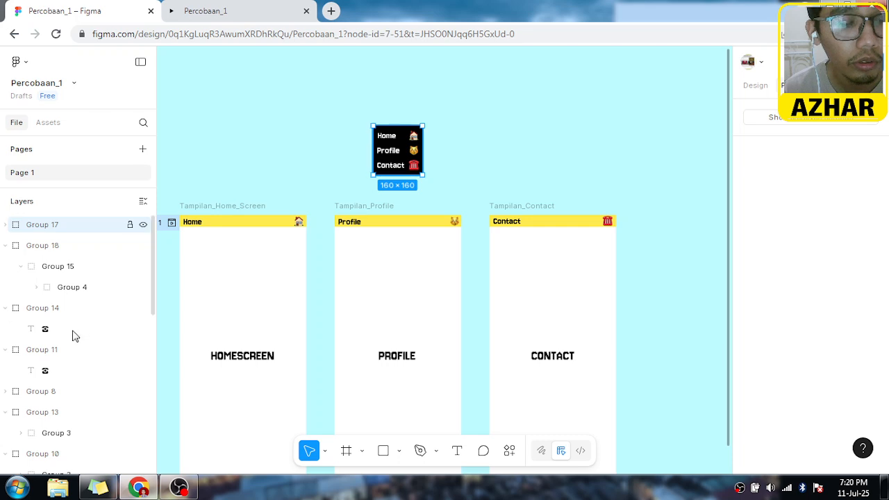
scroll(72, 334, down, 5)
scroll(73, 336, up, 10)
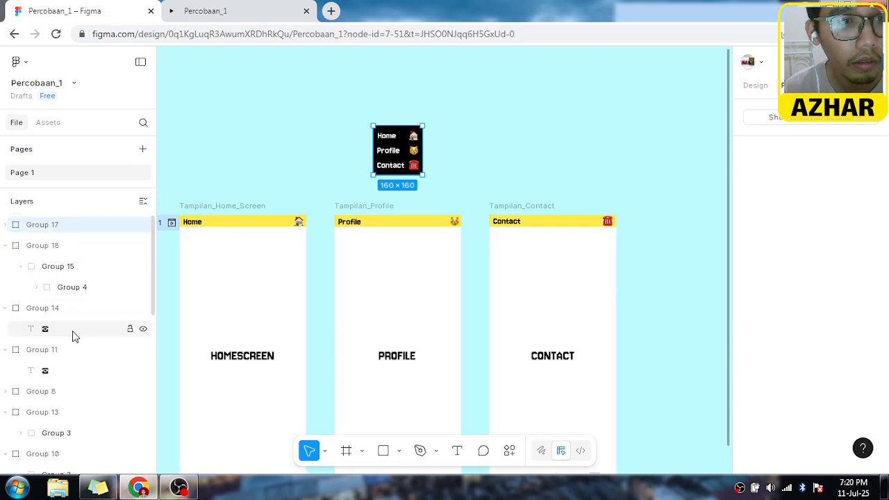
Step: Collapse Group 18, Group 14 and Group 11 in the layer list and clear the selection
click(6, 247)
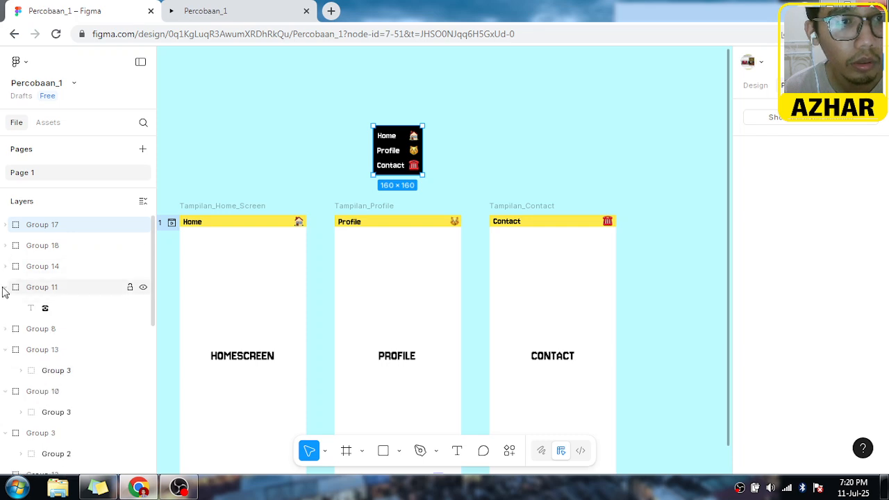
click(5, 289)
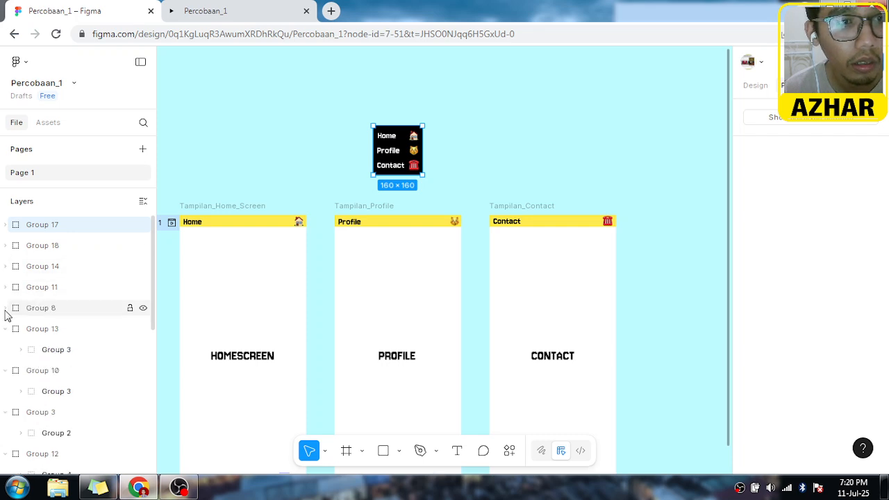
click(5, 312)
click(5, 312)
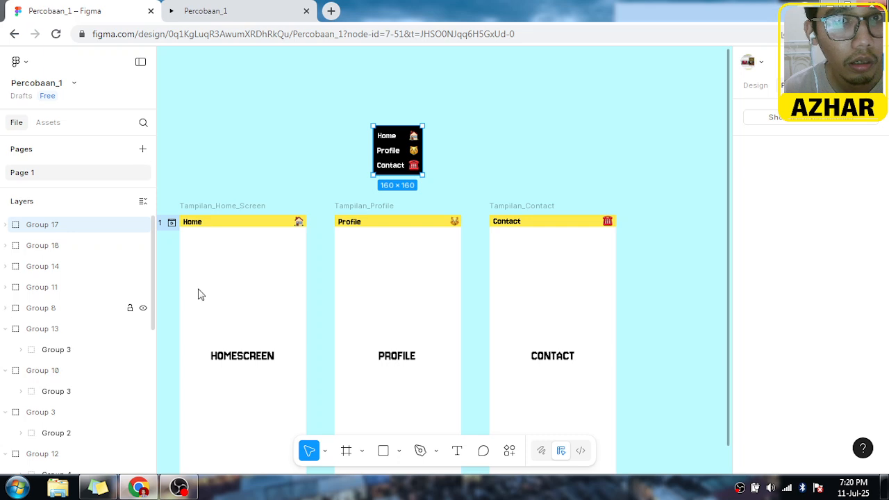
click(535, 157)
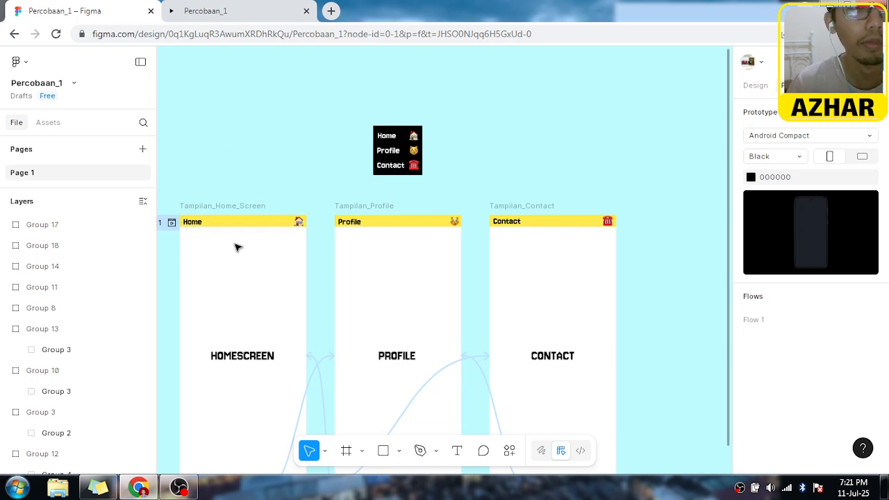
Step: Draw a rectangle about 154 × 177 above the Tampilan_Home_Screen frame and fill it with white FFFFFF
click(383, 452)
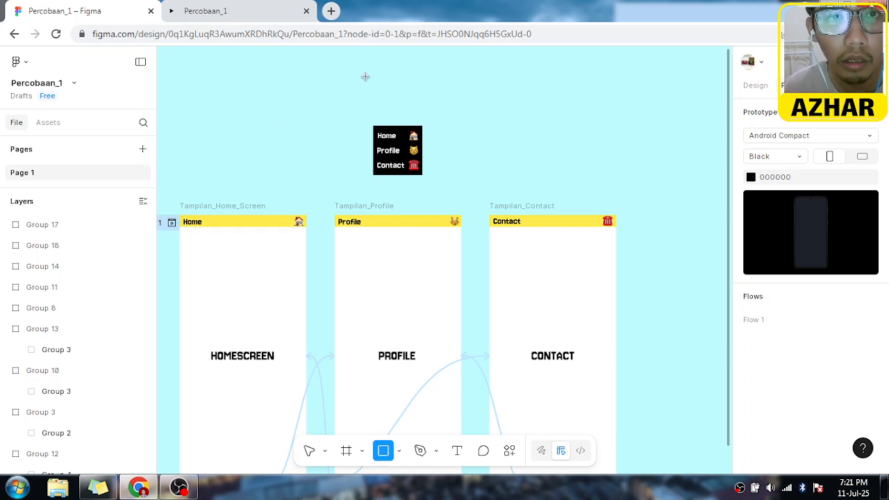
drag(259, 114, 307, 167)
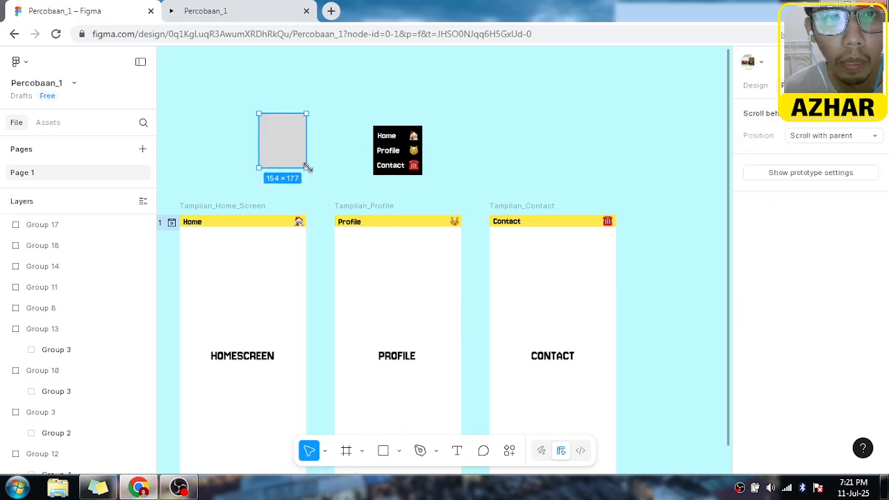
click(762, 84)
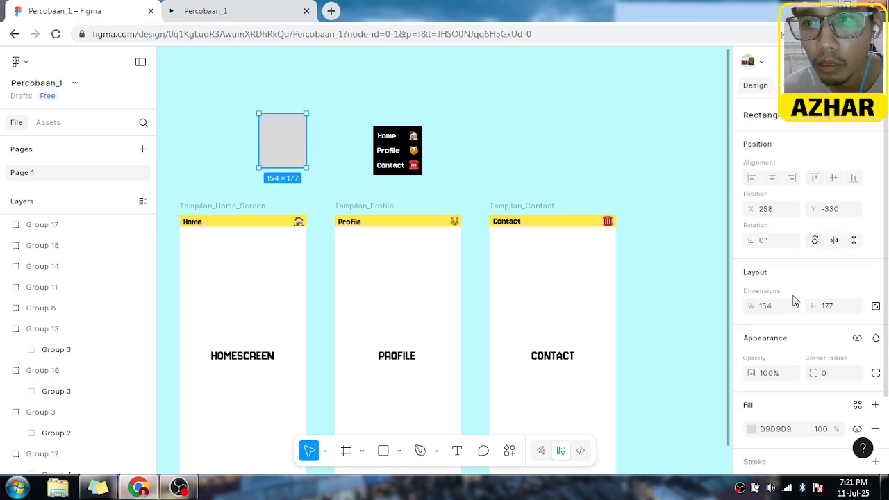
scroll(791, 306, down, 2)
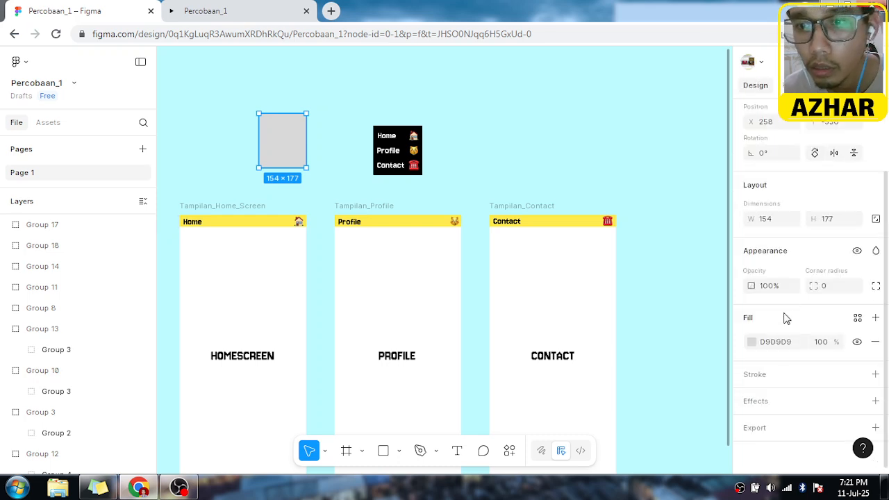
click(753, 343)
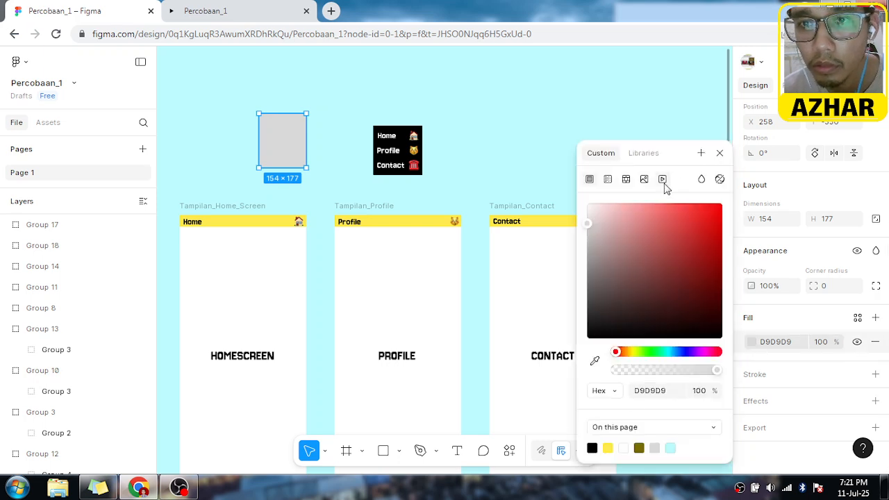
drag(591, 209, 567, 198)
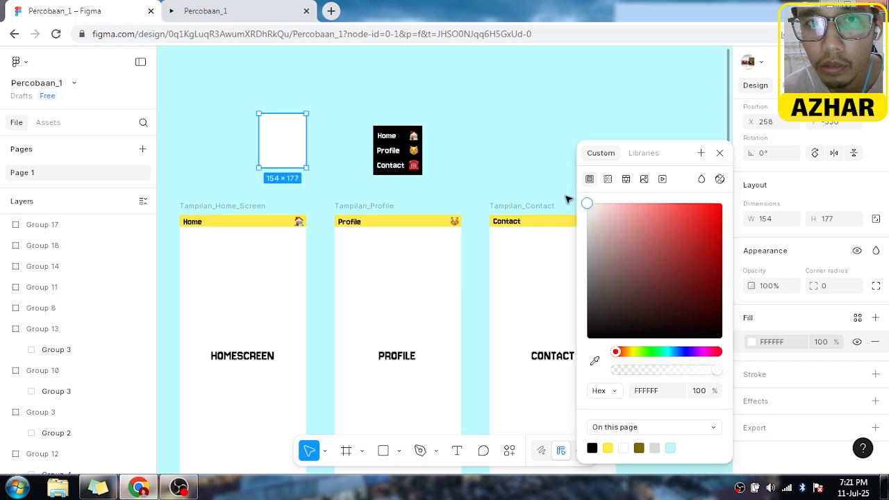
Step: Set the white rectangle's width and height to 160 each
click(767, 222)
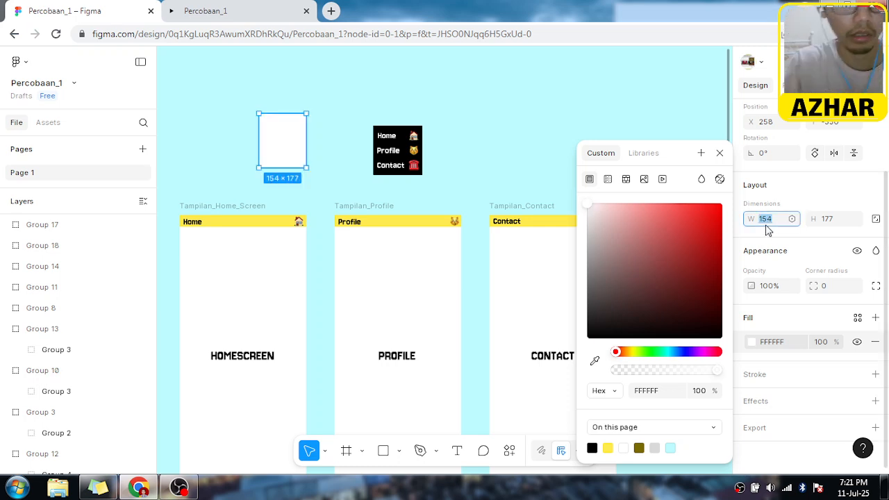
text(1)
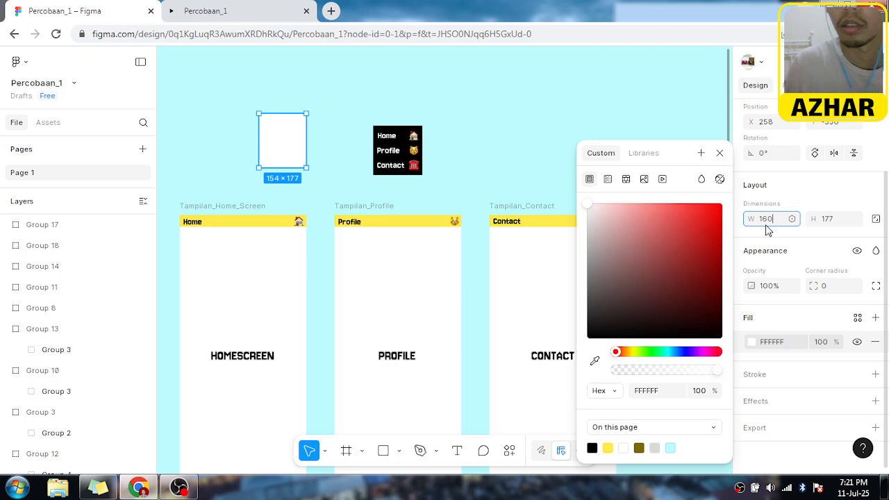
text(60)
click(839, 222)
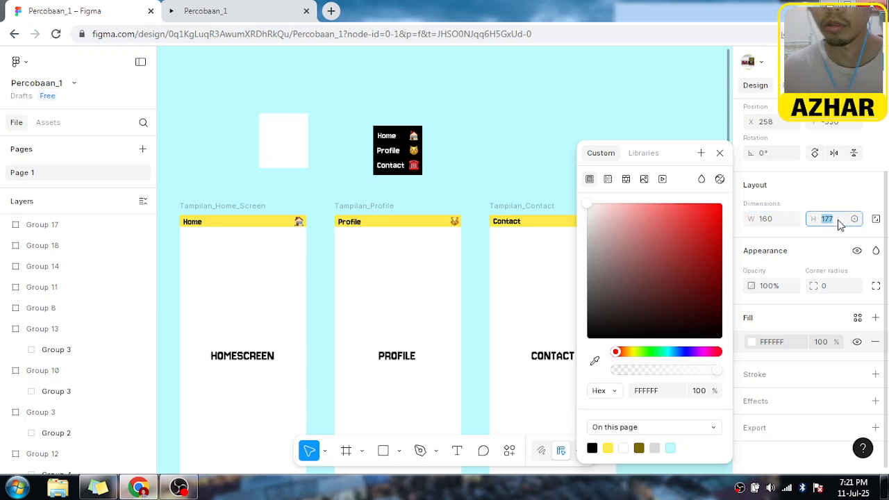
text(160)
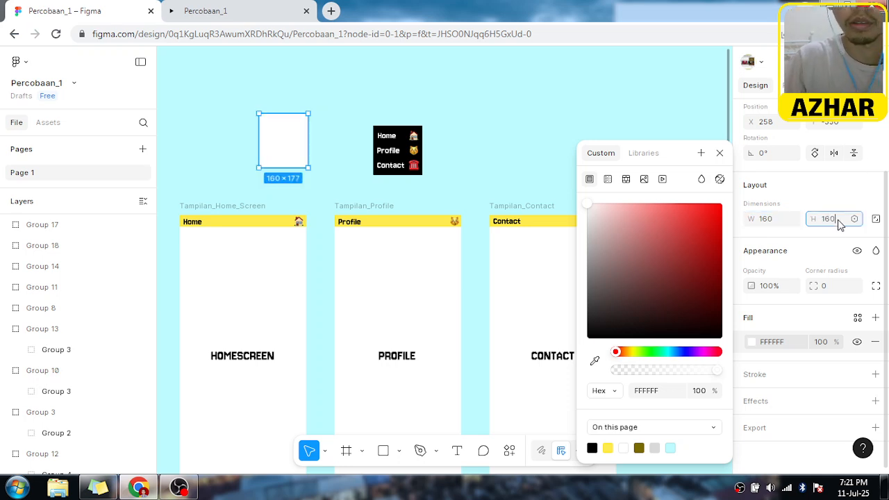
click(629, 137)
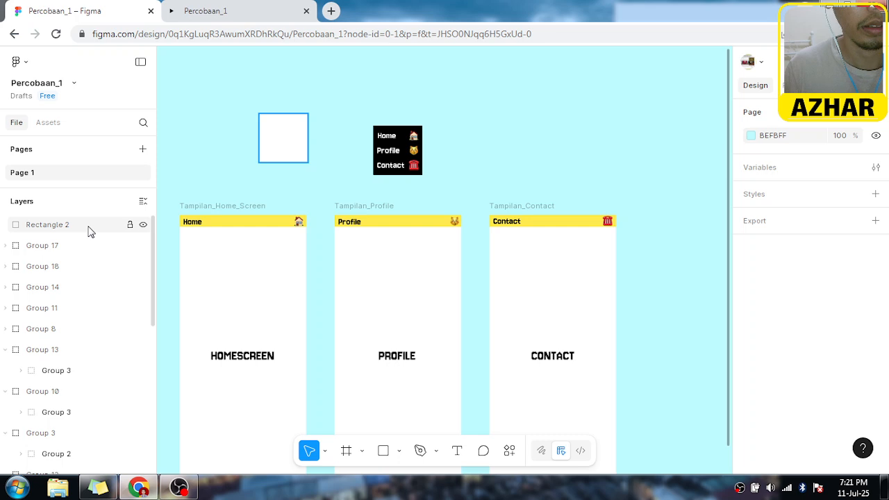
Step: Place the black menu panel over the white square at X 258, Y -330, and move the square to X 516, Y -330
click(278, 122)
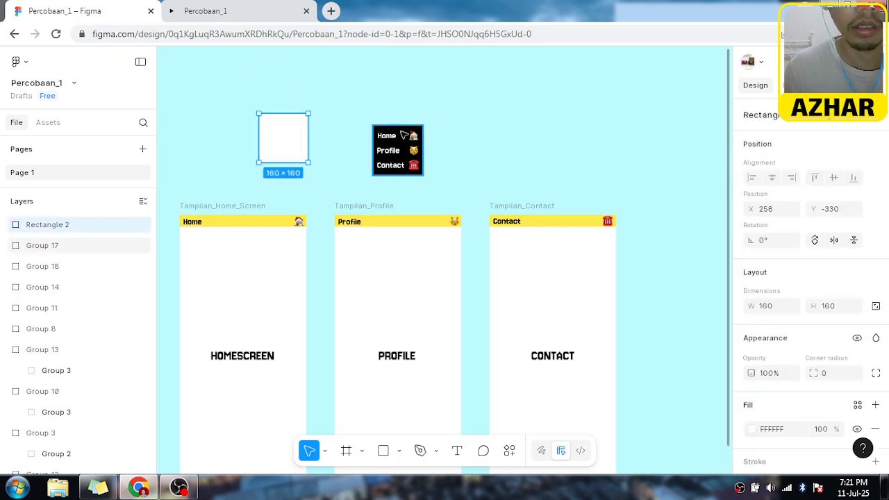
drag(404, 134, 292, 118)
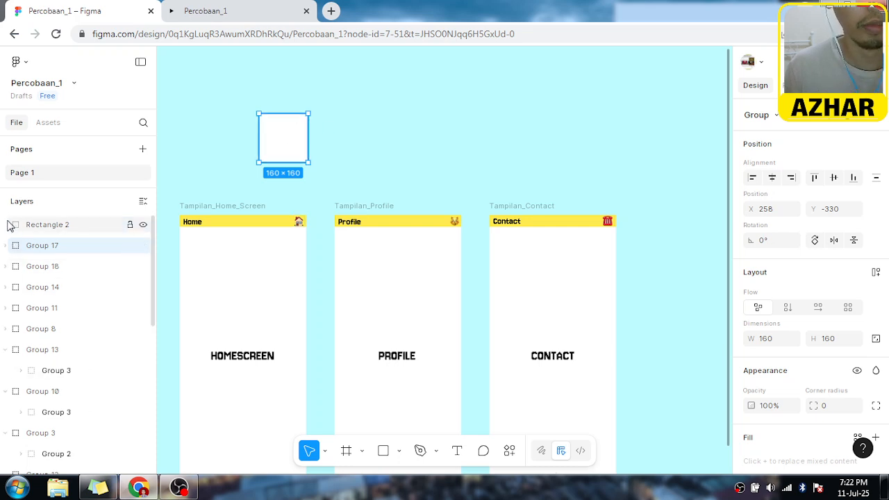
right_click(278, 128)
mouse_move(304, 175)
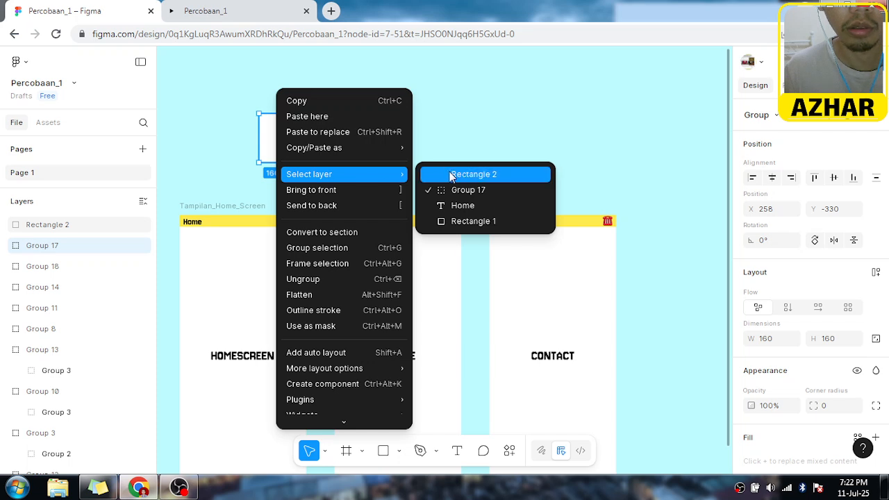
click(473, 175)
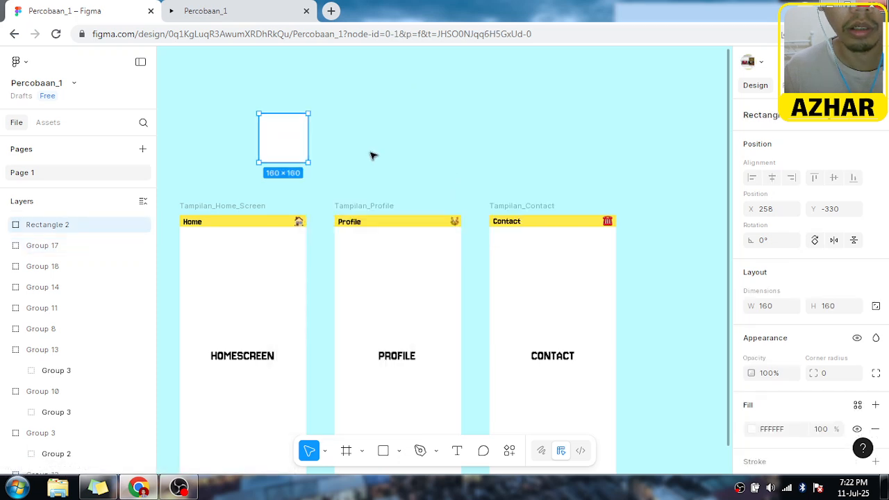
drag(297, 136, 377, 137)
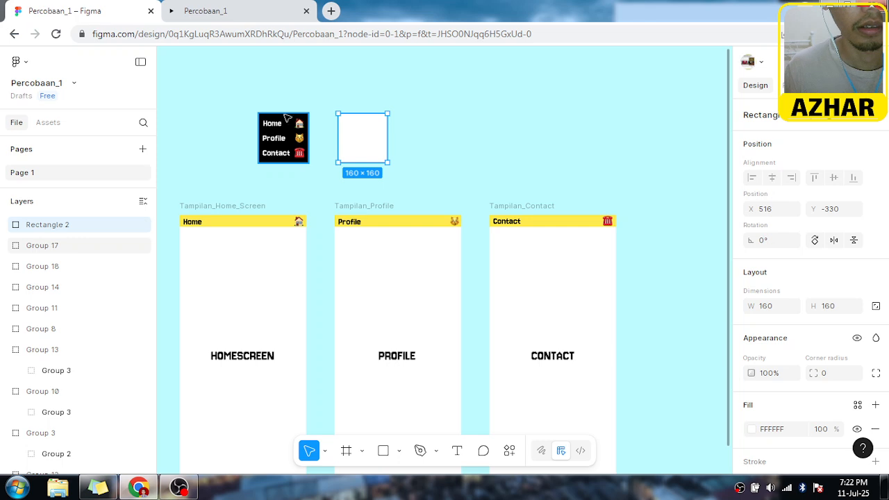
Step: Try the menu panel group on the white square at X 516, Y -330, and move it away to X 825, Y -305
drag(289, 123, 368, 123)
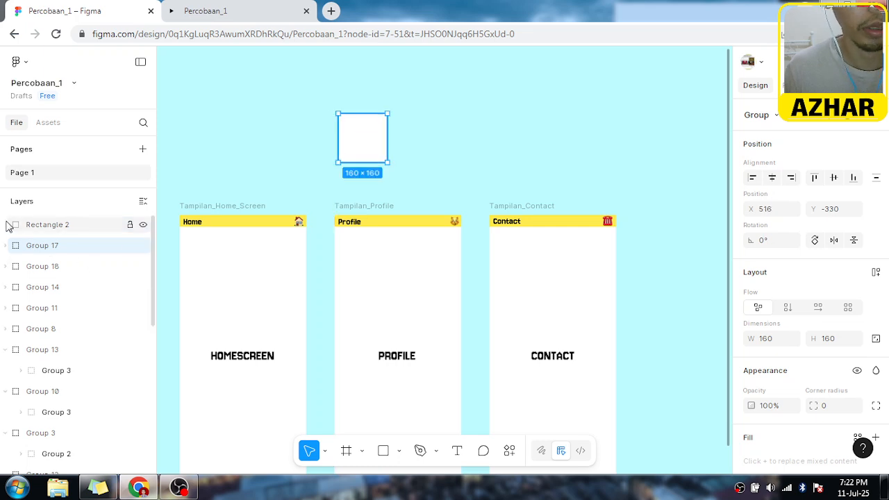
click(8, 247)
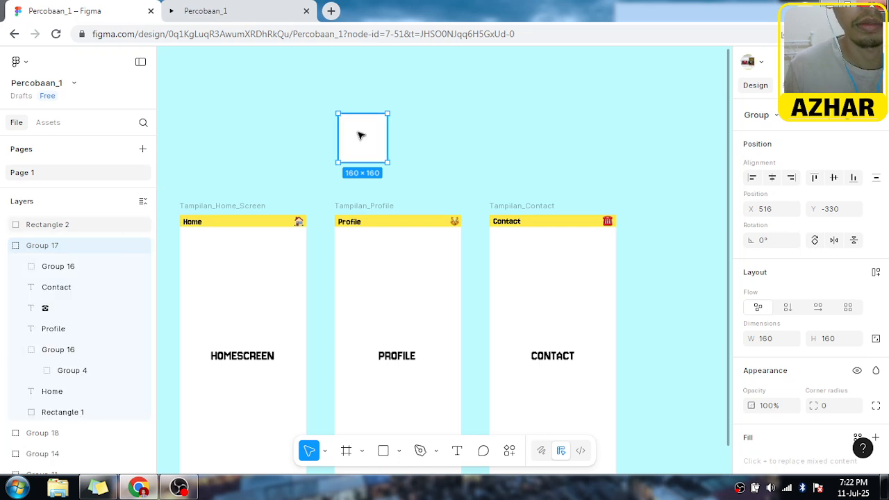
drag(362, 132, 457, 140)
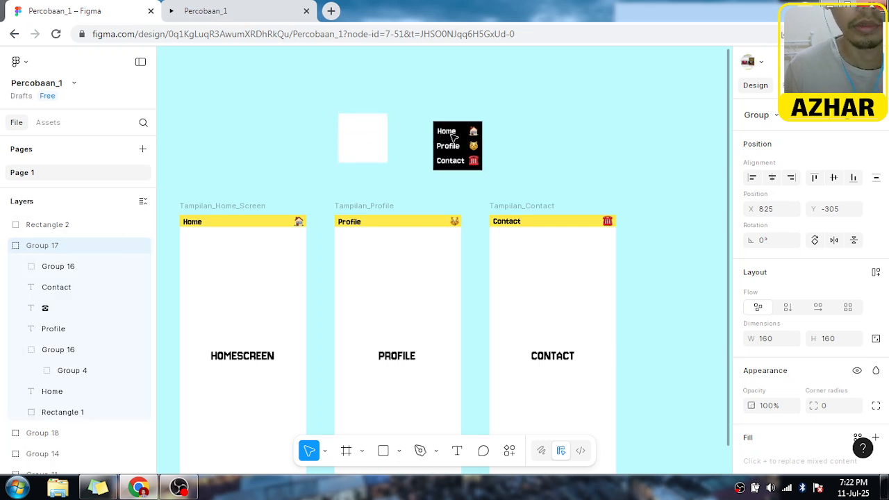
click(373, 133)
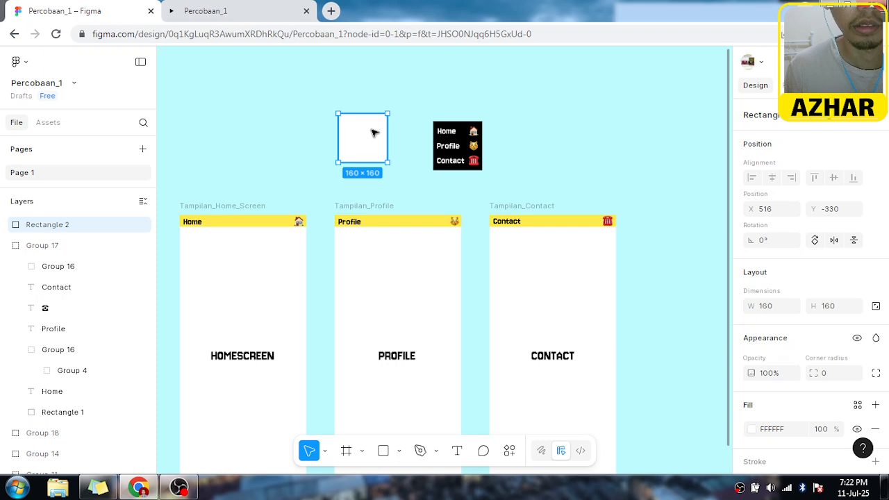
Step: Send the white square to the back and place the black menu panel over it at X 516, Y -330
right_click(373, 133)
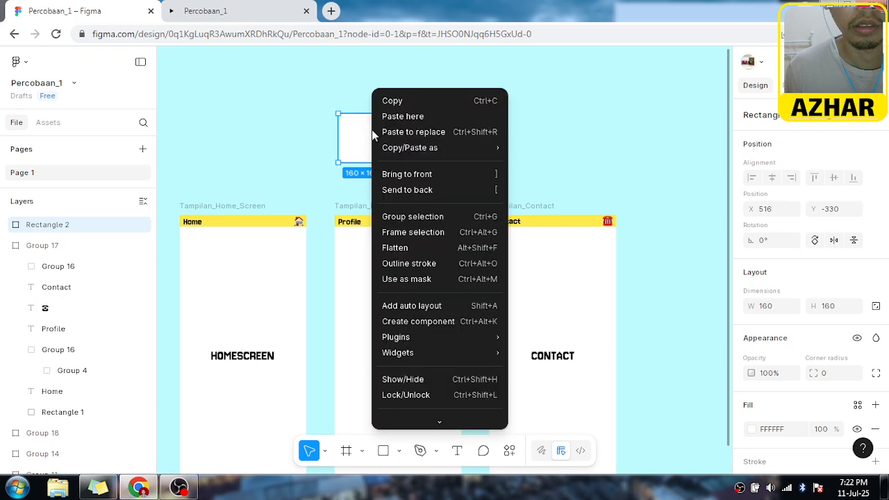
click(403, 191)
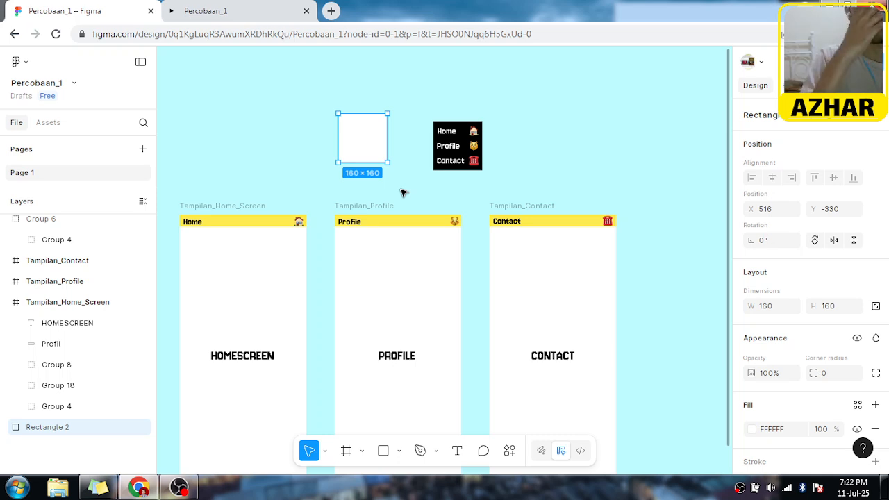
scroll(101, 291, down, 5)
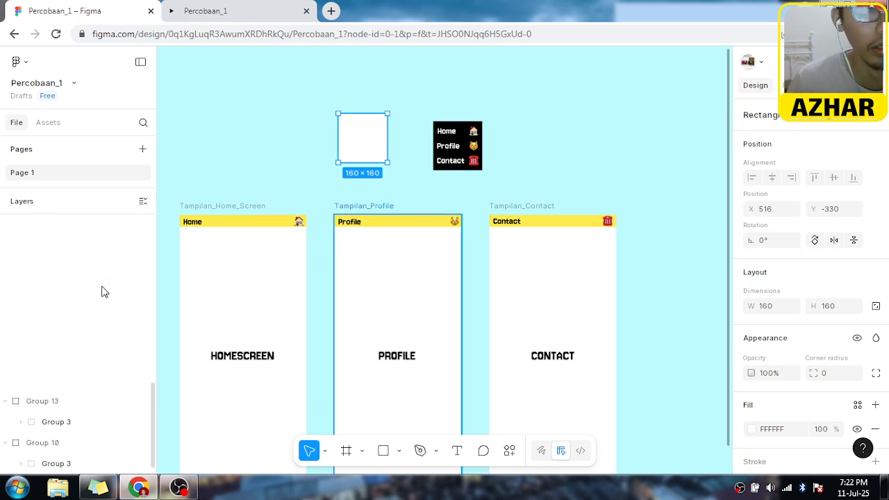
scroll(101, 292, up, 4)
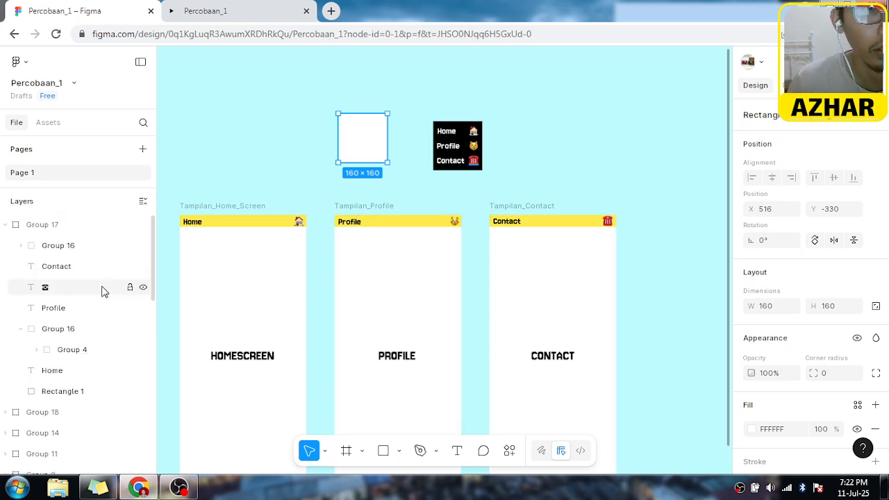
click(463, 132)
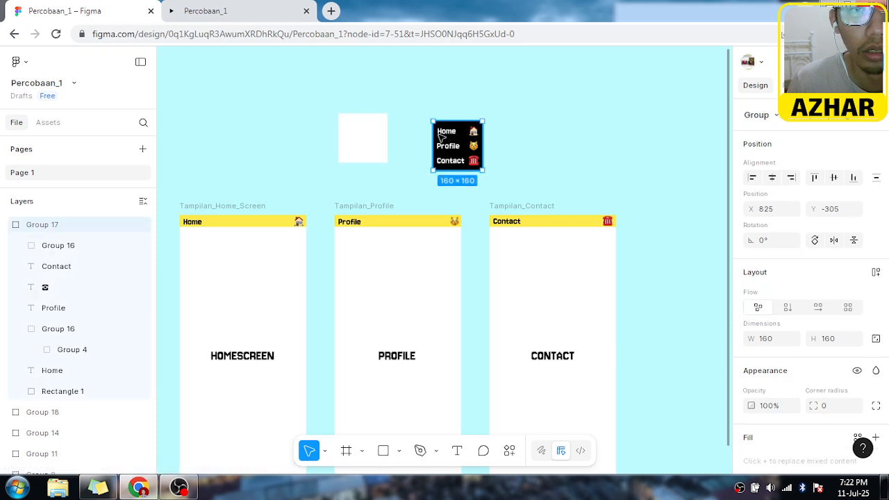
drag(440, 137, 368, 129)
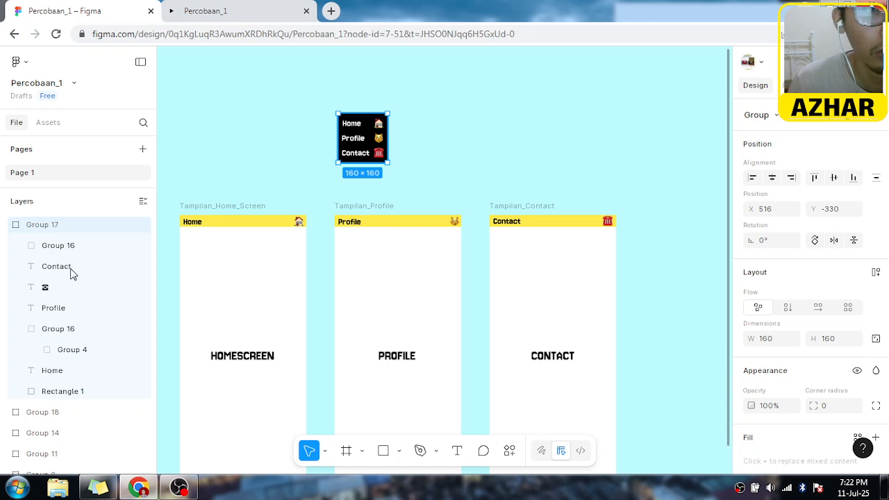
Step: Examine the layer order of the white square relative to the icon groups and the three screen frames
scroll(76, 316, down, 5)
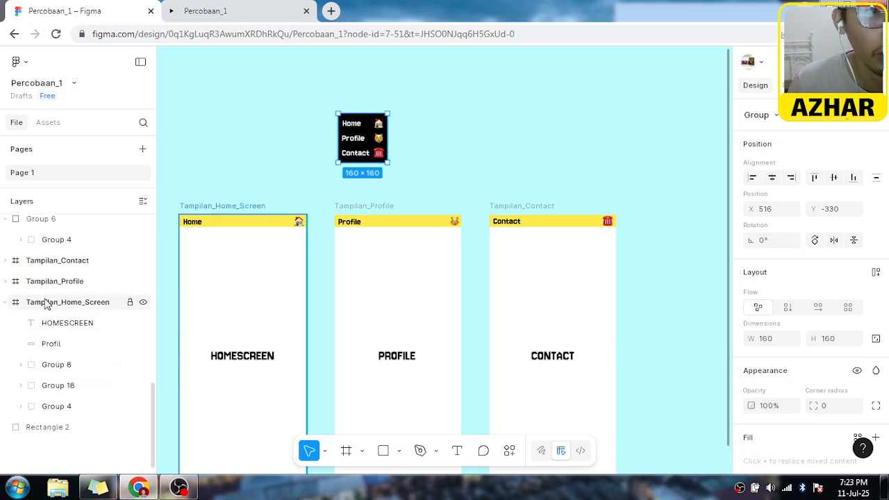
click(6, 303)
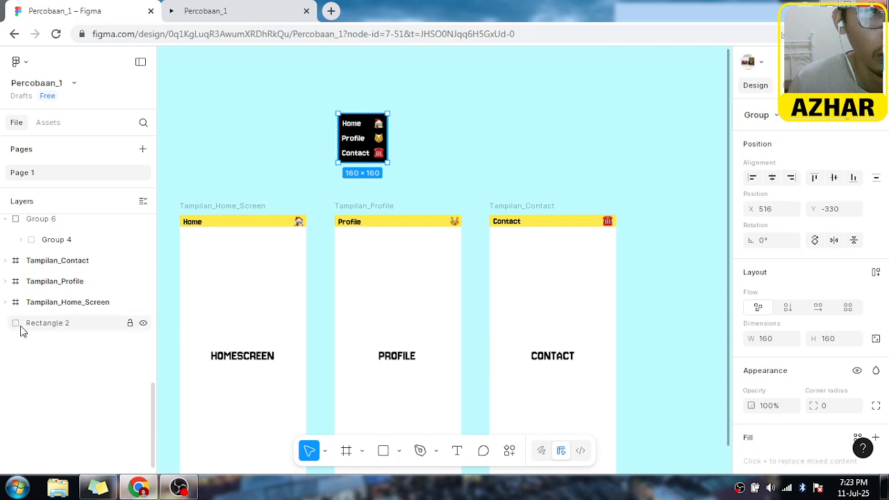
click(21, 328)
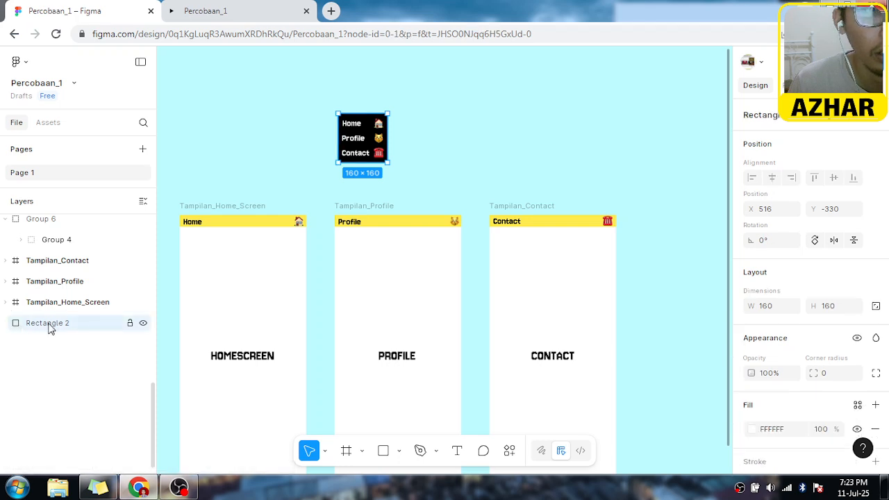
scroll(50, 328, up, 7)
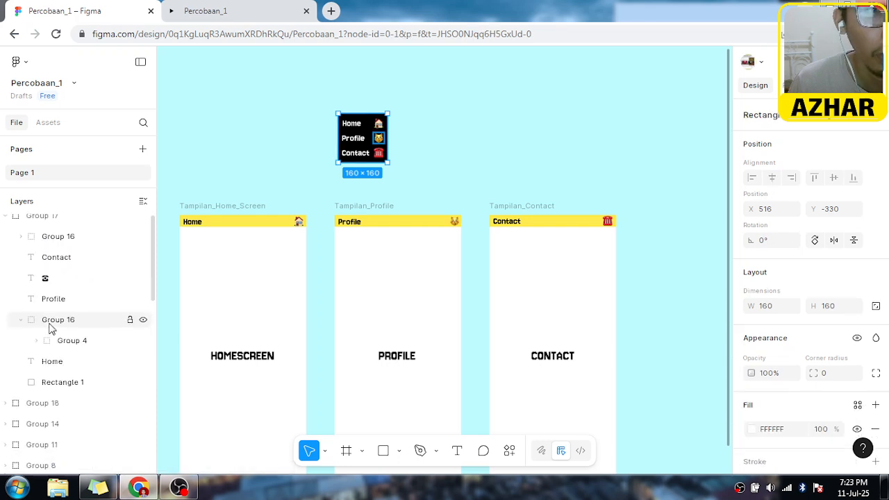
scroll(48, 329, down, 7)
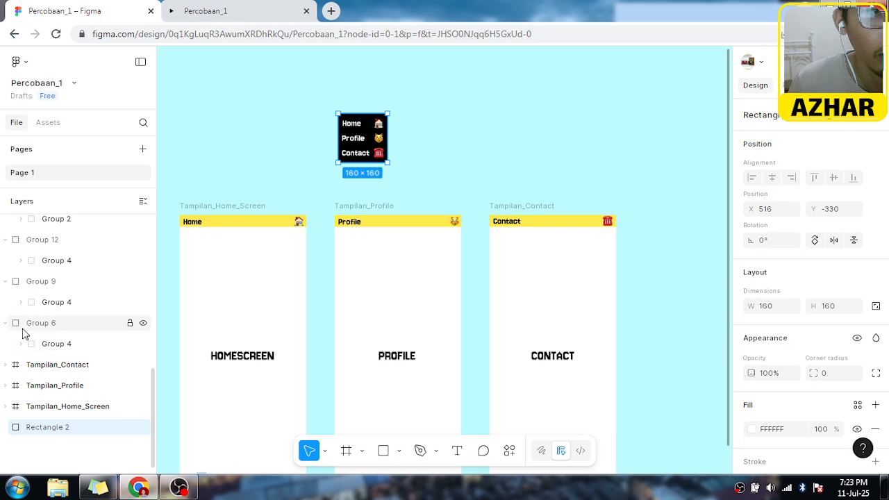
click(35, 325)
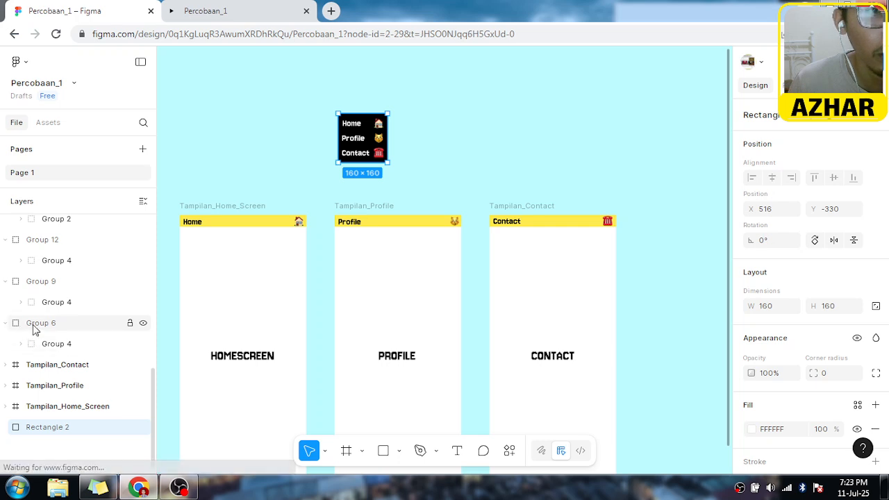
click(45, 345)
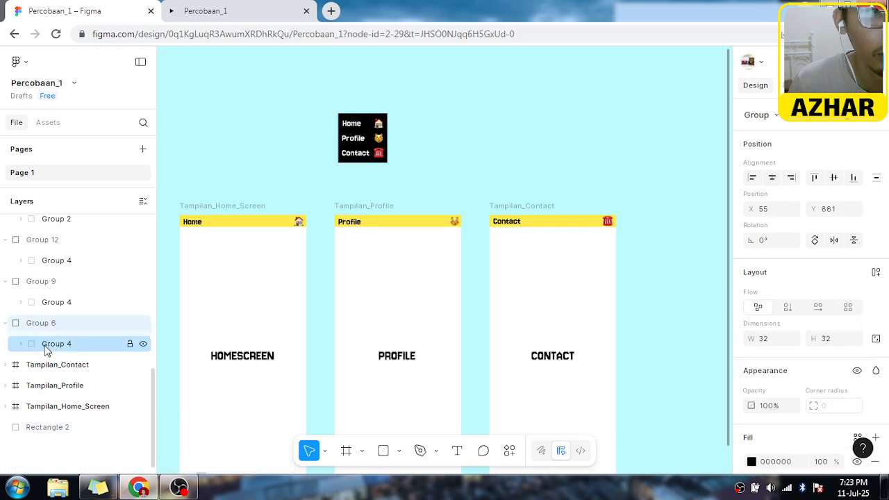
click(39, 284)
scroll(39, 286, up, 6)
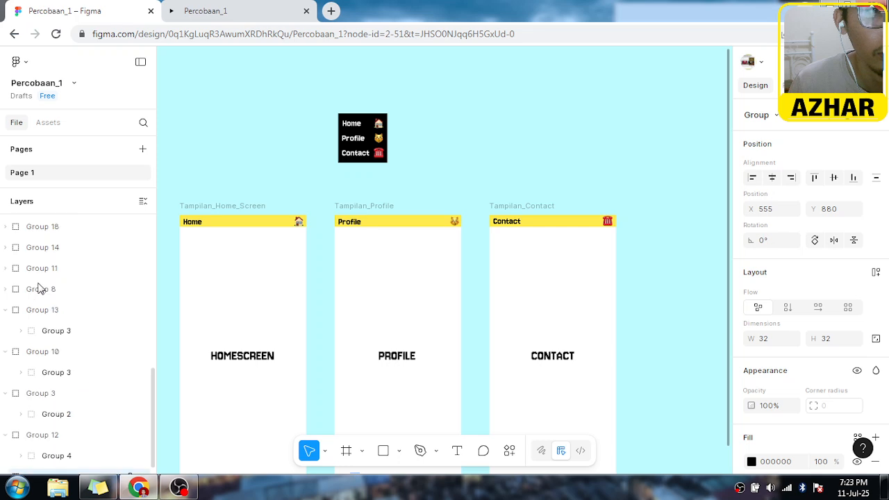
scroll(40, 286, down, 6)
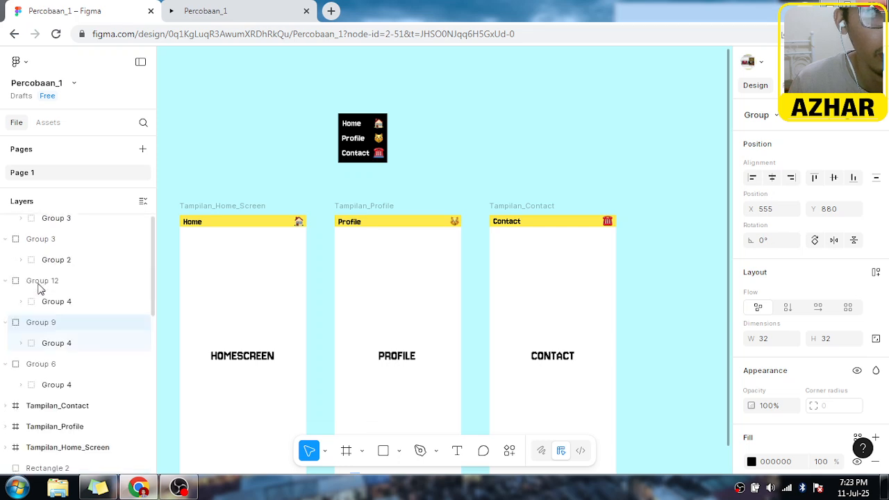
click(40, 428)
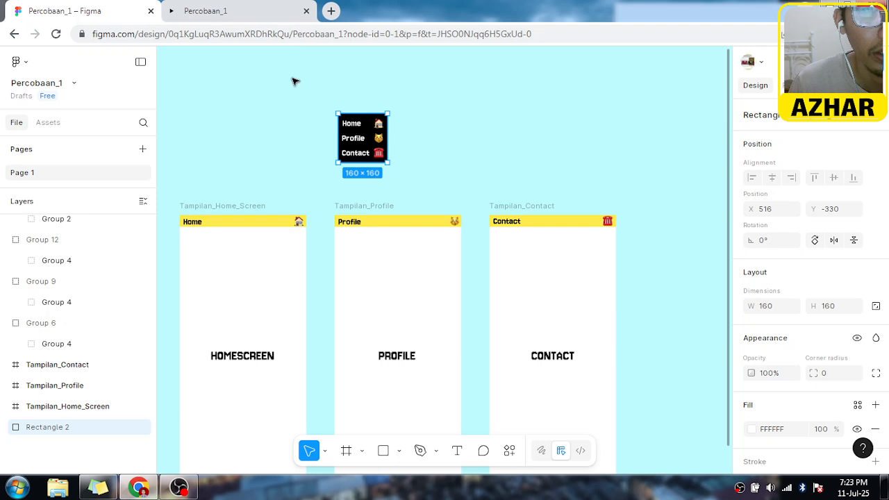
Step: Group the black menu panel with the white square behind it and move the group to X 630, Y -292
mouse_move(297, 79)
mouse_down()
mouse_move(320, 145)
mouse_move(336, 160)
mouse_move(450, 186)
mouse_up()
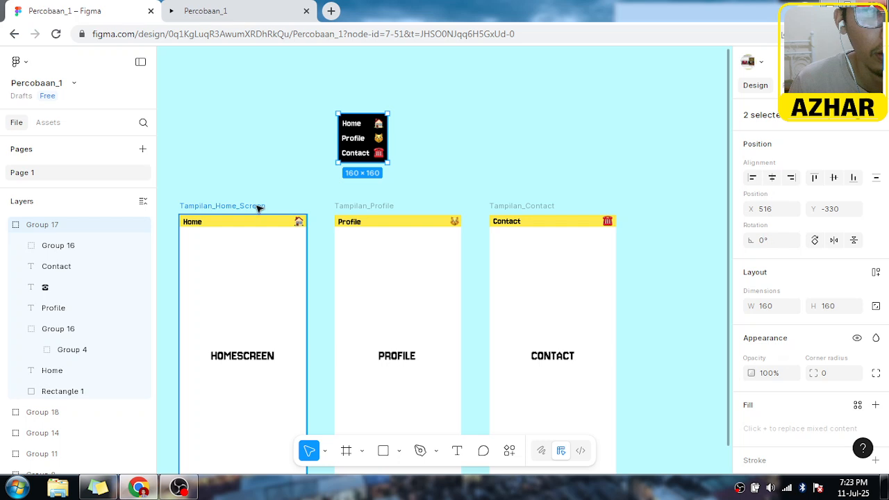
right_click(368, 137)
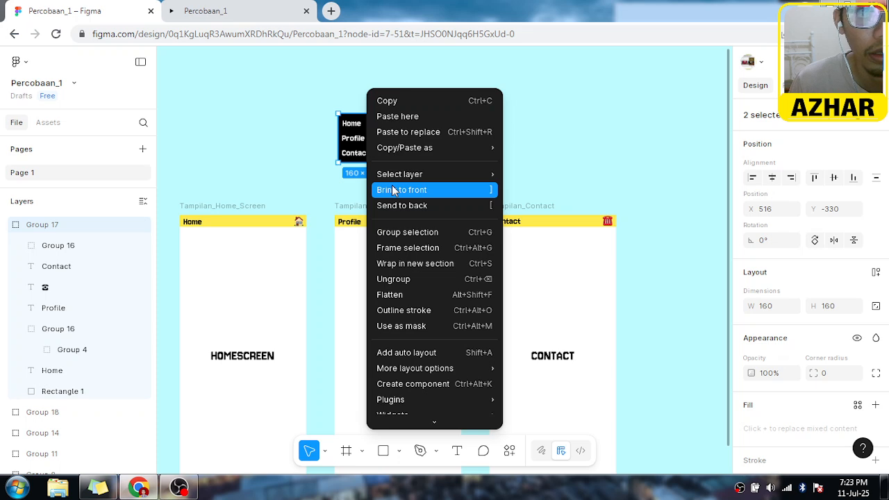
click(407, 232)
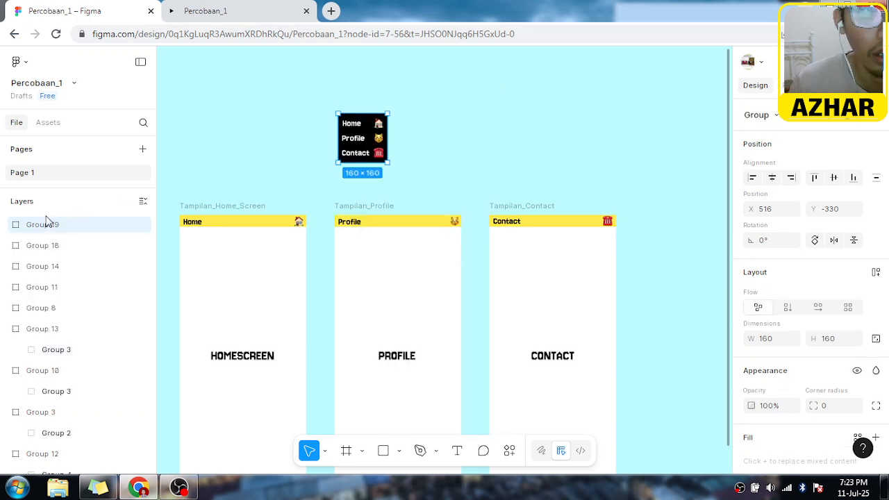
scroll(70, 287, down, 3)
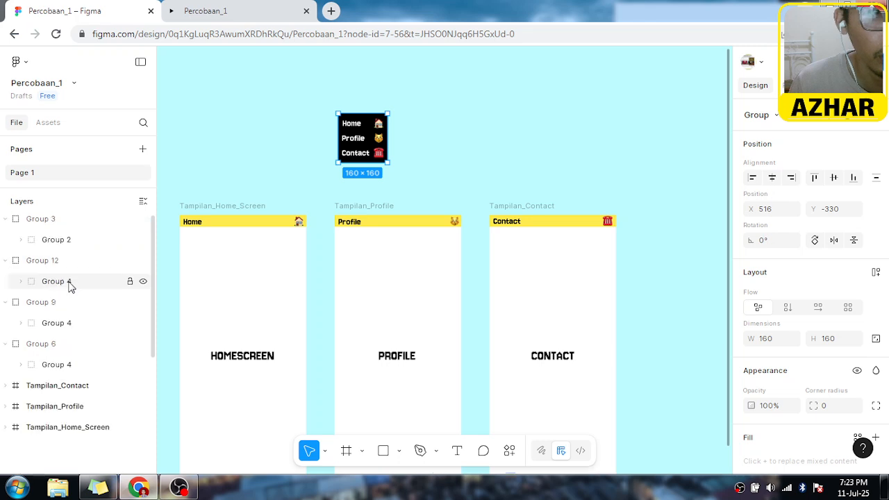
scroll(69, 283, up, 5)
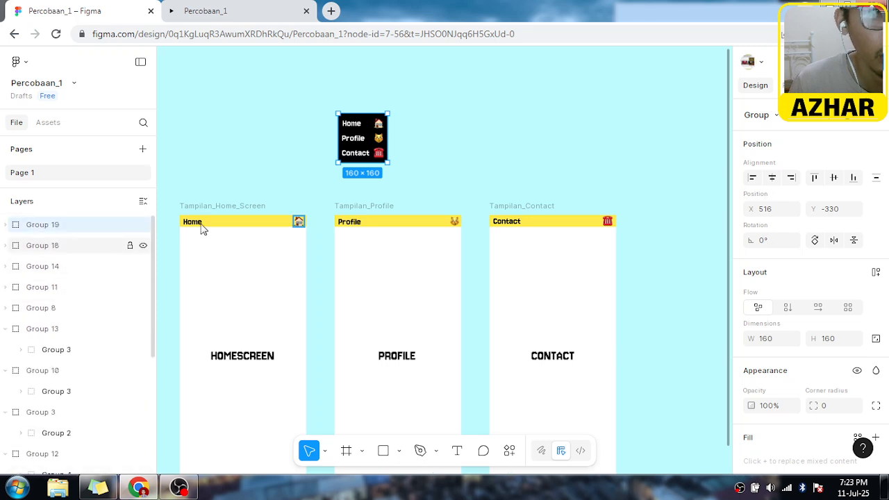
drag(378, 123, 412, 135)
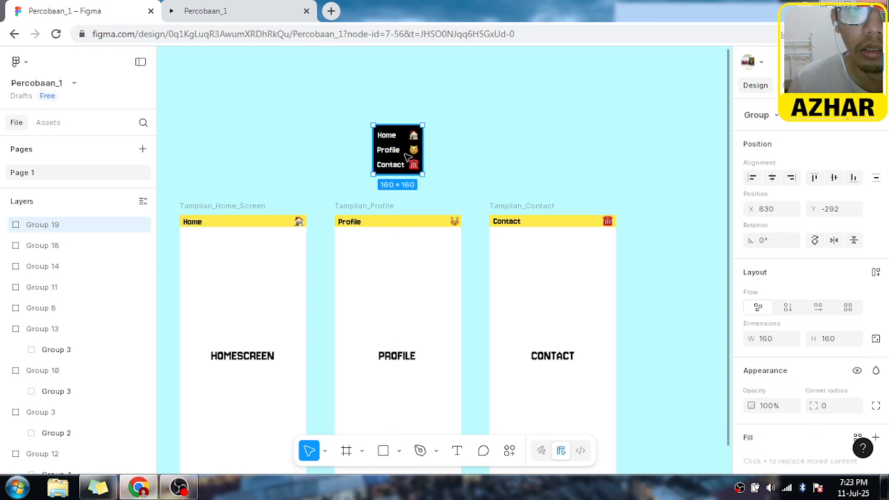
Step: Check which overlay destinations are available for the Home header's On tap, Open overlay interaction
click(192, 225)
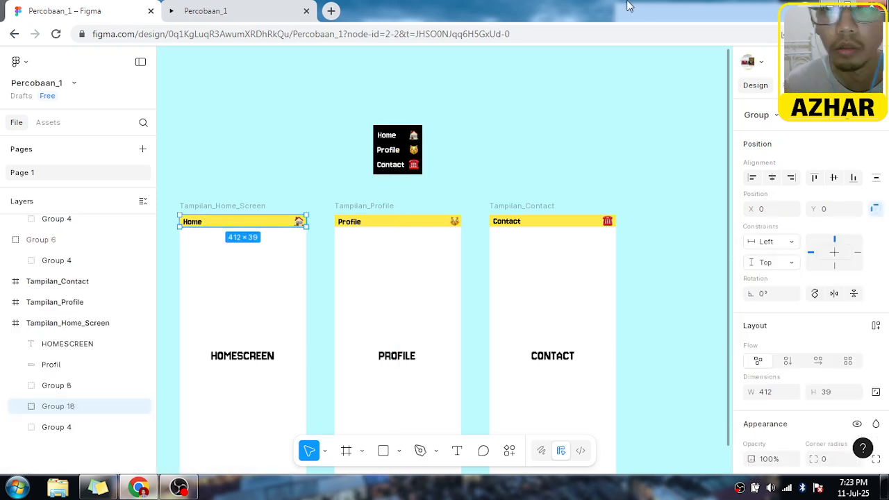
click(785, 85)
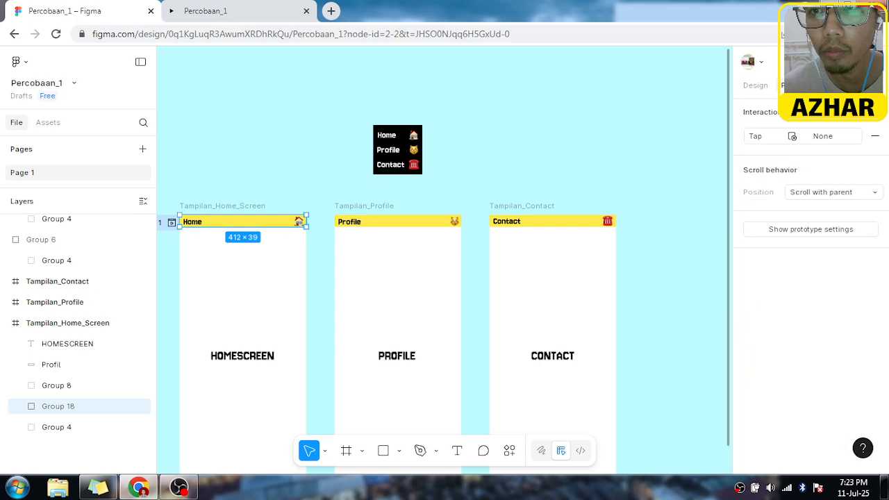
click(792, 142)
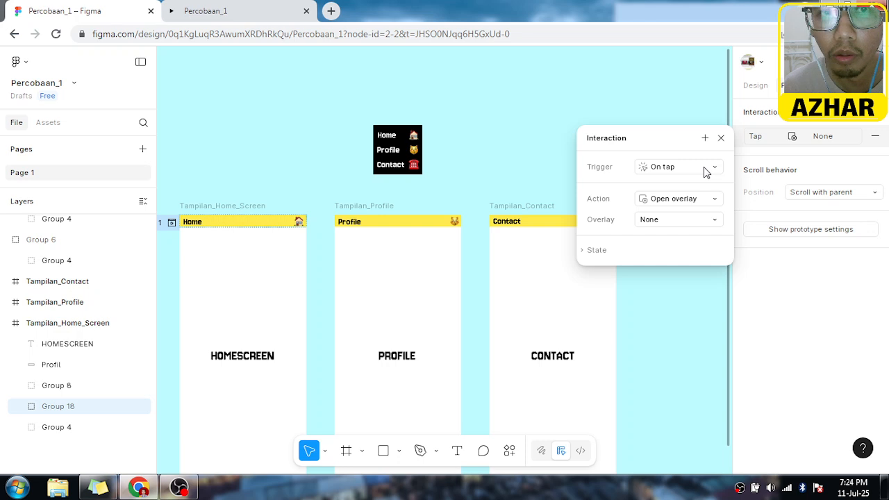
click(699, 223)
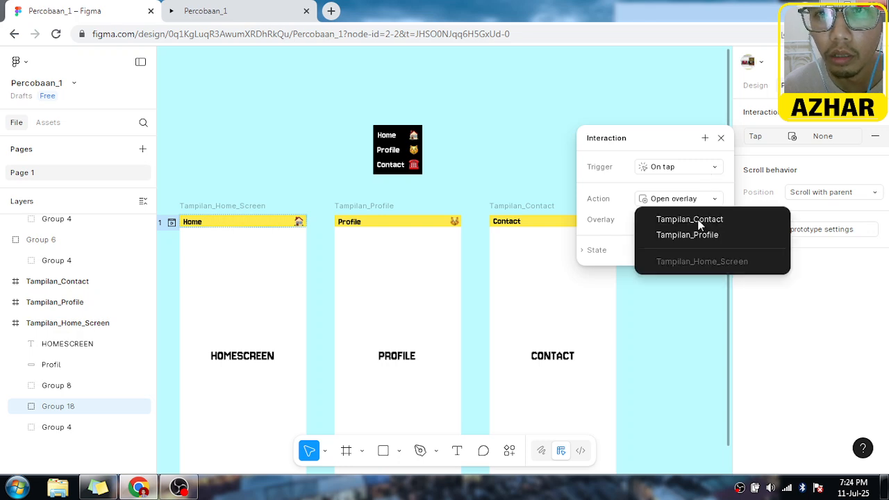
key(Escape)
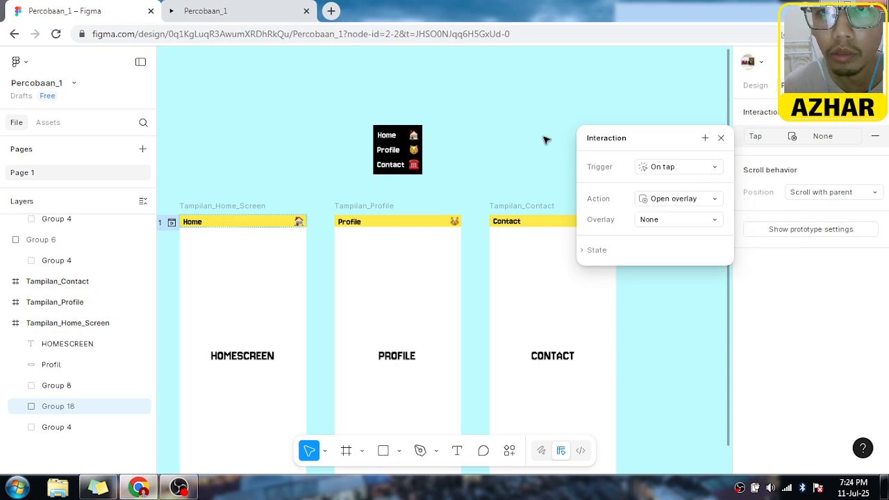
Step: Select the grouped menu panel and check its place in the layer list, with the Tampilan_Home_Screen frame collapsed
click(389, 135)
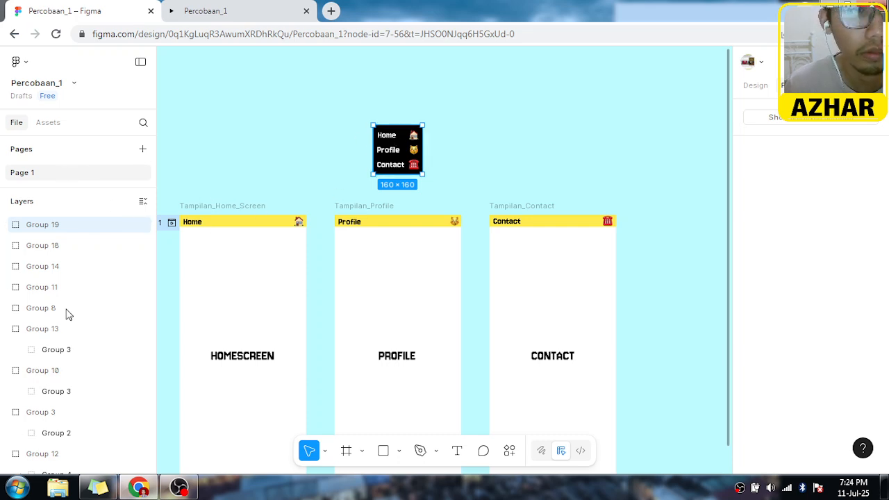
scroll(64, 316, down, 5)
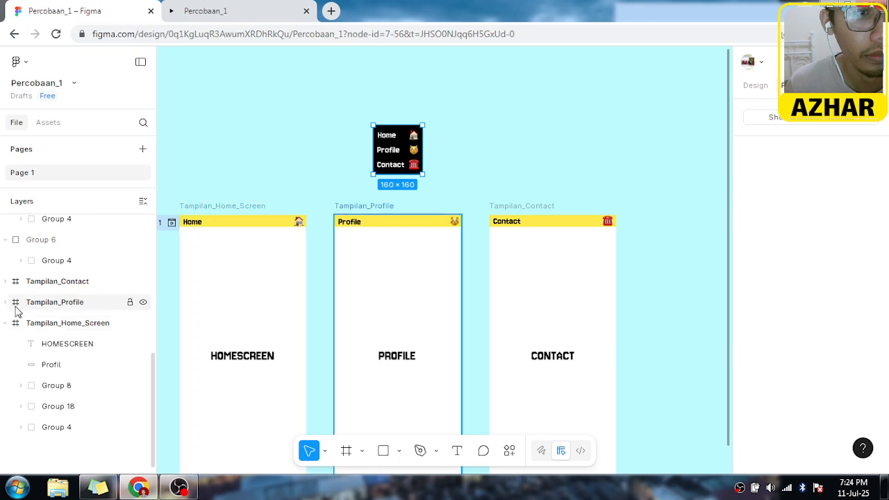
click(6, 324)
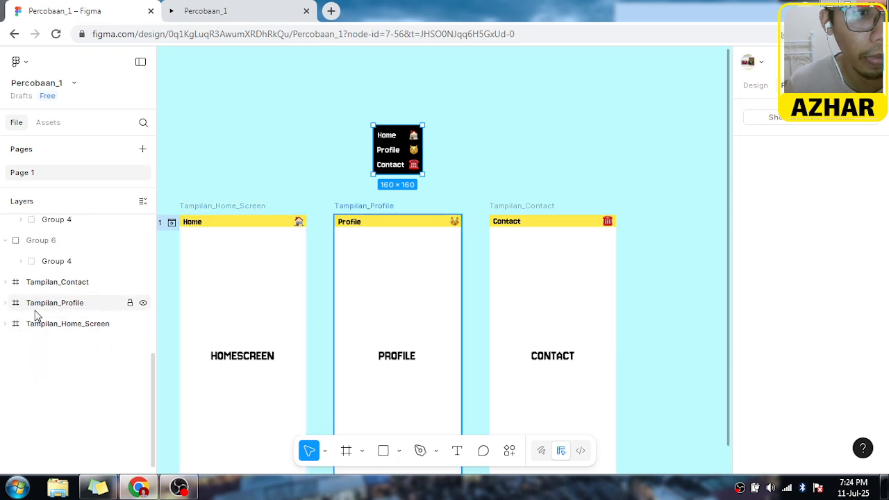
scroll(37, 314, up, 5)
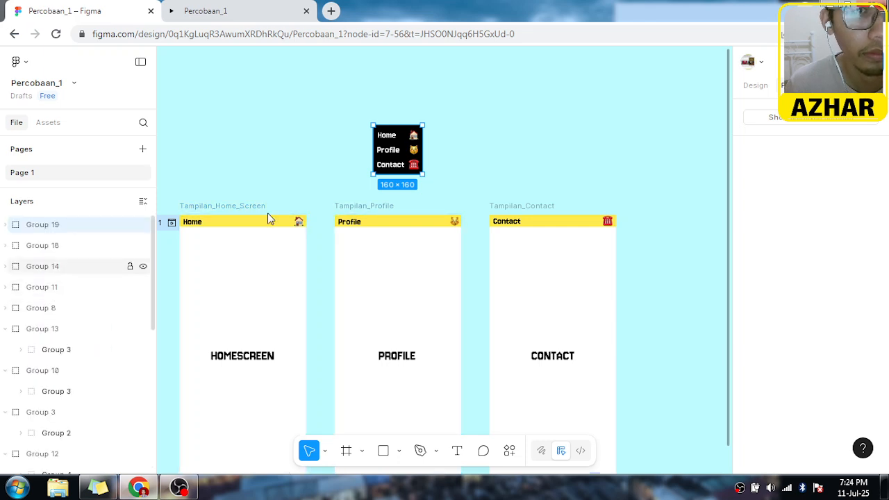
Step: Test the bottom navigation in the prototype preview across the Home, Profile and Contact screens, ending back in the design file
click(232, 10)
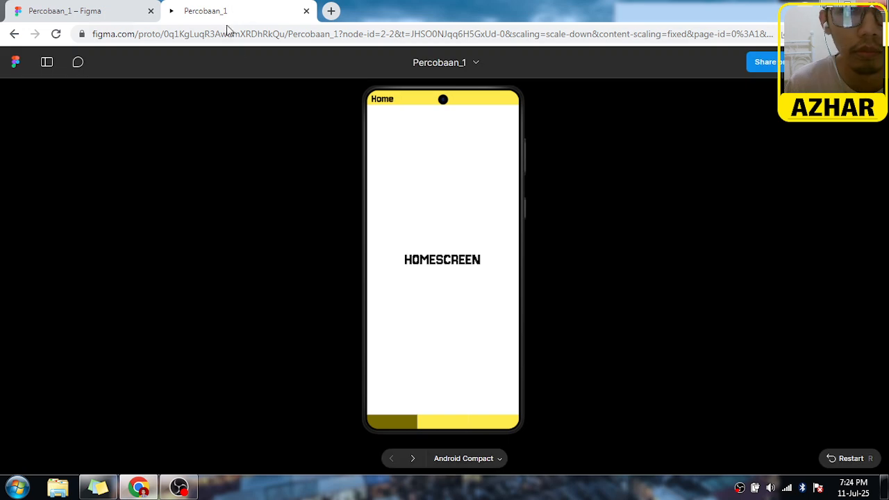
click(447, 421)
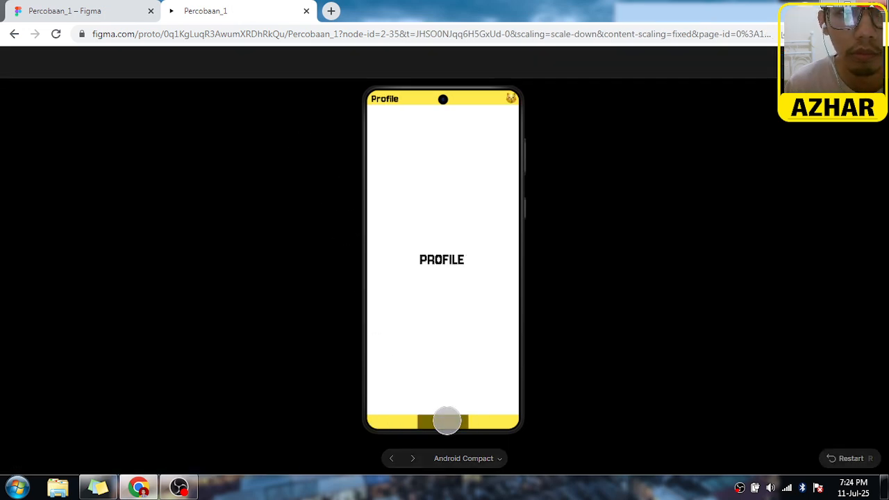
click(476, 426)
click(490, 423)
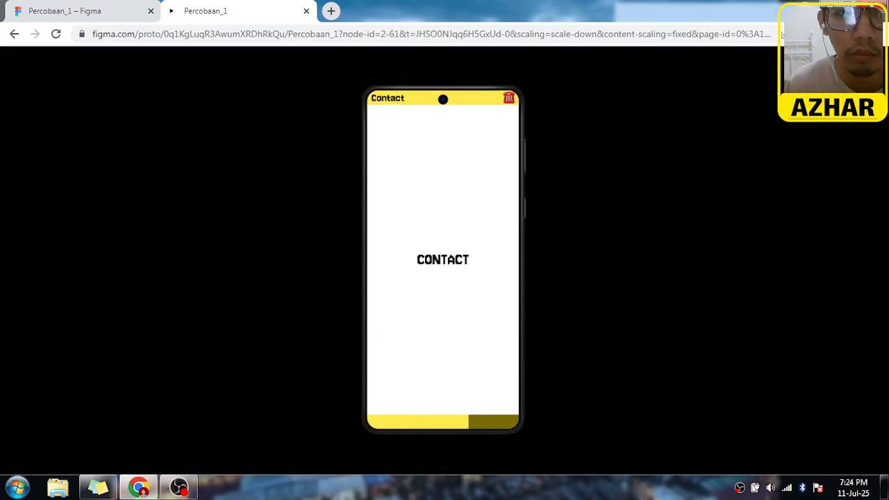
click(444, 421)
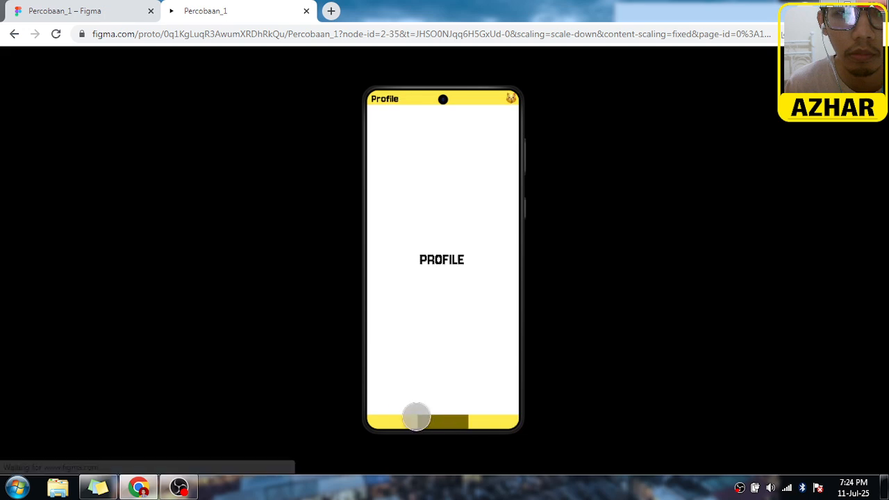
click(397, 421)
click(85, 9)
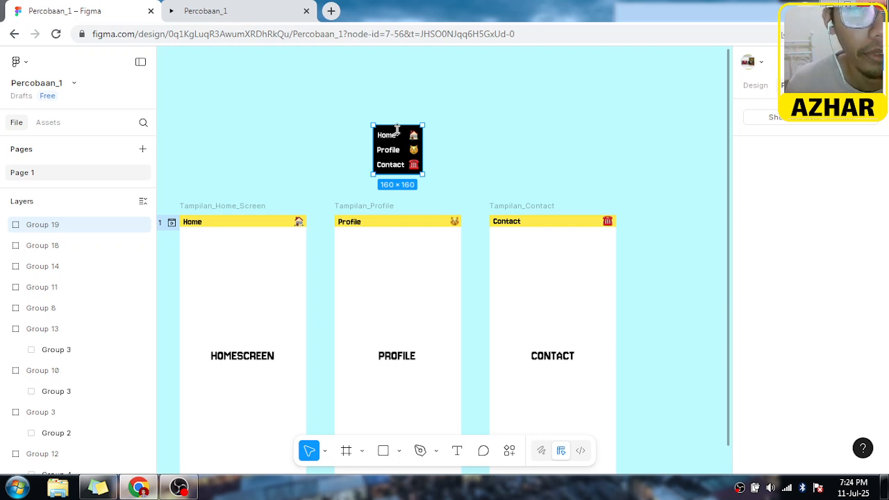
Step: Nudge the black menu panel group slightly upward and check the layer list from the icon groups down to the three screen frames
mouse_move(405, 135)
mouse_down()
mouse_move(420, 135)
mouse_move(401, 135)
mouse_up()
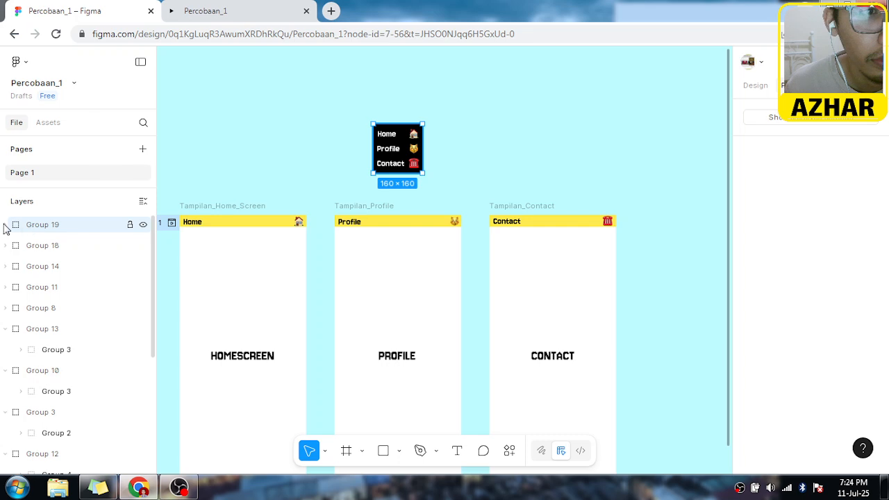
scroll(41, 340, down, 3)
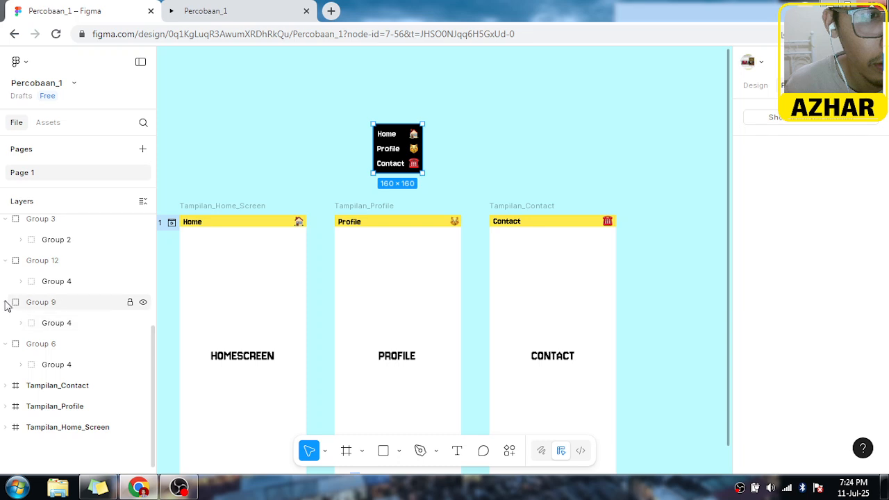
click(5, 261)
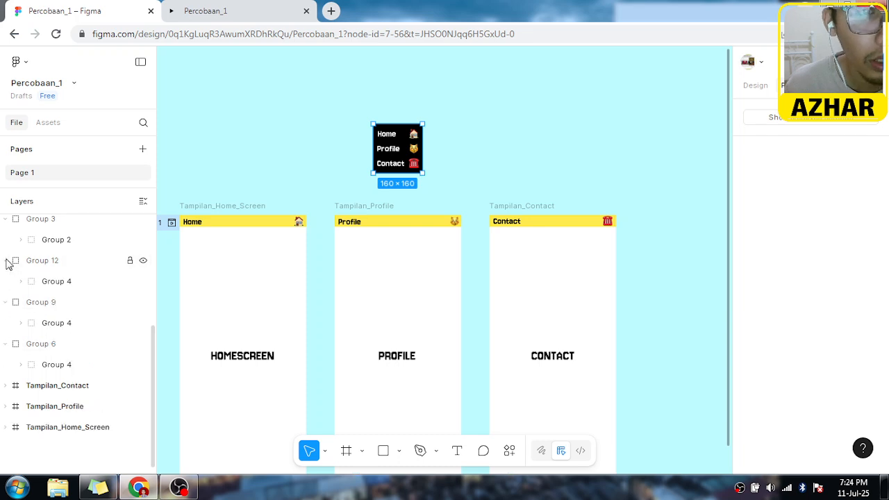
click(6, 261)
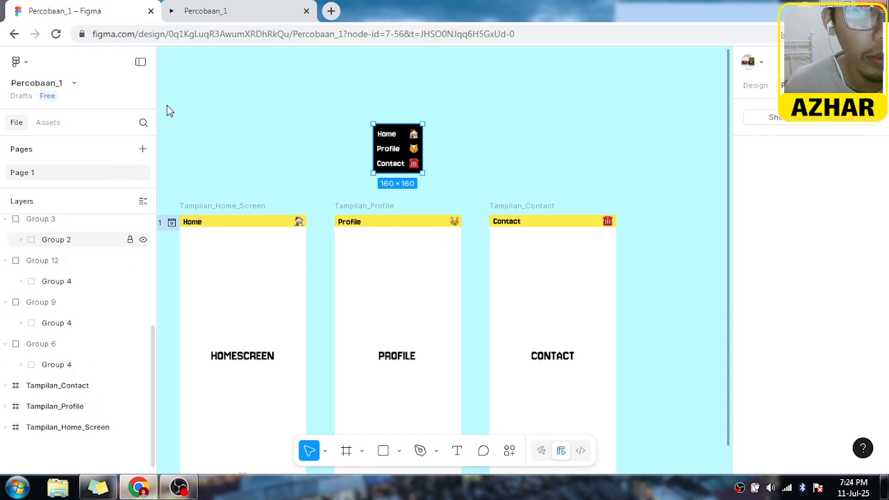
Step: Recheck the prototype preview by switching from Home to Profile, Contact and back to Home, and return to the design file
click(234, 11)
click(108, 6)
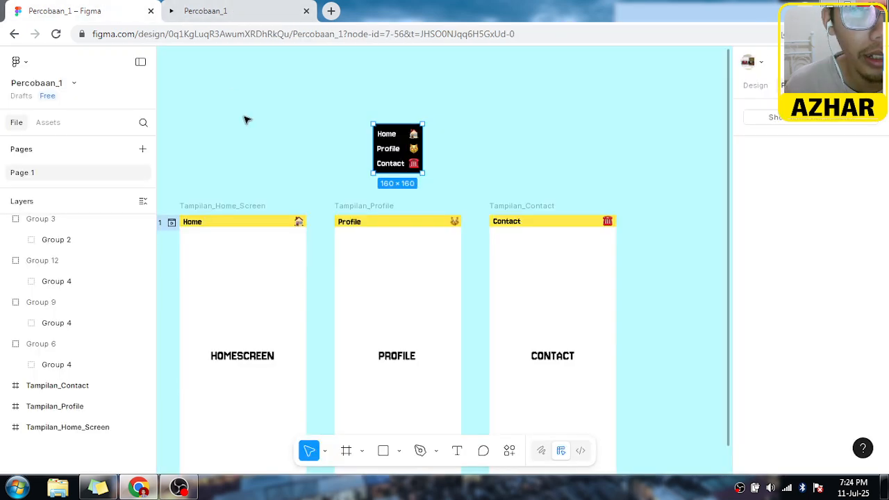
click(221, 11)
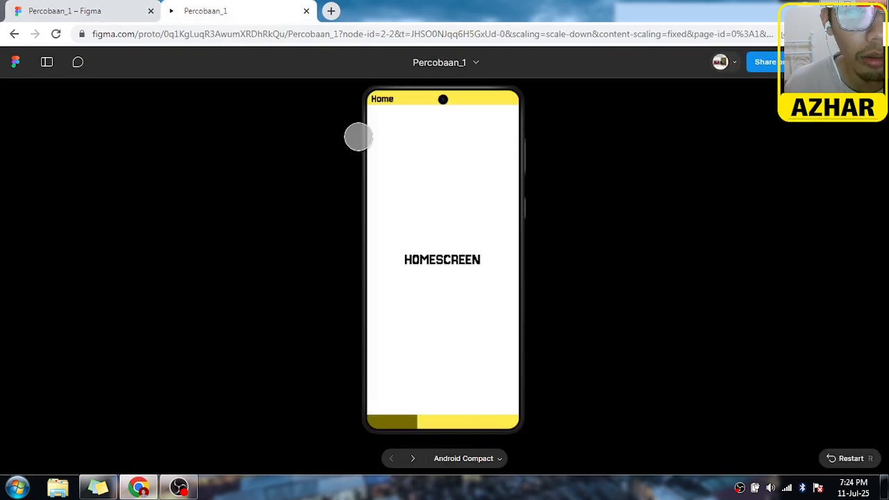
click(448, 418)
click(498, 421)
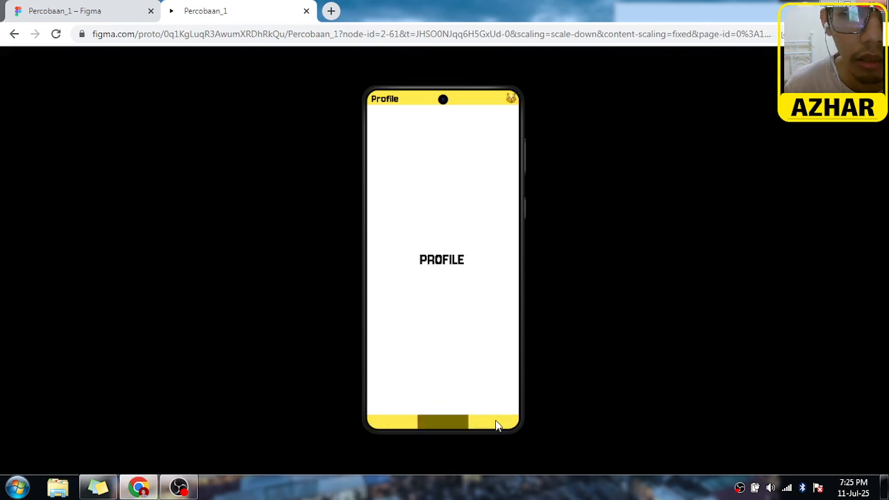
click(395, 418)
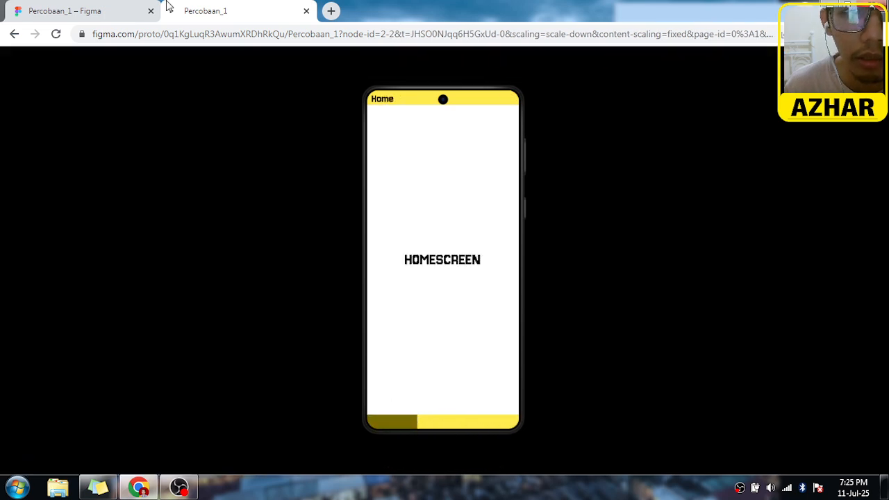
click(125, 10)
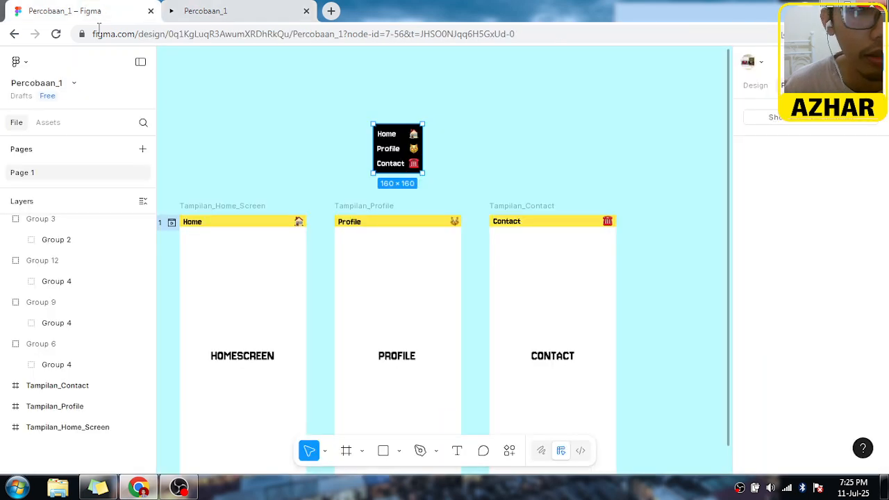
Step: Switch to OBS Studio and select the Display Capture source beneath the webcam group
click(179, 488)
click(168, 407)
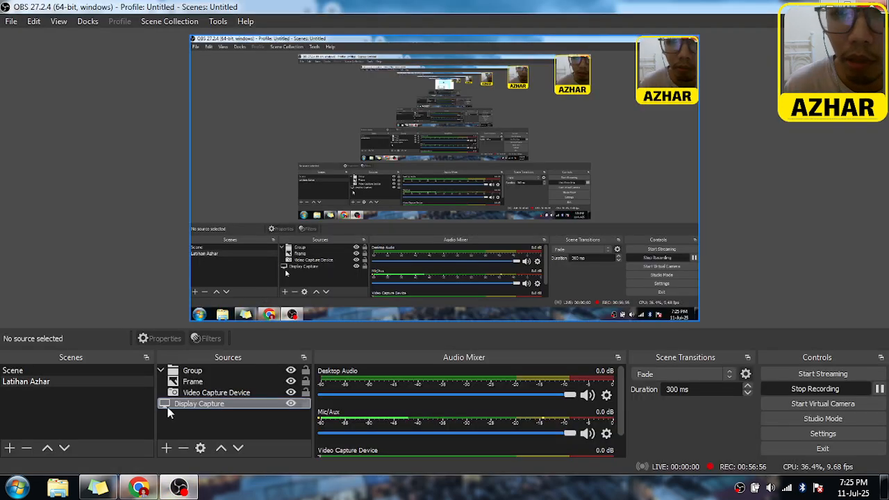